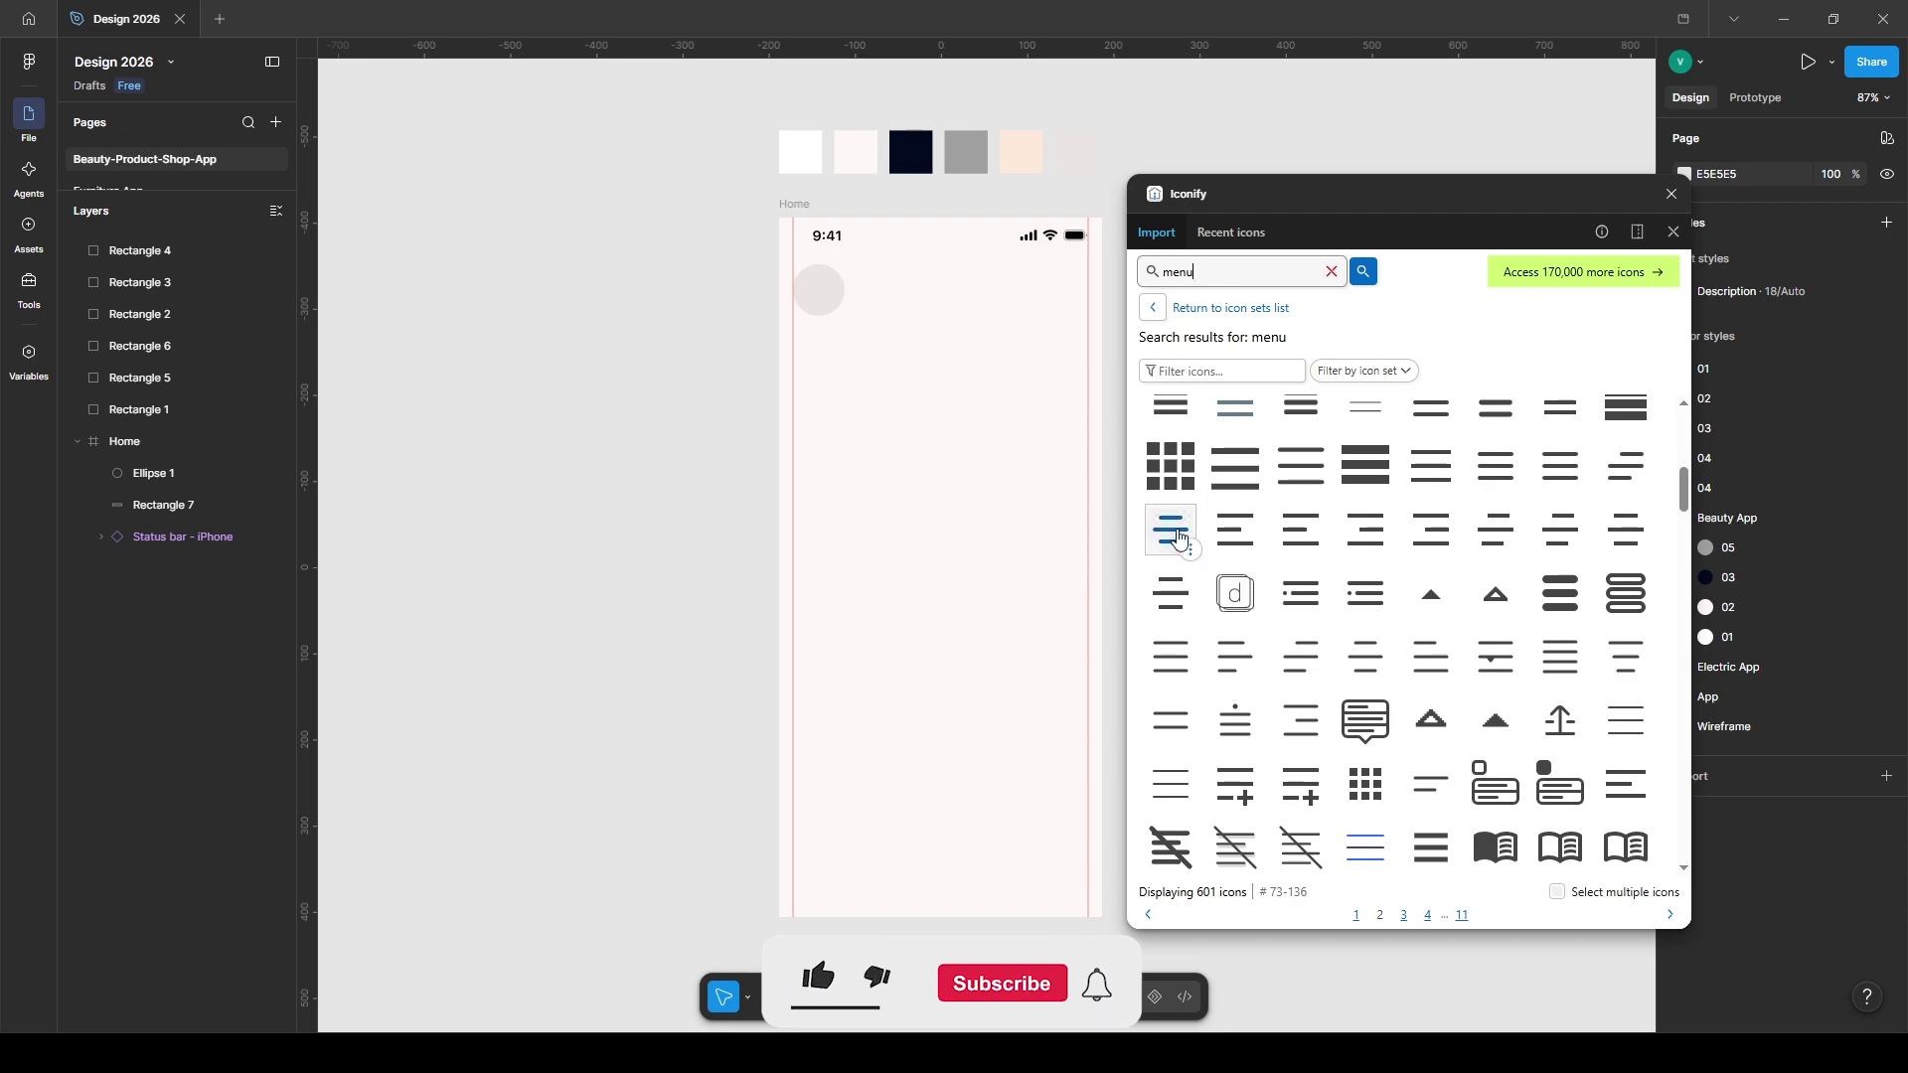
- Centre the menu icon on the first circle and colour it Beauty App 03
{"action": "left_click_drag", "start_coordinate": [1249, 203], "coordinate": [1364, 777]}
{"action": "left_click", "coordinate": [810, 280], "text": "shift"}
{"action": "left_click", "coordinate": [1716, 244]}
{"action": "left_click", "coordinate": [1821, 242]}
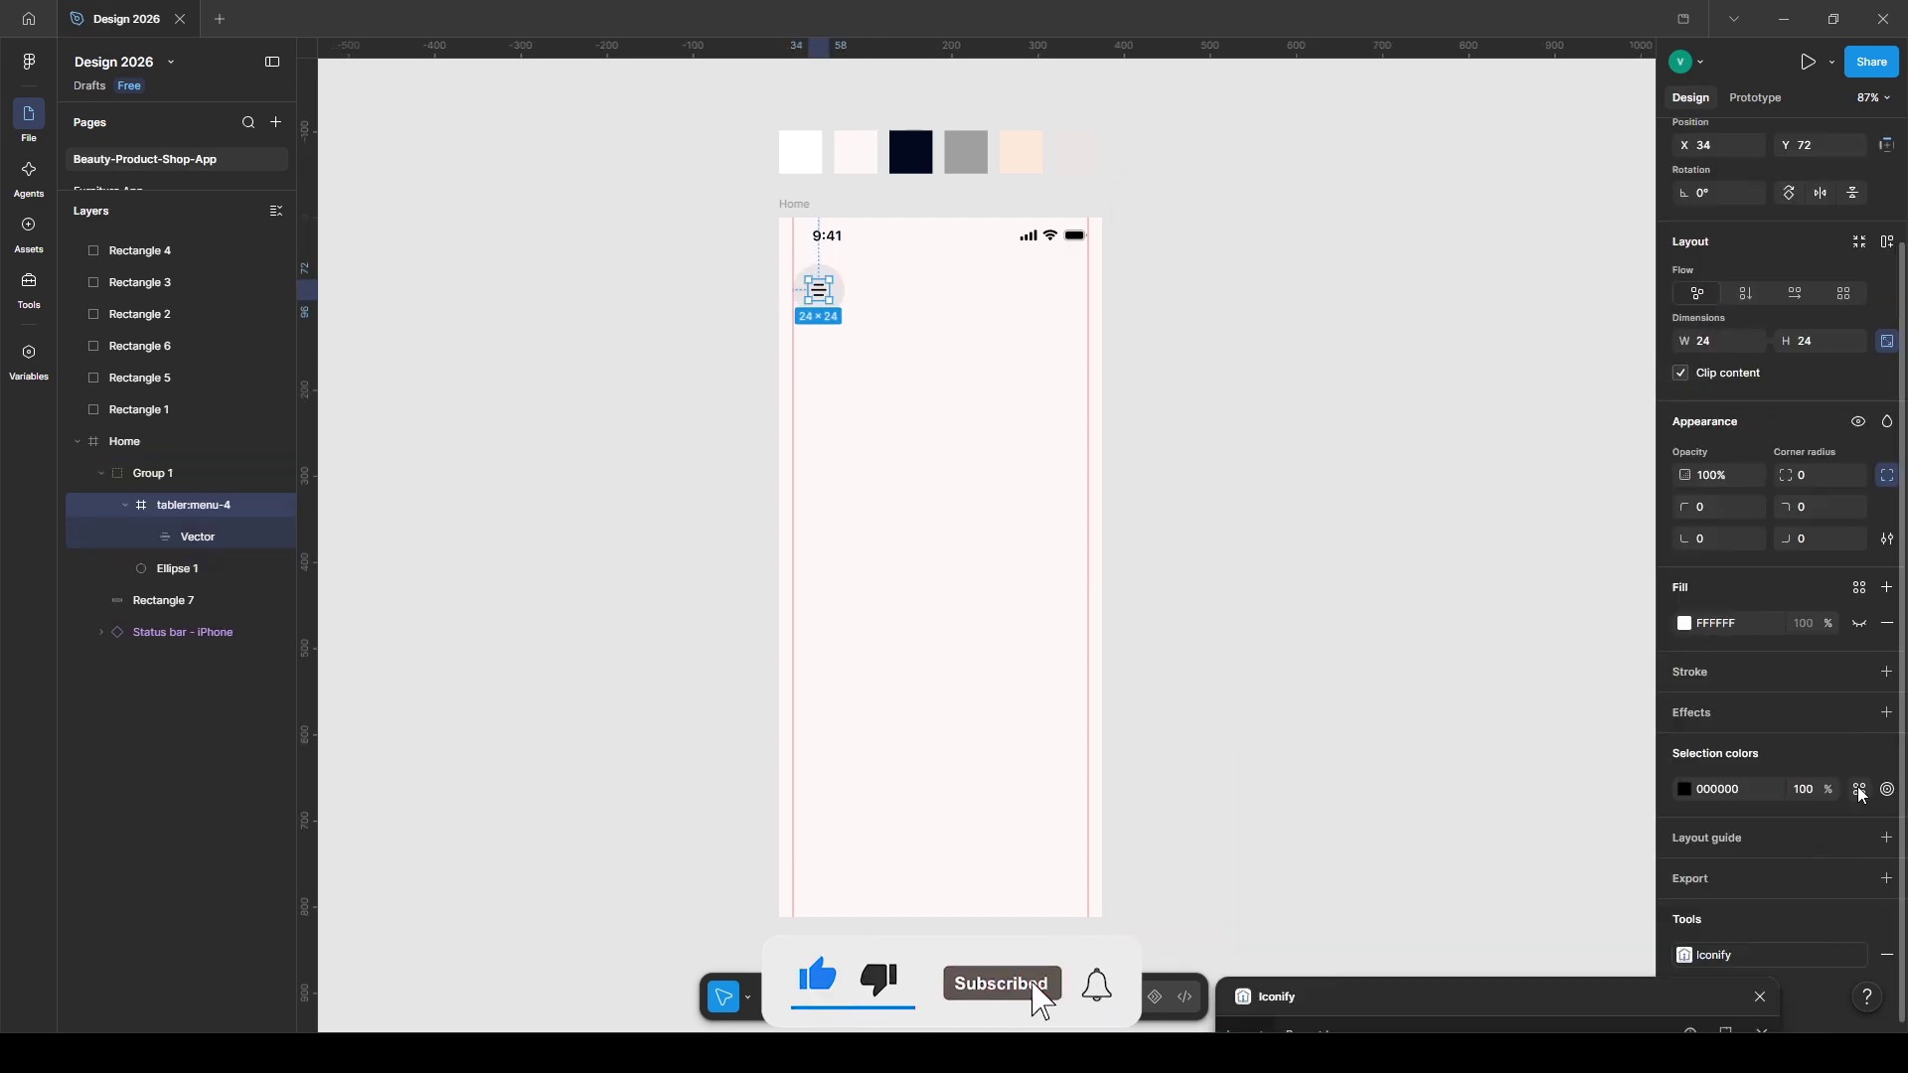
{"action": "left_click", "coordinate": [1859, 791]}
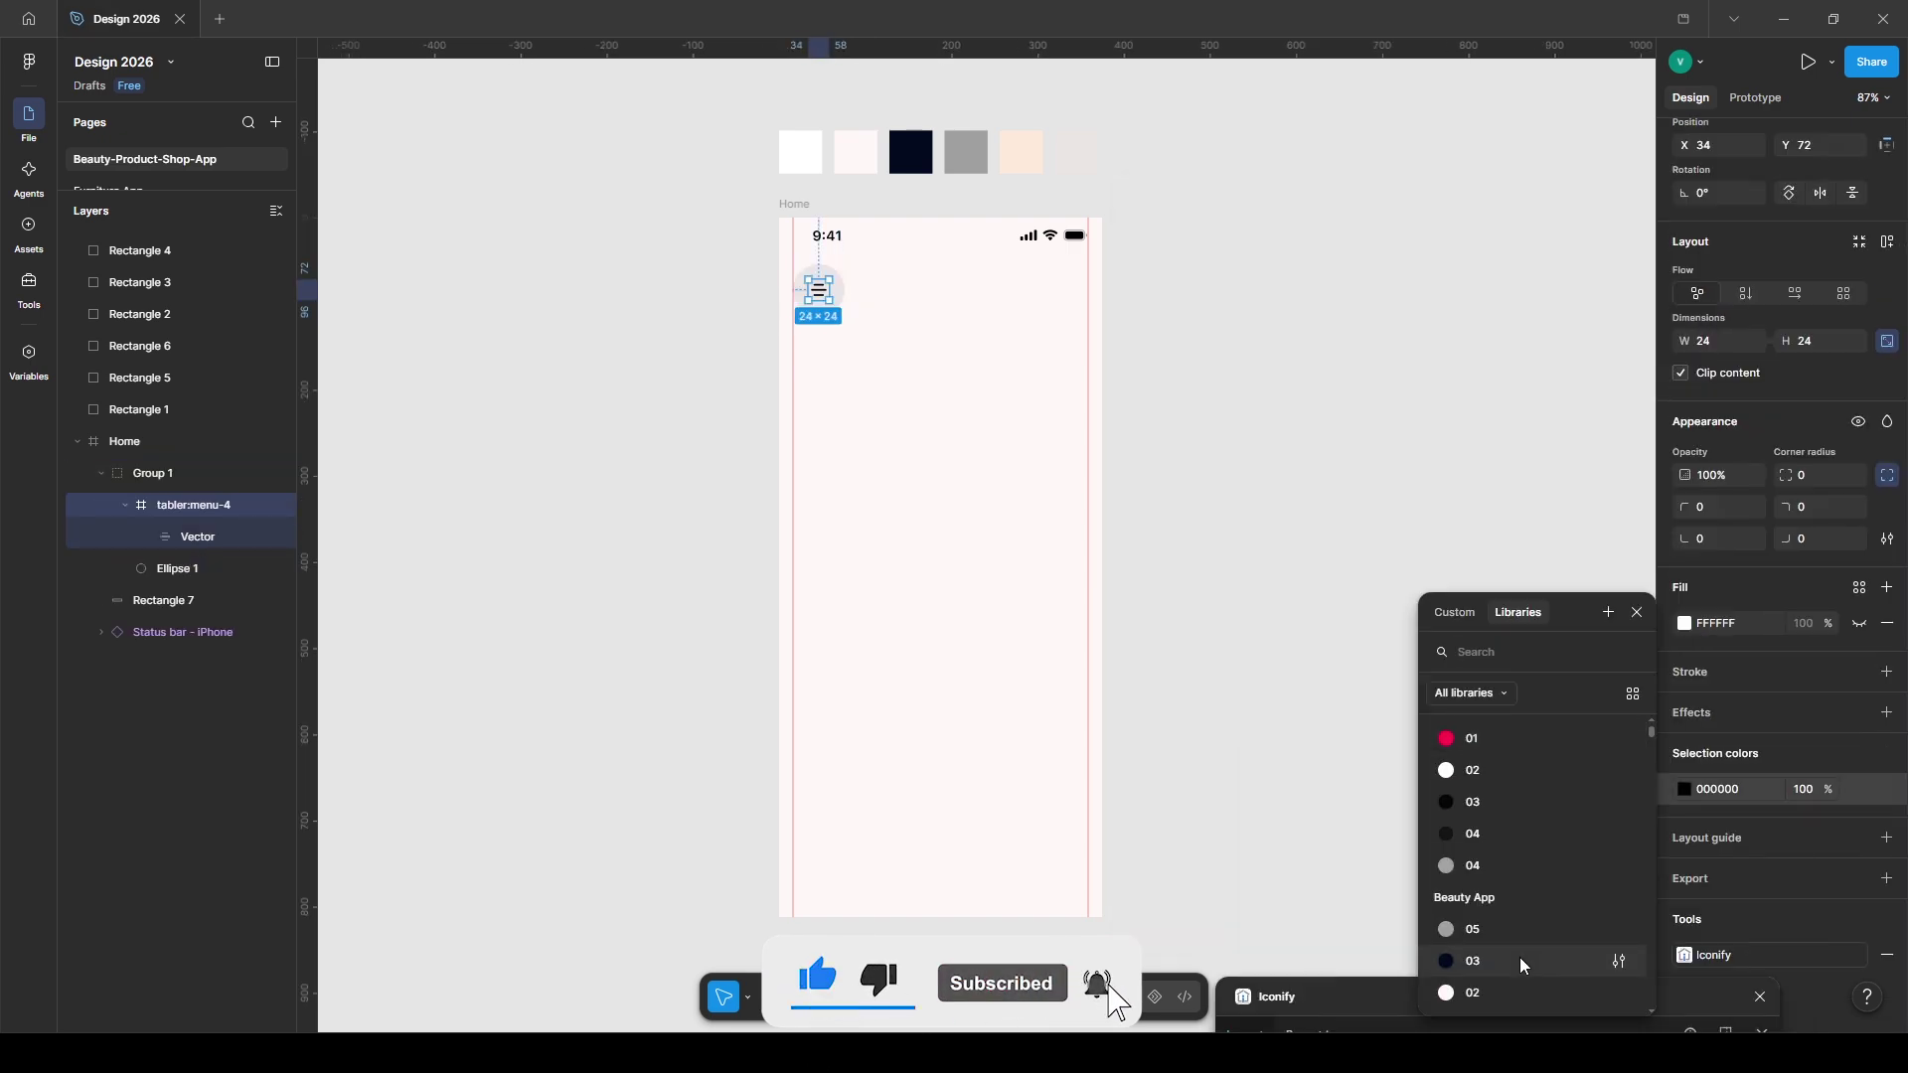
{"action": "left_click", "coordinate": [1188, 542]}
- Import a magnifier search icon and a basket-style cart icon via Iconify
{"action": "type", "text": "se"}
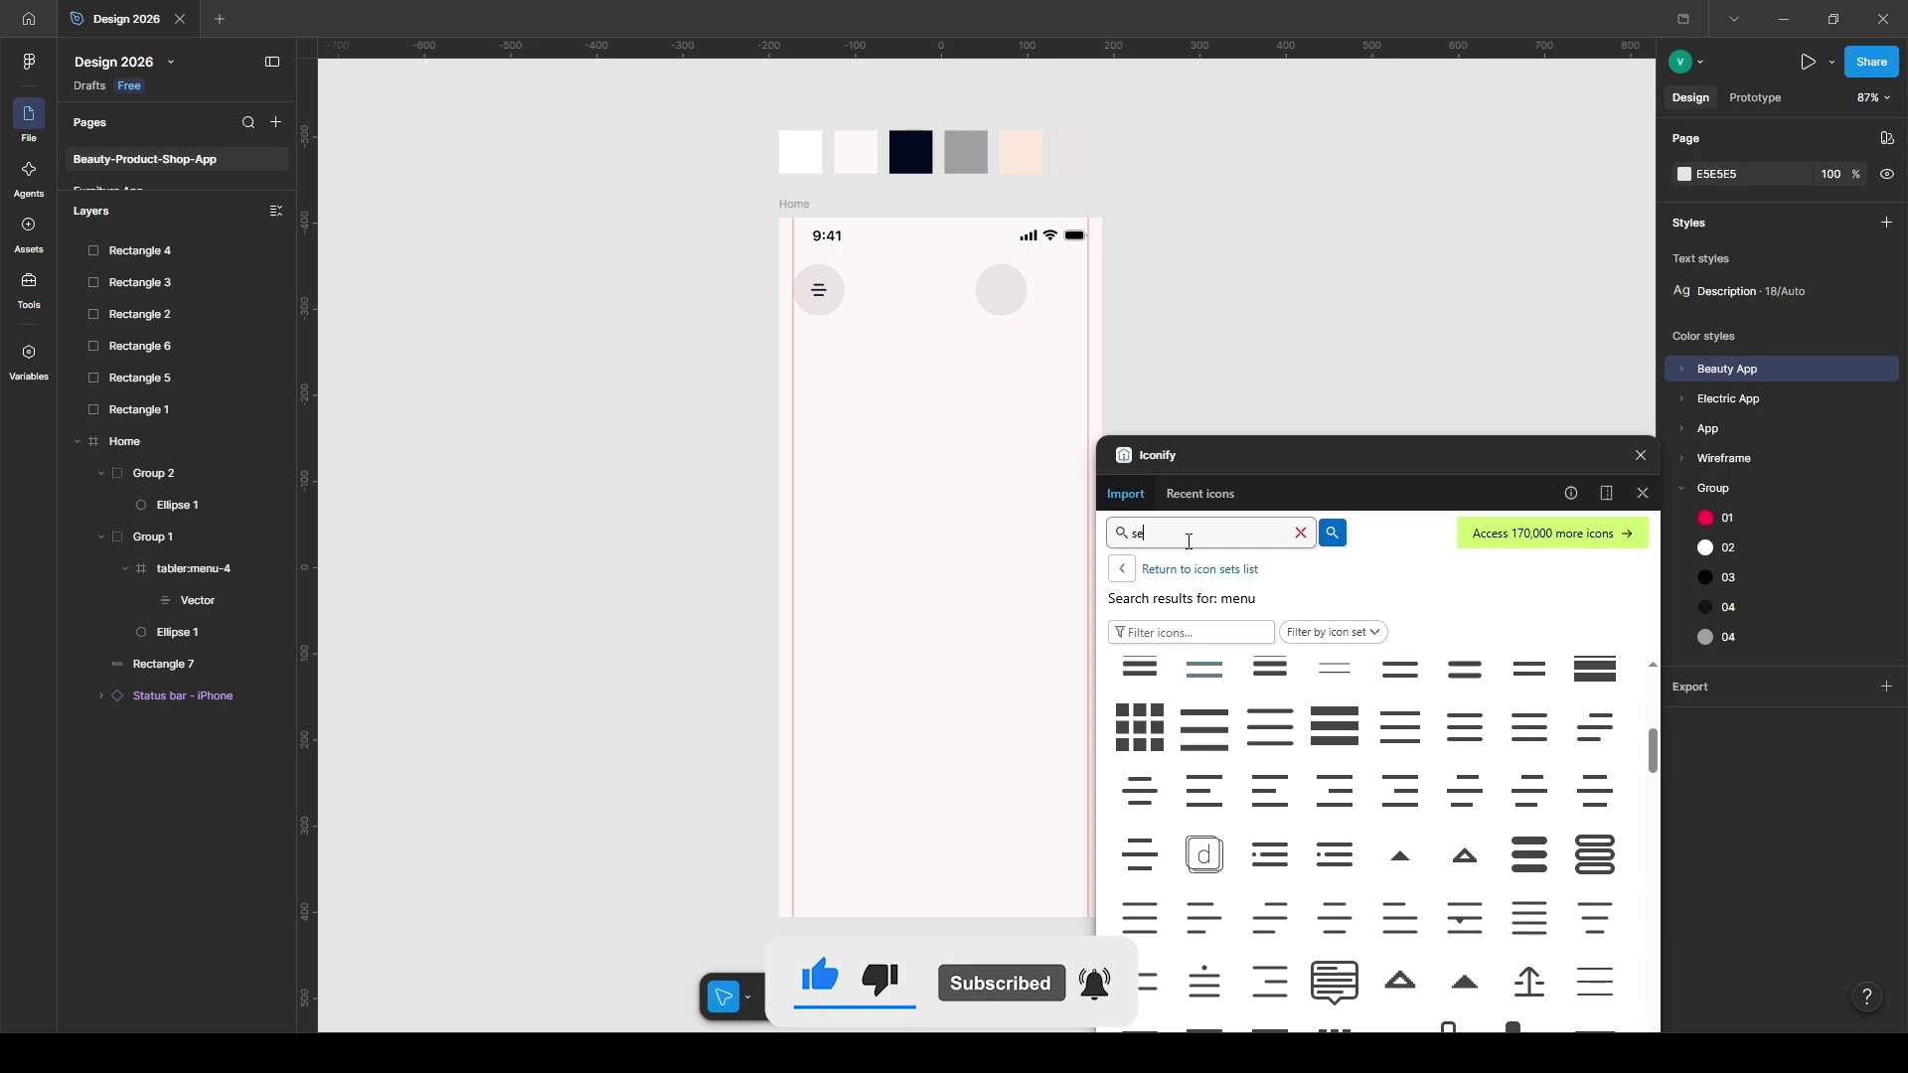
{"action": "type", "text": "arch"}
{"action": "key", "text": "Return"}
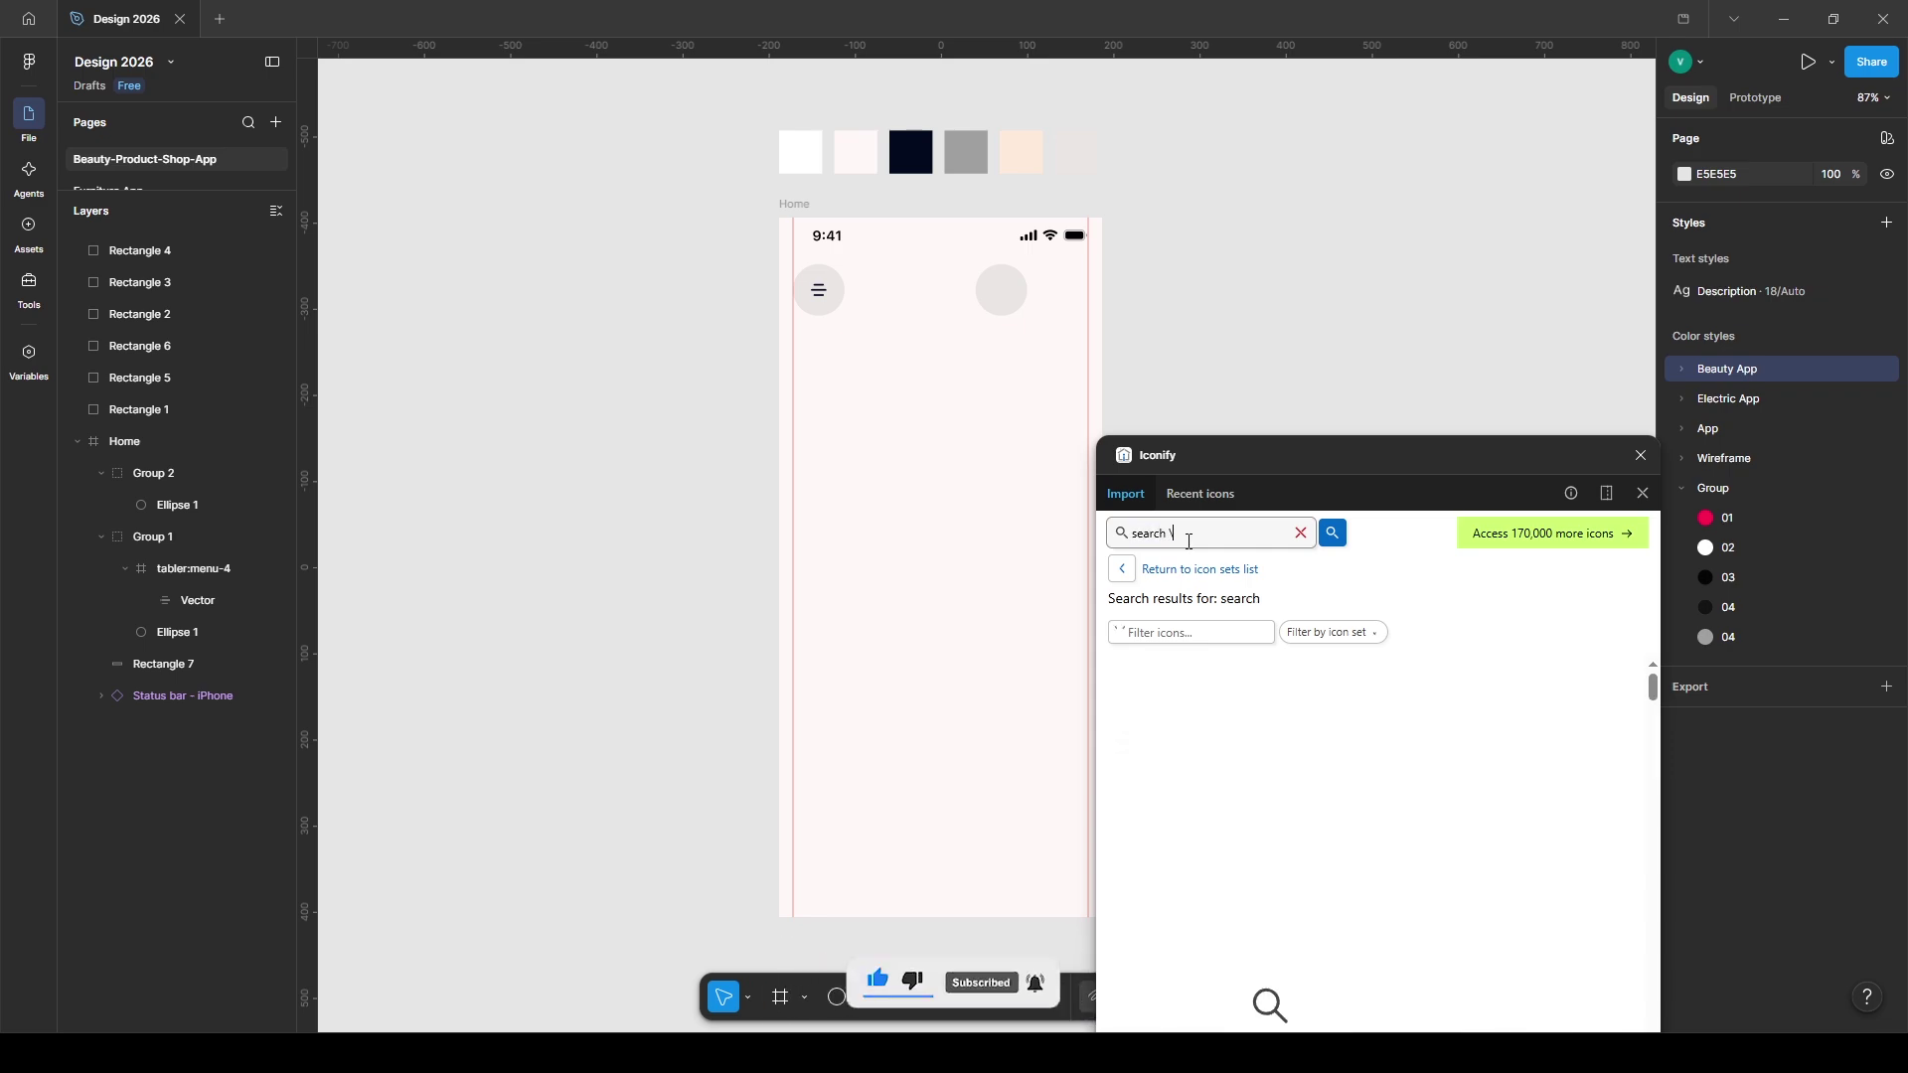
{"action": "left_click_drag", "start_coordinate": [1595, 815], "coordinate": [1189, 363]}
{"action": "triple_click", "coordinate": [1197, 535]}
{"action": "type", "text": "cart"}
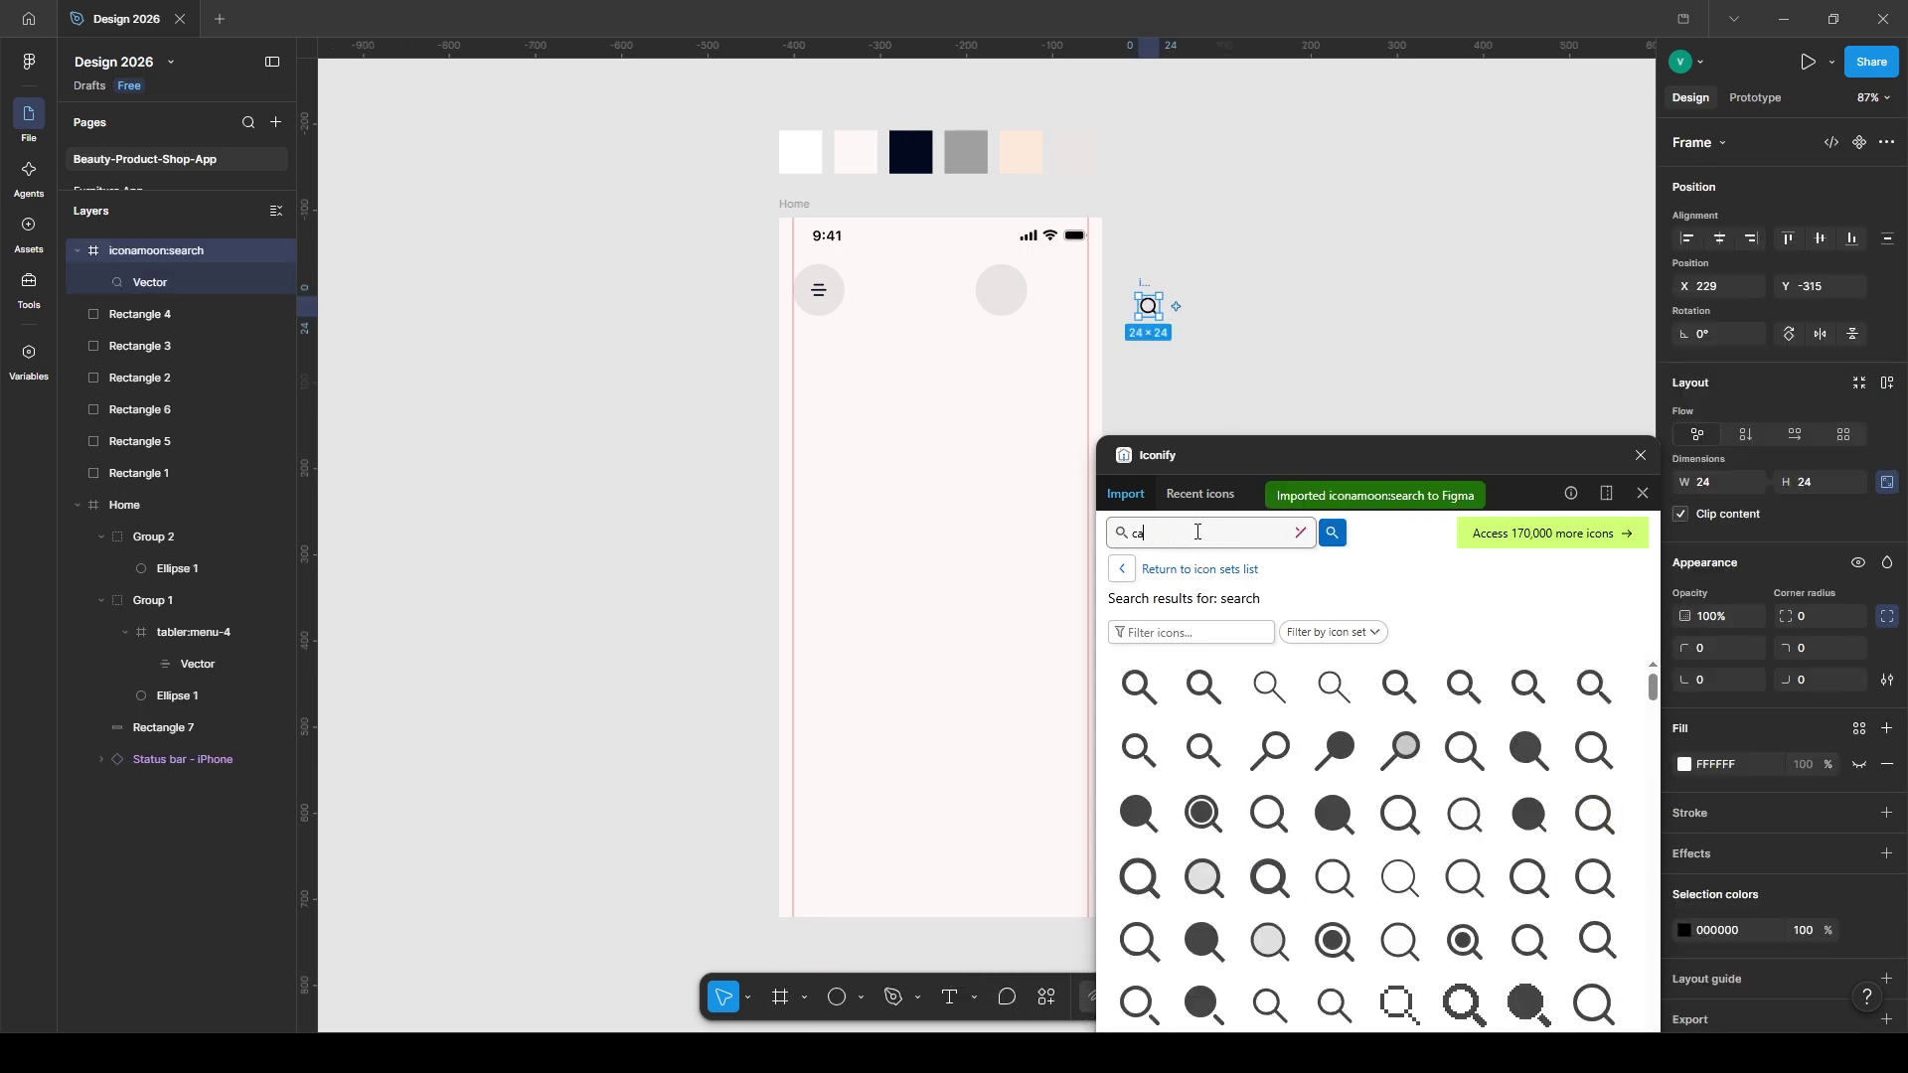
{"action": "key", "text": "Return"}
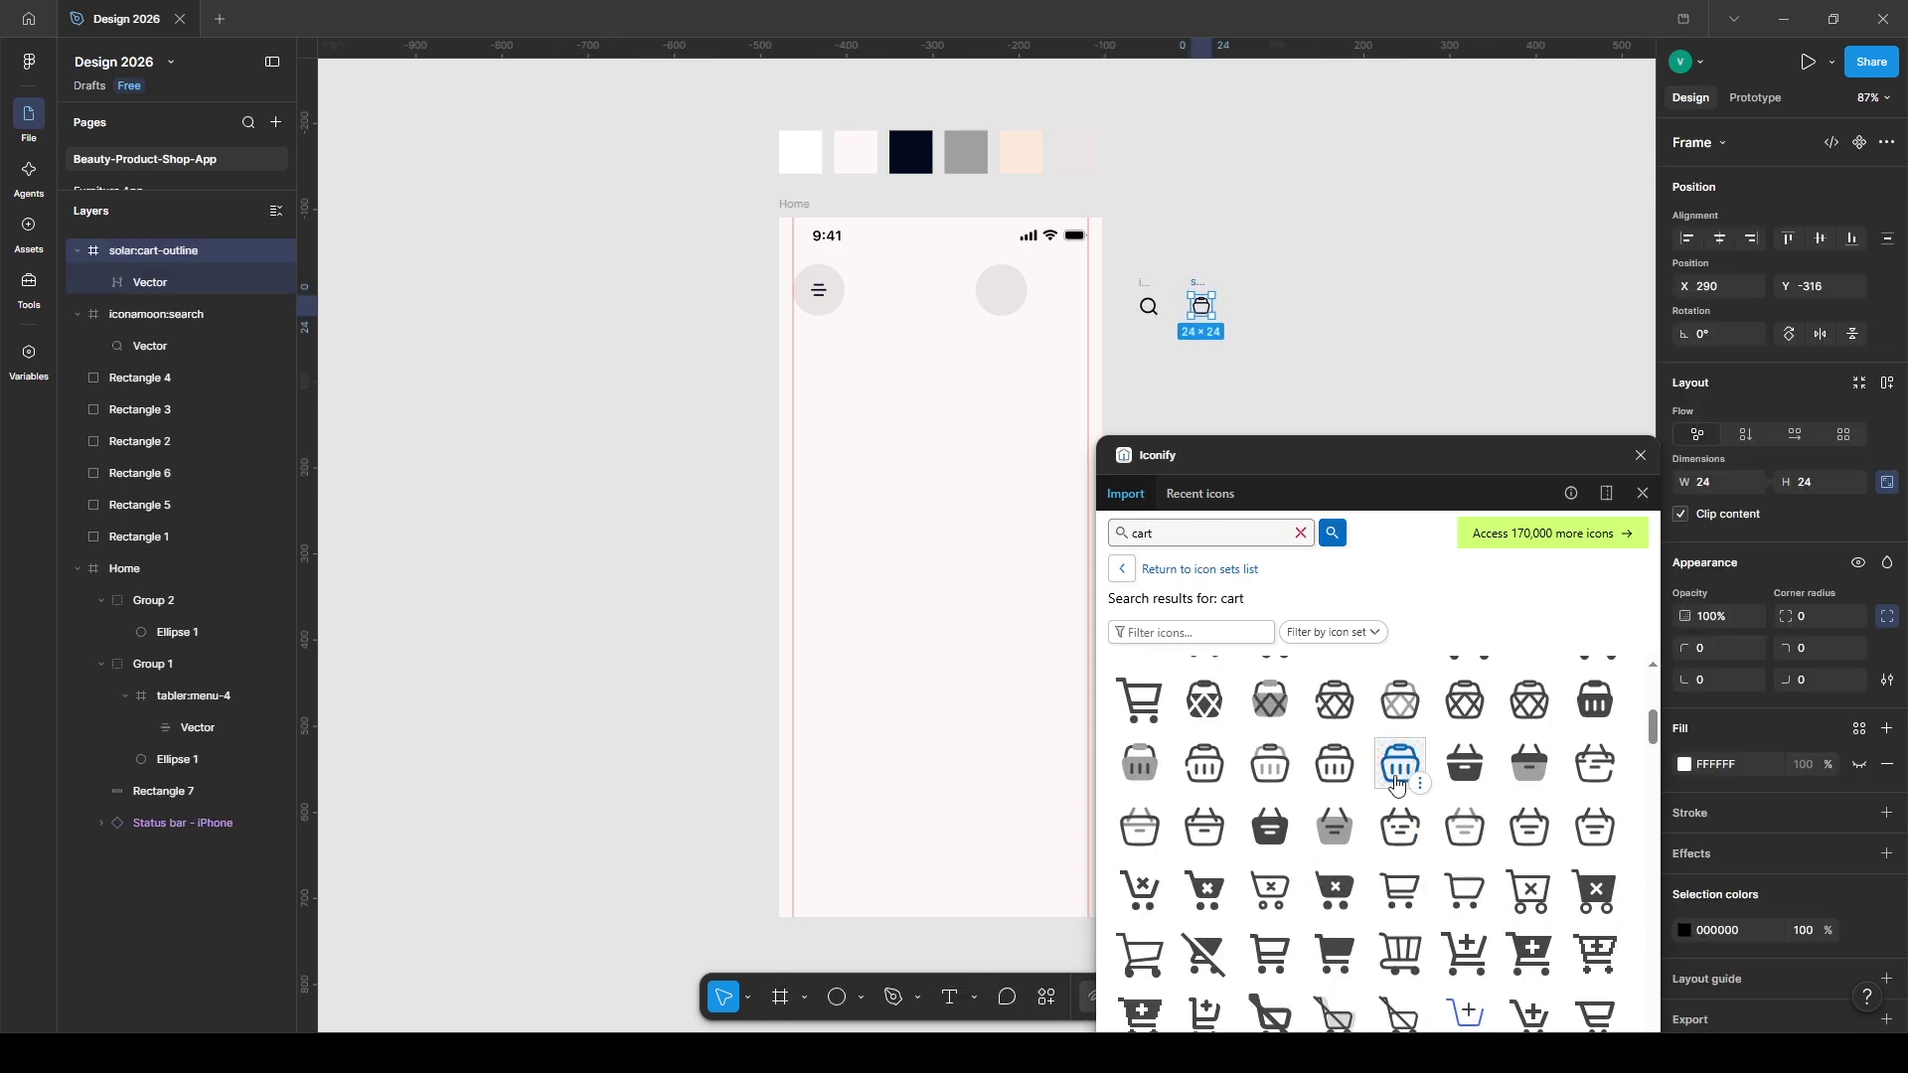
{"action": "left_click", "coordinate": [1396, 783]}
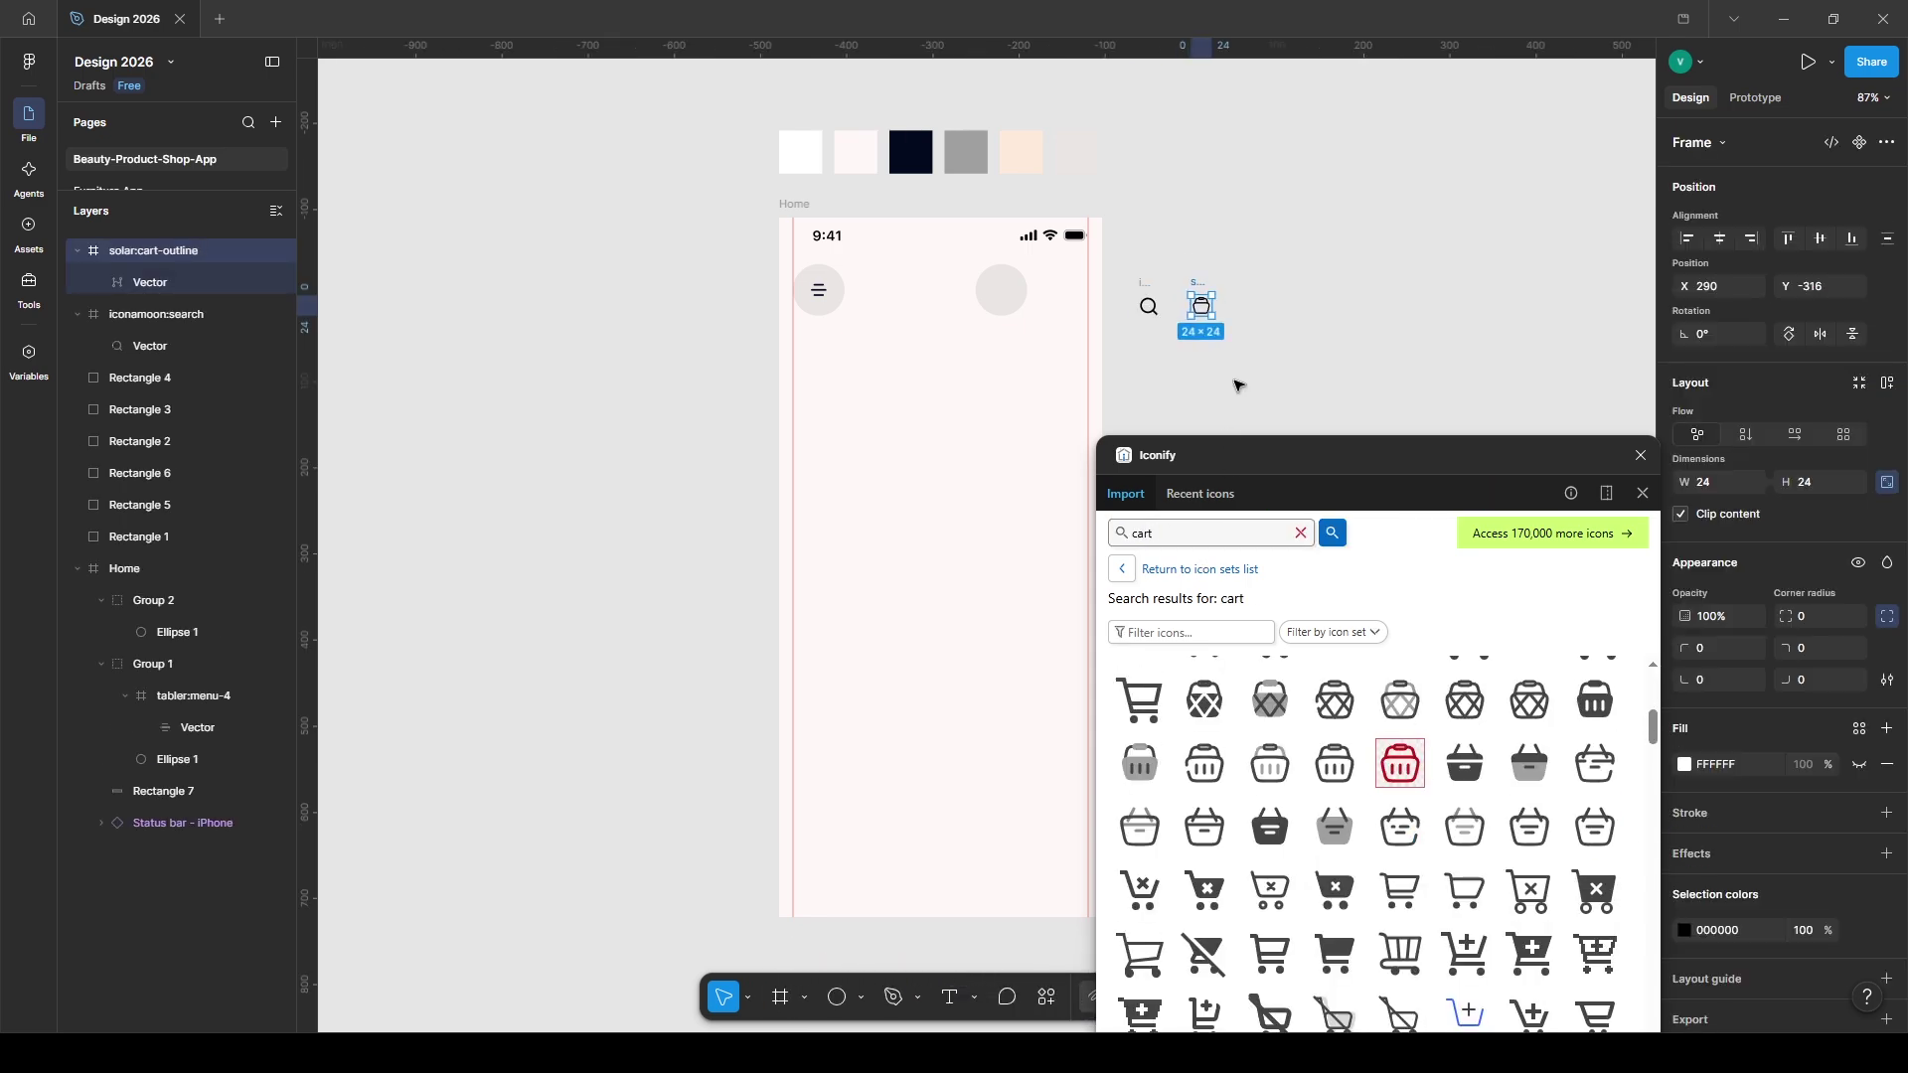
- Group the search icon with the second circle, duplicate it, and put the cart icon in the third circle
{"action": "left_click", "coordinate": [1146, 281]}
{"action": "left_click_drag", "start_coordinate": [1143, 298], "coordinate": [995, 277]}
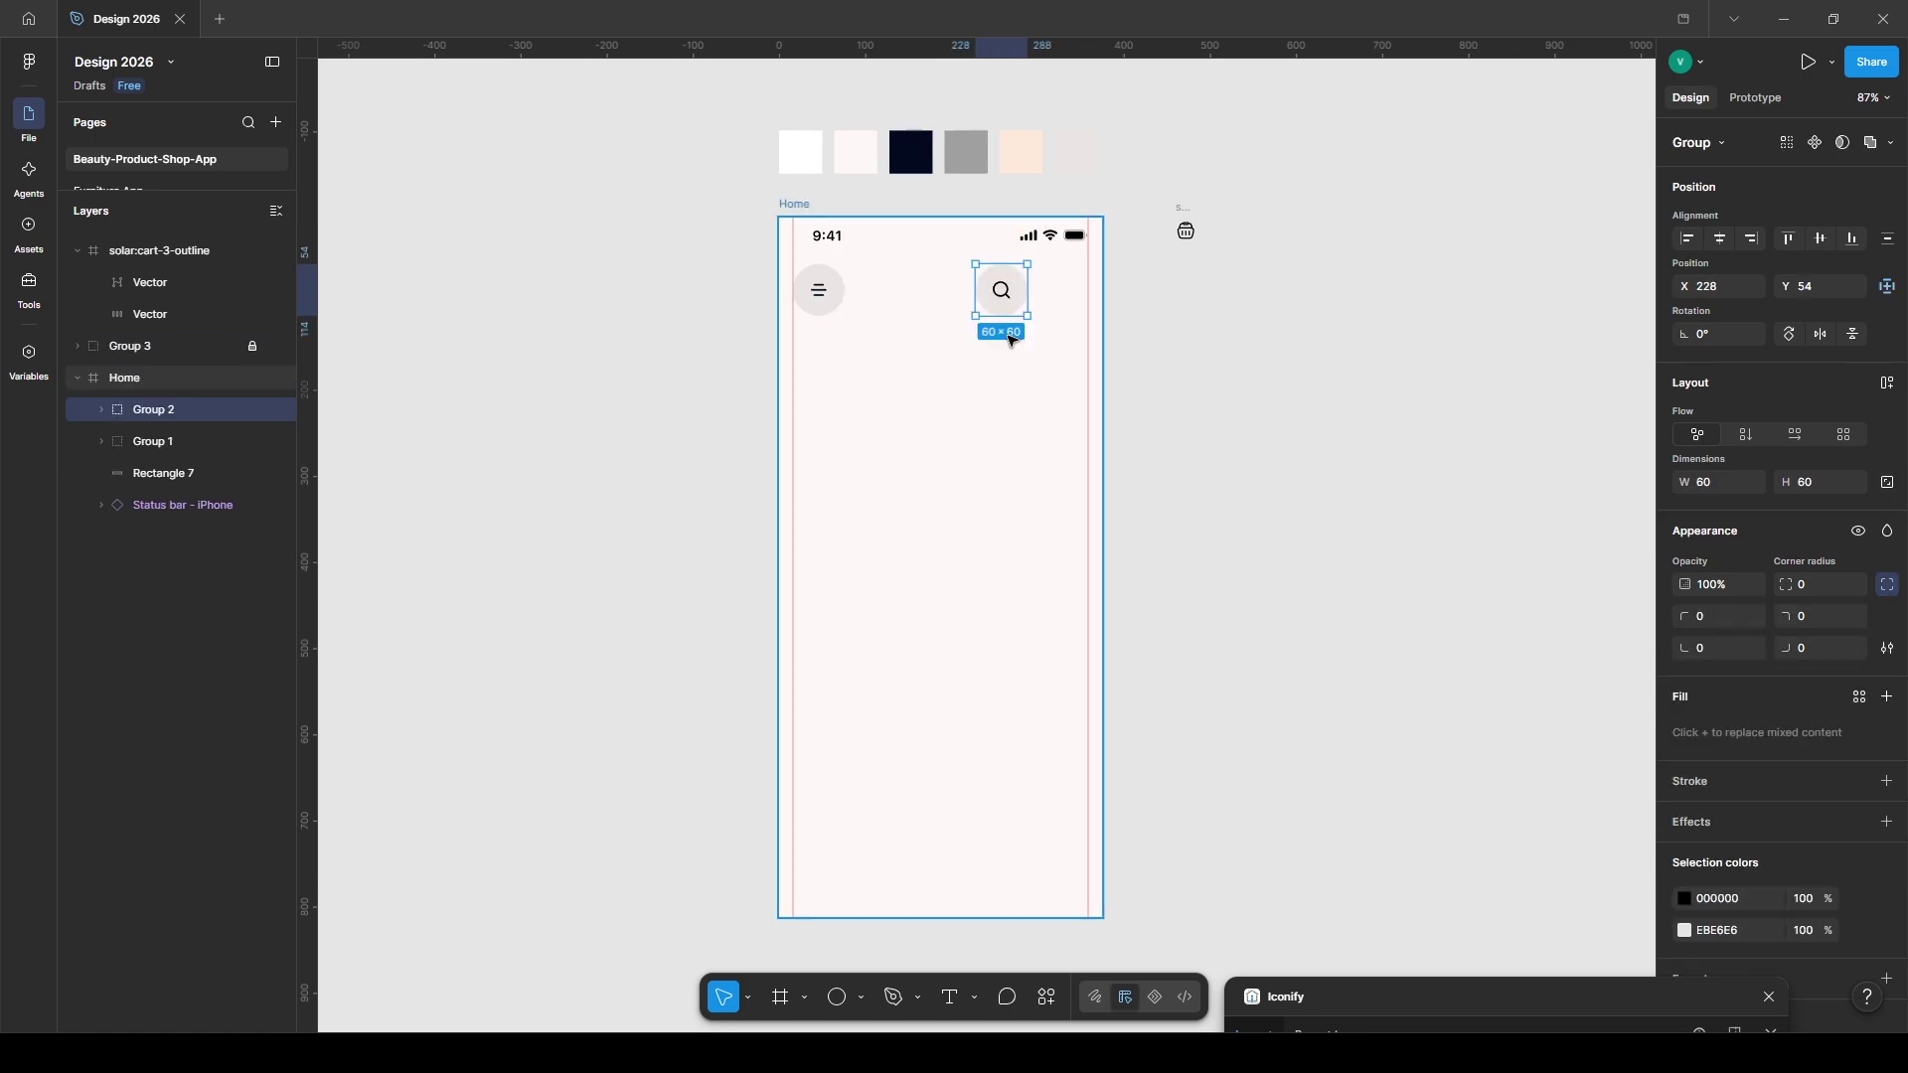
{"action": "key", "text": "ctrl+d"}
{"action": "left_click_drag", "start_coordinate": [996, 309], "coordinate": [1056, 312]}
{"action": "left_click_drag", "start_coordinate": [1055, 312], "coordinate": [1057, 312]}
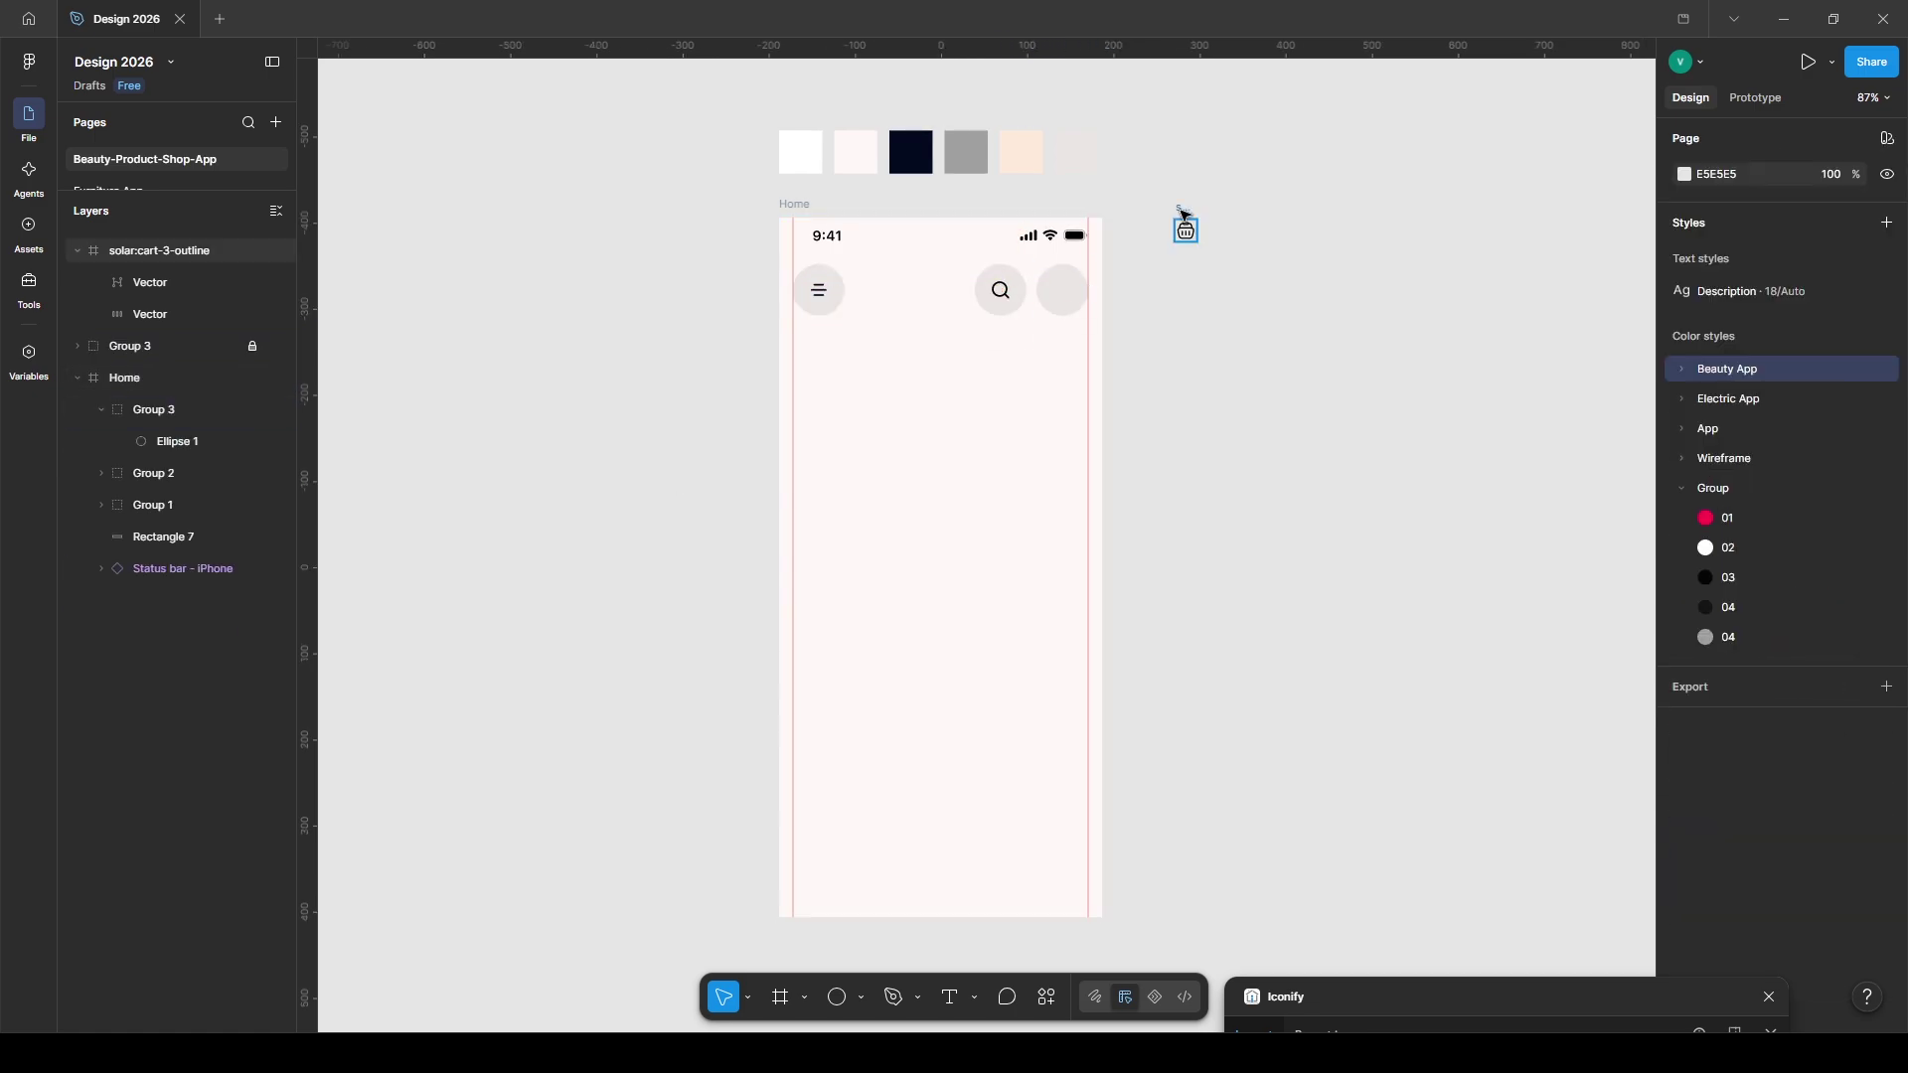
{"action": "left_click_drag", "start_coordinate": [1187, 227], "coordinate": [1063, 278]}
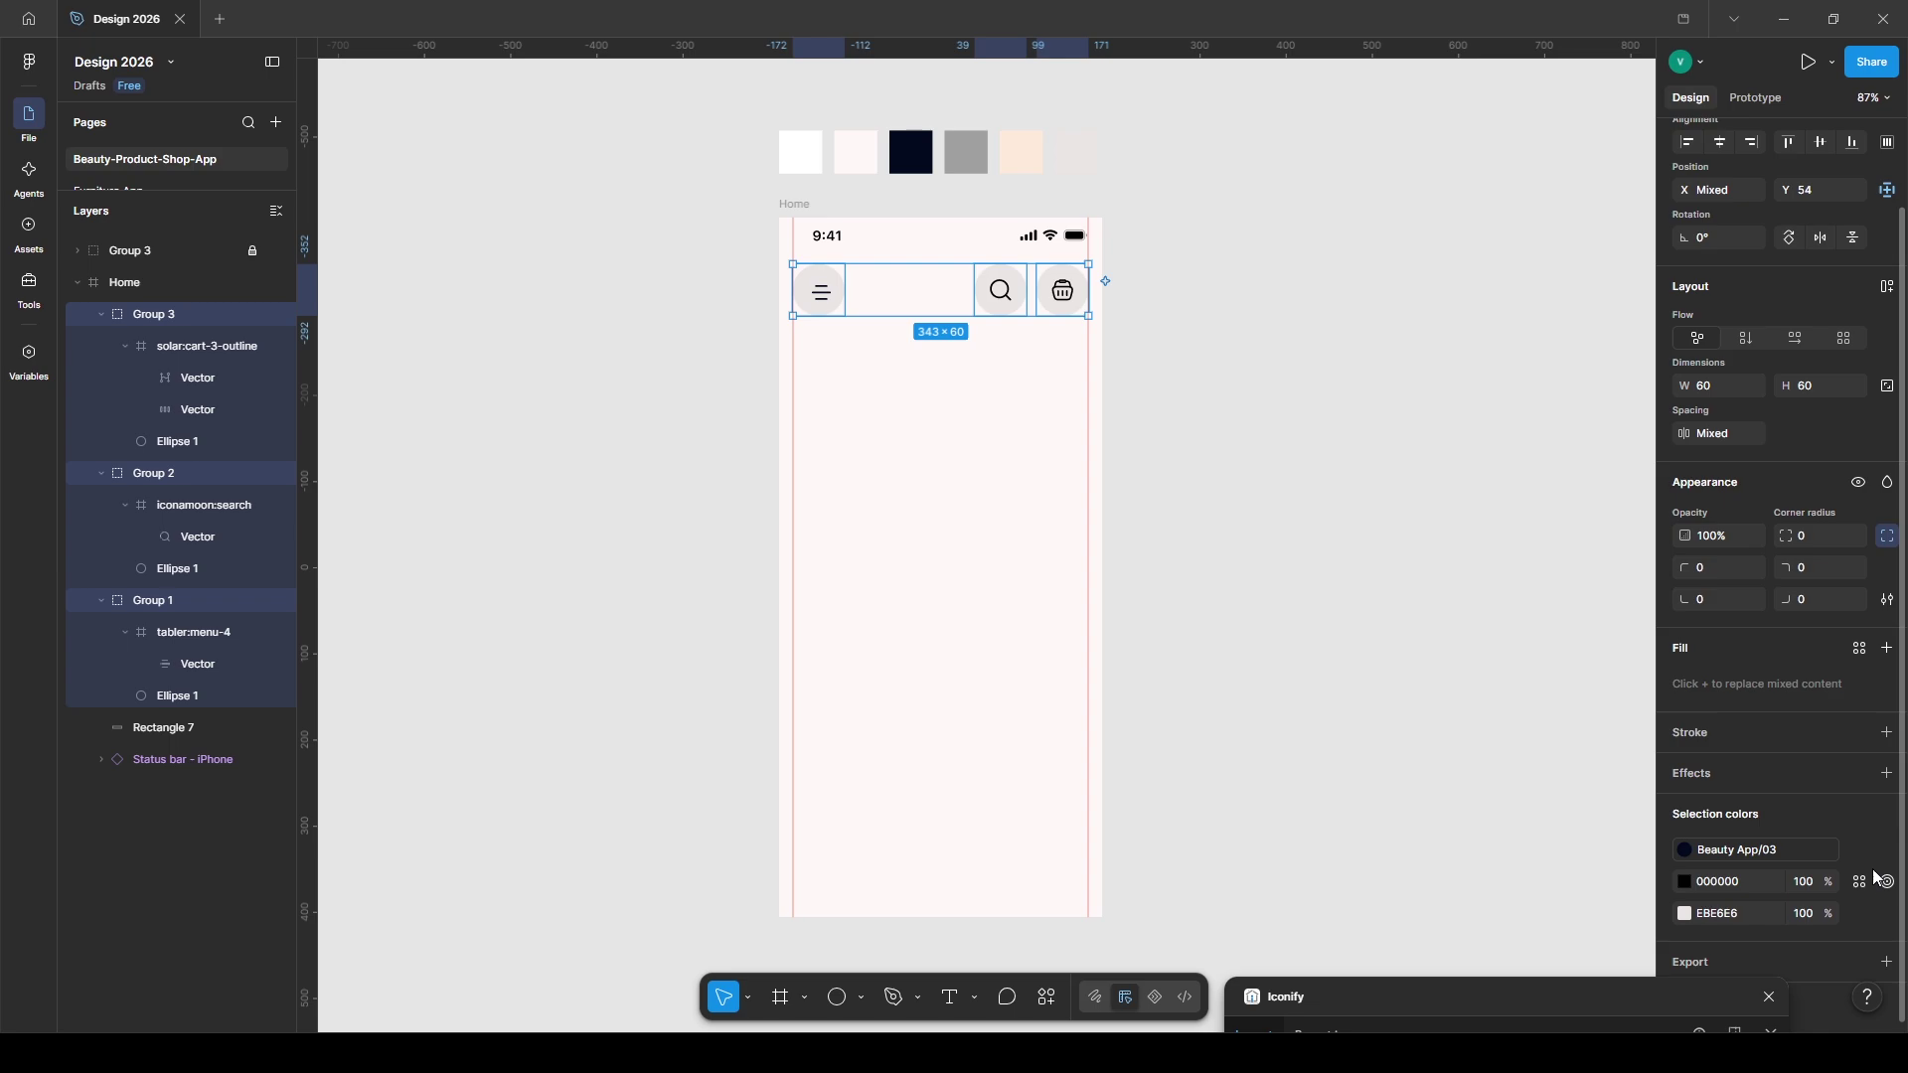
- Apply colour styles to the header icons and the 'Find your beauty products' heading, and import a sliders filter icon
{"action": "left_click", "coordinate": [1861, 882]}
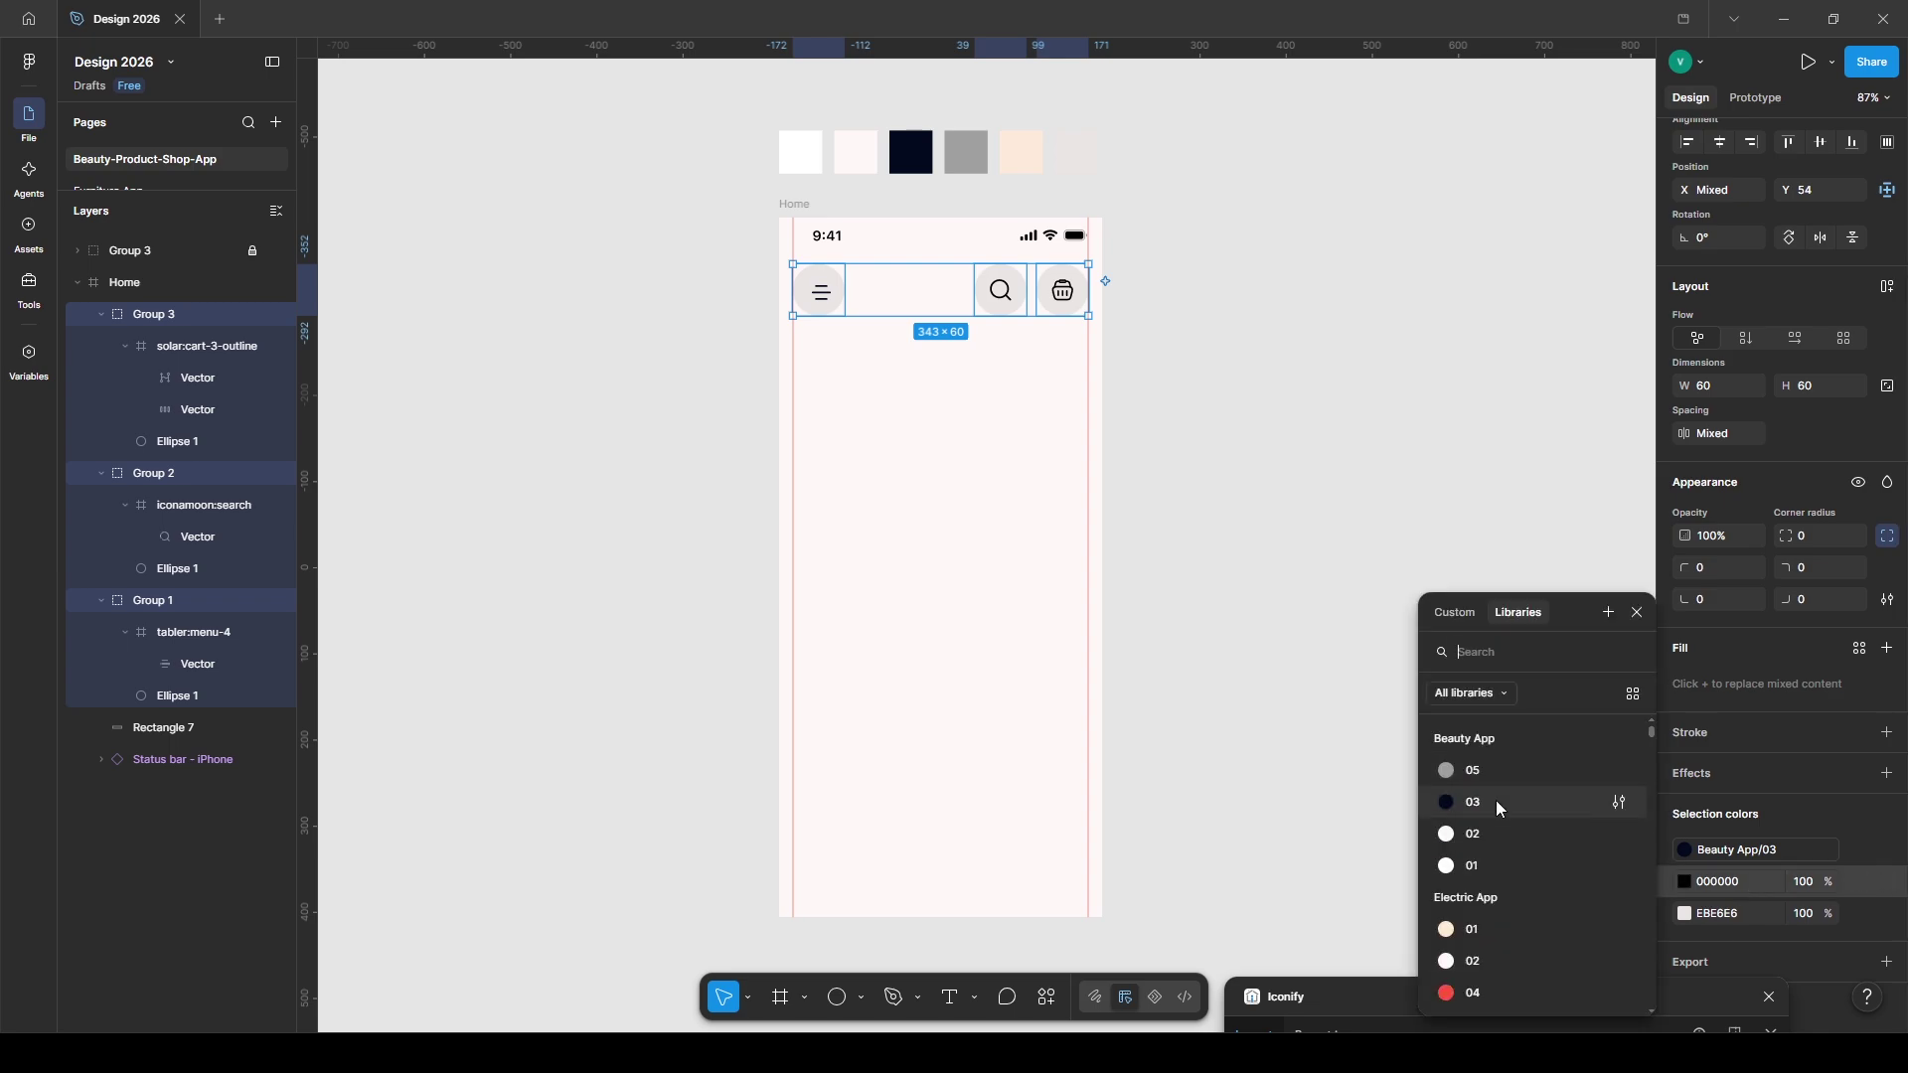
{"action": "key", "text": "Escape"}
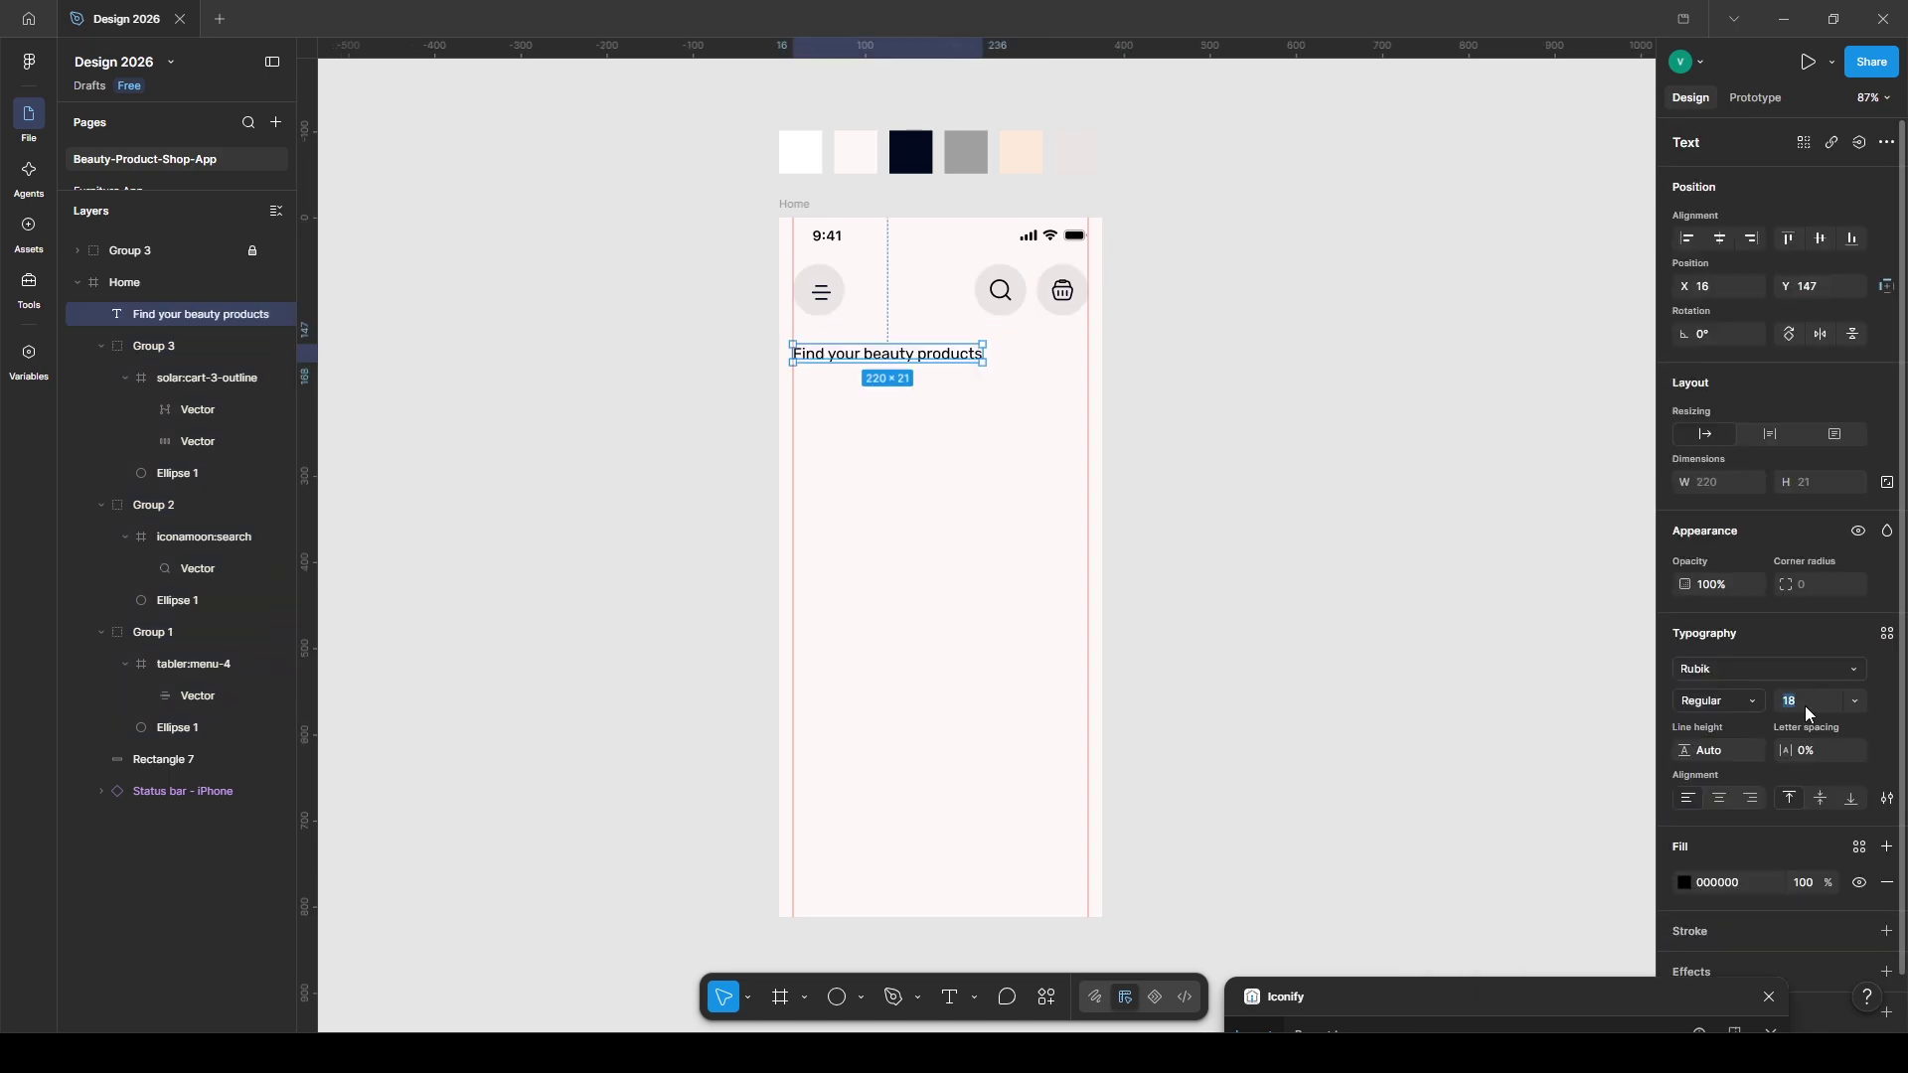
{"action": "left_click", "coordinate": [1859, 797]}
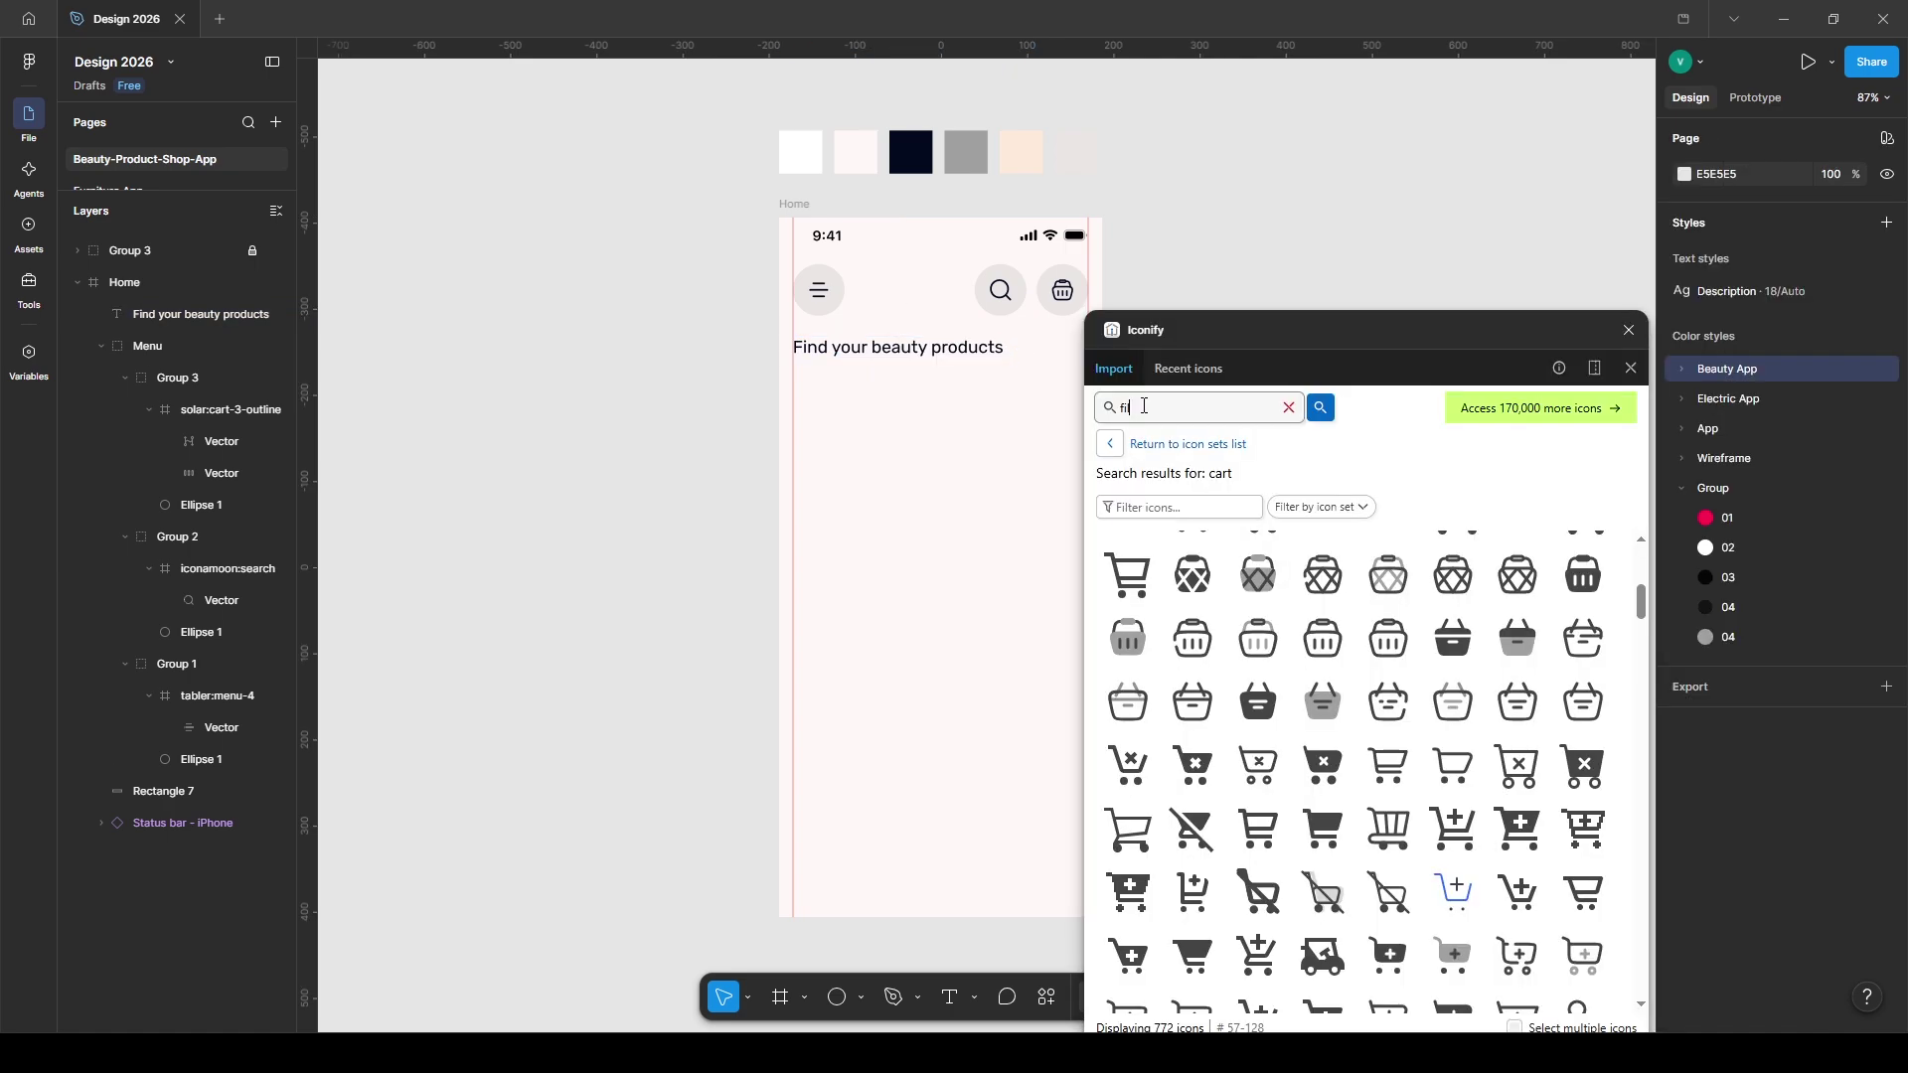
{"action": "scroll", "coordinate": [1276, 754], "scroll_direction": "down", "scroll_amount": 2}
{"action": "left_click", "coordinate": [1258, 773]}
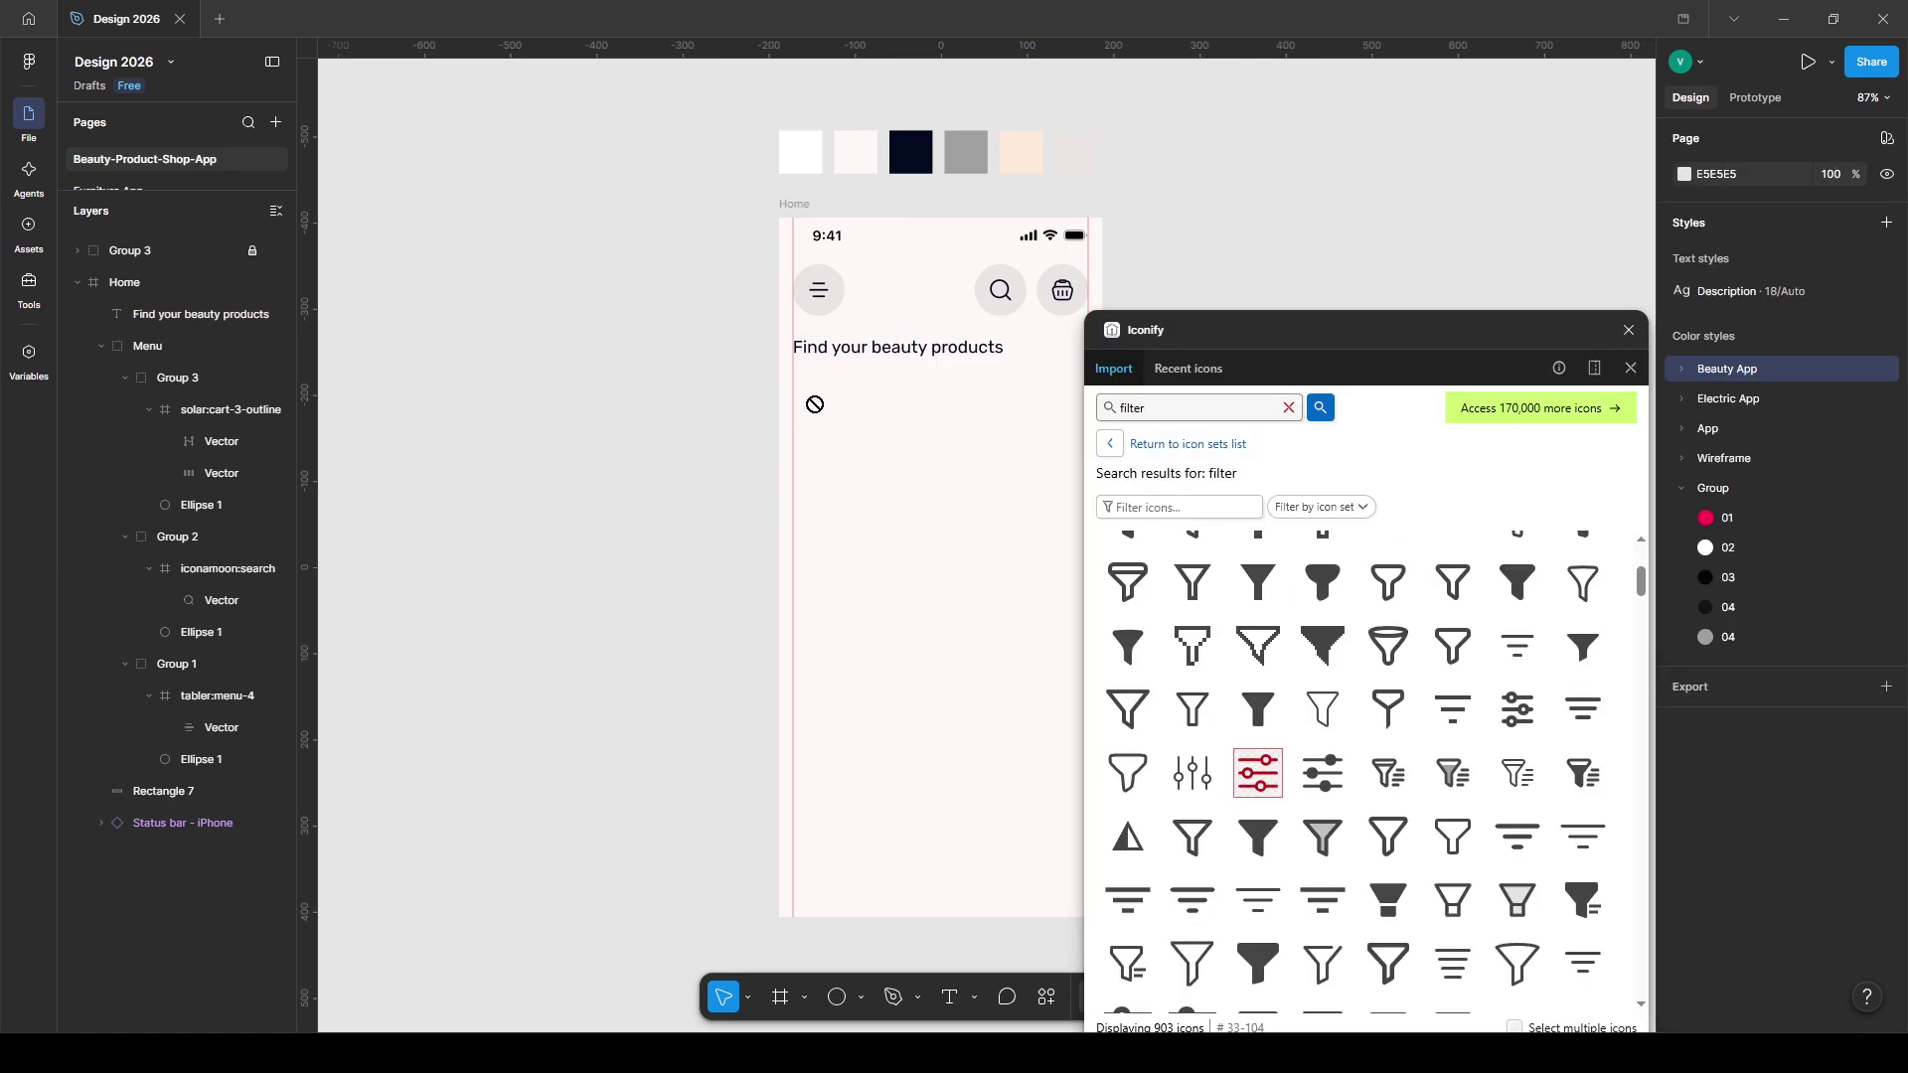
- Resize the filter icon to 28×28, wrap it in auto layout, and fill it with sampled peach
{"action": "left_click", "coordinate": [1824, 479]}
{"action": "type", "text": "28"}
{"action": "key", "text": "Return"}
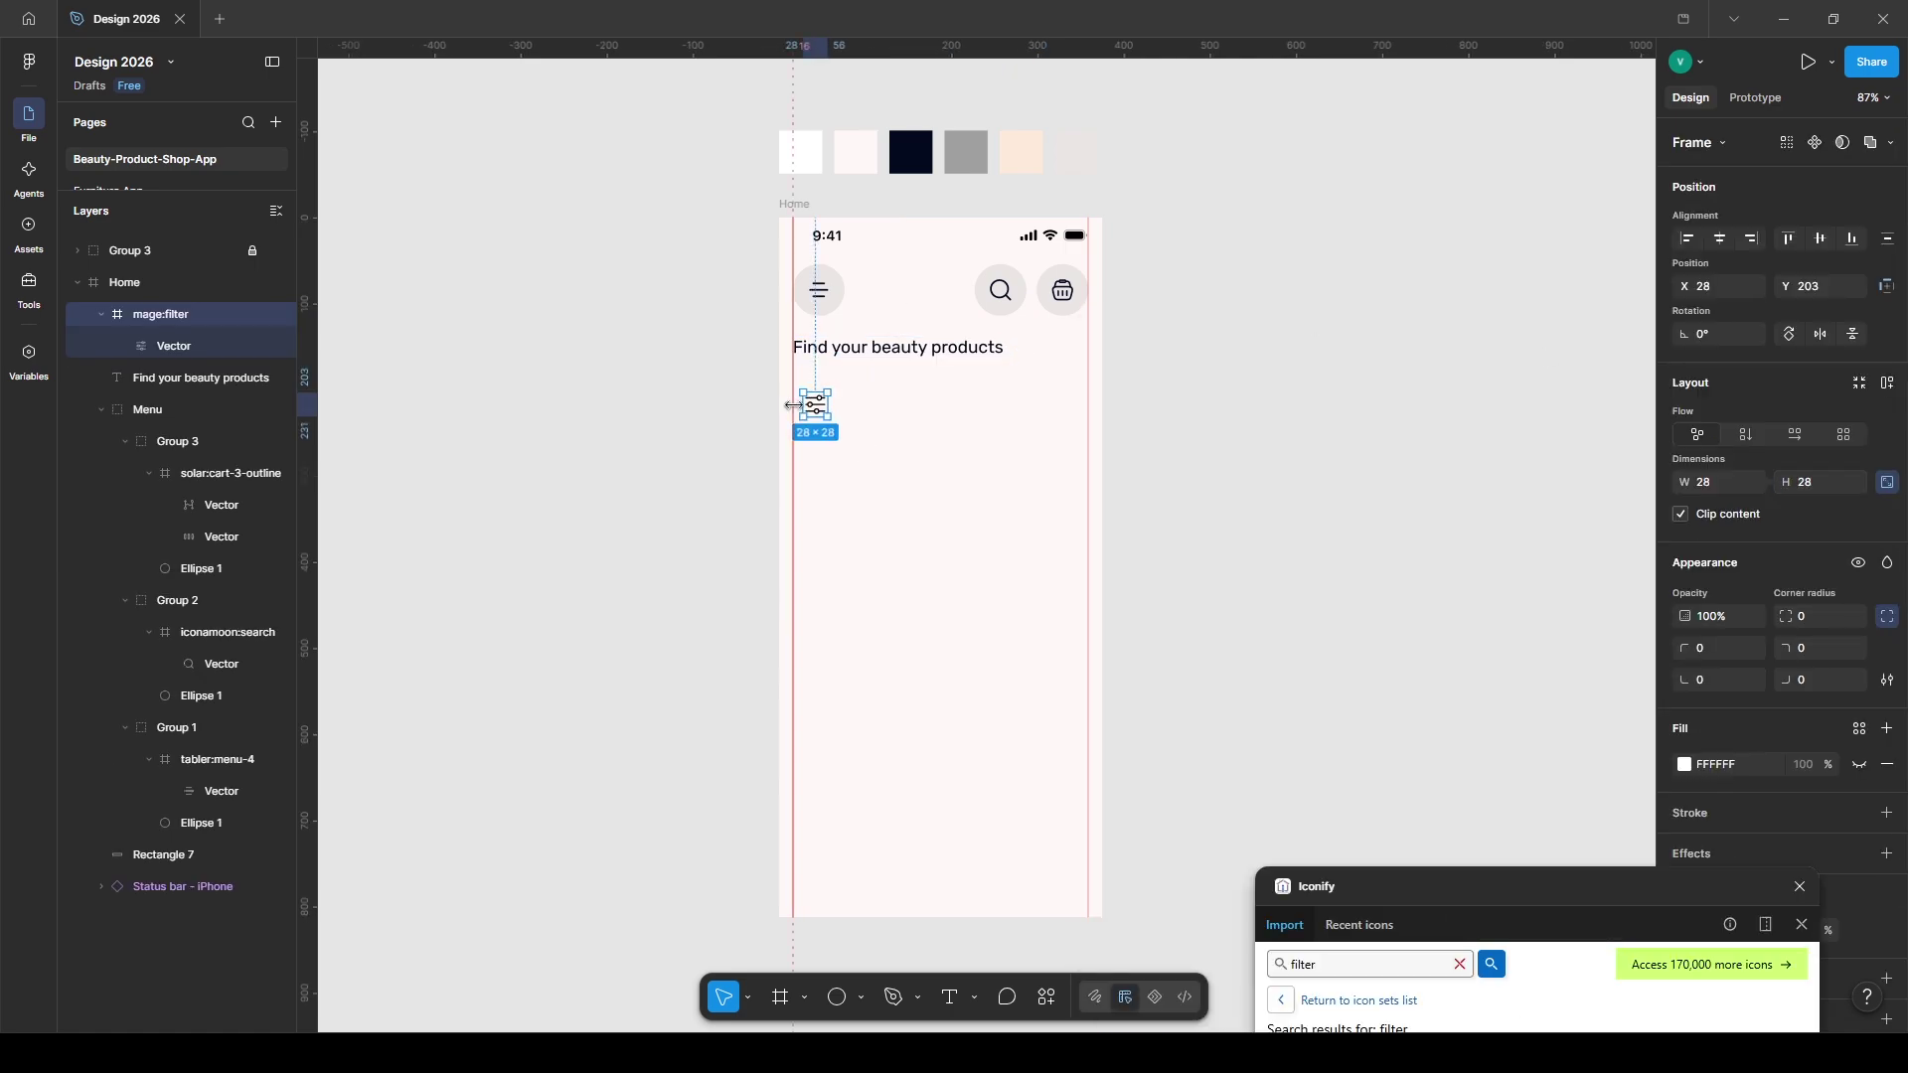
{"action": "right_click", "coordinate": [821, 410]}
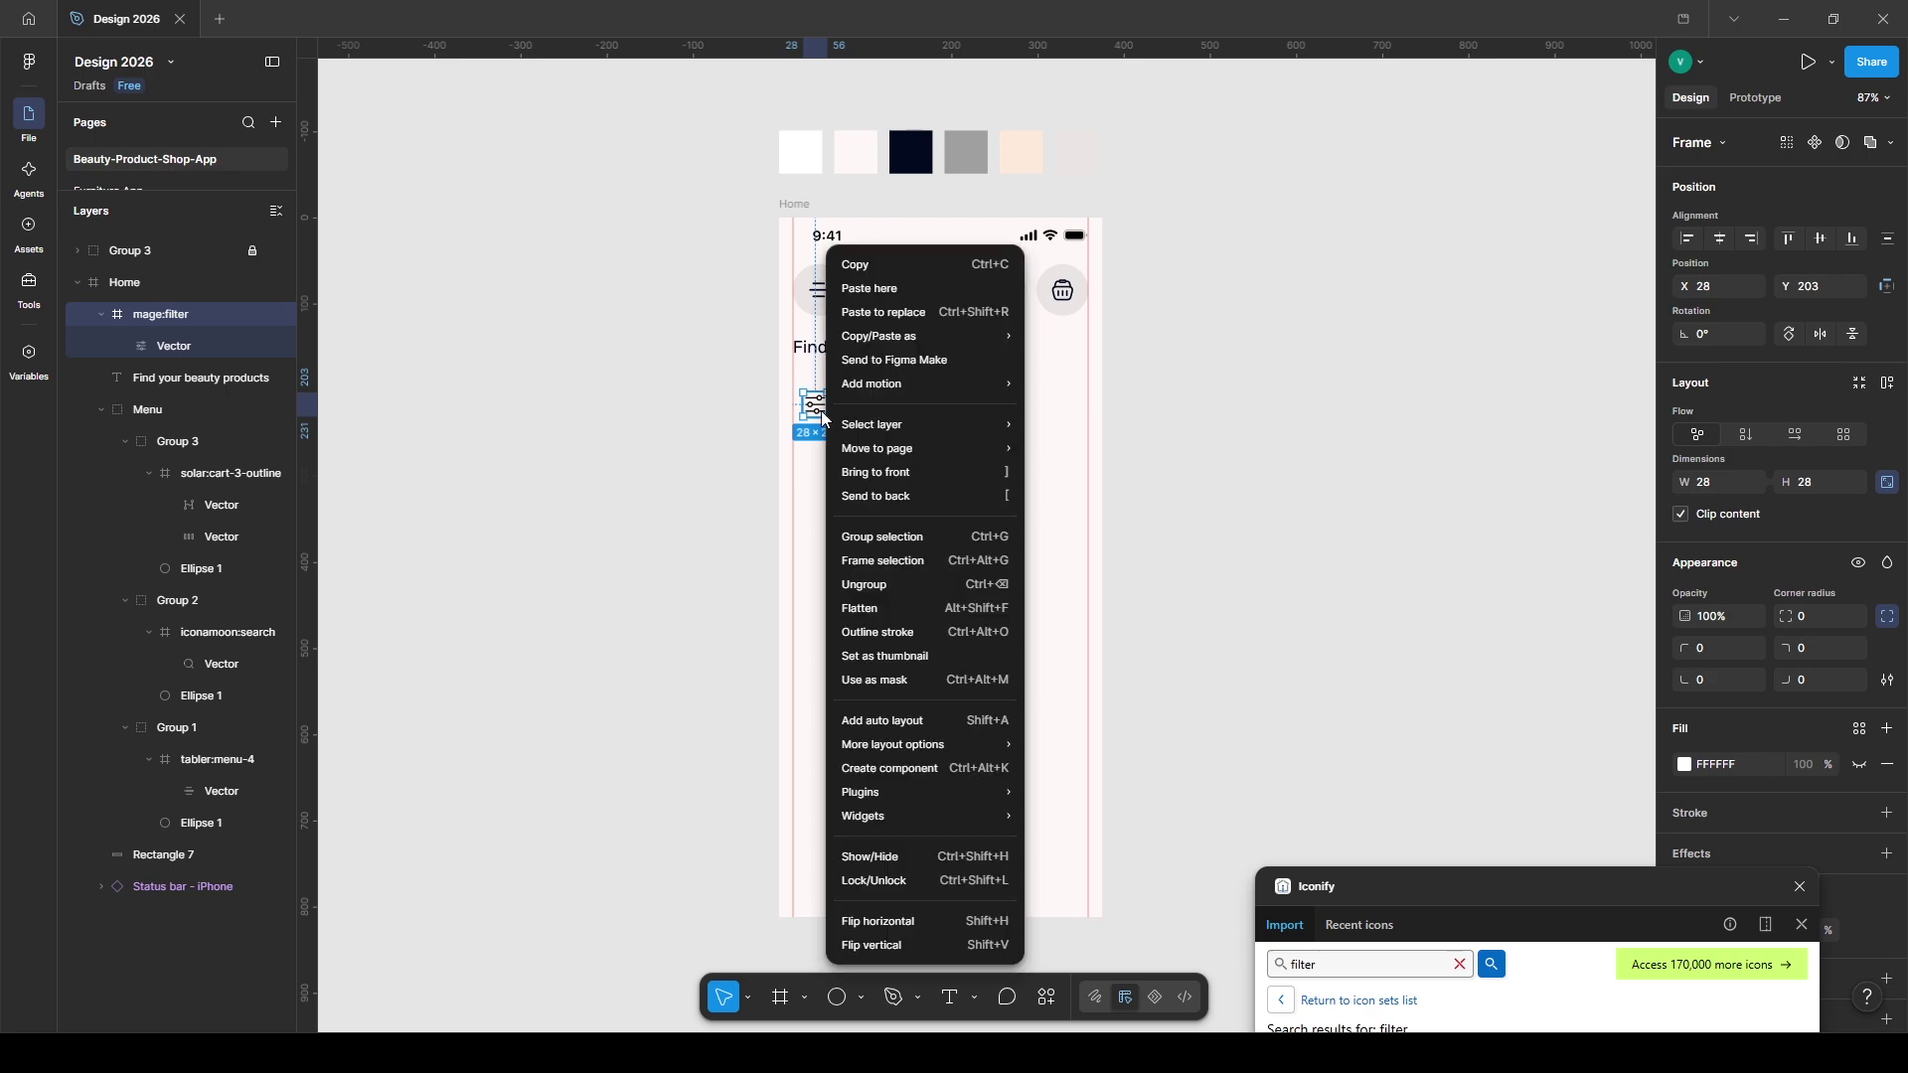
{"action": "left_click", "coordinate": [886, 719]}
{"action": "left_click", "coordinate": [1684, 895]}
{"action": "left_click", "coordinate": [1445, 867]}
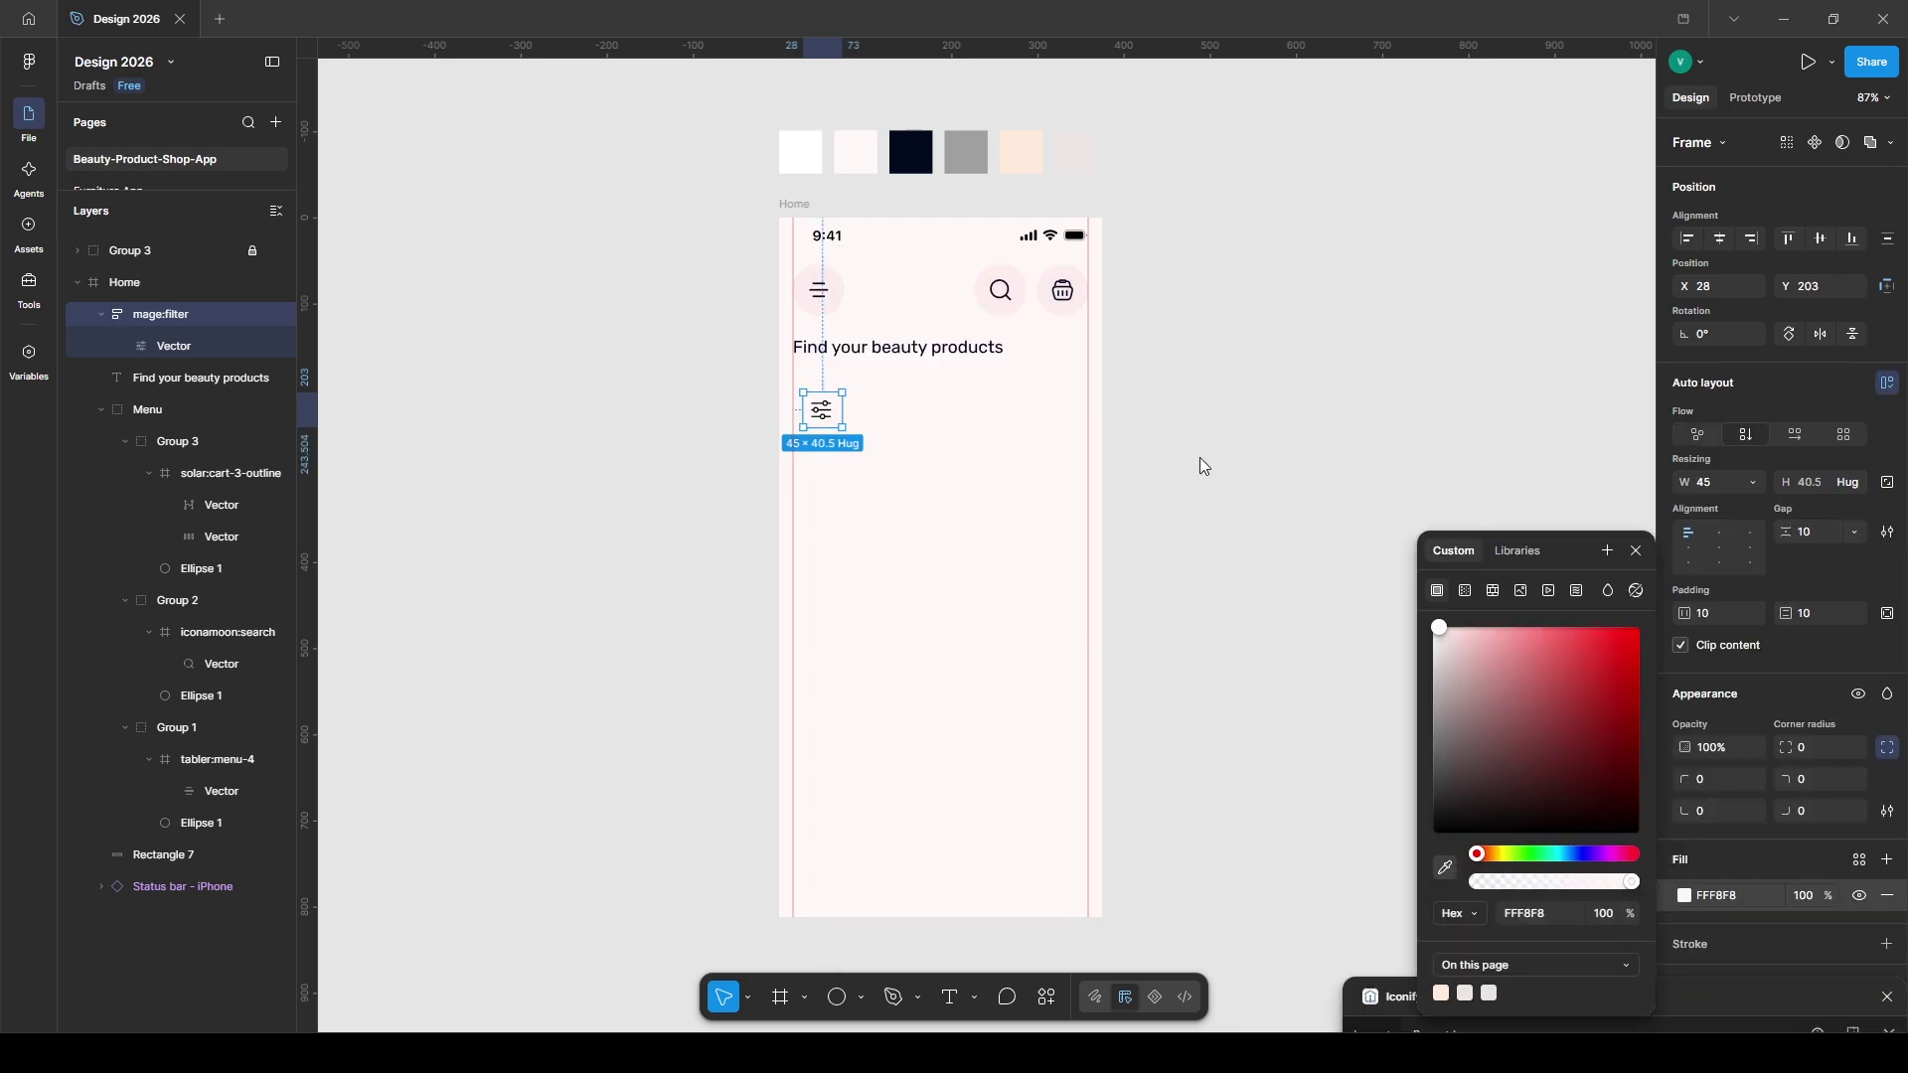
{"action": "left_click", "coordinate": [1021, 151]}
{"action": "left_click", "coordinate": [1026, 454]}
- Position the filter chip under the heading at X 16, centre its icon, and set height 50
{"action": "left_click", "coordinate": [821, 410]}
{"action": "mouse_move", "coordinate": [821, 410]}
{"action": "left_mouse_down"}
{"action": "mouse_move", "coordinate": [809, 388]}
{"action": "mouse_move", "coordinate": [843, 415]}
{"action": "left_mouse_up"}
{"action": "key", "text": "Right"}
{"action": "key", "text": "Right"}
{"action": "left_click", "coordinate": [1720, 547]}
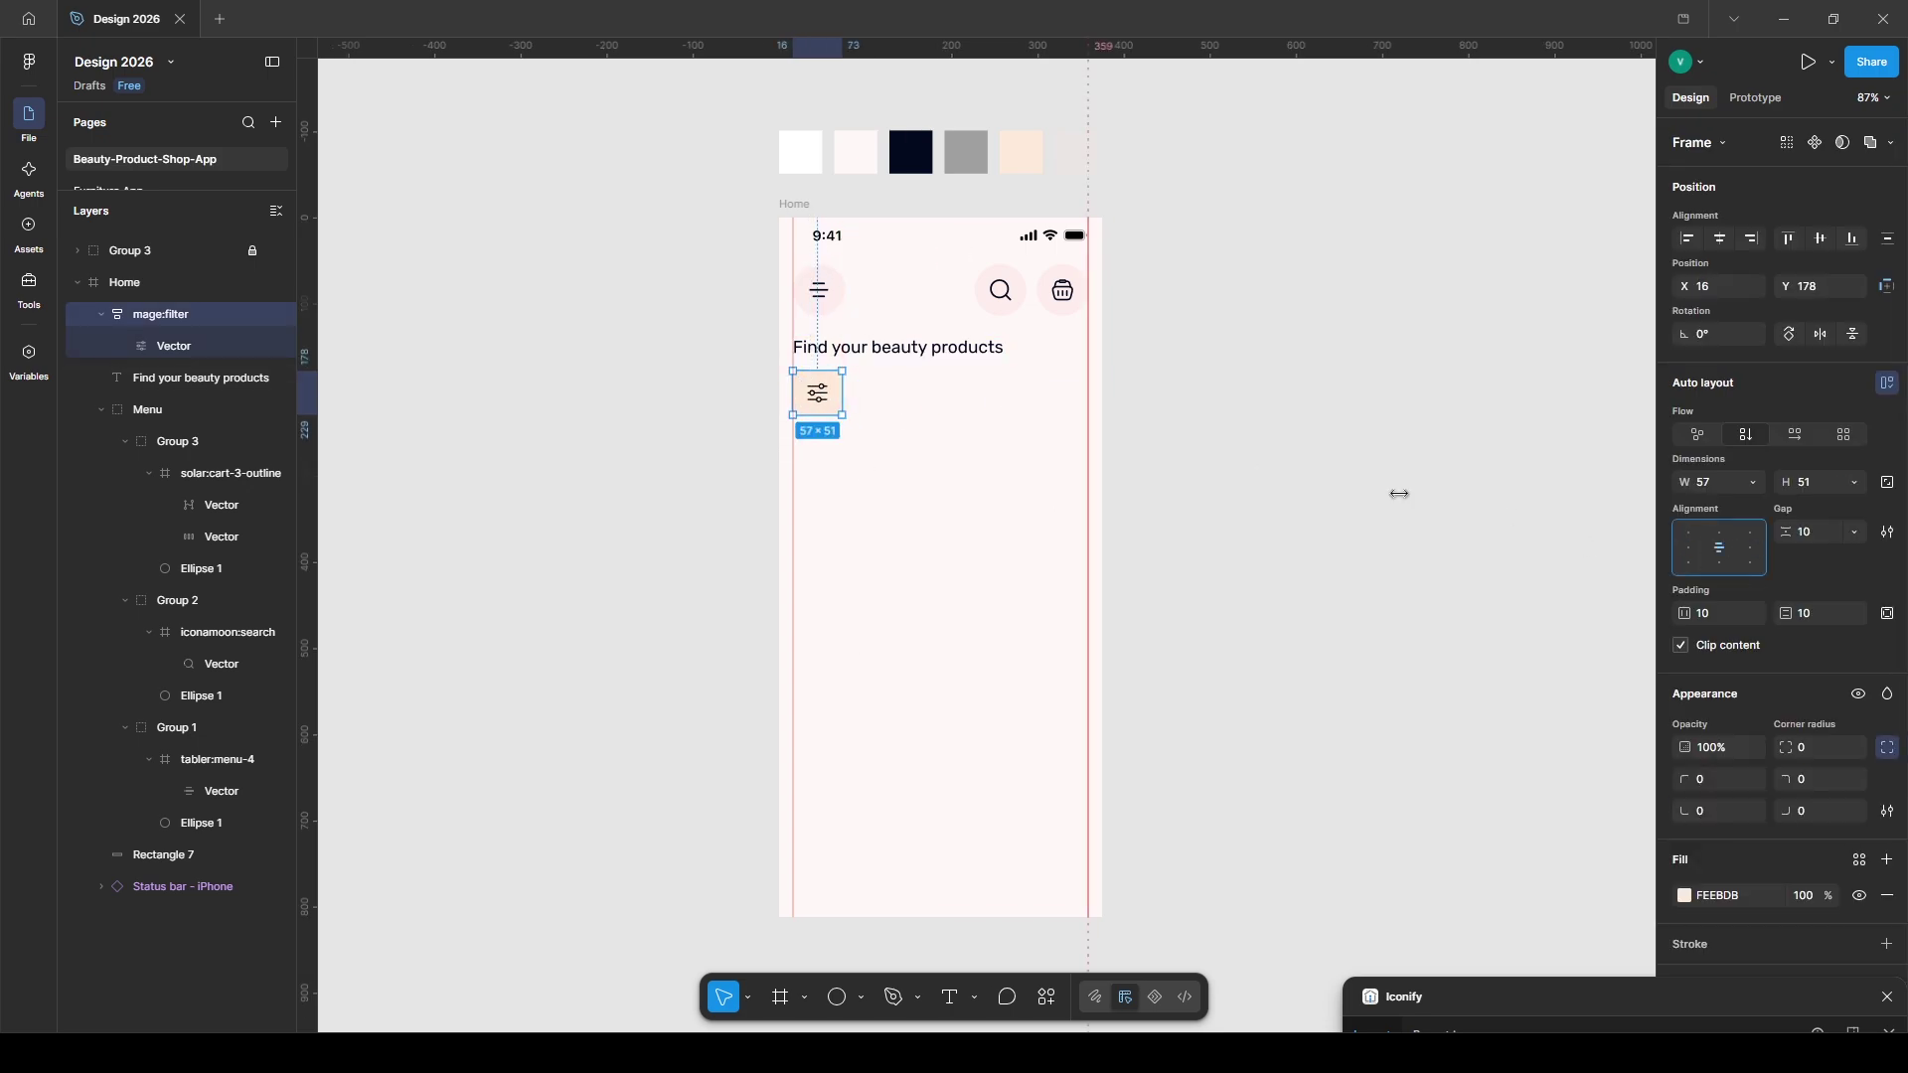
{"action": "type", "text": "50"}
{"action": "key", "text": "Return"}
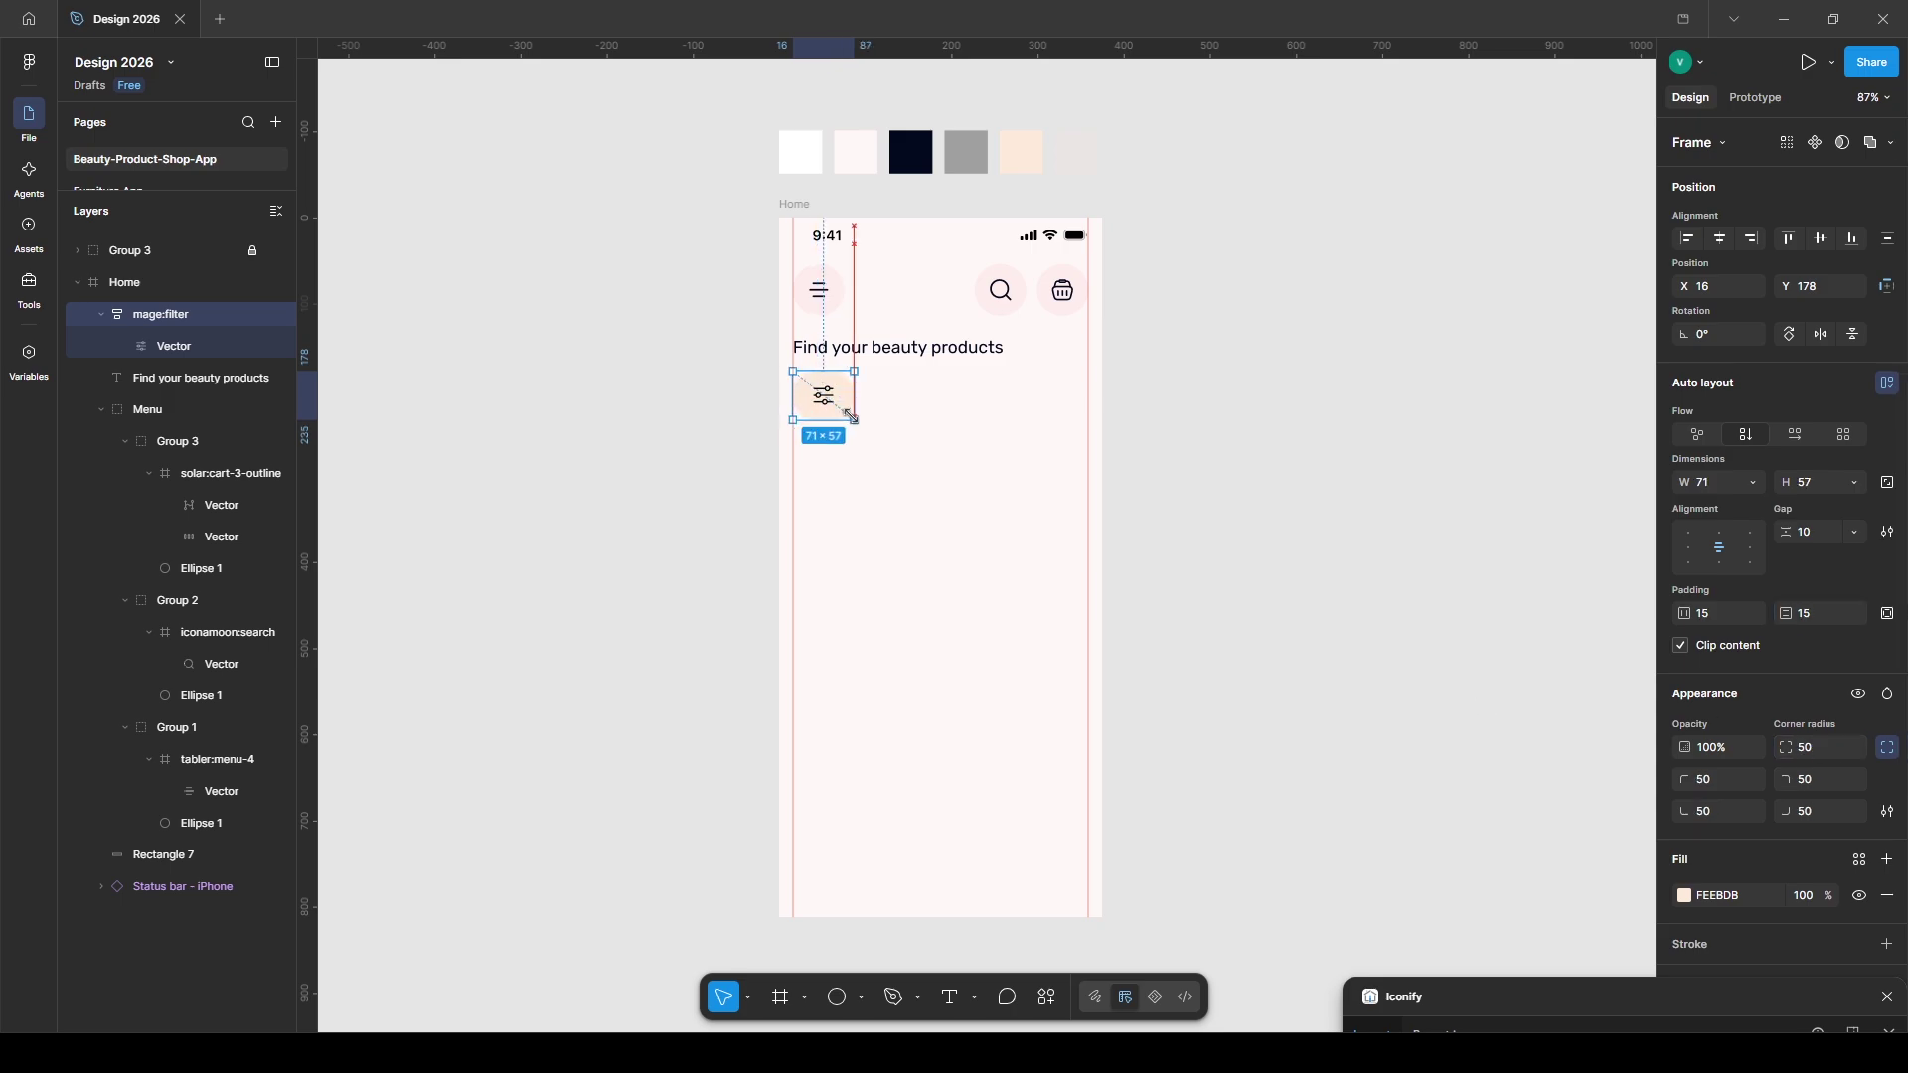
- Add a 'Face Wash' text label beside the filter chip
{"action": "key", "text": "t"}
{"action": "left_click", "coordinate": [884, 393]}
{"action": "type", "text": "Fa"}
{"action": "key", "text": "Escape"}
- Wrap the Face Wash label in a 60-high auto layout frame aligned with the filter chip
{"action": "left_click_drag", "start_coordinate": [926, 403], "coordinate": [914, 403]}
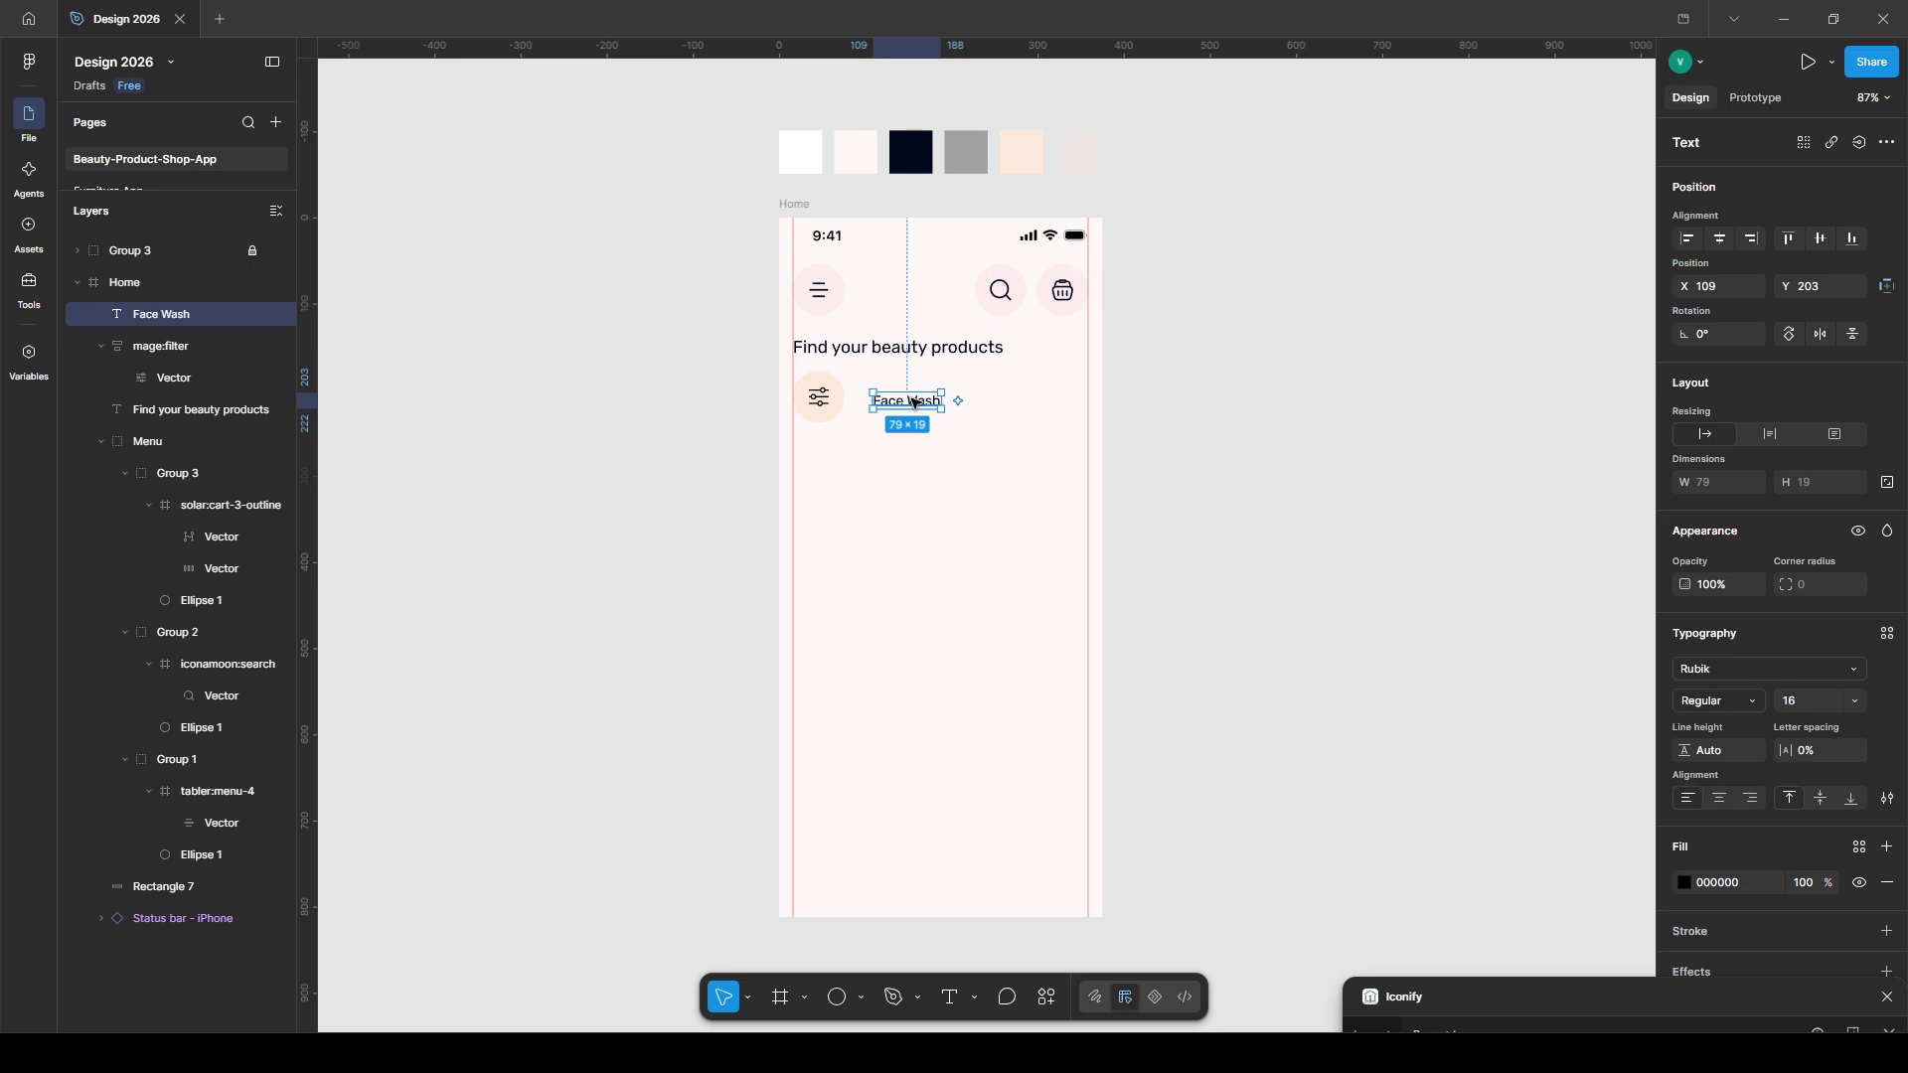
{"action": "right_click", "coordinate": [914, 402]}
{"action": "left_click", "coordinate": [979, 736]}
{"action": "left_click", "coordinate": [1805, 483]}
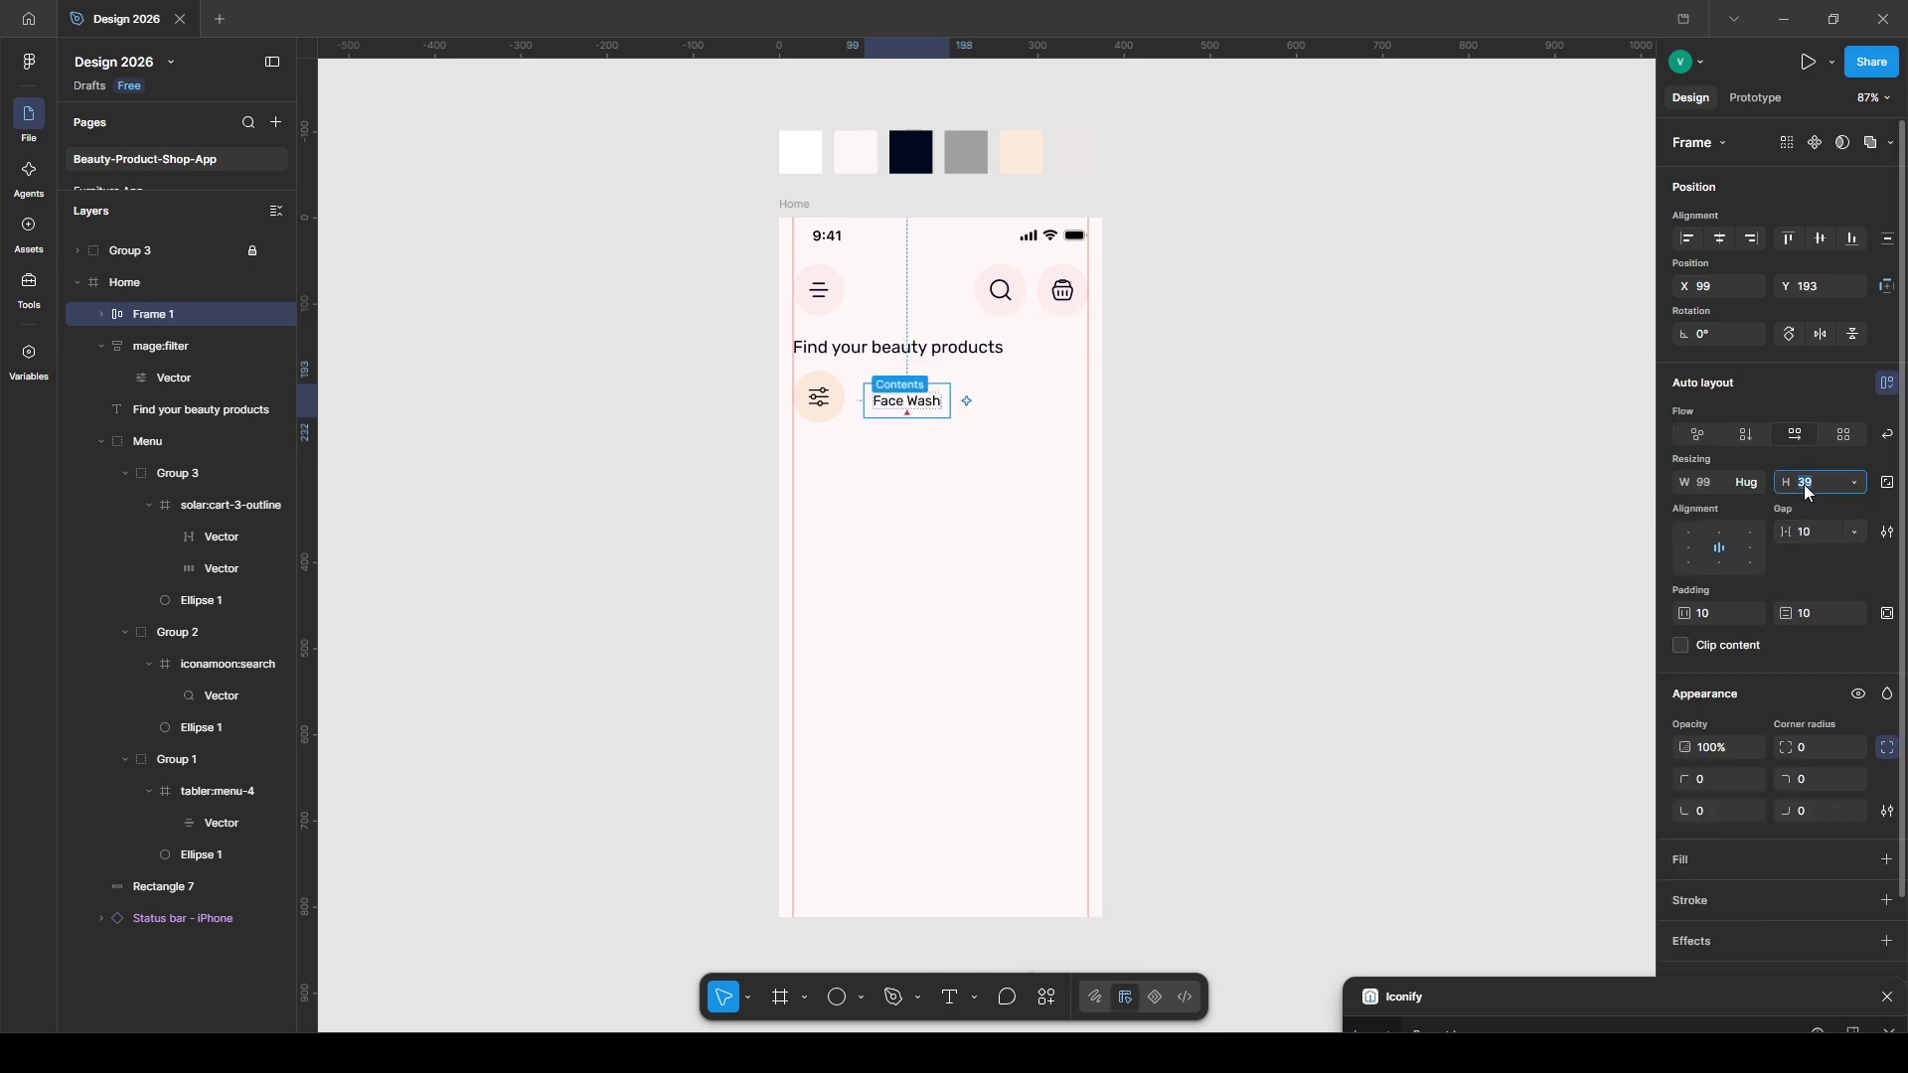
{"action": "type", "text": "60"}
{"action": "key", "text": "Return"}
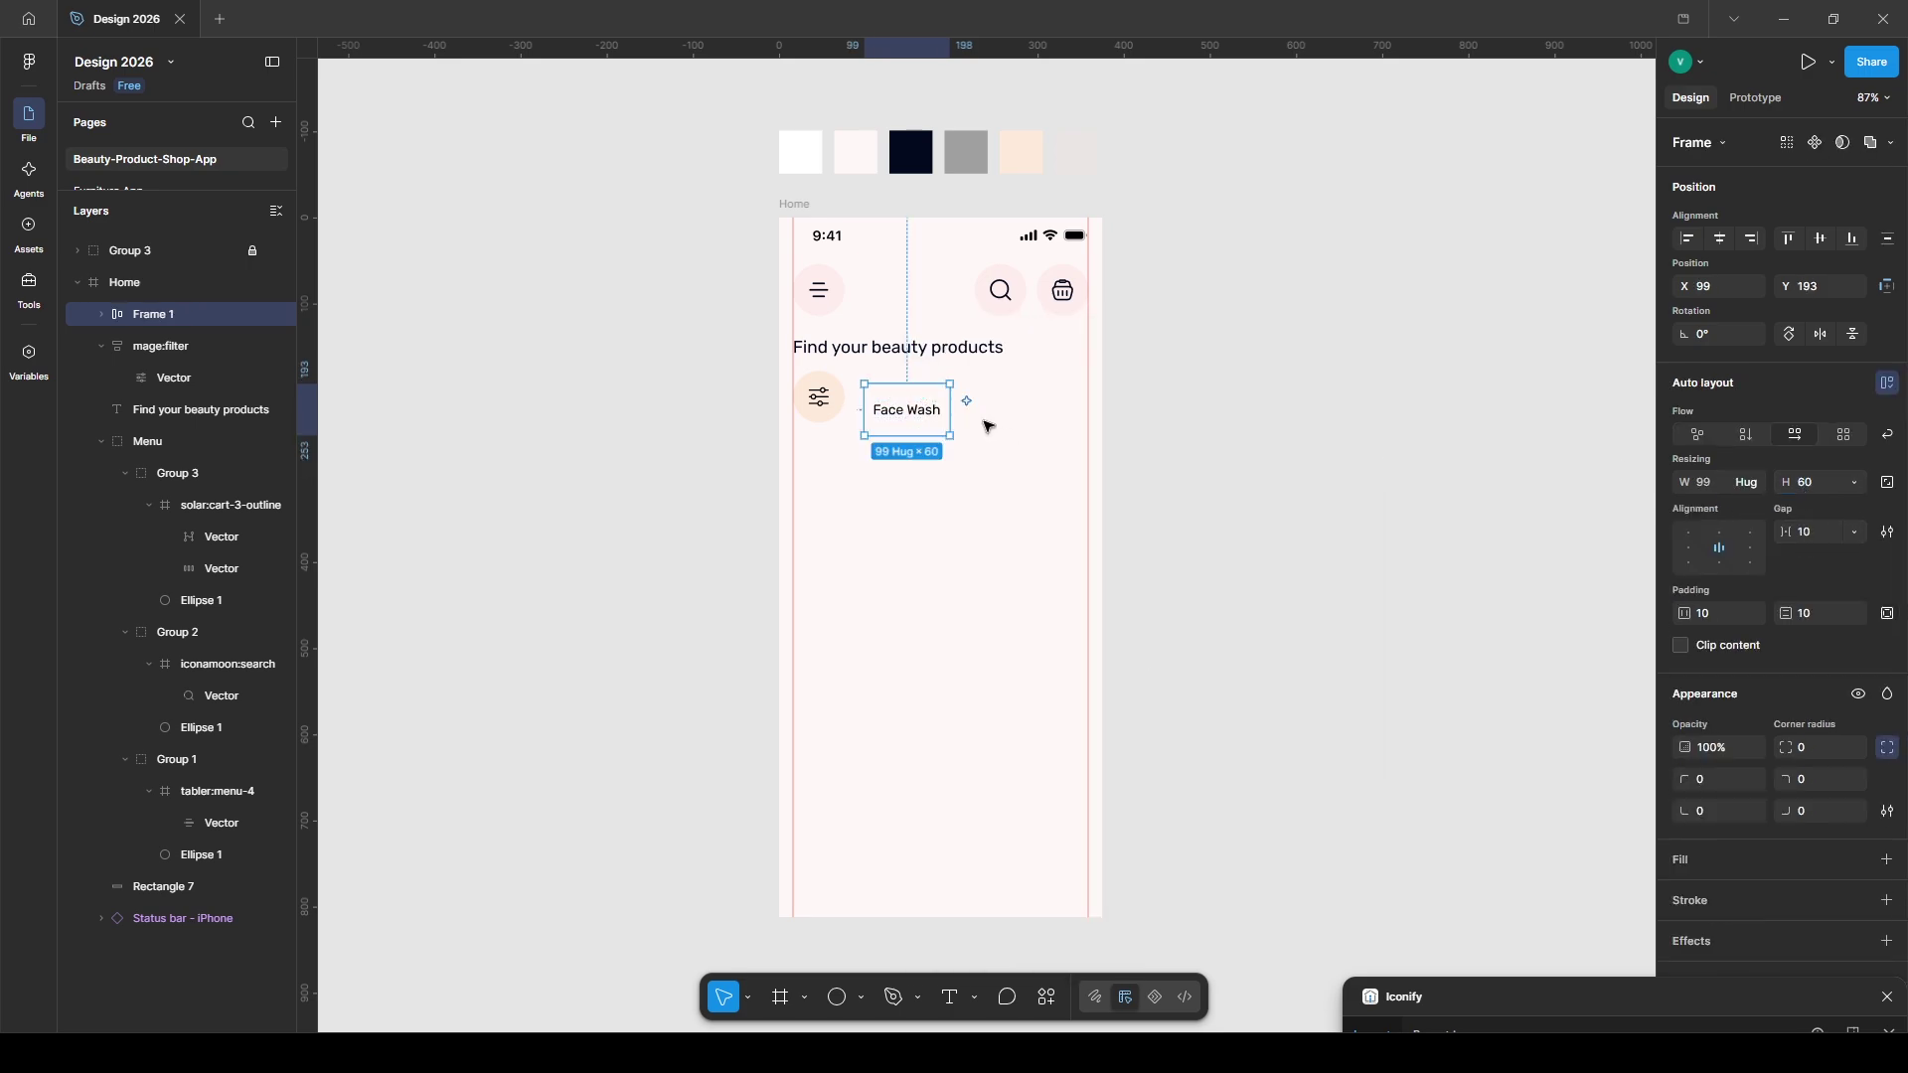
{"action": "left_click_drag", "start_coordinate": [897, 419], "coordinate": [895, 407]}
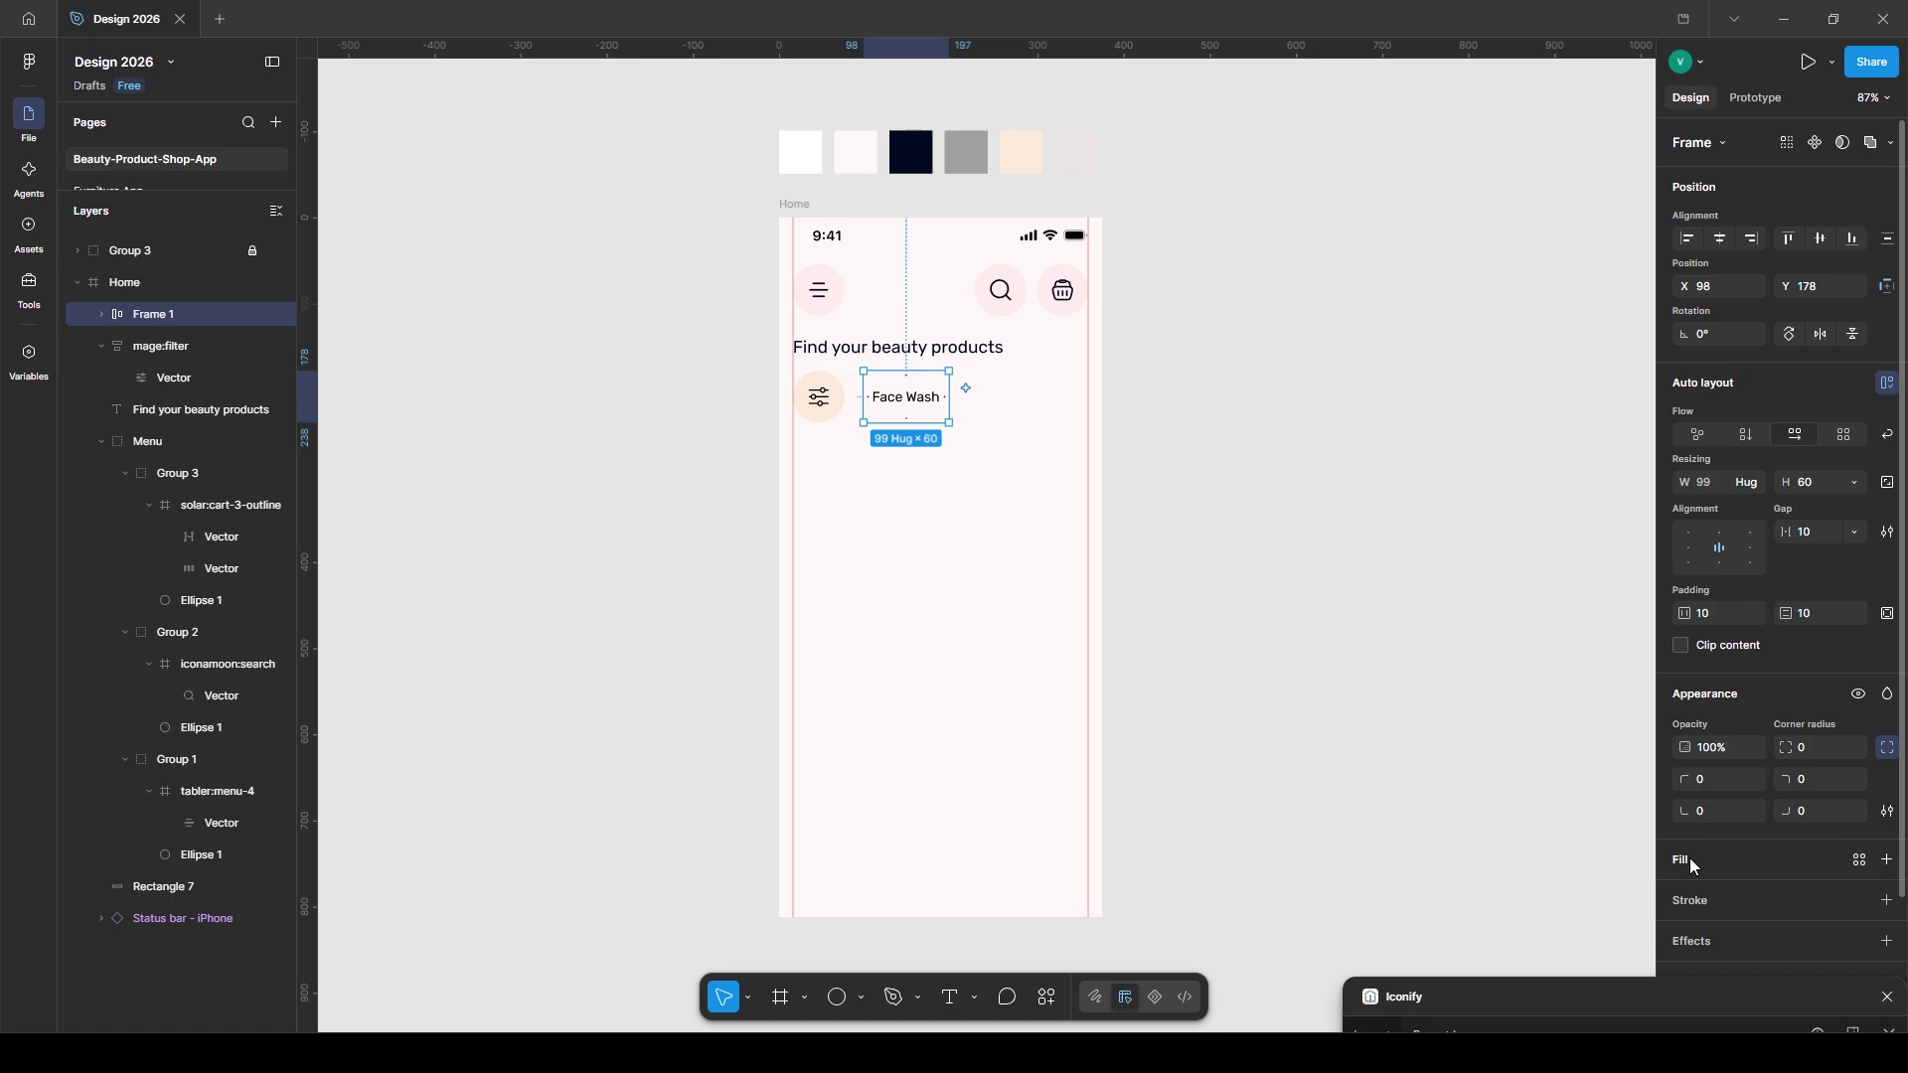
- Fill the Face Wash chip with the sampled pink, corner radius 50 and side padding 15
{"action": "left_click", "coordinate": [1887, 860]}
{"action": "left_click", "coordinate": [1684, 896]}
{"action": "left_click", "coordinate": [1445, 868]}
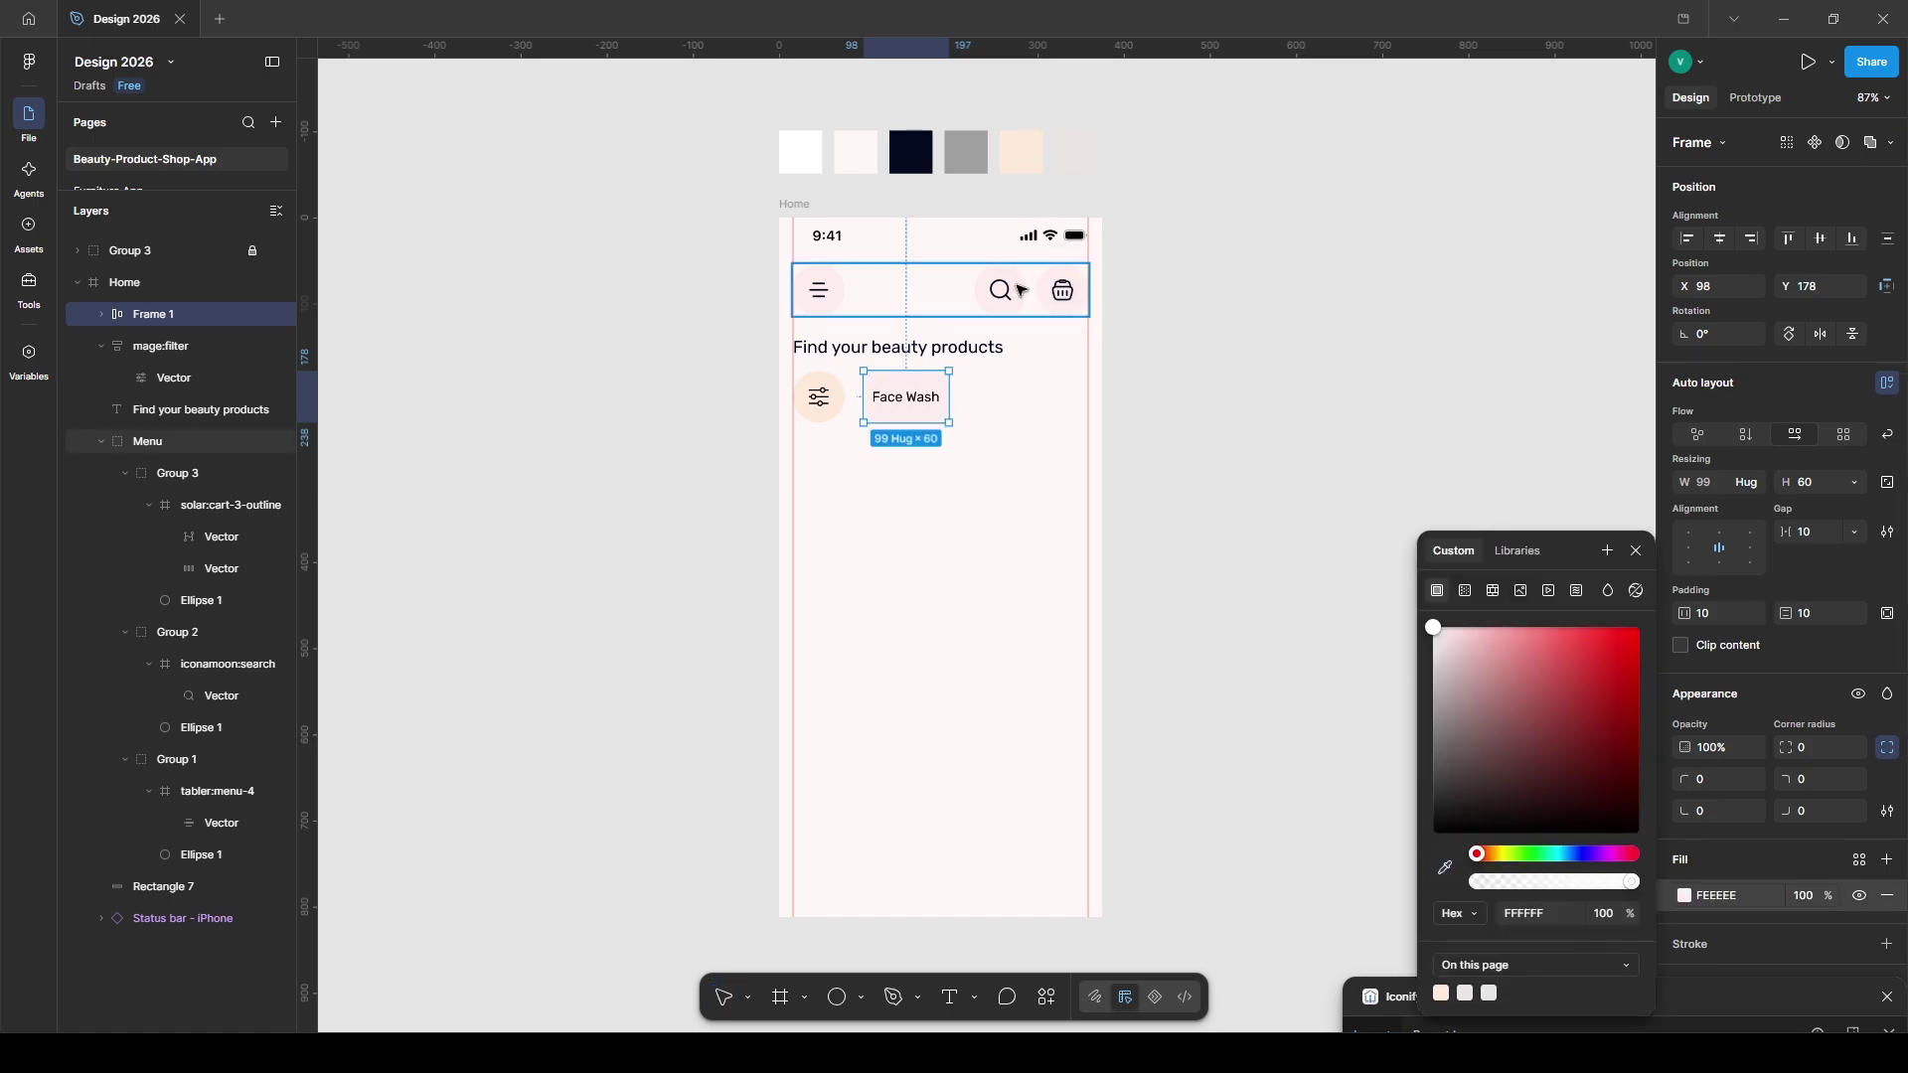
{"action": "left_click", "coordinate": [1029, 293]}
{"action": "left_click", "coordinate": [1818, 748]}
{"action": "type", "text": "20"}
{"action": "key", "text": "Return"}
{"action": "type", "text": "50"}
{"action": "key", "text": "Return"}
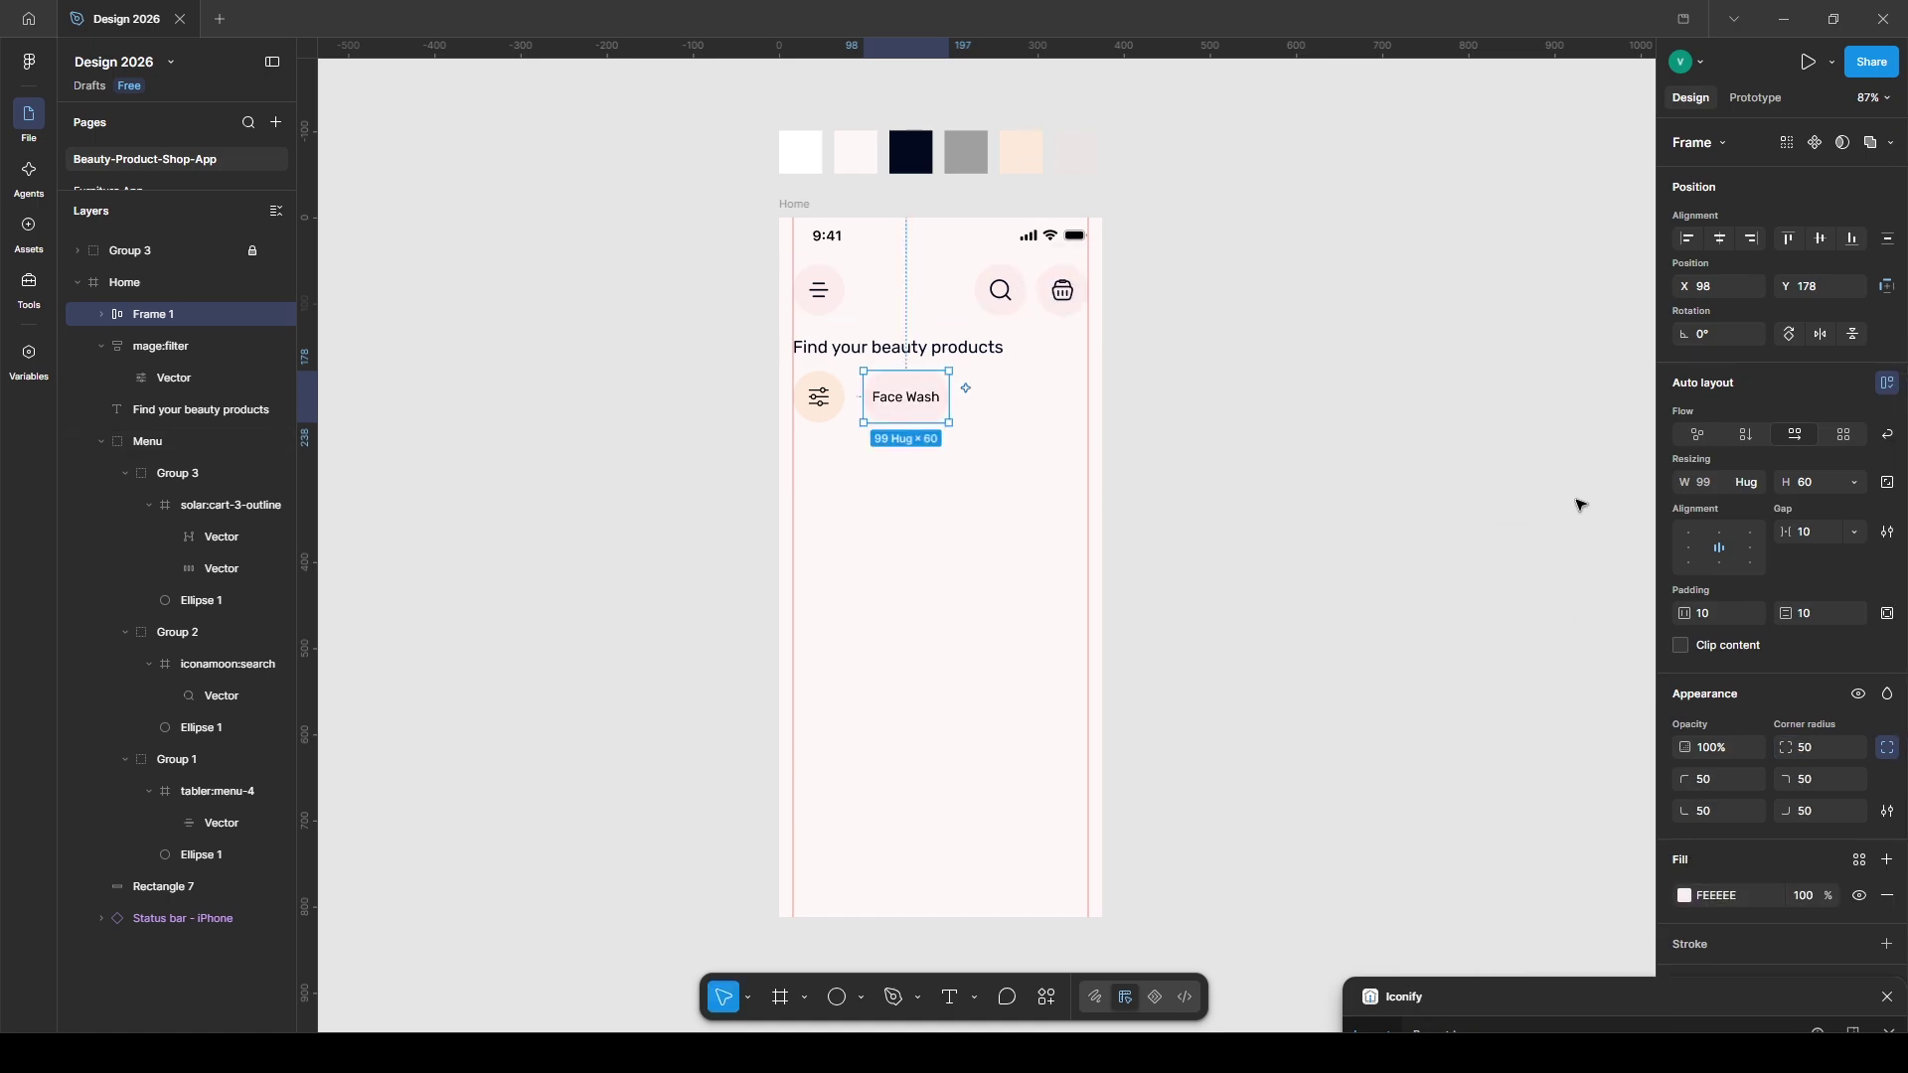
{"action": "type", "text": "15"}
{"action": "key", "text": "Return"}
- Duplicate the chip twice, relabelling the copies 'Woman' and 'Kids'
{"action": "left_click_drag", "start_coordinate": [889, 405], "coordinate": [991, 406]}
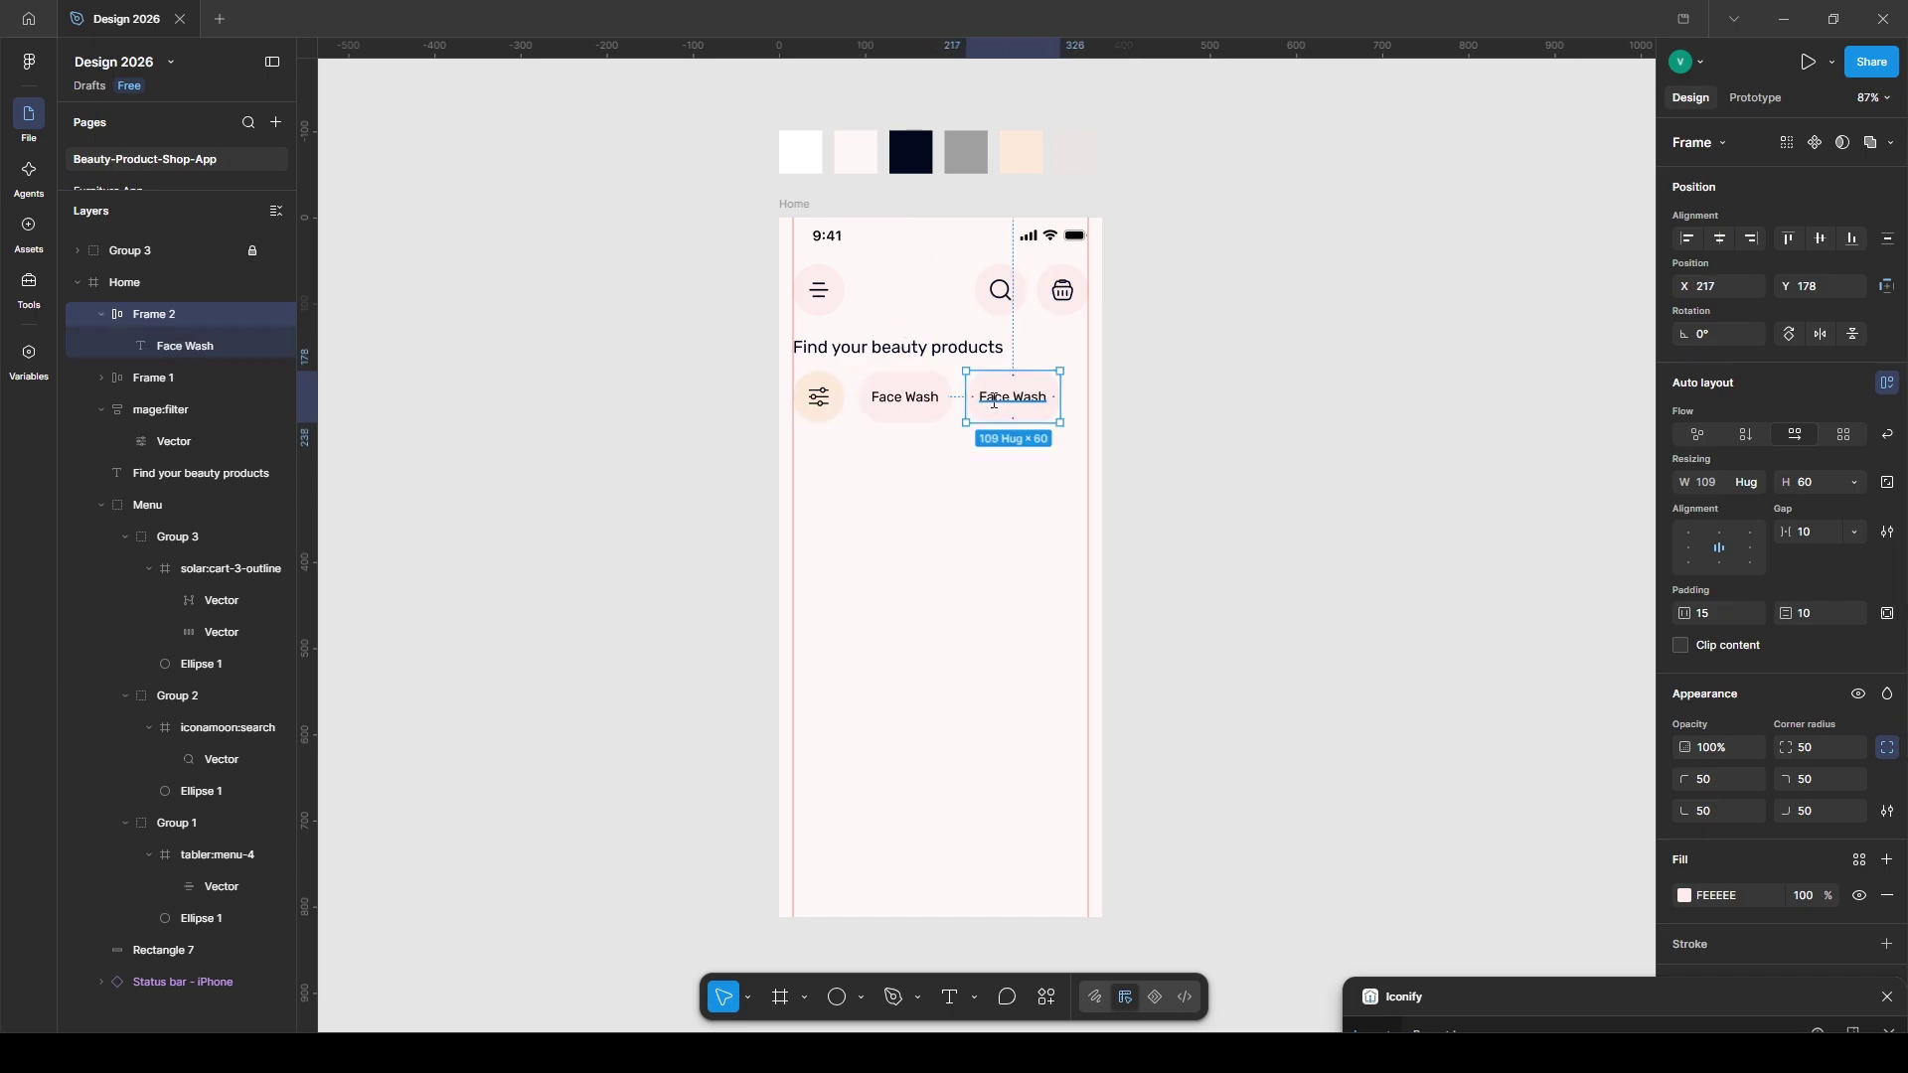
{"action": "double_click", "coordinate": [994, 401]}
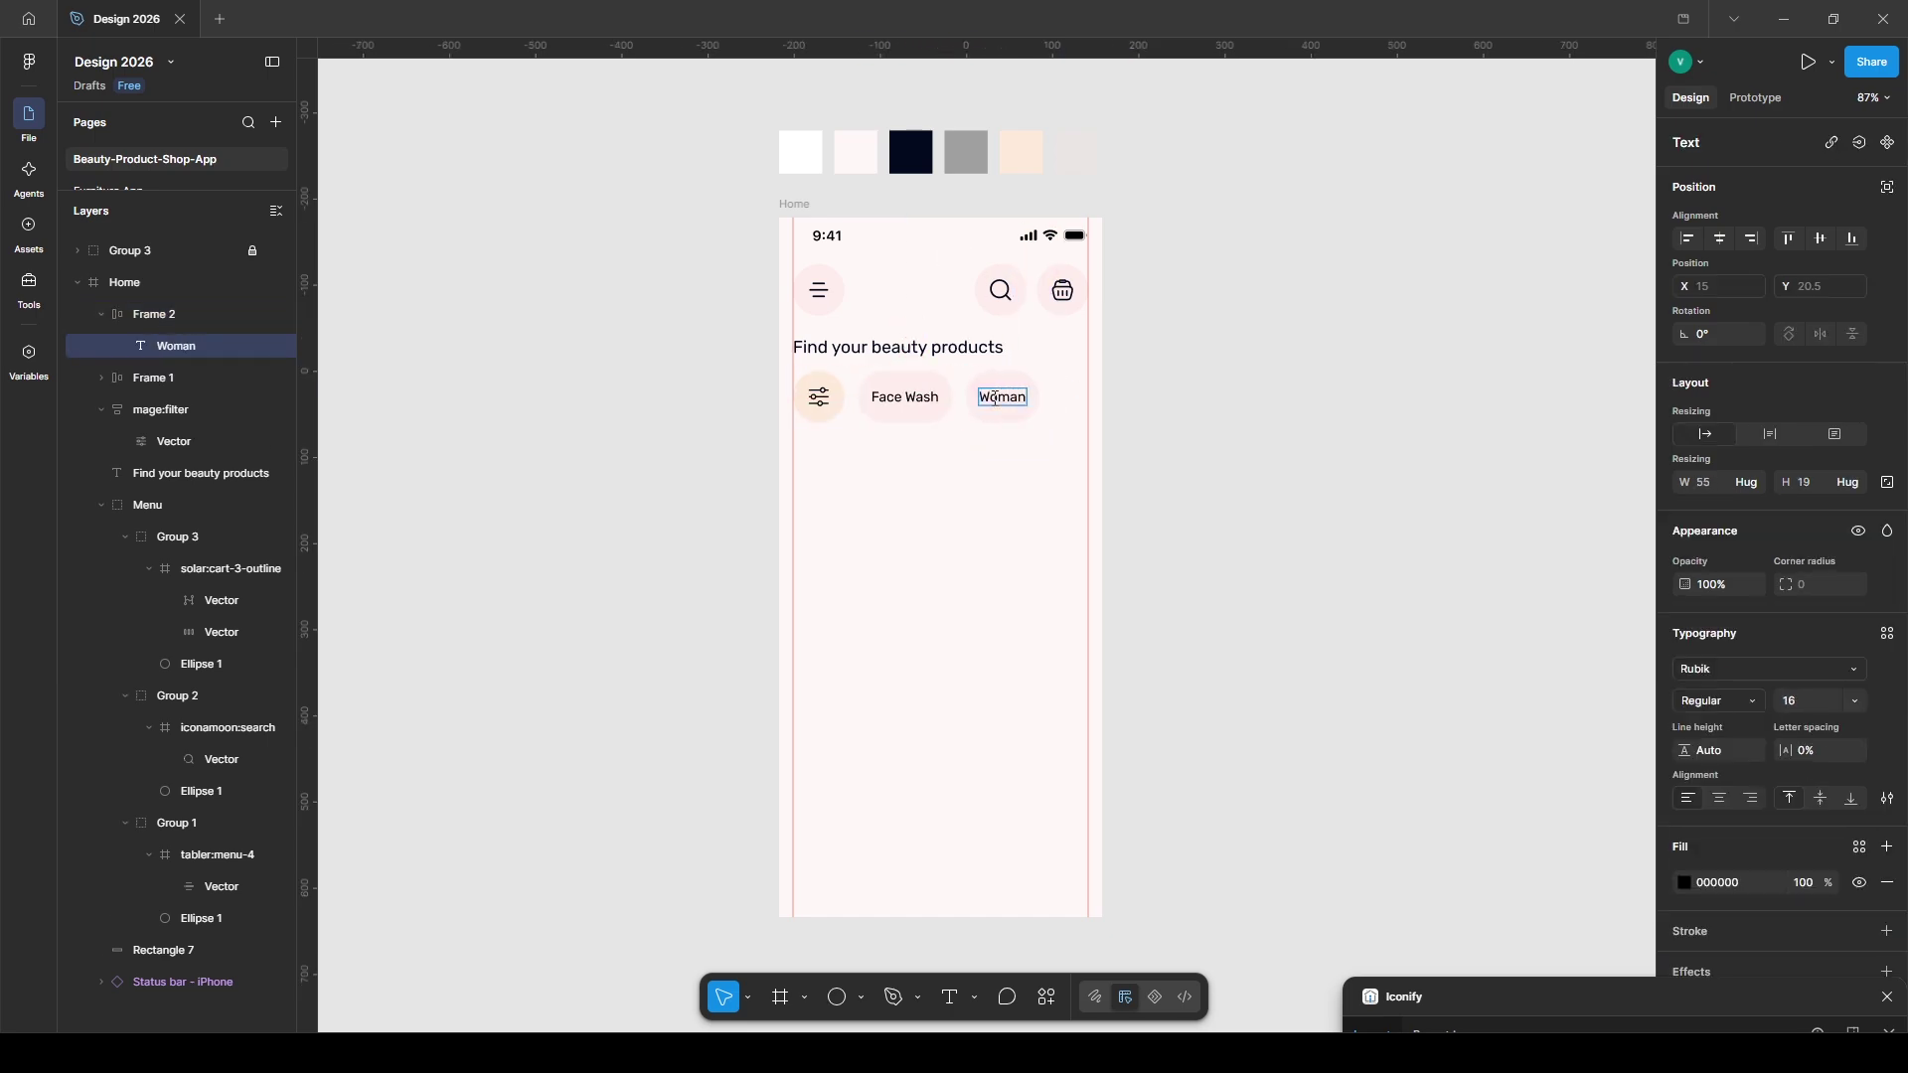
{"action": "type", "text": "Woman"}
{"action": "left_click", "coordinate": [1173, 414]}
{"action": "left_click", "coordinate": [994, 403]}
{"action": "left_click_drag", "start_coordinate": [994, 403], "coordinate": [1079, 402]}
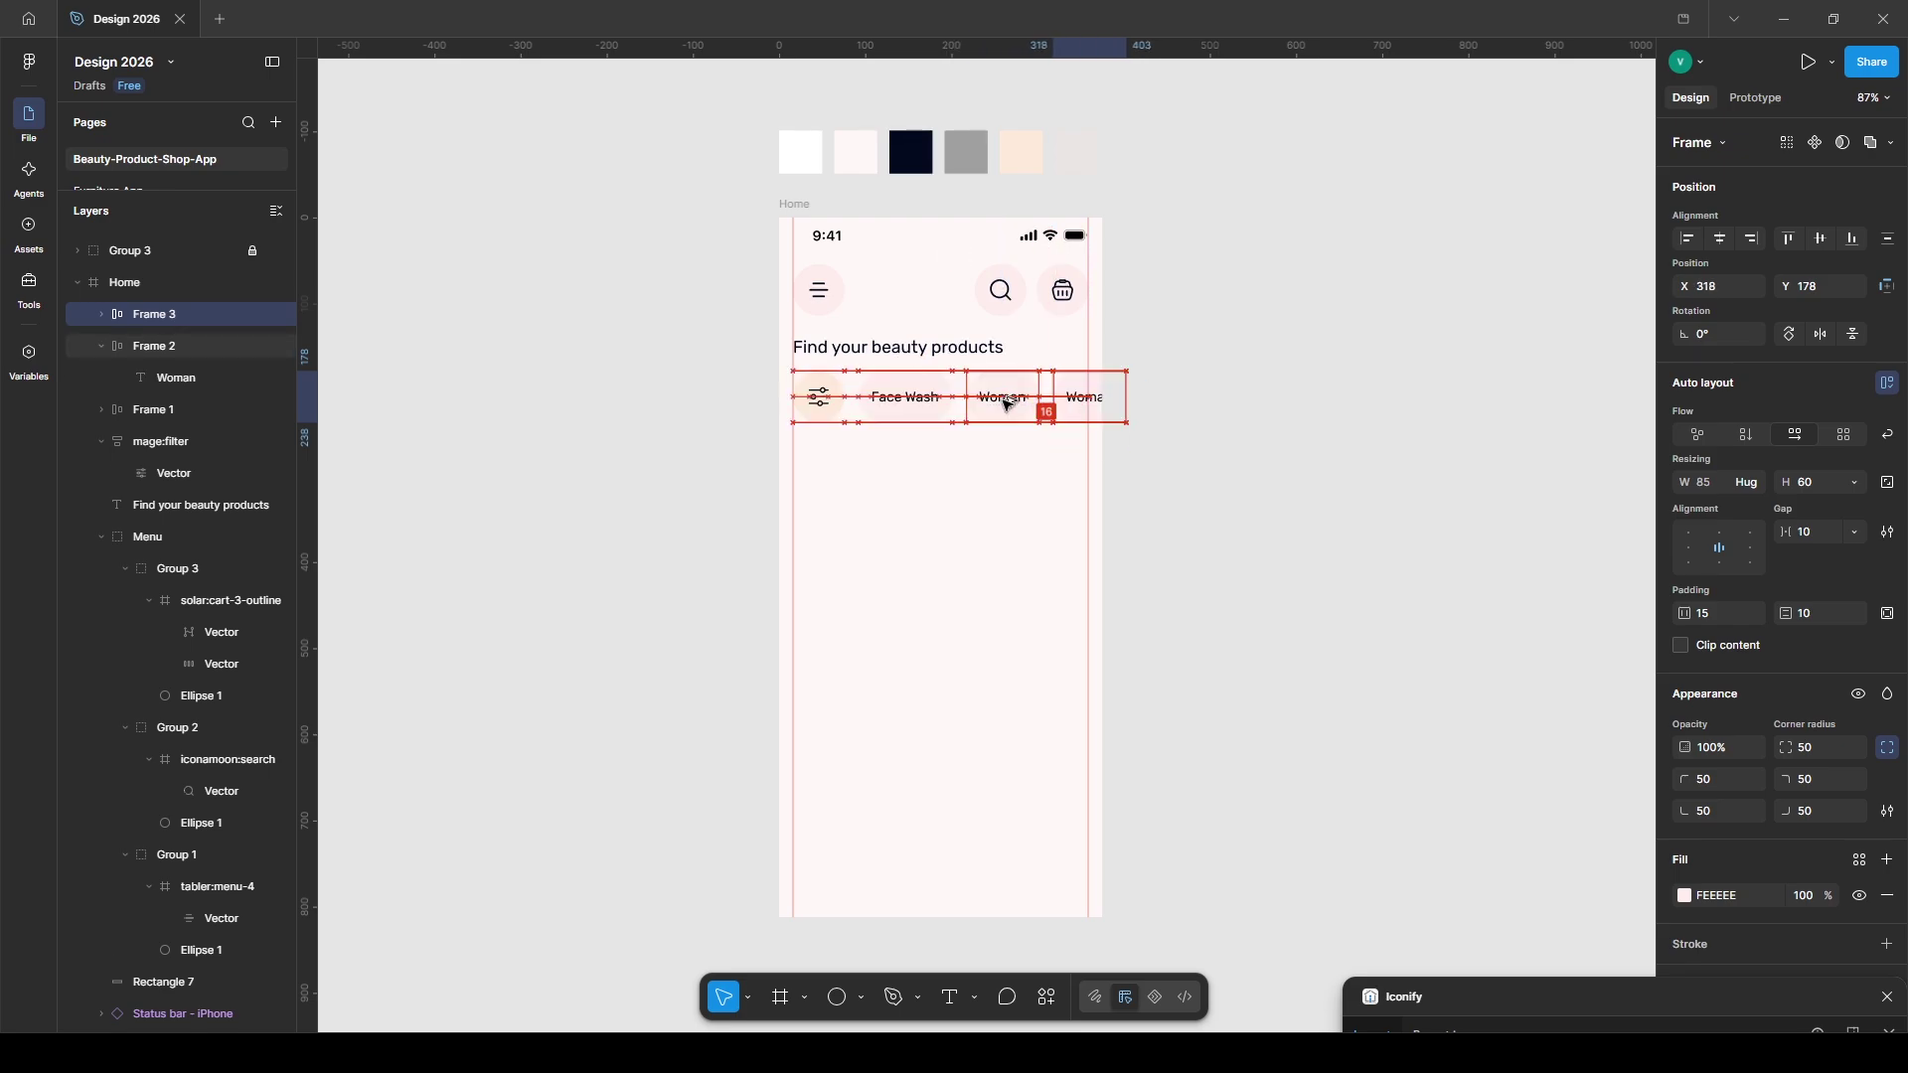
{"action": "double_click", "coordinate": [1078, 399]}
{"action": "double_click", "coordinate": [1076, 403]}
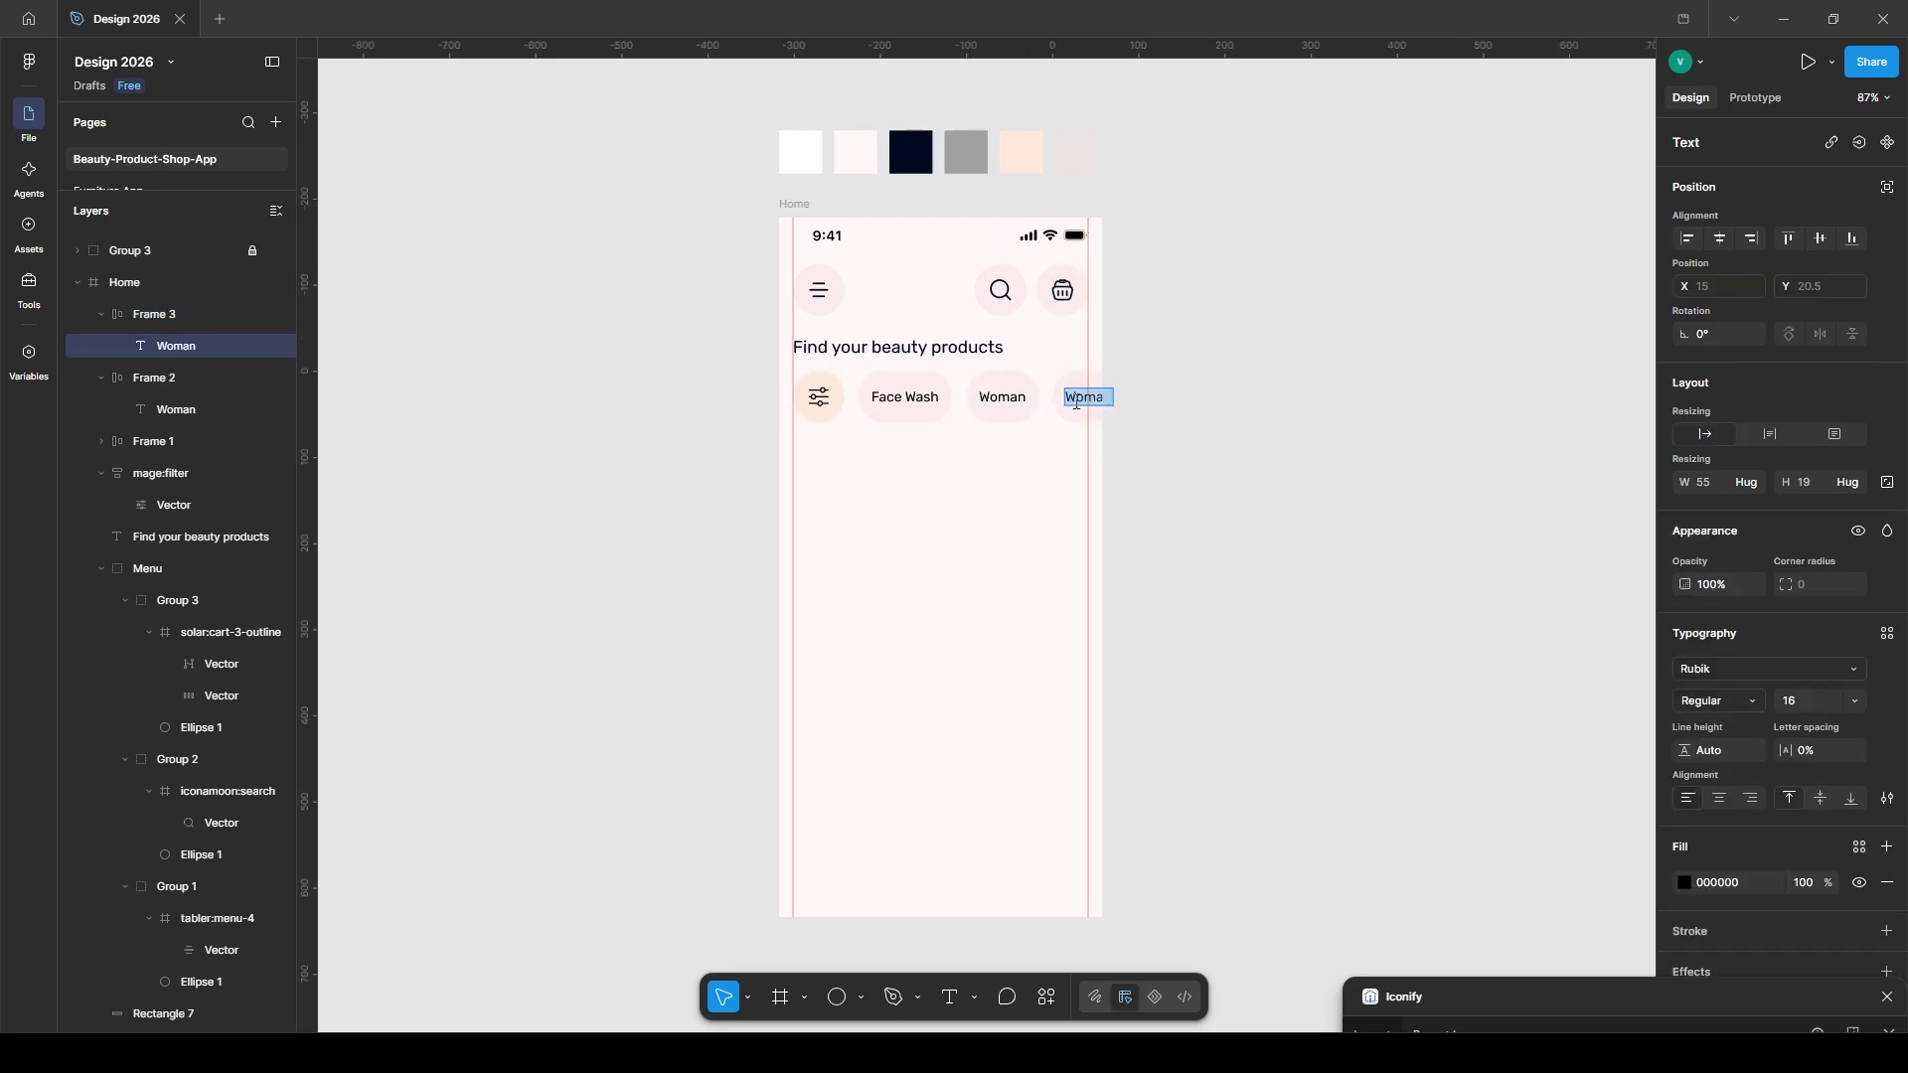
{"action": "type", "text": "Kids"}
{"action": "left_click", "coordinate": [1274, 456]}
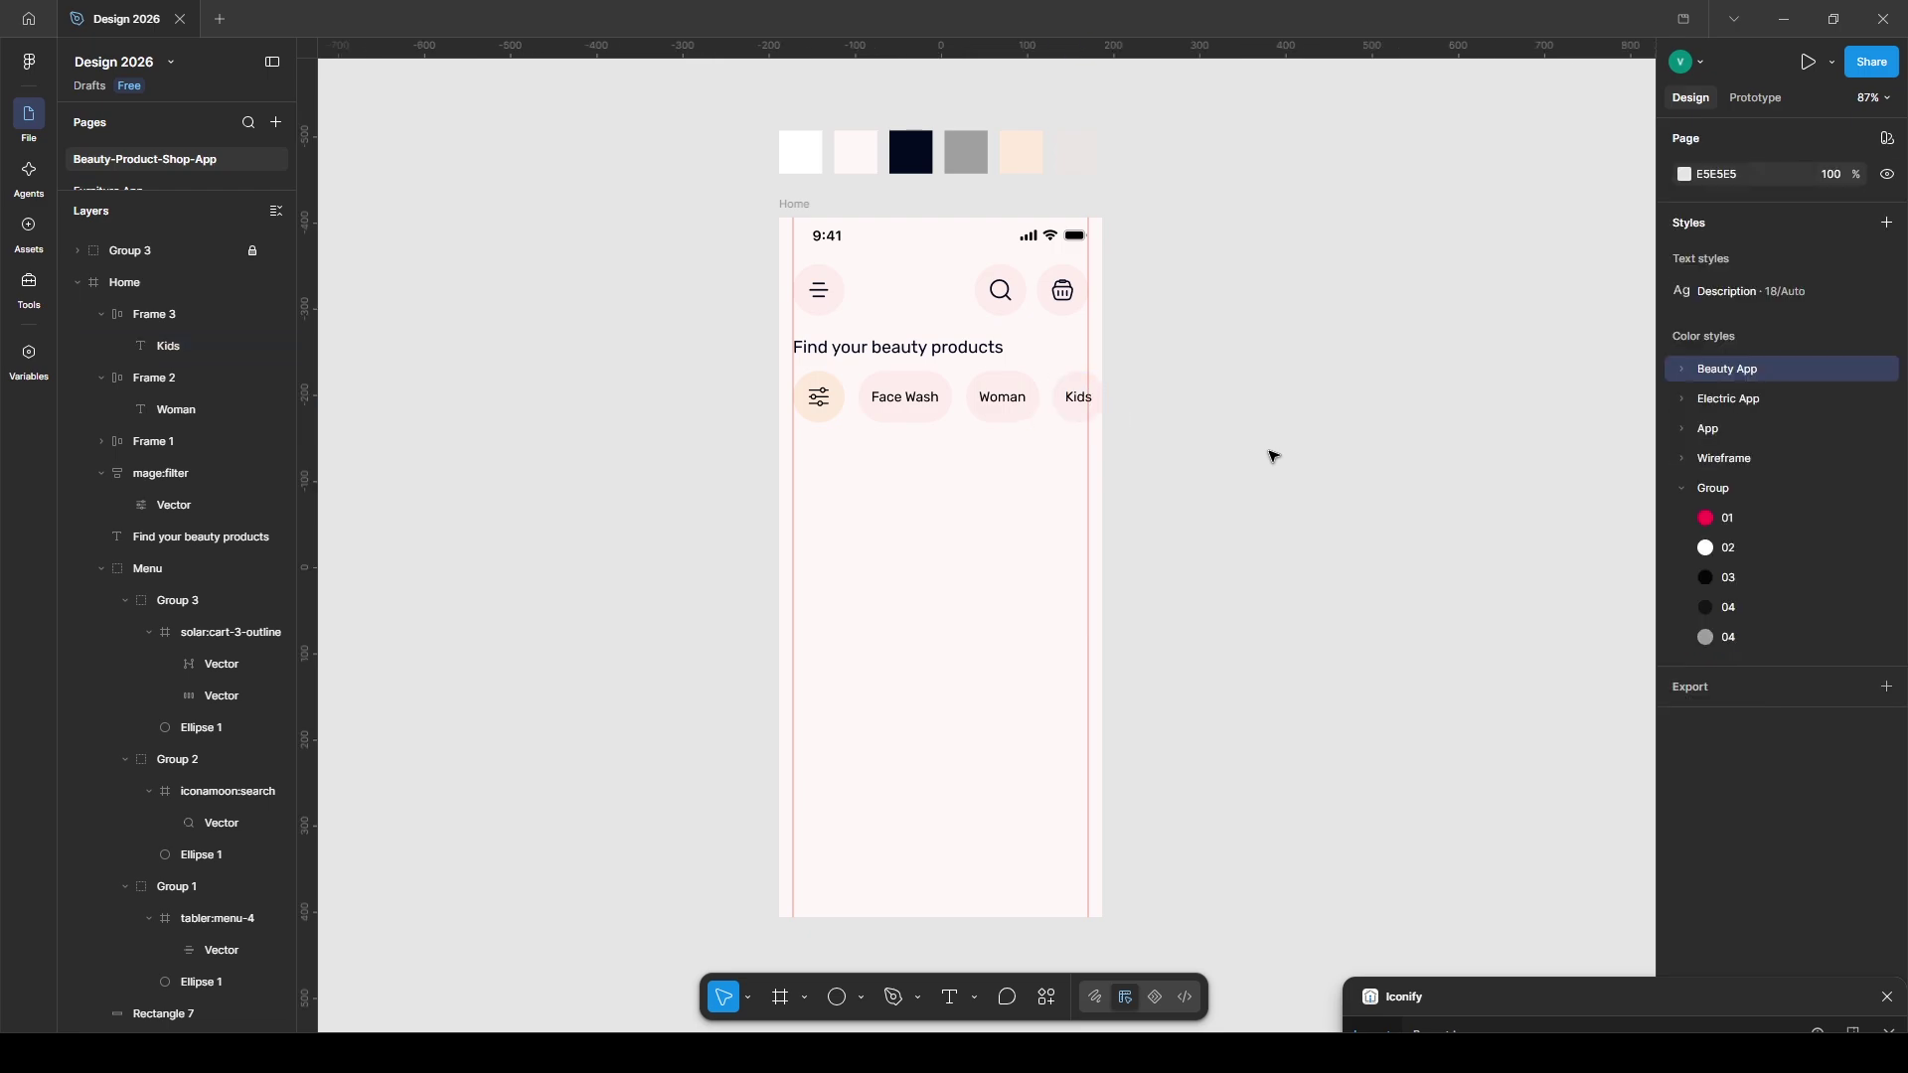
- Select all four chips and arrange them in one auto layout row
{"action": "left_click", "coordinate": [1078, 398]}
{"action": "left_click", "coordinate": [997, 401], "text": "shift"}
{"action": "left_click", "coordinate": [910, 403], "text": "shift"}
{"action": "left_click", "coordinate": [811, 404], "text": "shift"}
{"action": "left_click", "coordinate": [99, 568]}
{"action": "right_click", "coordinate": [906, 410]}
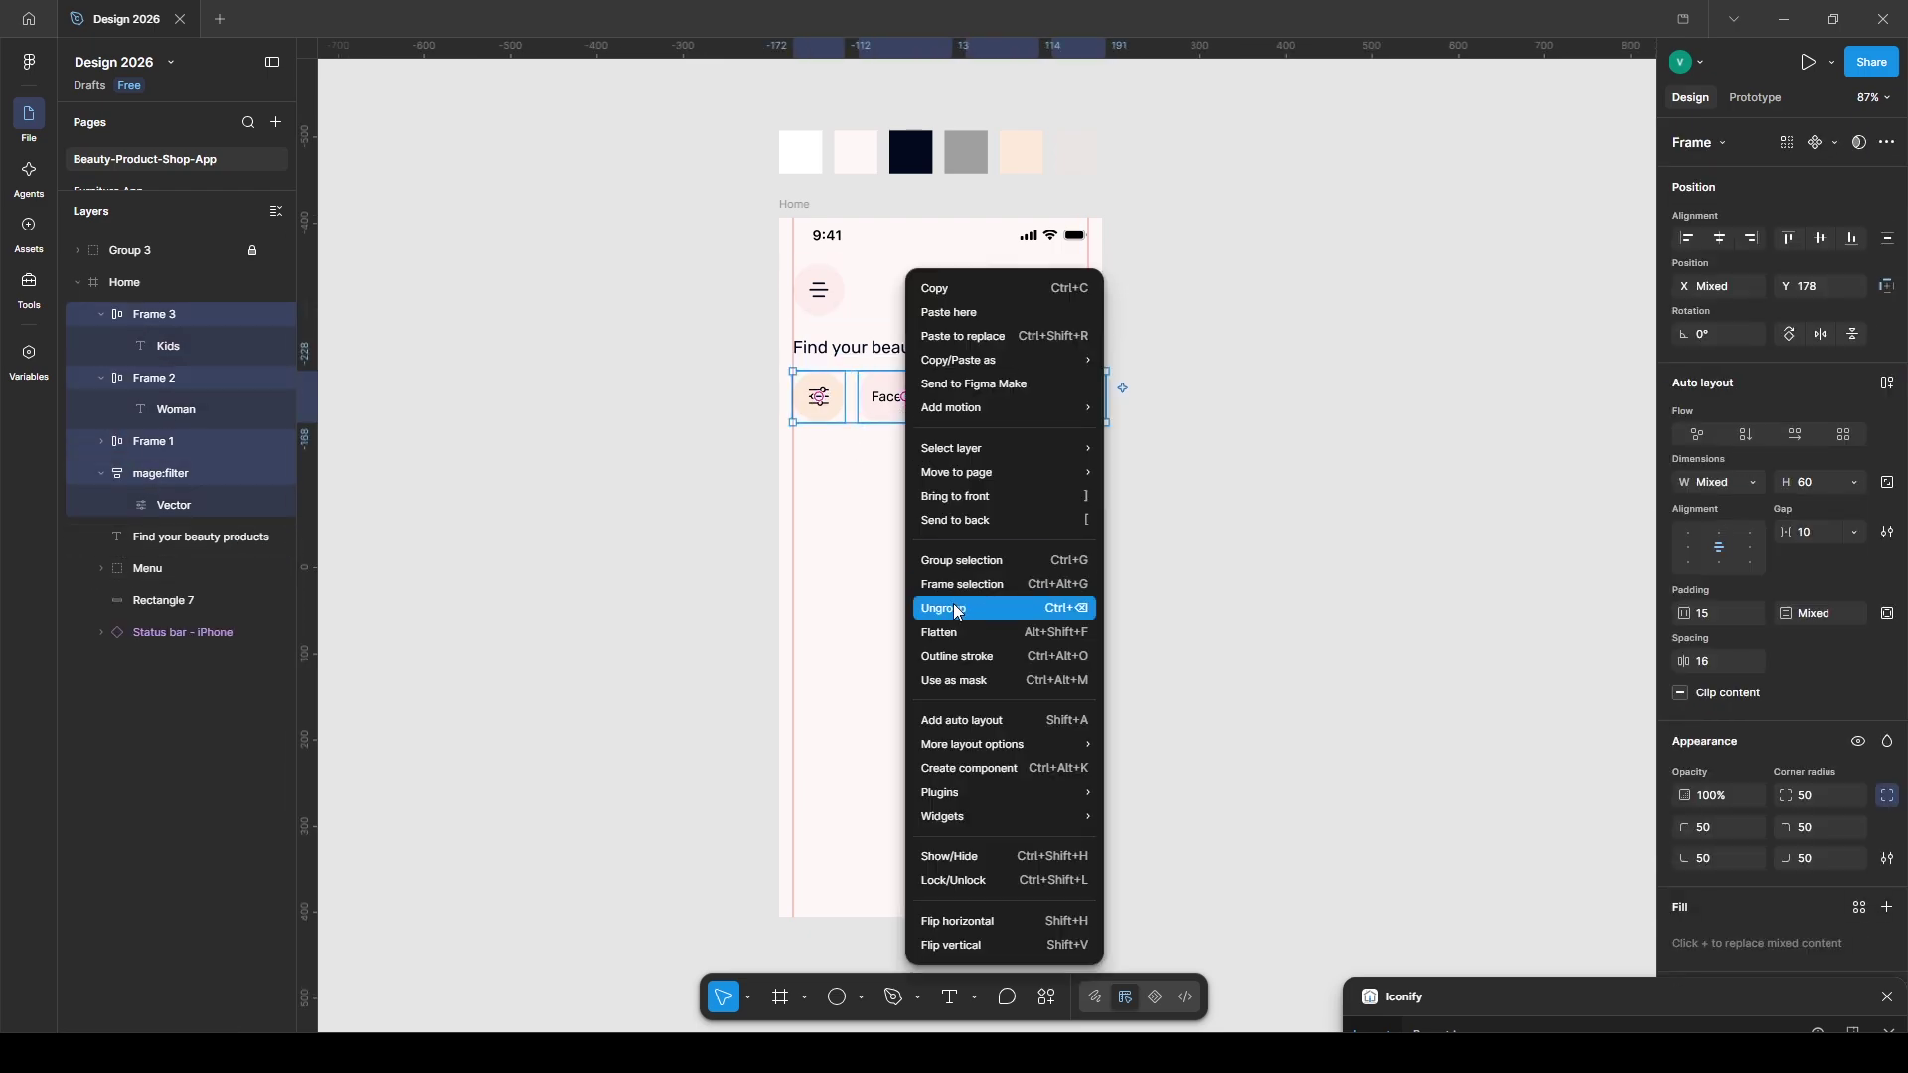
{"action": "left_click", "coordinate": [1027, 721]}
{"action": "left_click", "coordinate": [1295, 438]}
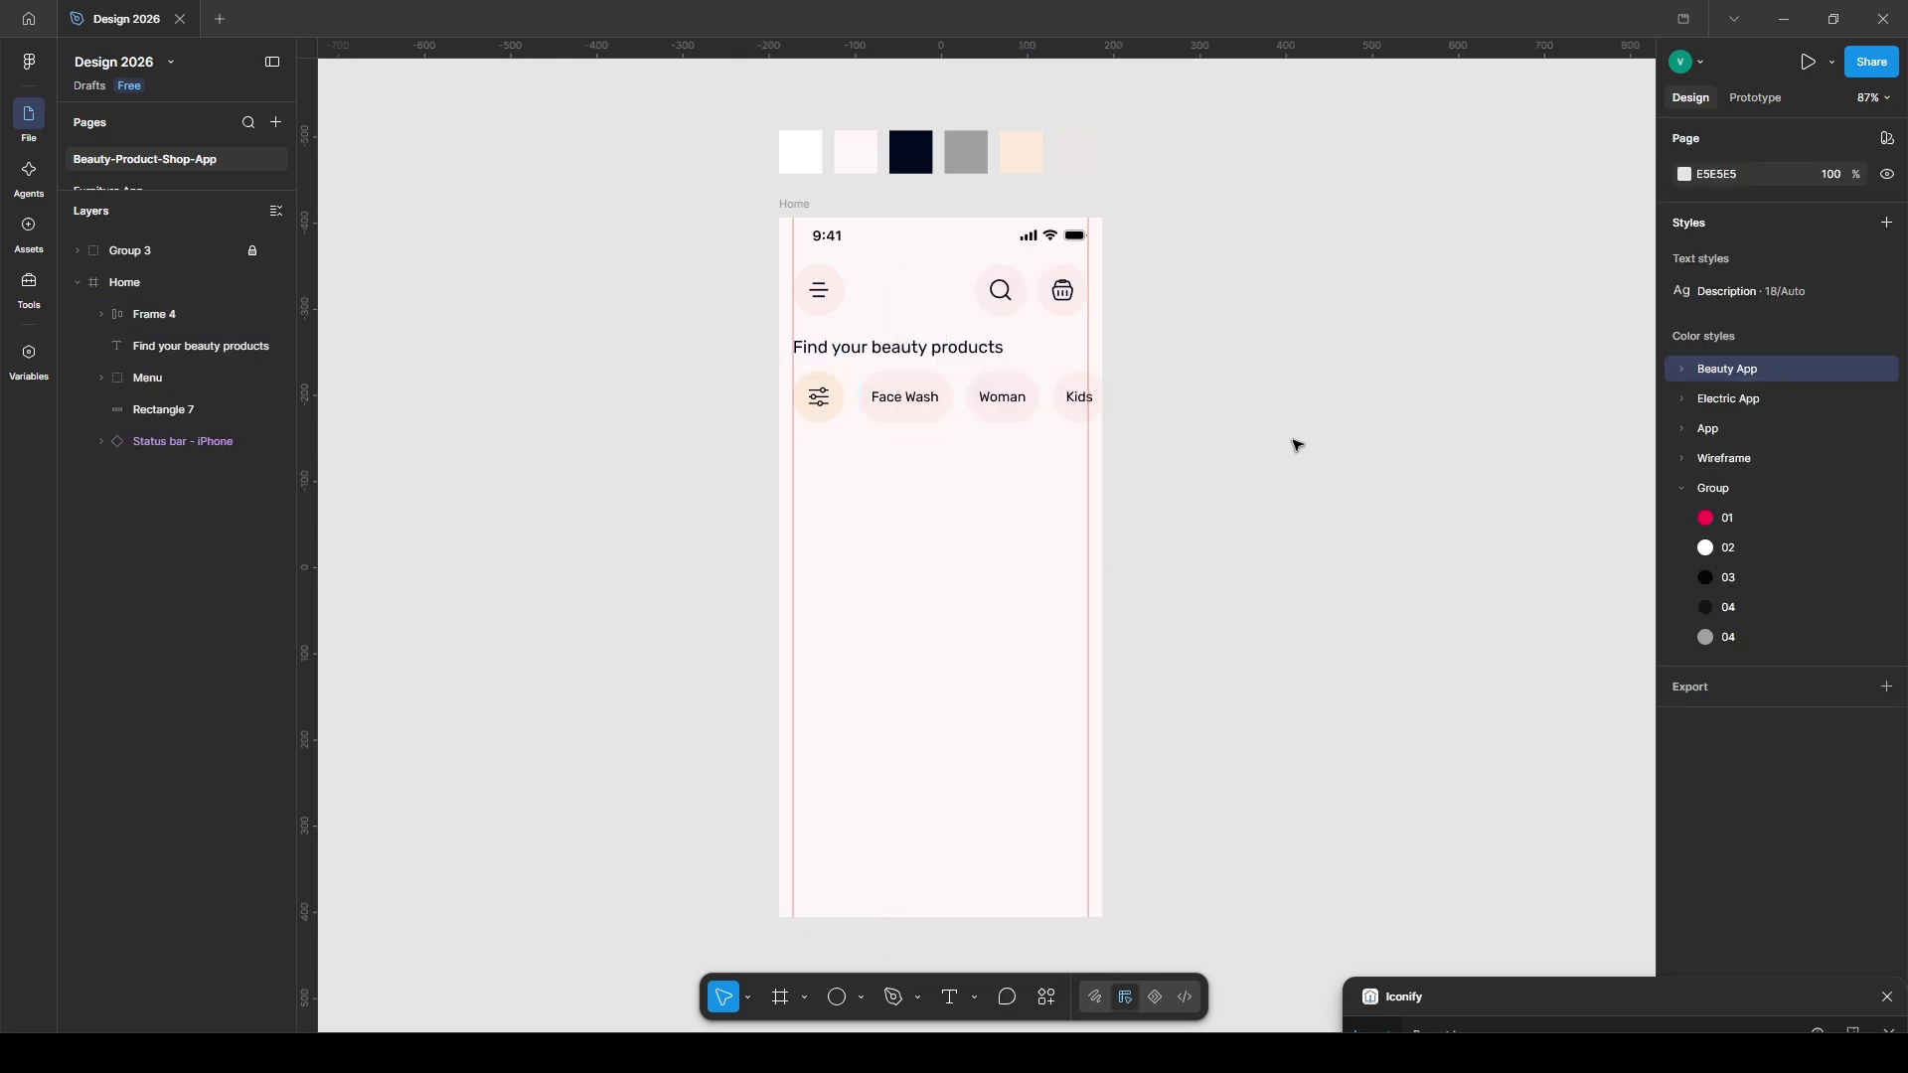
- Start a 'Popular' heading text below the chip row
{"action": "key", "text": "t"}
{"action": "left_click", "coordinate": [801, 461]}
{"action": "type", "text": "Popular"}
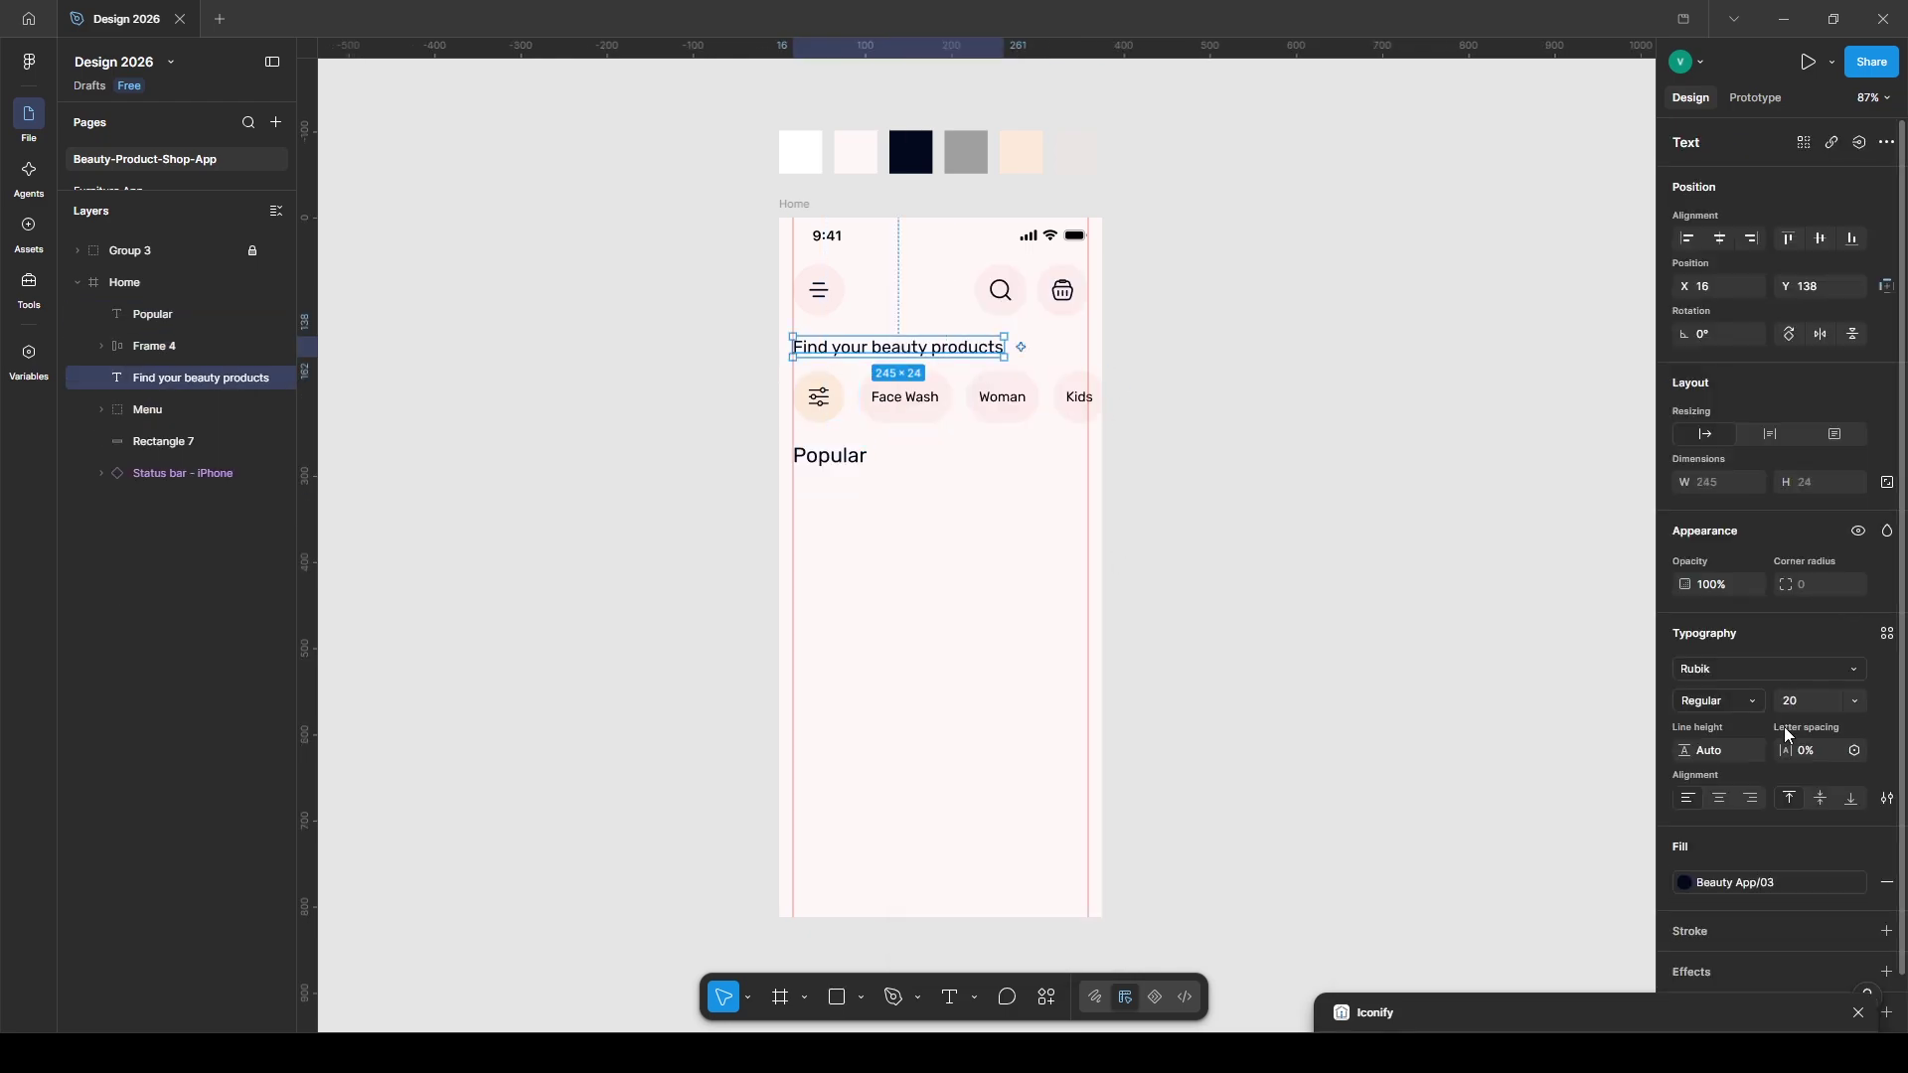
- Set the Popular heading to size 20 and duplicate it to the row's right end
{"action": "key", "text": "Return"}
{"action": "left_click", "coordinate": [924, 387]}
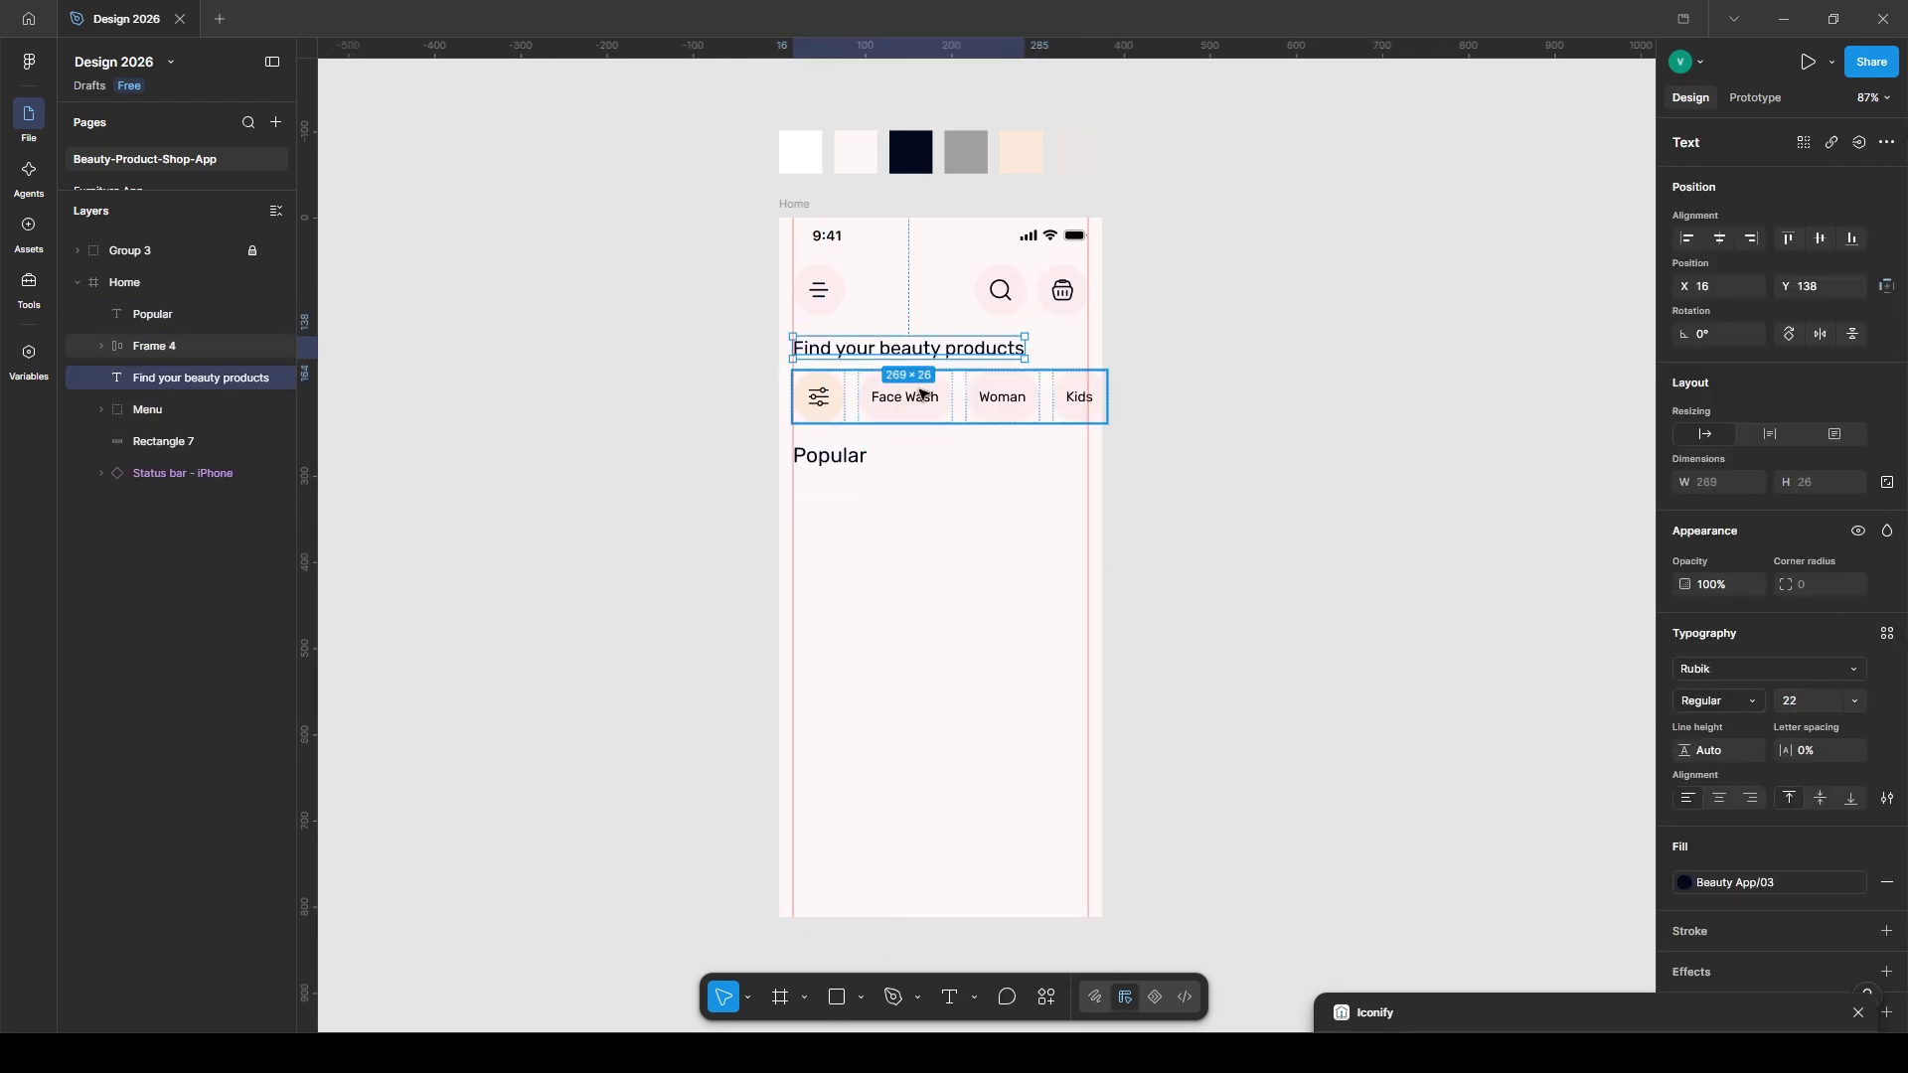
{"action": "left_click", "coordinate": [855, 462]}
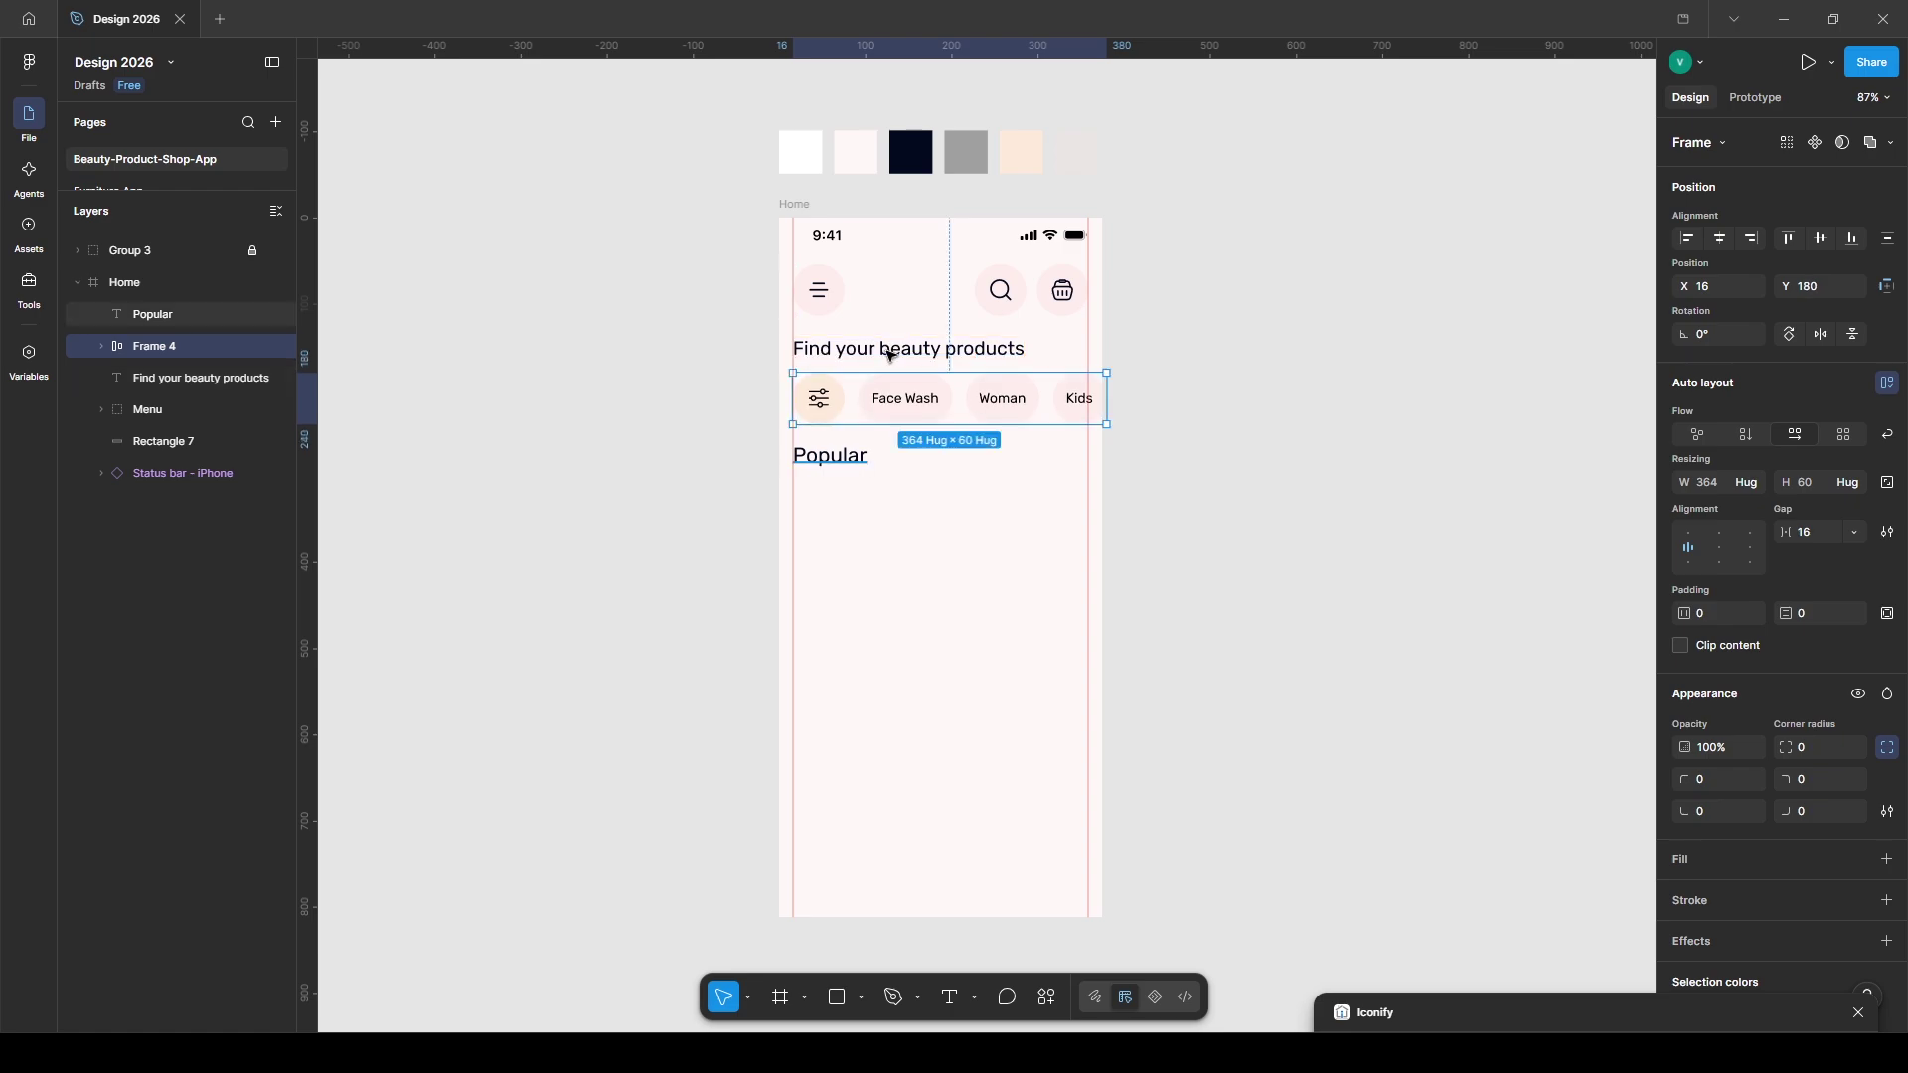
{"action": "key", "text": "ctrl+d"}
{"action": "left_click_drag", "start_coordinate": [845, 455], "coordinate": [1052, 469]}
- Turn the copy into 14 pt 'See All' text coloured grey Beauty App/05
{"action": "left_click", "coordinate": [1795, 701]}
{"action": "type", "text": "14"}
{"action": "key", "text": "Return"}
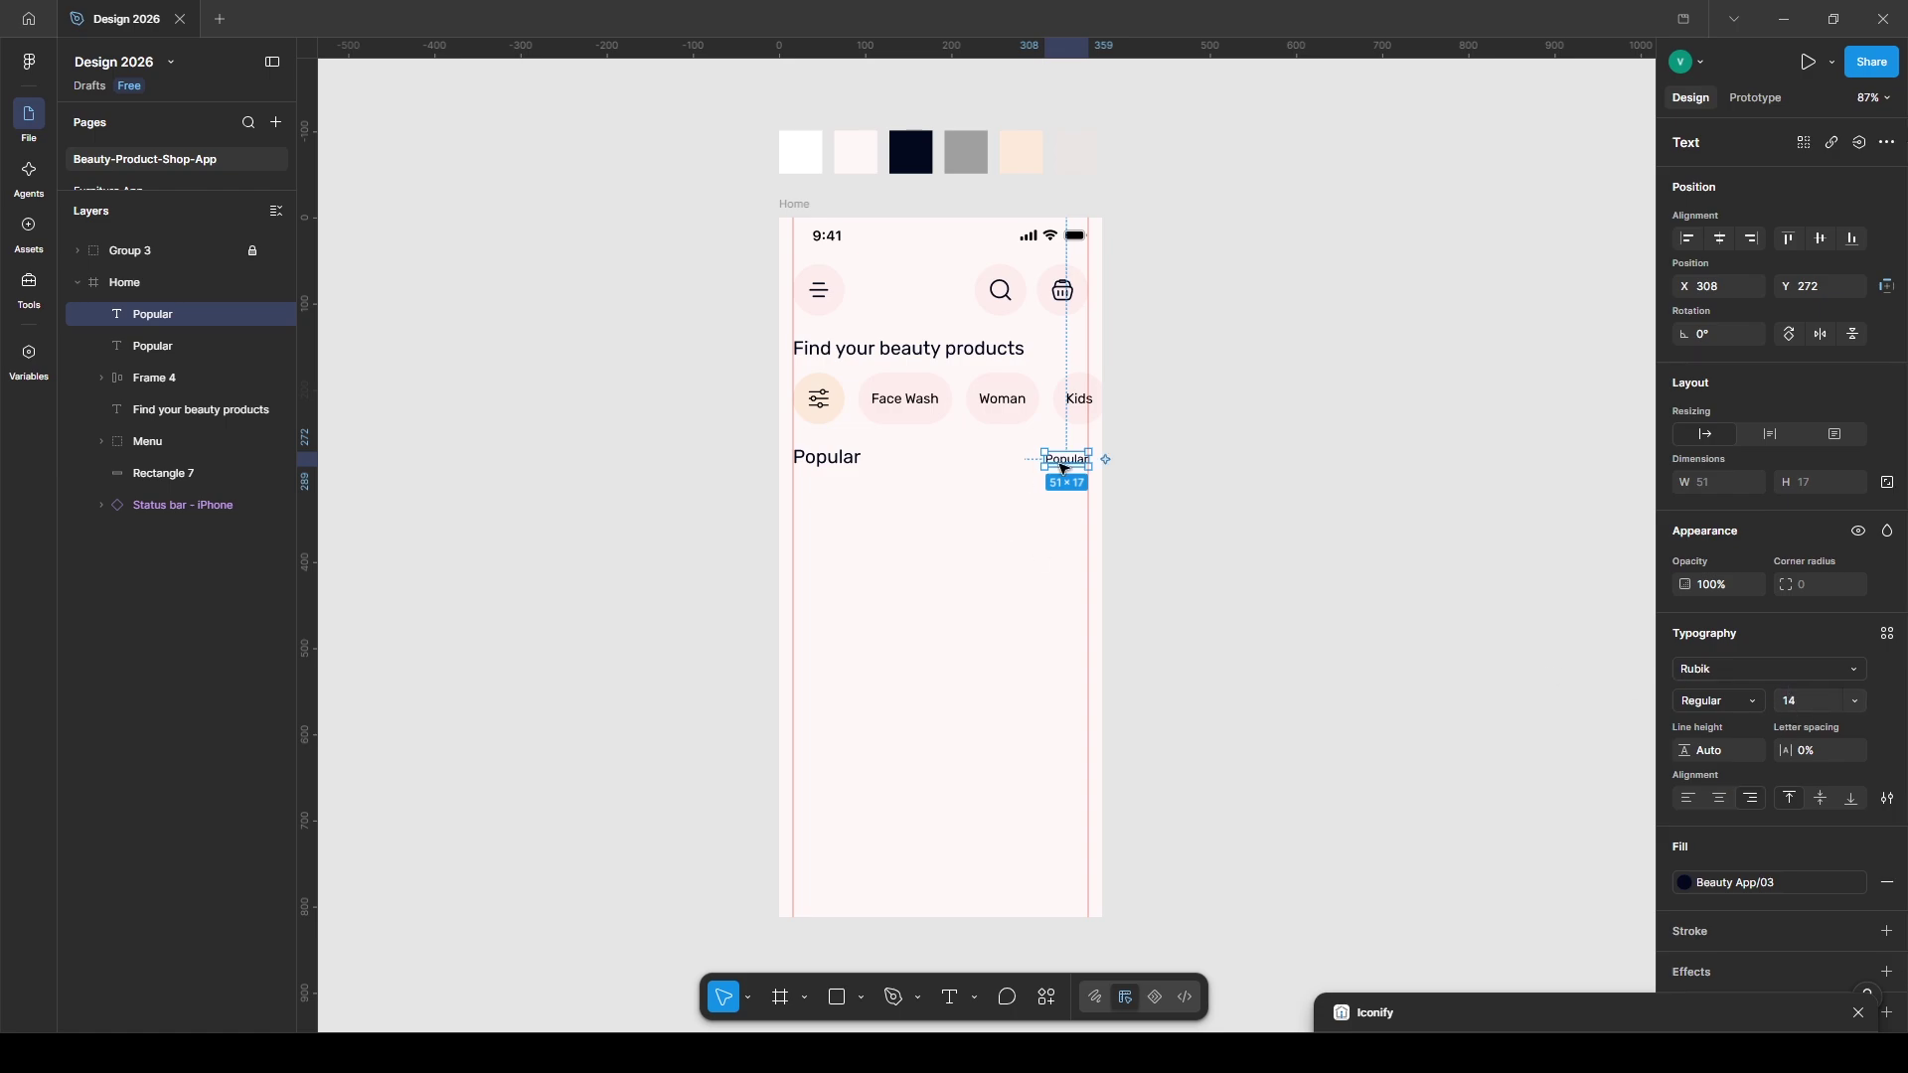
{"action": "key", "text": "Return"}
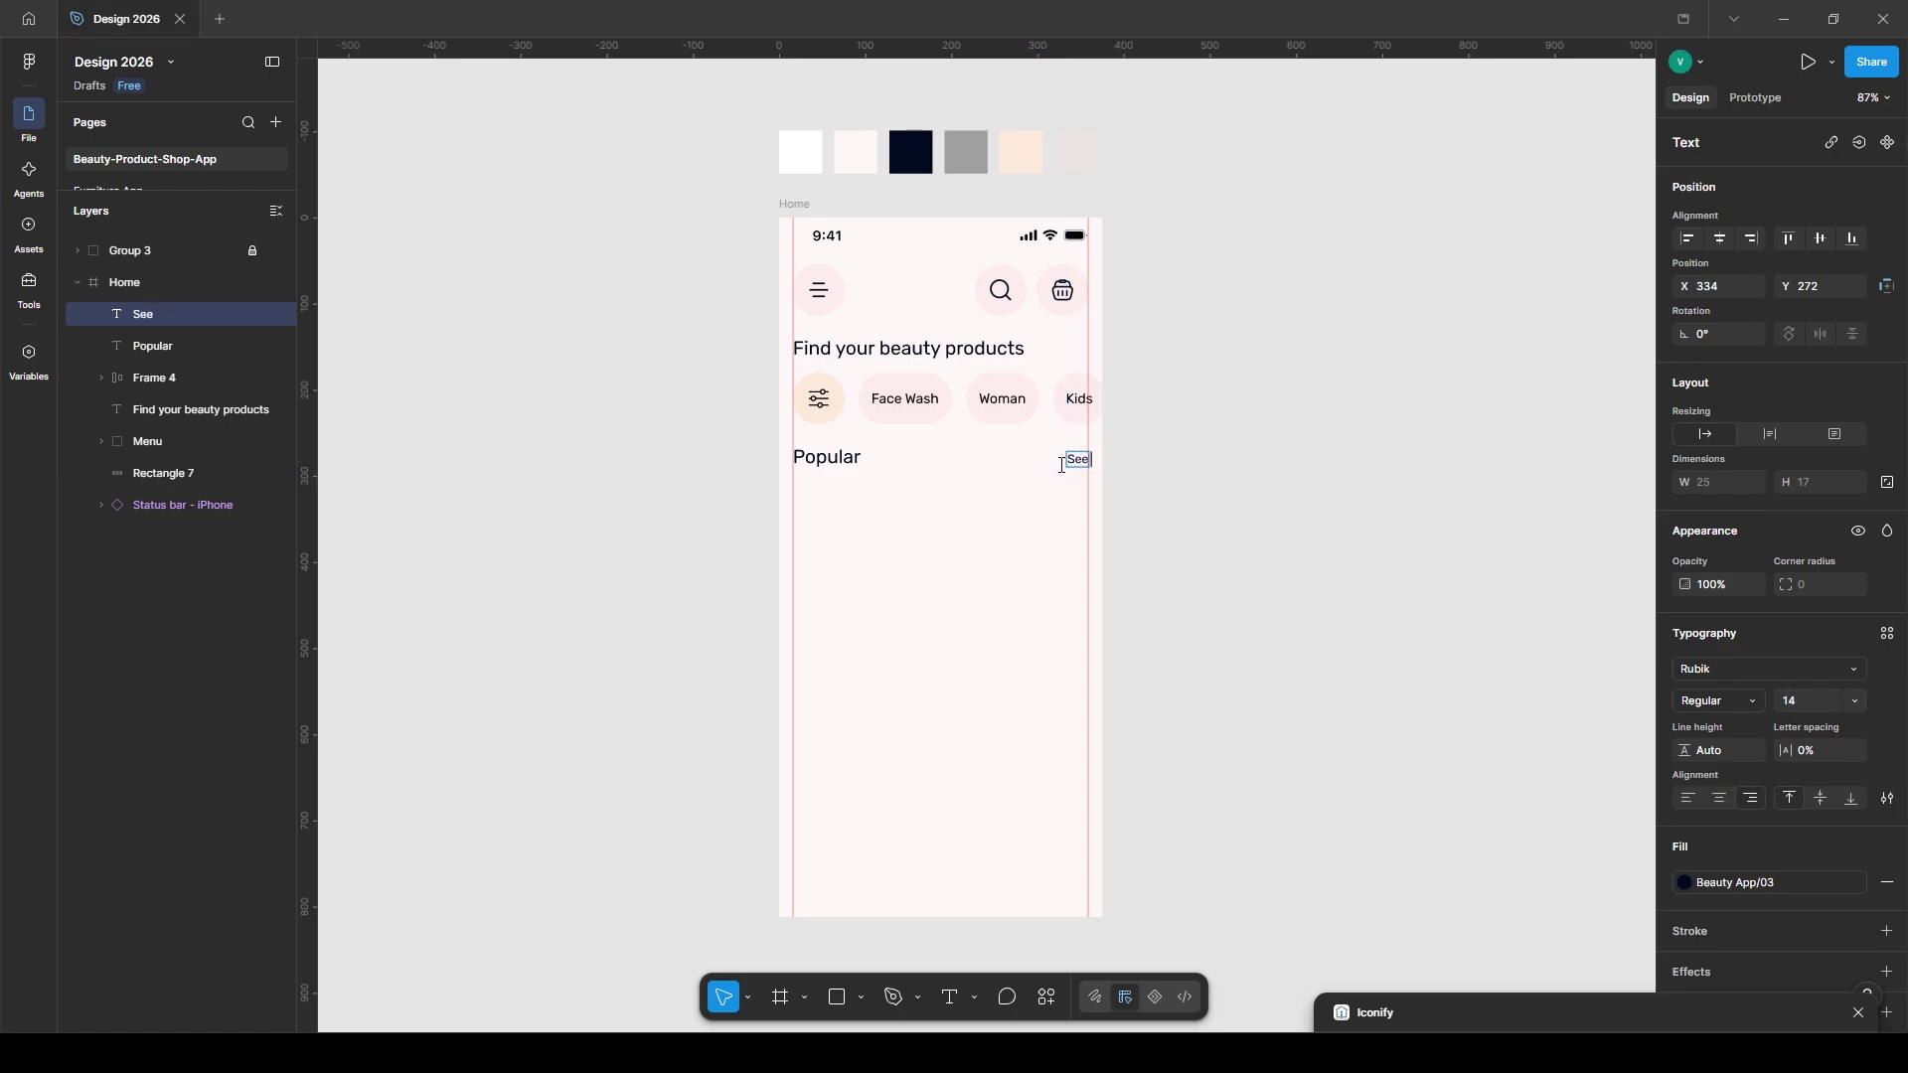
{"action": "left_click", "coordinate": [1733, 883]}
{"action": "left_click", "coordinate": [1491, 865]}
{"action": "key", "text": "Escape"}
{"action": "key", "text": "Escape"}
- Draw a 150×176 photo card with corner radius 20 just under Popular
{"action": "key", "text": "r"}
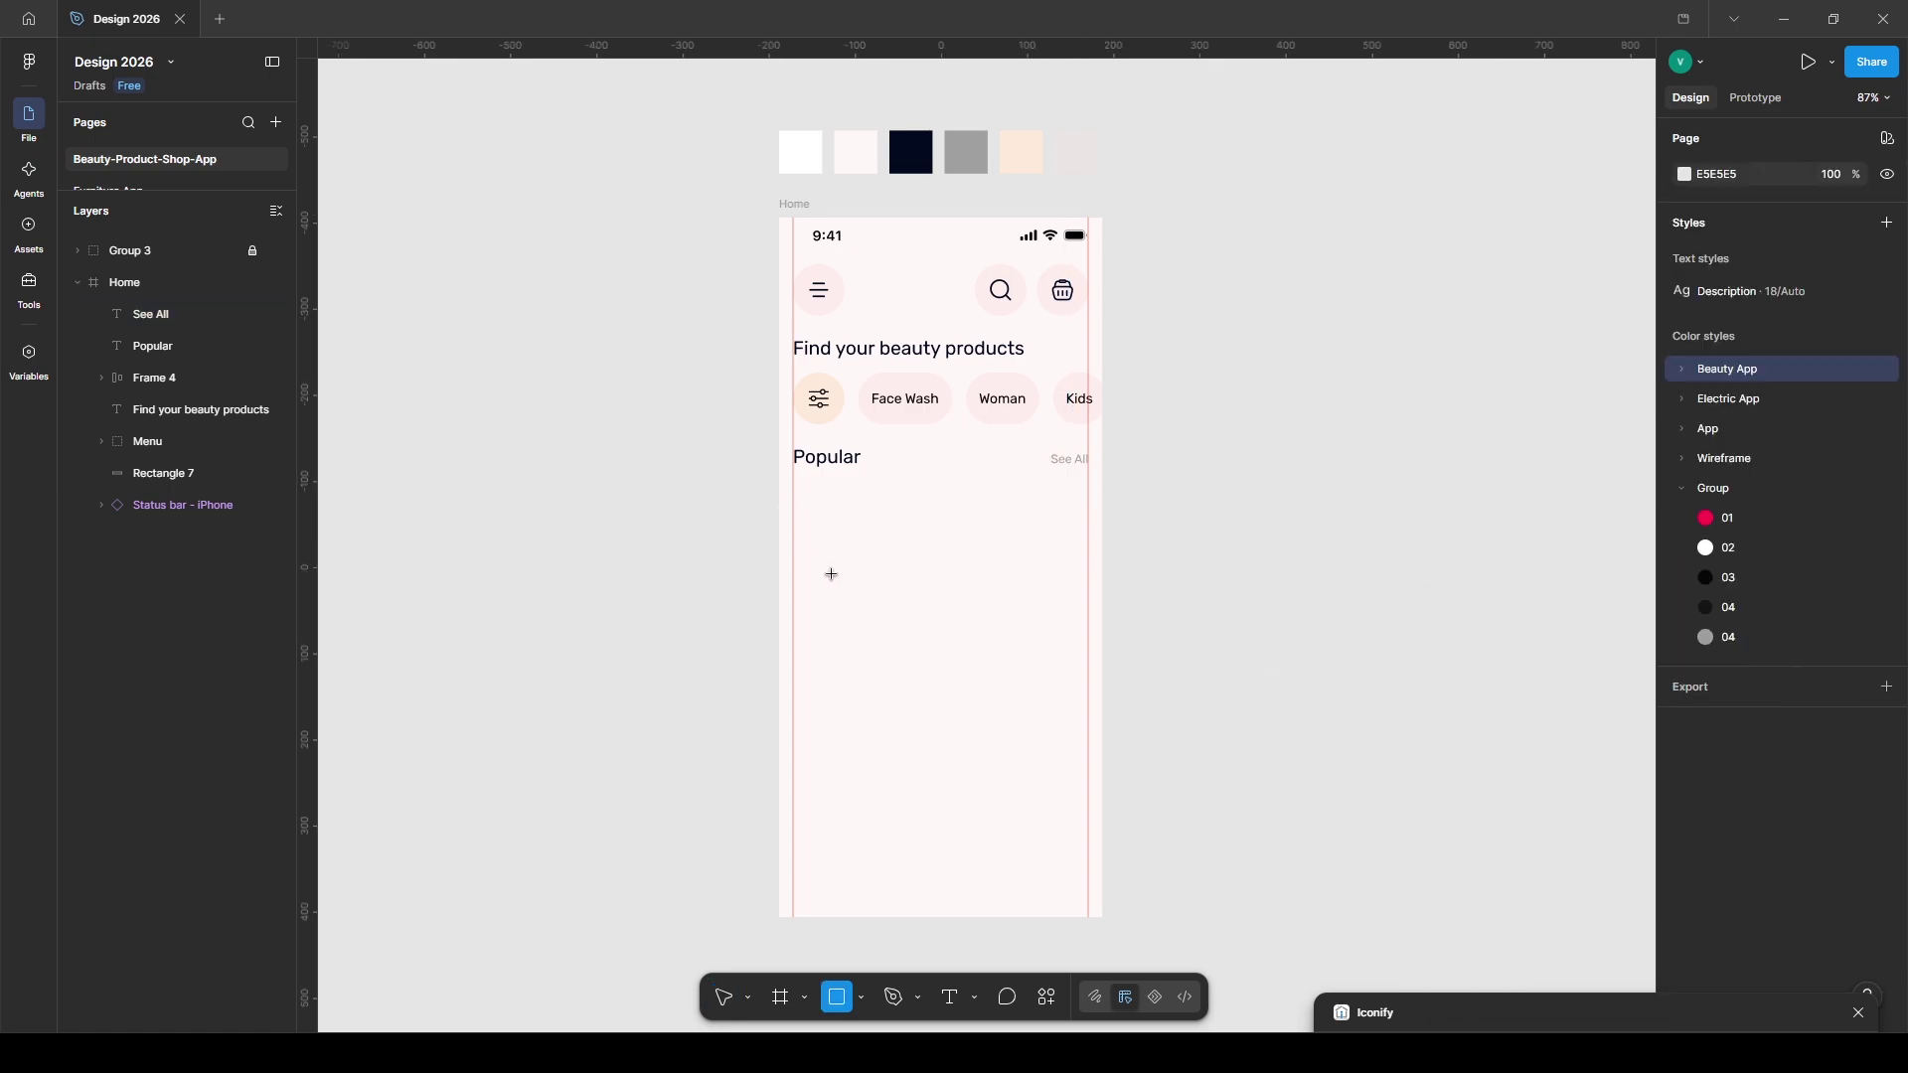
{"action": "left_click_drag", "start_coordinate": [922, 638], "coordinate": [793, 500]}
{"action": "left_click", "coordinate": [1810, 541]}
{"action": "type", "text": "20"}
{"action": "key", "text": "Return"}
{"action": "key", "text": "ctrl+v"}
{"action": "left_click_drag", "start_coordinate": [868, 638], "coordinate": [867, 653]}
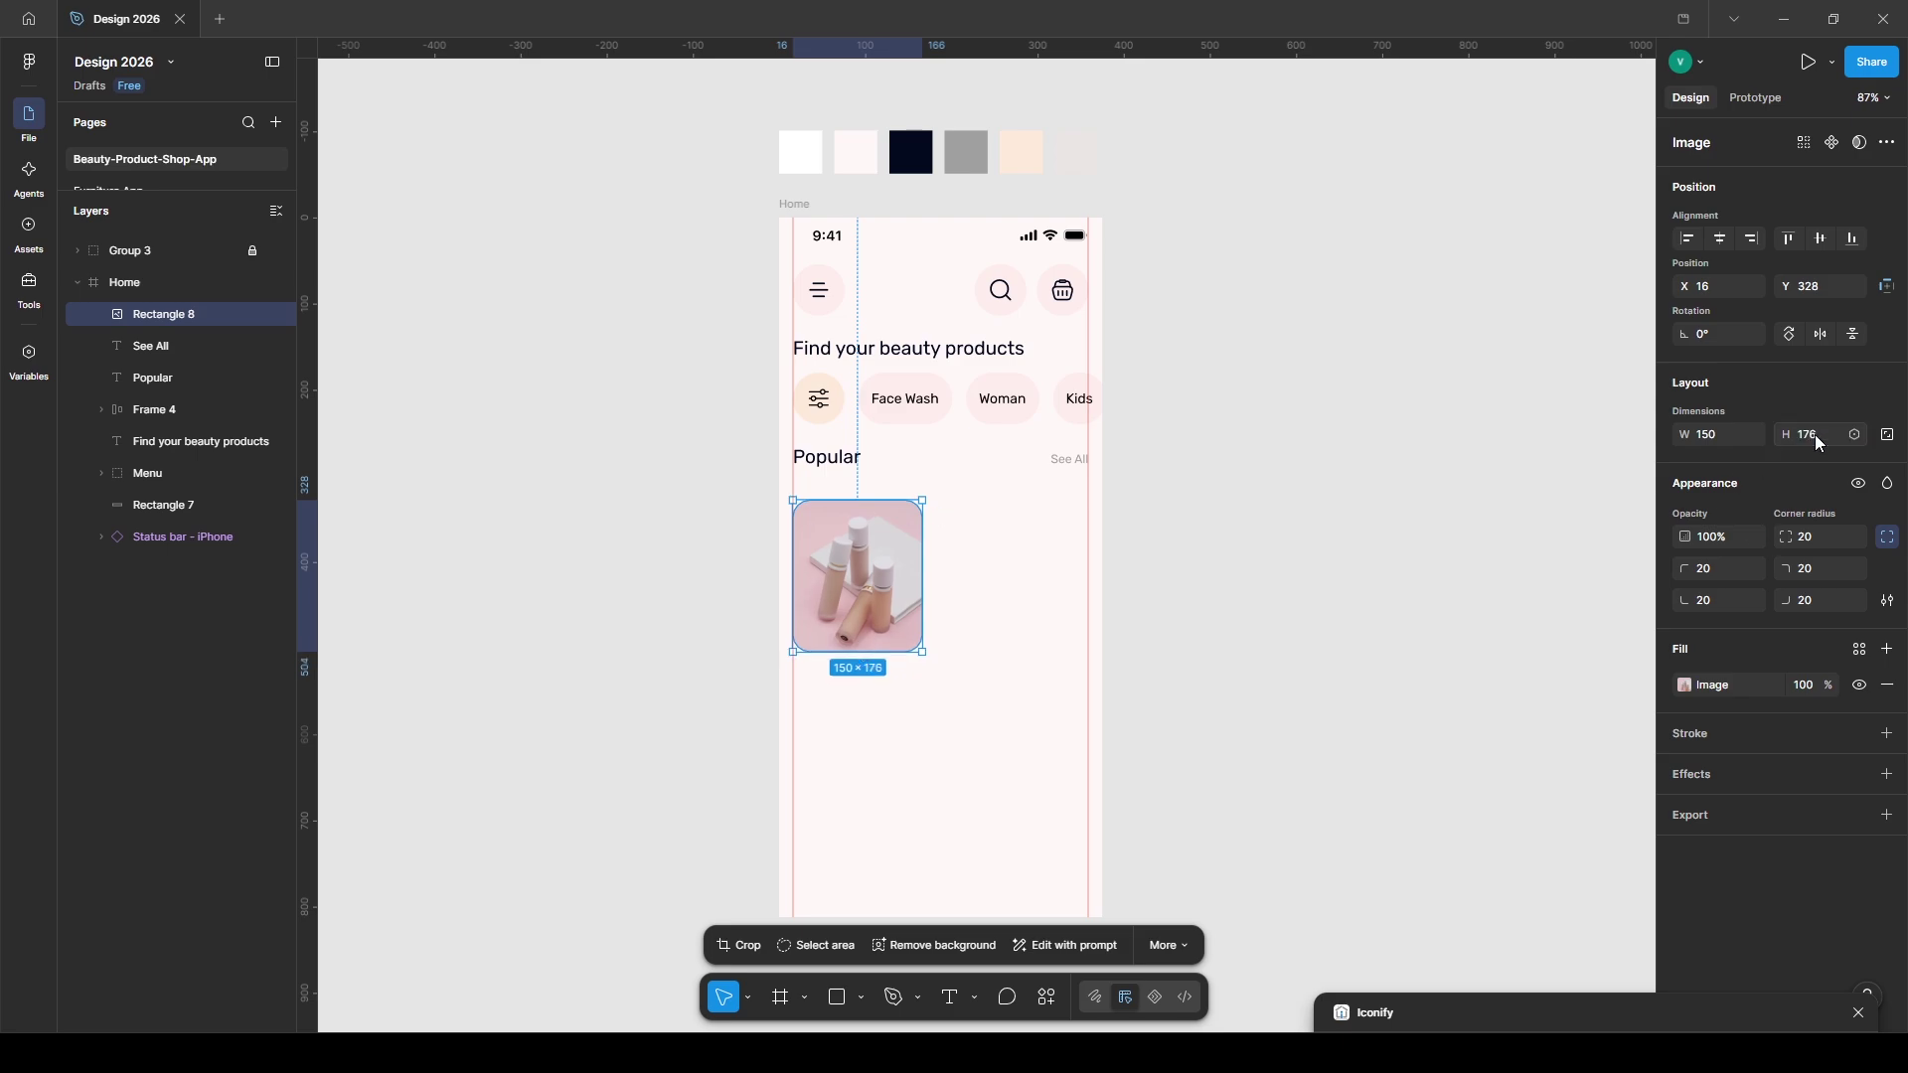
{"action": "left_click_drag", "start_coordinate": [830, 512], "coordinate": [822, 463]}
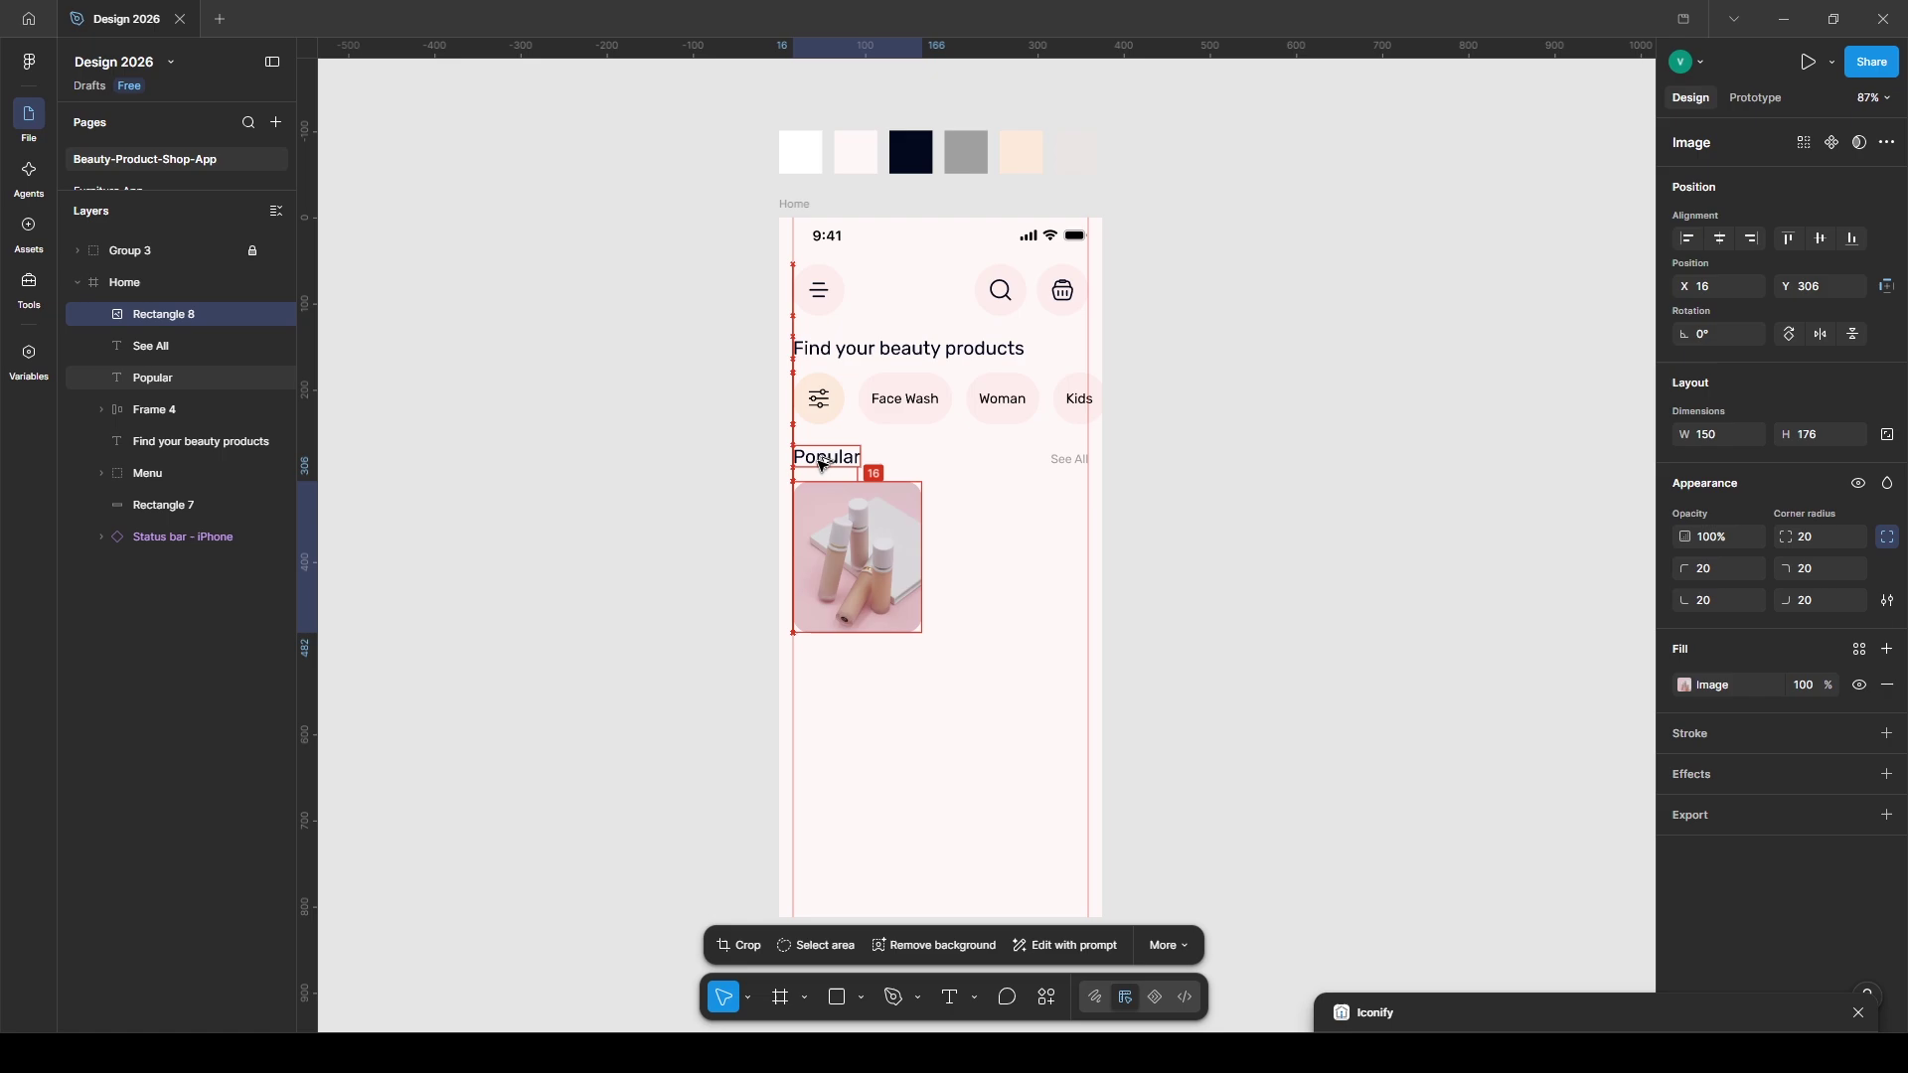
{"action": "key", "text": "Up"}
{"action": "scroll", "coordinate": [902, 583], "scroll_direction": "up", "scroll_amount": 1}
- Add a band across the photo's lower part filled white at 40% opacity
{"action": "key", "text": "r"}
{"action": "left_click_drag", "start_coordinate": [779, 580], "coordinate": [926, 639]}
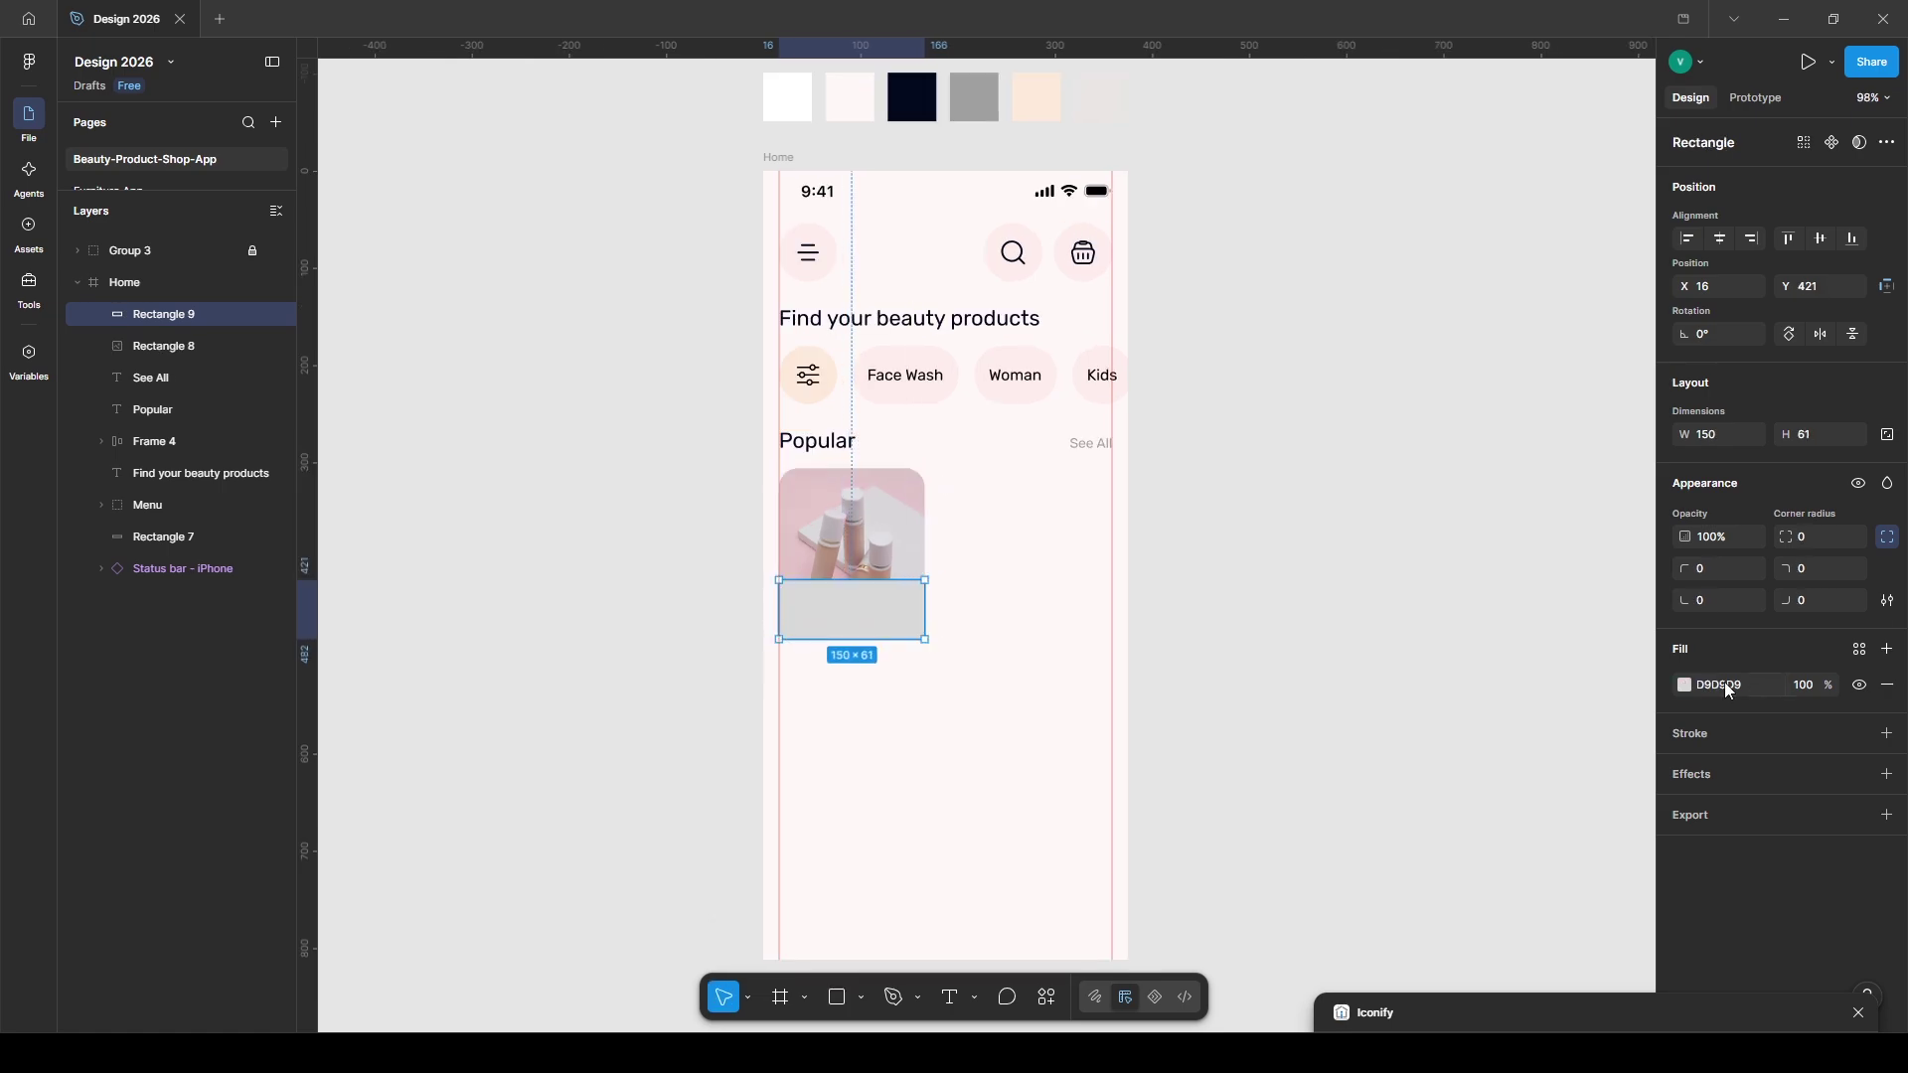
{"action": "left_click", "coordinate": [1683, 685]}
{"action": "left_click", "coordinate": [1437, 624]}
{"action": "left_click", "coordinate": [1805, 682]}
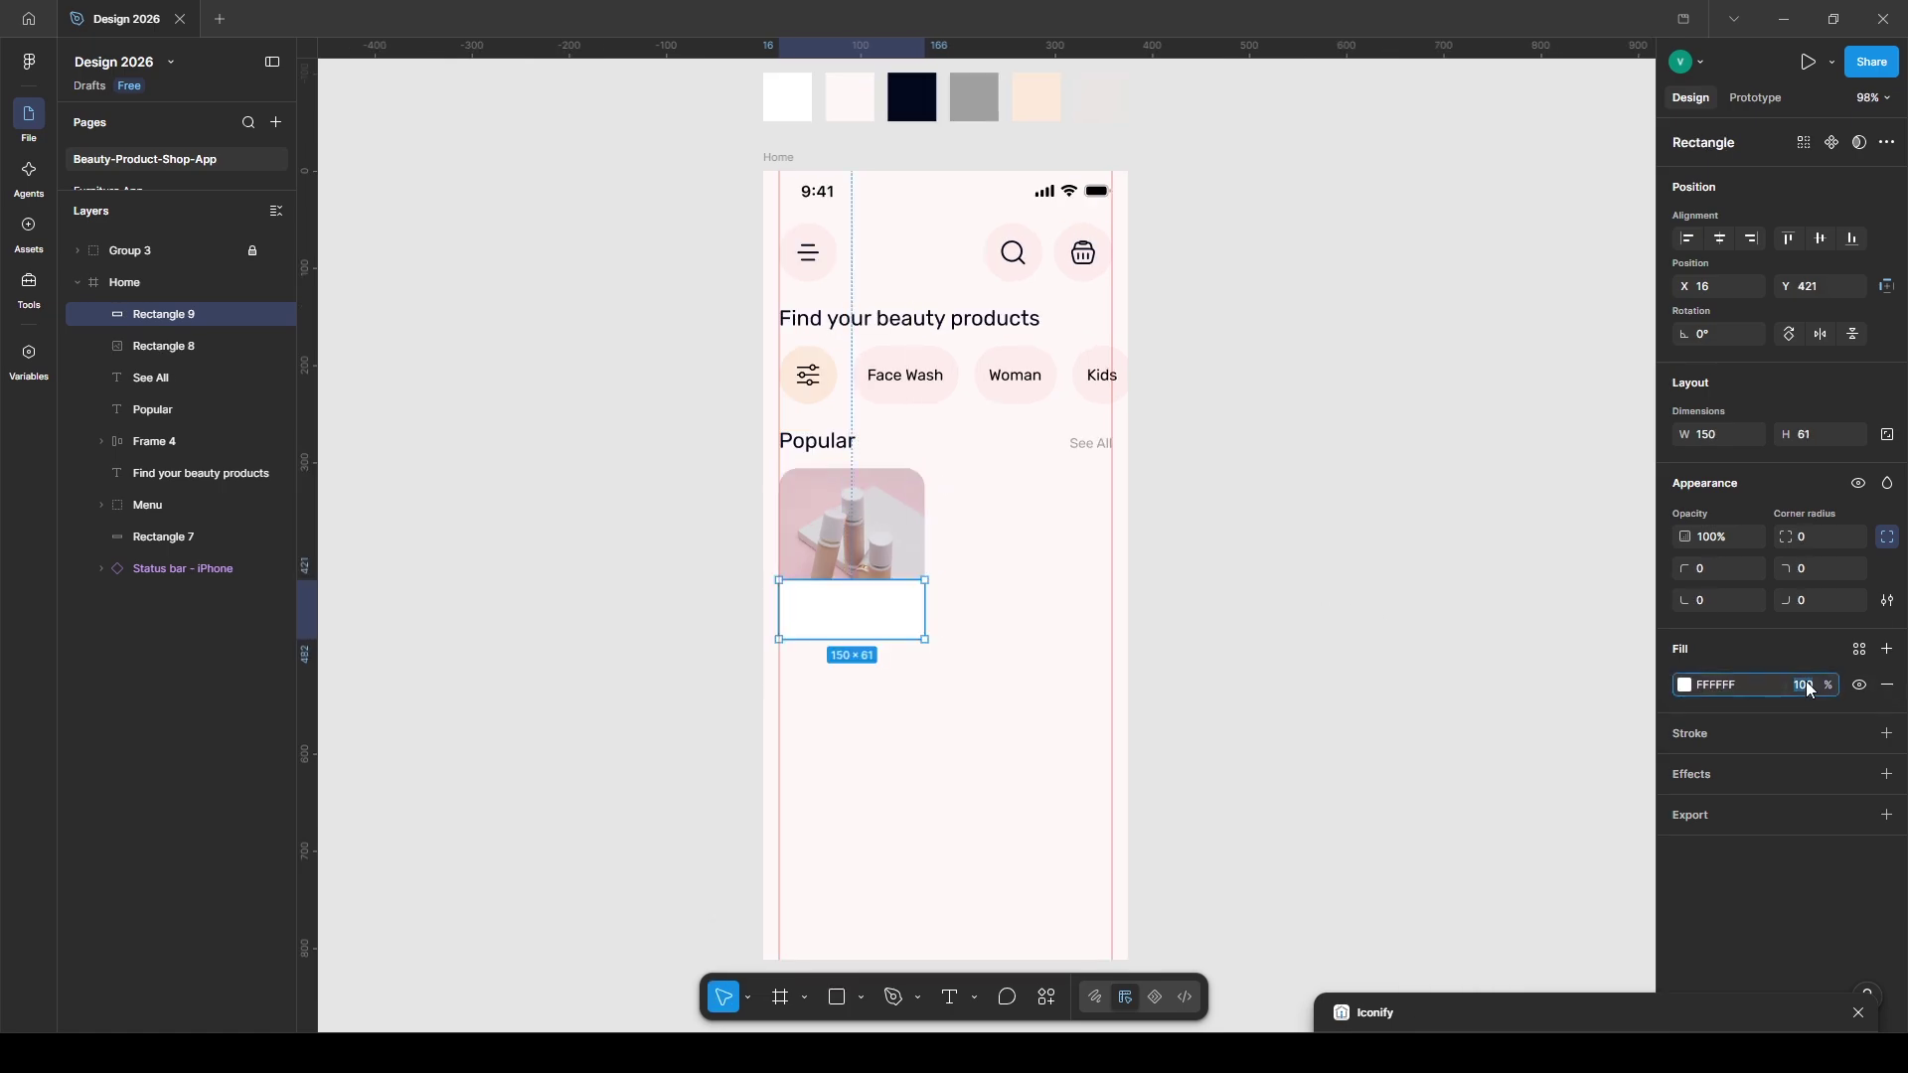
{"action": "type", "text": "20"}
{"action": "key", "text": "BackSpace"}
{"action": "key", "text": "BackSpace"}
{"action": "type", "text": "40"}
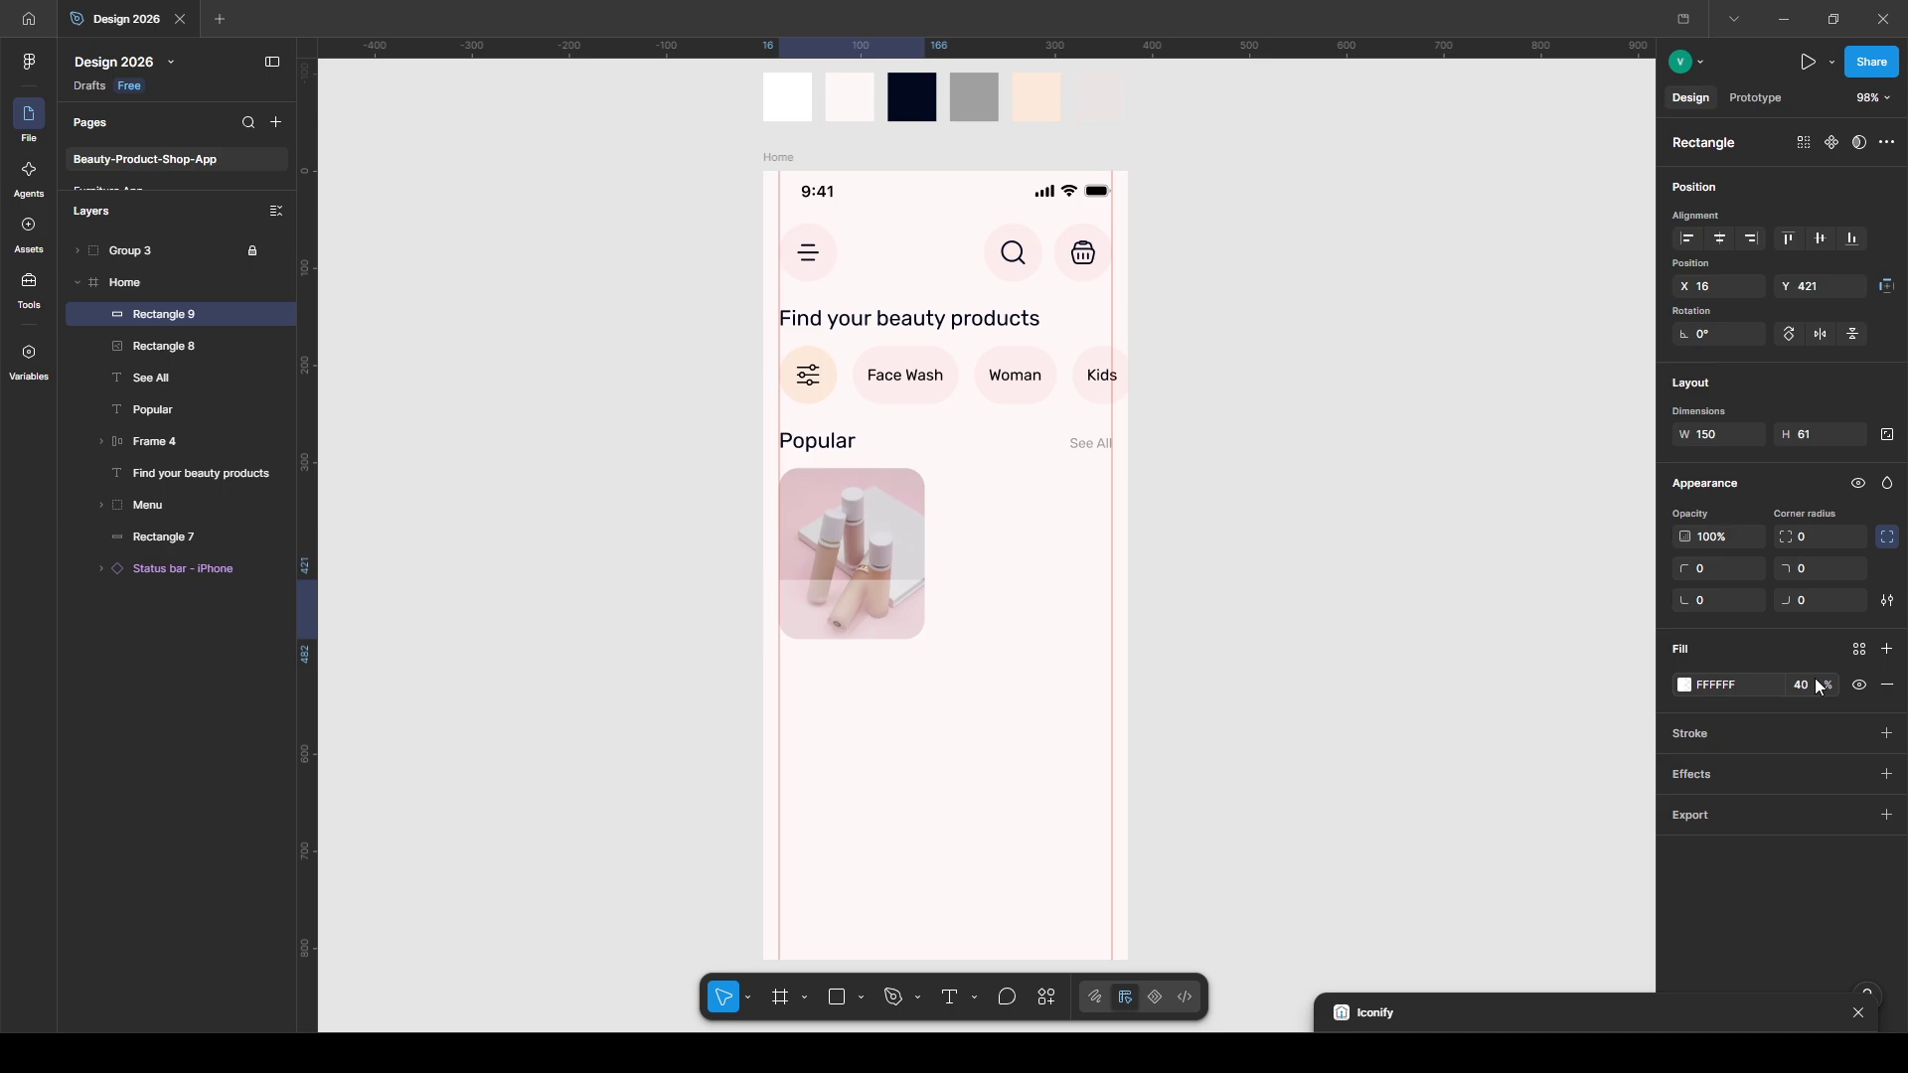
{"action": "key", "text": "Return"}
- Add a 'Toning Solution' label at font size 13 on the card's lower left
{"action": "key", "text": "t"}
{"action": "left_click", "coordinate": [793, 600]}
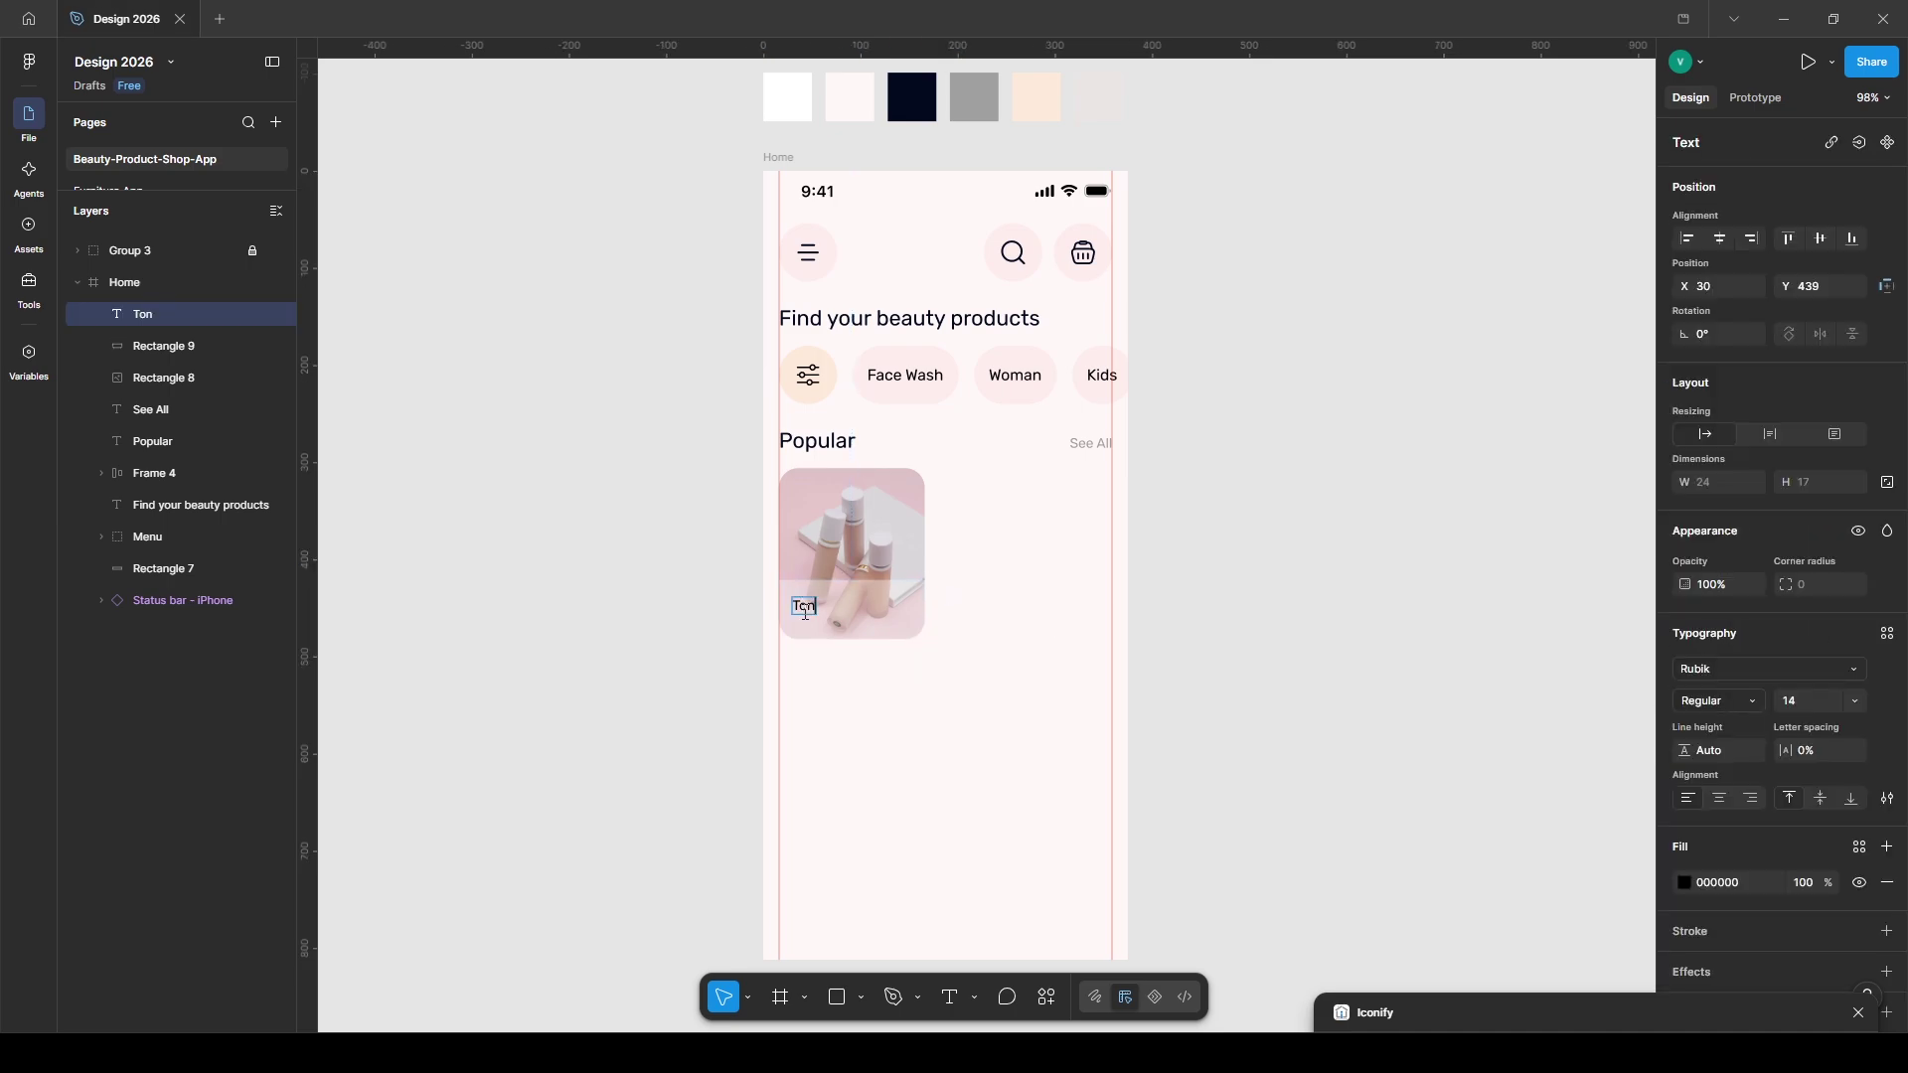
{"action": "left_click_drag", "start_coordinate": [810, 611], "coordinate": [859, 631]}
{"action": "left_click", "coordinate": [1799, 707]}
{"action": "type", "text": "13"}
{"action": "key", "text": "Return"}
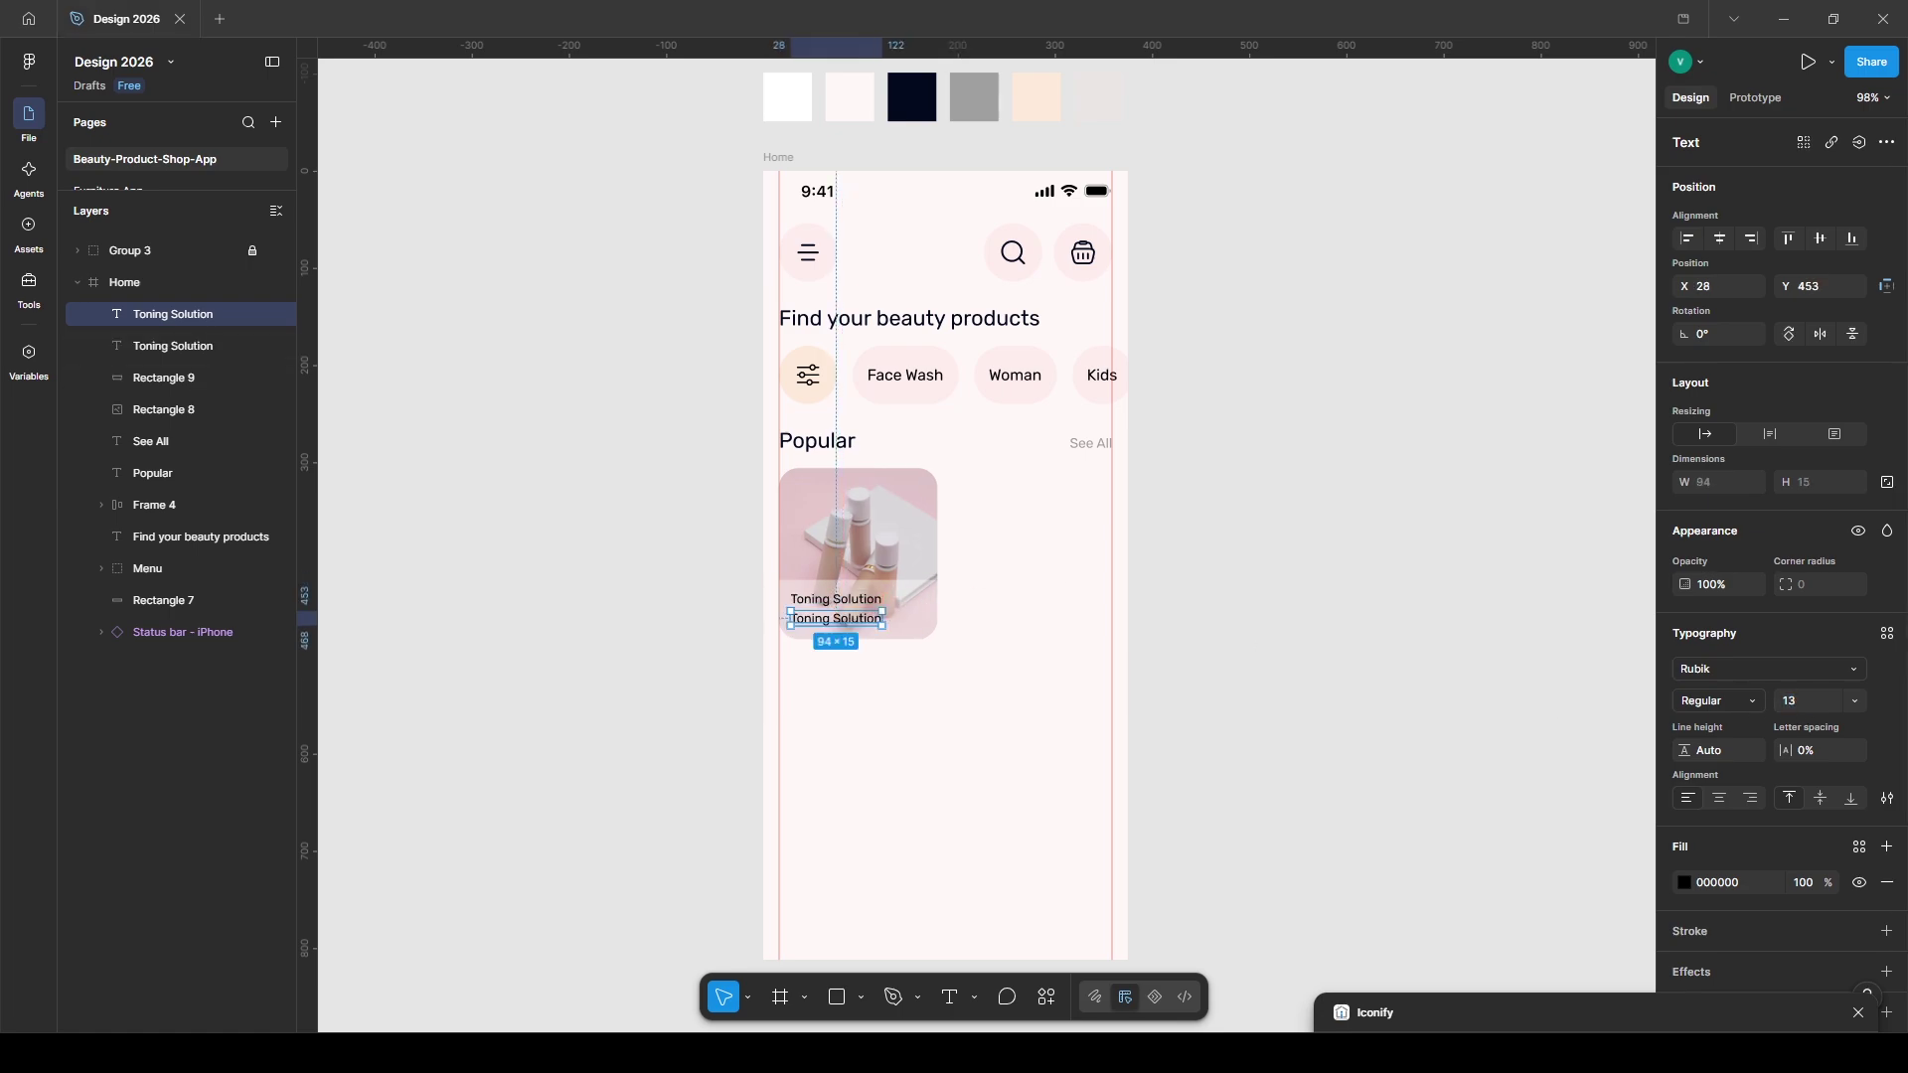
- Make a copy into a Medium-weight '$21.00' price and colour both labels Beauty App/03
{"action": "double_click", "coordinate": [835, 622]}
{"action": "type", "text": "$21.00"}
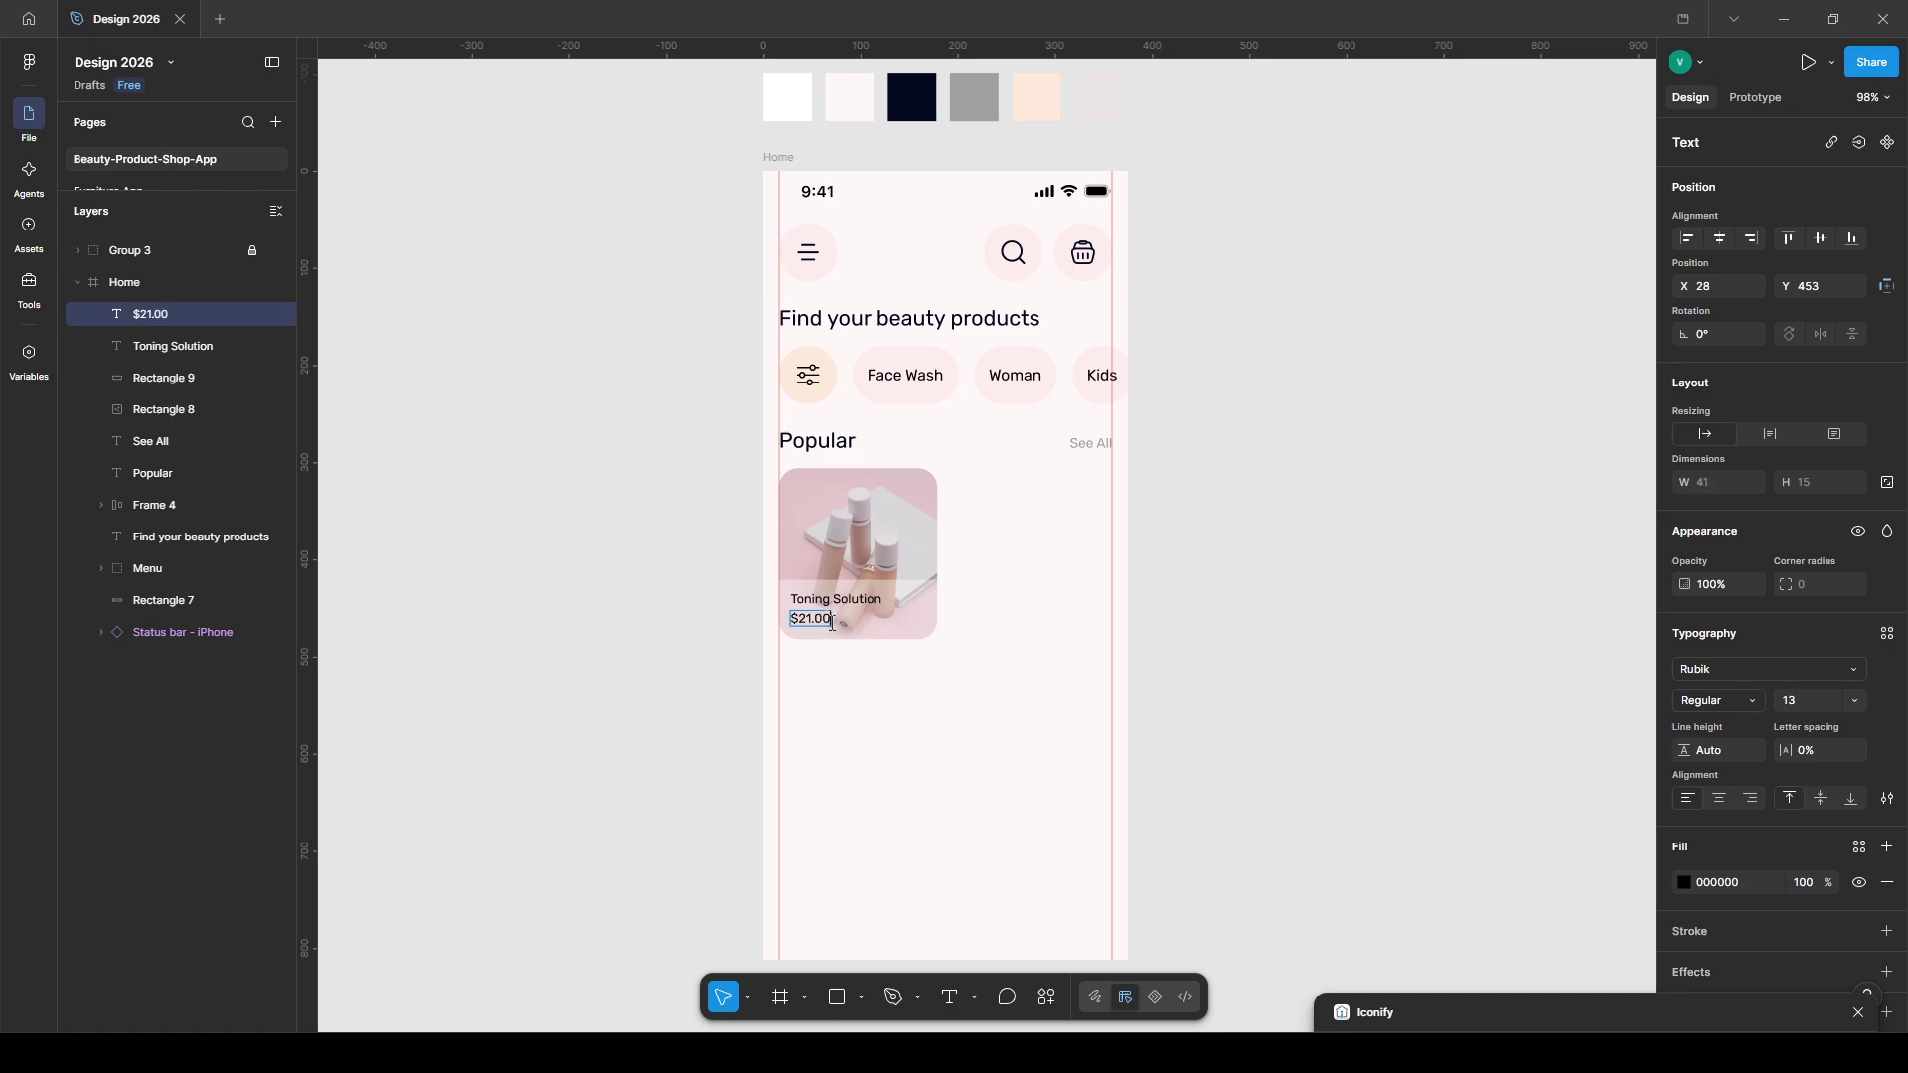
{"action": "key", "text": "Escape"}
{"action": "left_click", "coordinate": [1720, 700]}
{"action": "left_click", "coordinate": [1701, 724]}
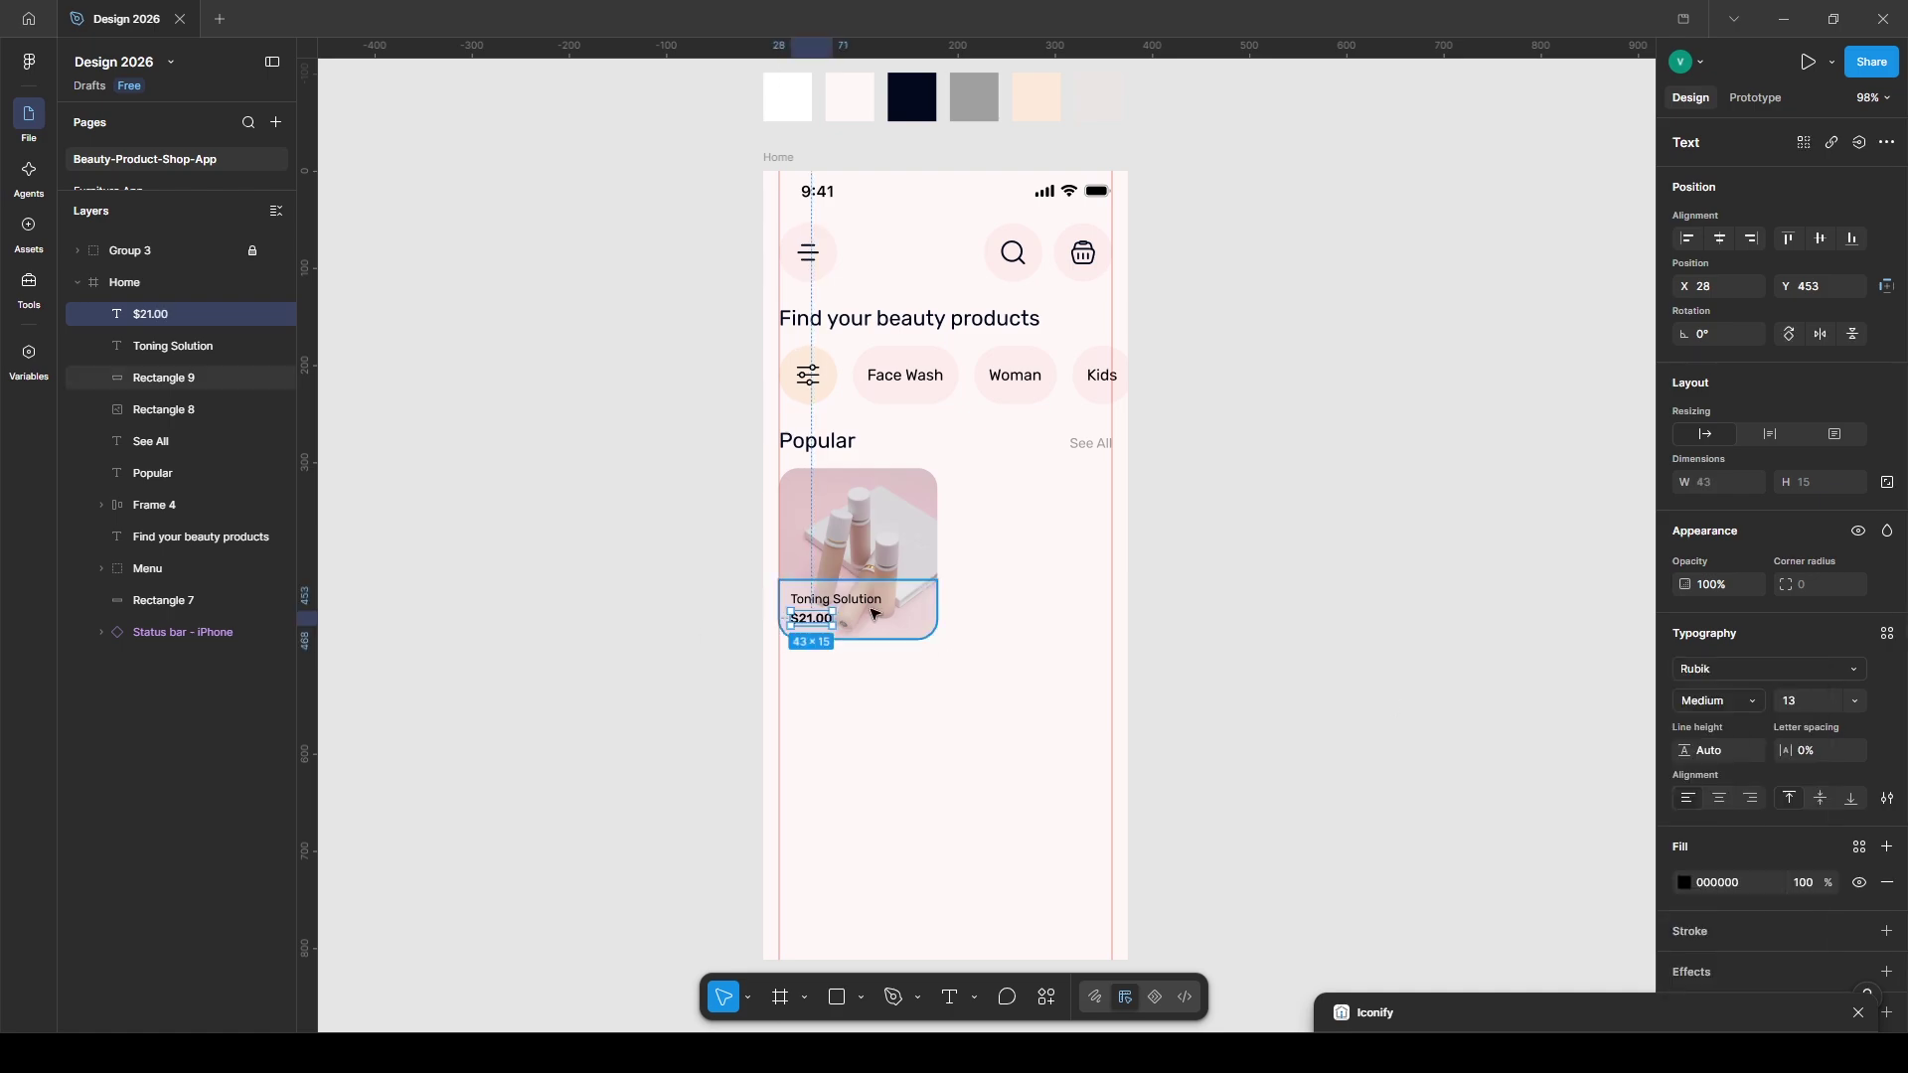
{"action": "left_click", "coordinate": [845, 599], "text": "shift"}
{"action": "left_click", "coordinate": [1859, 895]}
{"action": "left_click", "coordinate": [1520, 801]}
{"action": "left_click", "coordinate": [1276, 675]}
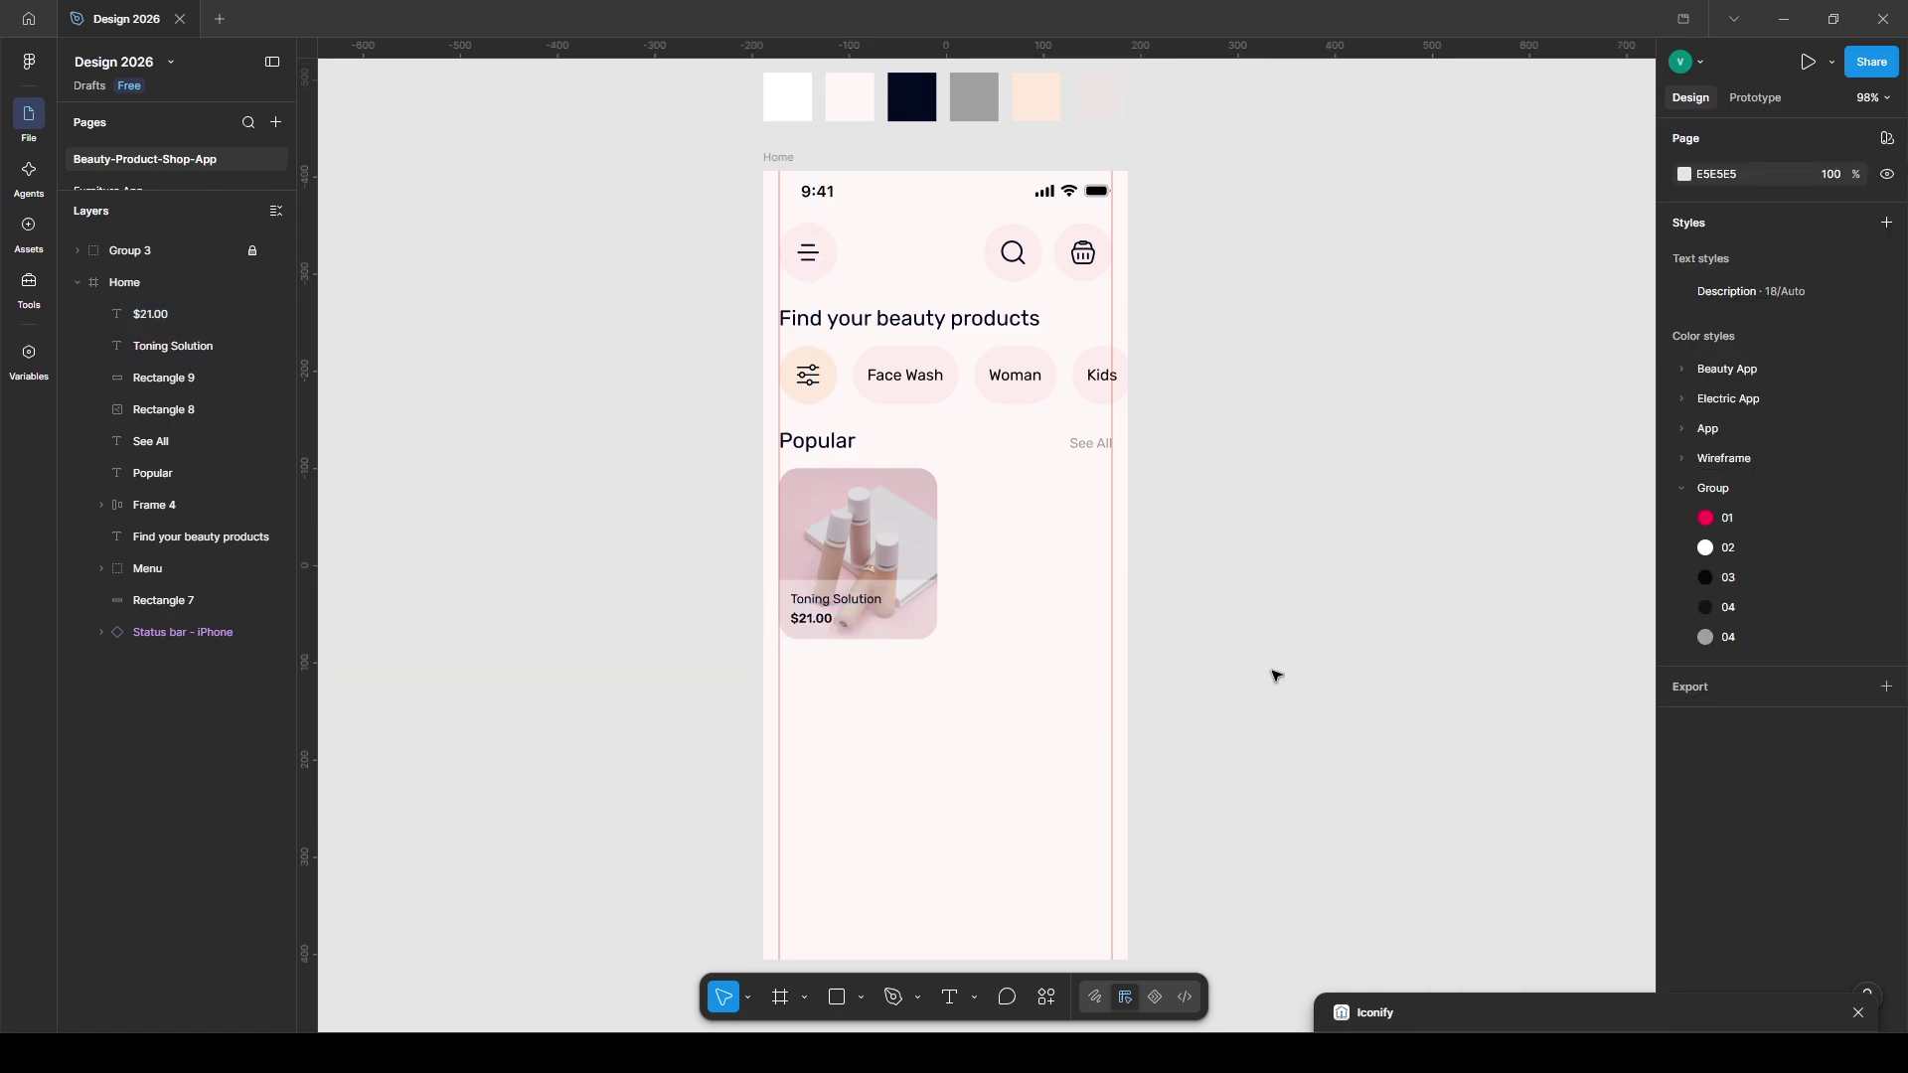
{"action": "left_click", "coordinate": [900, 608]}
- Draw a small circle at the card's lower right filled with dark Beauty App/03
{"action": "key", "text": "o"}
{"action": "left_click_drag", "start_coordinate": [925, 596], "coordinate": [898, 626]}
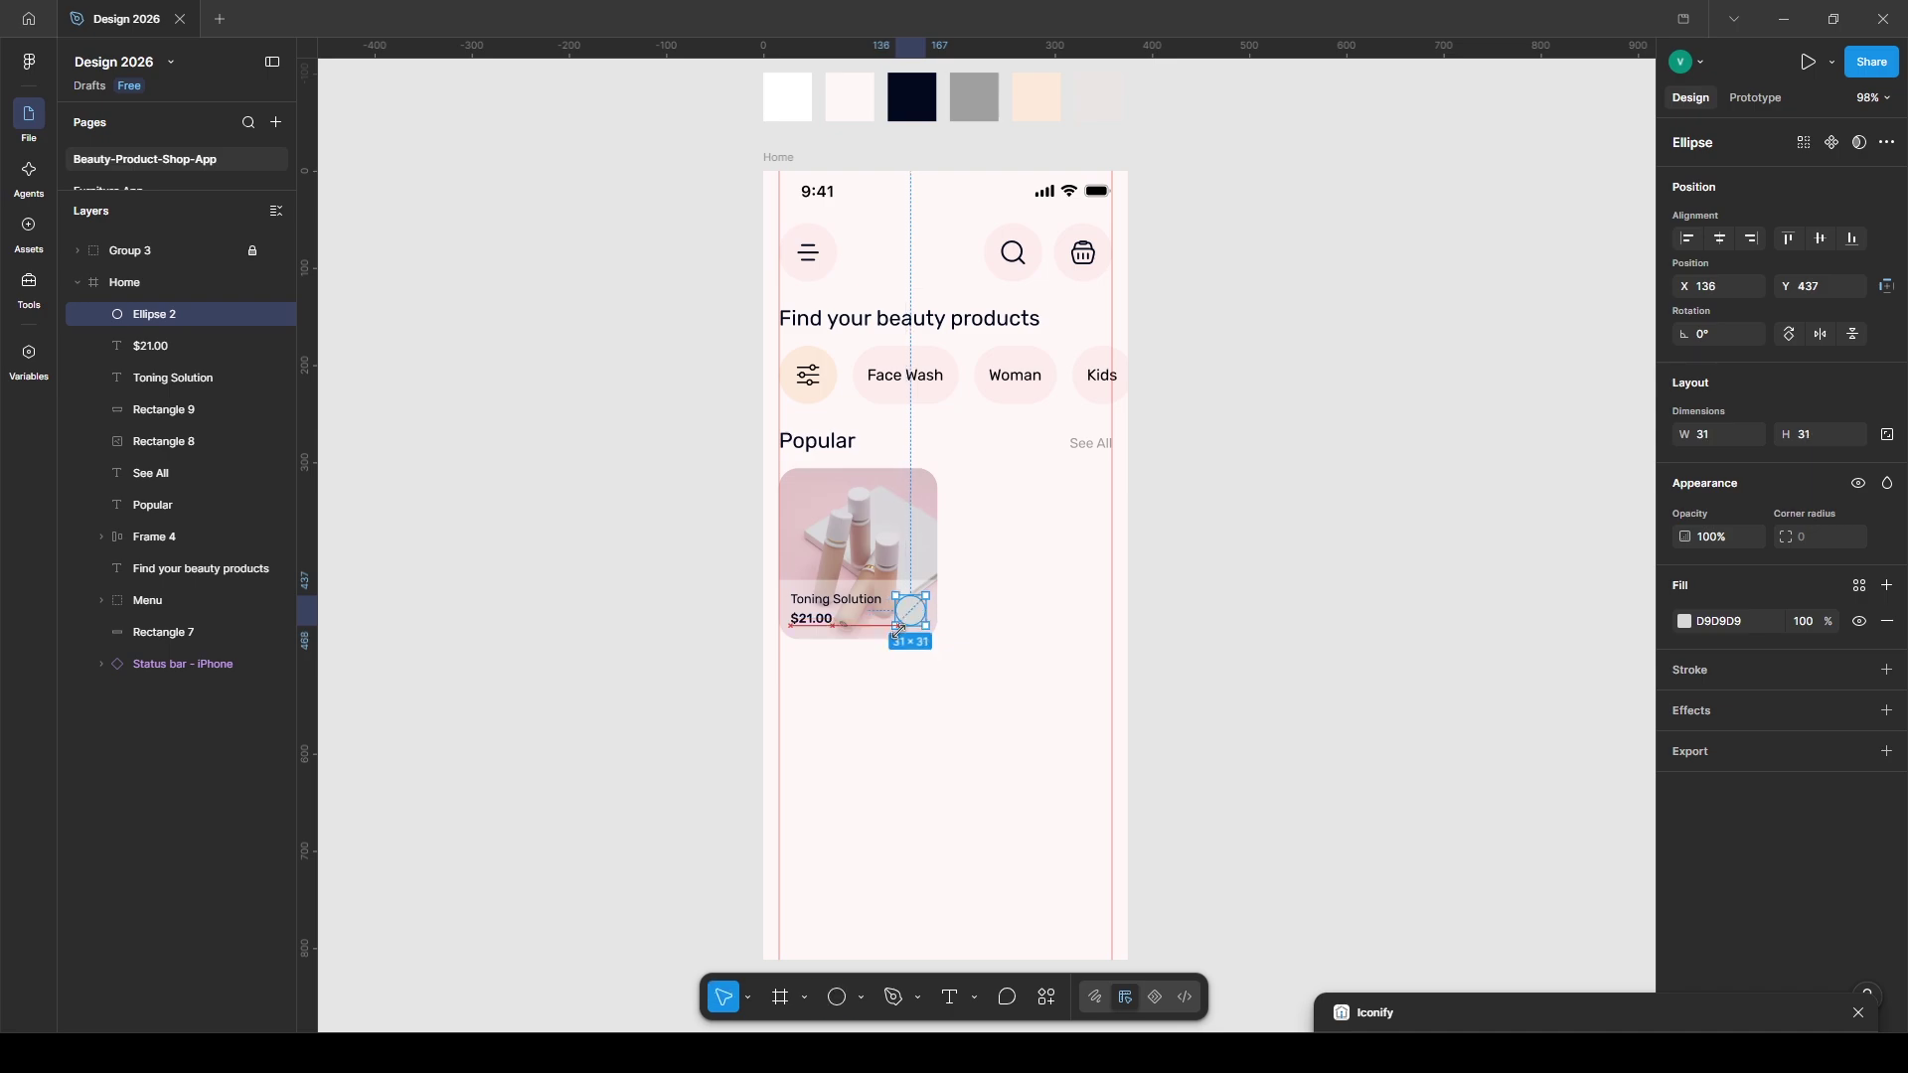
{"action": "left_click", "coordinate": [1859, 587]}
{"action": "left_click", "coordinate": [1530, 776]}
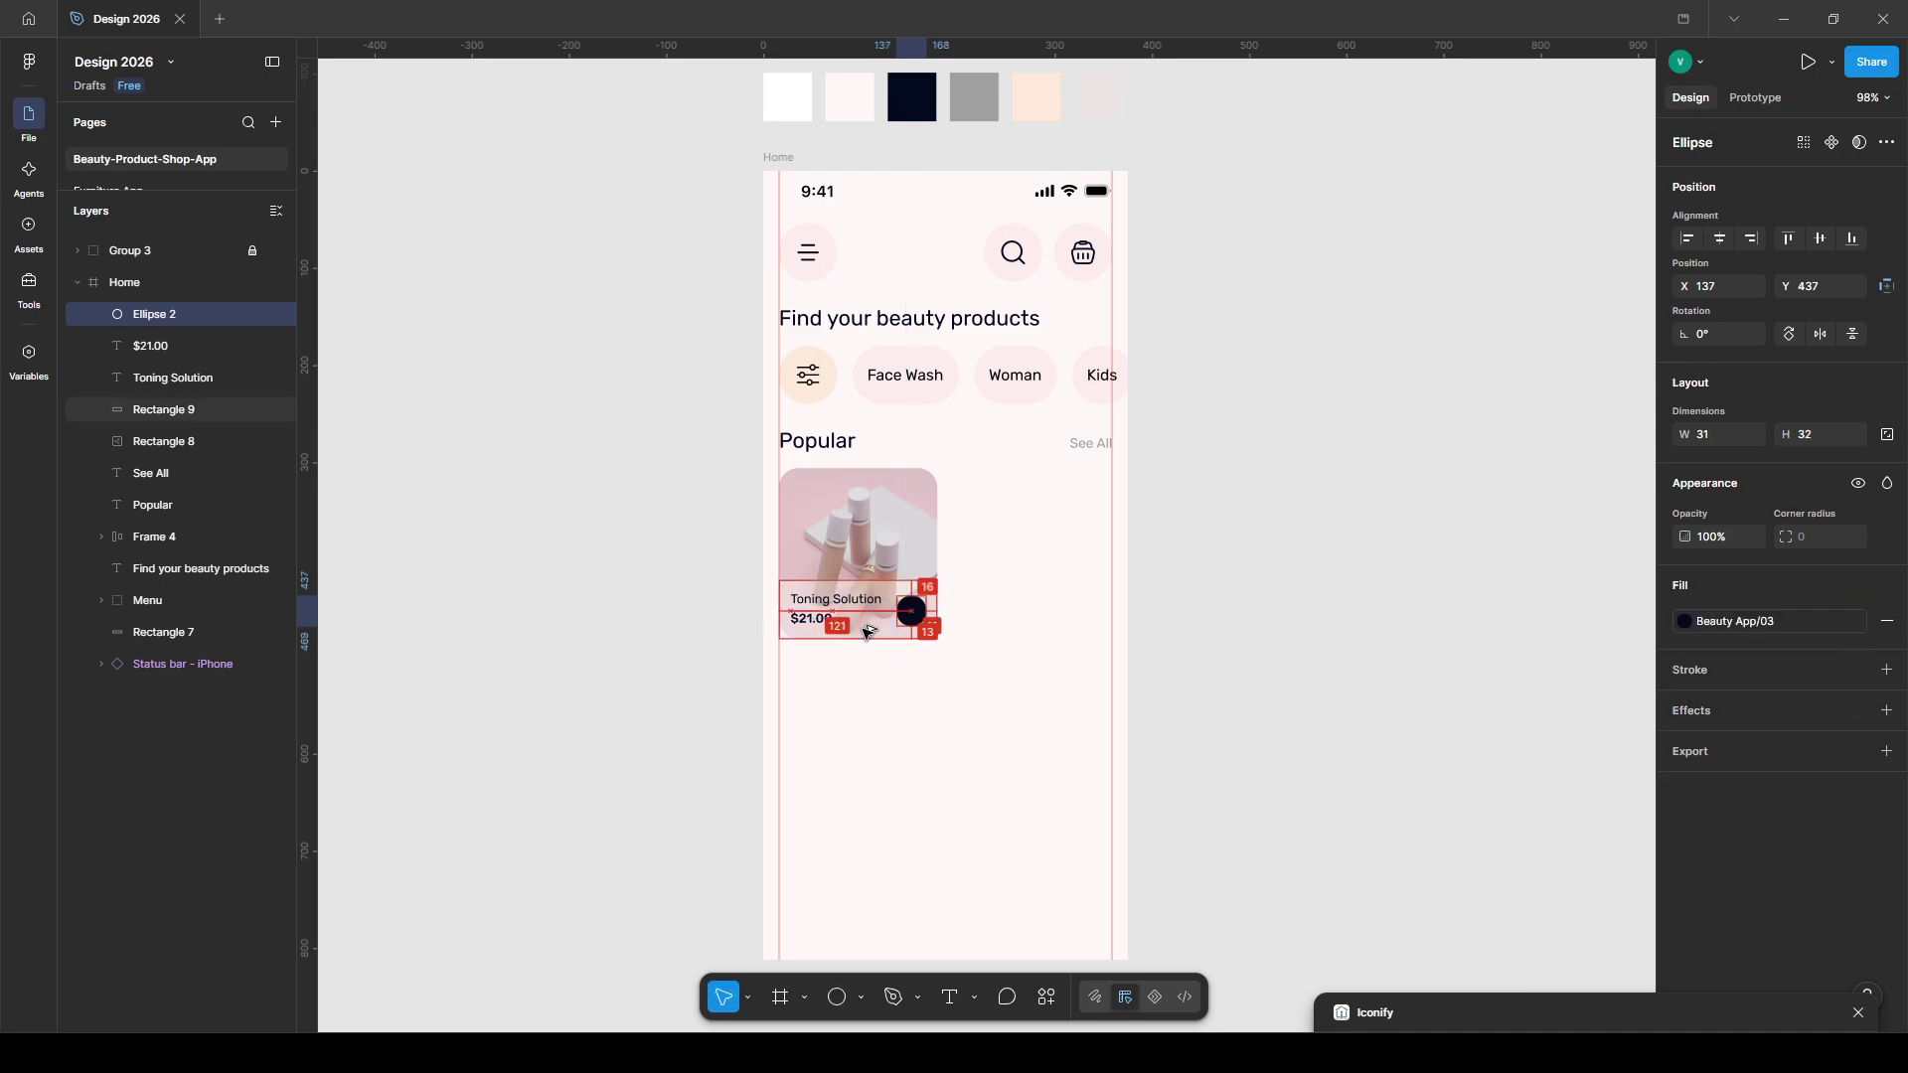
- Paste the cart icon onto the circle in white and select all card parts
{"action": "key", "text": "ctrl+v"}
{"action": "left_click_drag", "start_coordinate": [795, 202], "coordinate": [909, 611]}
{"action": "left_click", "coordinate": [1730, 931]}
{"action": "left_click", "coordinate": [1470, 867]}
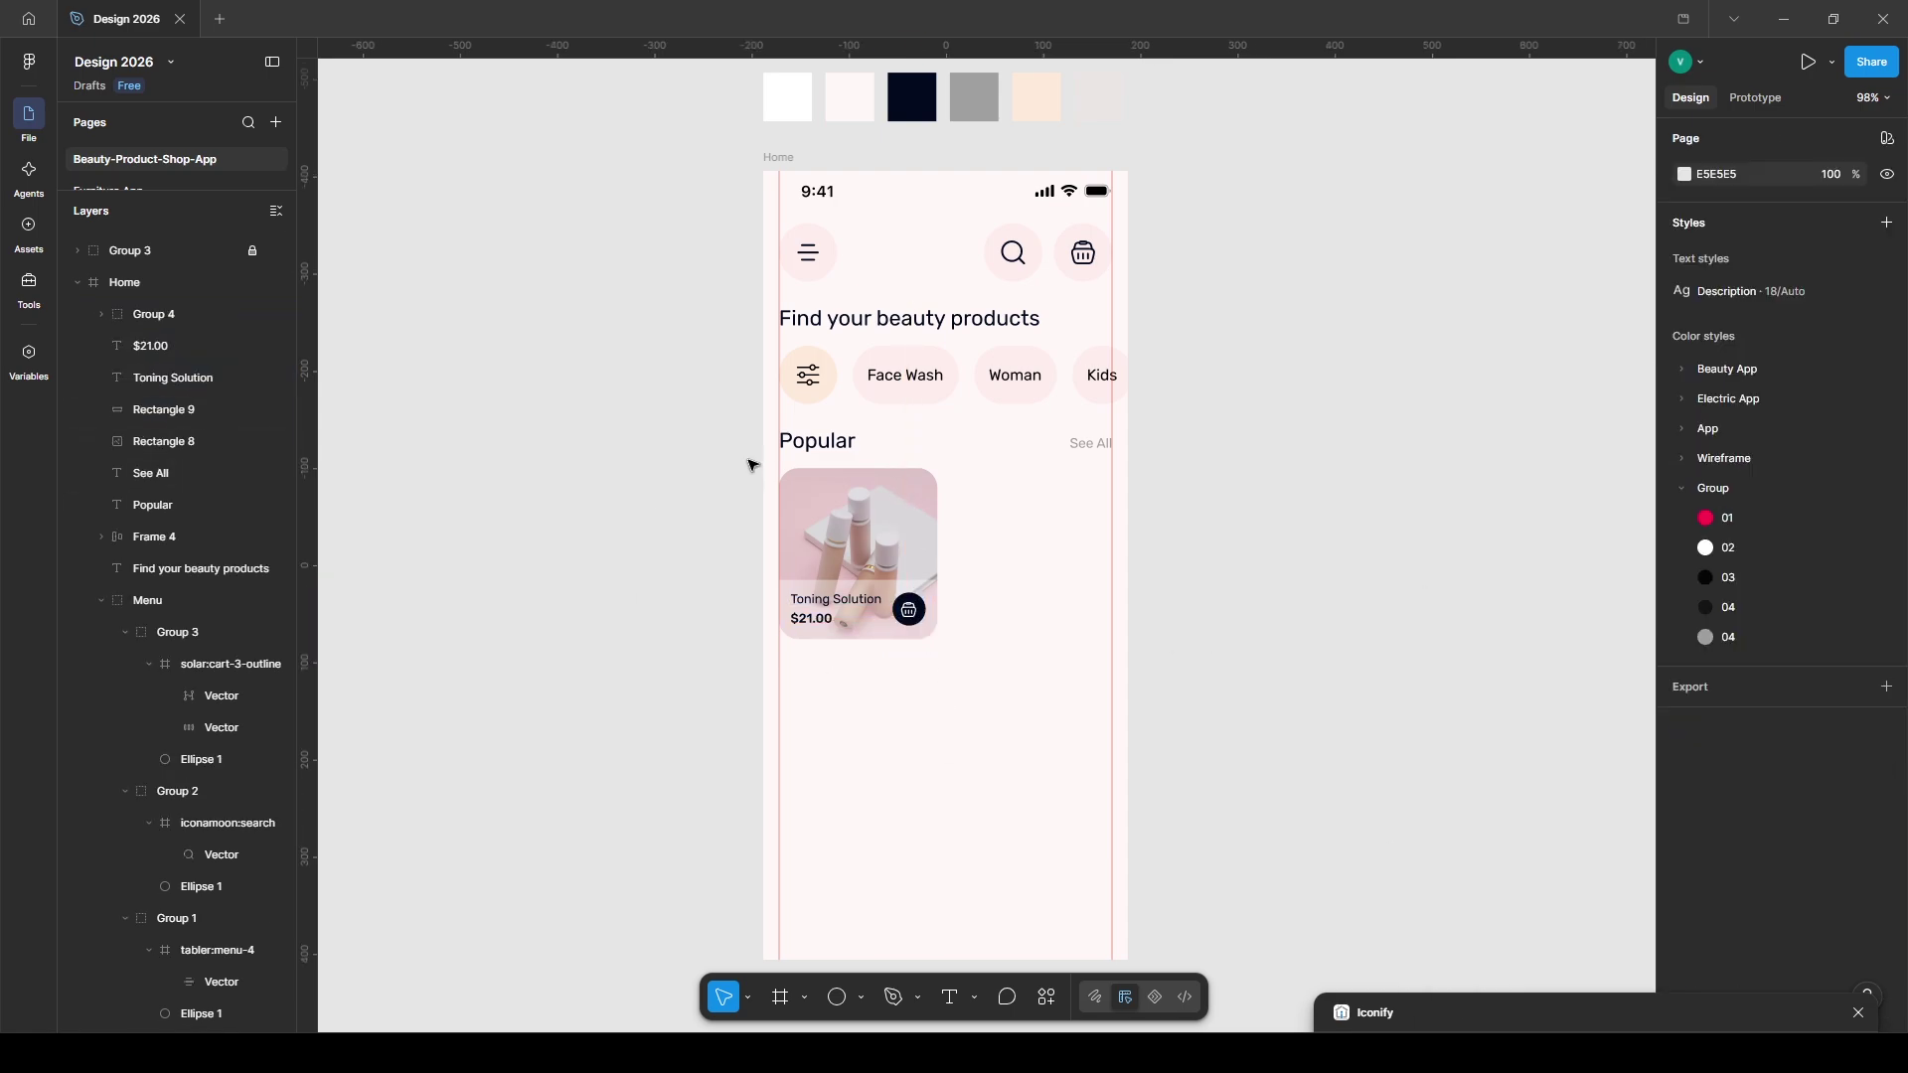
{"action": "left_click_drag", "start_coordinate": [749, 465], "coordinate": [1010, 669]}
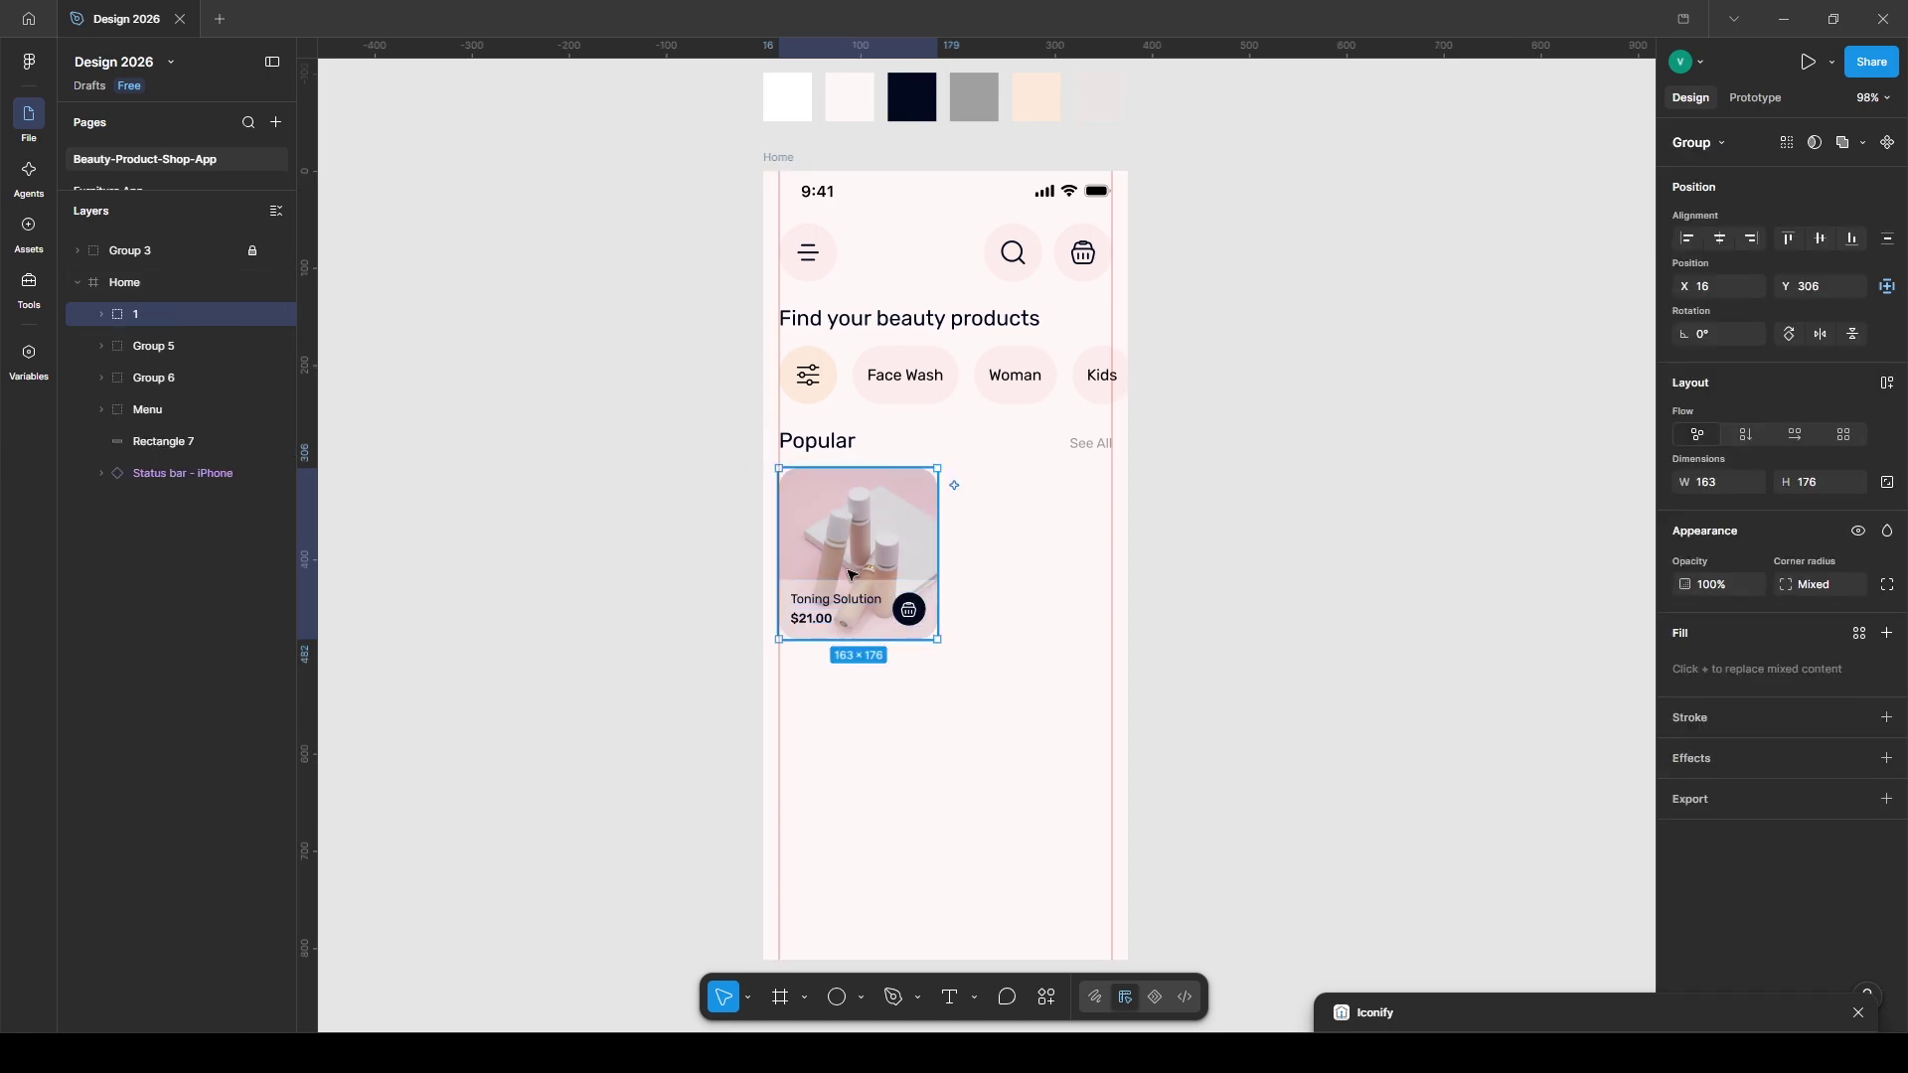
- Duplicate the card to the right and make it 'Skin Recovery' priced $28.75
{"action": "left_click_drag", "start_coordinate": [850, 570], "coordinate": [1003, 552]}
{"action": "double_click", "coordinate": [1002, 552]}
{"action": "left_click", "coordinate": [1005, 601]}
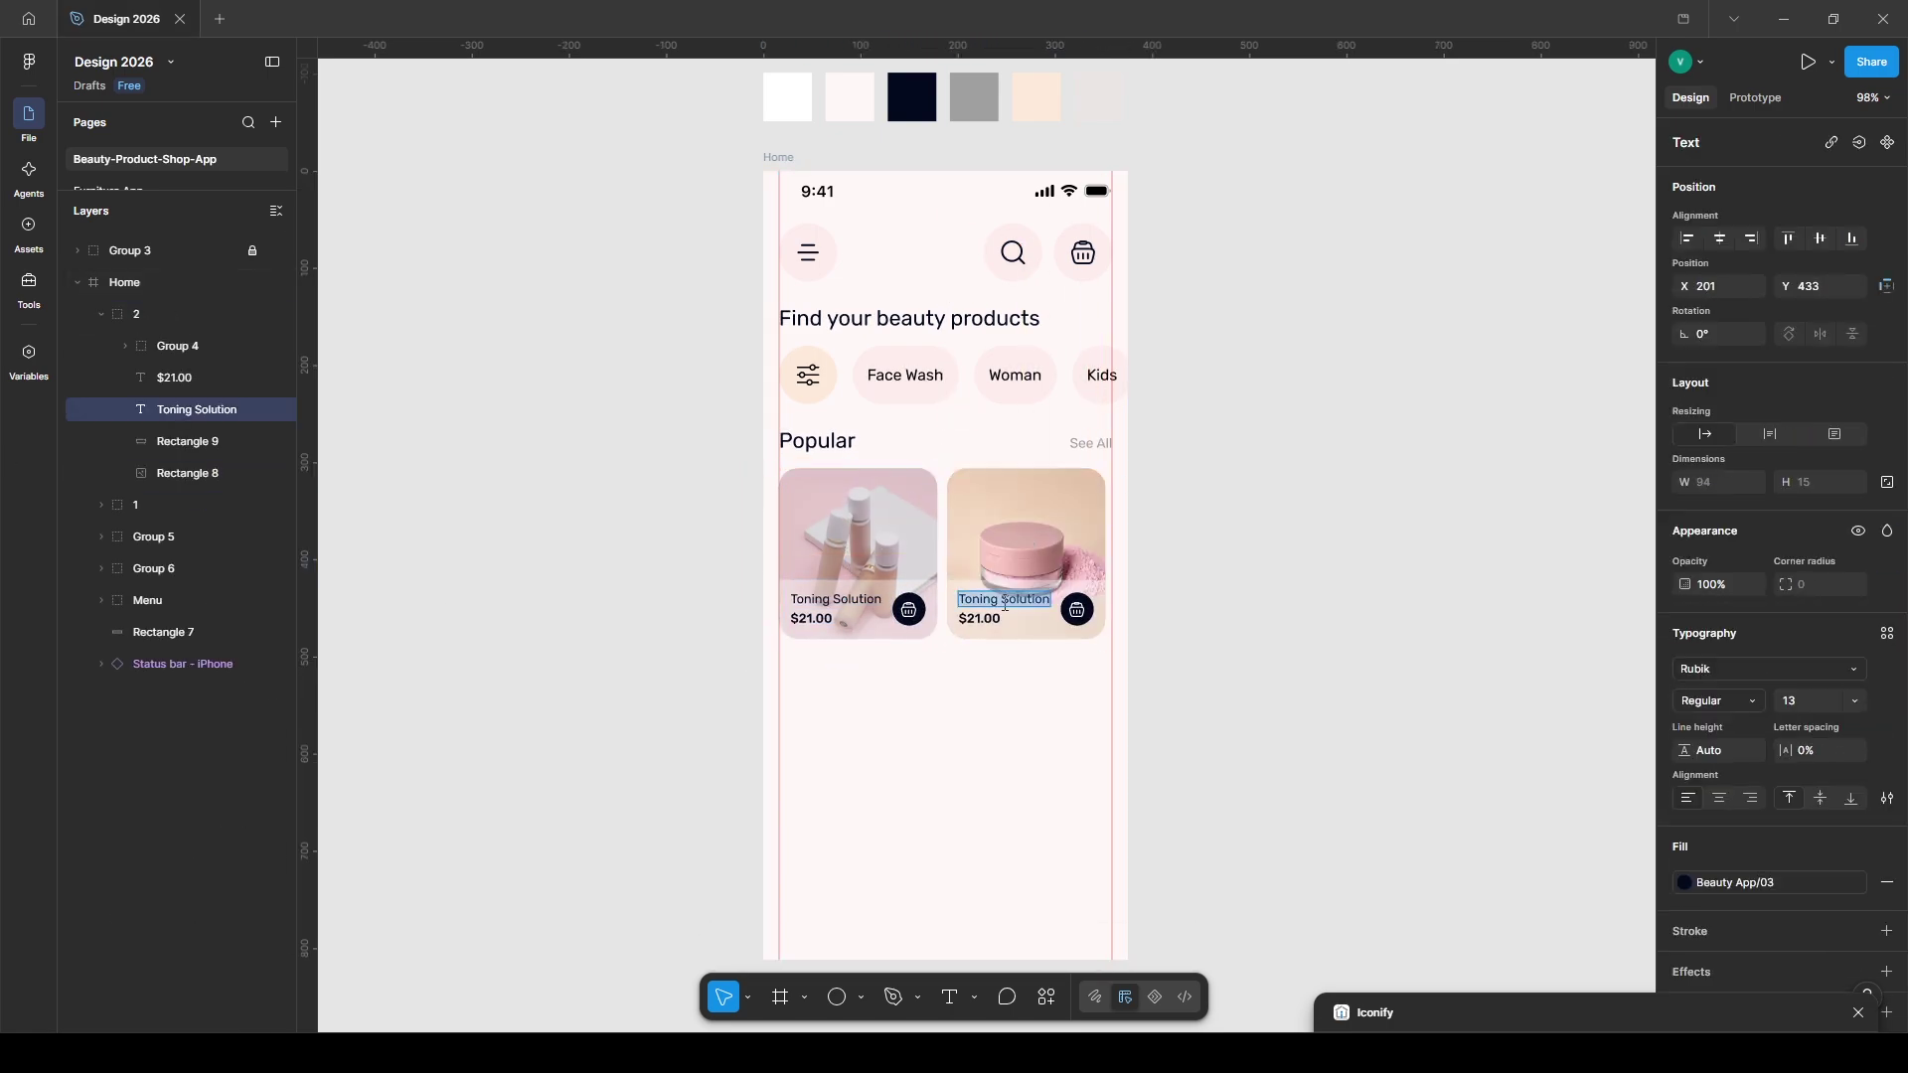
{"action": "type", "text": "Skin Recovery"}
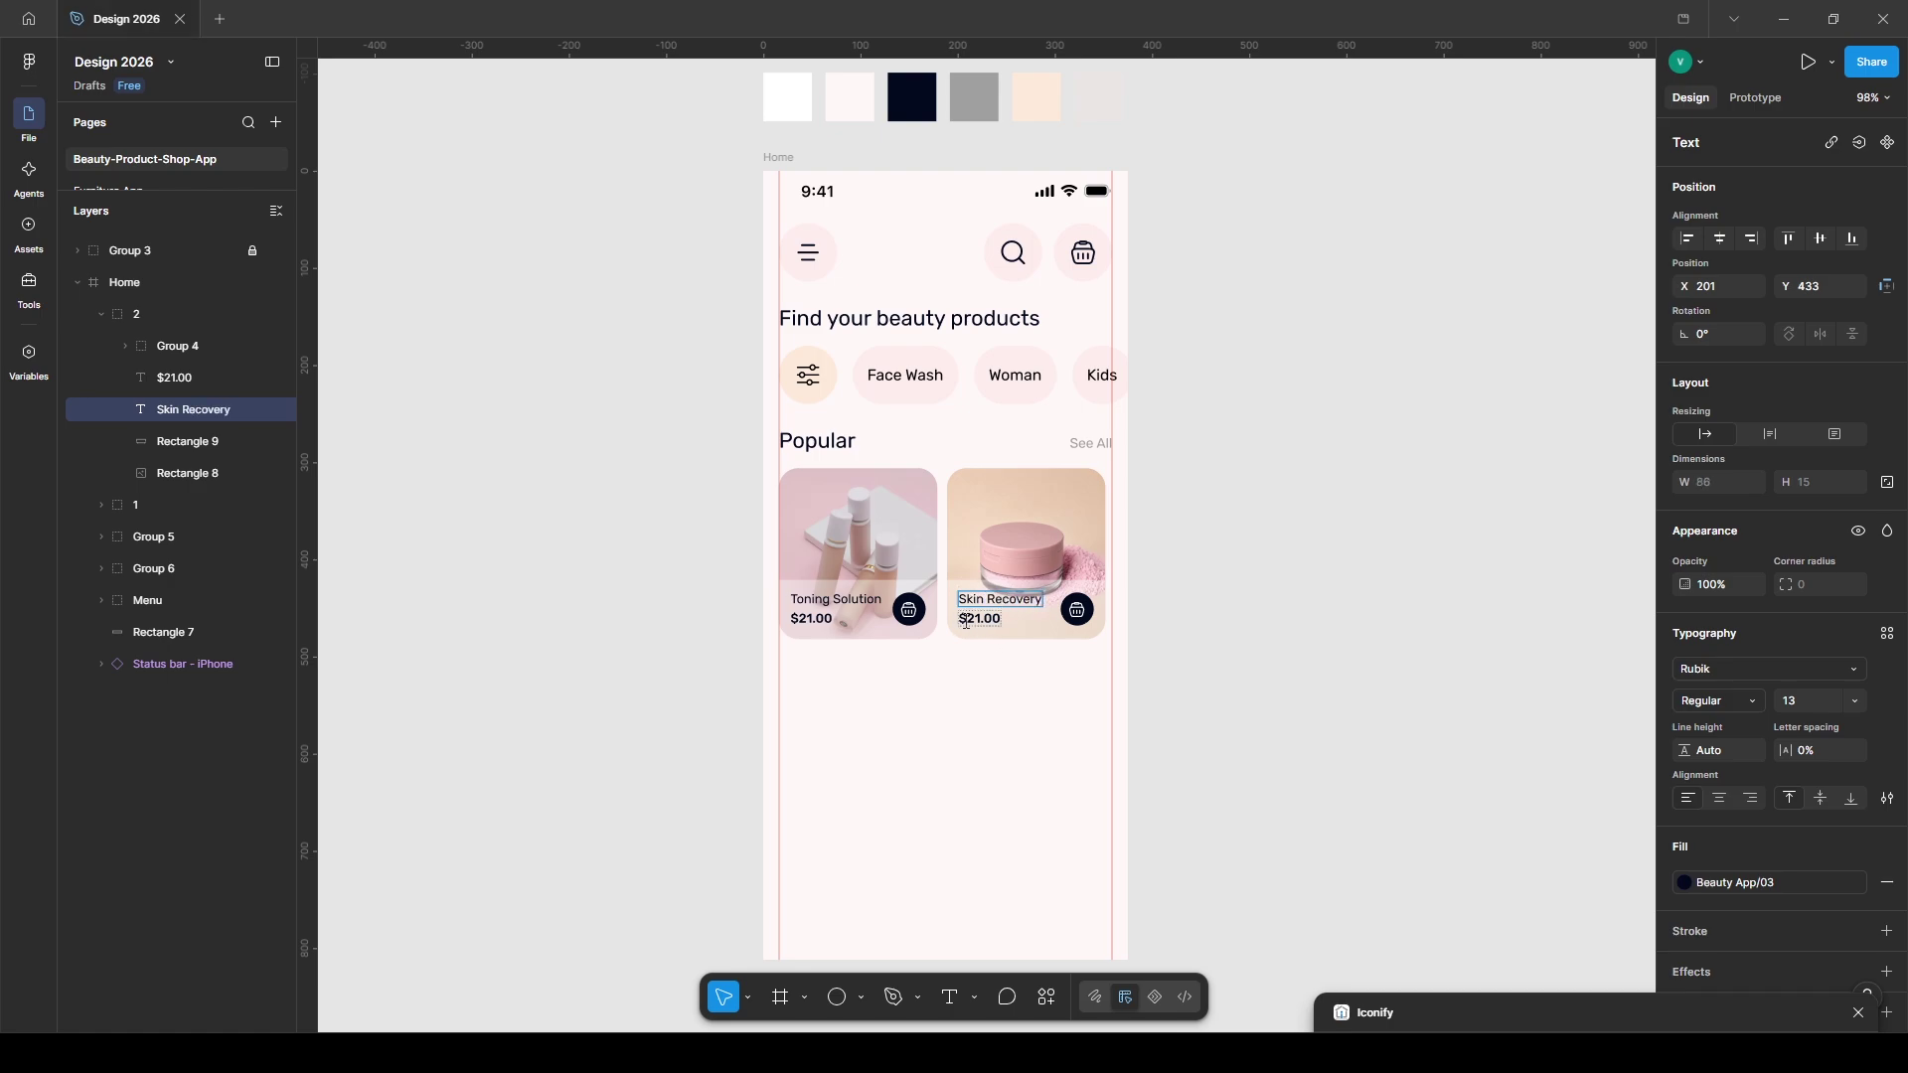
{"action": "double_click", "coordinate": [982, 619]}
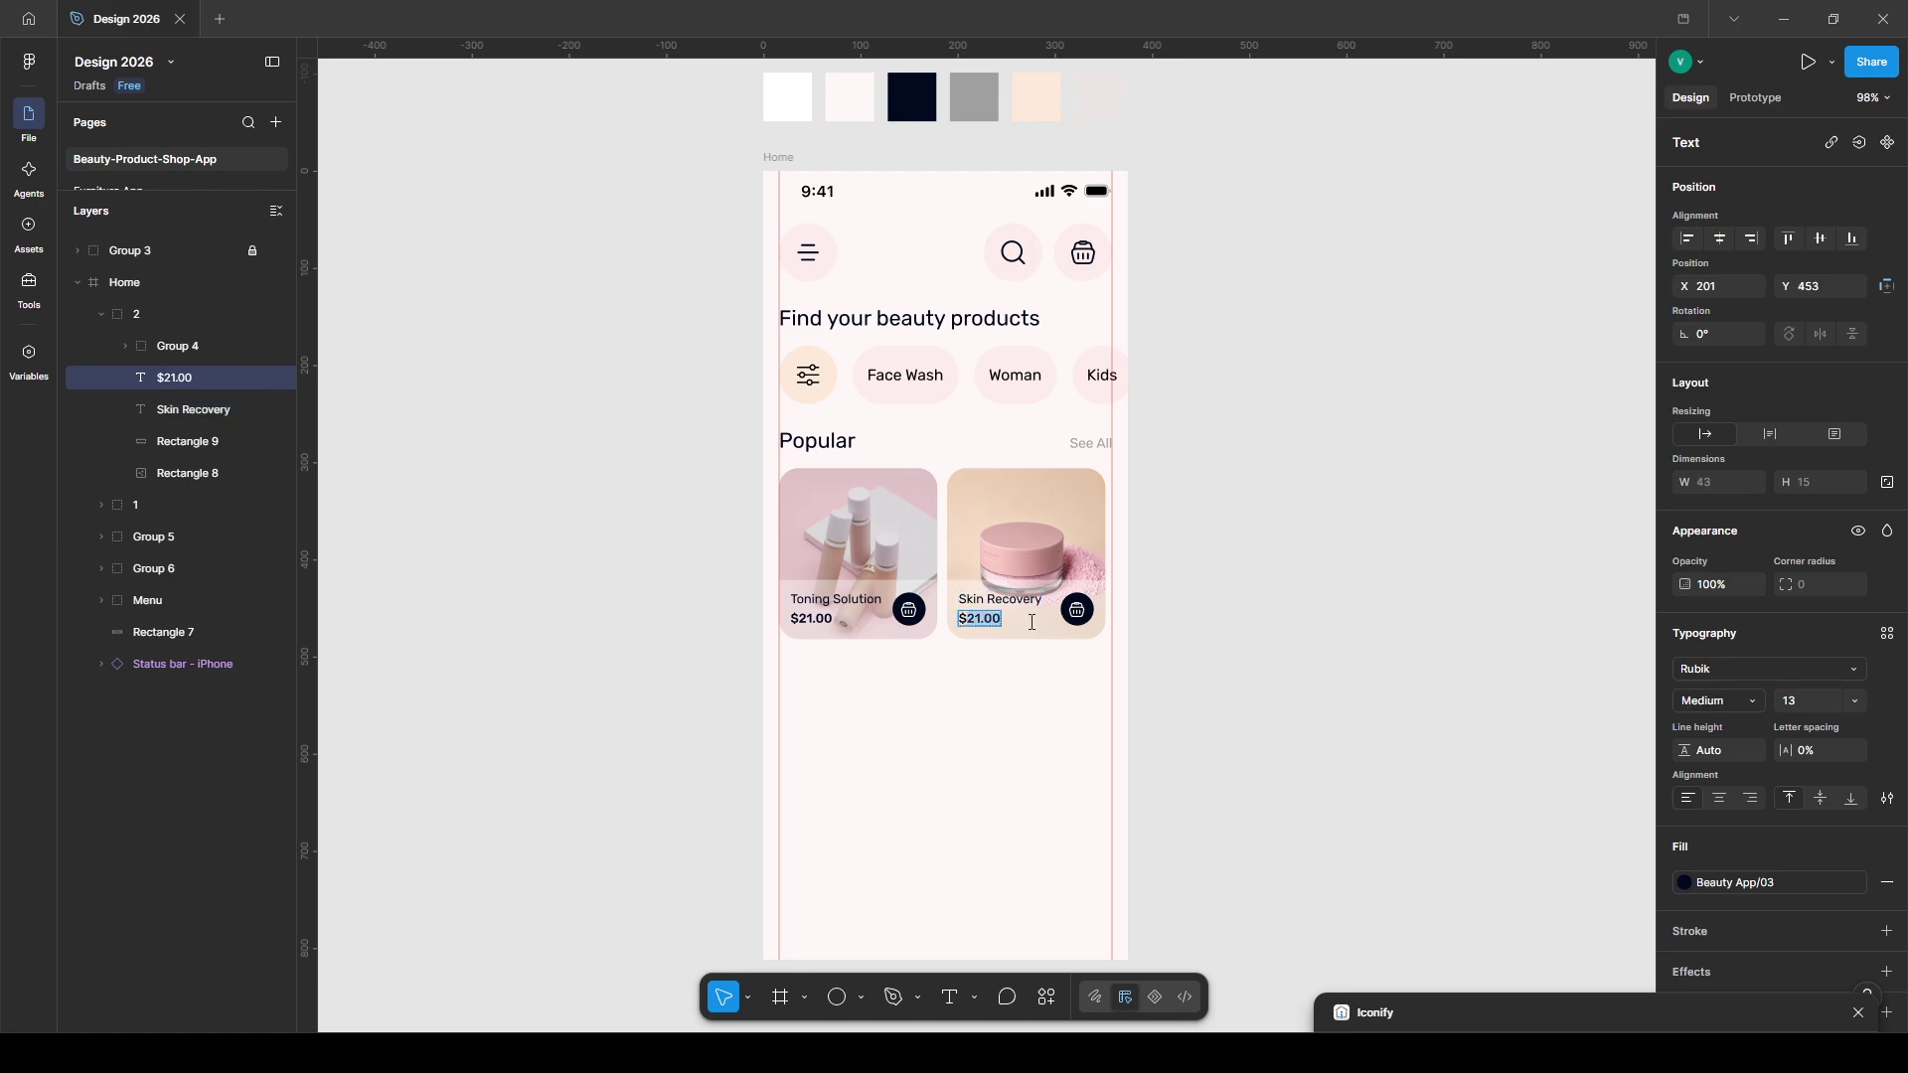
{"action": "type", "text": "5"}
{"action": "key", "text": "Escape"}
{"action": "key", "text": "Escape"}
- Add a third card copy further to the right
{"action": "key", "text": "ctrl+d"}
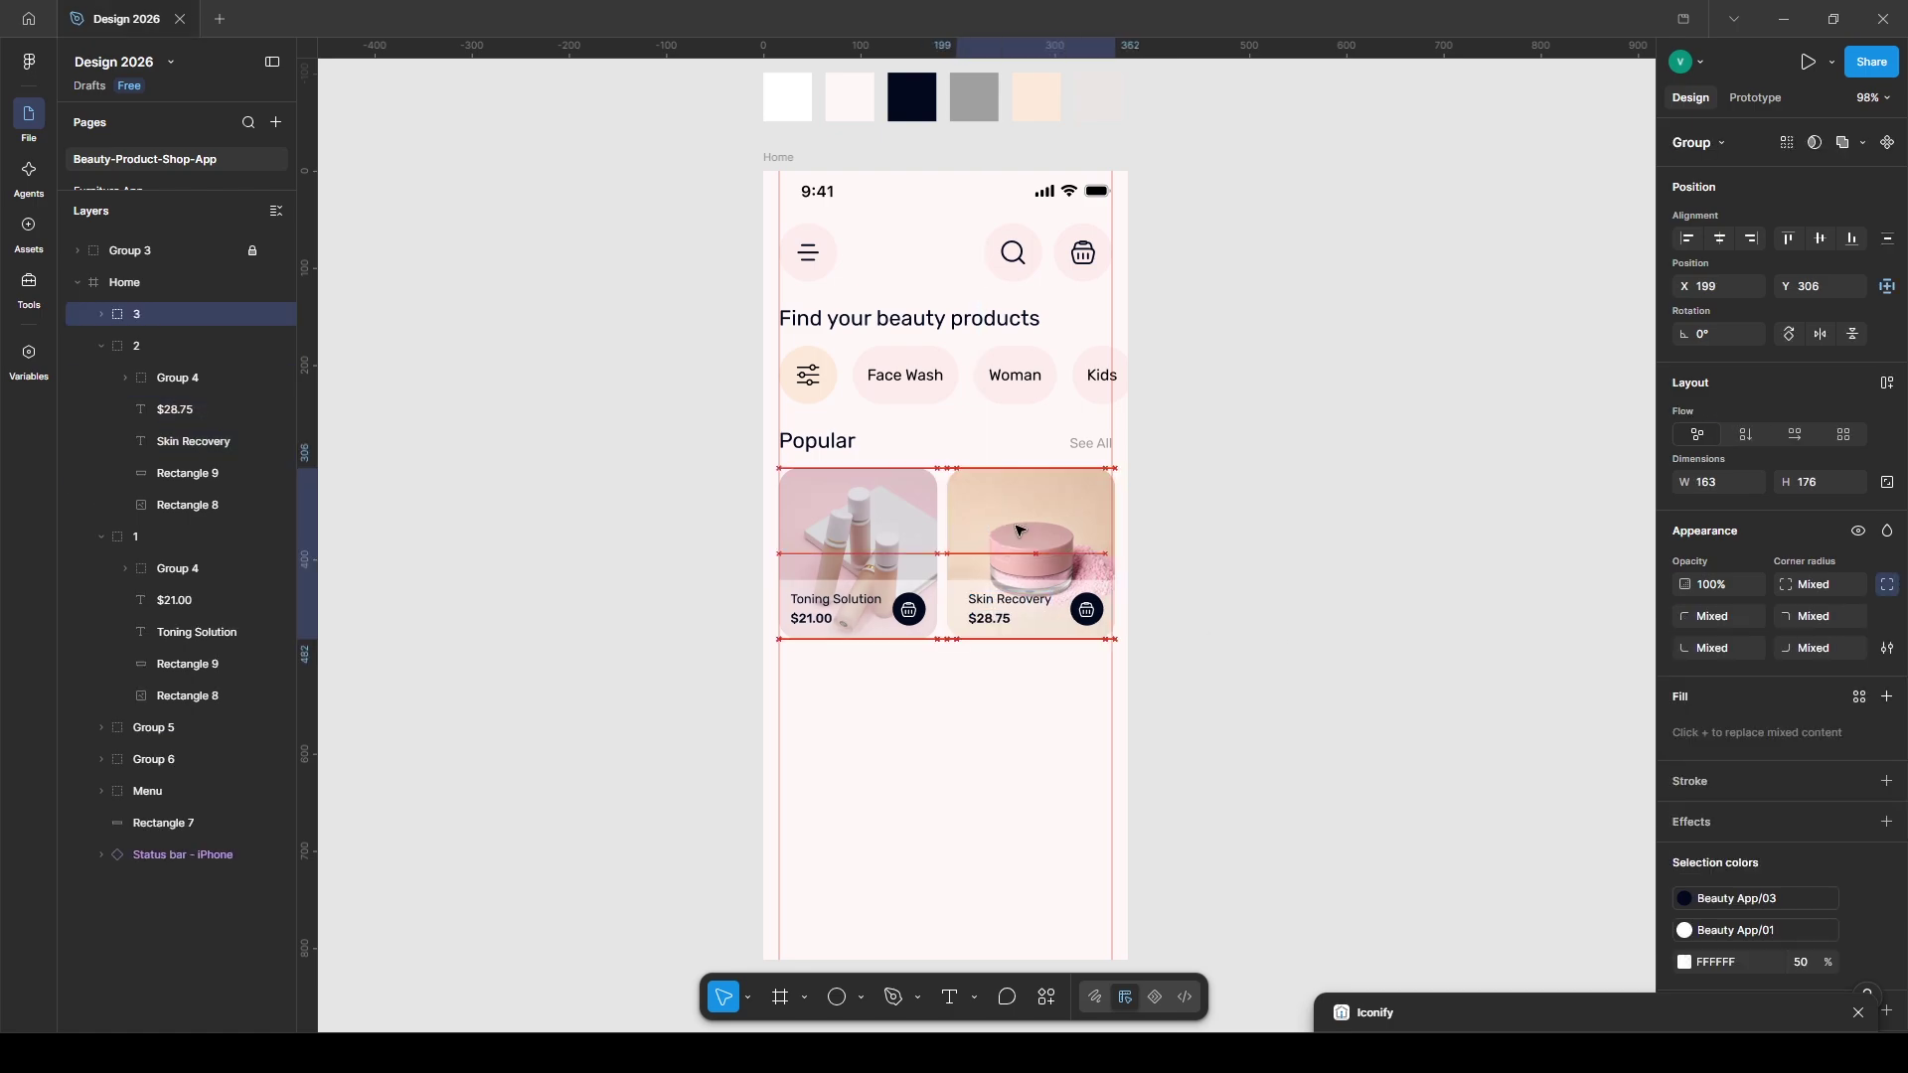
{"action": "left_click_drag", "start_coordinate": [958, 501], "coordinate": [1125, 501]}
{"action": "left_click", "coordinate": [1125, 500]}
{"action": "key", "text": "shift+0"}
{"action": "left_click", "coordinate": [1256, 358]}
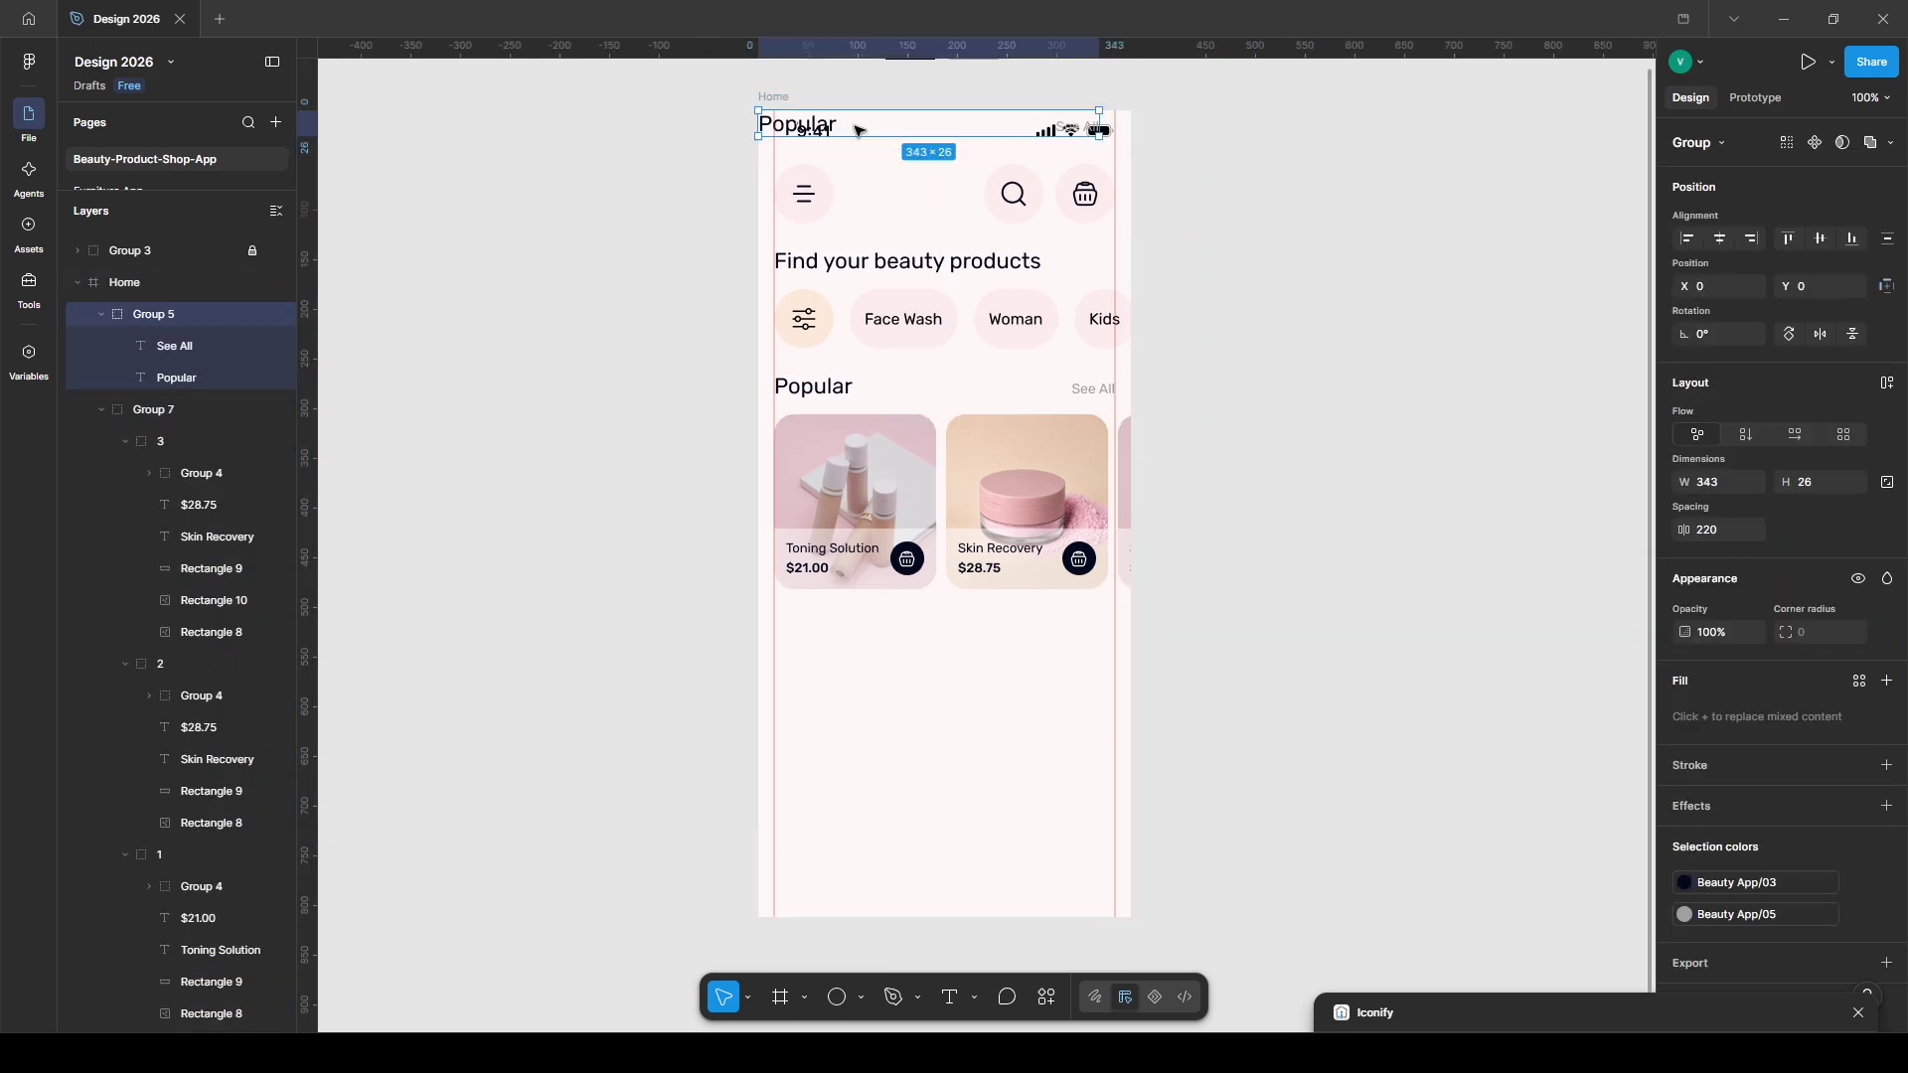
- Add a copied 'Recent products' heading below the cards and draw a wide box beneath it
{"action": "left_click_drag", "start_coordinate": [859, 130], "coordinate": [859, 632]}
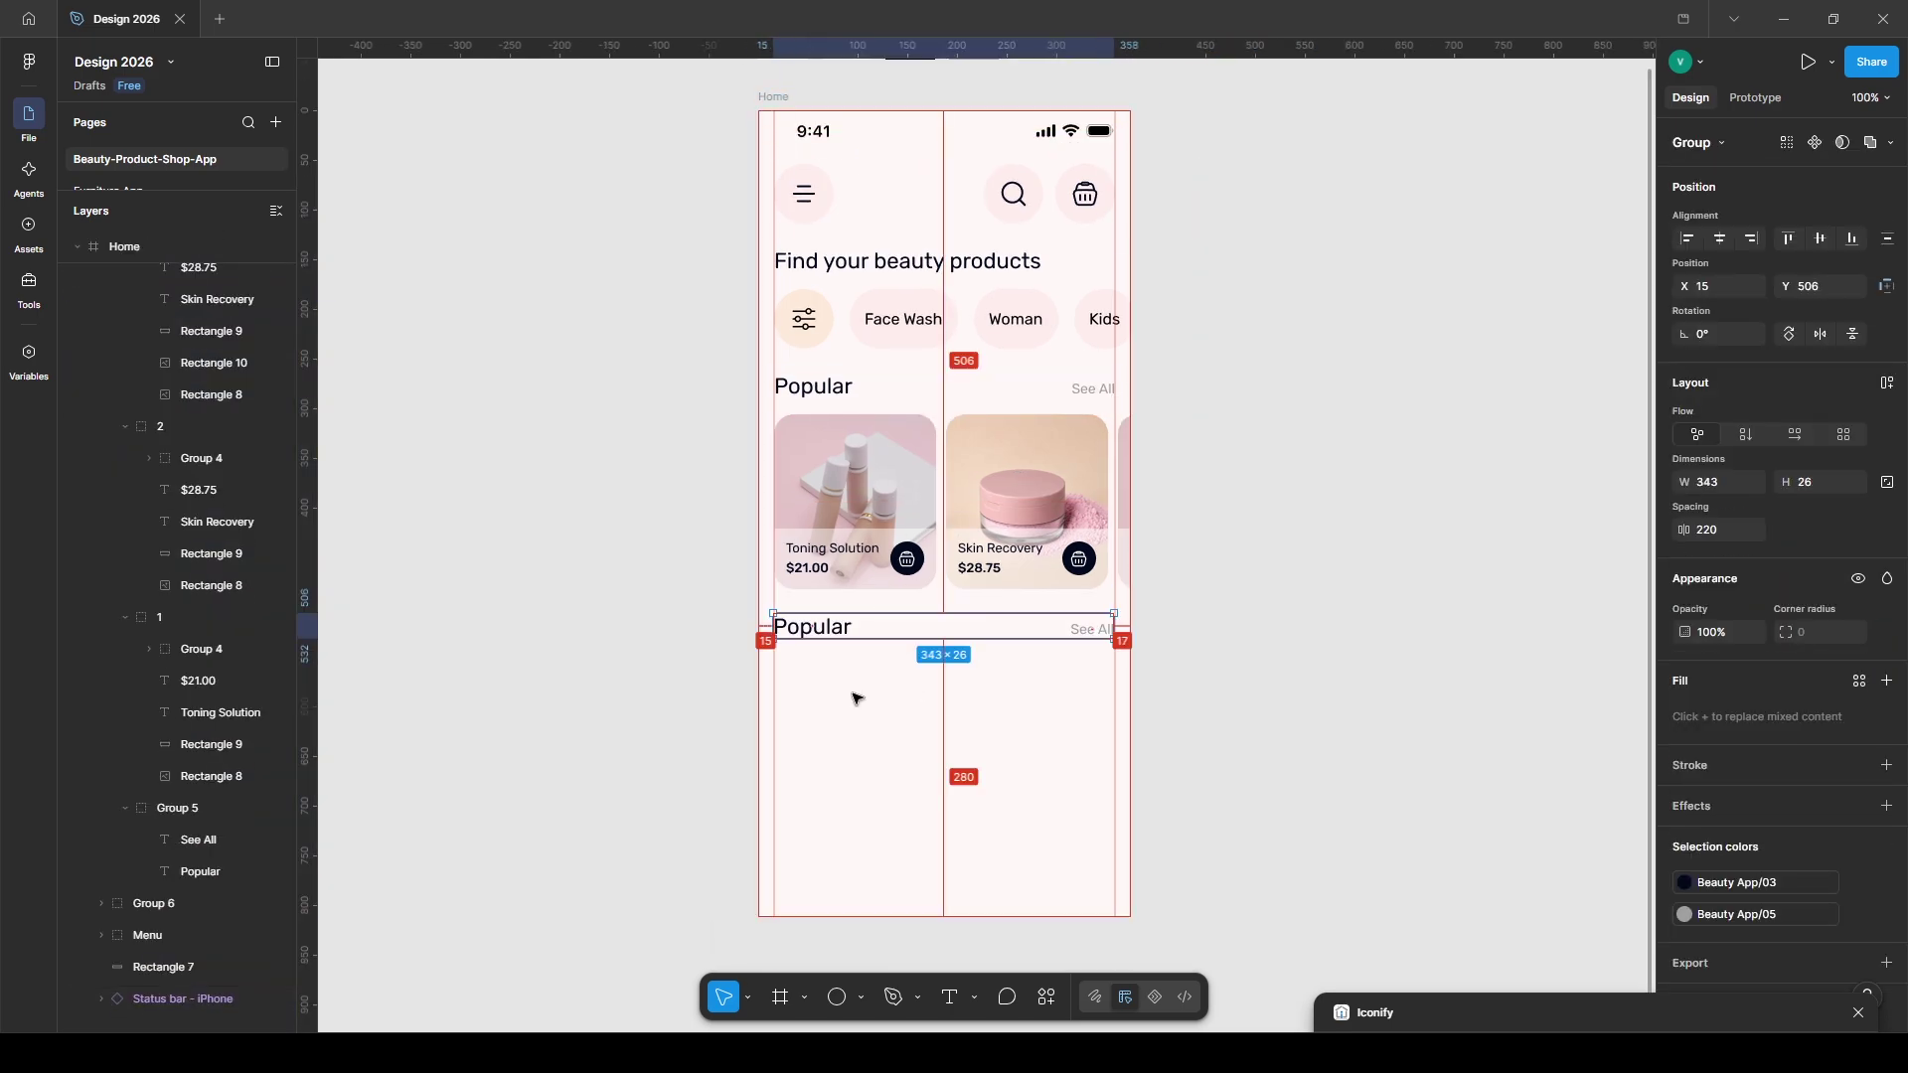
{"action": "double_click", "coordinate": [831, 628]}
{"action": "type", "text": "Recent products"}
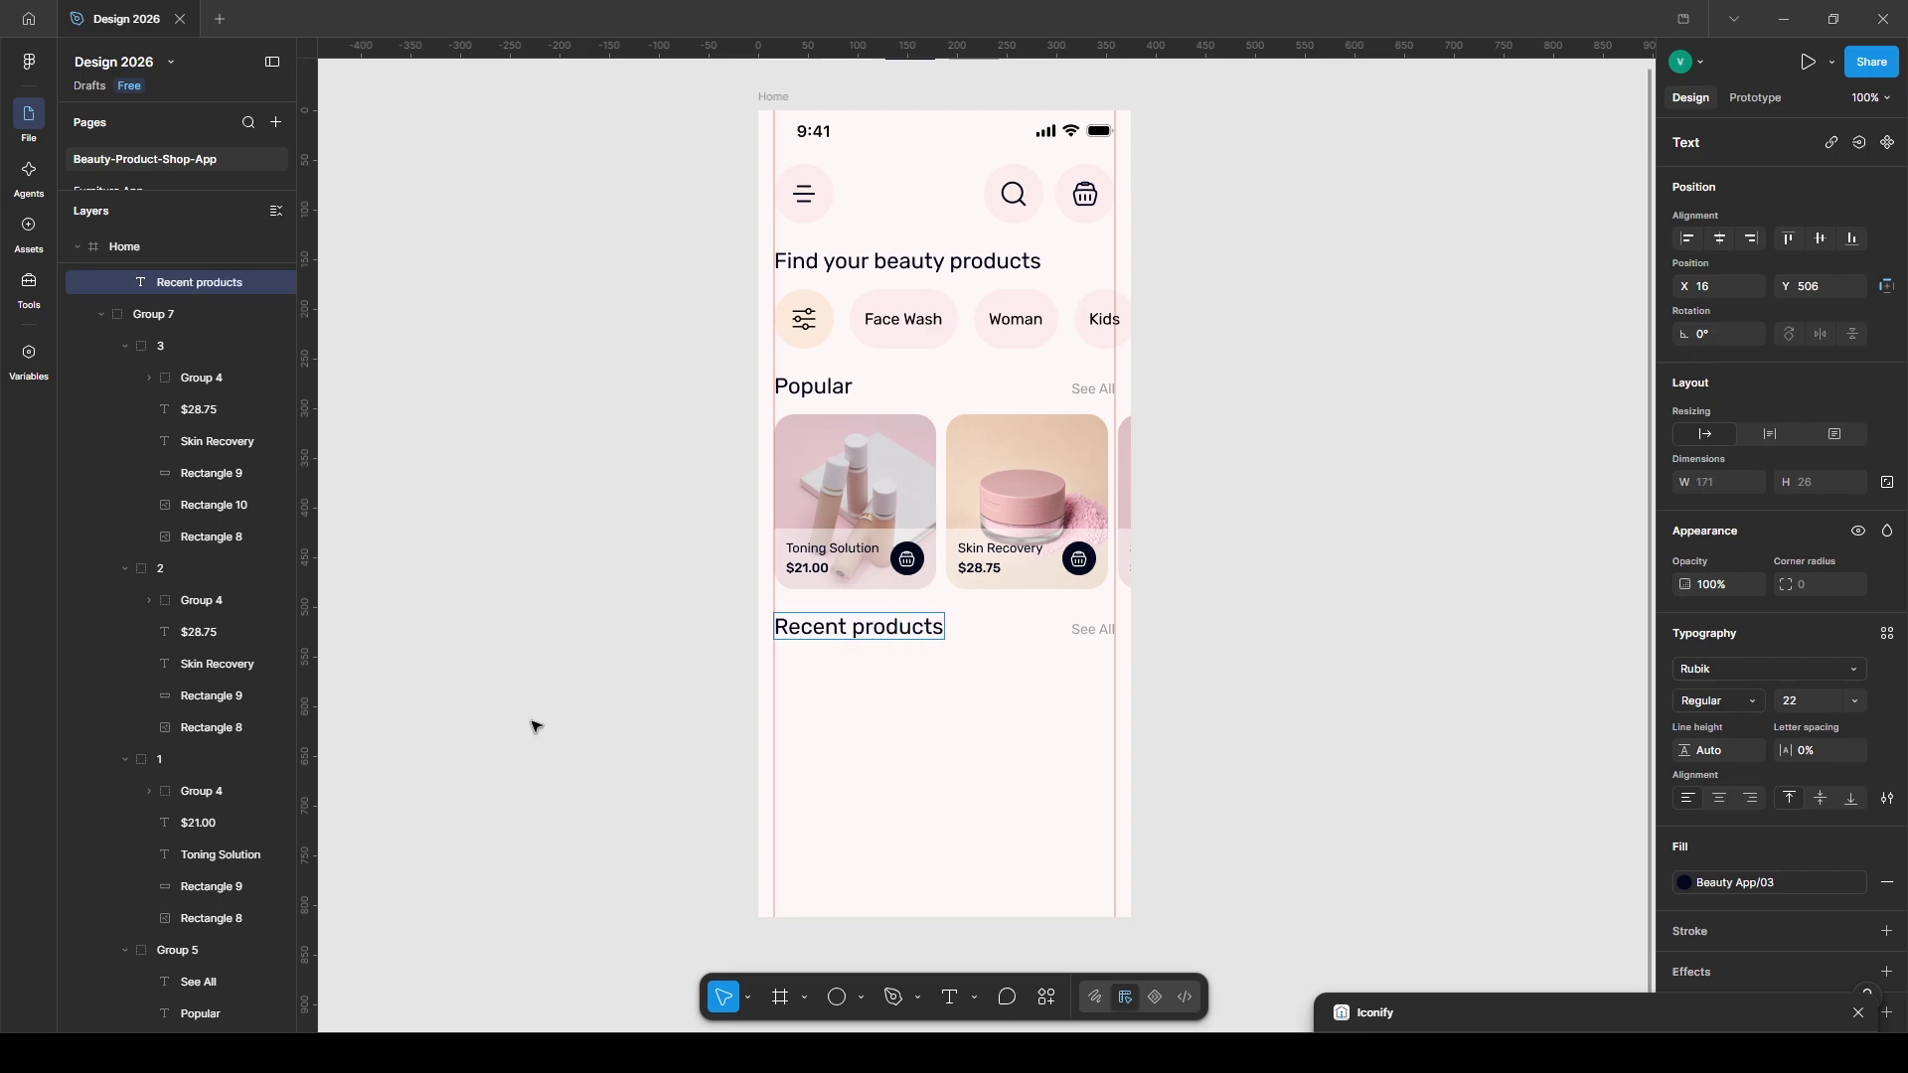
{"action": "key", "text": "Escape"}
{"action": "key", "text": "r"}
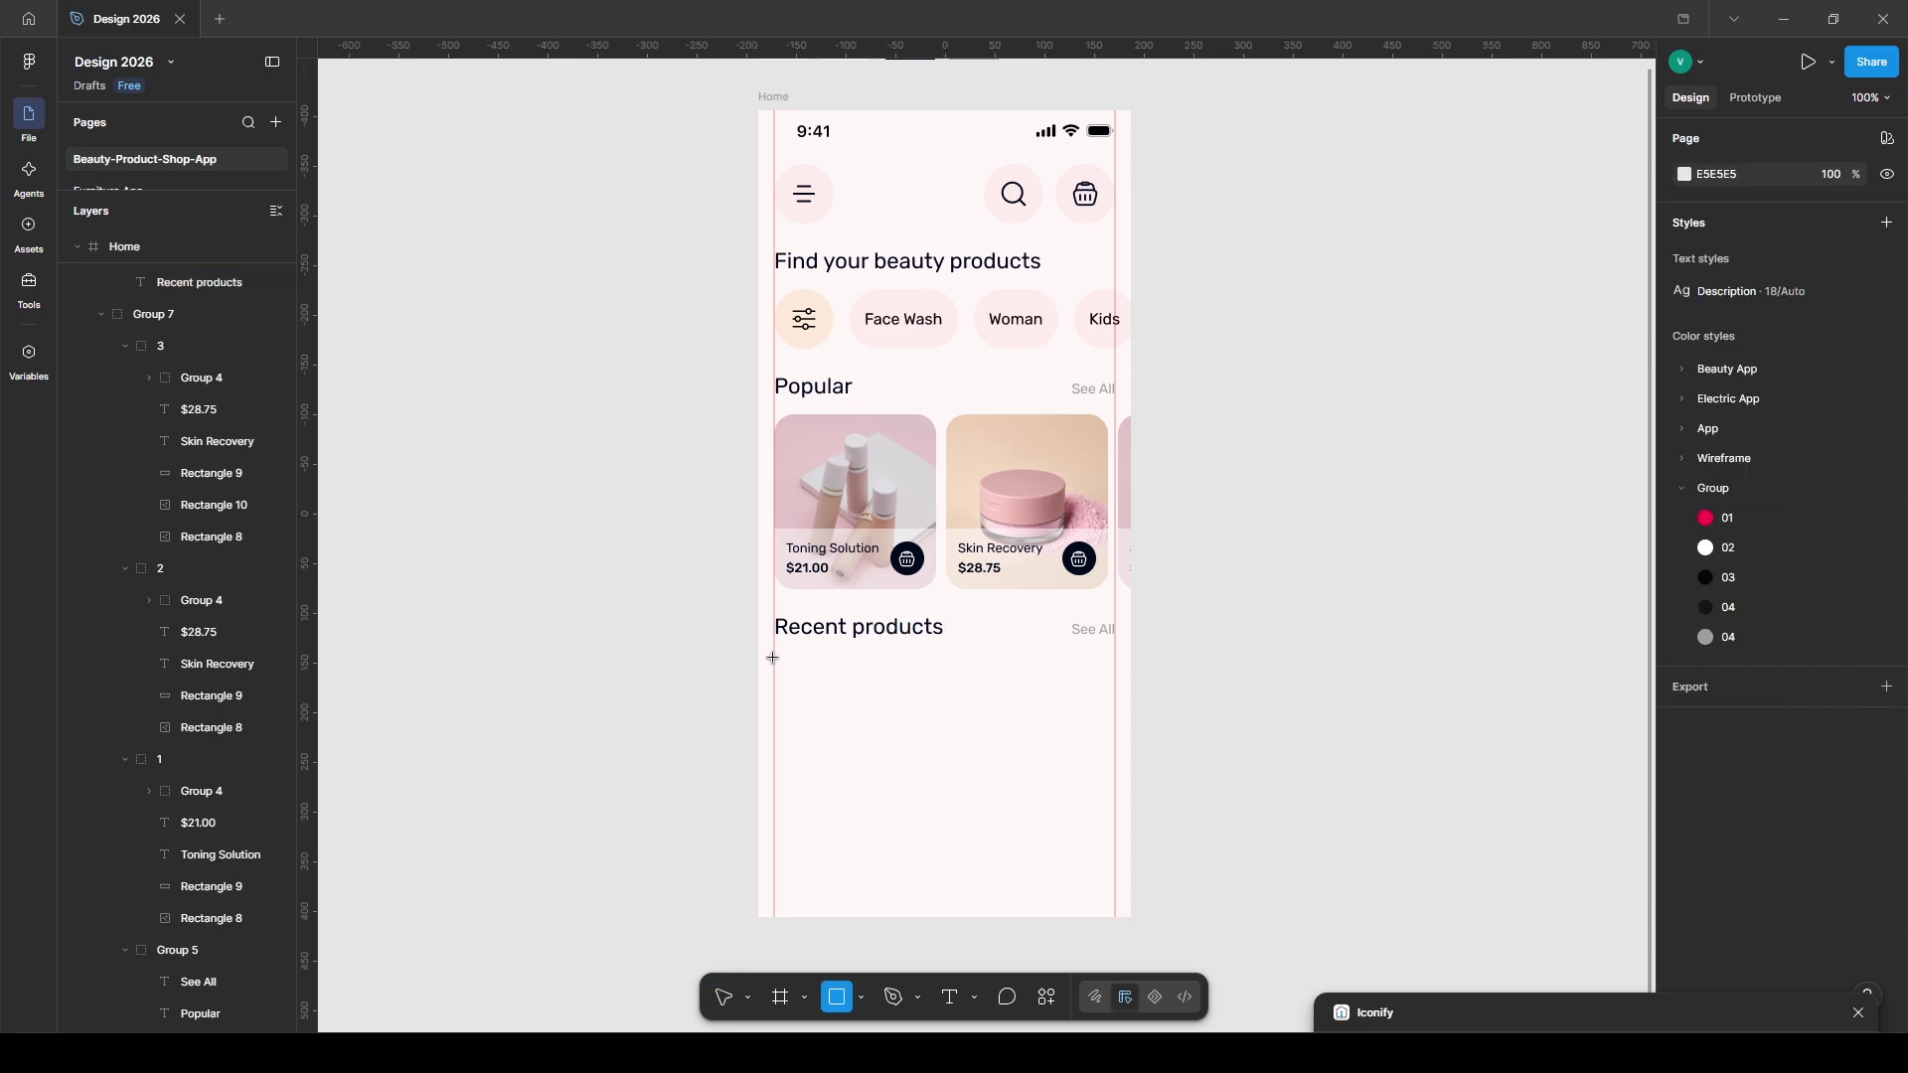
{"action": "left_click_drag", "start_coordinate": [1115, 774], "coordinate": [774, 655]}
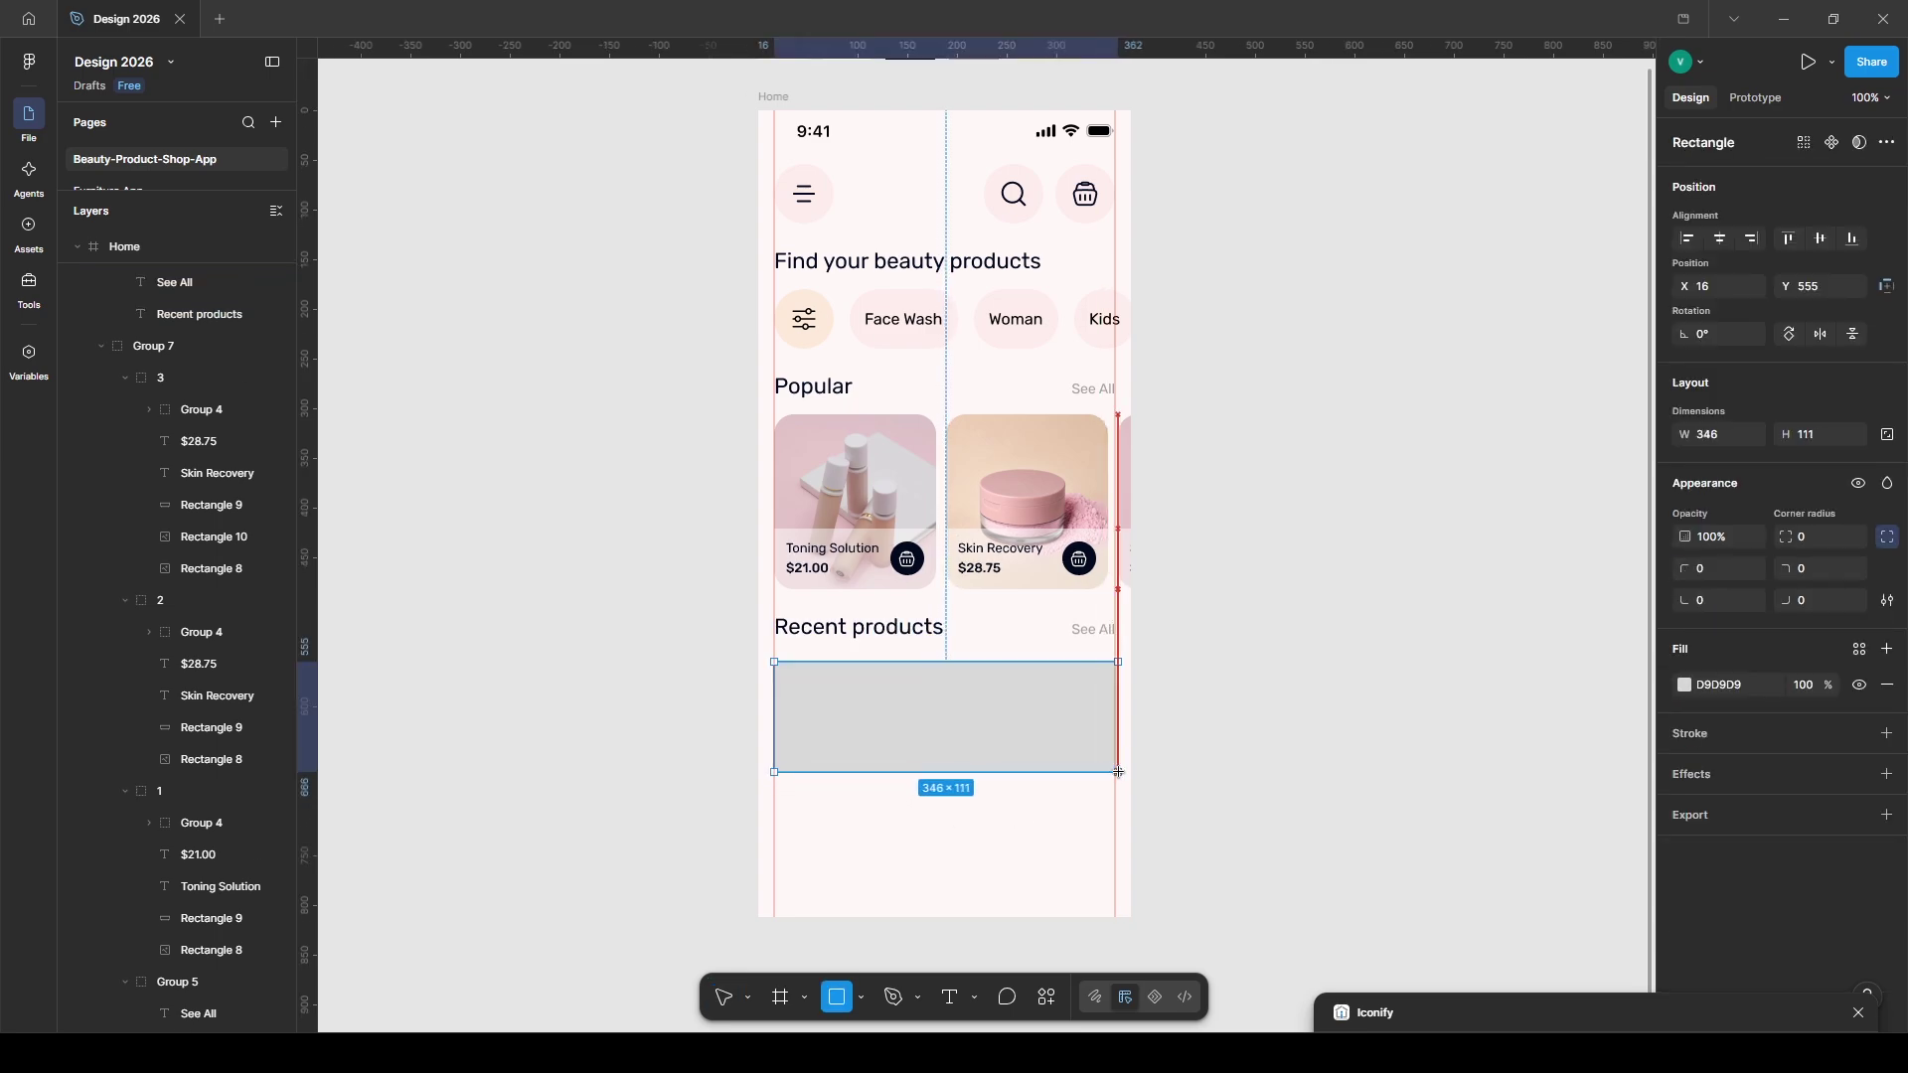
- Round the box's corners and give it a soft drop shadow (blur 6.6, about 10%)
{"action": "left_click", "coordinate": [1682, 686]}
{"action": "left_click", "coordinate": [1813, 538]}
{"action": "type", "text": "2"}
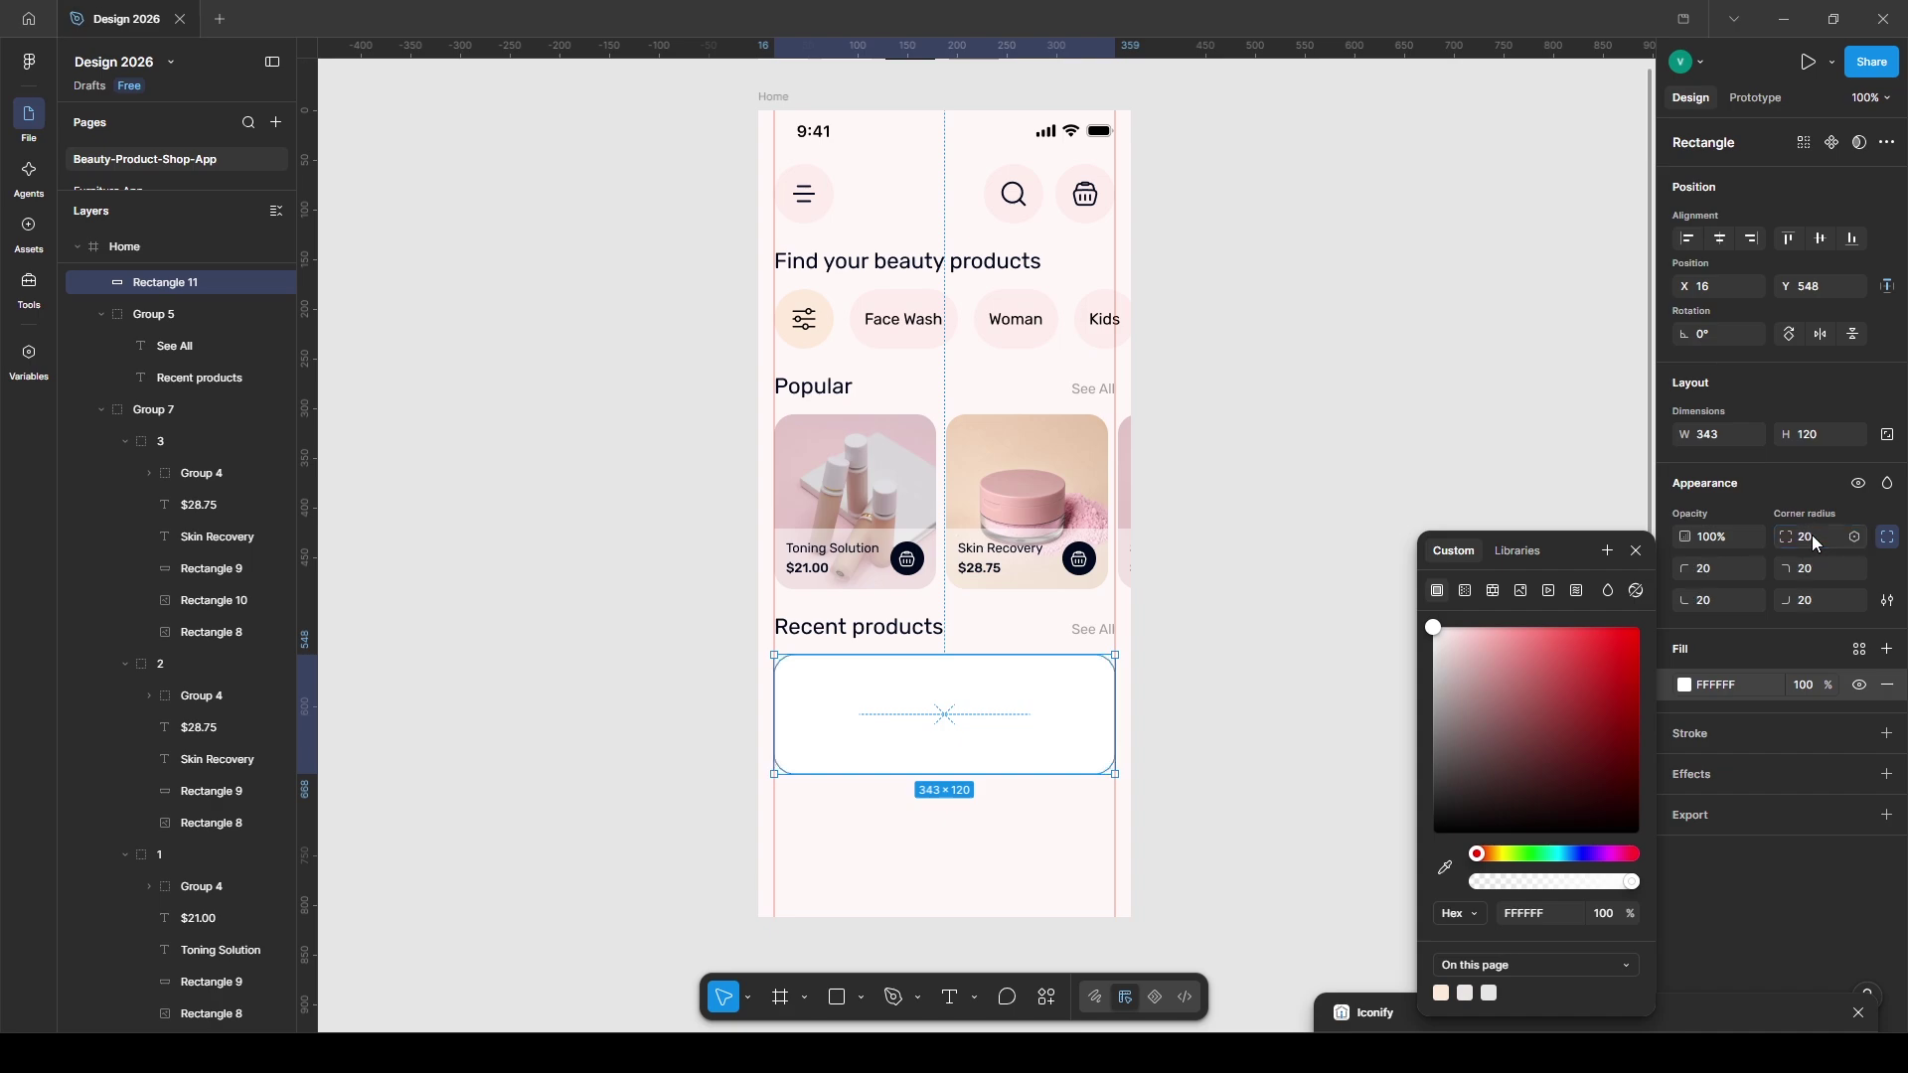
{"action": "key", "text": "Escape"}
{"action": "left_click", "coordinate": [1888, 774]}
{"action": "left_click", "coordinate": [1779, 806]}
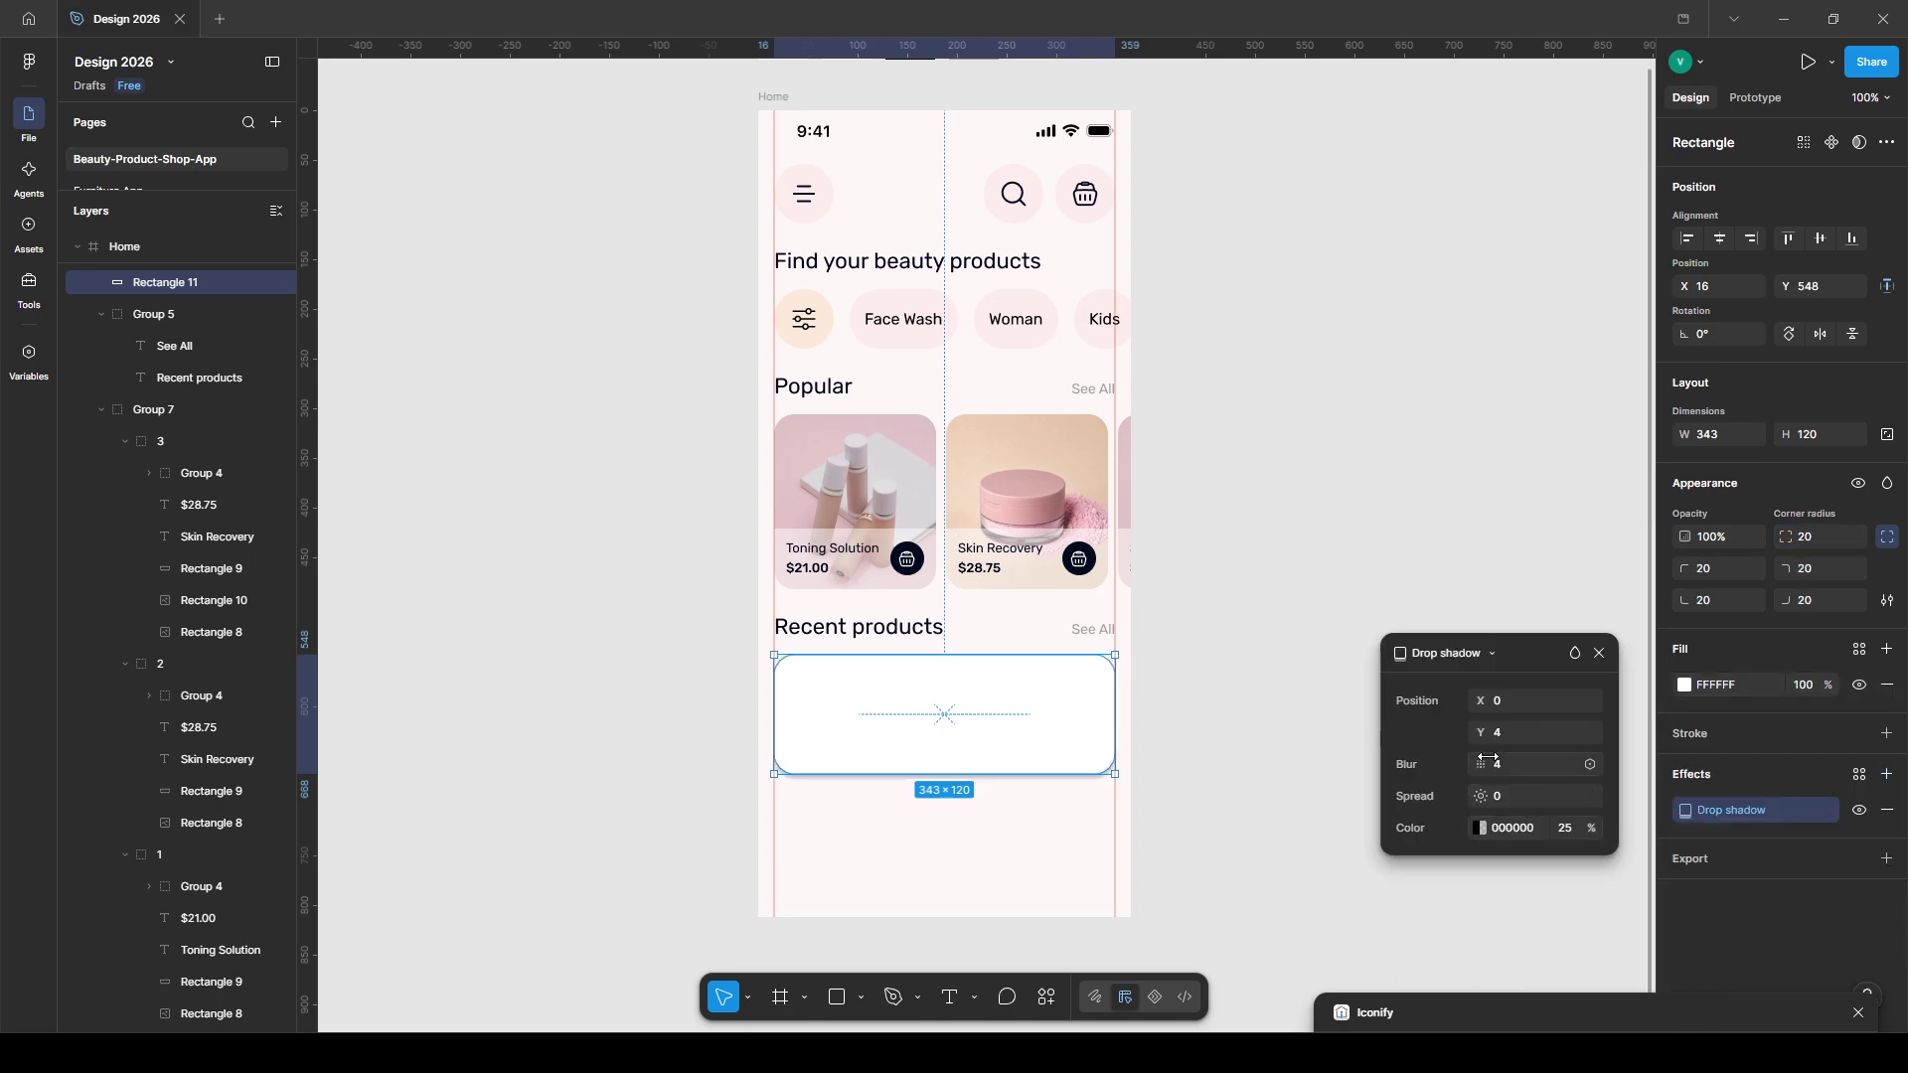
{"action": "left_click_drag", "start_coordinate": [1488, 764], "coordinate": [1536, 764]}
{"action": "left_click_drag", "start_coordinate": [1591, 829], "coordinate": [1556, 830]}
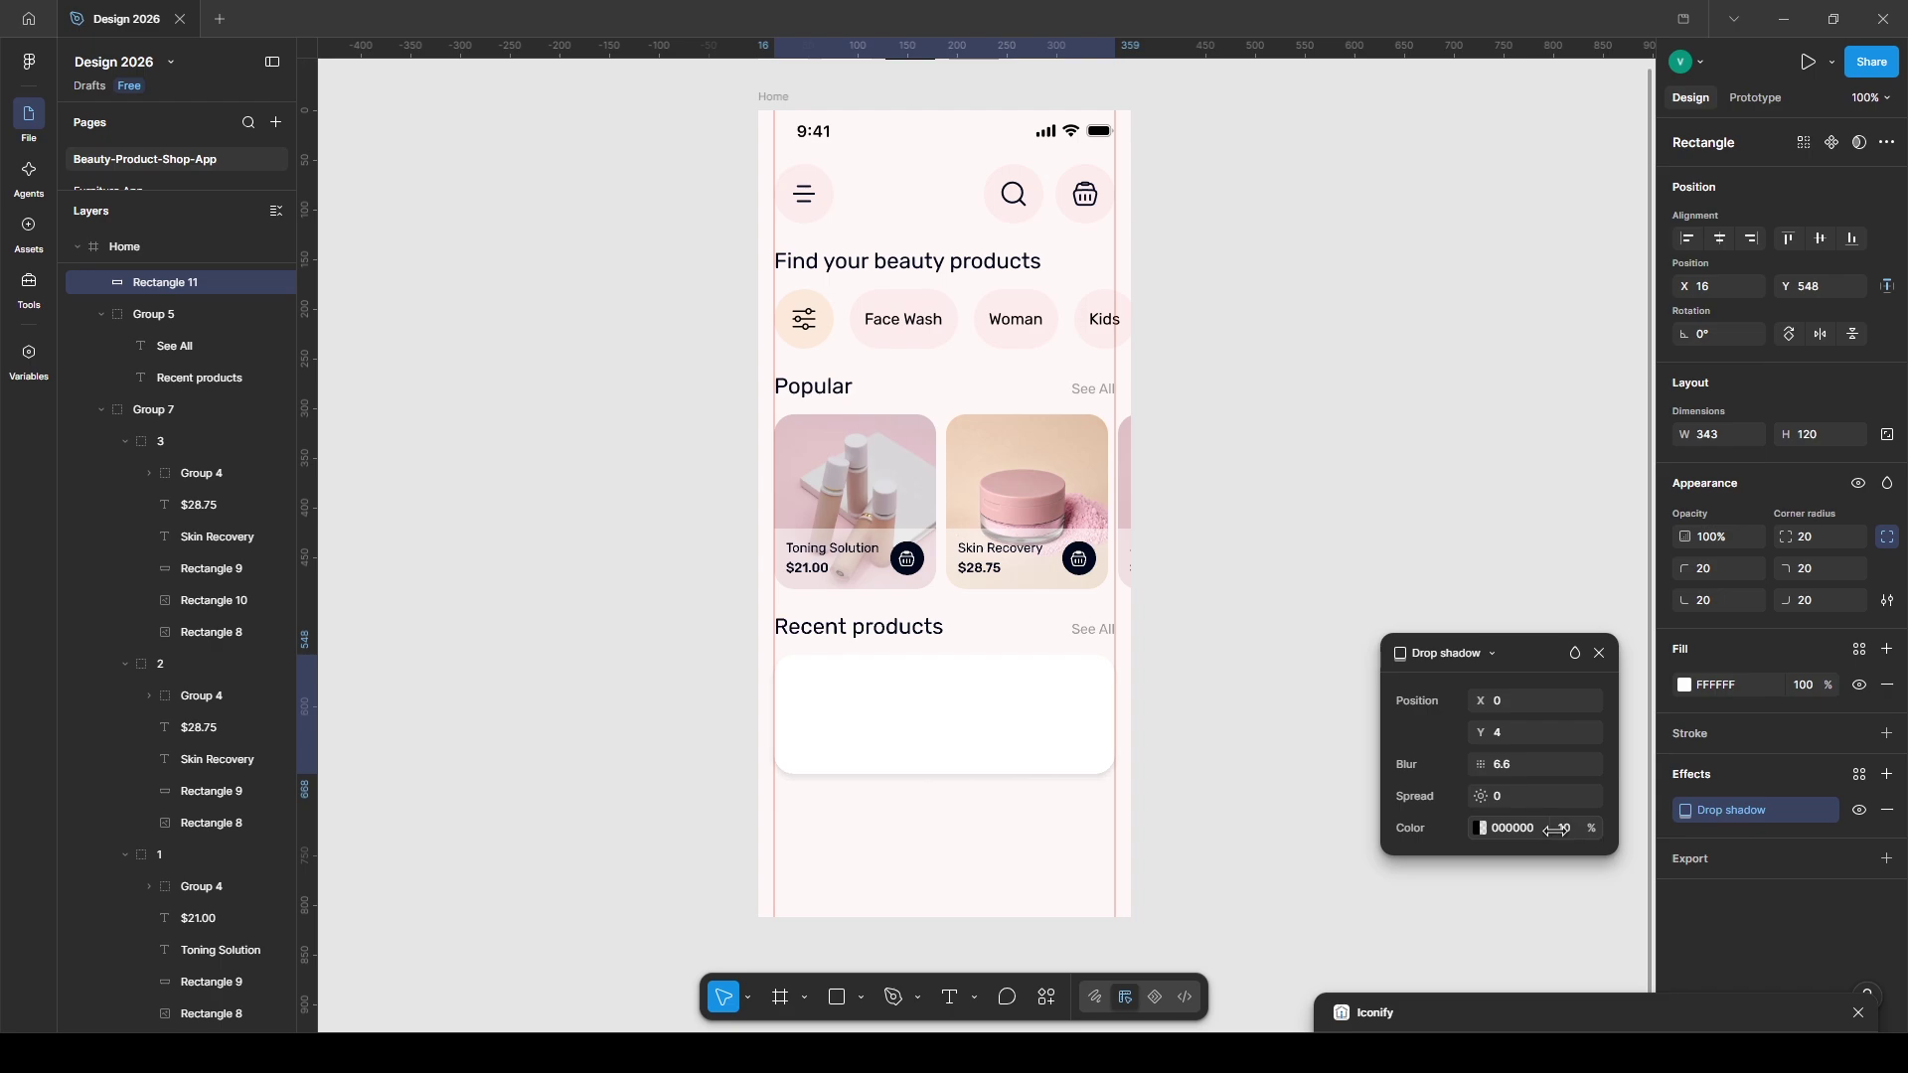
- Duplicate the box into a light grey E9E9E9 placeholder sized 110×100 at the card's left
{"action": "key", "text": "ctrl+d"}
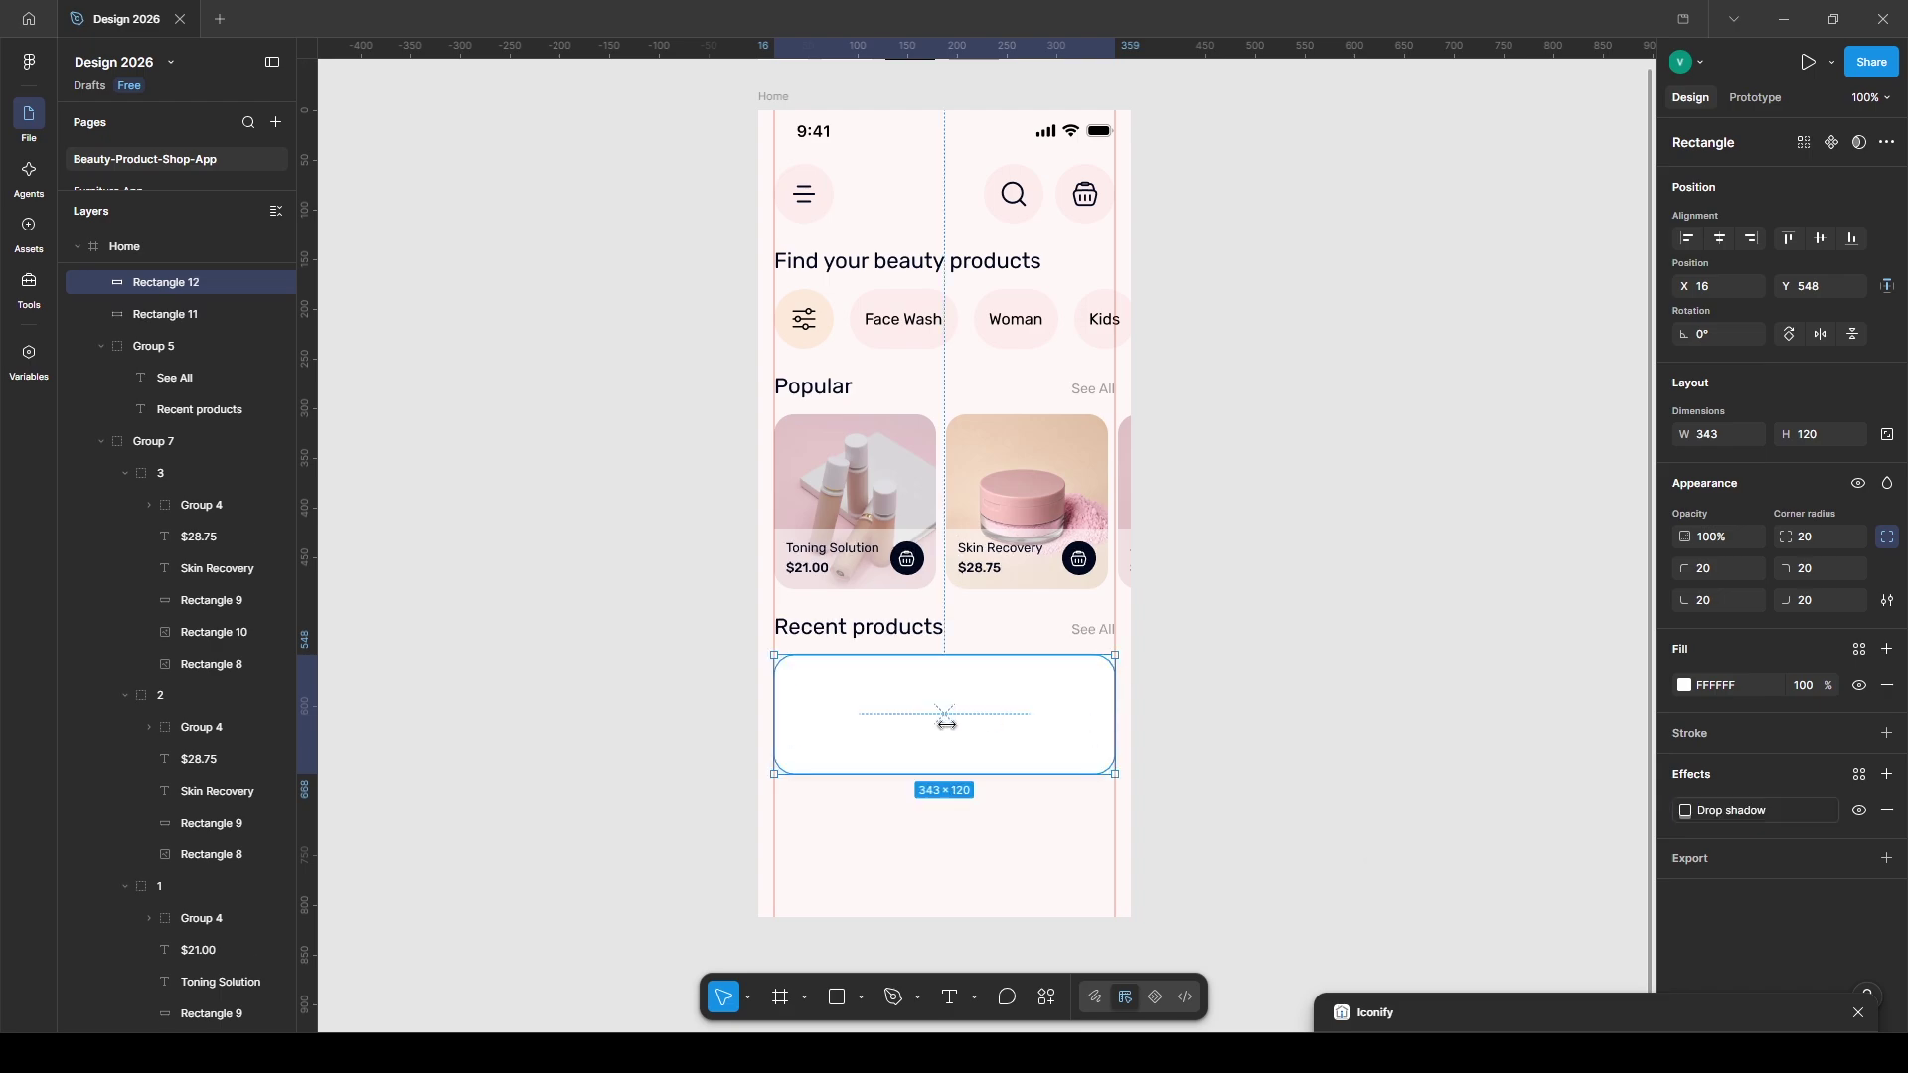
{"action": "left_click_drag", "start_coordinate": [1114, 725], "coordinate": [929, 724]}
{"action": "left_click", "coordinate": [1687, 686]}
{"action": "left_click_drag", "start_coordinate": [1443, 651], "coordinate": [1432, 645]}
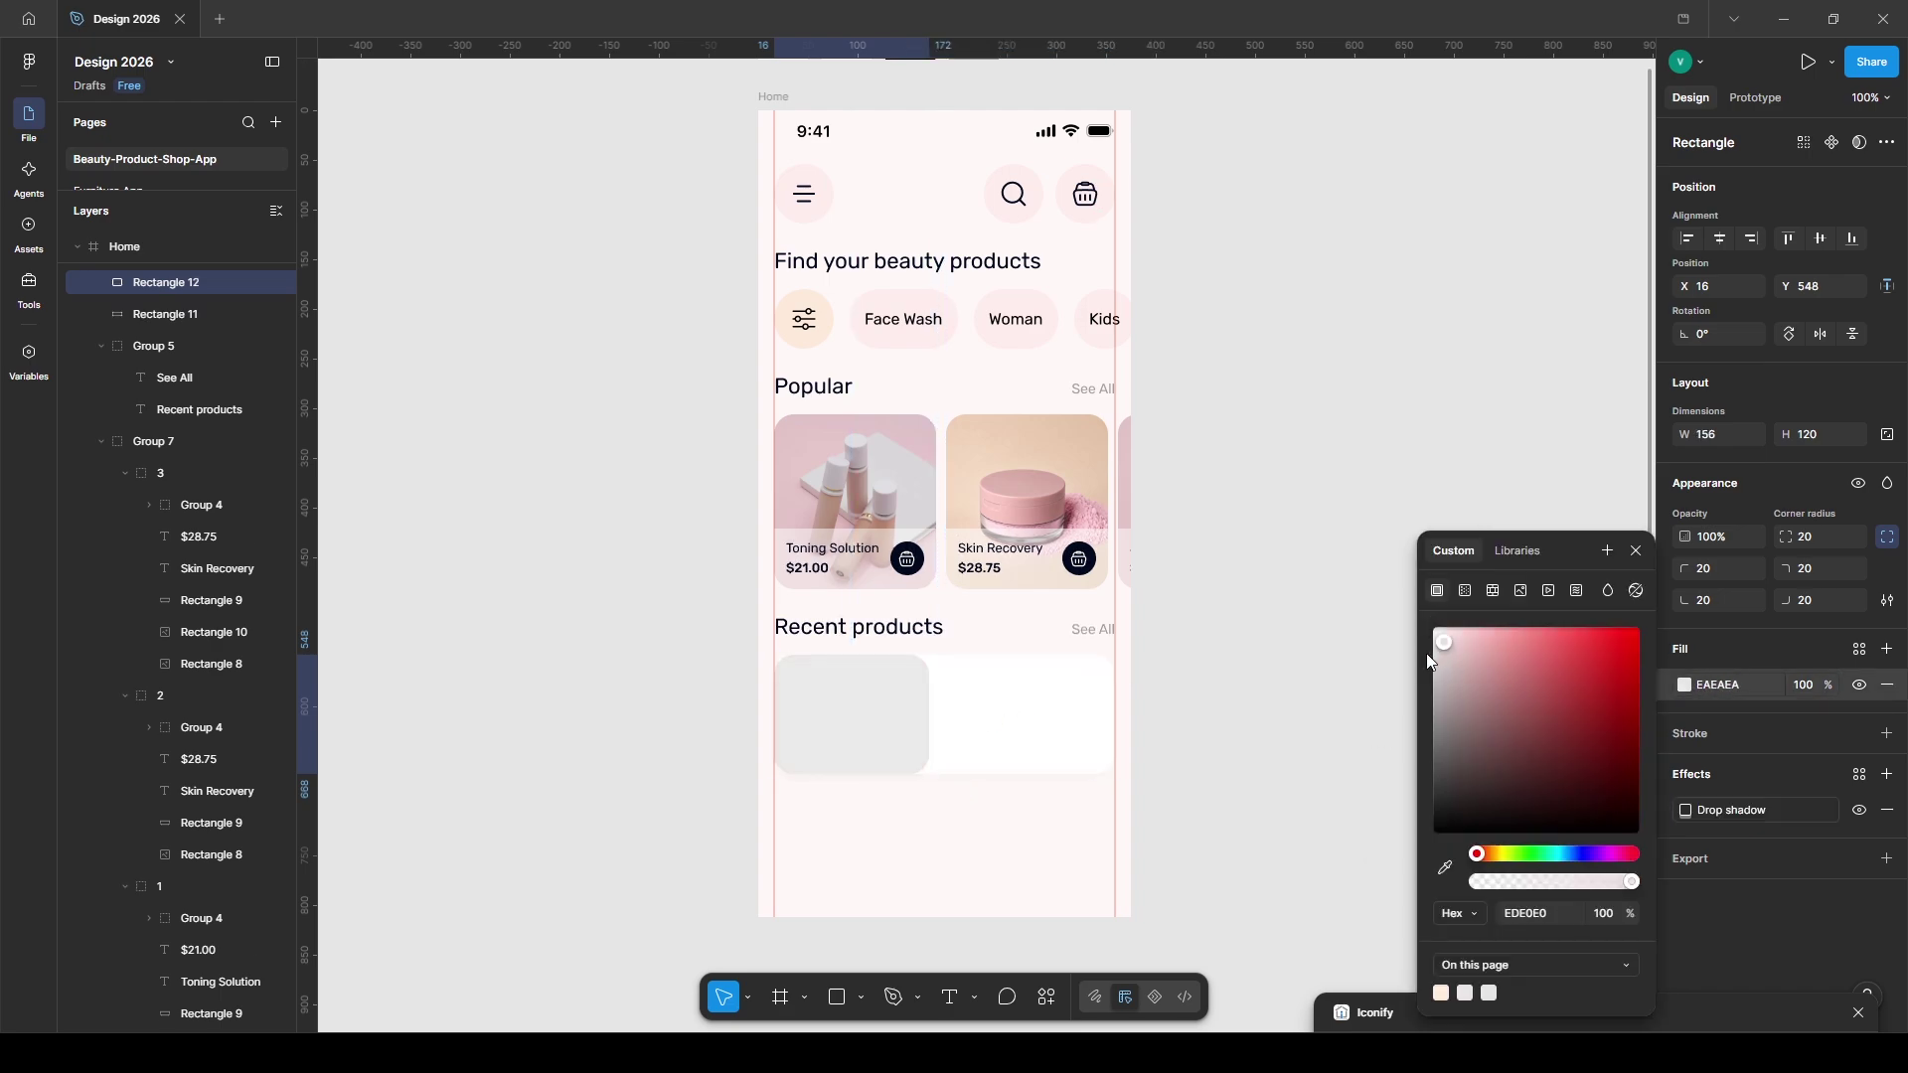
{"action": "left_click_drag", "start_coordinate": [774, 667], "coordinate": [794, 669]}
{"action": "key", "text": "alt"}
{"action": "key", "text": "alt+Left"}
{"action": "key", "text": "alt+Left"}
{"action": "key", "text": "alt+Left"}
{"action": "key", "text": "alt+Left"}
{"action": "key", "text": "alt+Left"}
{"action": "key", "text": "alt+Left"}
{"action": "key", "text": "alt+Left"}
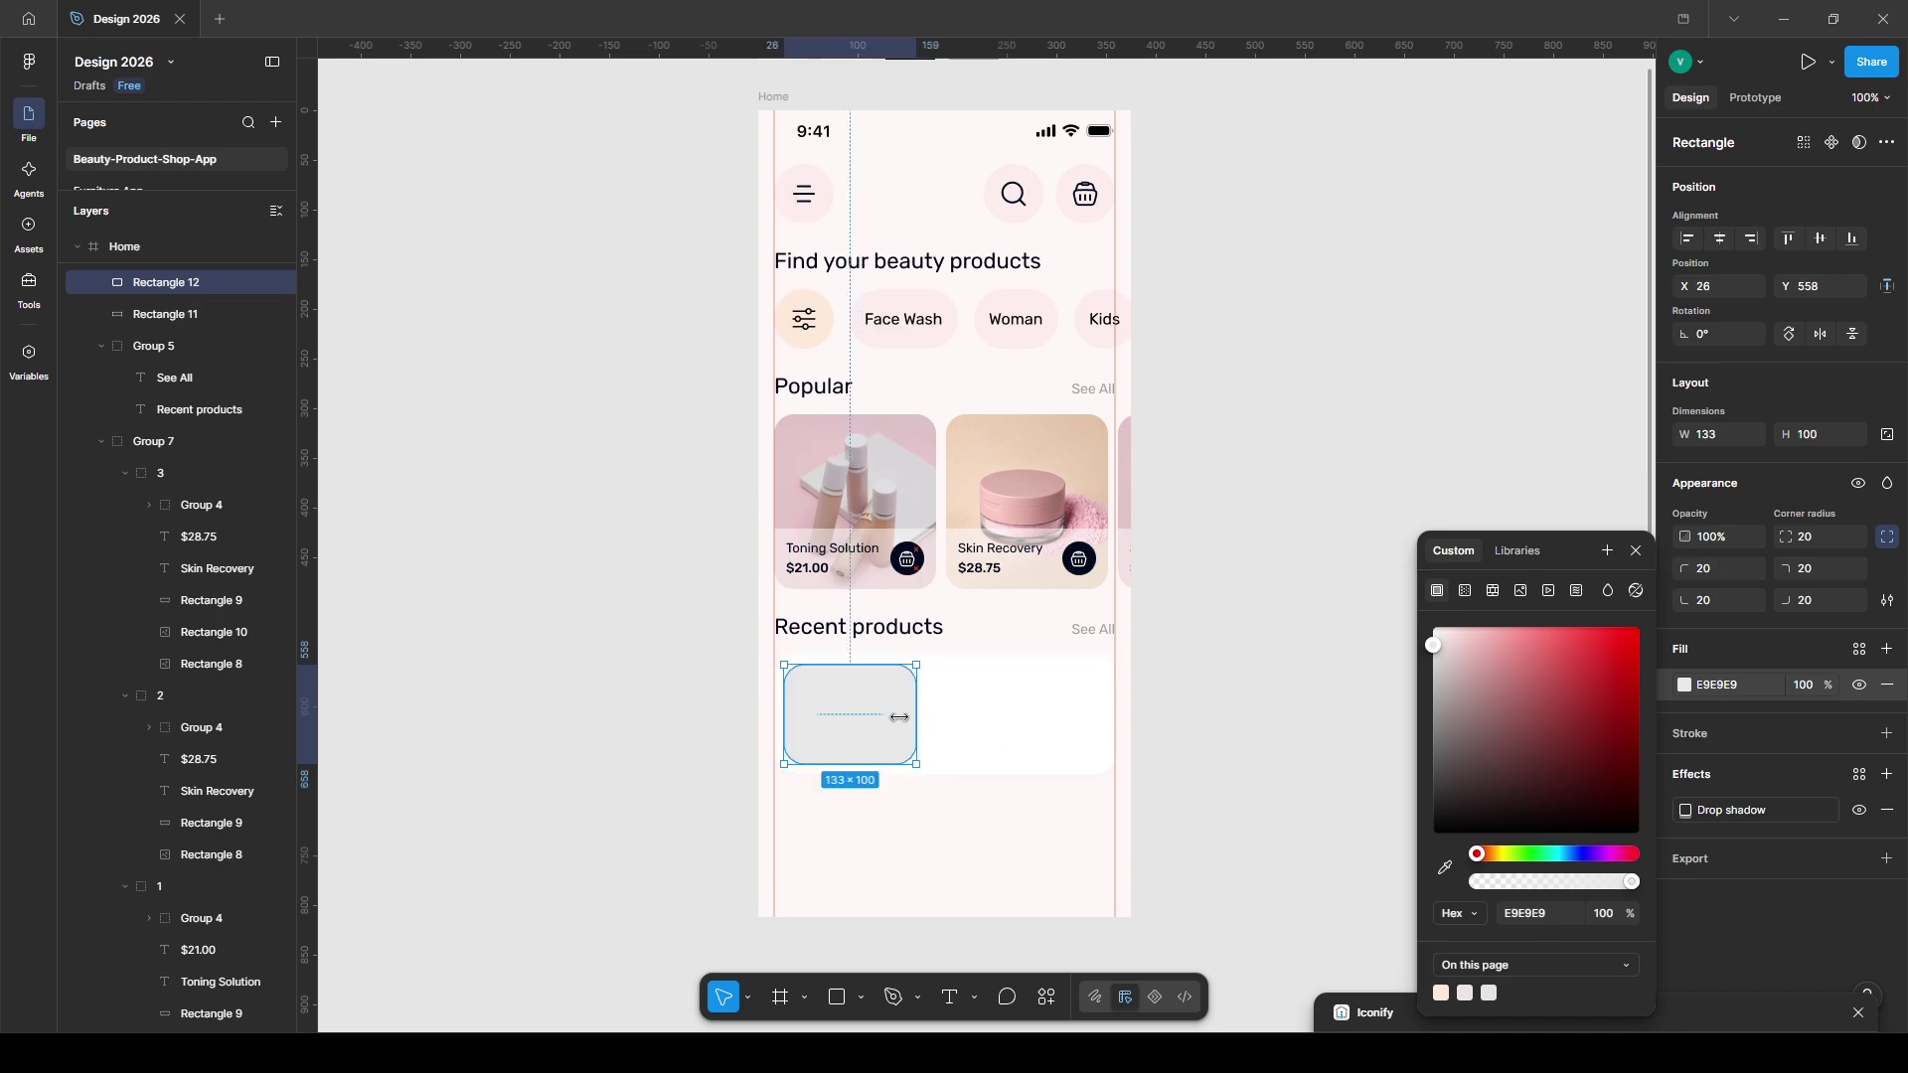
{"action": "left_click_drag", "start_coordinate": [915, 720], "coordinate": [894, 720]}
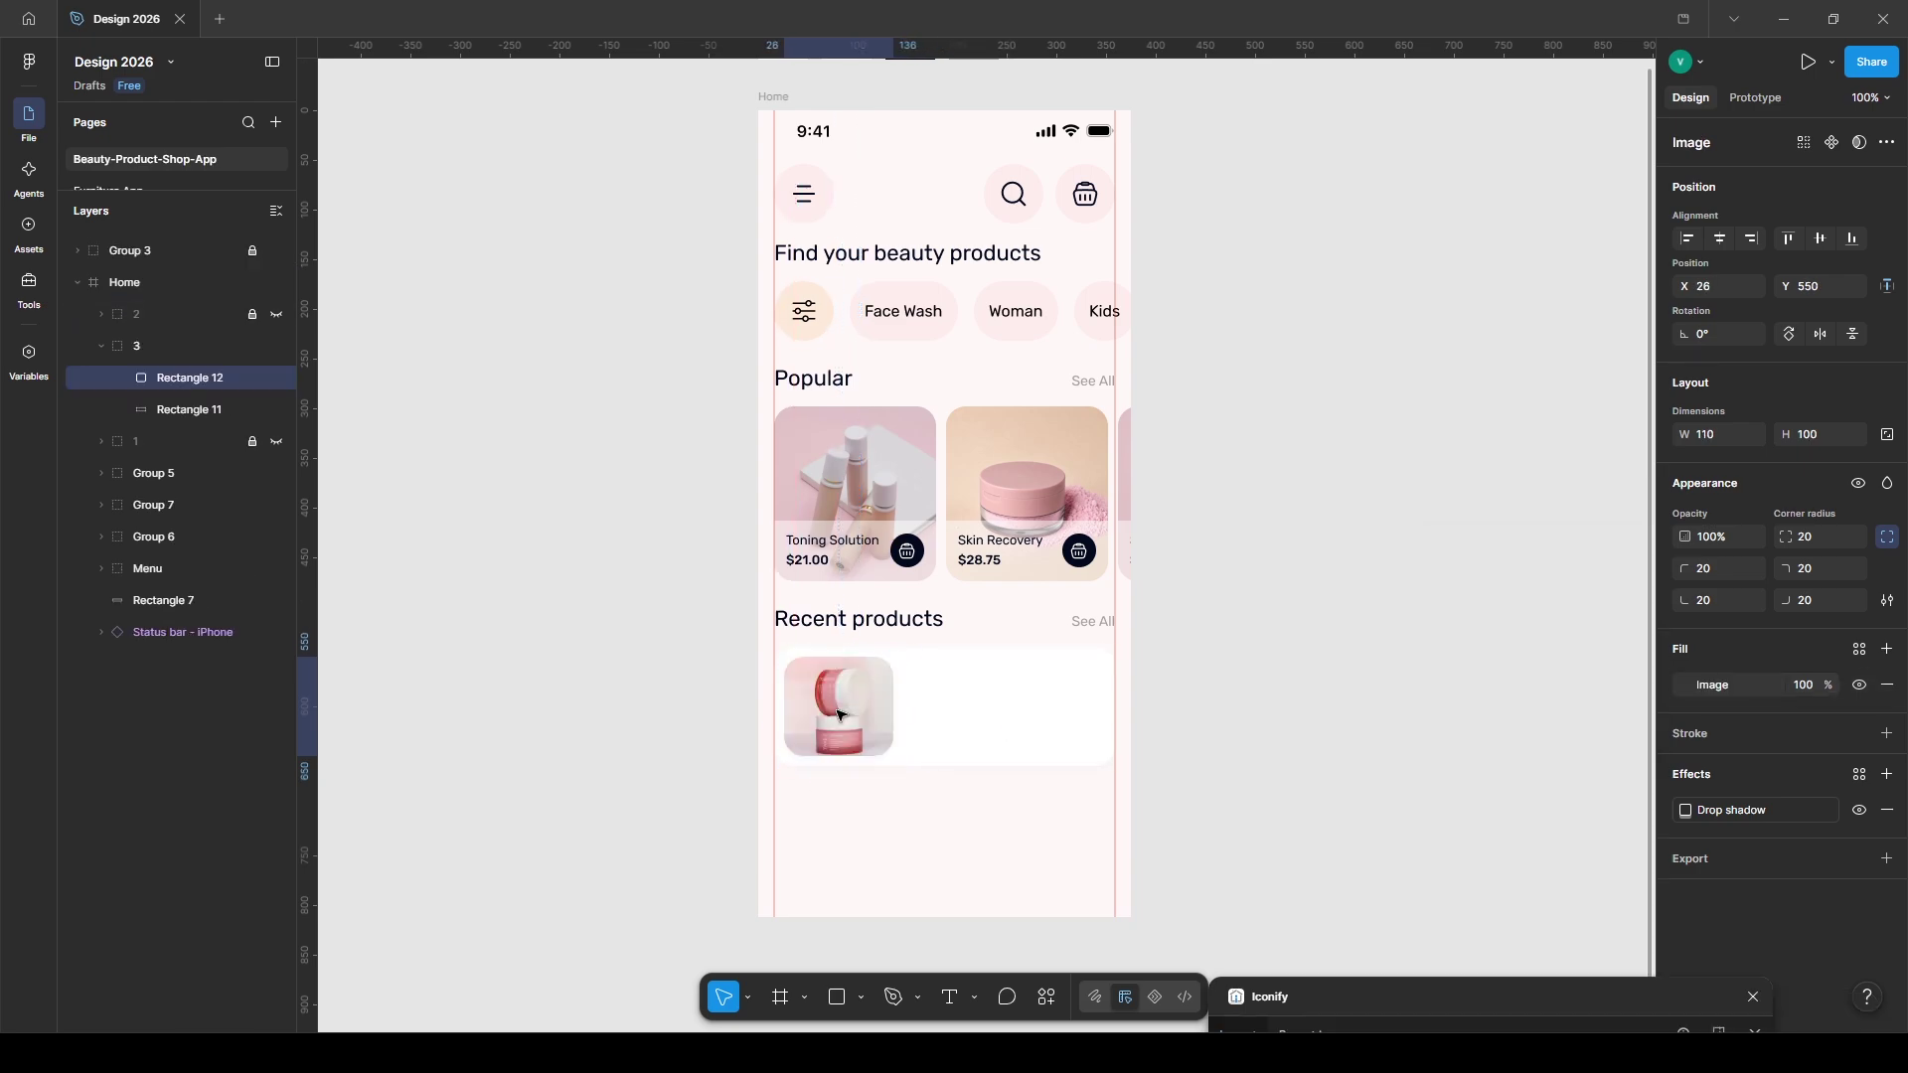
- Add the 'Skin Cream' title beside the thumbnail
{"action": "key", "text": "t"}
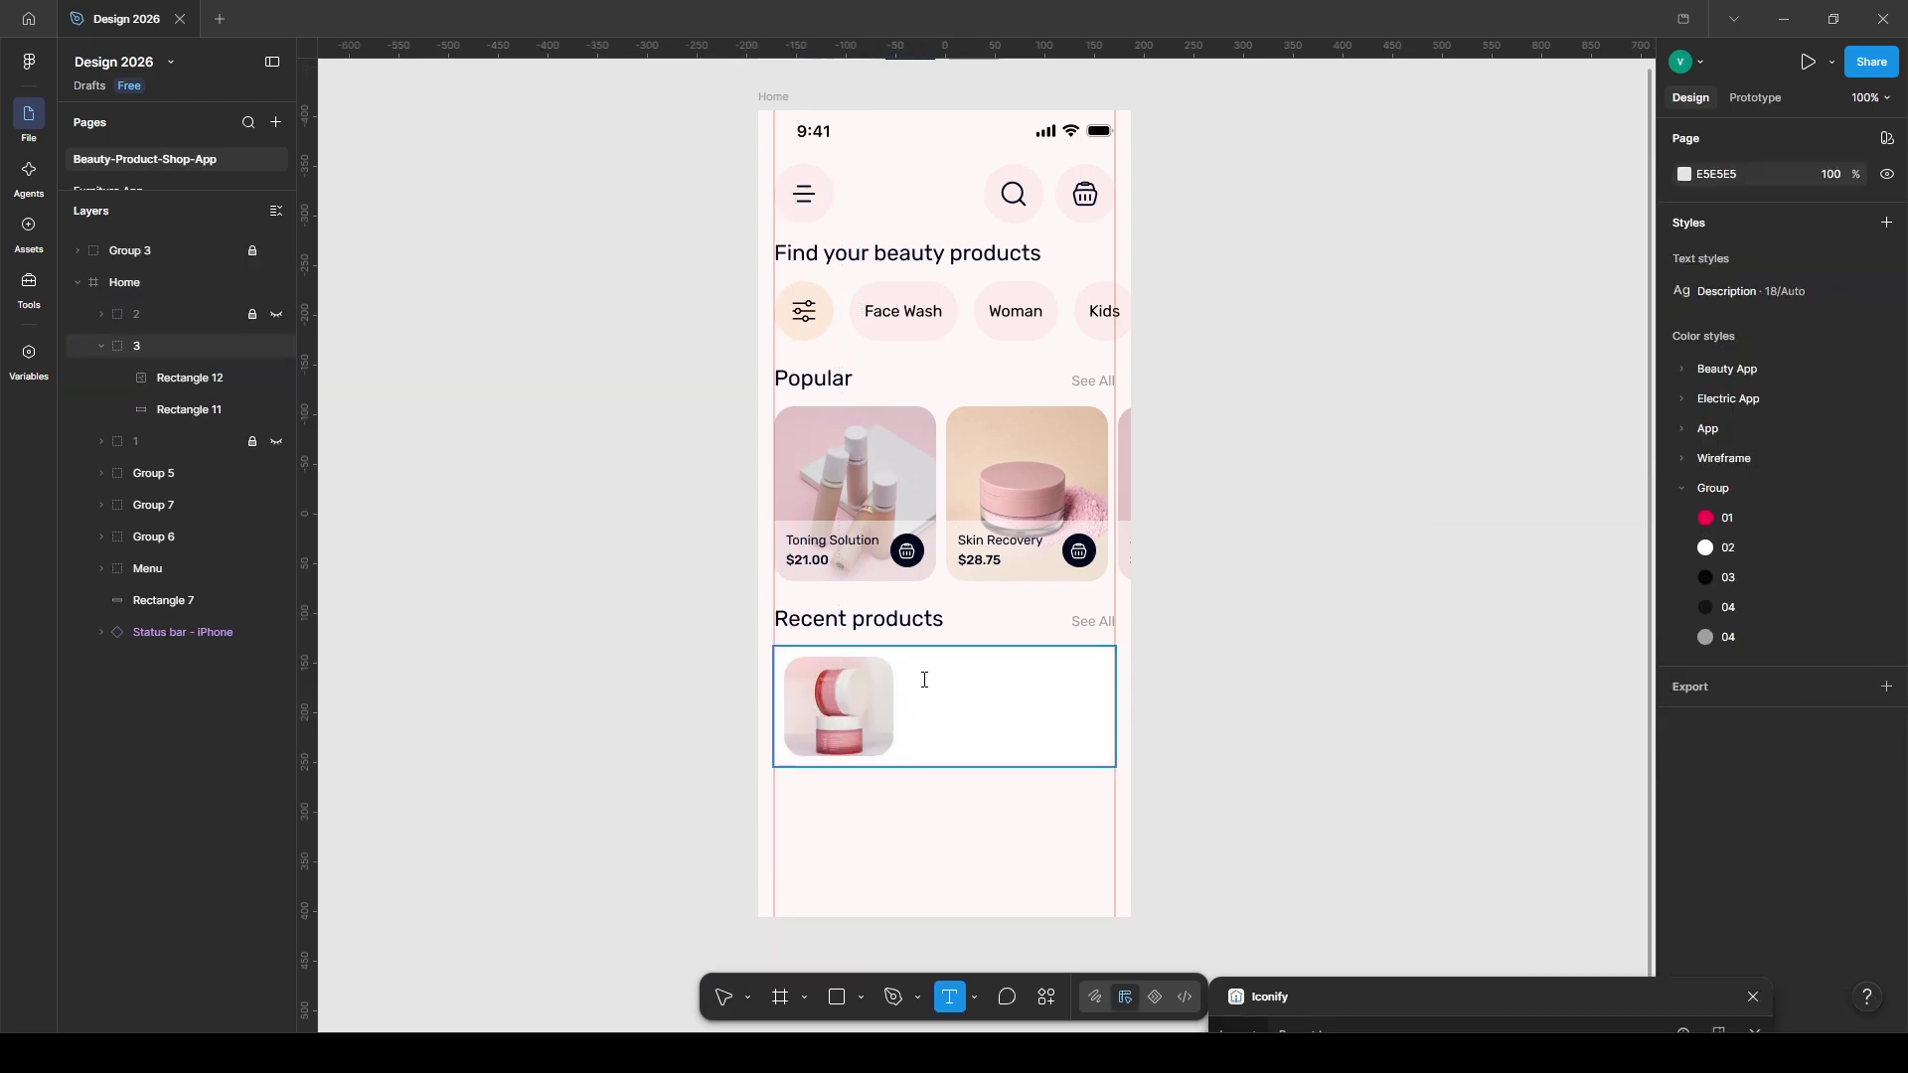
{"action": "left_click", "coordinate": [925, 682]}
{"action": "type", "text": "Skin Cream"}
{"action": "key", "text": "Escape"}
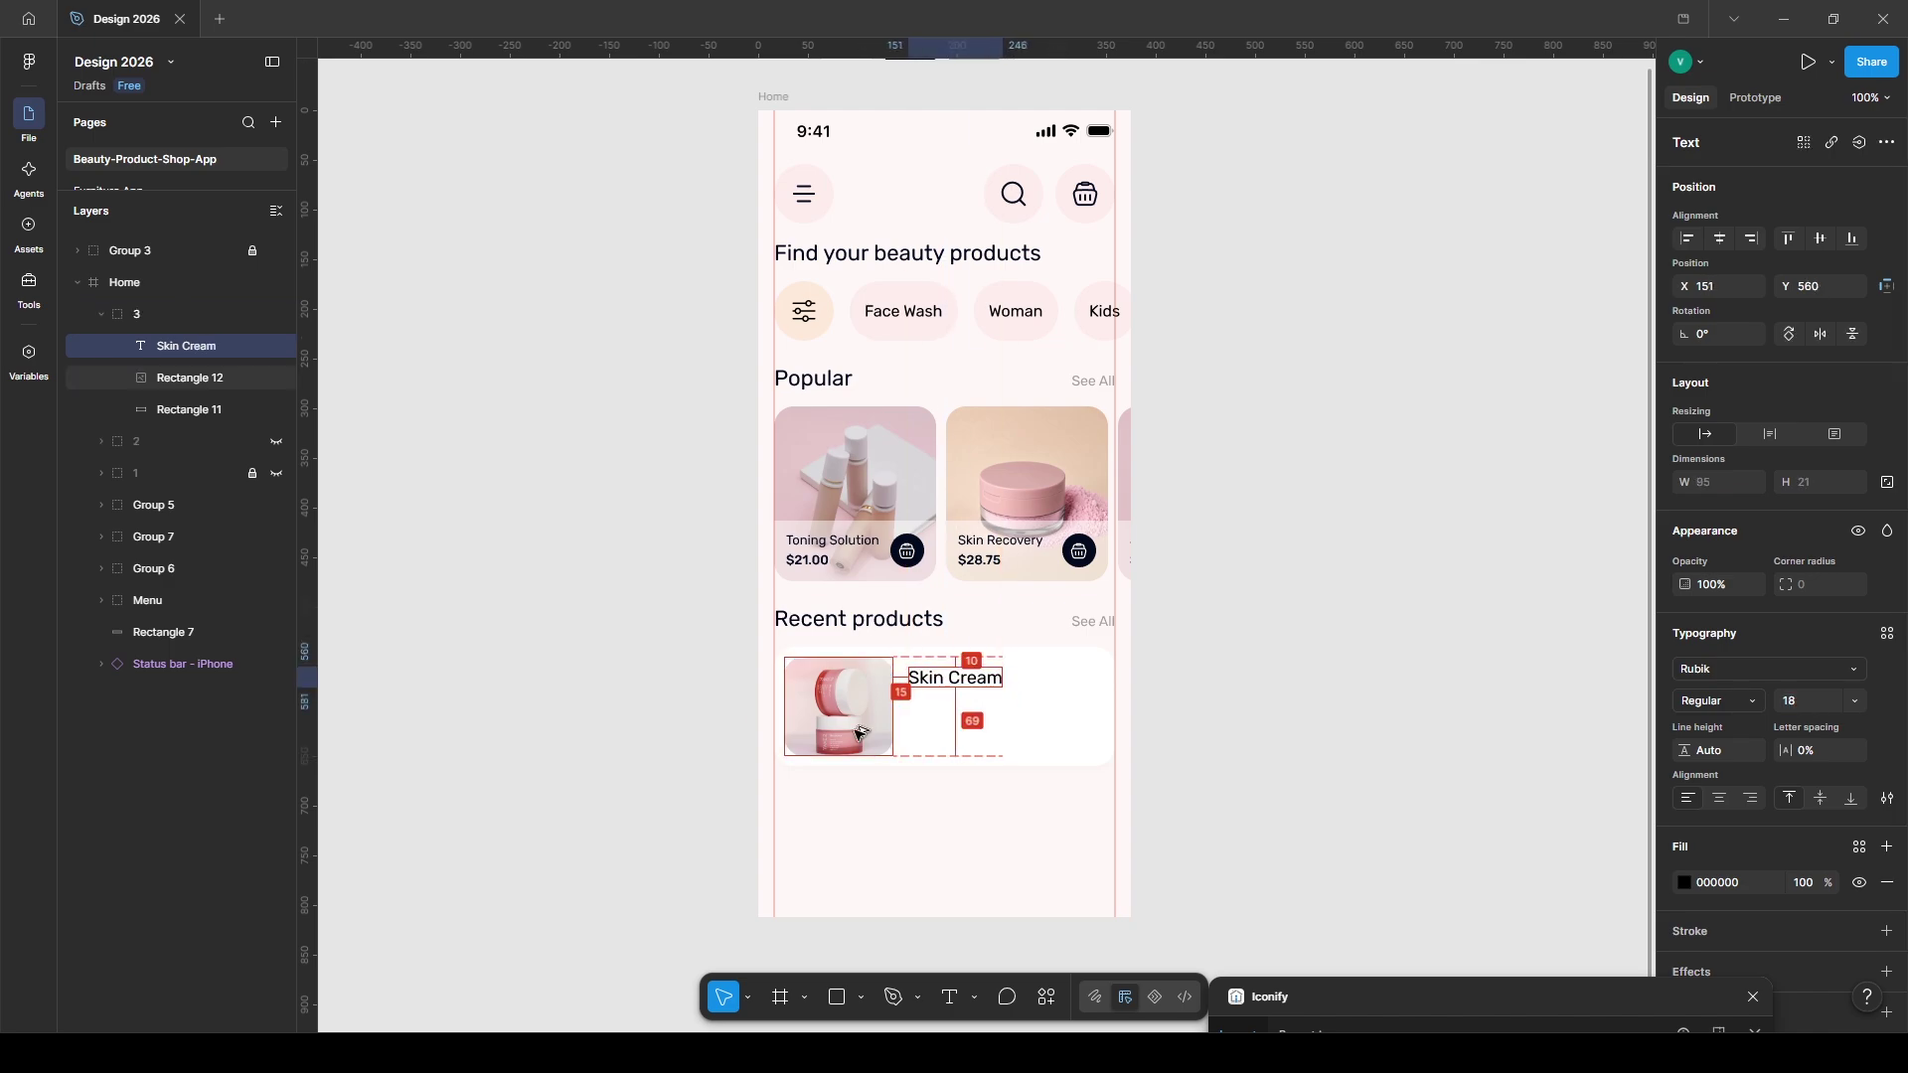
- Insert an 18×18 star icon under the title and colour it gold E99E12
{"action": "left_click_drag", "start_coordinate": [1358, 997], "coordinate": [1419, 1014]}
{"action": "left_click", "coordinate": [1192, 731]}
{"action": "left_click_drag", "start_coordinate": [934, 729], "coordinate": [917, 712]}
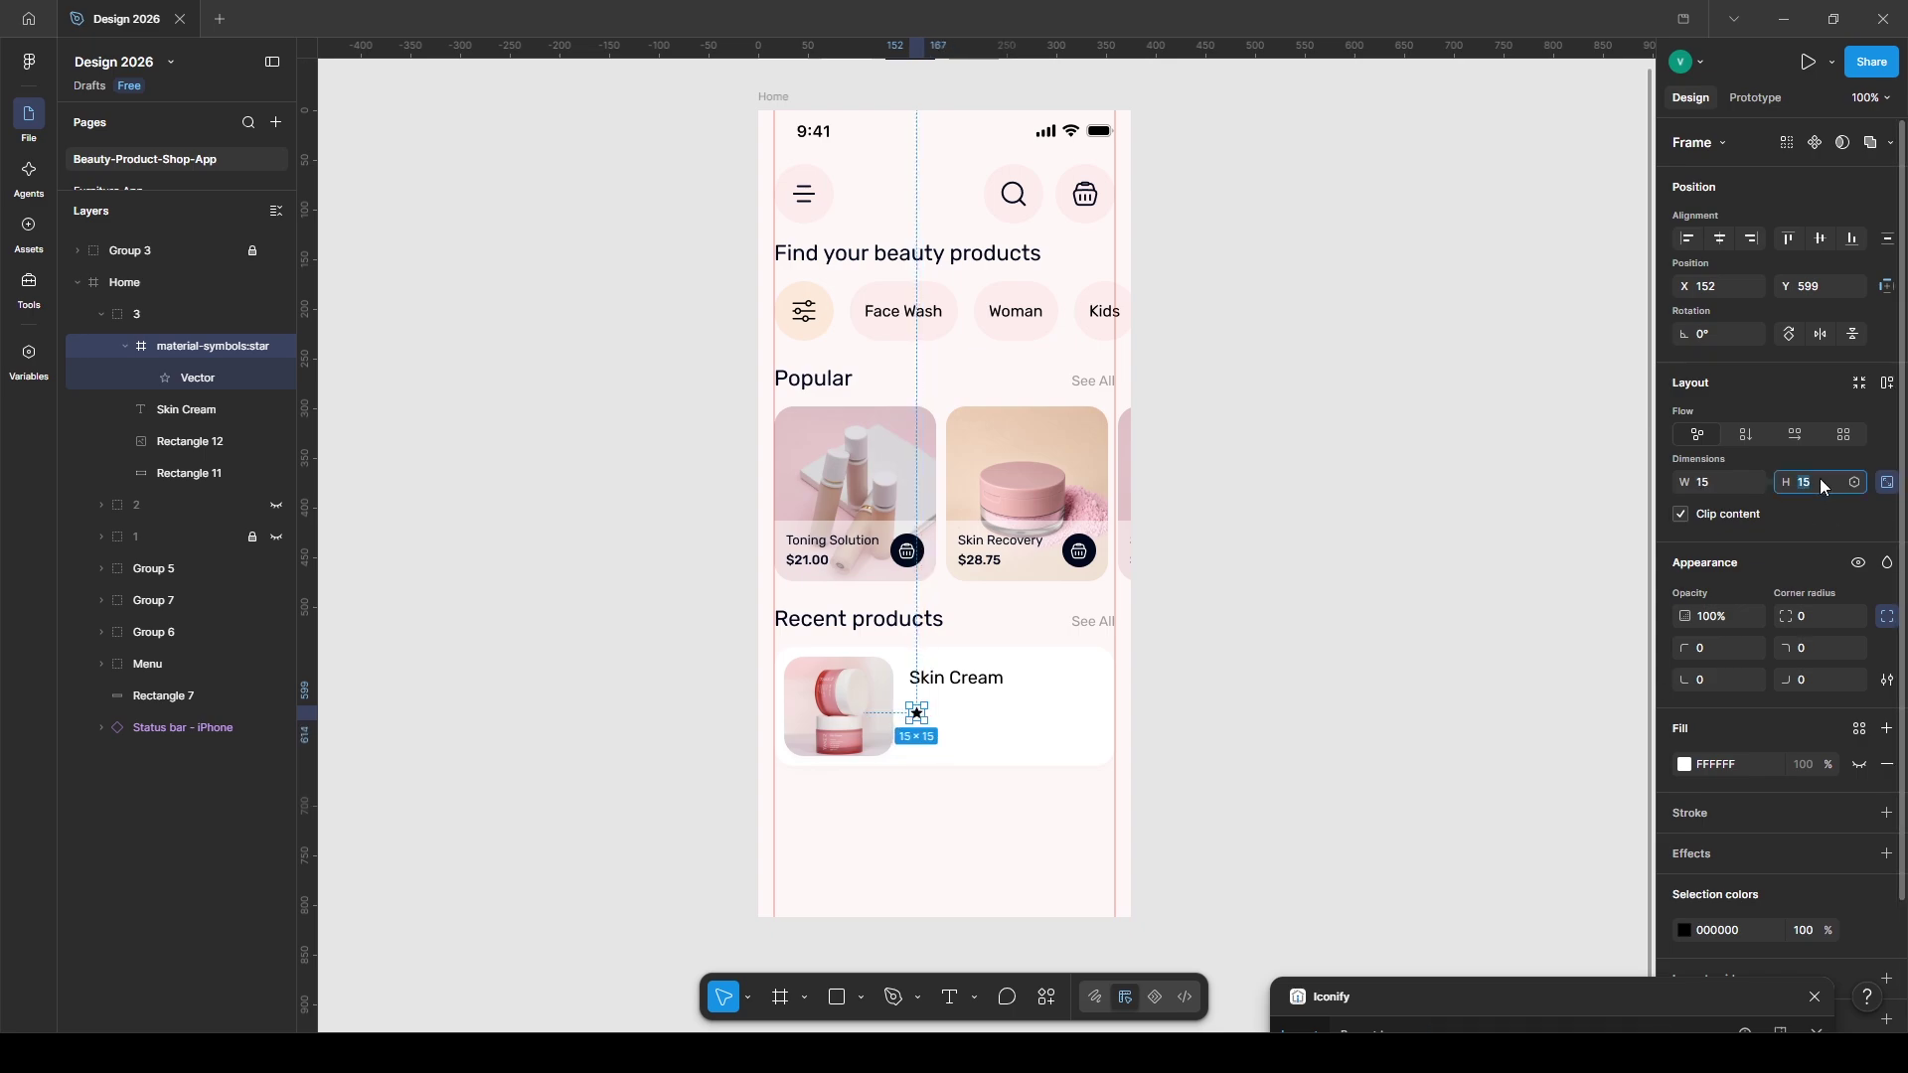
{"action": "type", "text": "18"}
{"action": "key", "text": "Return"}
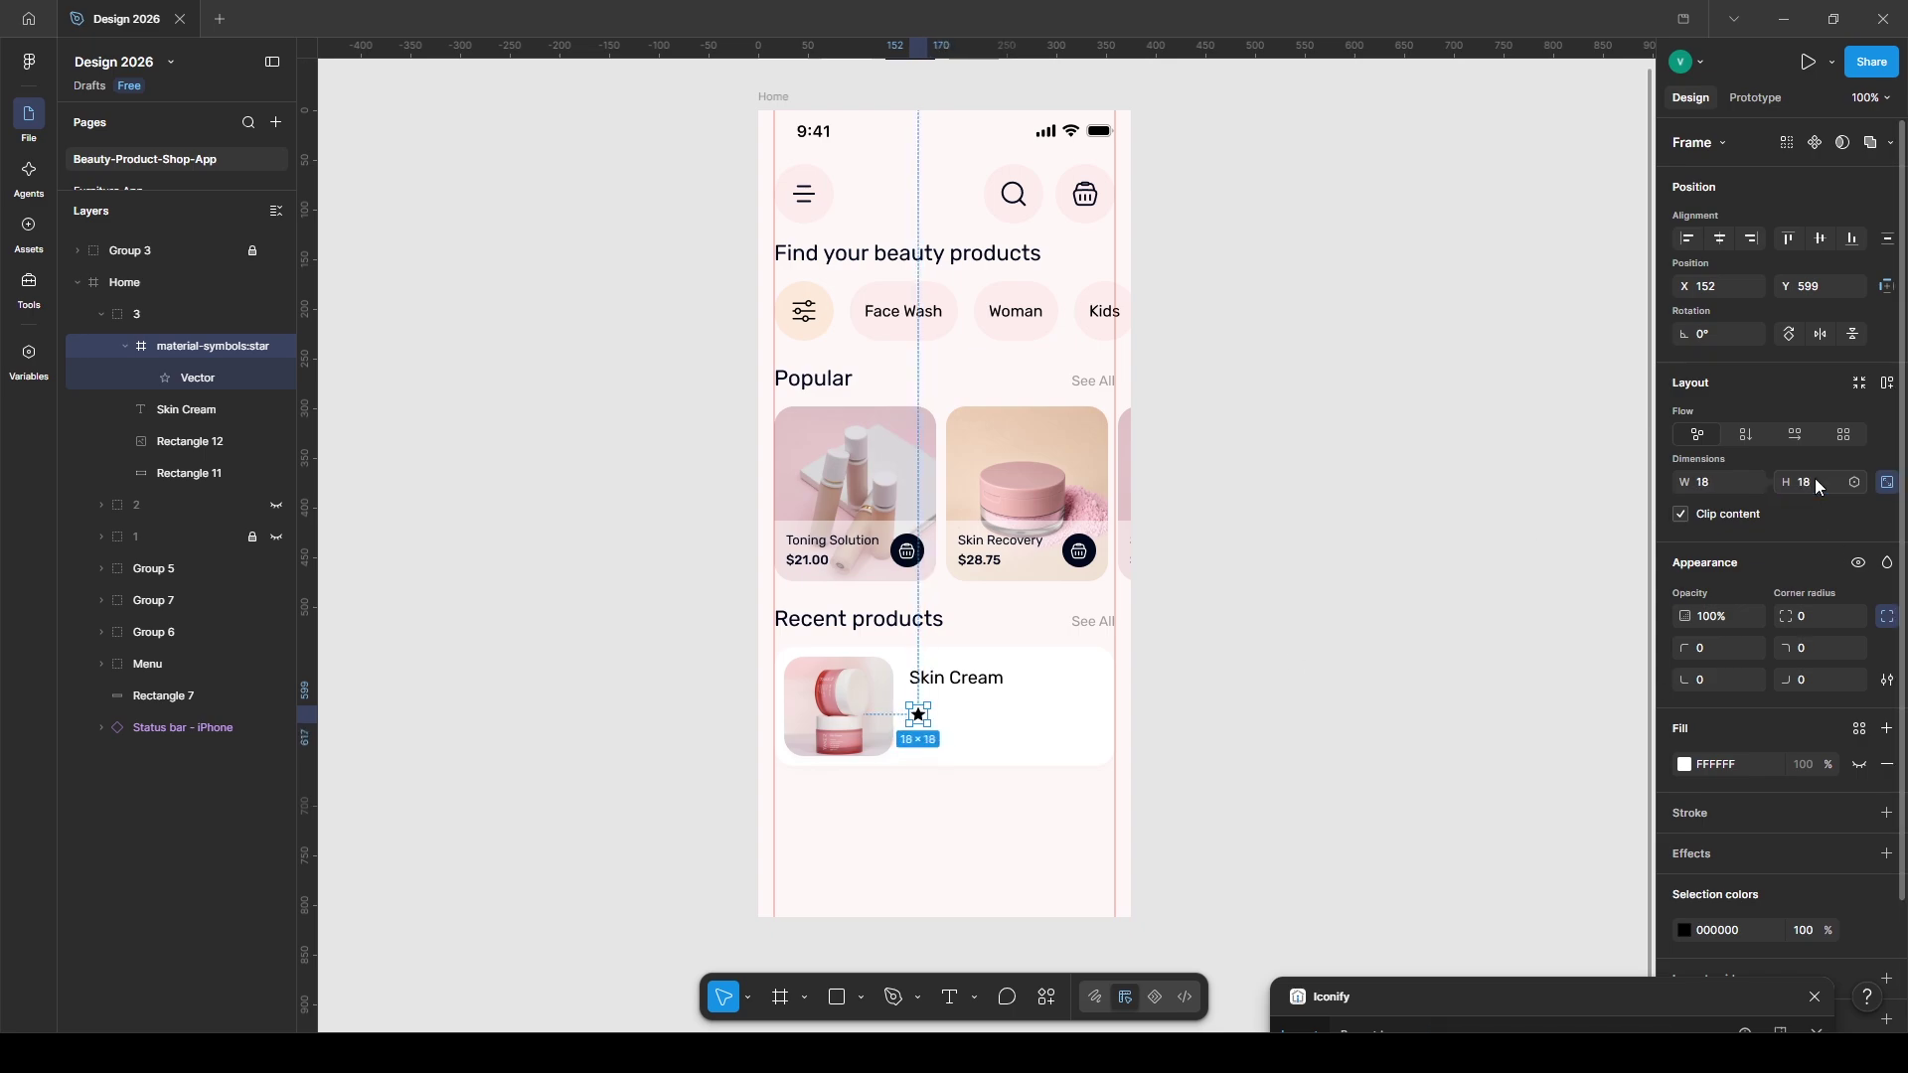
{"action": "left_click", "coordinate": [1684, 930]}
{"action": "left_click", "coordinate": [1504, 855]}
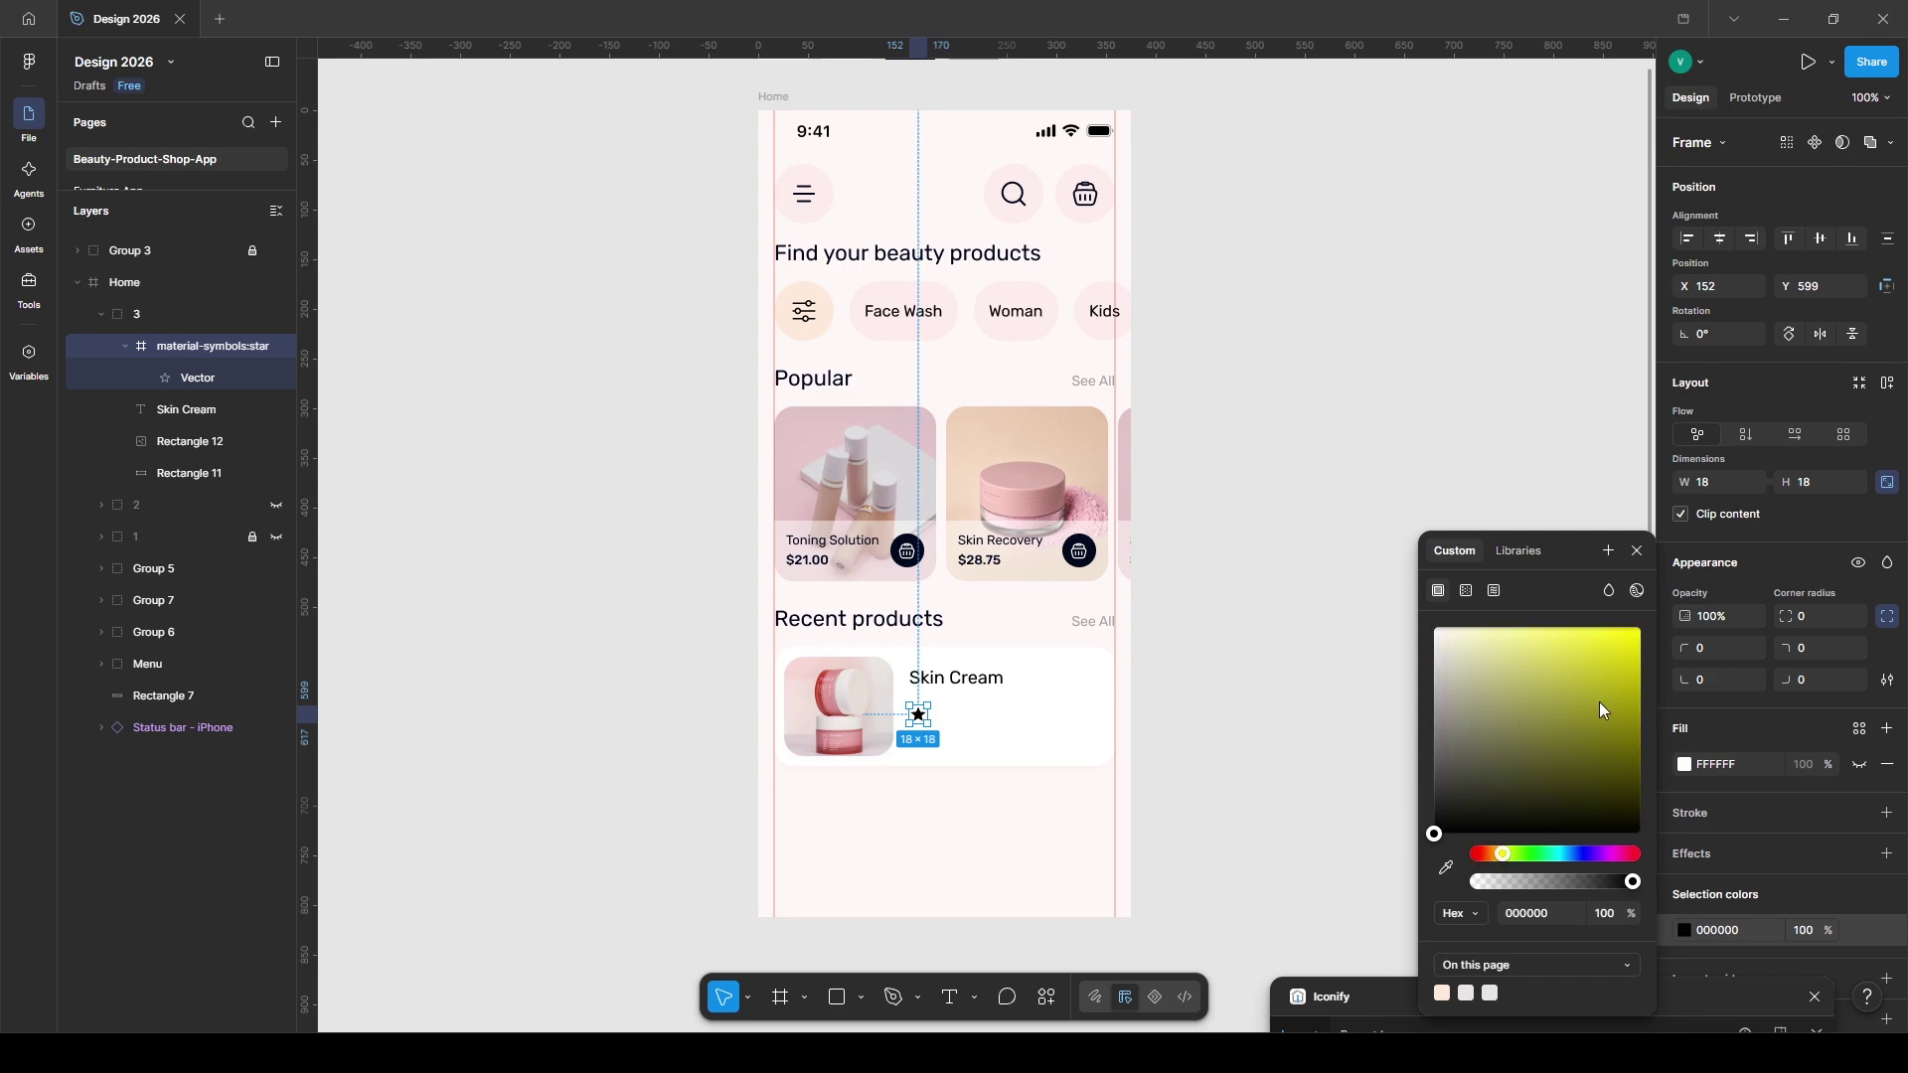
{"action": "left_click_drag", "start_coordinate": [1600, 702], "coordinate": [1651, 675]}
{"action": "left_click_drag", "start_coordinate": [1502, 860], "coordinate": [1494, 855]}
{"action": "left_click", "coordinate": [1627, 647]}
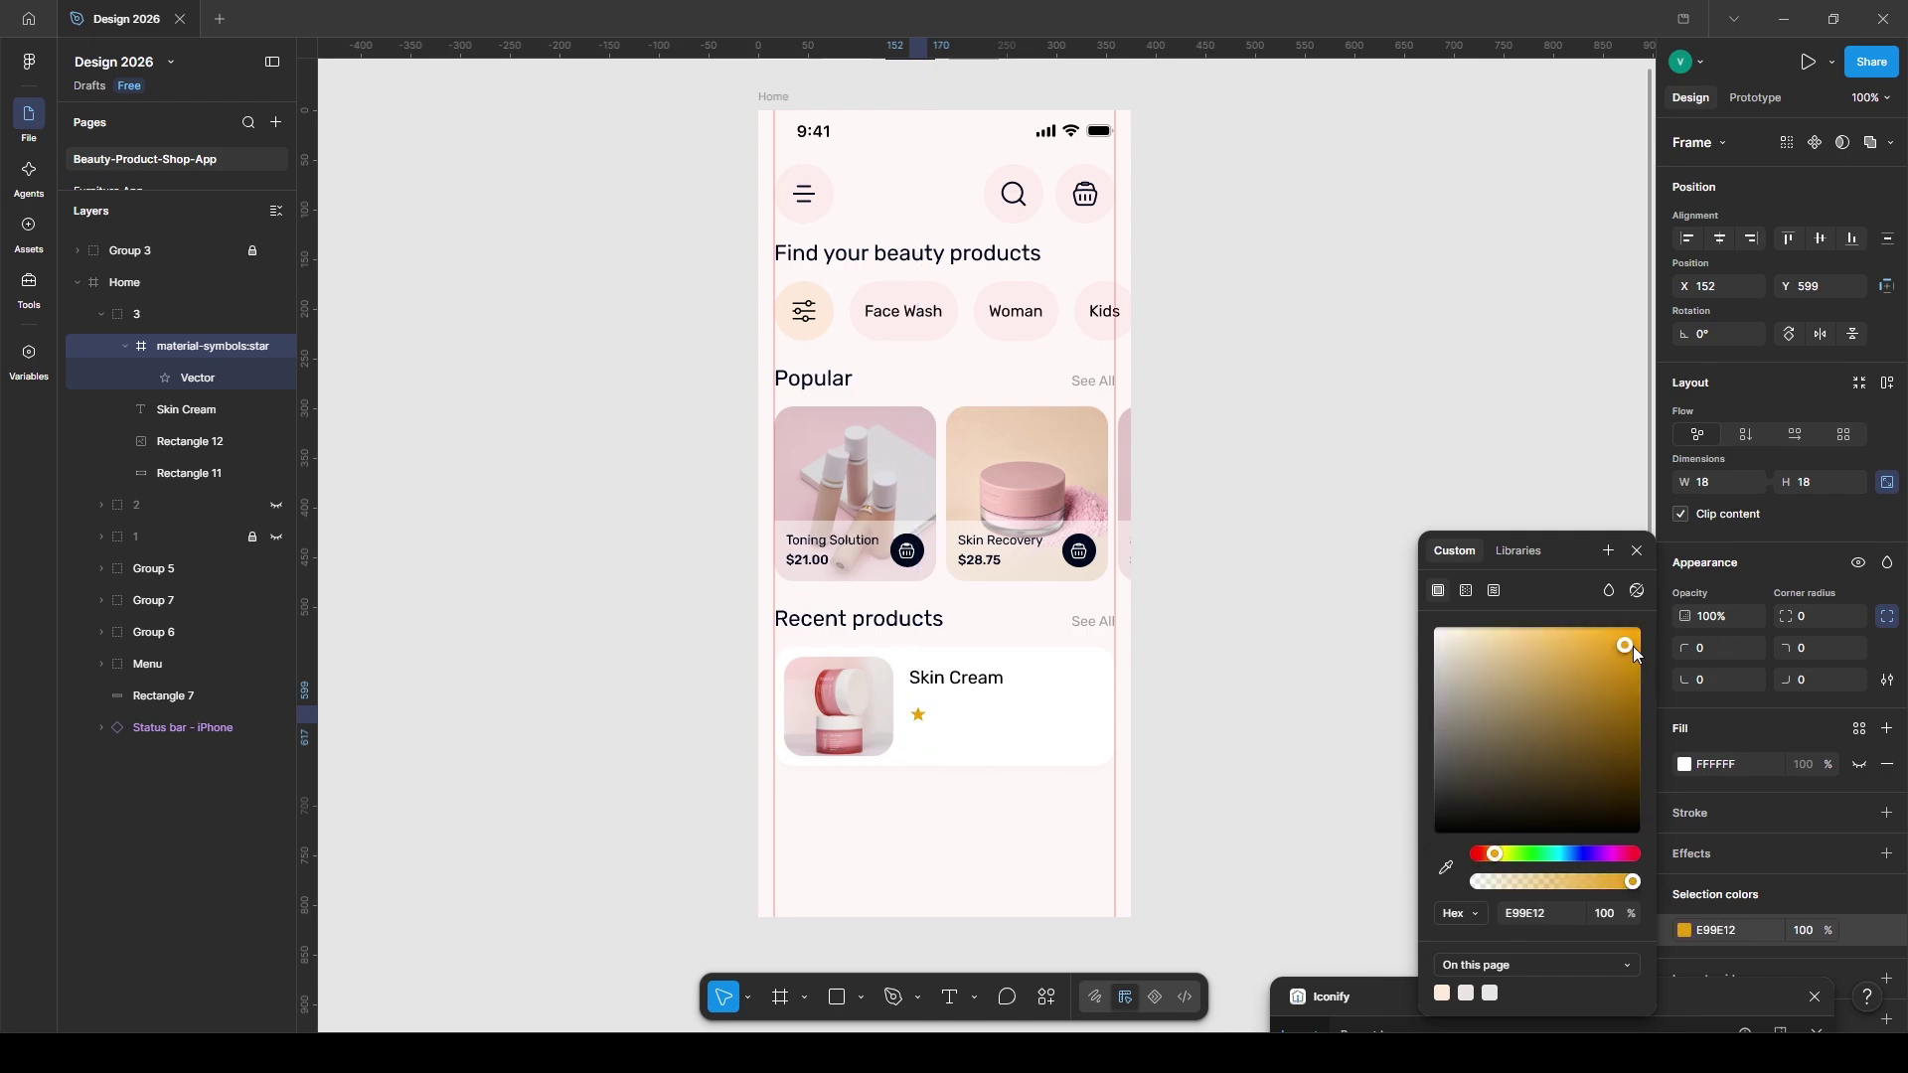
{"action": "left_click_drag", "start_coordinate": [919, 713], "coordinate": [918, 704]}
- Add a 14pt grey Beauty App/05 rating text '4.8 (280 review)' beside the star
{"action": "key", "text": "t"}
{"action": "left_click", "coordinate": [950, 711]}
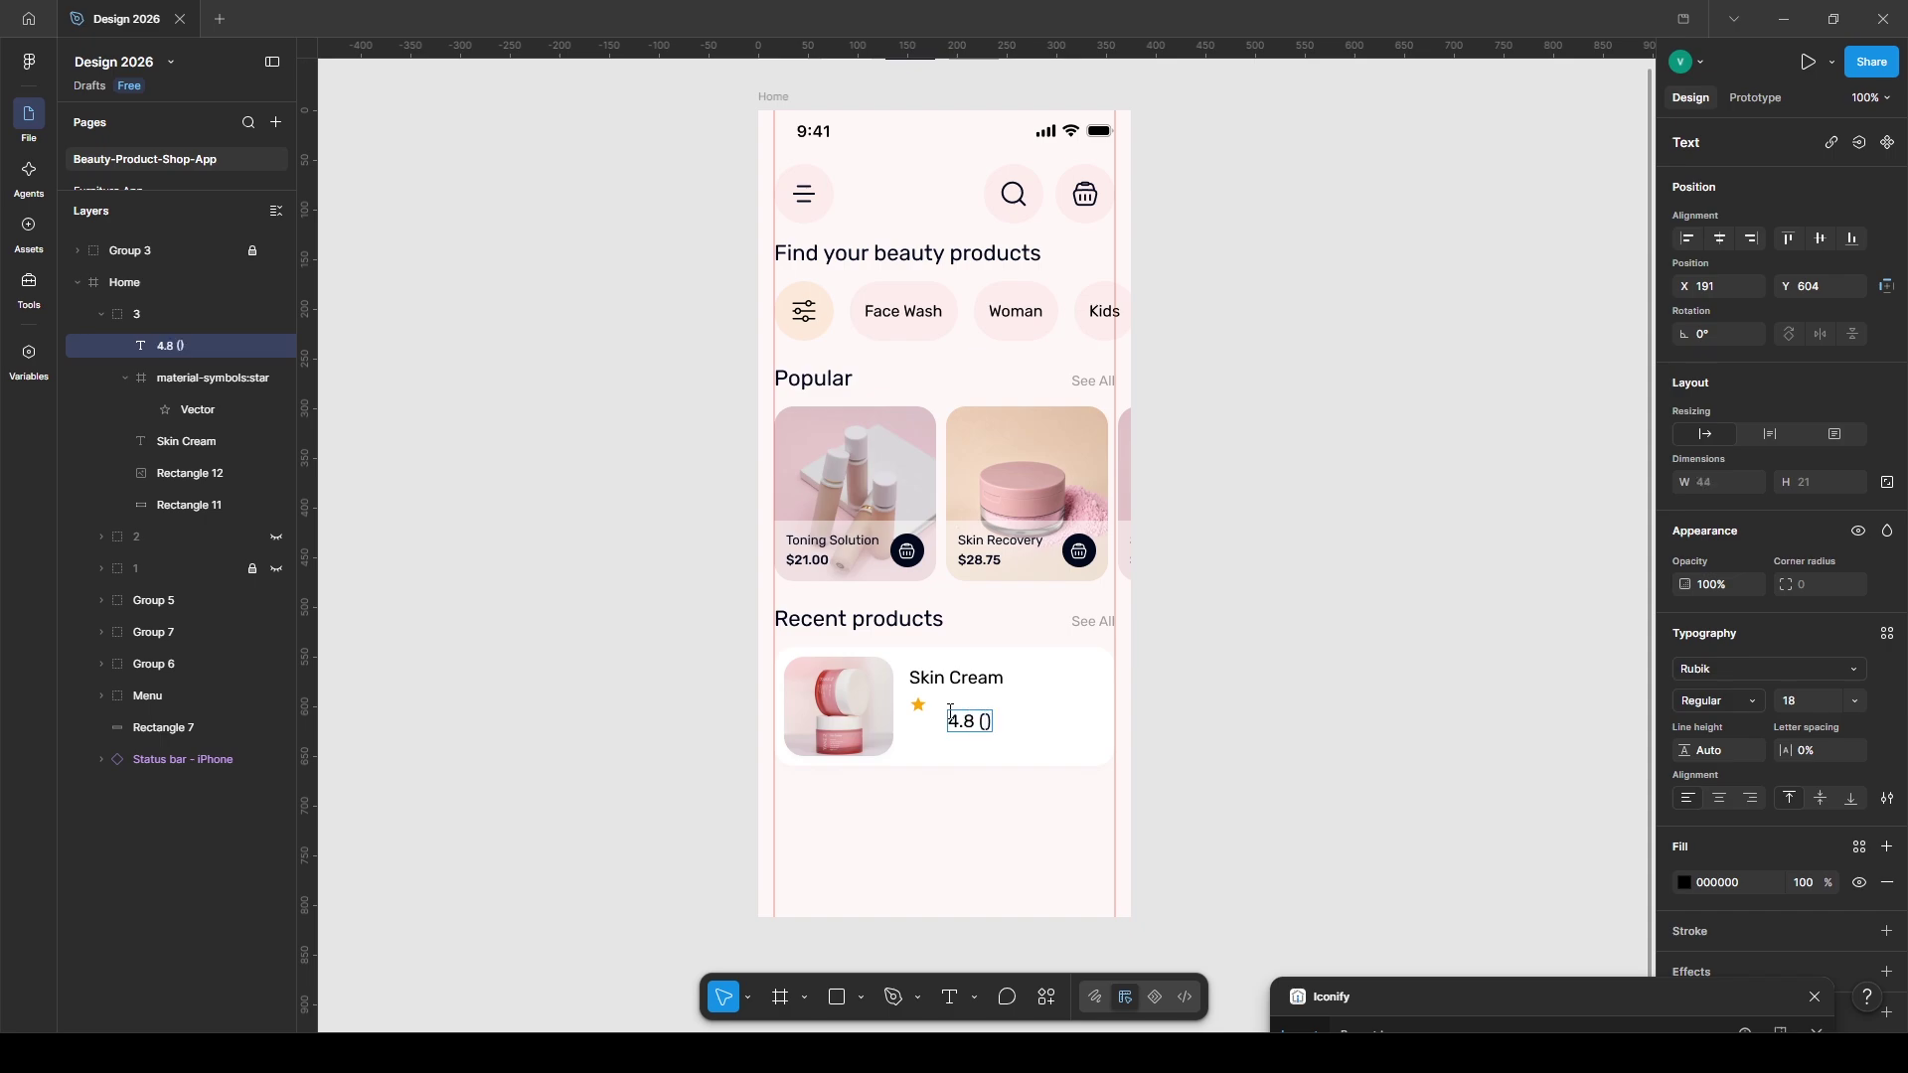
{"action": "type", "text": "w)"}
{"action": "key", "text": "ctrl+a"}
{"action": "left_click", "coordinate": [1792, 714]}
{"action": "type", "text": "14"}
{"action": "key", "text": "Return"}
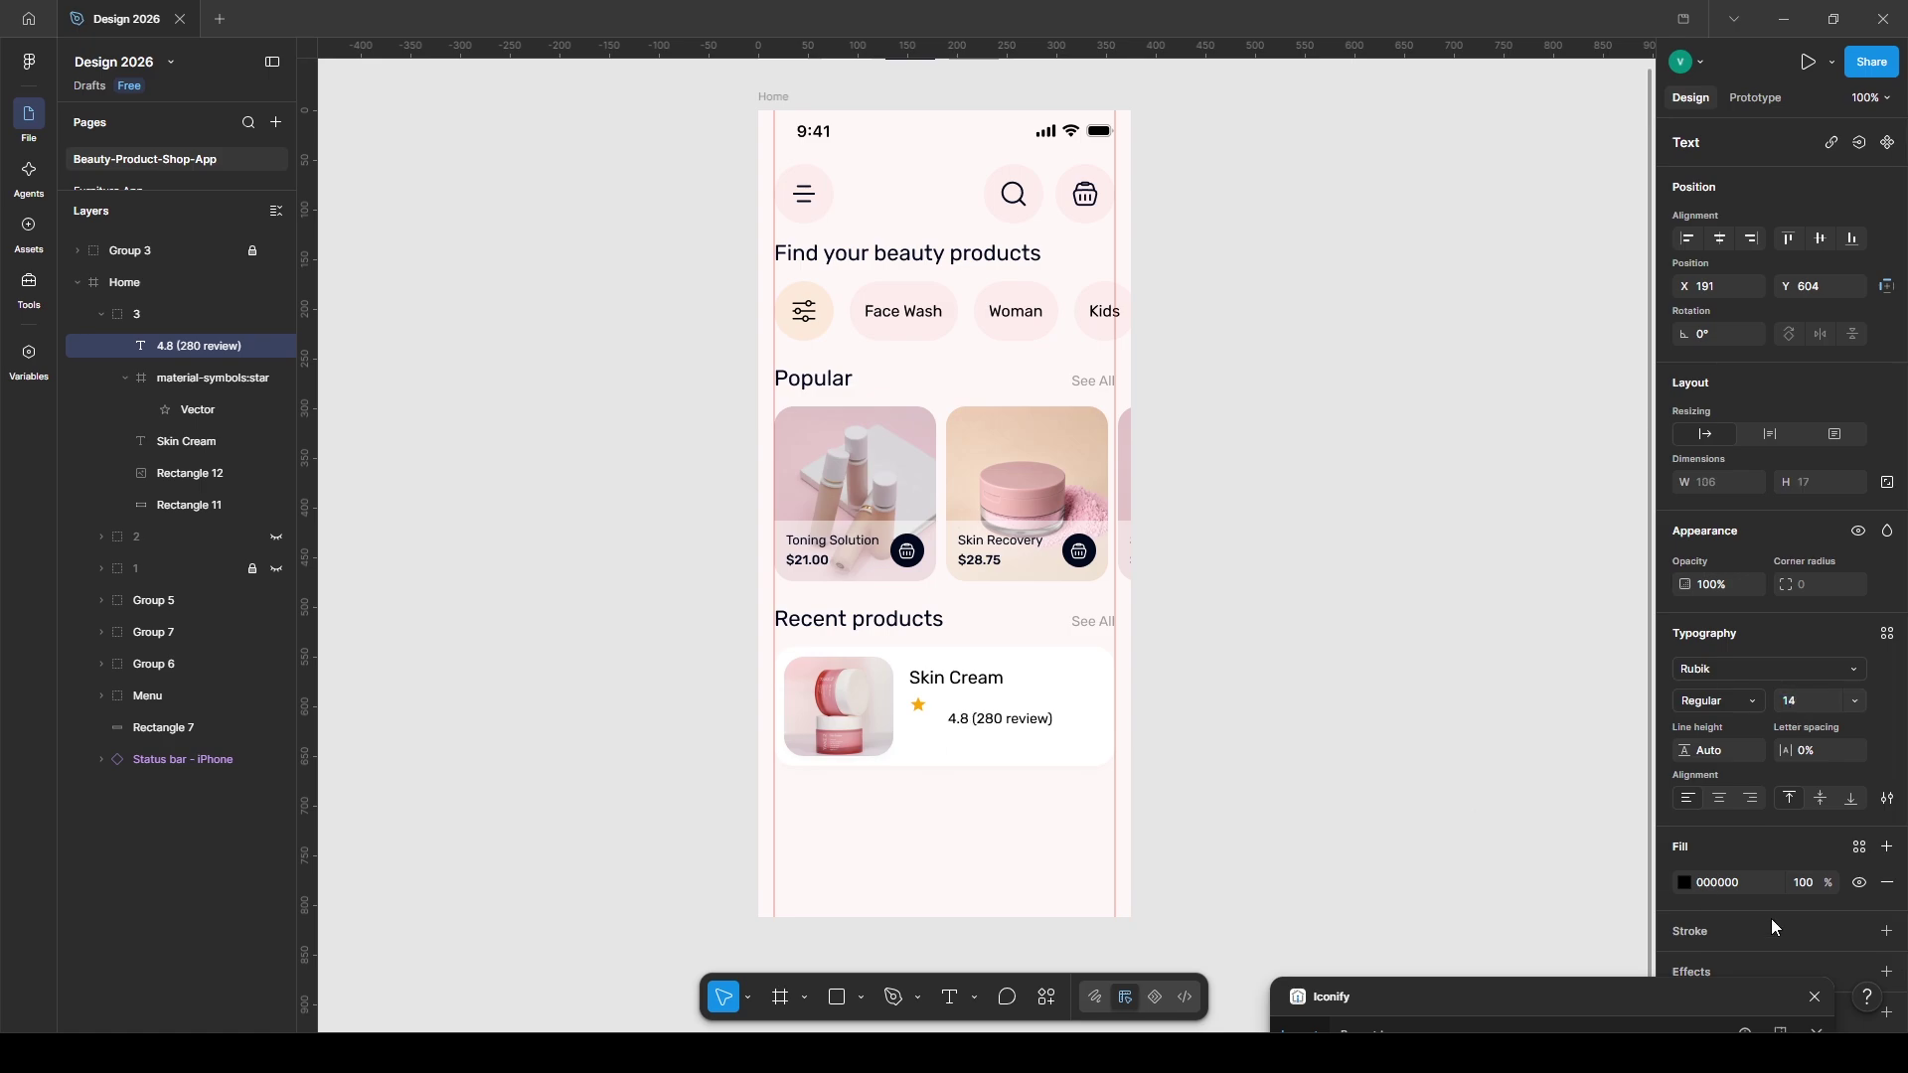
{"action": "left_click", "coordinate": [1860, 846]}
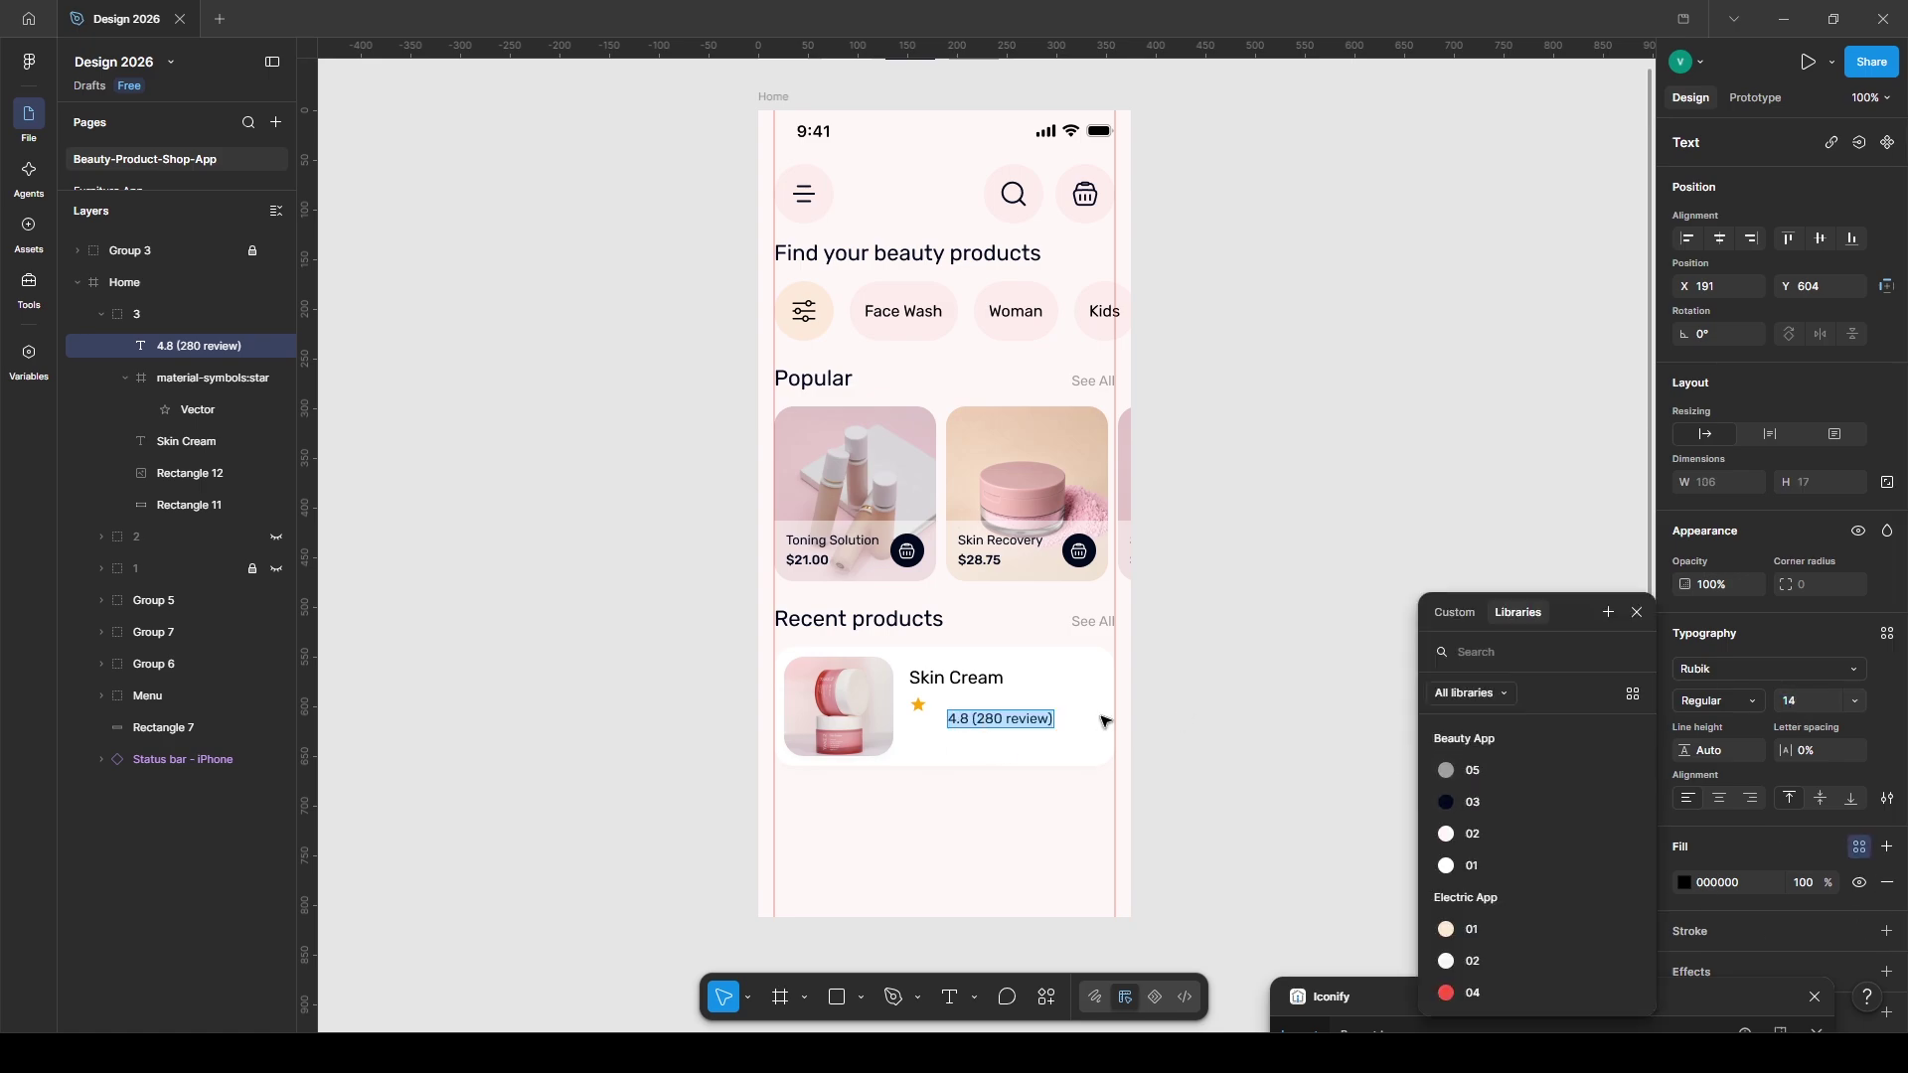
{"action": "left_click", "coordinate": [1459, 770]}
{"action": "left_click_drag", "start_coordinate": [989, 723], "coordinate": [950, 739]}
- Group the star with its rating, add a '$21.00' price, and select the card's pieces together
{"action": "left_click", "coordinate": [919, 705], "text": "shift"}
{"action": "key", "text": "ctrl+g"}
{"action": "left_click", "coordinate": [947, 678]}
{"action": "double_click", "coordinate": [951, 740]}
{"action": "type", "text": "$21."}
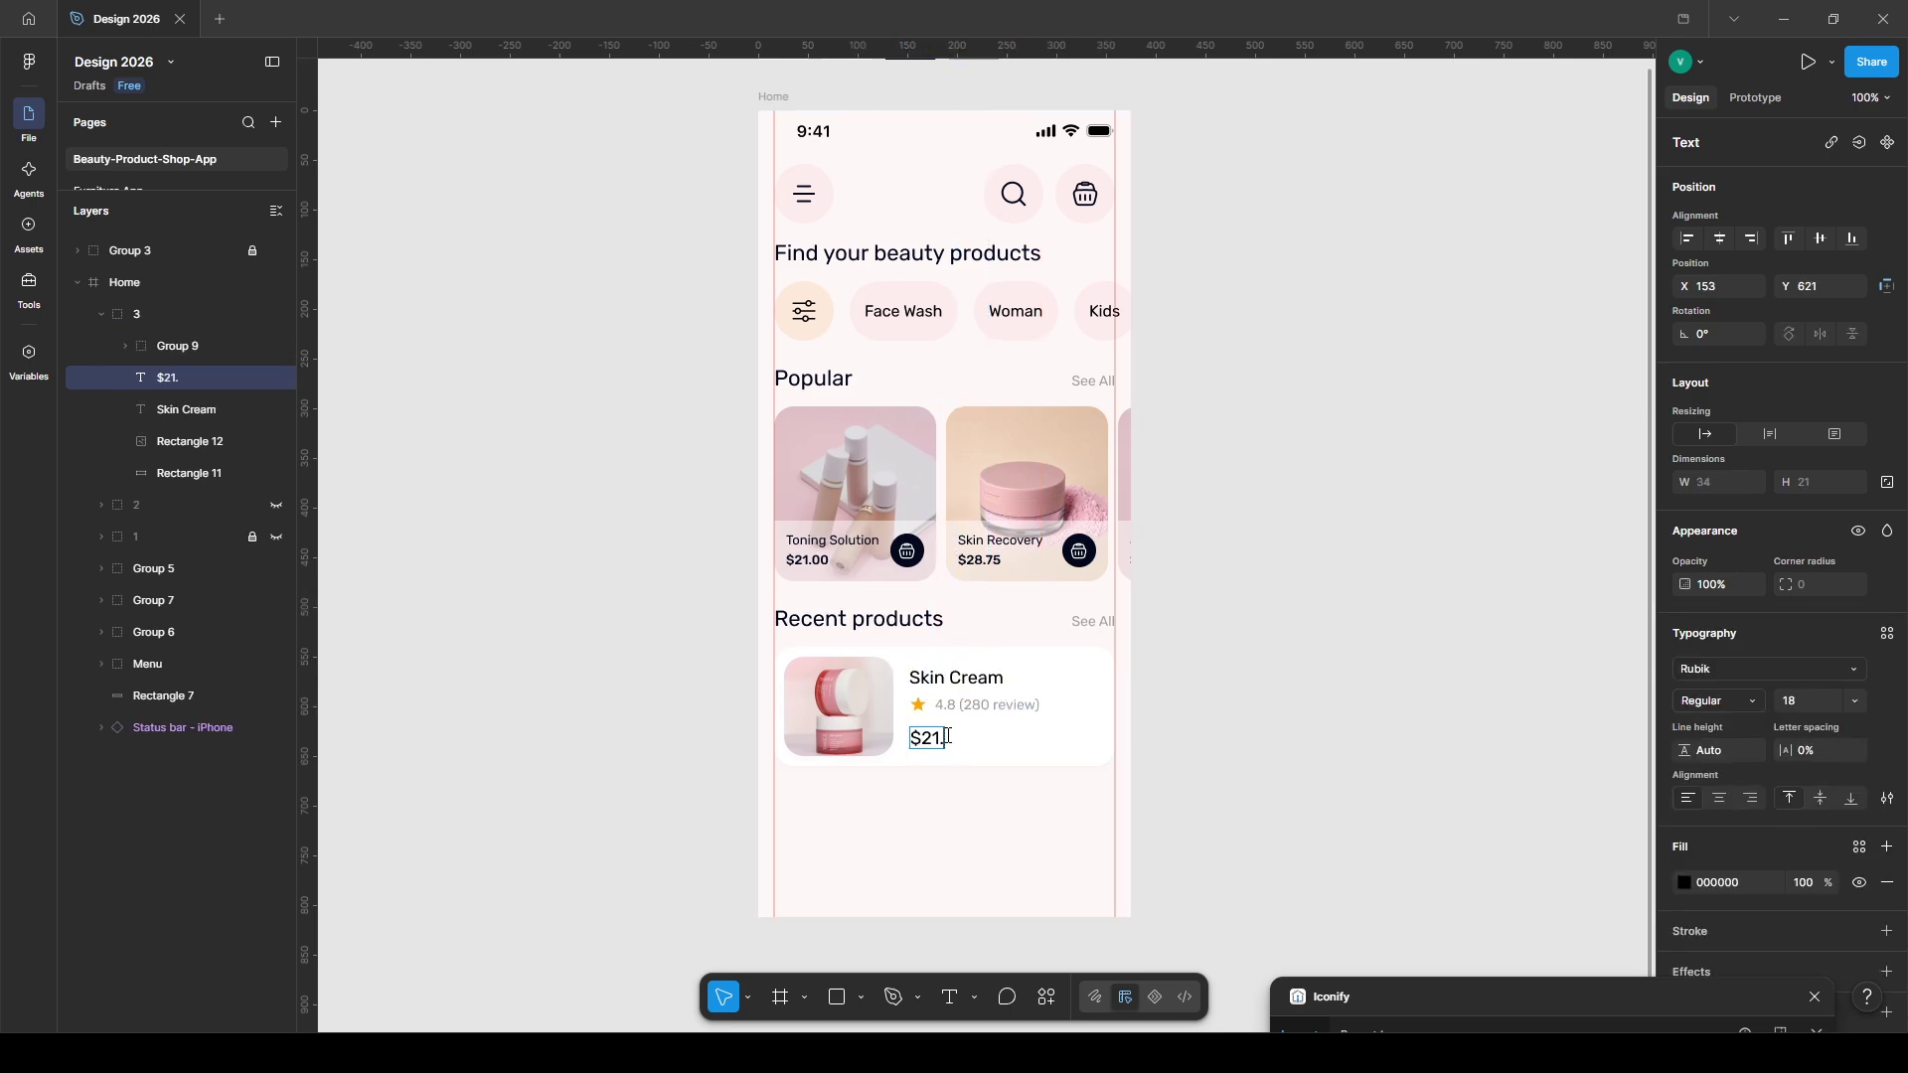
{"action": "key", "text": "Escape"}
{"action": "left_click", "coordinate": [1053, 740], "text": "shift"}
{"action": "left_click", "coordinate": [974, 704], "text": "shift"}
{"action": "left_click", "coordinate": [967, 684], "text": "shift"}
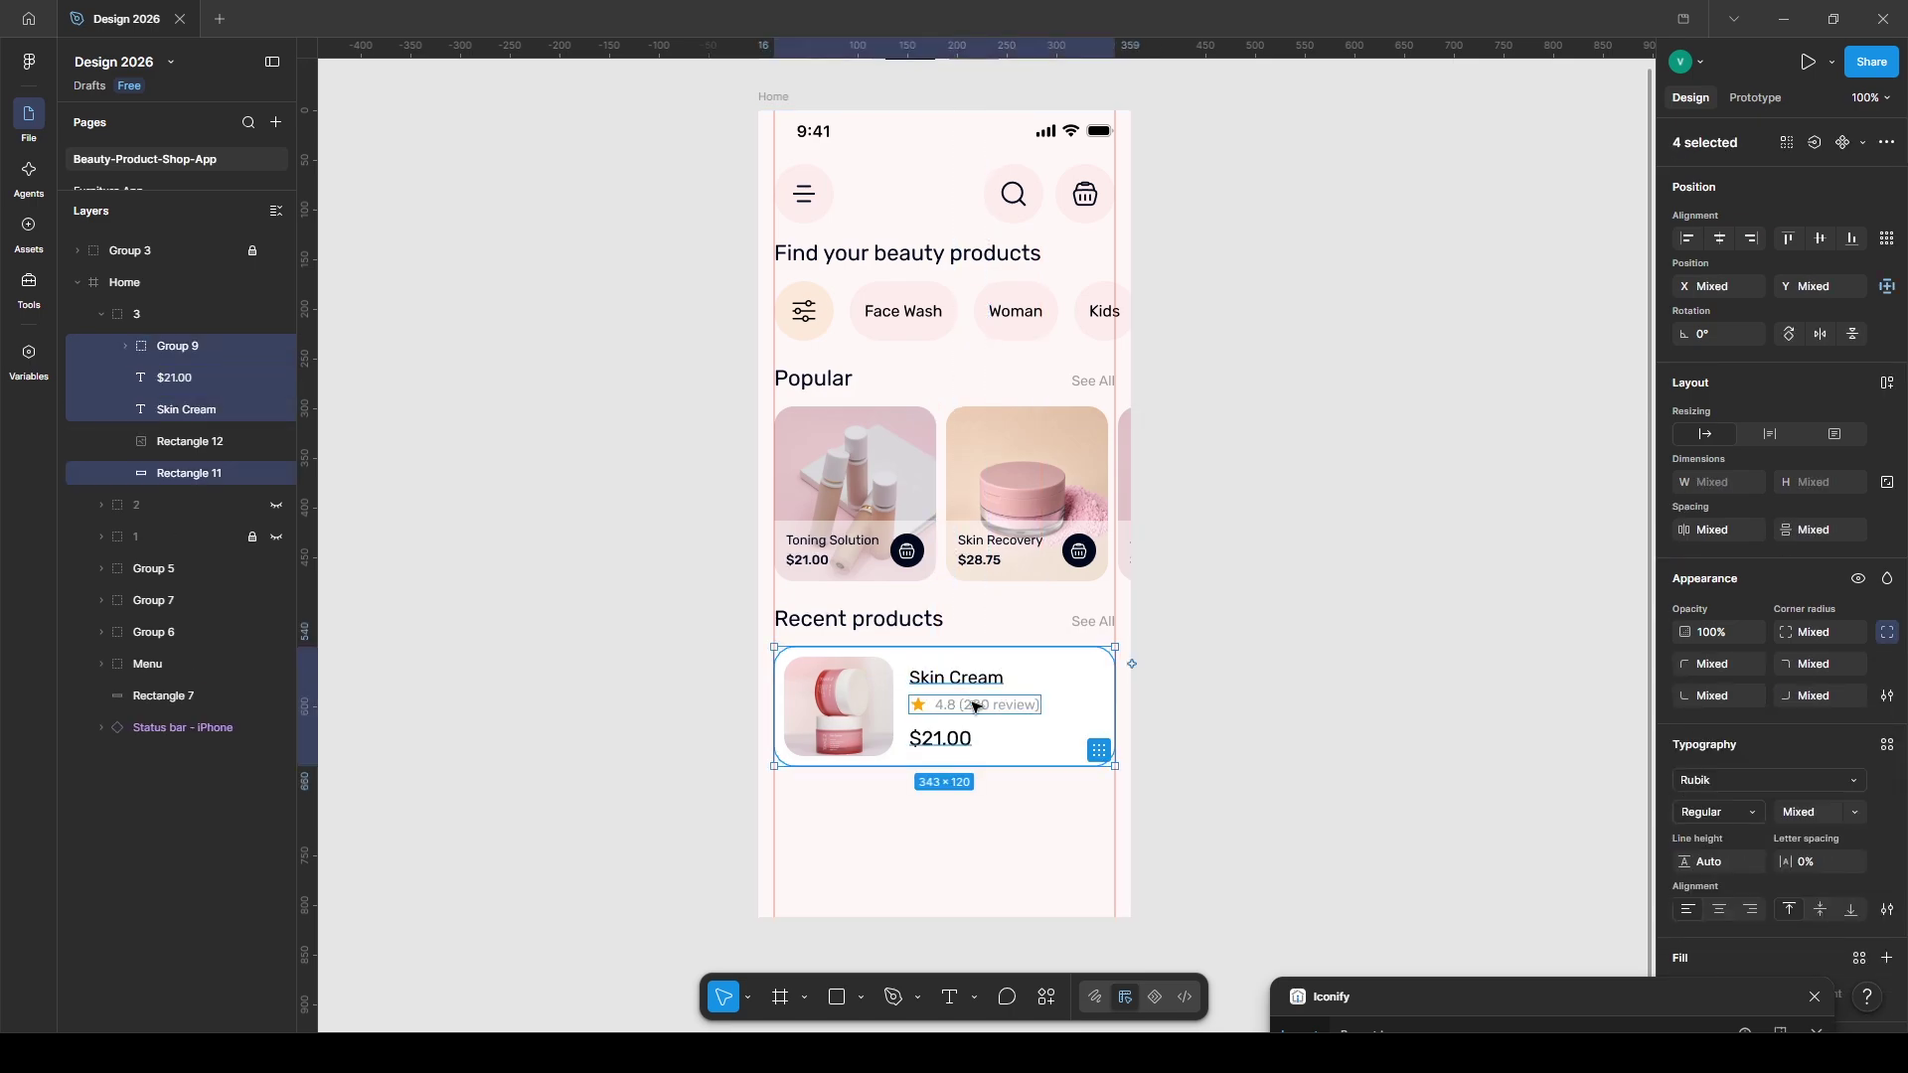
- Copy a Popular card's cart button into the Skin Cream card's bottom-right corner
{"action": "double_click", "coordinate": [908, 552]}
{"action": "key", "text": "ctrl+c"}
{"action": "double_click", "coordinate": [1083, 745]}
{"action": "key", "text": "ctrl+v"}
{"action": "left_click_drag", "start_coordinate": [915, 703], "coordinate": [1091, 732]}
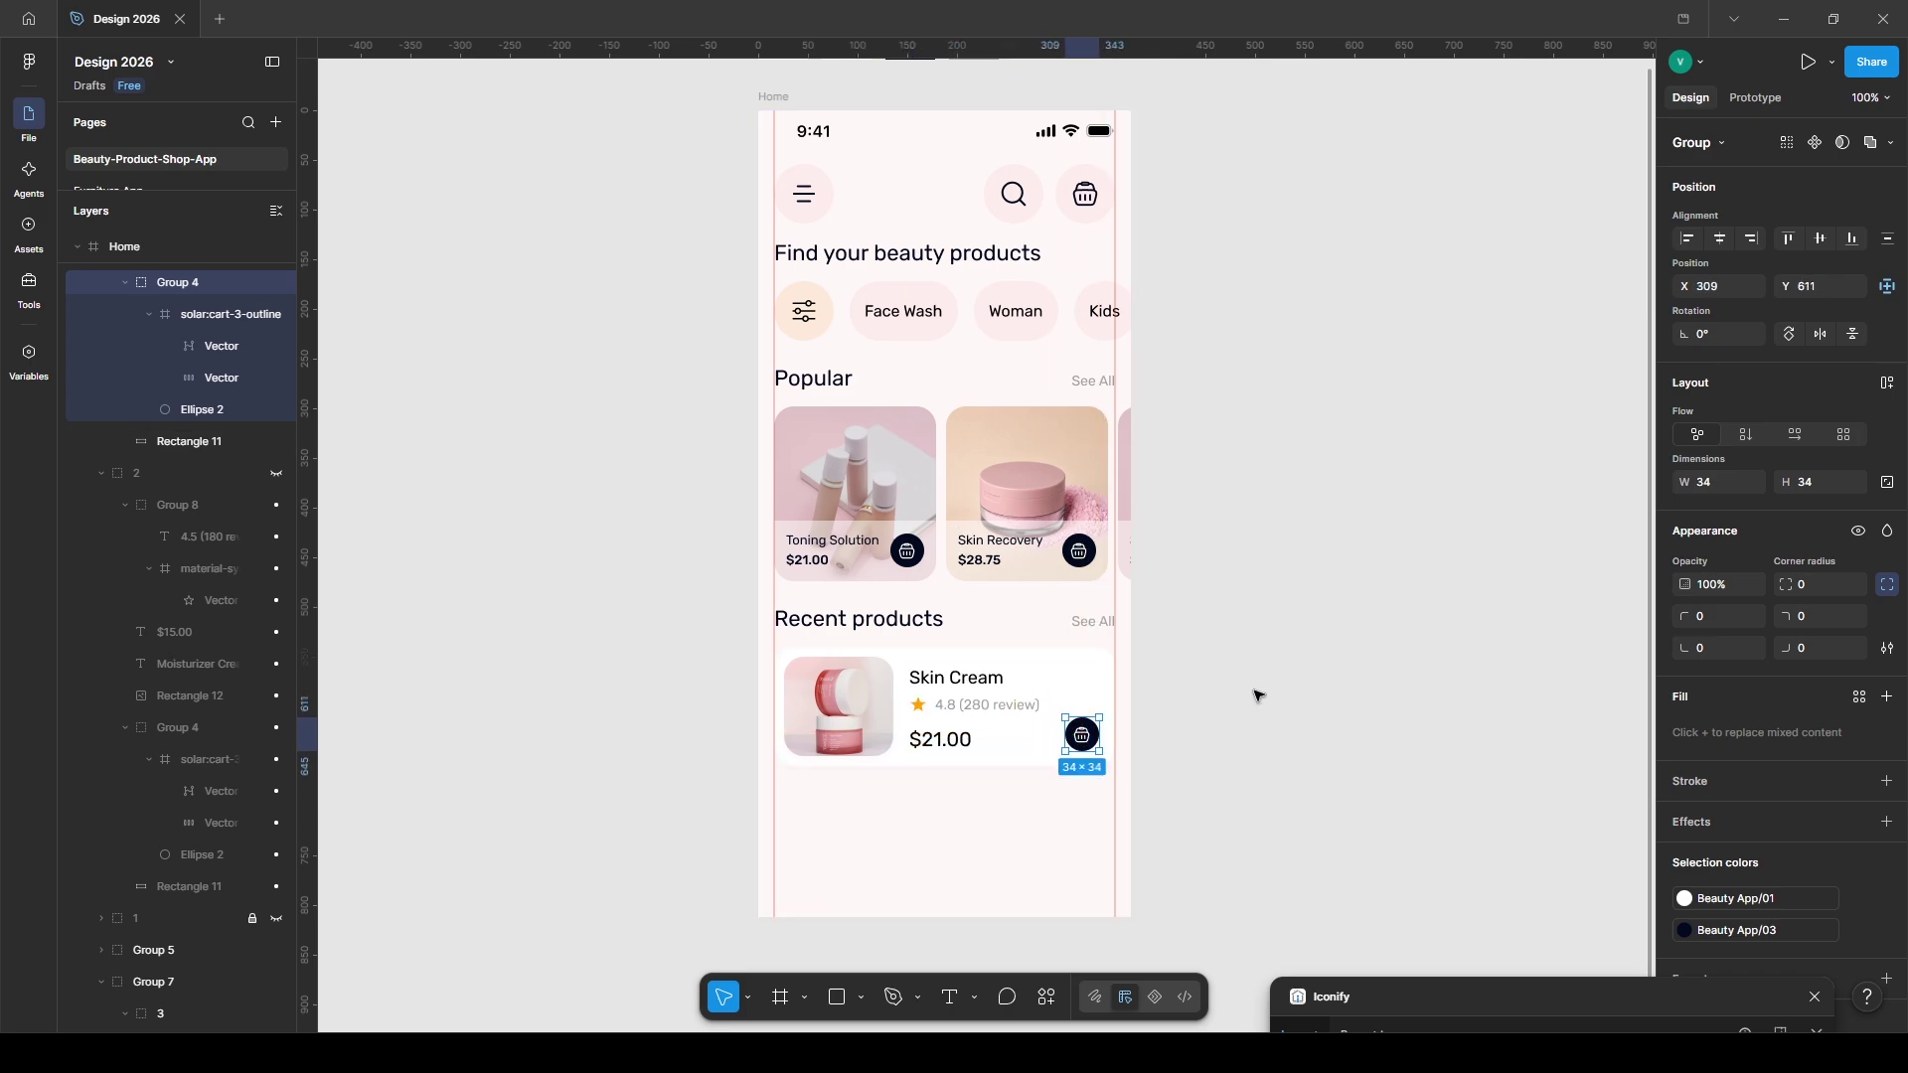
- Duplicate the card below as 'Moisturizer Cream', 4.2 (130 review), $15.00, then duplicate the Home screen
{"action": "left_click", "coordinate": [946, 735]}
{"action": "key", "text": "ctrl+d"}
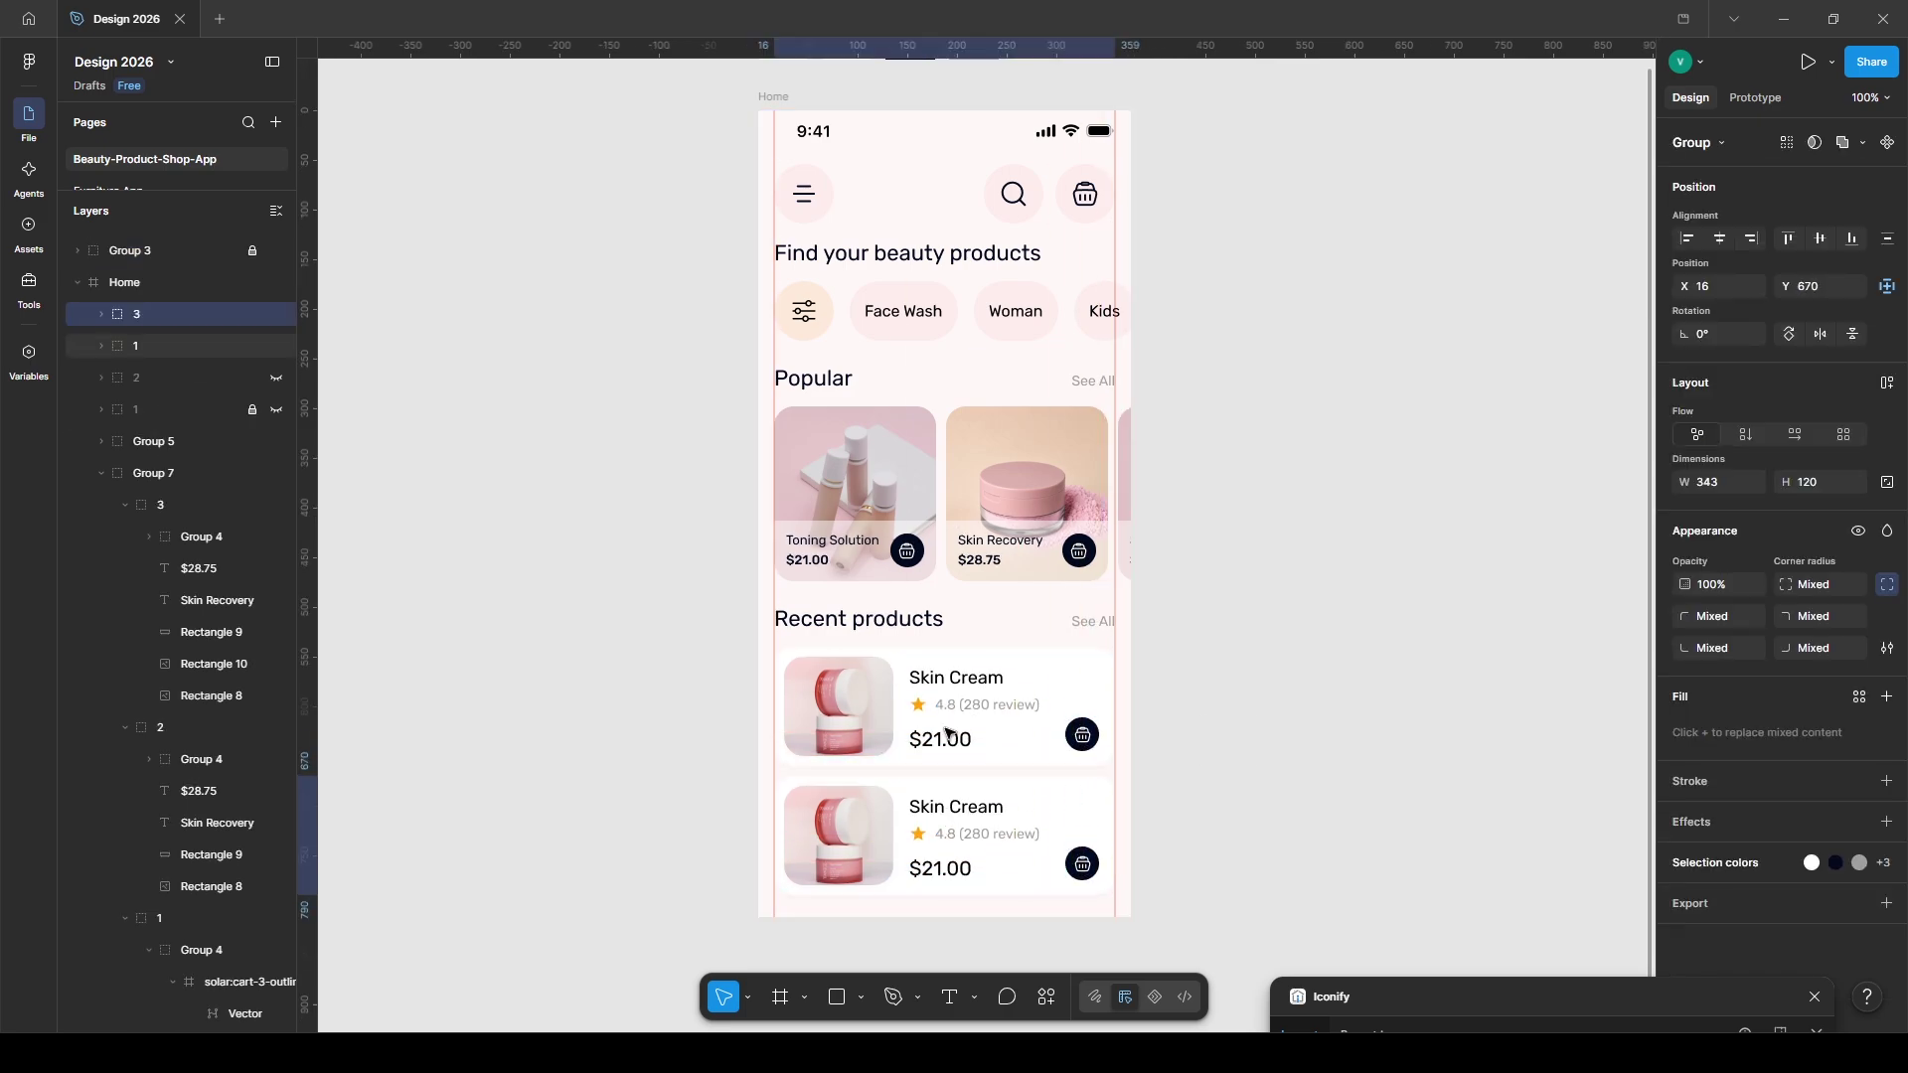
{"action": "double_click", "coordinate": [847, 873]}
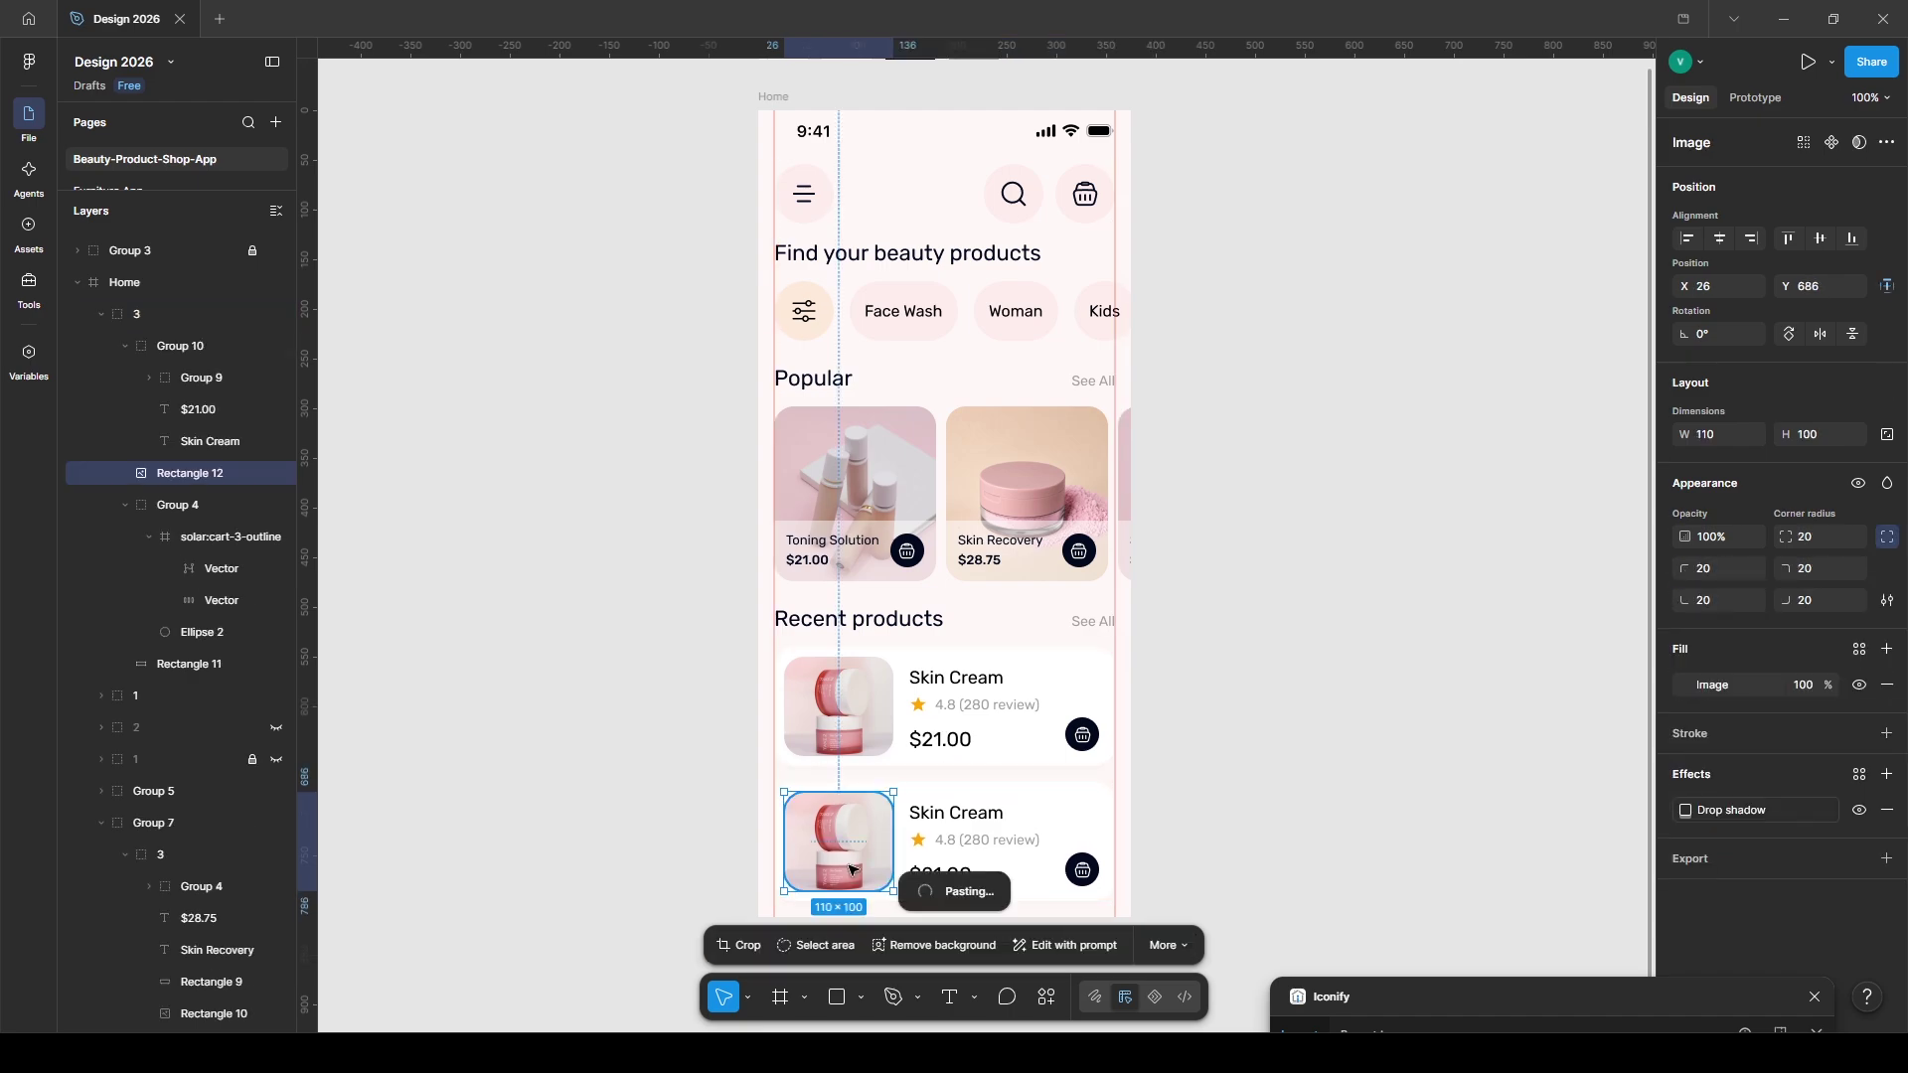
{"action": "type", "text": "Moisturizer"}
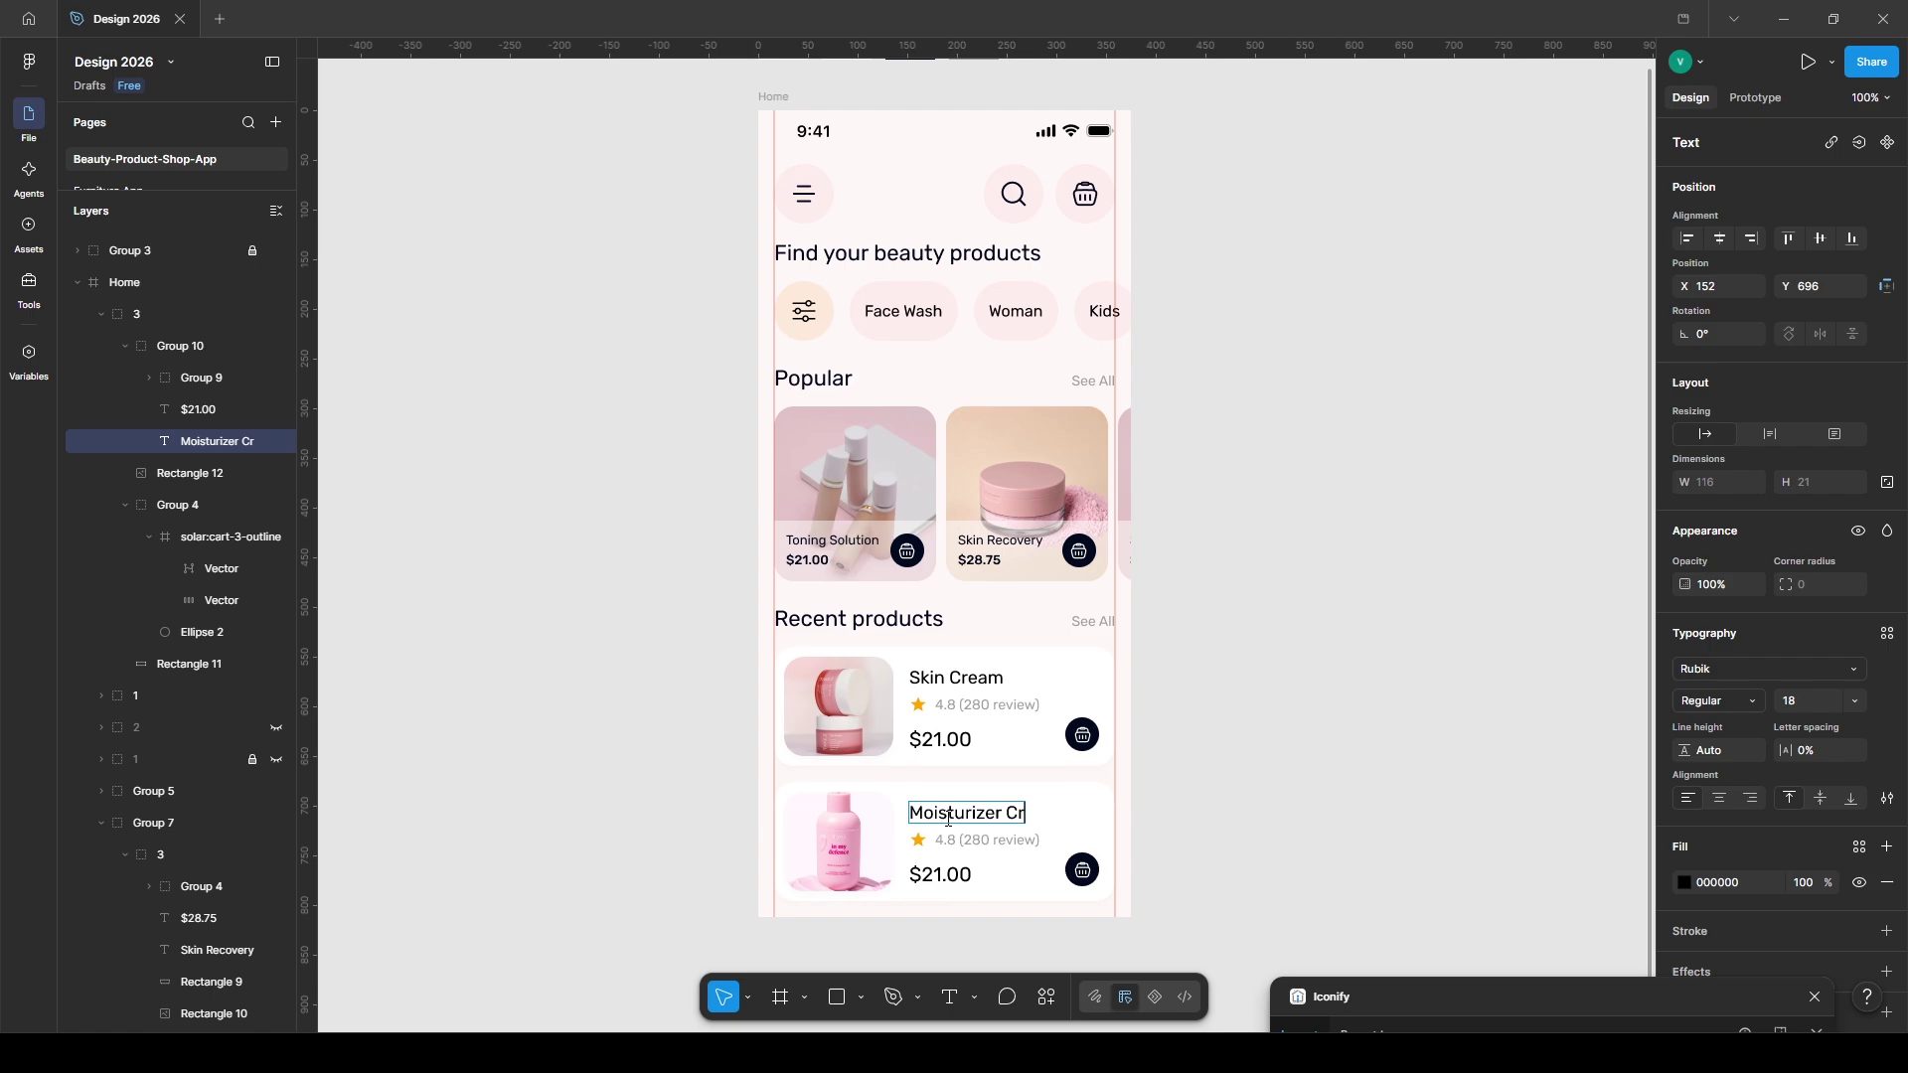
{"action": "key", "text": "Escape"}
{"action": "key", "text": "Escape"}
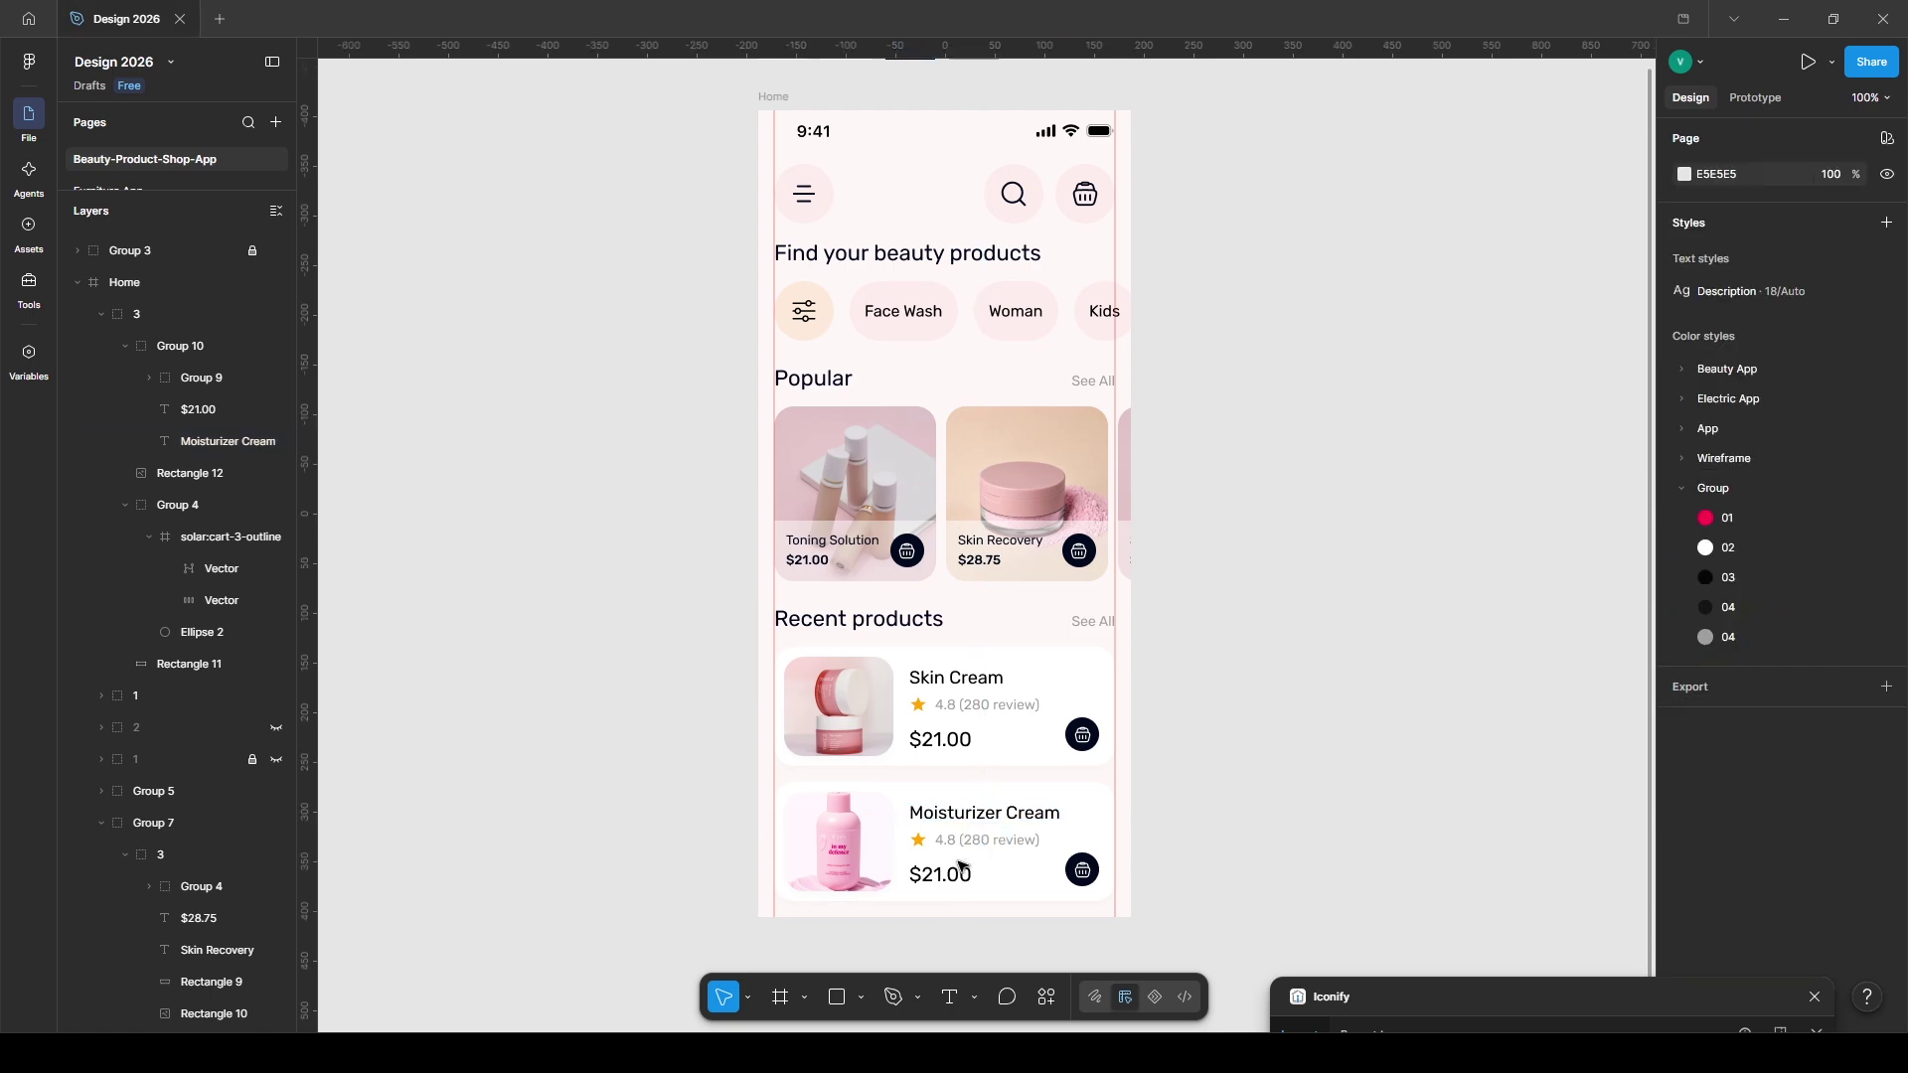
{"action": "left_click", "coordinate": [959, 845], "text": "ctrl"}
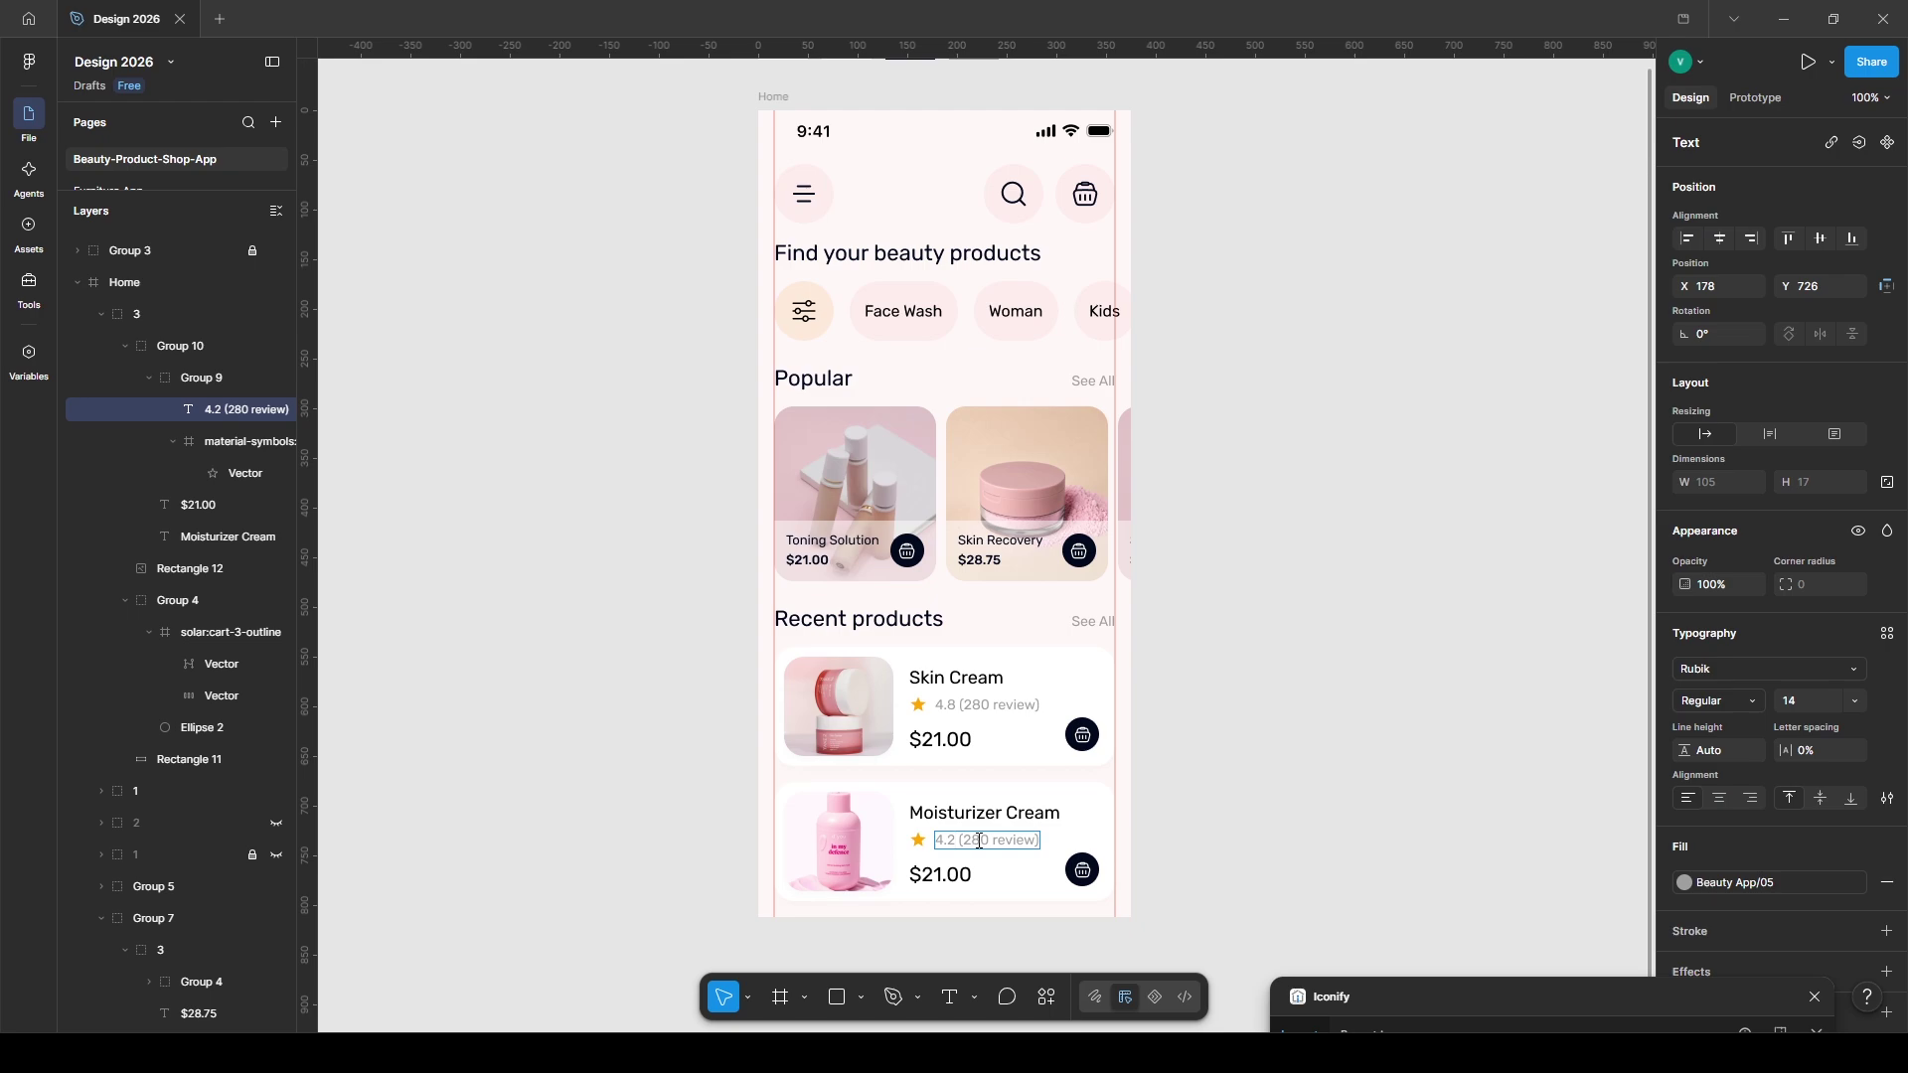
{"action": "left_click", "coordinate": [930, 874]}
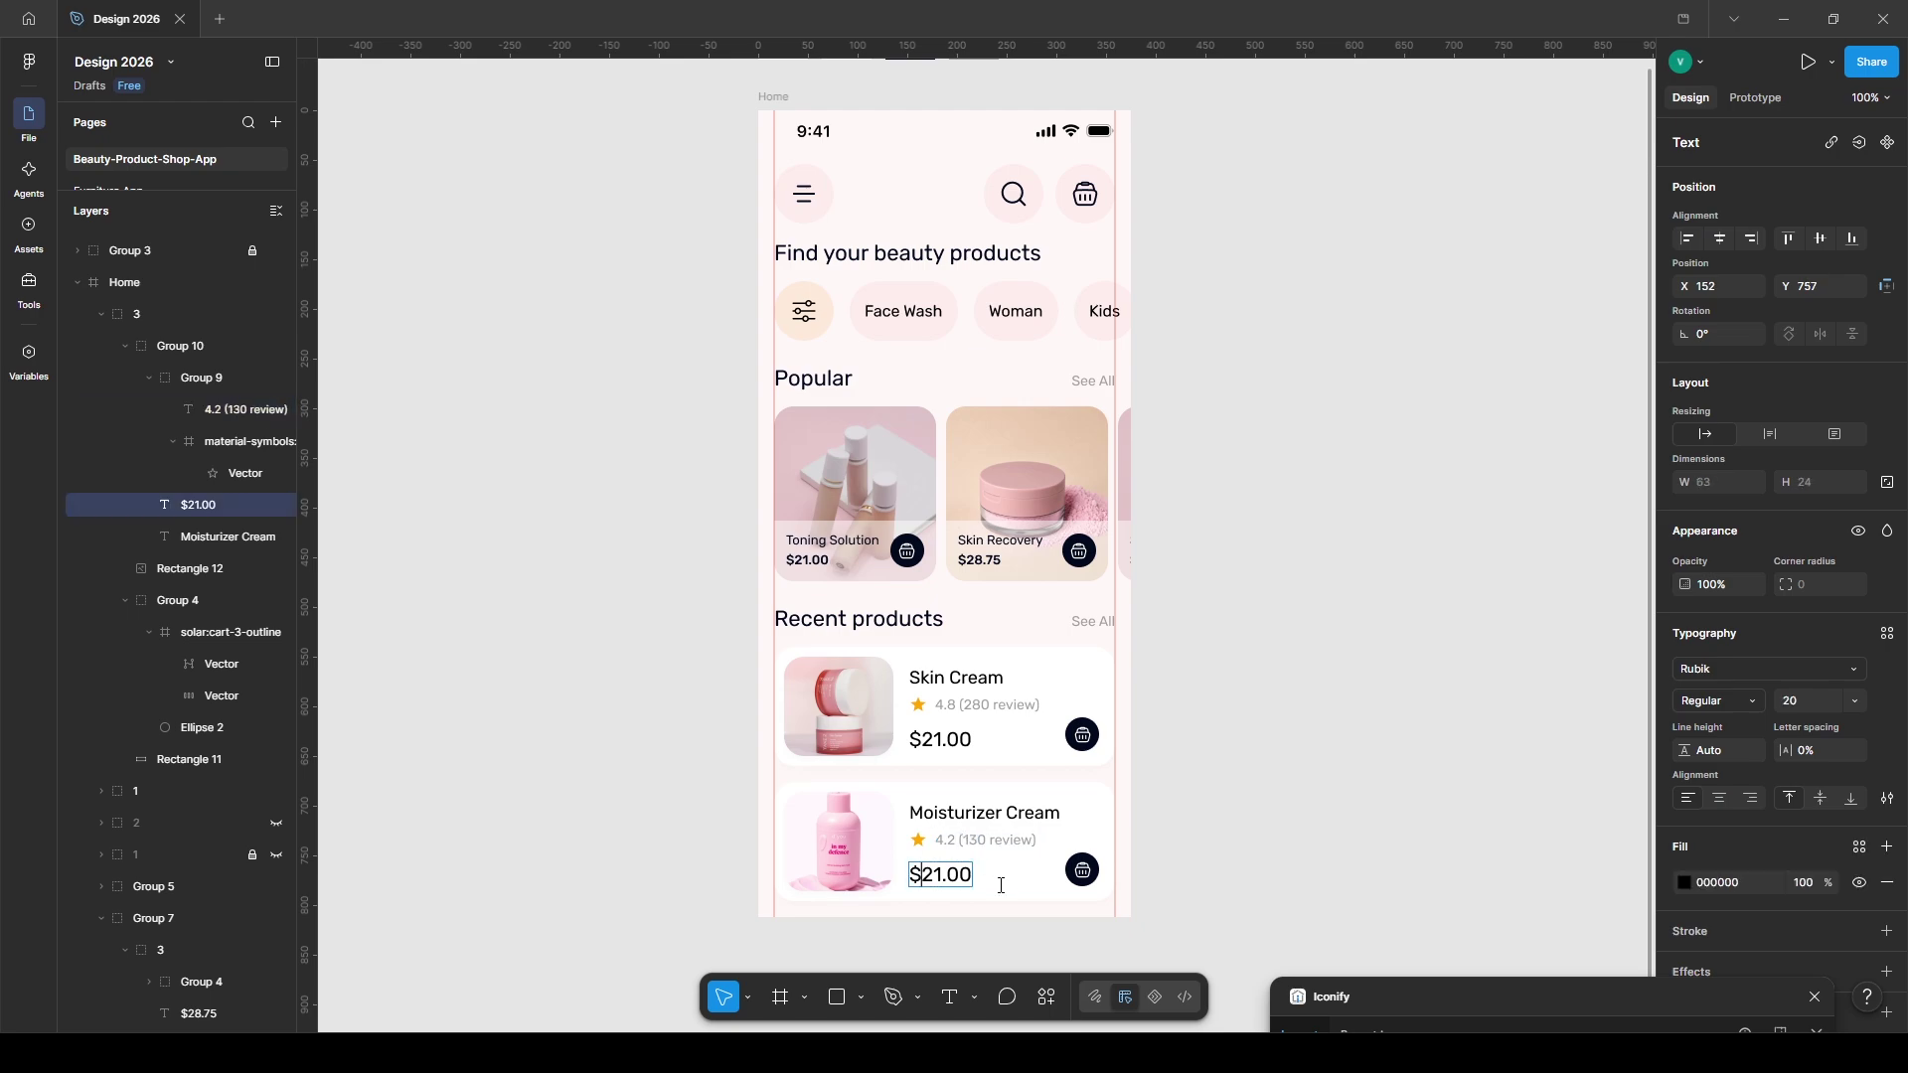
{"action": "type", "text": "0"}
{"action": "key", "text": "Escape"}
{"action": "key", "text": "Escape"}
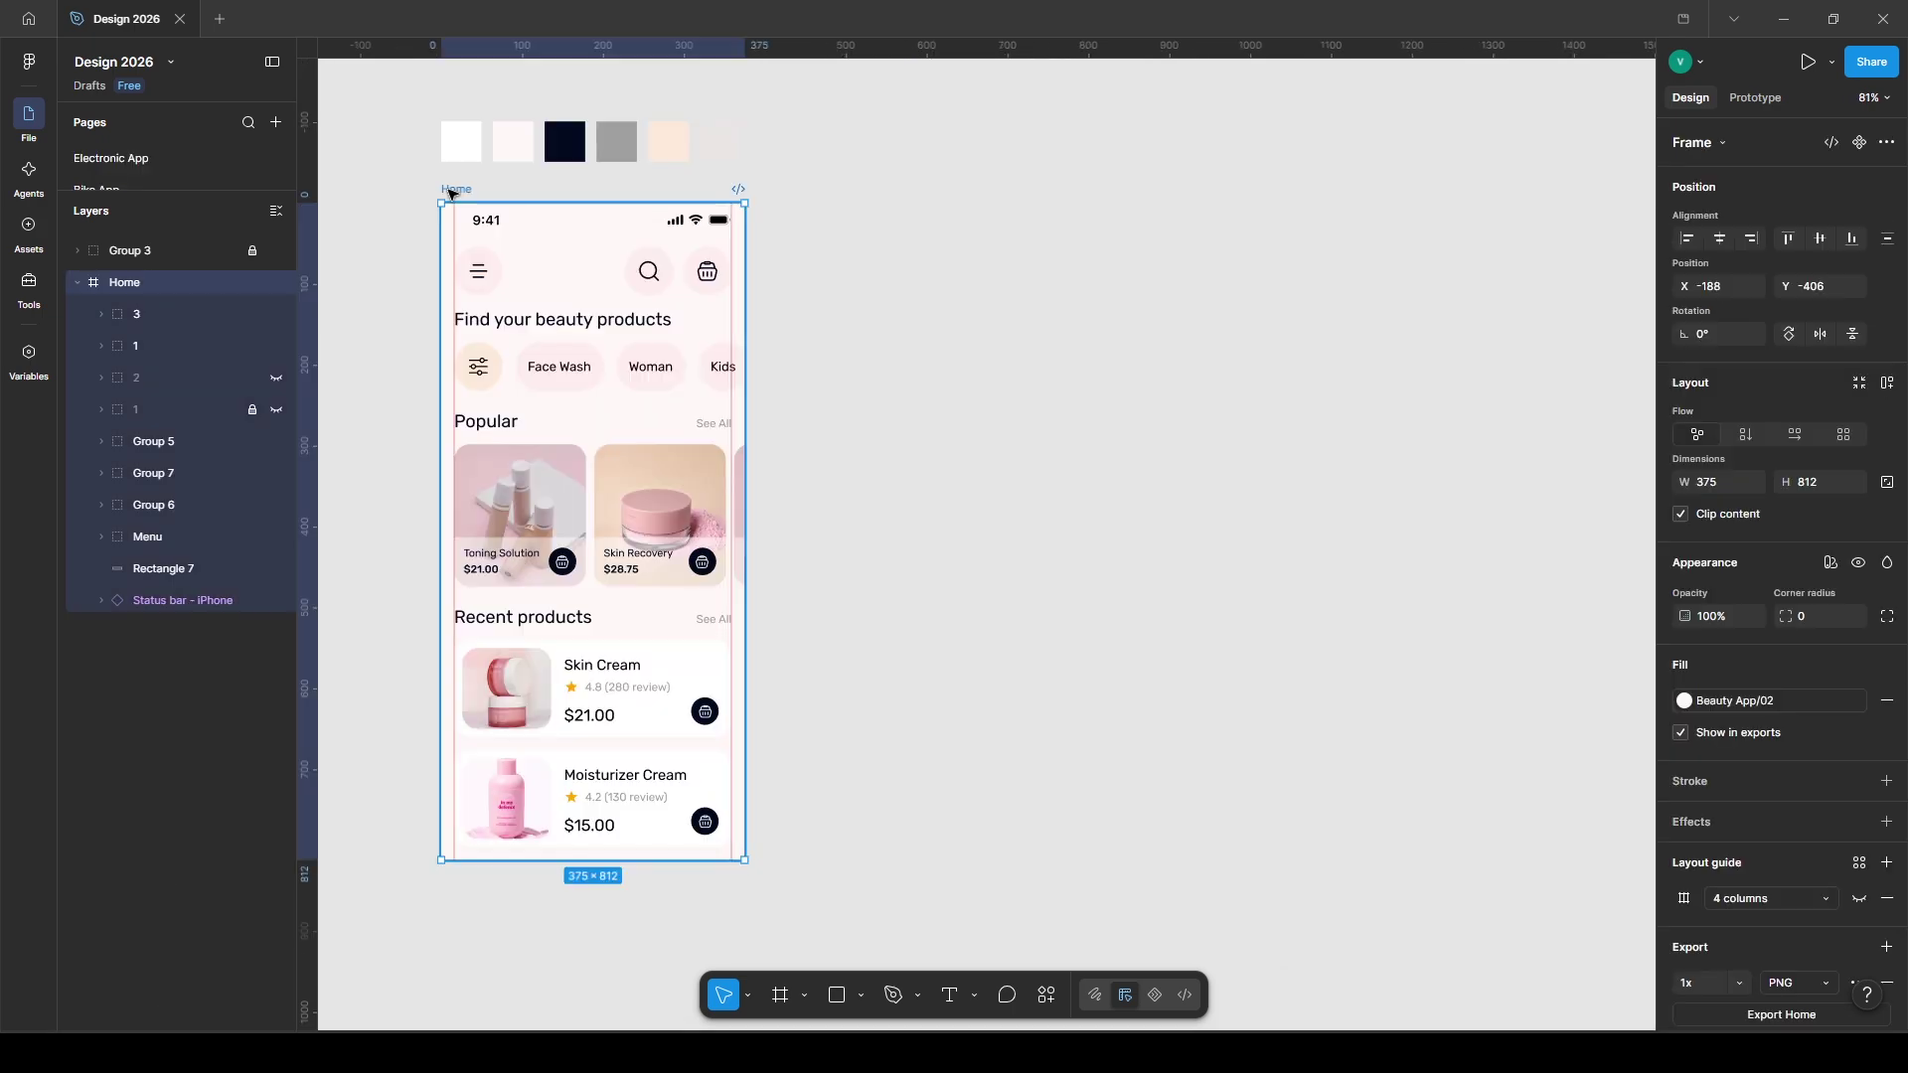
{"action": "key", "text": "ctrl+d"}
- Rename the copied screen to 'Details' and clear out its contents
{"action": "left_click", "coordinate": [824, 149]}
{"action": "left_click", "coordinate": [786, 189]}
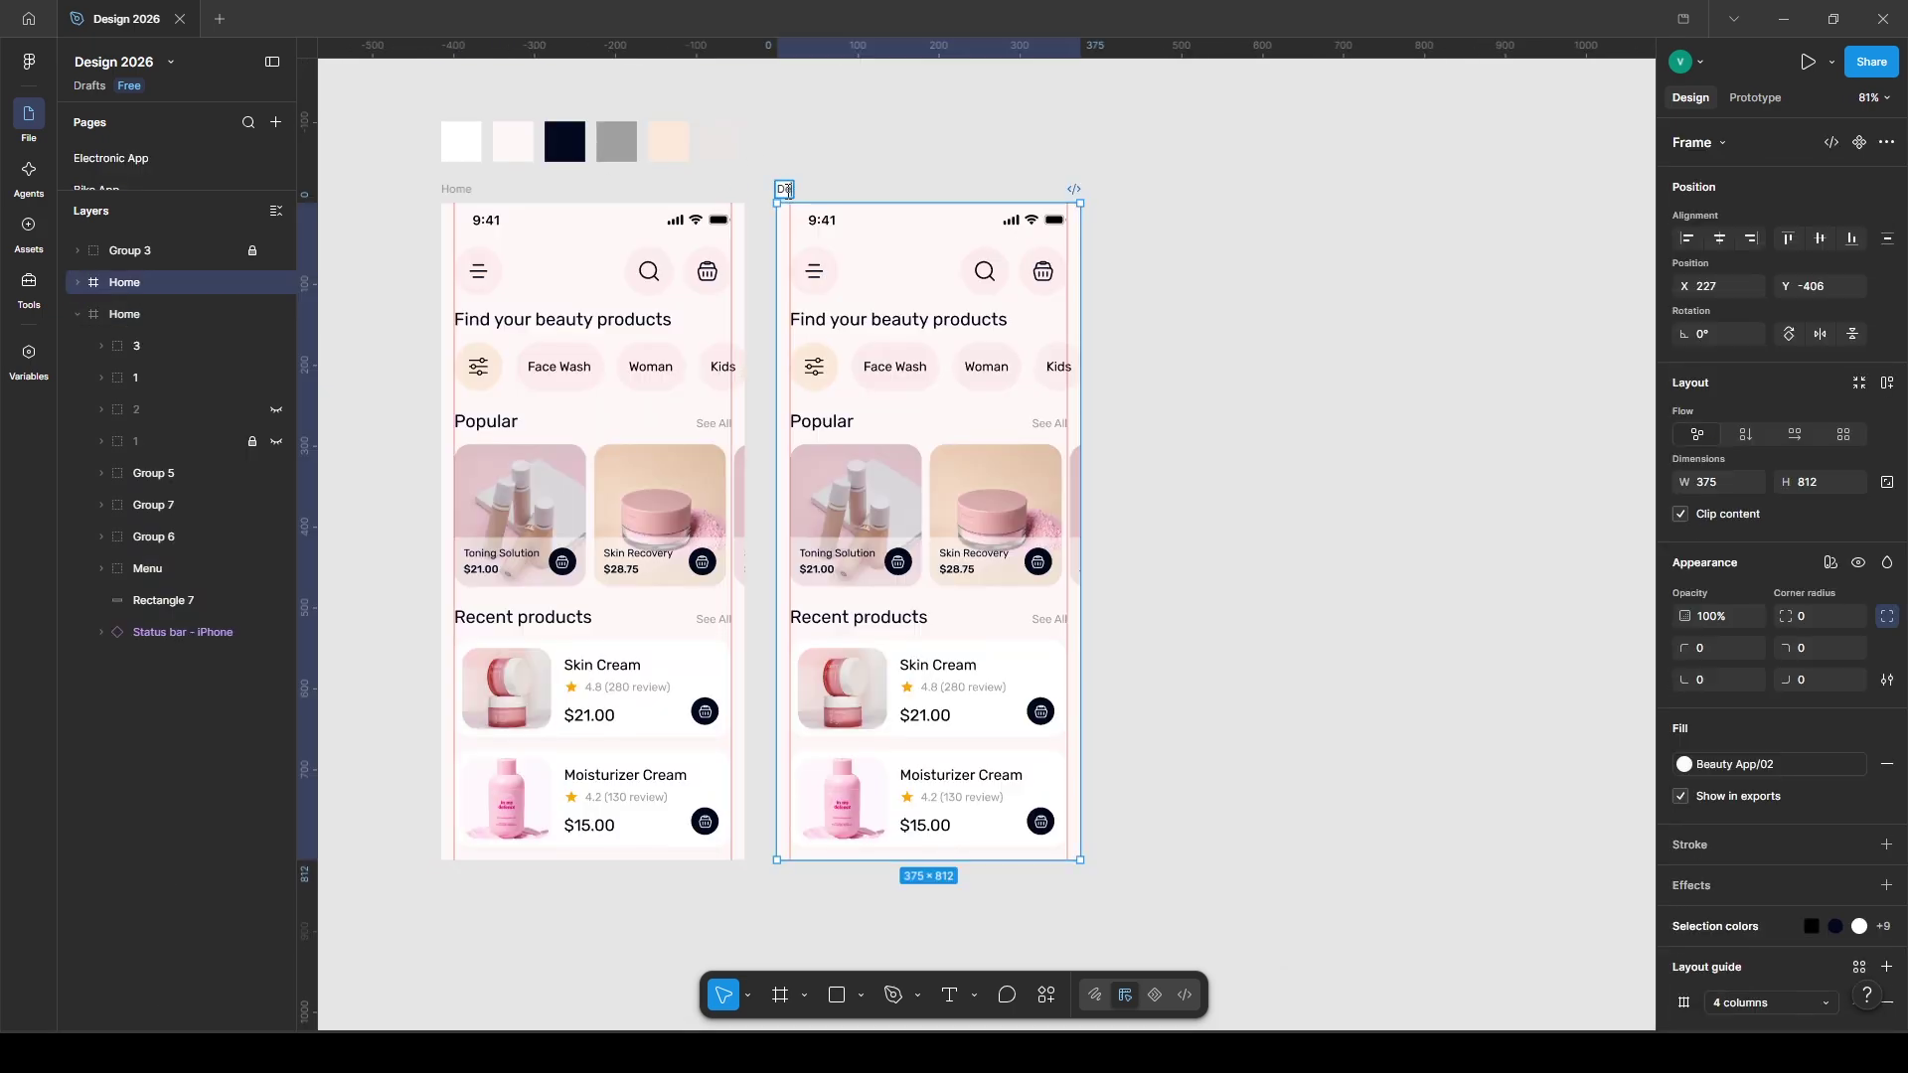
{"action": "type", "text": "Details"}
{"action": "key", "text": "Return"}
{"action": "key", "text": "Return"}
{"action": "key", "text": "Delete"}
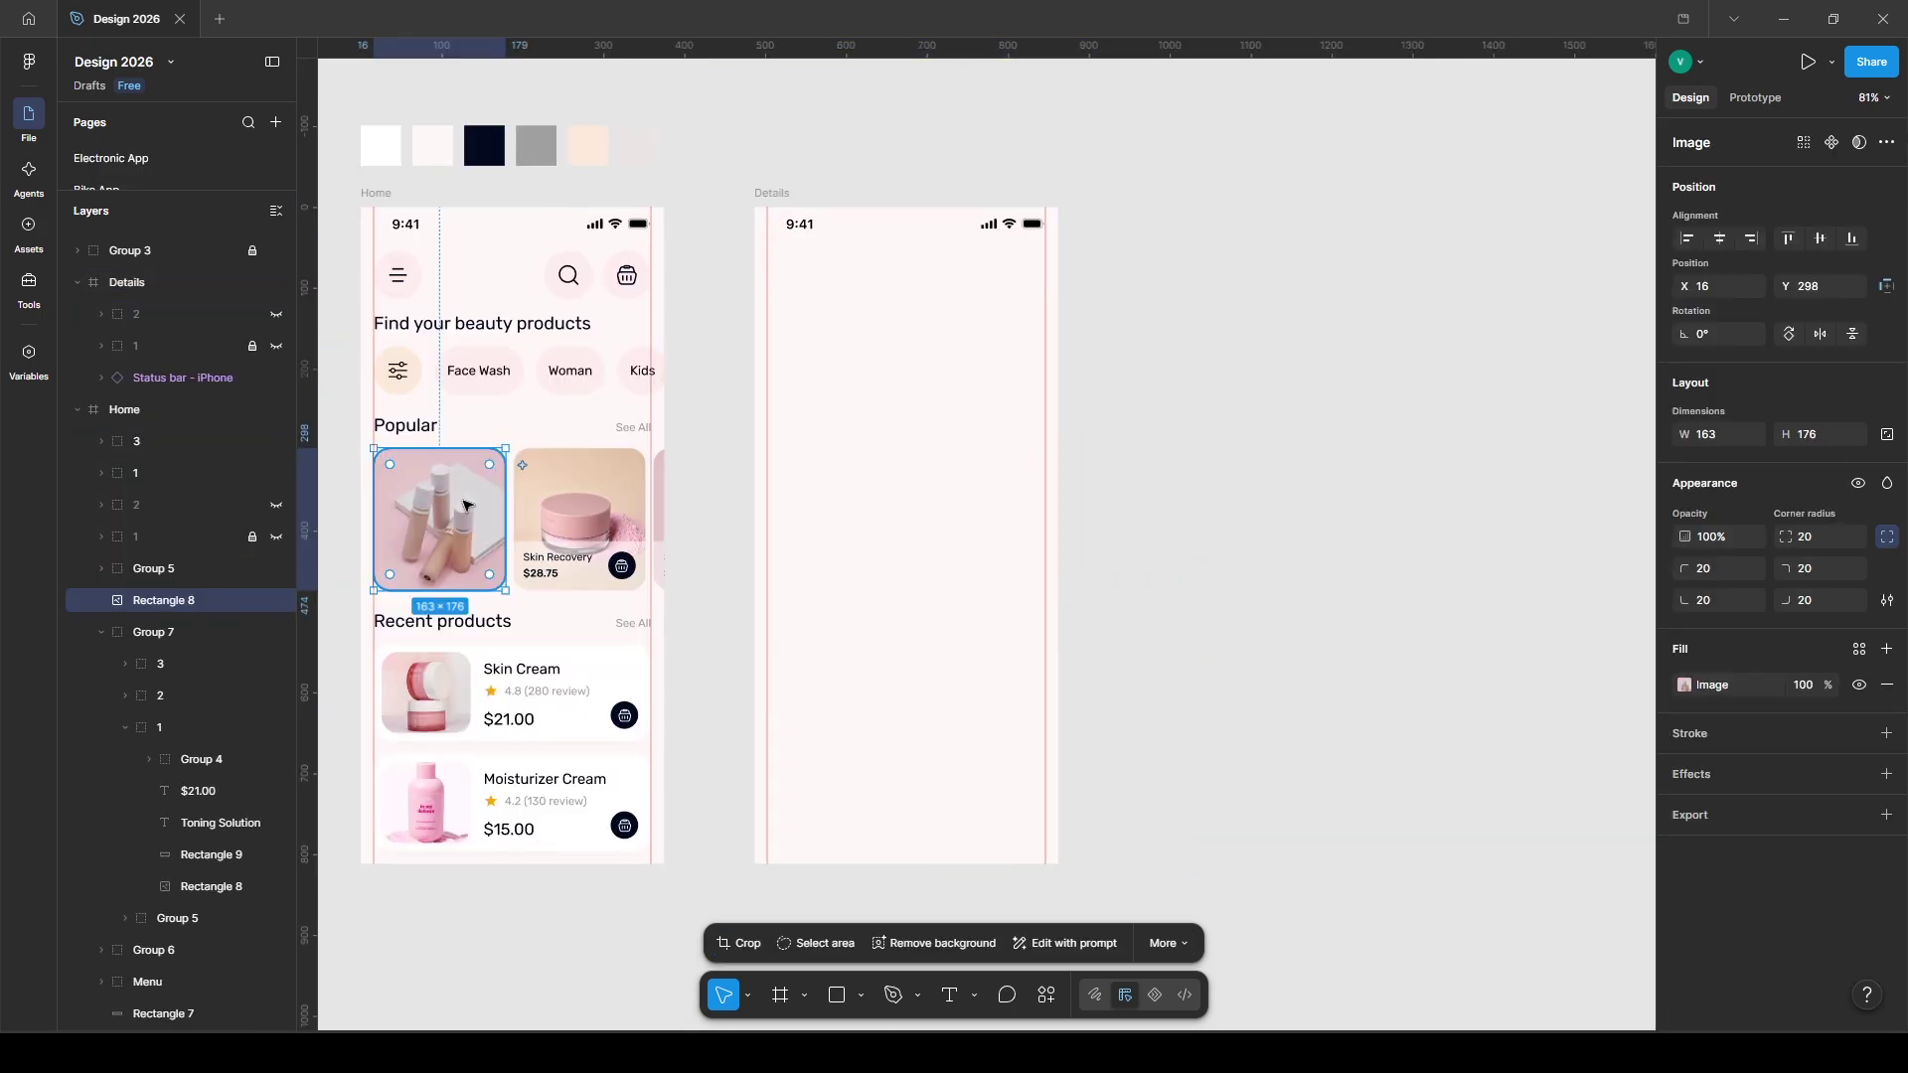
- Move the bottles photo into Details with 0 corner radius, behind the status bar, spanning the top
{"action": "left_click_drag", "start_coordinate": [464, 505], "coordinate": [801, 289]}
{"action": "type", "text": "0"}
{"action": "key", "text": "Return"}
{"action": "key", "text": "ctrl+shift+["}
{"action": "left_click_drag", "start_coordinate": [887, 349], "coordinate": [1025, 536]}
- Import a thin left chevron icon from the icon library and search it for 'heart'
{"action": "key", "text": "Escape"}
{"action": "left_click", "coordinate": [1047, 995]}
{"action": "left_click", "coordinate": [759, 729]}
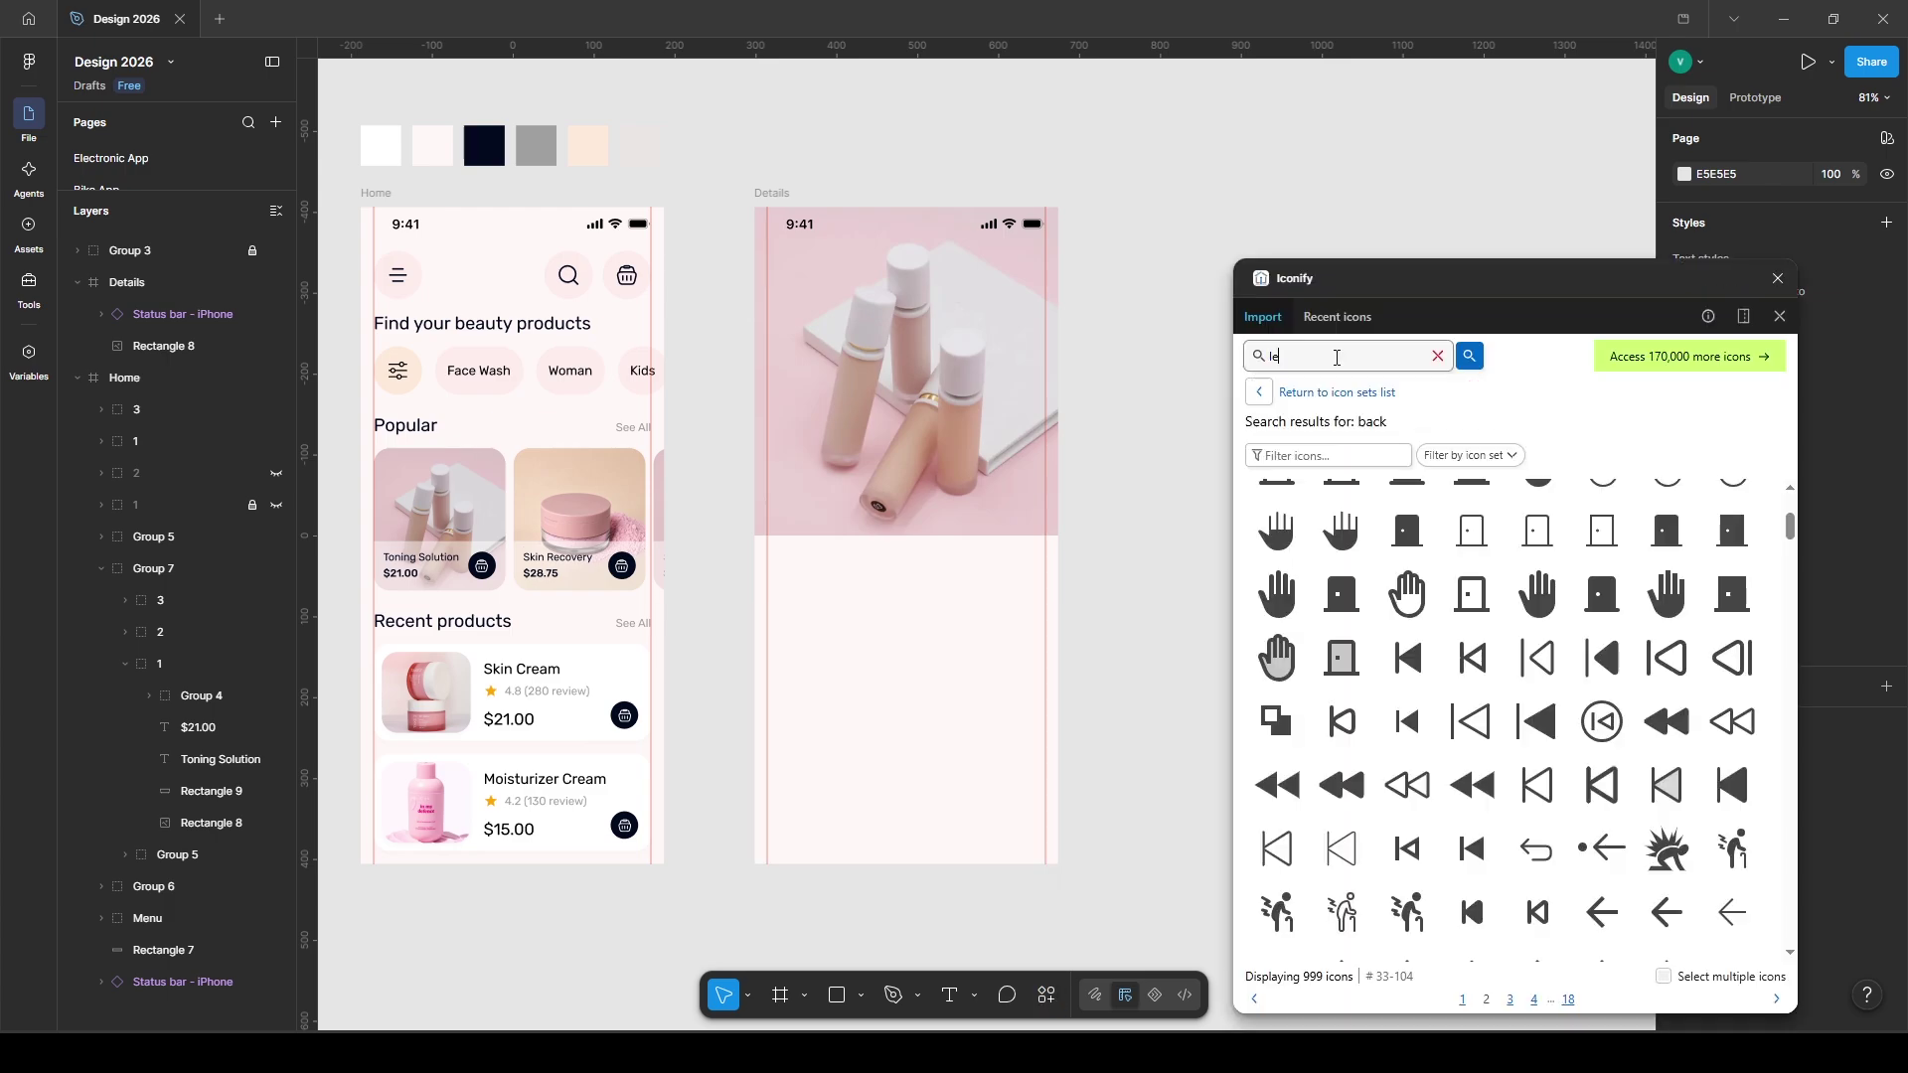
{"action": "left_click", "coordinate": [1343, 510]}
{"action": "left_click", "coordinate": [1299, 355]}
{"action": "type", "text": "heart"}
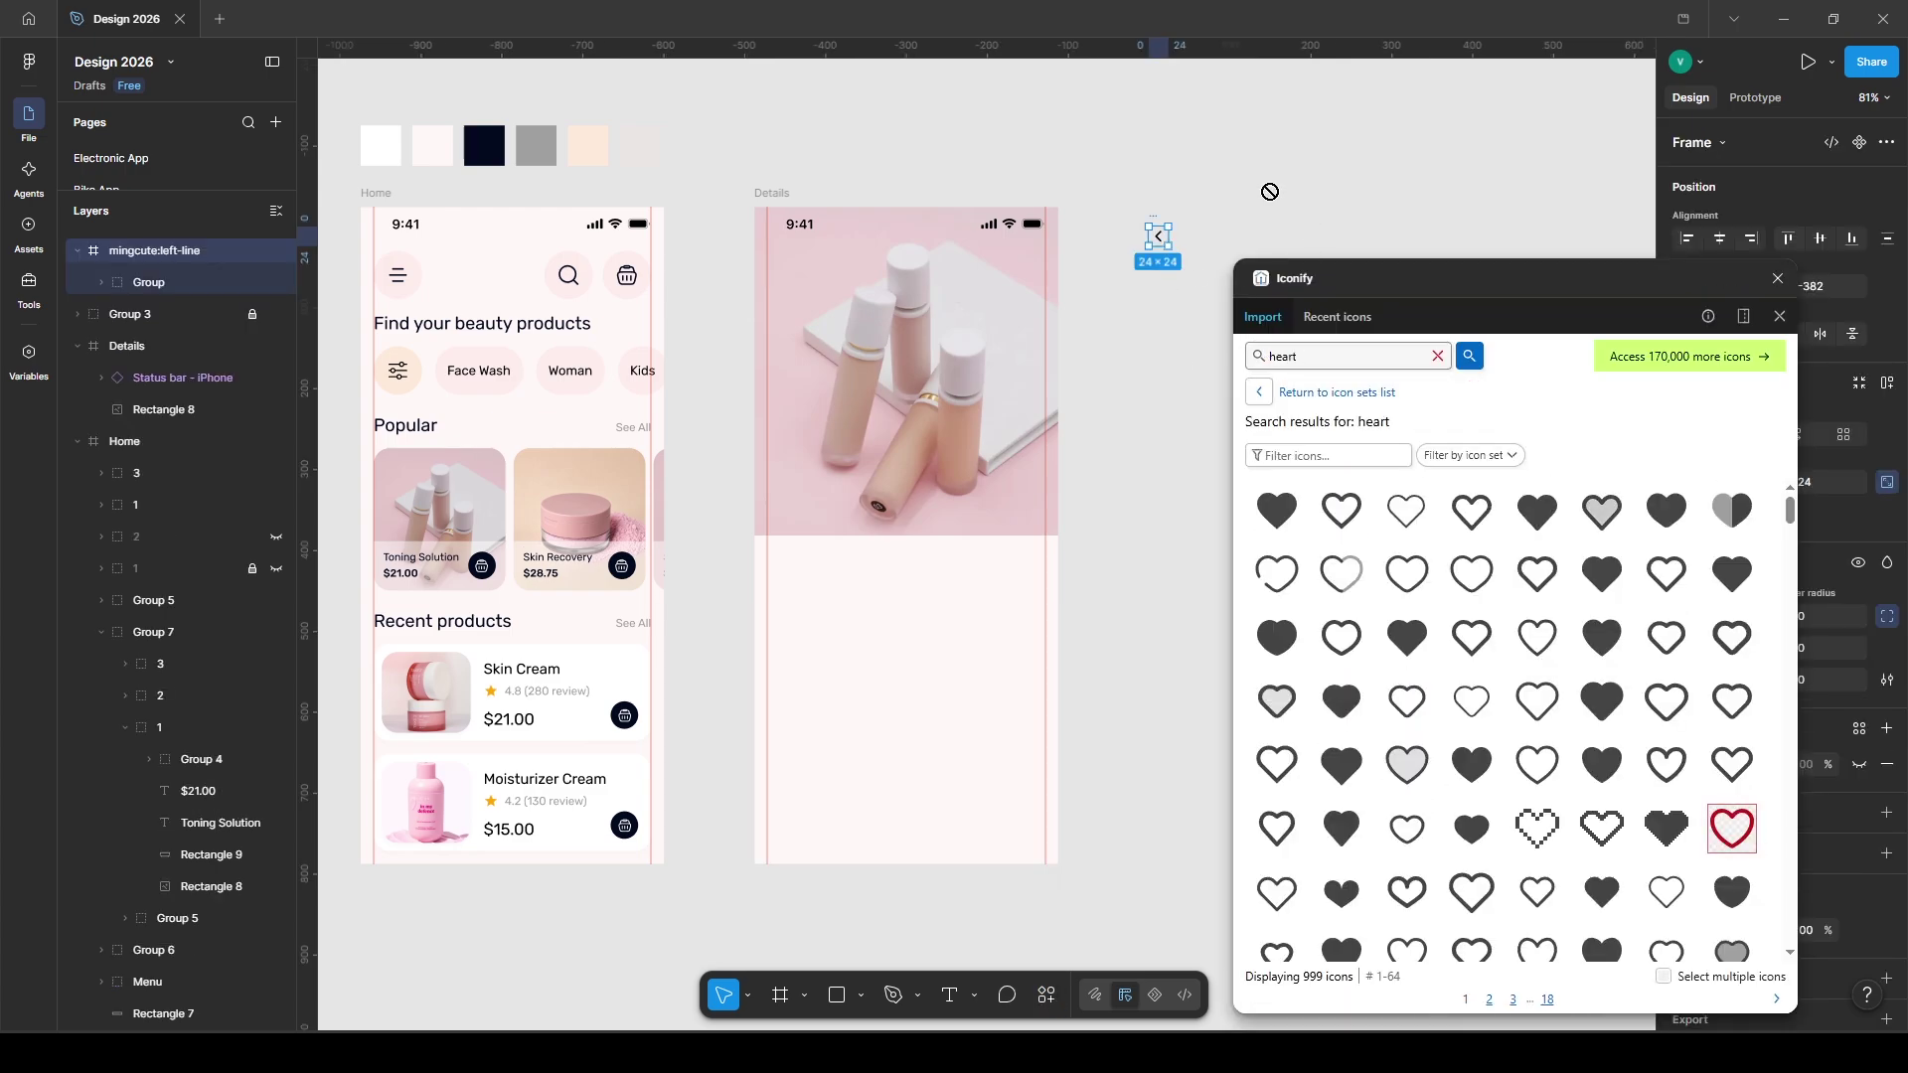
- Import a heart icon and turn the pasted round search button into a white back-arrow button
{"action": "left_click", "coordinate": [846, 288]}
{"action": "key", "text": "ctrl+v"}
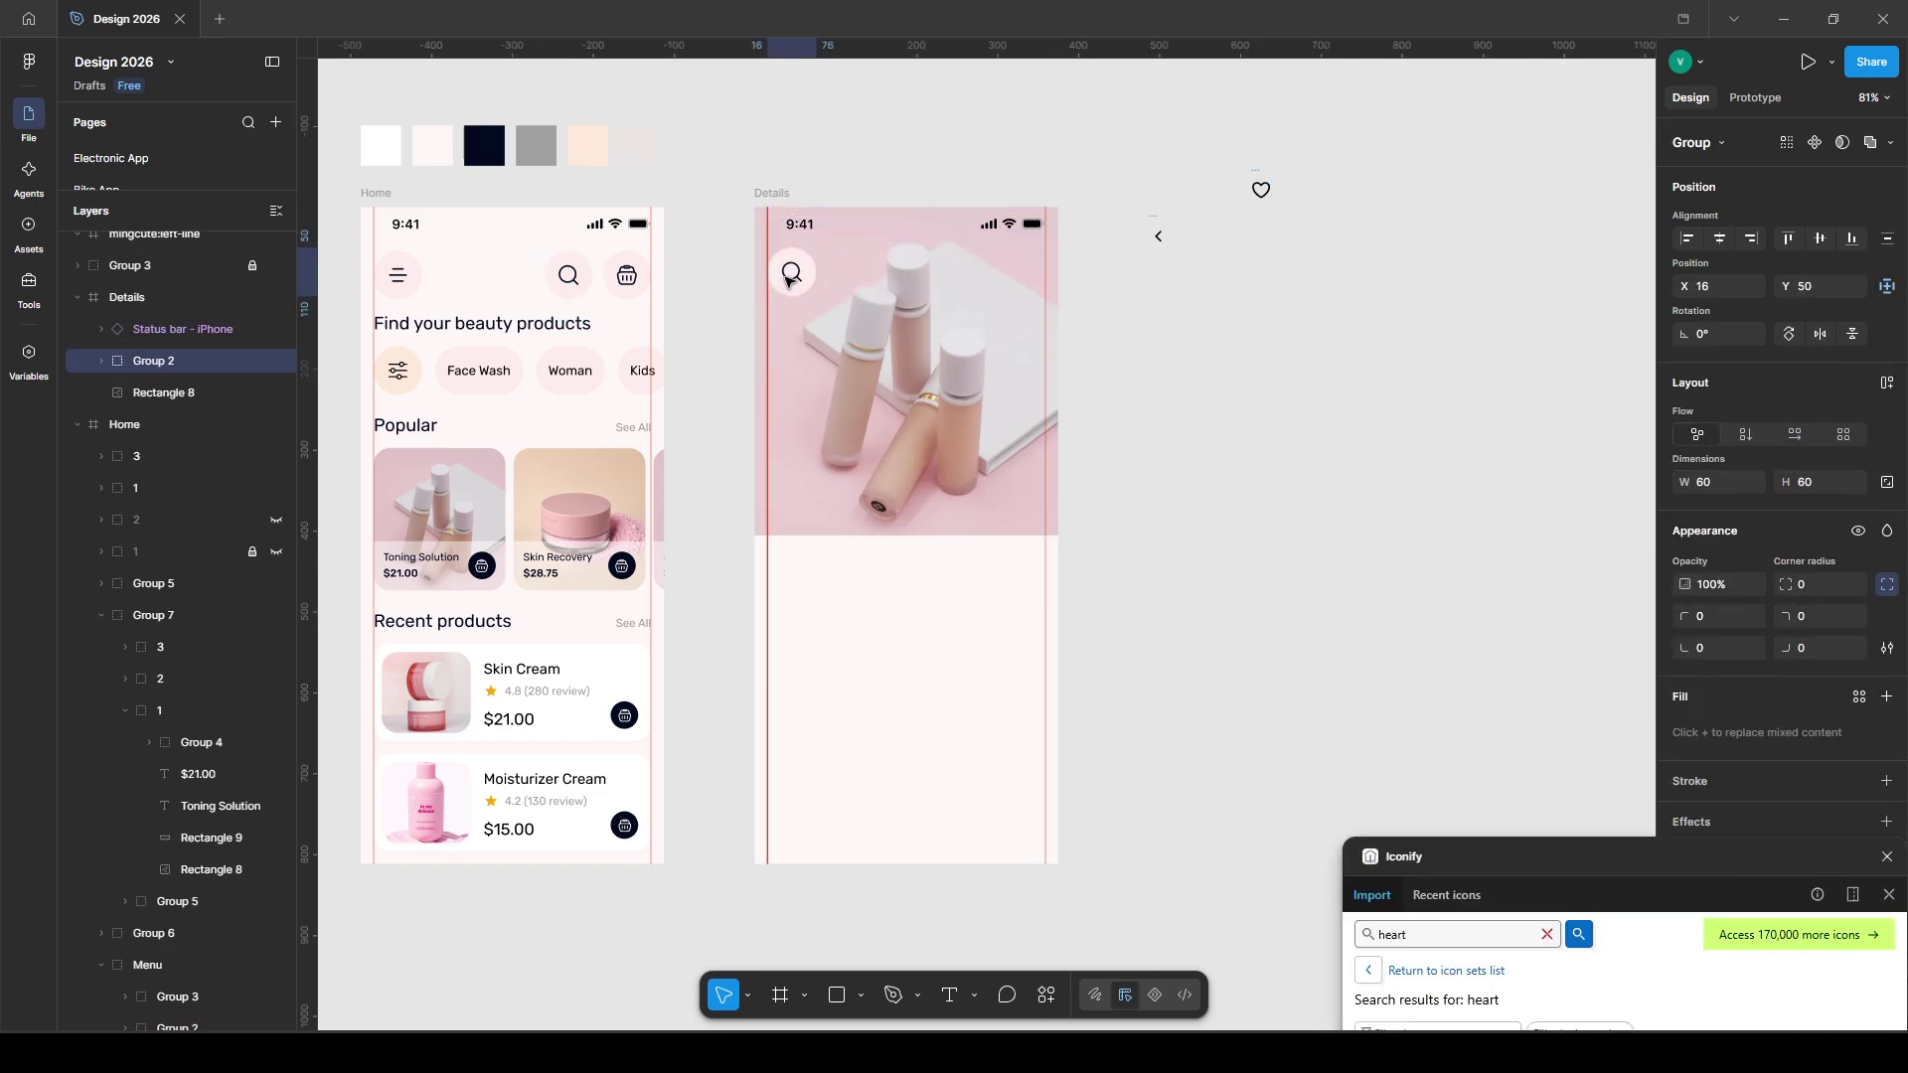
{"action": "key", "text": "Down"}
{"action": "key", "text": "Down"}
{"action": "key", "text": "Down"}
{"action": "key", "text": "Down"}
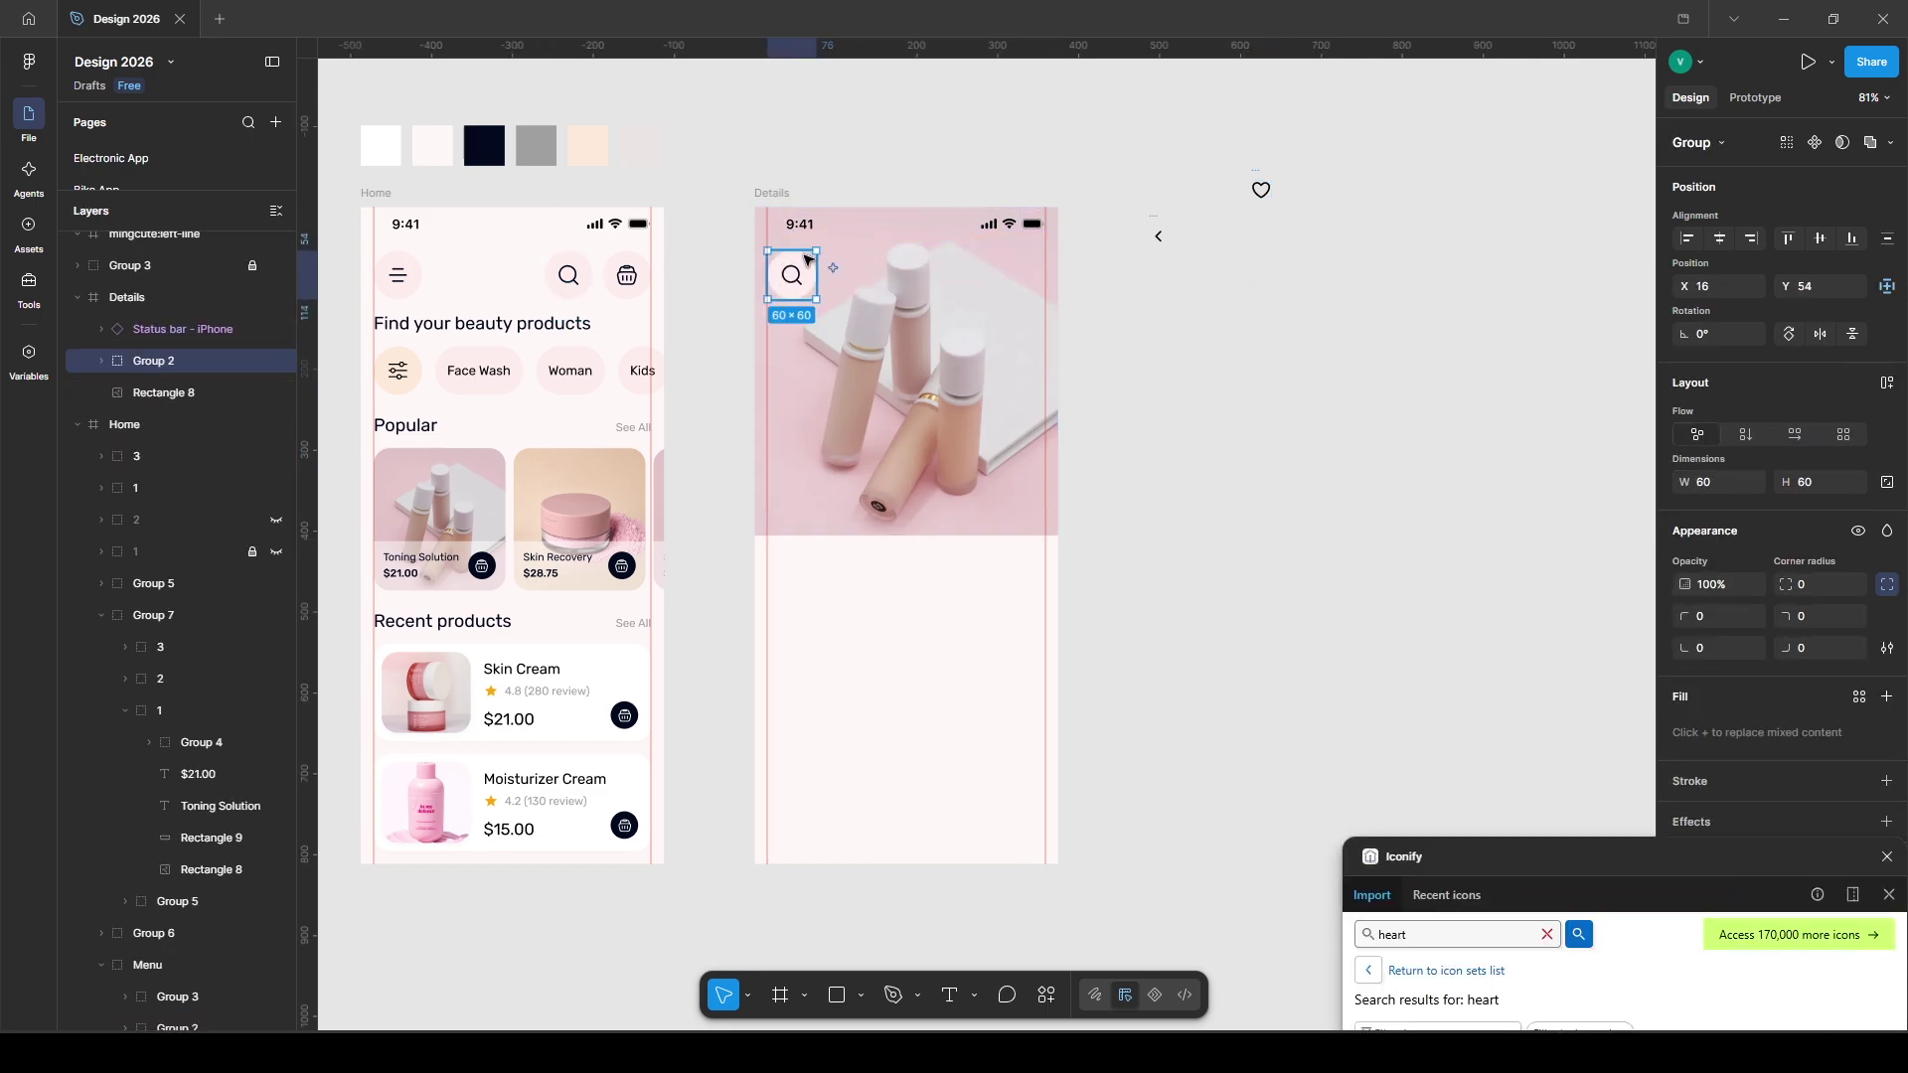
{"action": "key", "text": "Return"}
{"action": "key", "text": "shift+Tab"}
{"action": "key", "text": "Delete"}
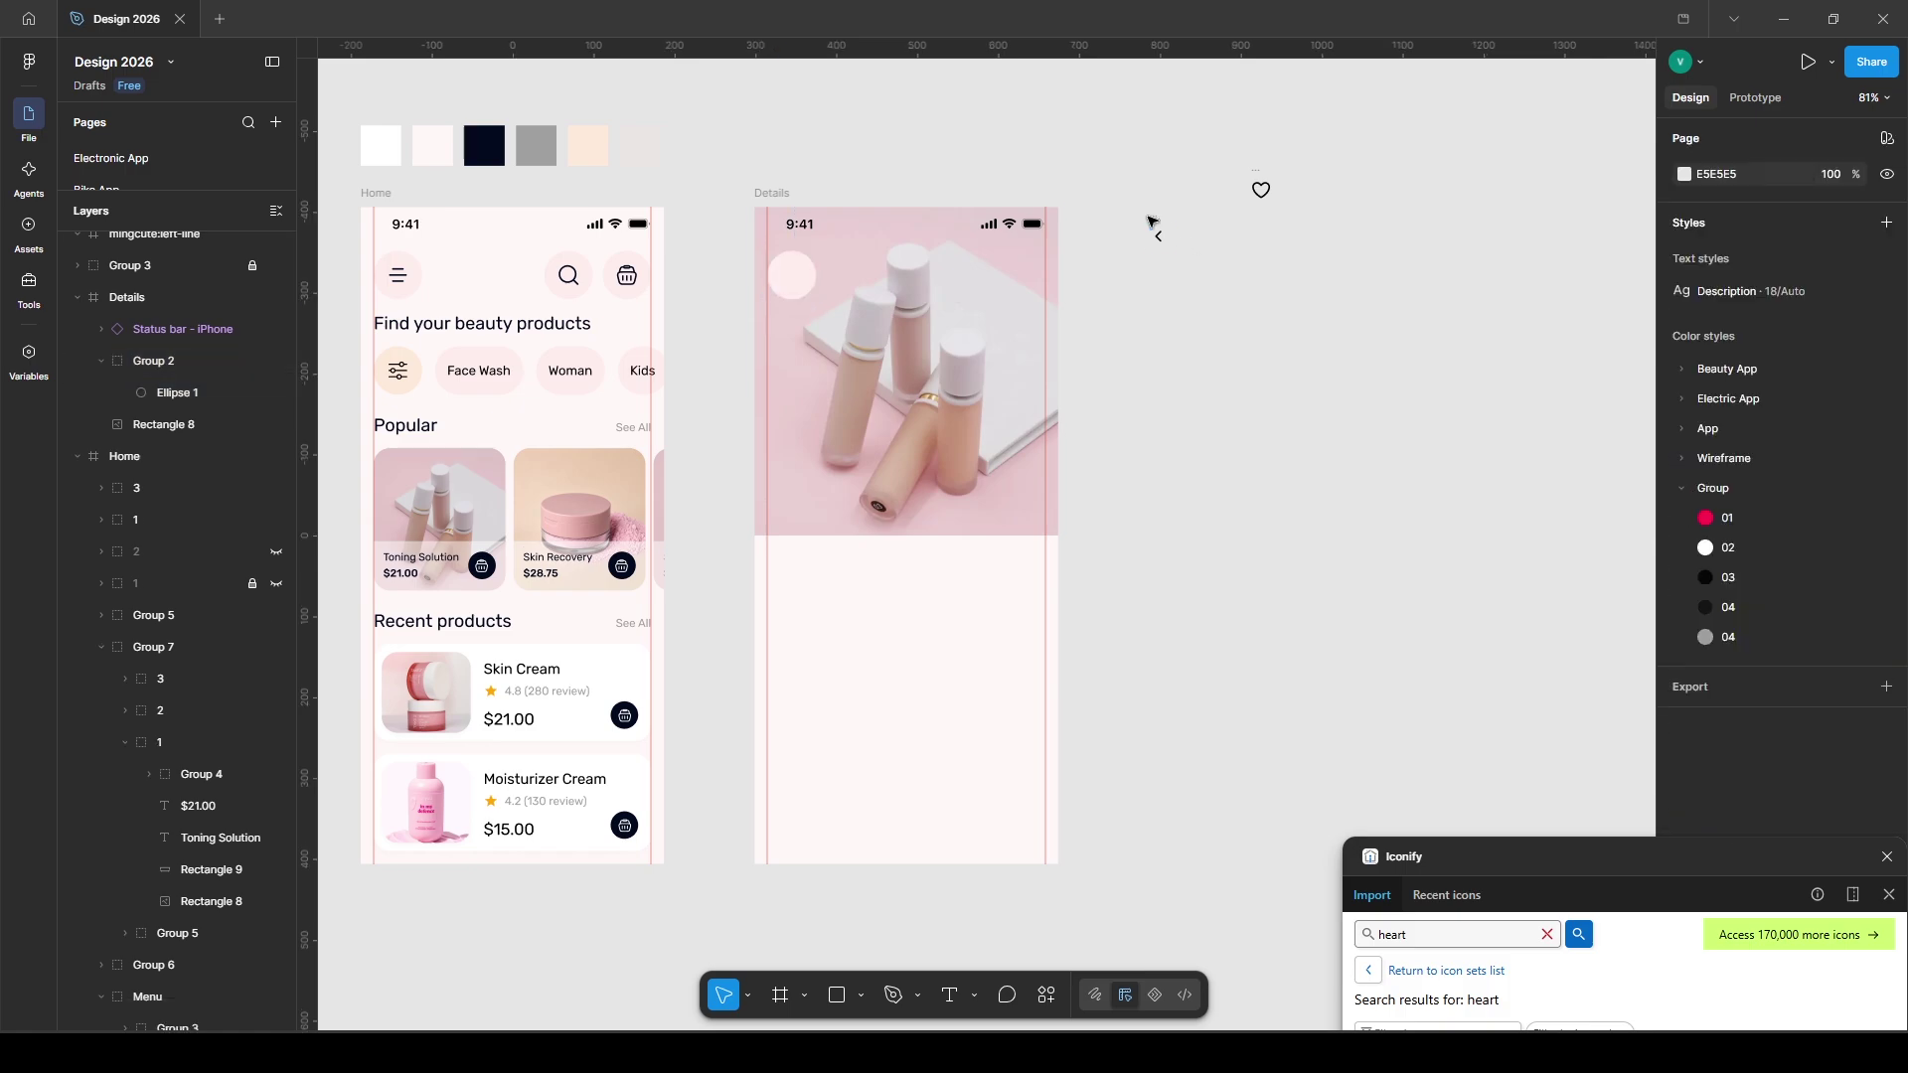
{"action": "left_click_drag", "start_coordinate": [1158, 235], "coordinate": [795, 285]}
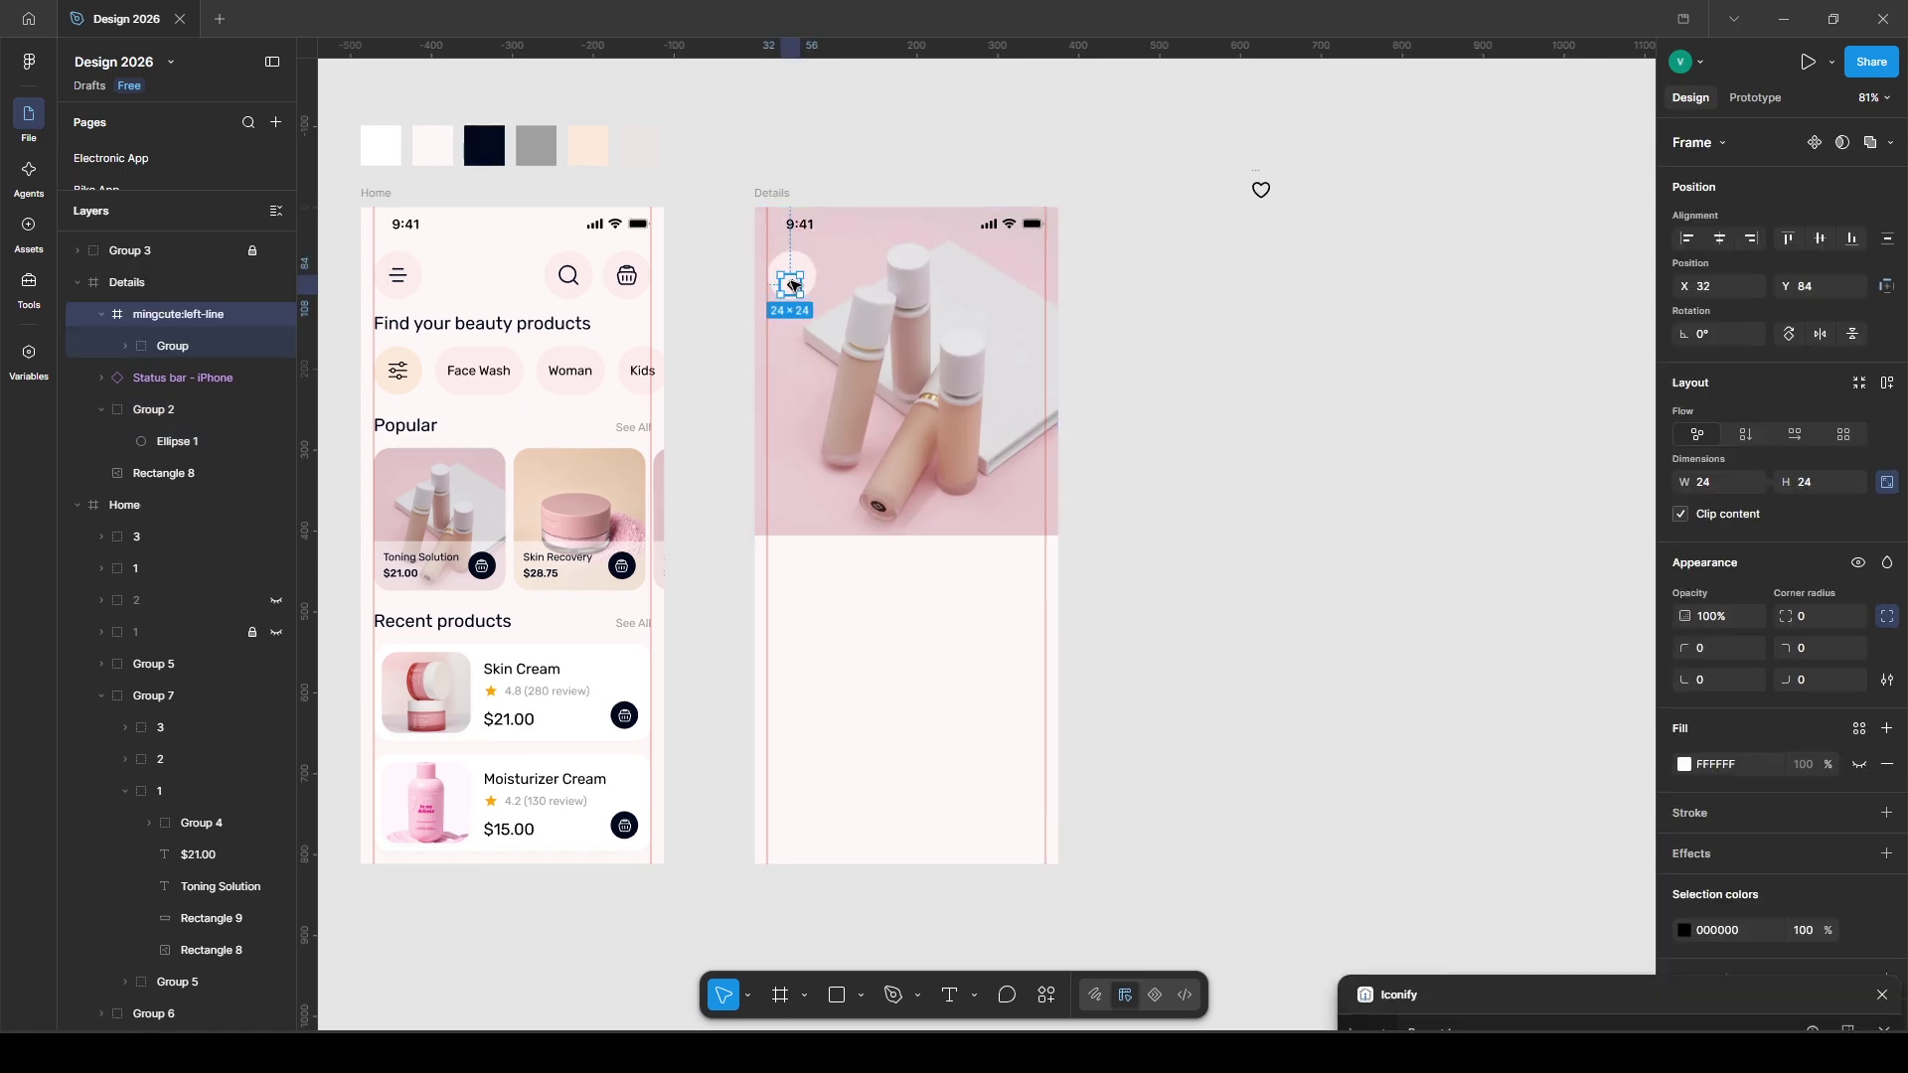
{"action": "left_click", "coordinate": [775, 290]}
{"action": "left_click", "coordinate": [1684, 622]}
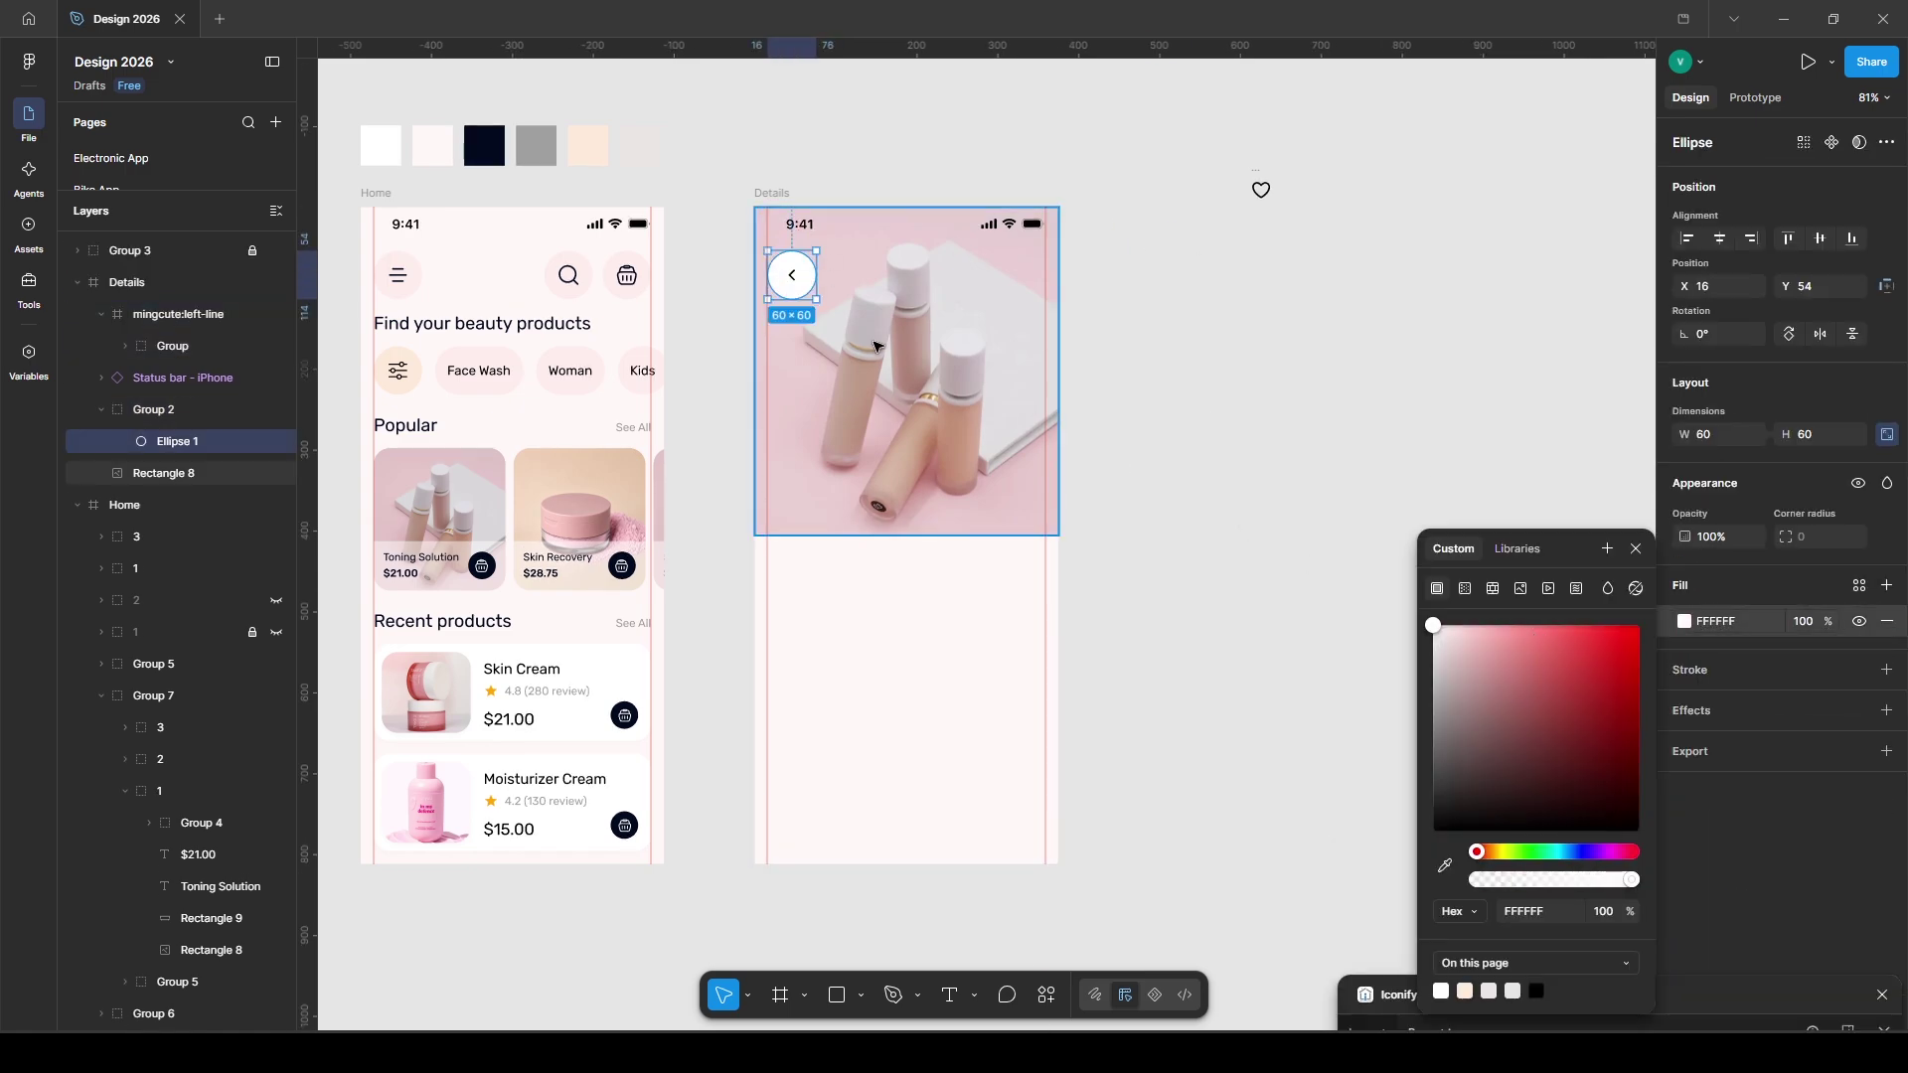
{"action": "left_click", "coordinate": [792, 276], "text": "shift"}
{"action": "key", "text": "ctrl+g"}
- Copy the back button to the photo's top-right and swap its arrow for a 30×30 heart
{"action": "left_click_drag", "start_coordinate": [792, 278], "coordinate": [1030, 288]}
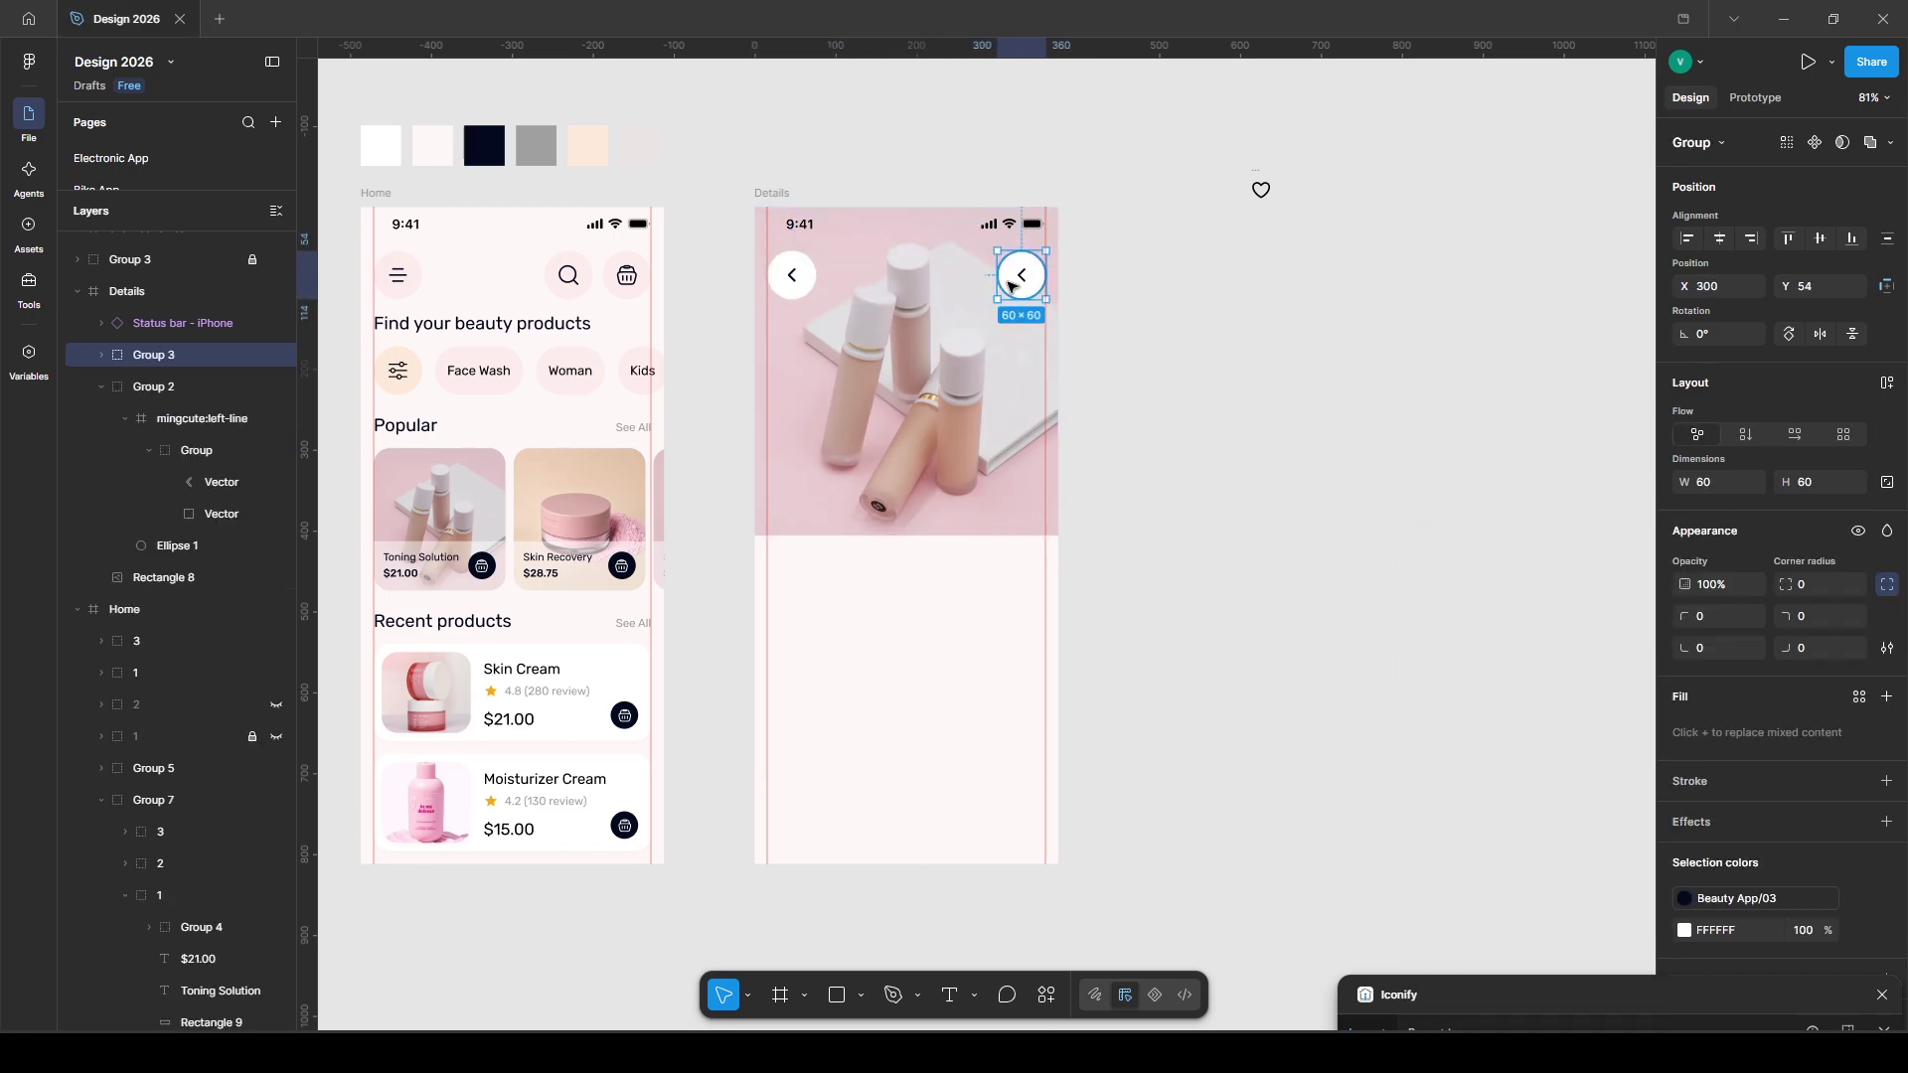
{"action": "double_click", "coordinate": [1028, 280]}
{"action": "left_click", "coordinate": [1029, 280]}
{"action": "key", "text": "Delete"}
{"action": "left_click_drag", "start_coordinate": [1260, 188], "coordinate": [1021, 276]}
{"action": "left_click_drag", "start_coordinate": [184, 449], "coordinate": [183, 452]}
{"action": "left_click", "coordinate": [1822, 487]}
{"action": "type", "text": "30"}
{"action": "key", "text": "Return"}
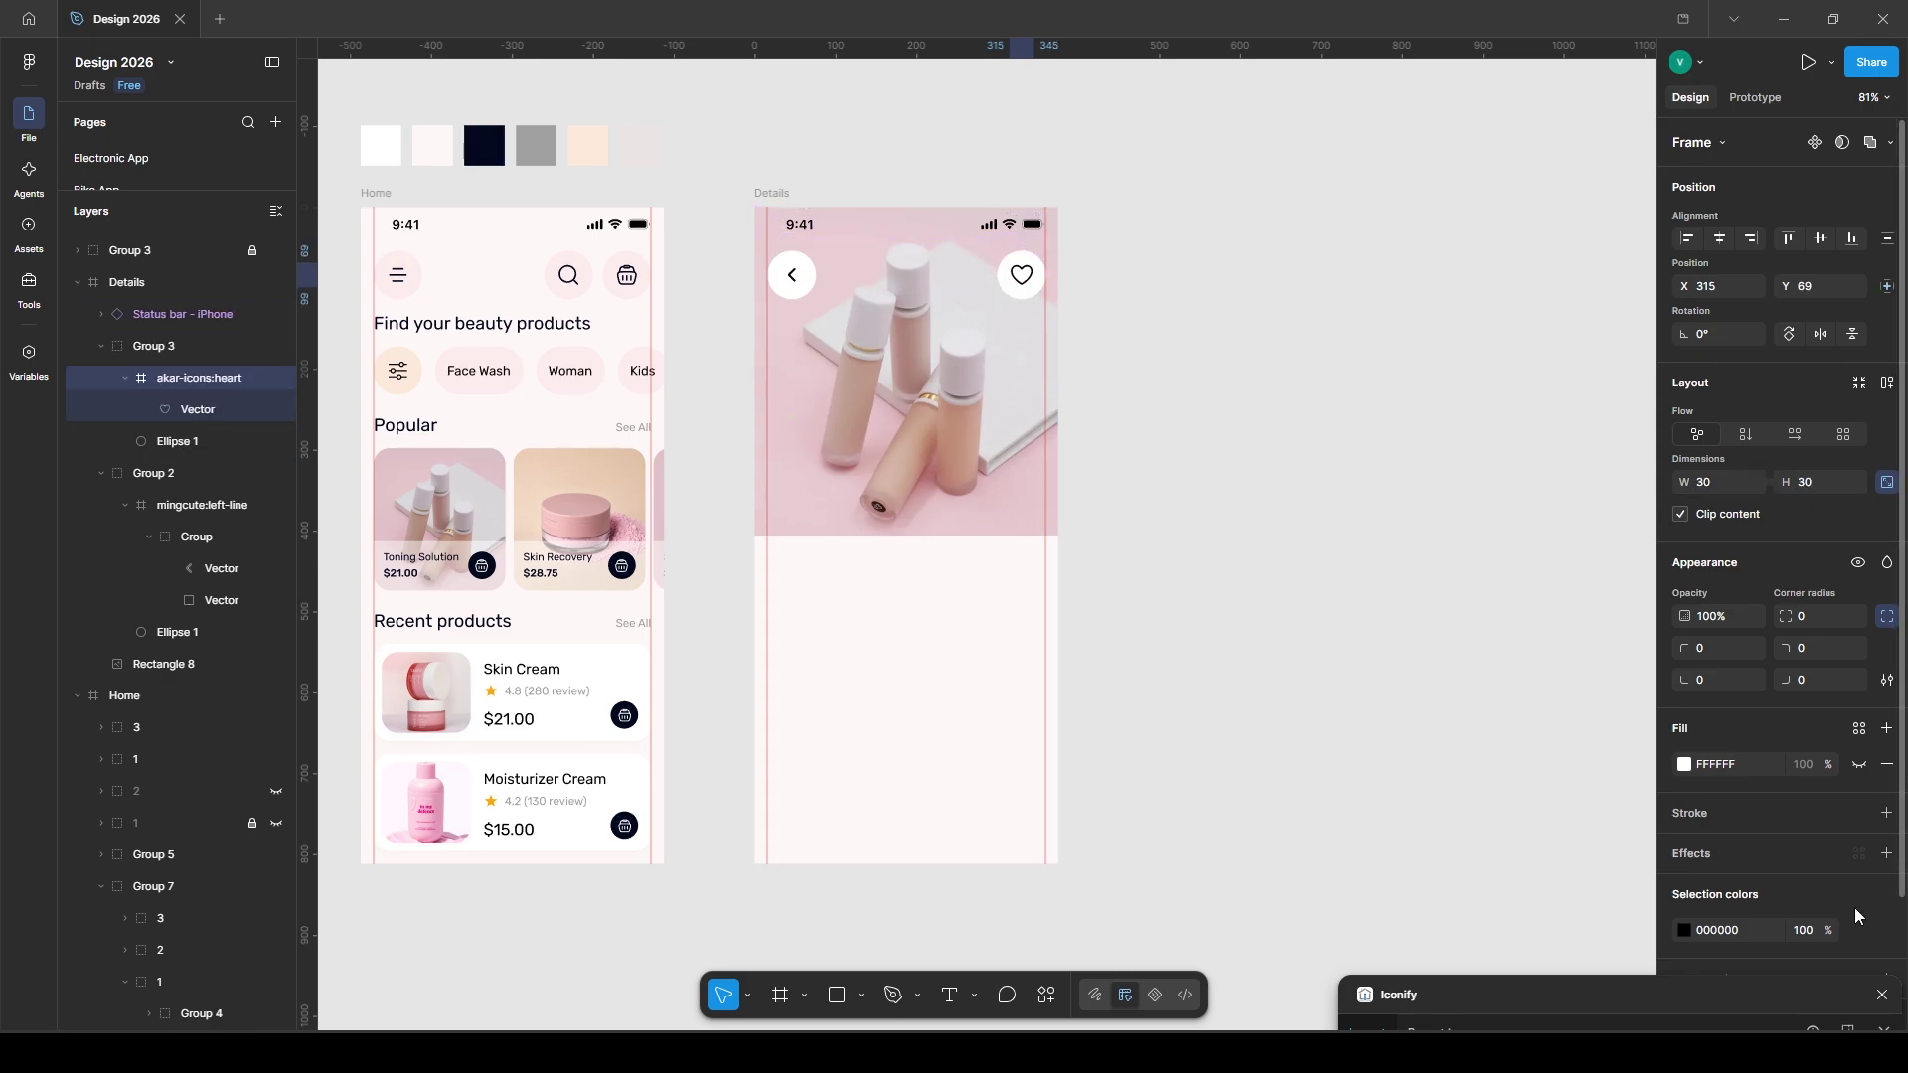
{"action": "left_click", "coordinate": [1855, 931]}
{"action": "key", "text": "Escape"}
- Switch to the rectangle tool for the next shape on the photo
{"action": "left_click", "coordinate": [1282, 601]}
{"action": "key", "text": "r"}
{"action": "scroll", "coordinate": [865, 503], "scroll_direction": "up", "scroll_amount": 3}
- Draw a small white pill shape under the product photo
{"action": "left_click_drag", "start_coordinate": [879, 518], "coordinate": [909, 528]}
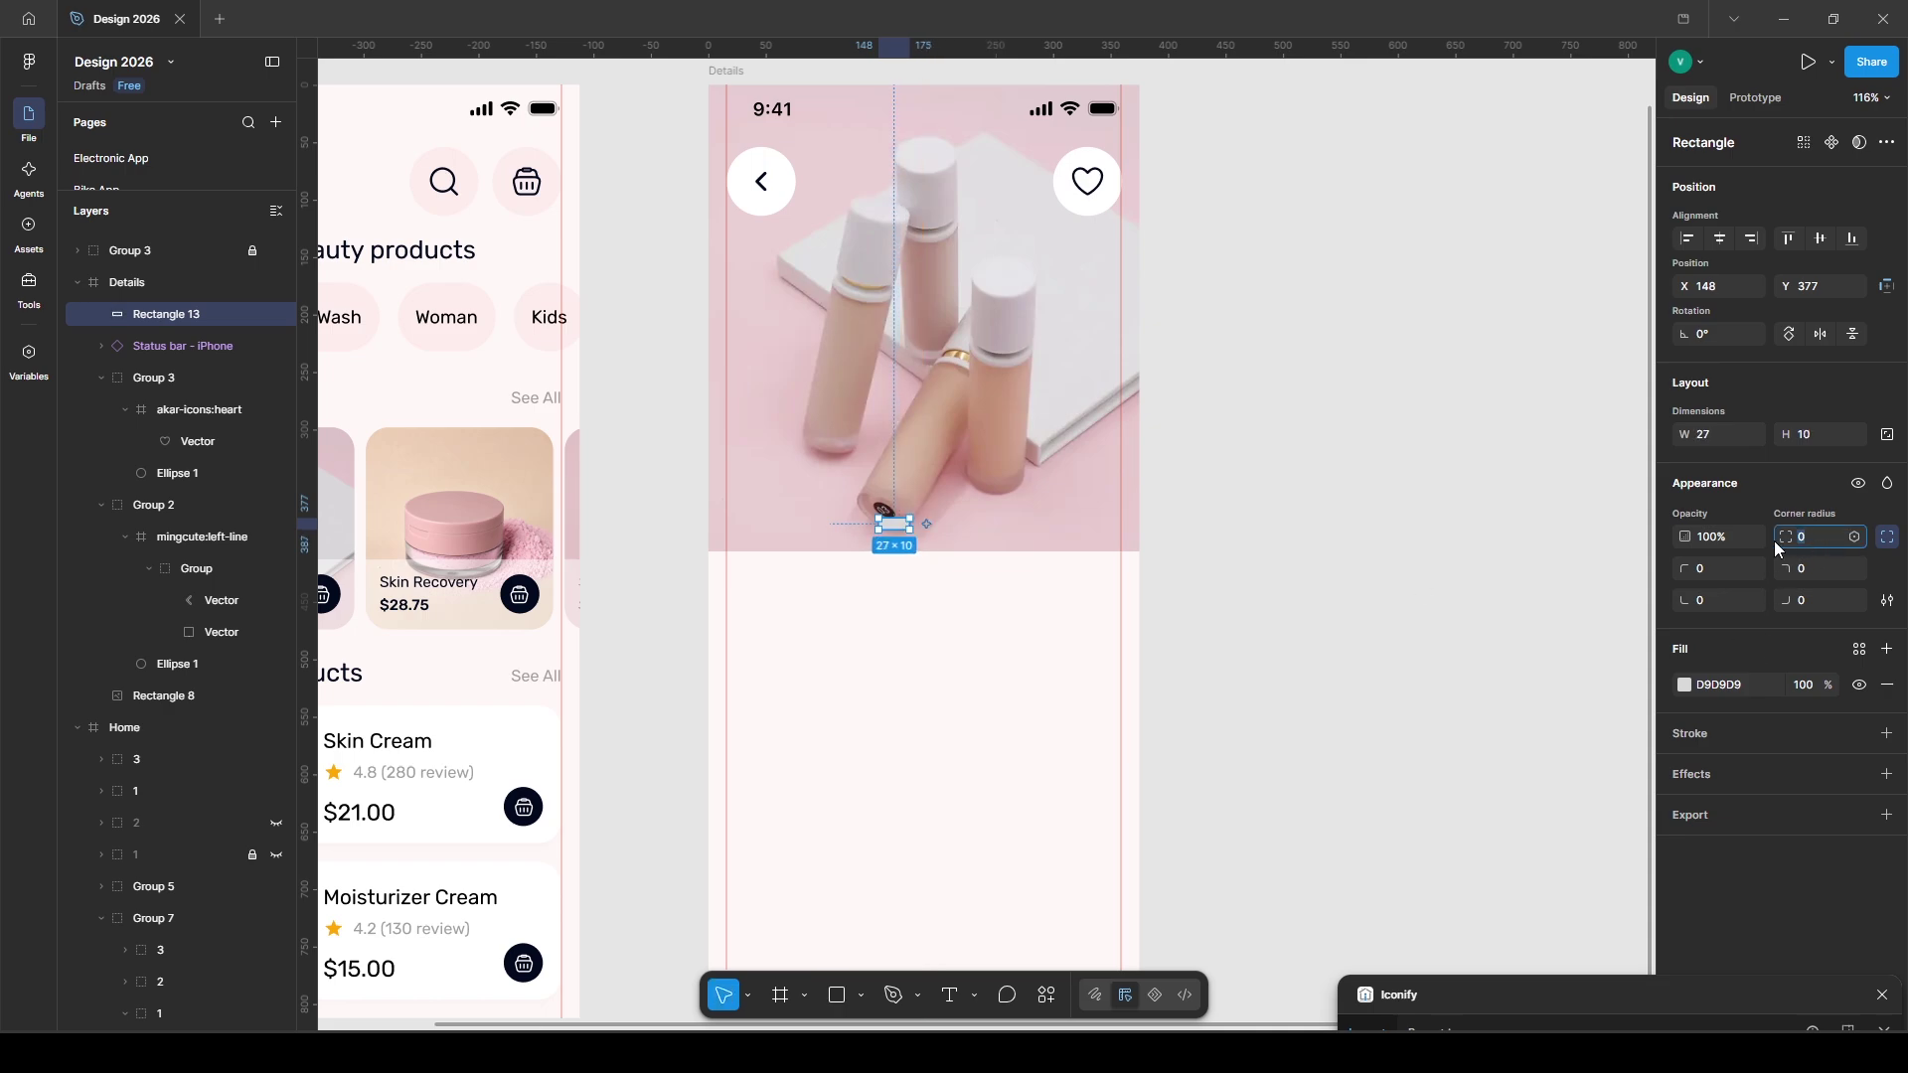
{"action": "left_click", "coordinate": [1859, 649]}
{"action": "left_click", "coordinate": [1491, 855]}
{"action": "left_click", "coordinate": [1292, 636]}
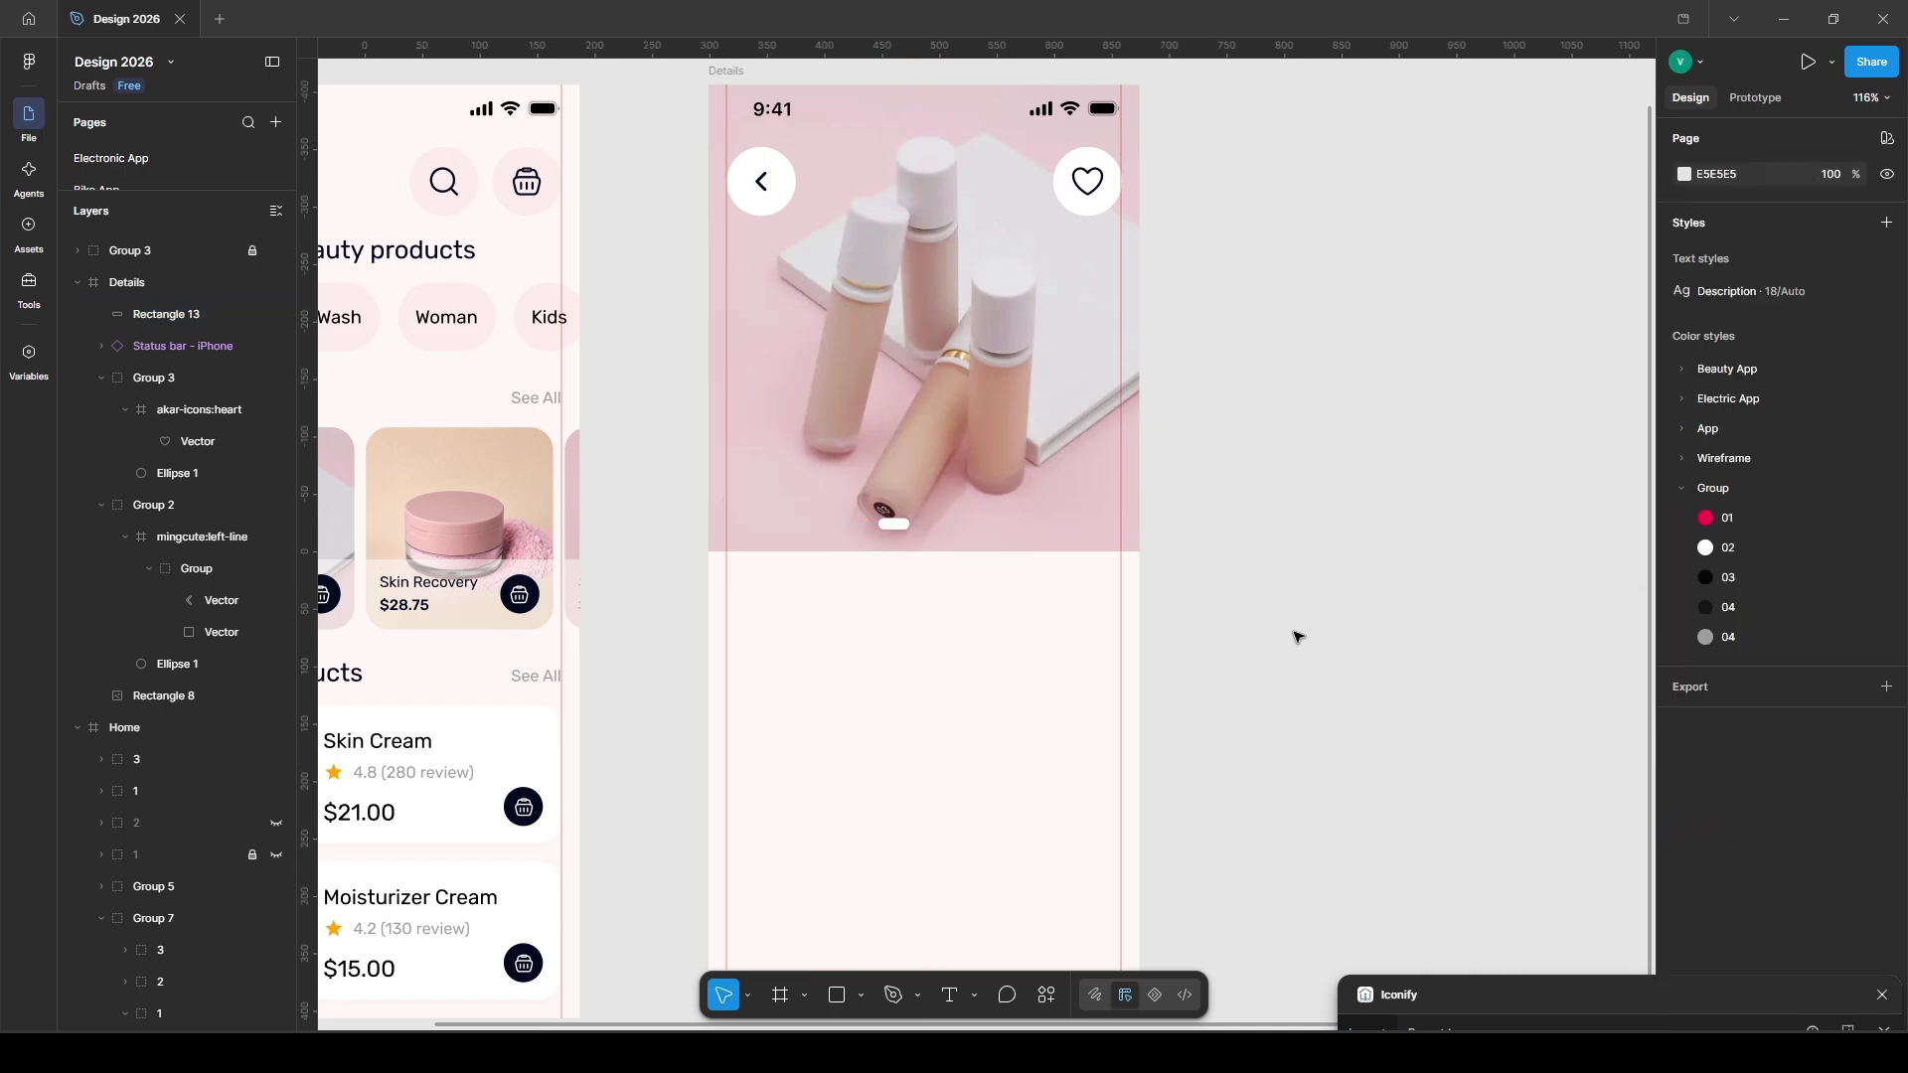
{"action": "left_click", "coordinate": [896, 525]}
- Add white-outlined dots beside the pill, auto-layout them in a row, and draw a 375×417 panel below
{"action": "scroll", "coordinate": [888, 534], "scroll_direction": "up", "scroll_amount": 5}
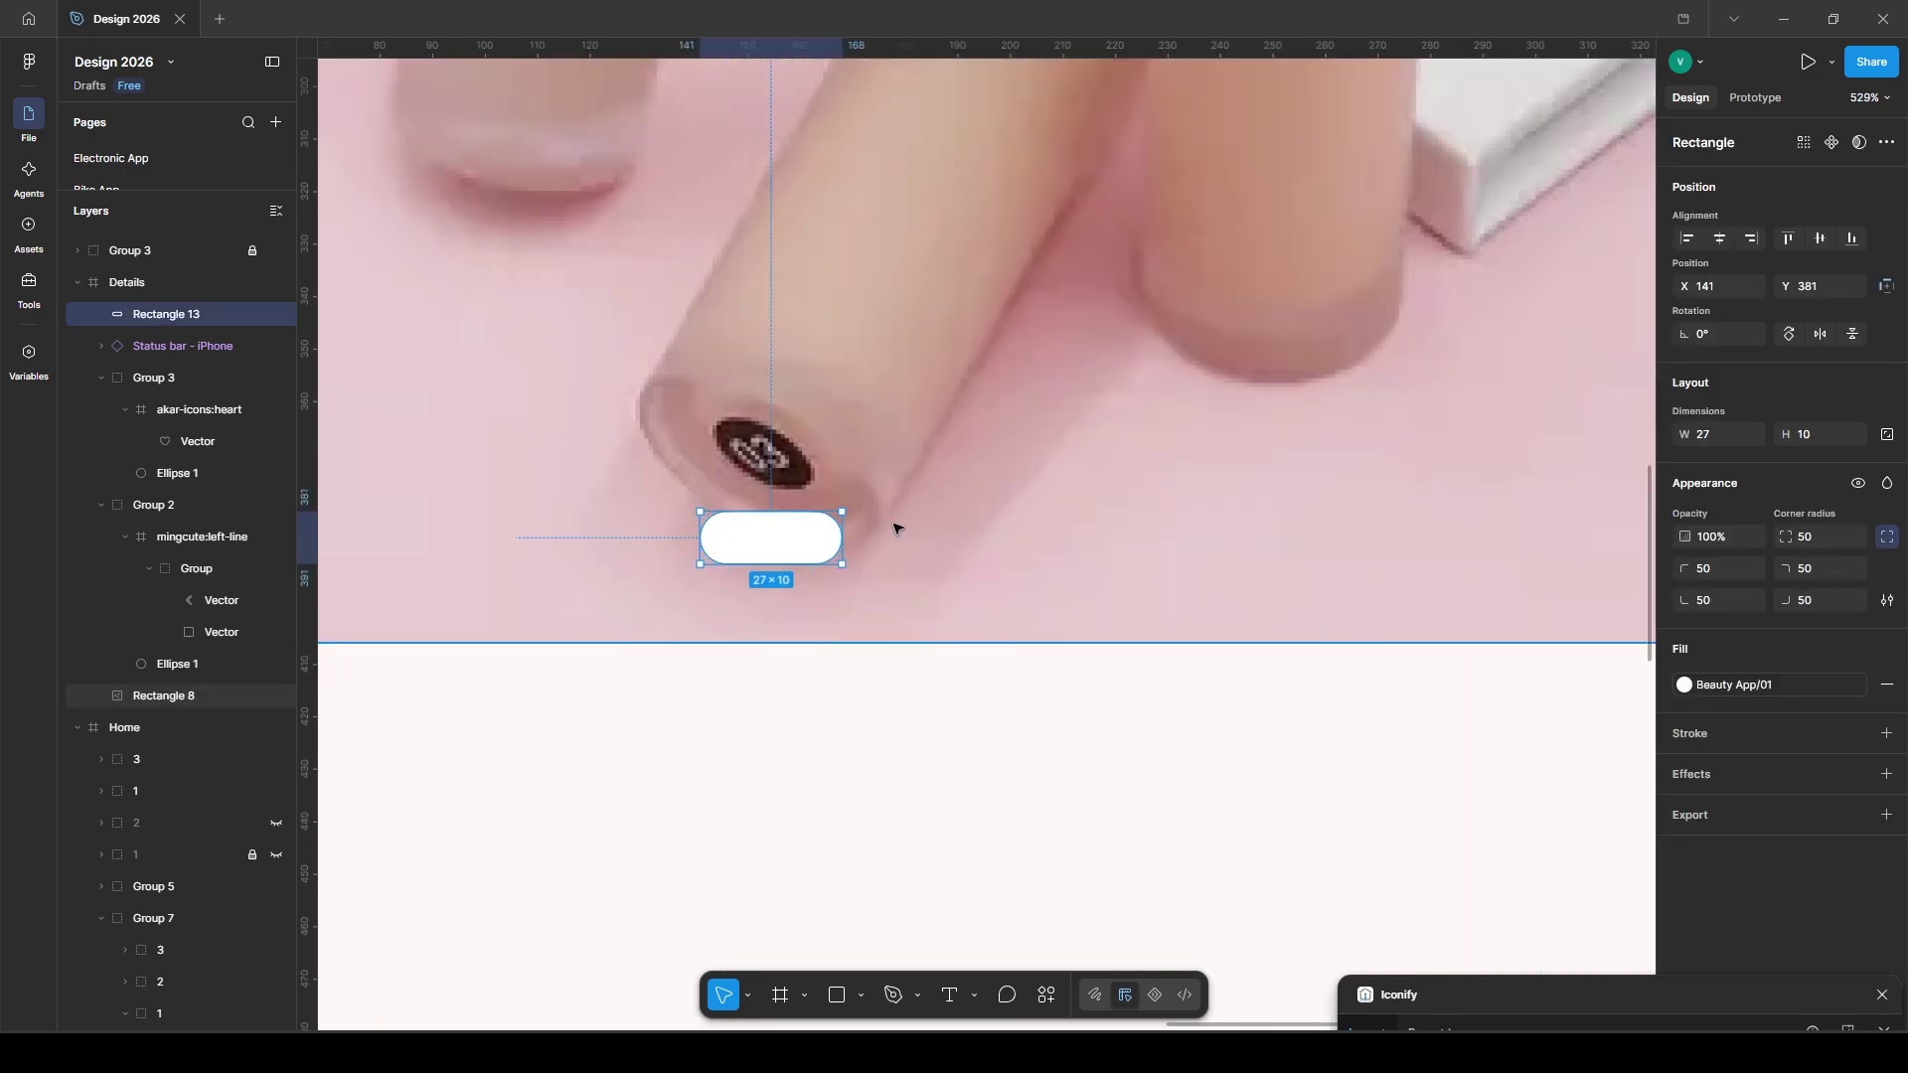
{"action": "key", "text": "o"}
{"action": "left_click_drag", "start_coordinate": [859, 513], "coordinate": [911, 565]}
{"action": "left_click", "coordinate": [1859, 621]}
{"action": "left_click", "coordinate": [1887, 670]}
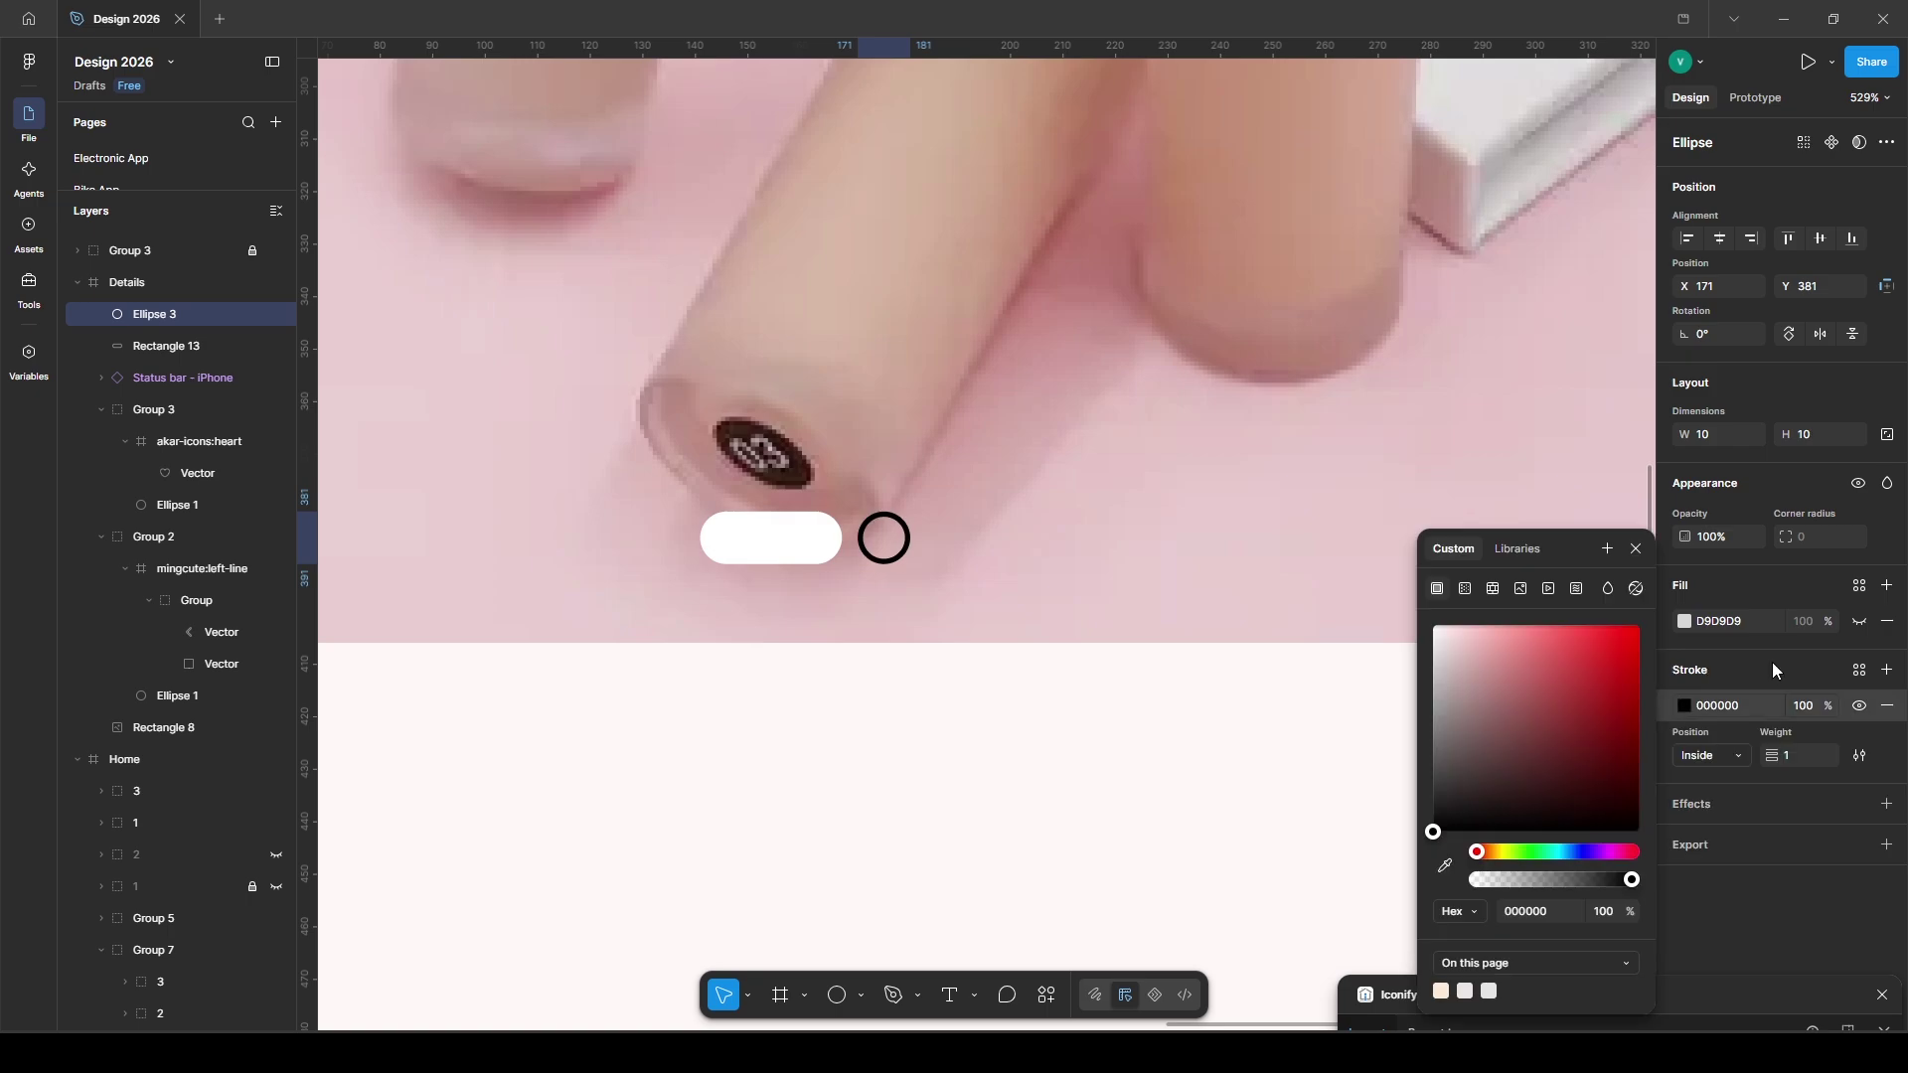
{"action": "left_click", "coordinate": [1859, 670]}
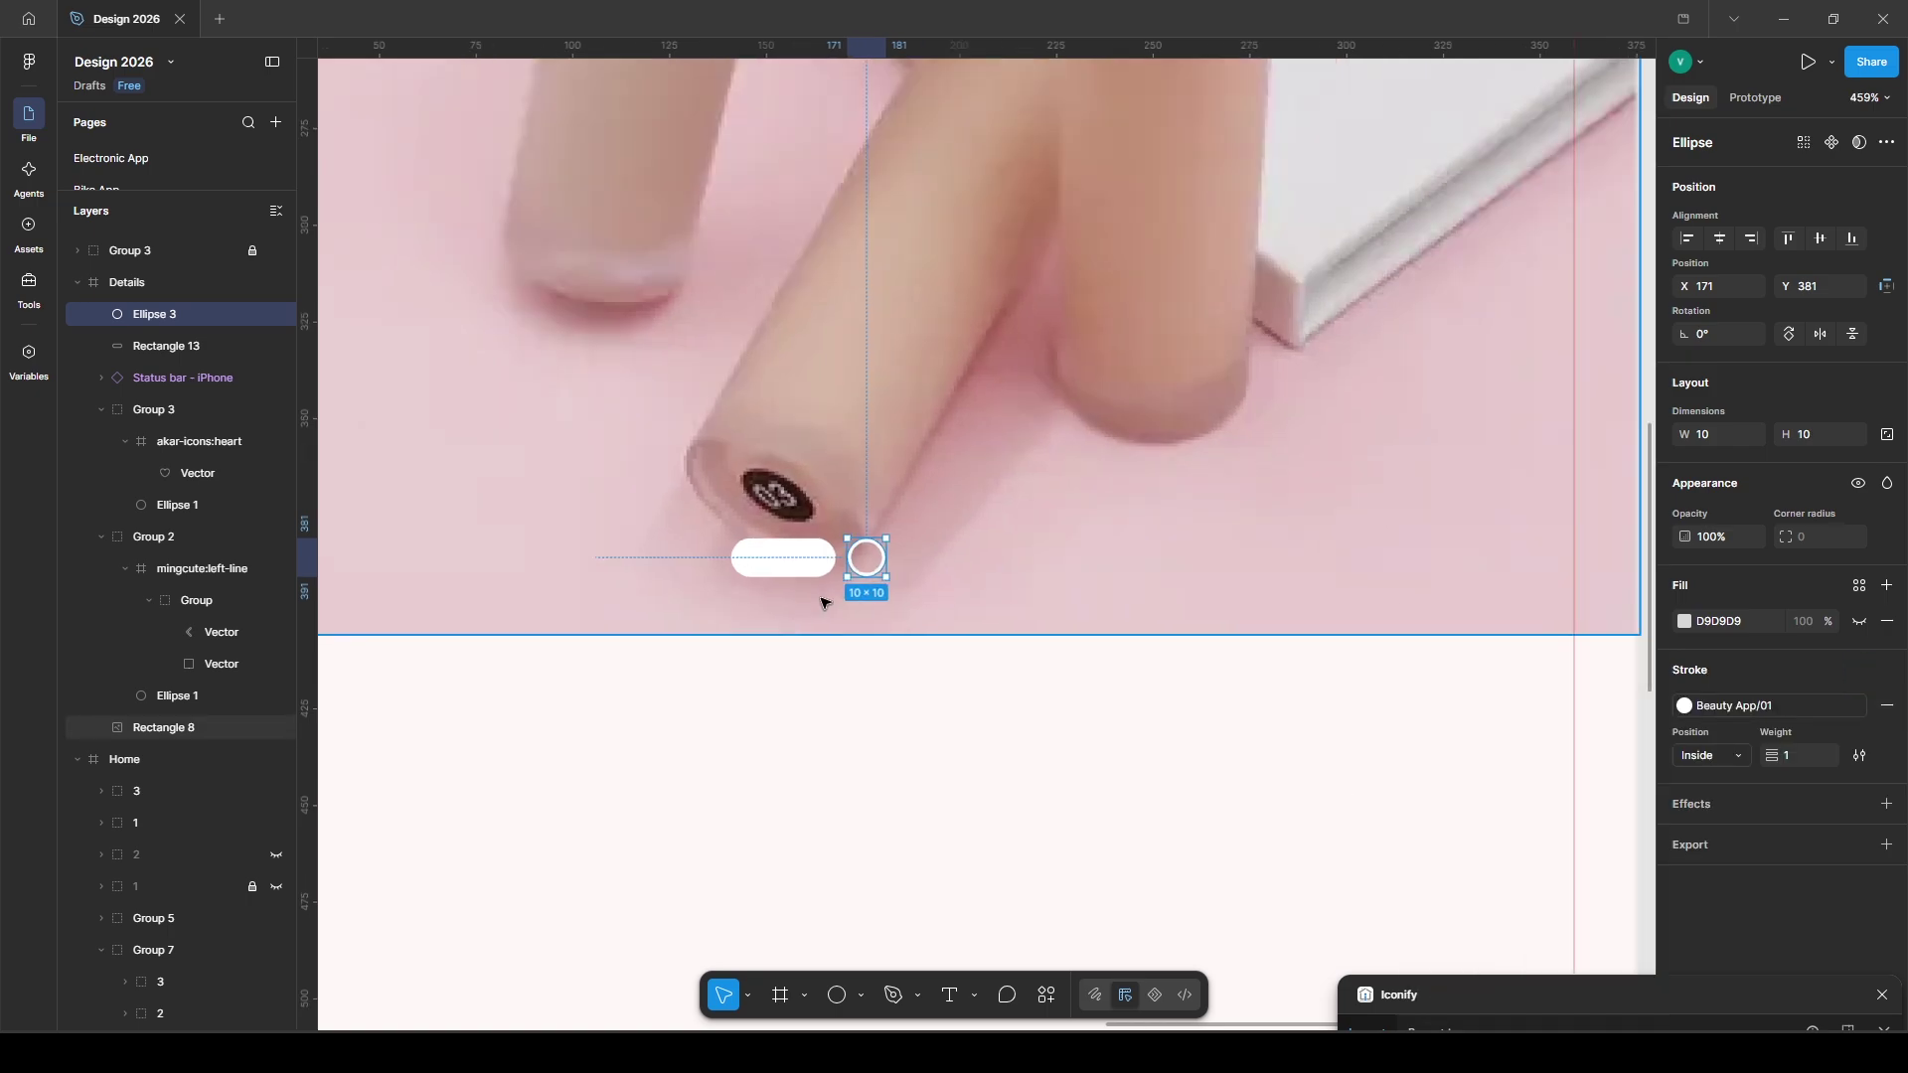
{"action": "left_click_drag", "start_coordinate": [951, 537], "coordinate": [1023, 545]}
{"action": "key", "text": "ctrl+d"}
{"action": "key", "text": "shift+1"}
{"action": "key", "text": "shift+a"}
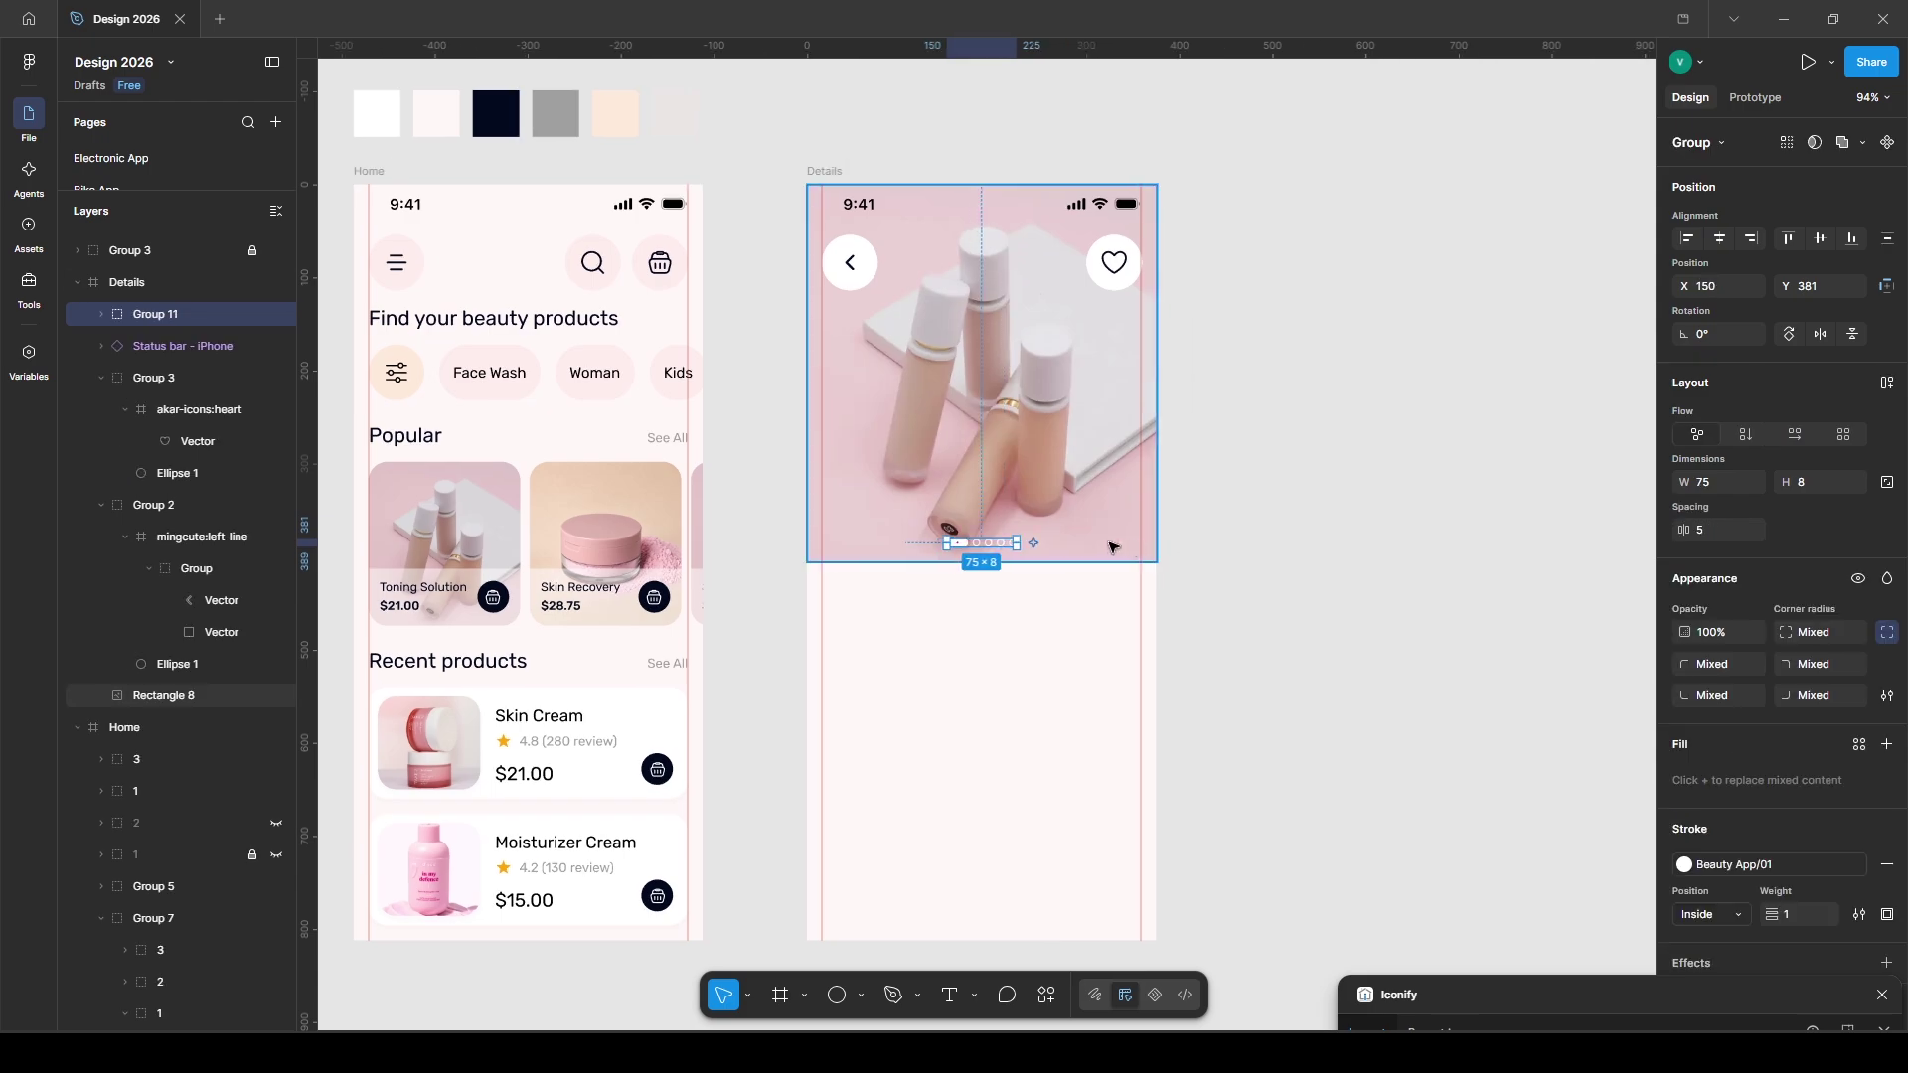
{"action": "key", "text": "r"}
{"action": "left_click_drag", "start_coordinate": [807, 551], "coordinate": [1156, 939]}
- Fill the panel with Beauty App/01 and round its top corners to 20
{"action": "left_click", "coordinate": [1860, 649]}
{"action": "left_click", "coordinate": [1461, 769]}
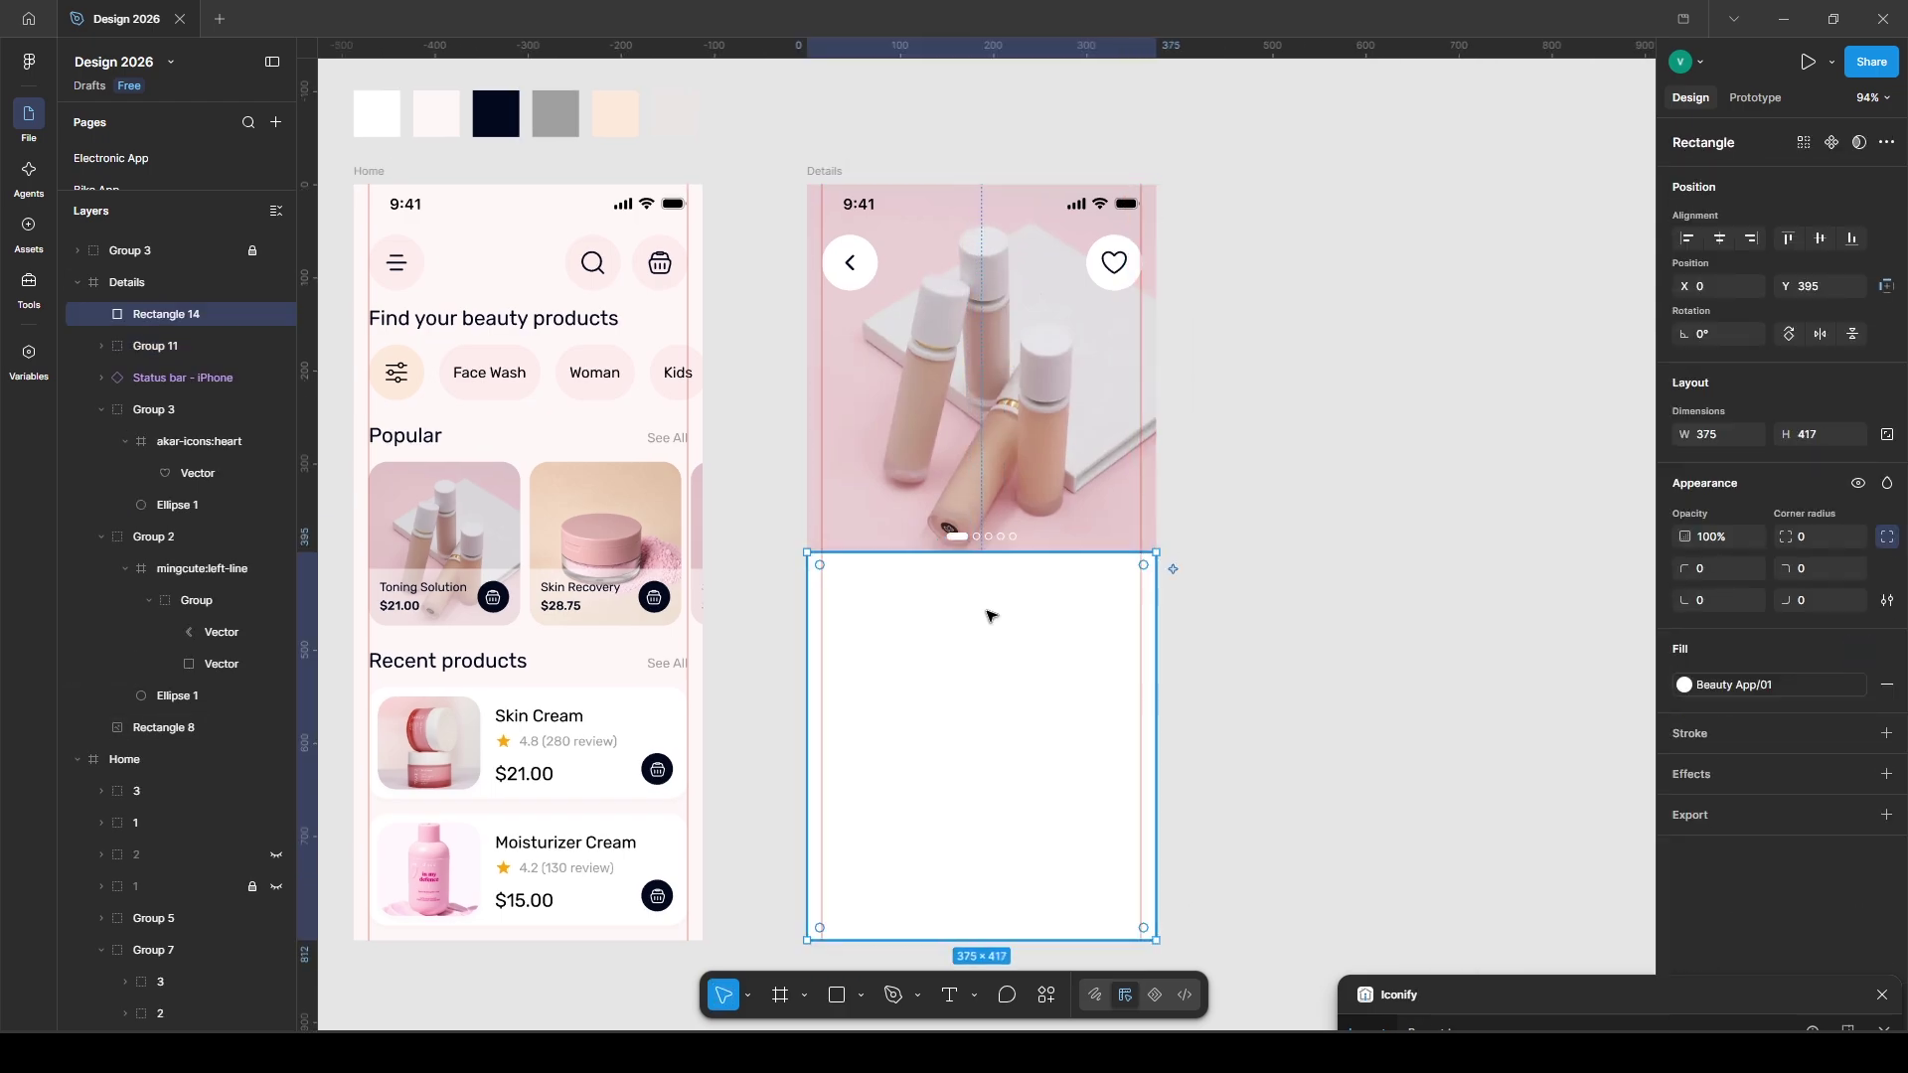
{"action": "left_click", "coordinate": [1705, 576]}
{"action": "type", "text": "20"}
{"action": "key", "text": "Tab"}
{"action": "type", "text": "20"}
{"action": "key", "text": "Return"}
- Copy the Toning Solution title from Home into the card at font size 19
{"action": "left_click", "coordinate": [423, 588], "text": "ctrl"}
{"action": "key", "text": "ctrl+c"}
{"action": "left_click", "coordinate": [929, 656]}
{"action": "key", "text": "ctrl+v"}
{"action": "left_click_drag", "start_coordinate": [874, 311], "coordinate": [876, 586]}
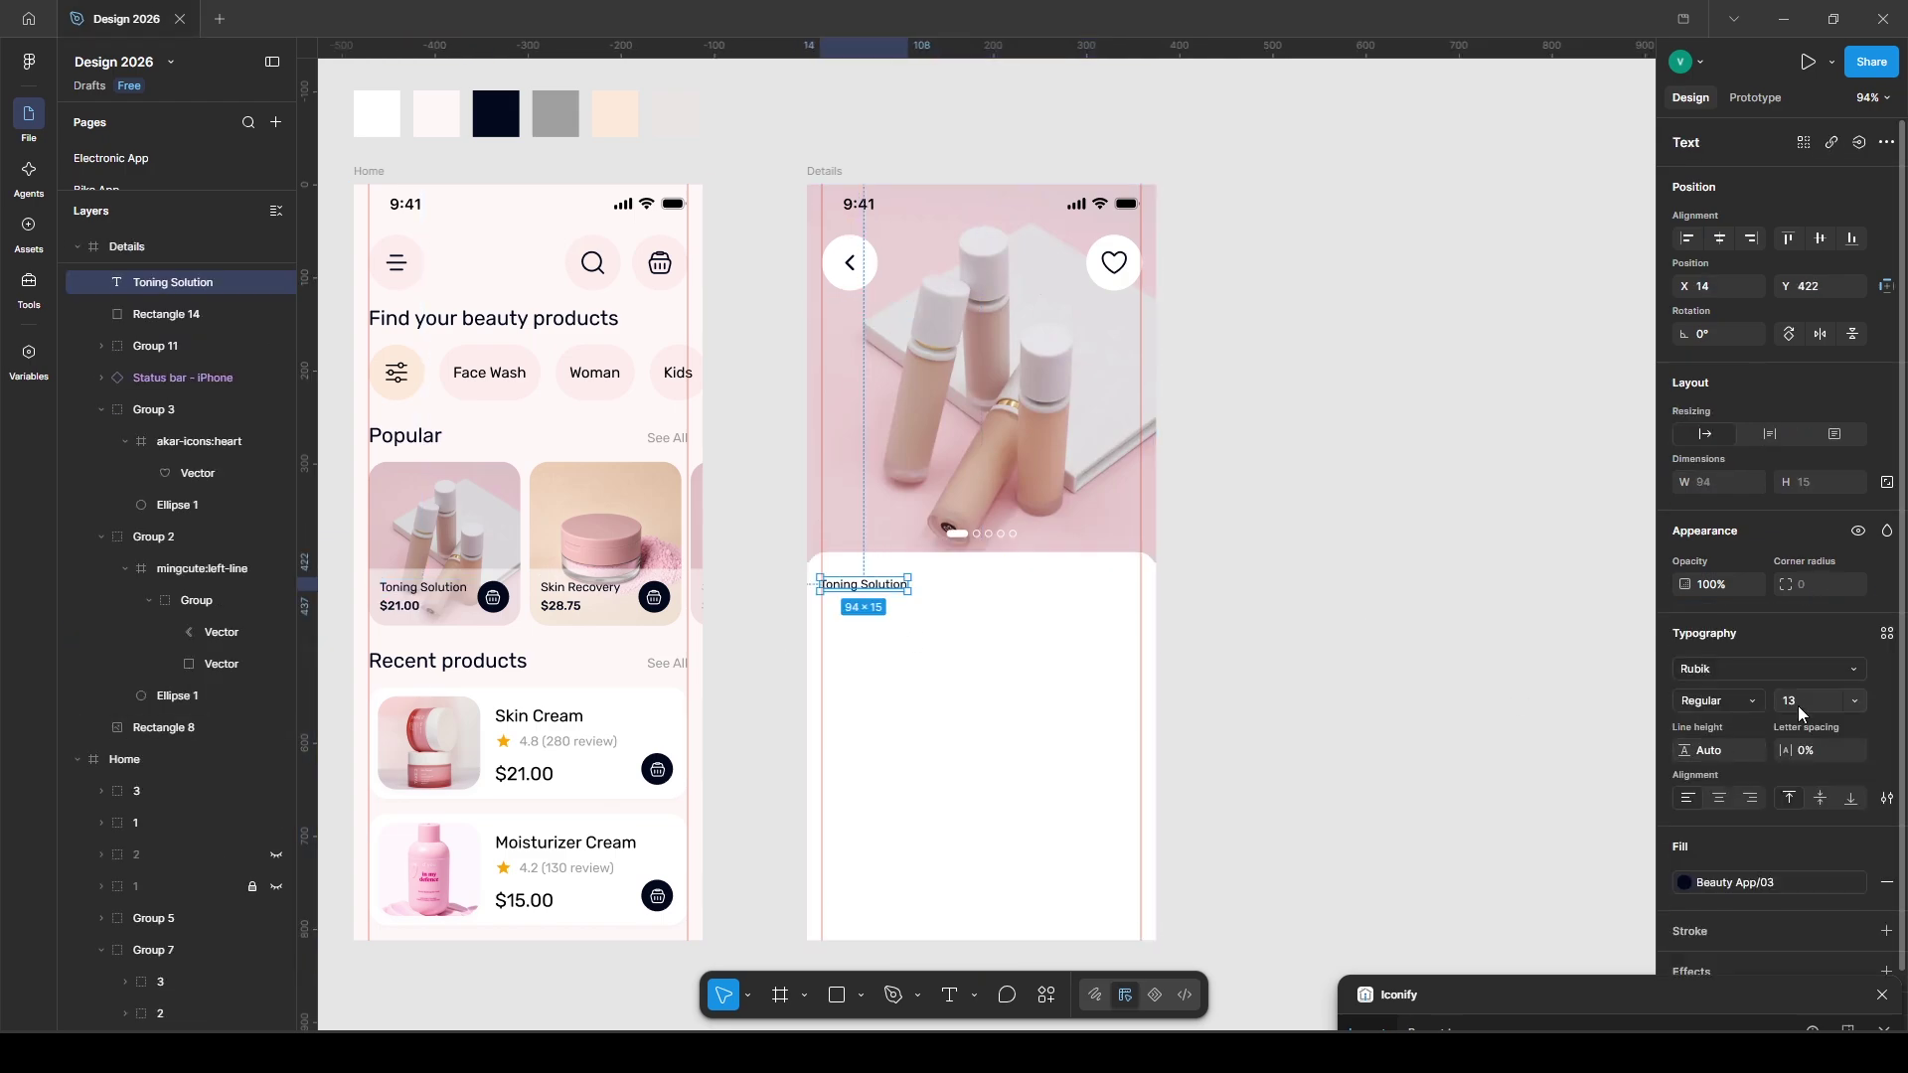
{"action": "type", "text": "19"}
{"action": "key", "text": "Return"}
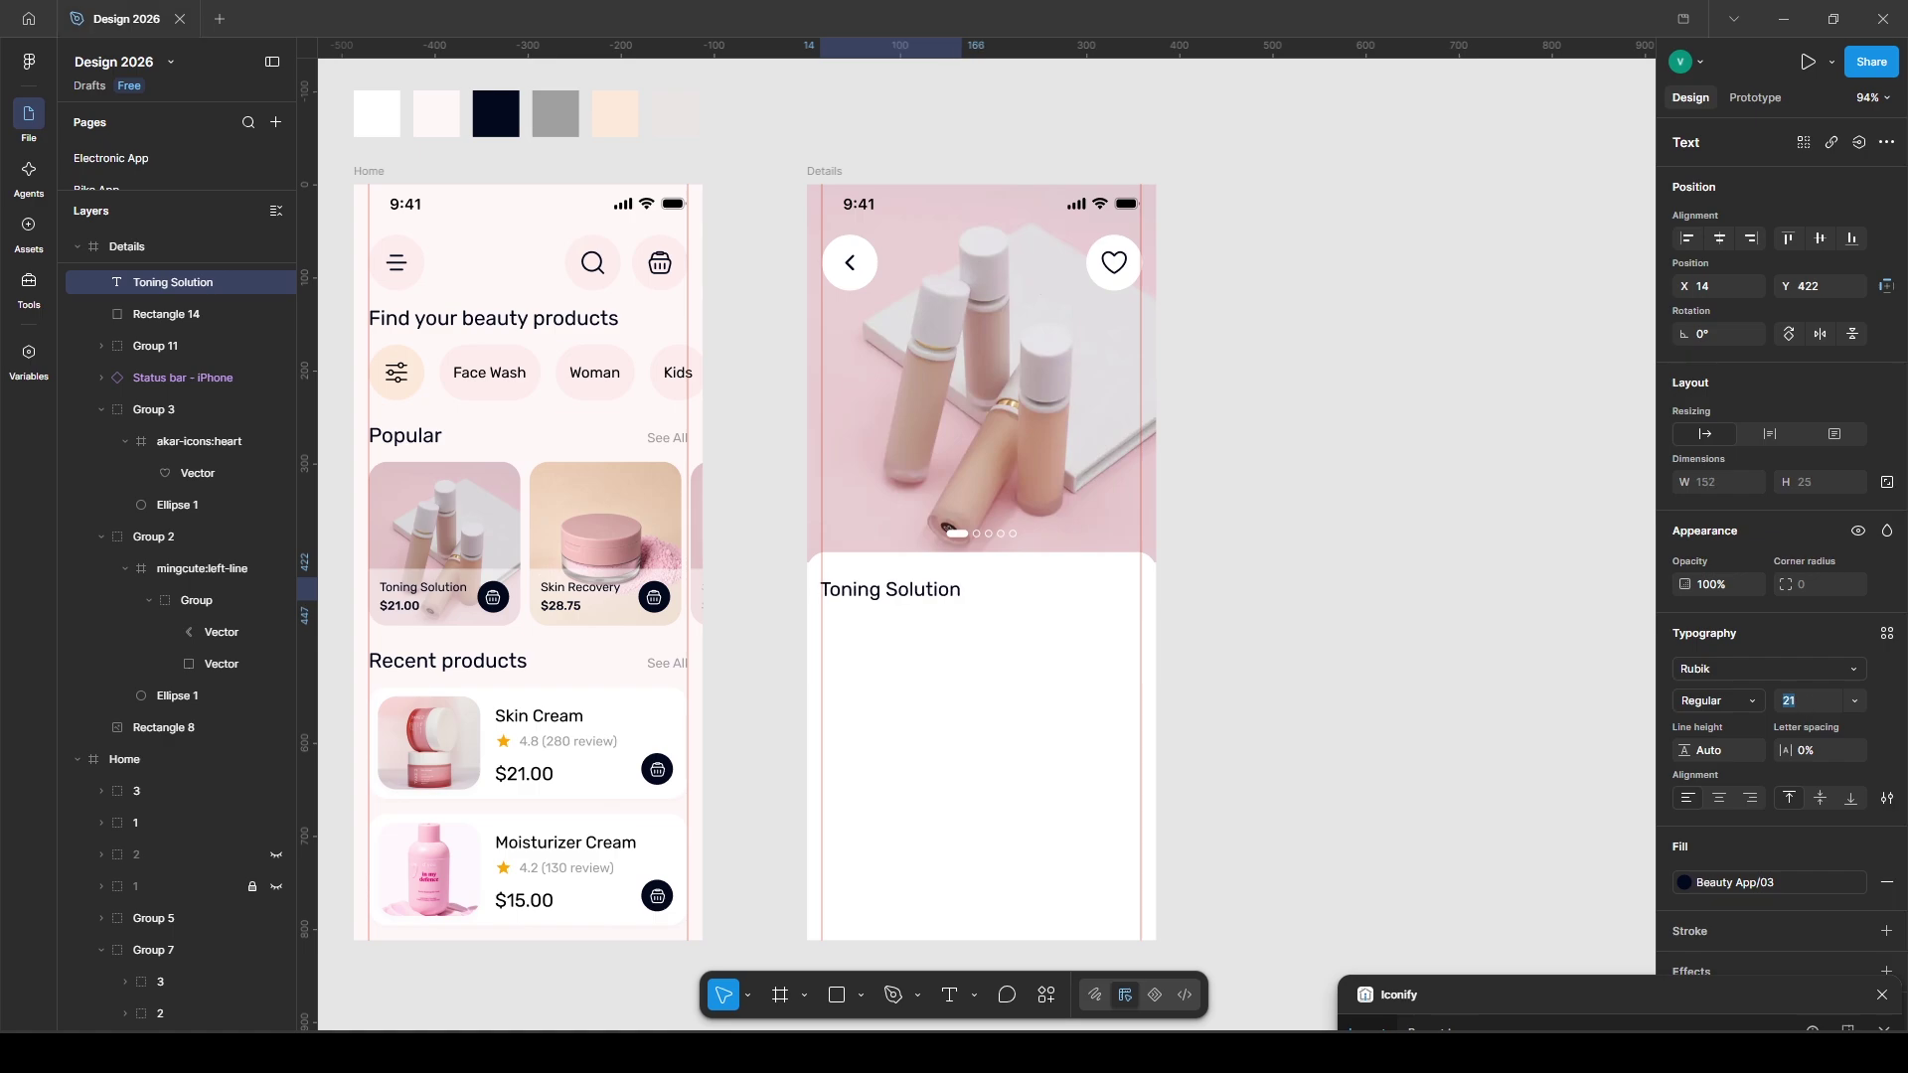
- Add a 'Restores skin natural' subtitle below the title in grey Beauty App/05
{"action": "key", "text": "t"}
{"action": "left_click", "coordinate": [845, 628]}
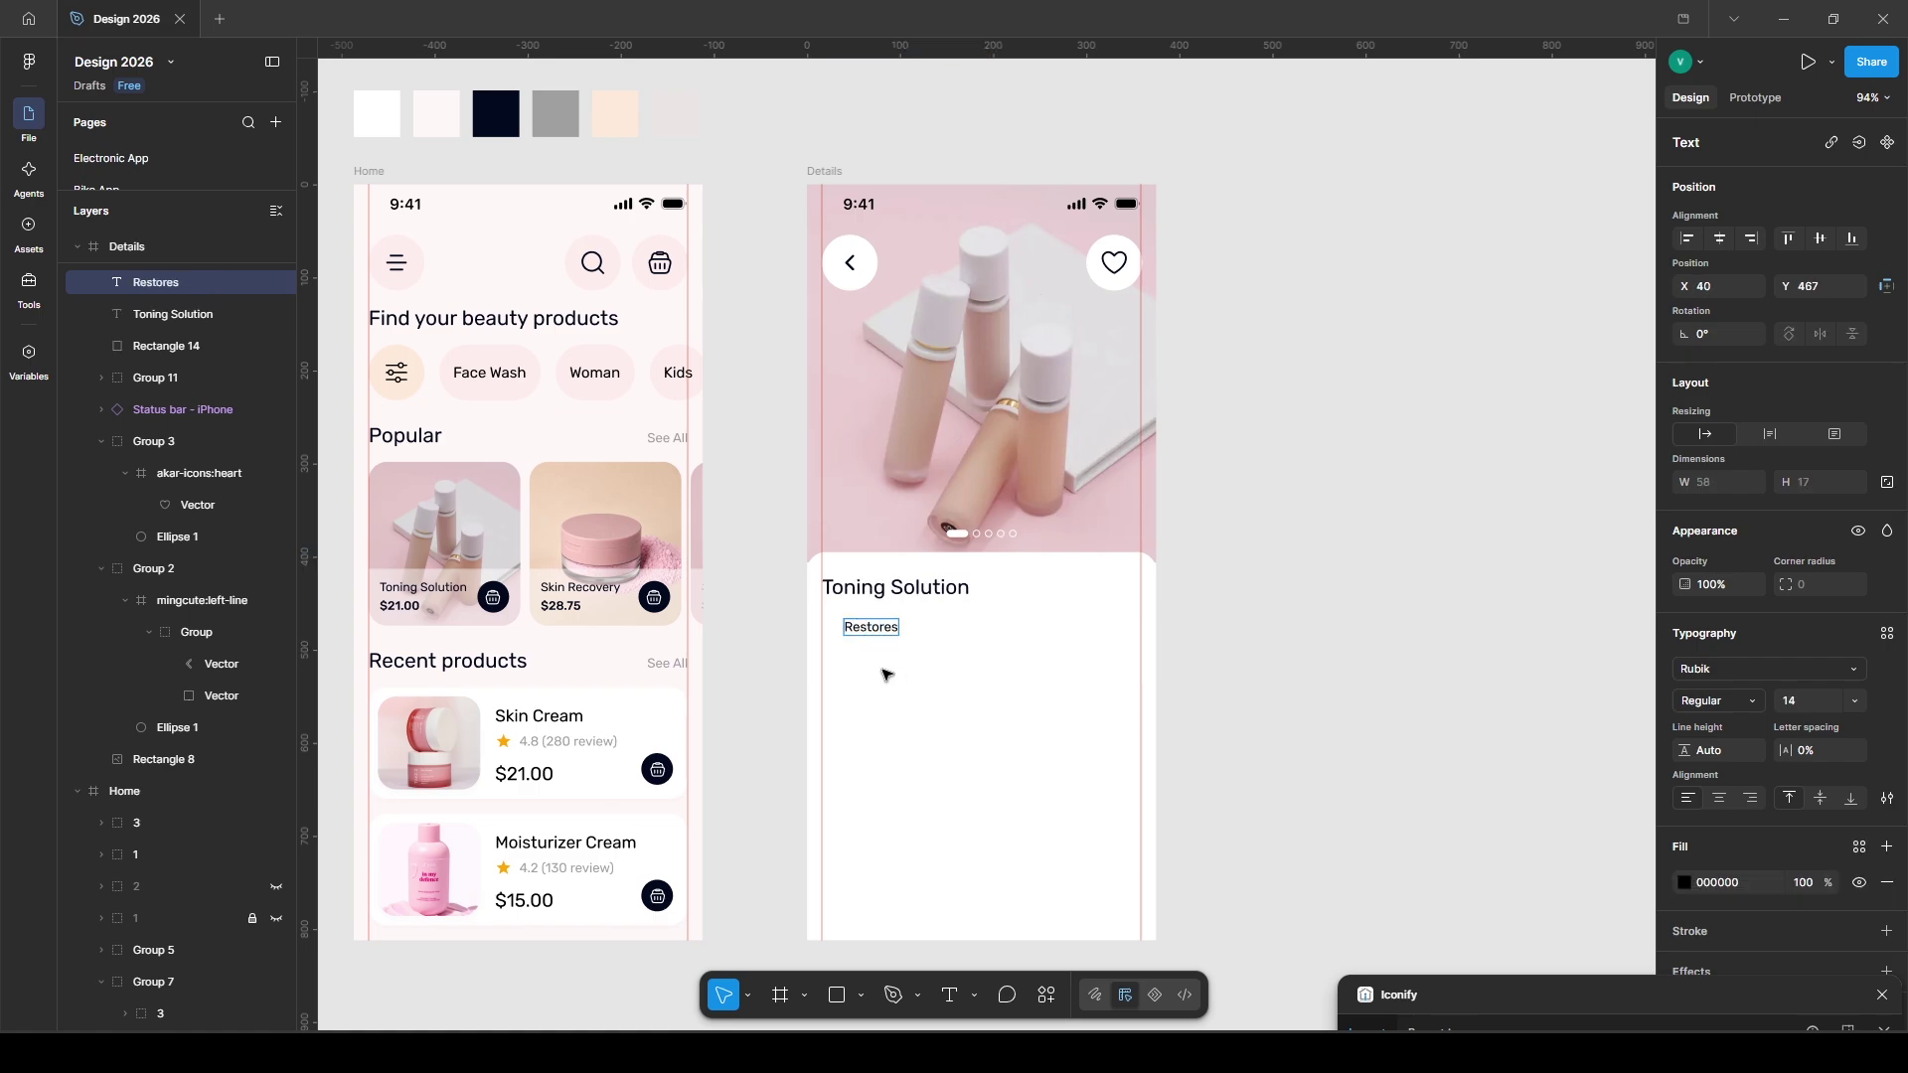
{"action": "type", "text": "Restores skin natural"}
{"action": "key", "text": "Escape"}
{"action": "left_click_drag", "start_coordinate": [865, 633], "coordinate": [864, 590]}
{"action": "left_click", "coordinate": [1859, 847]}
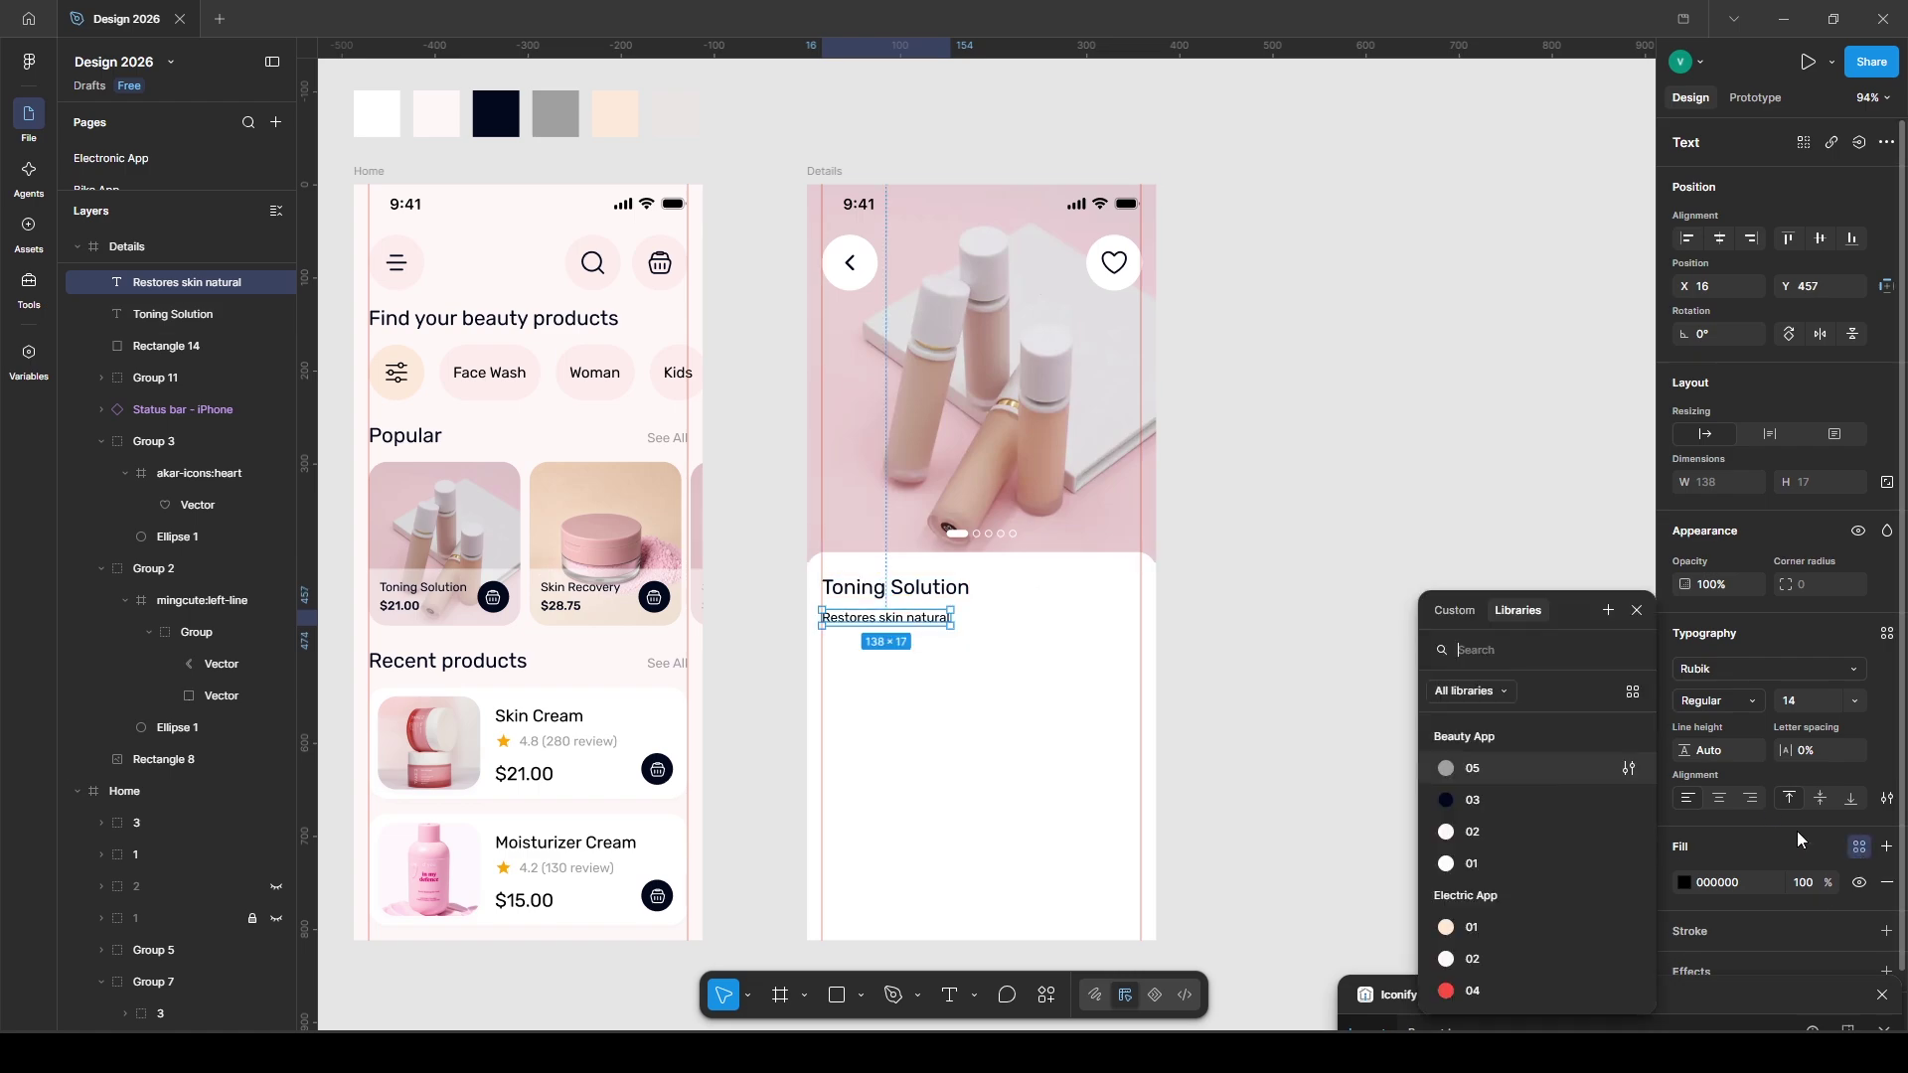
{"action": "left_click", "coordinate": [1471, 795]}
{"action": "key", "text": "Up"}
{"action": "key", "text": "Up"}
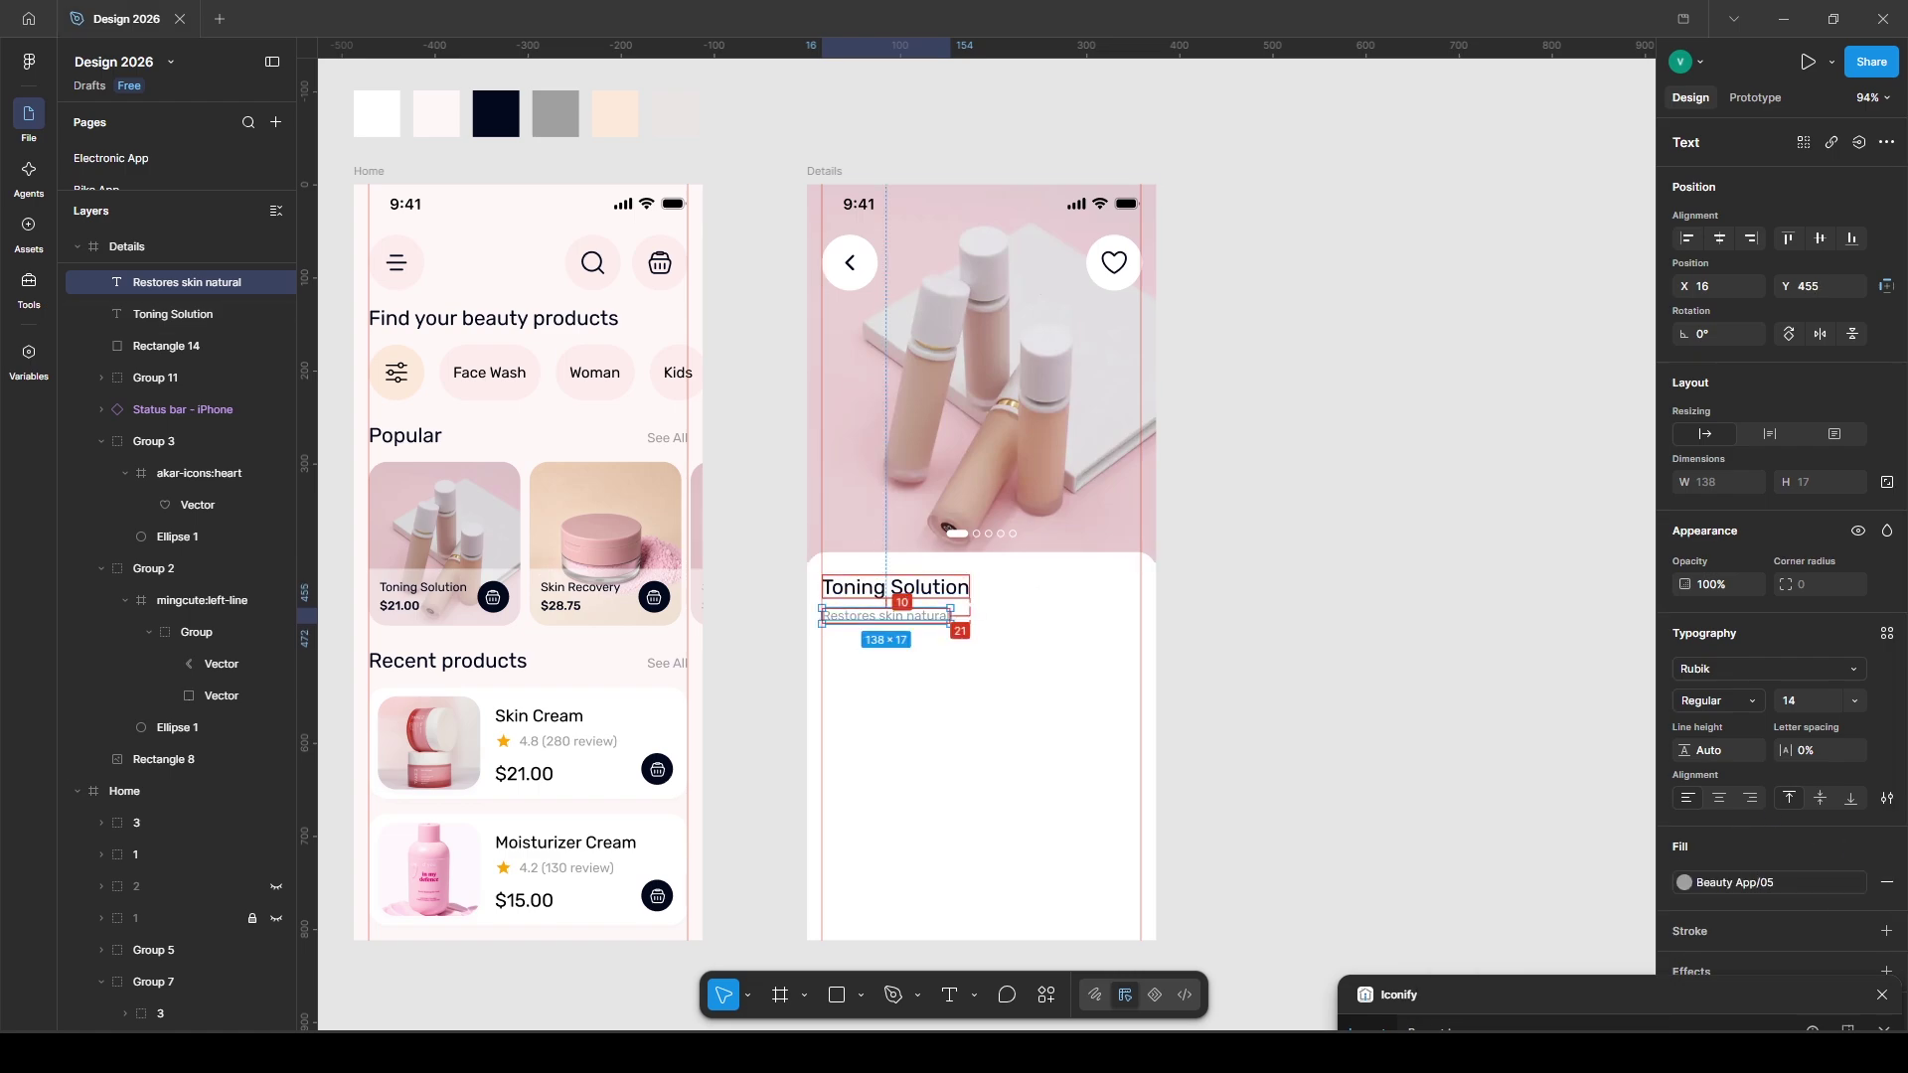
- Add a small grey dot after the subtitle, followed by a '50 ml' text copy
{"action": "left_click", "coordinate": [861, 995]}
{"action": "left_click", "coordinate": [899, 883]}
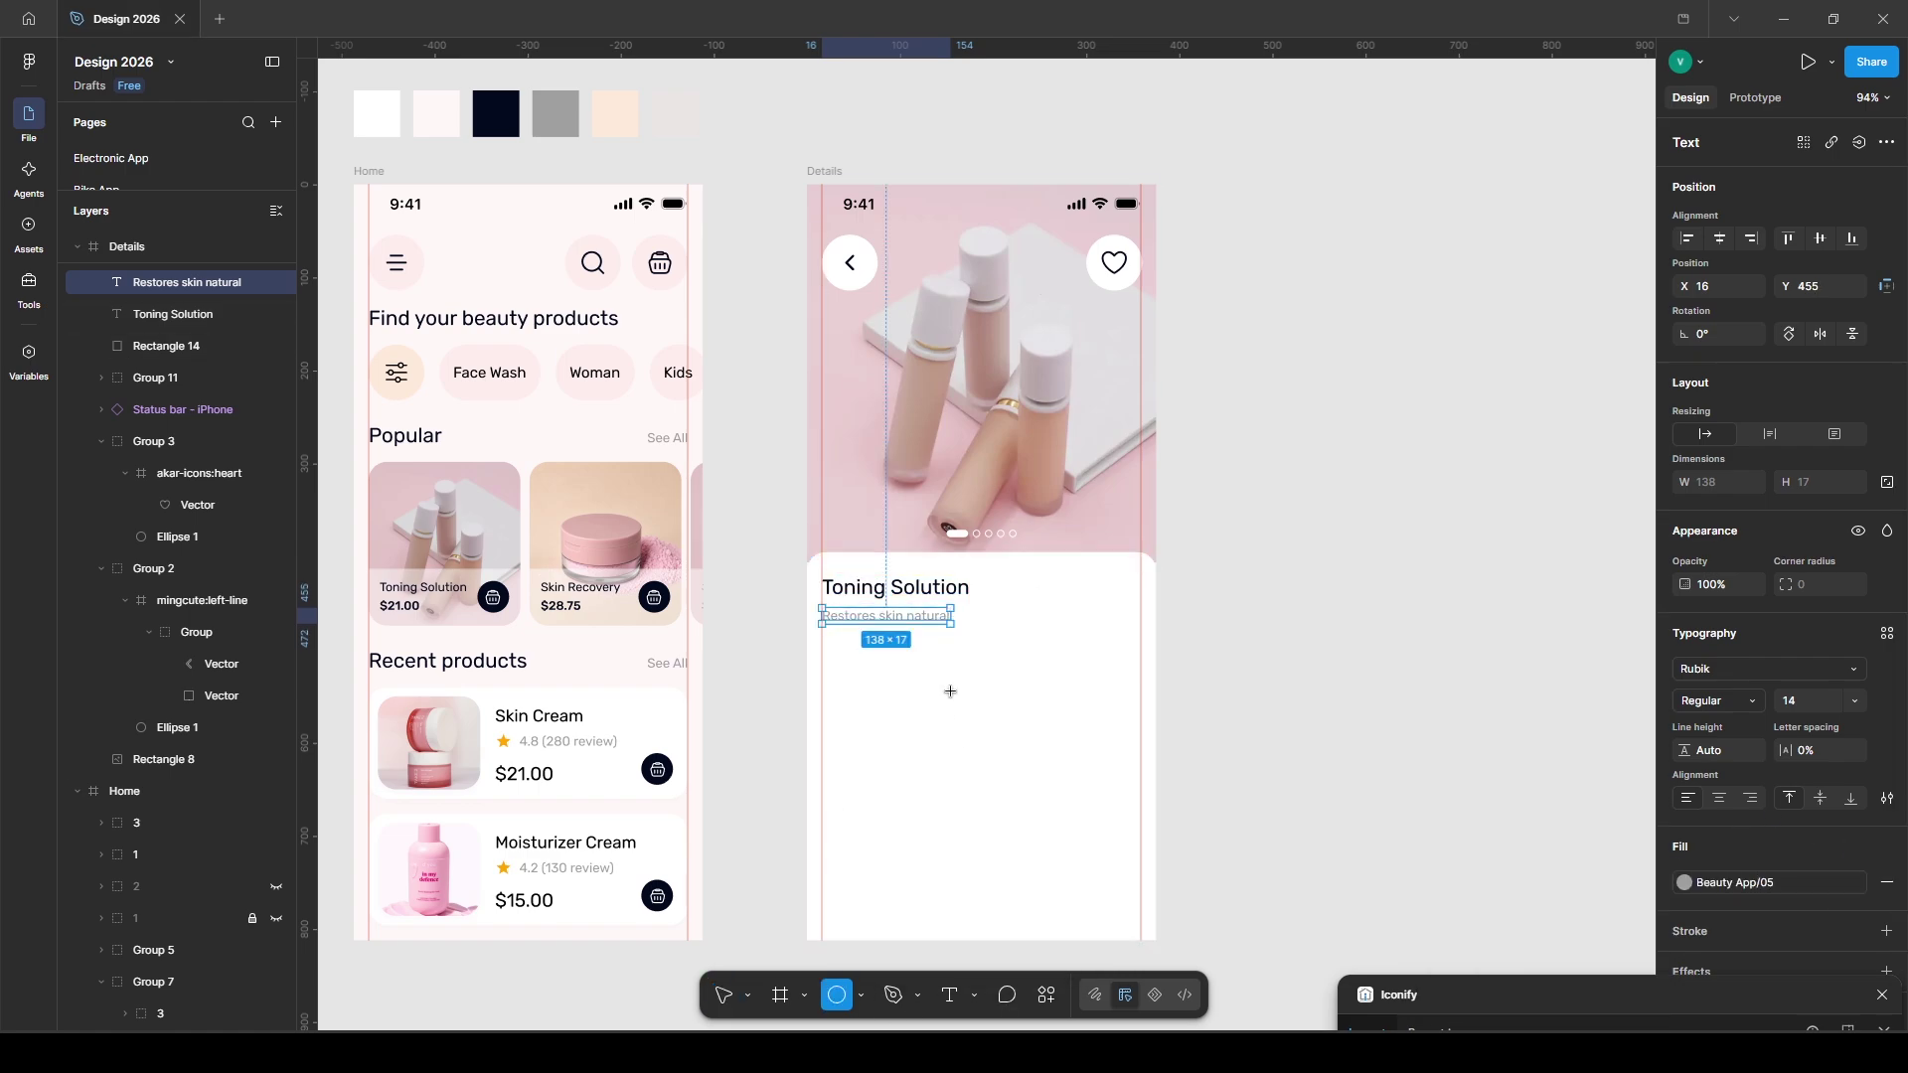
{"action": "left_click_drag", "start_coordinate": [961, 615], "coordinate": [966, 619]}
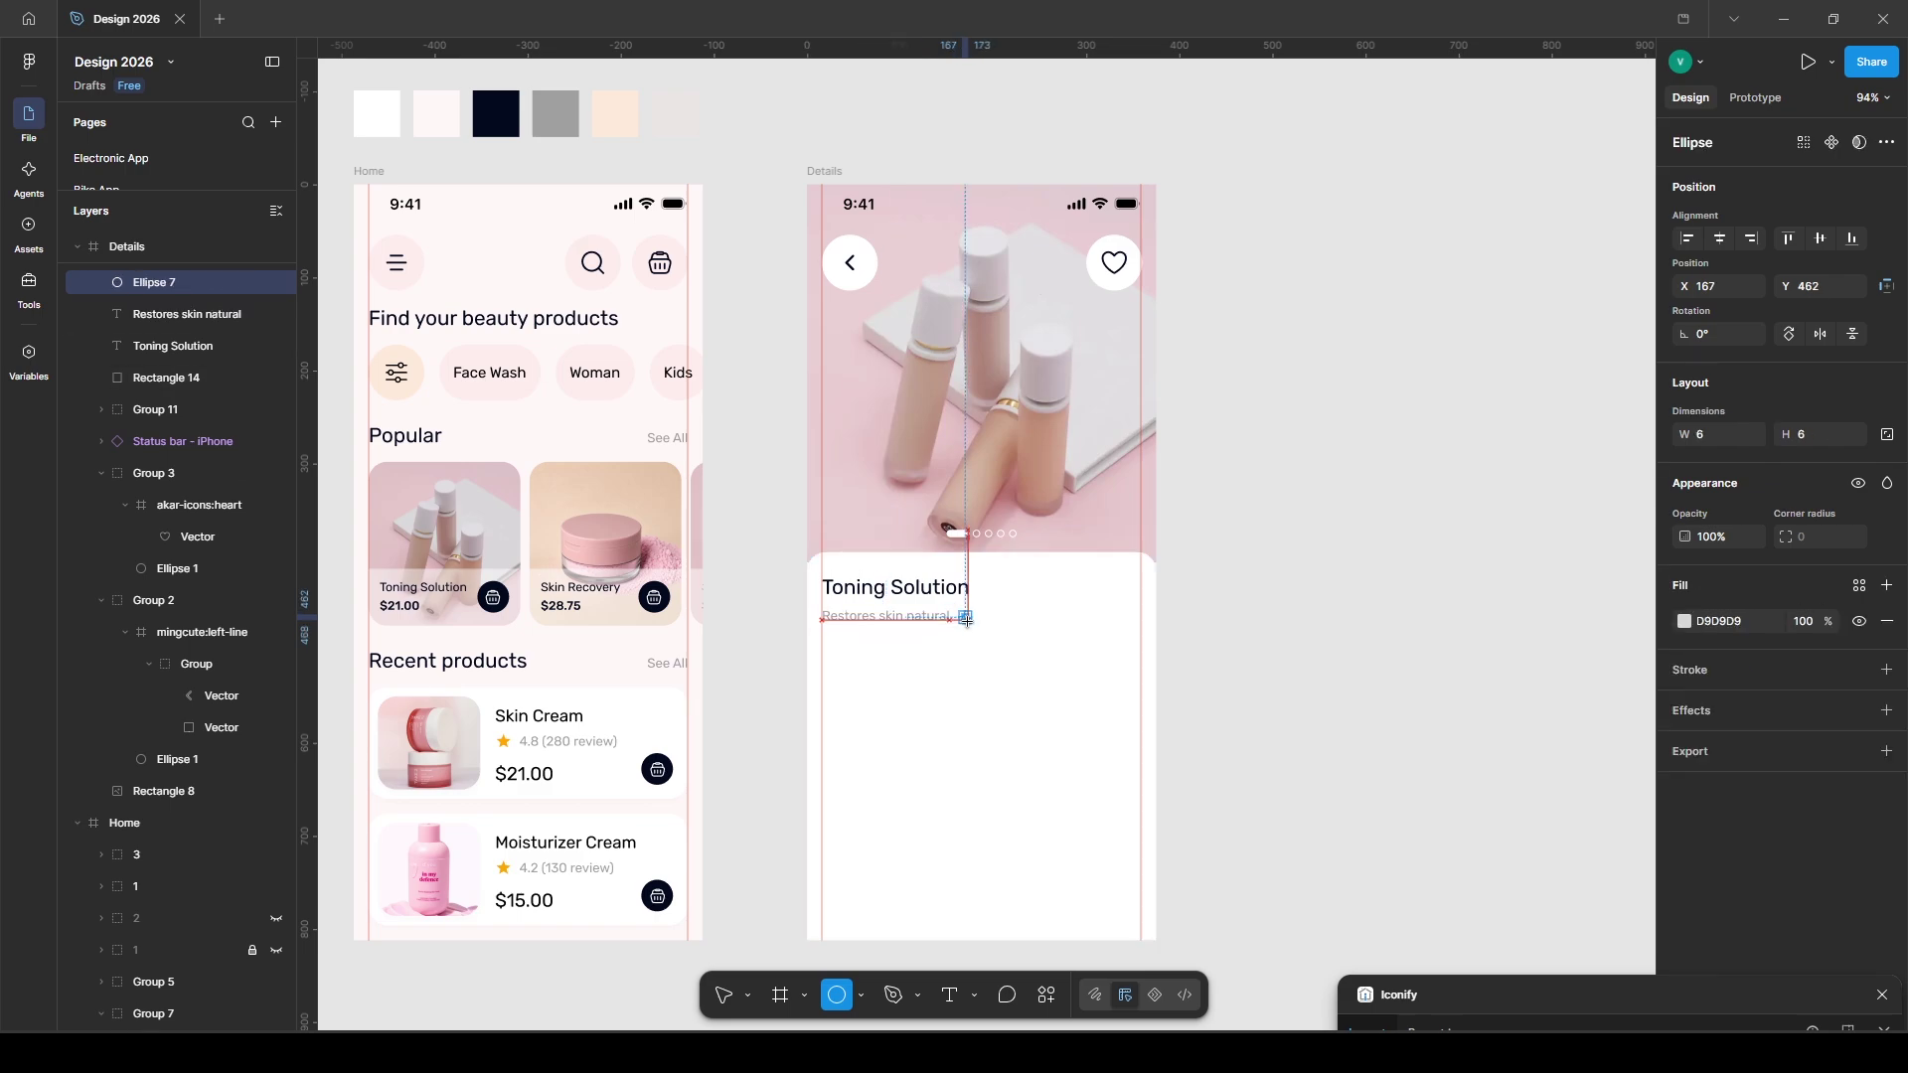
{"action": "left_click", "coordinate": [1859, 586]}
{"action": "left_click", "coordinate": [1512, 746]}
{"action": "key", "text": "alt"}
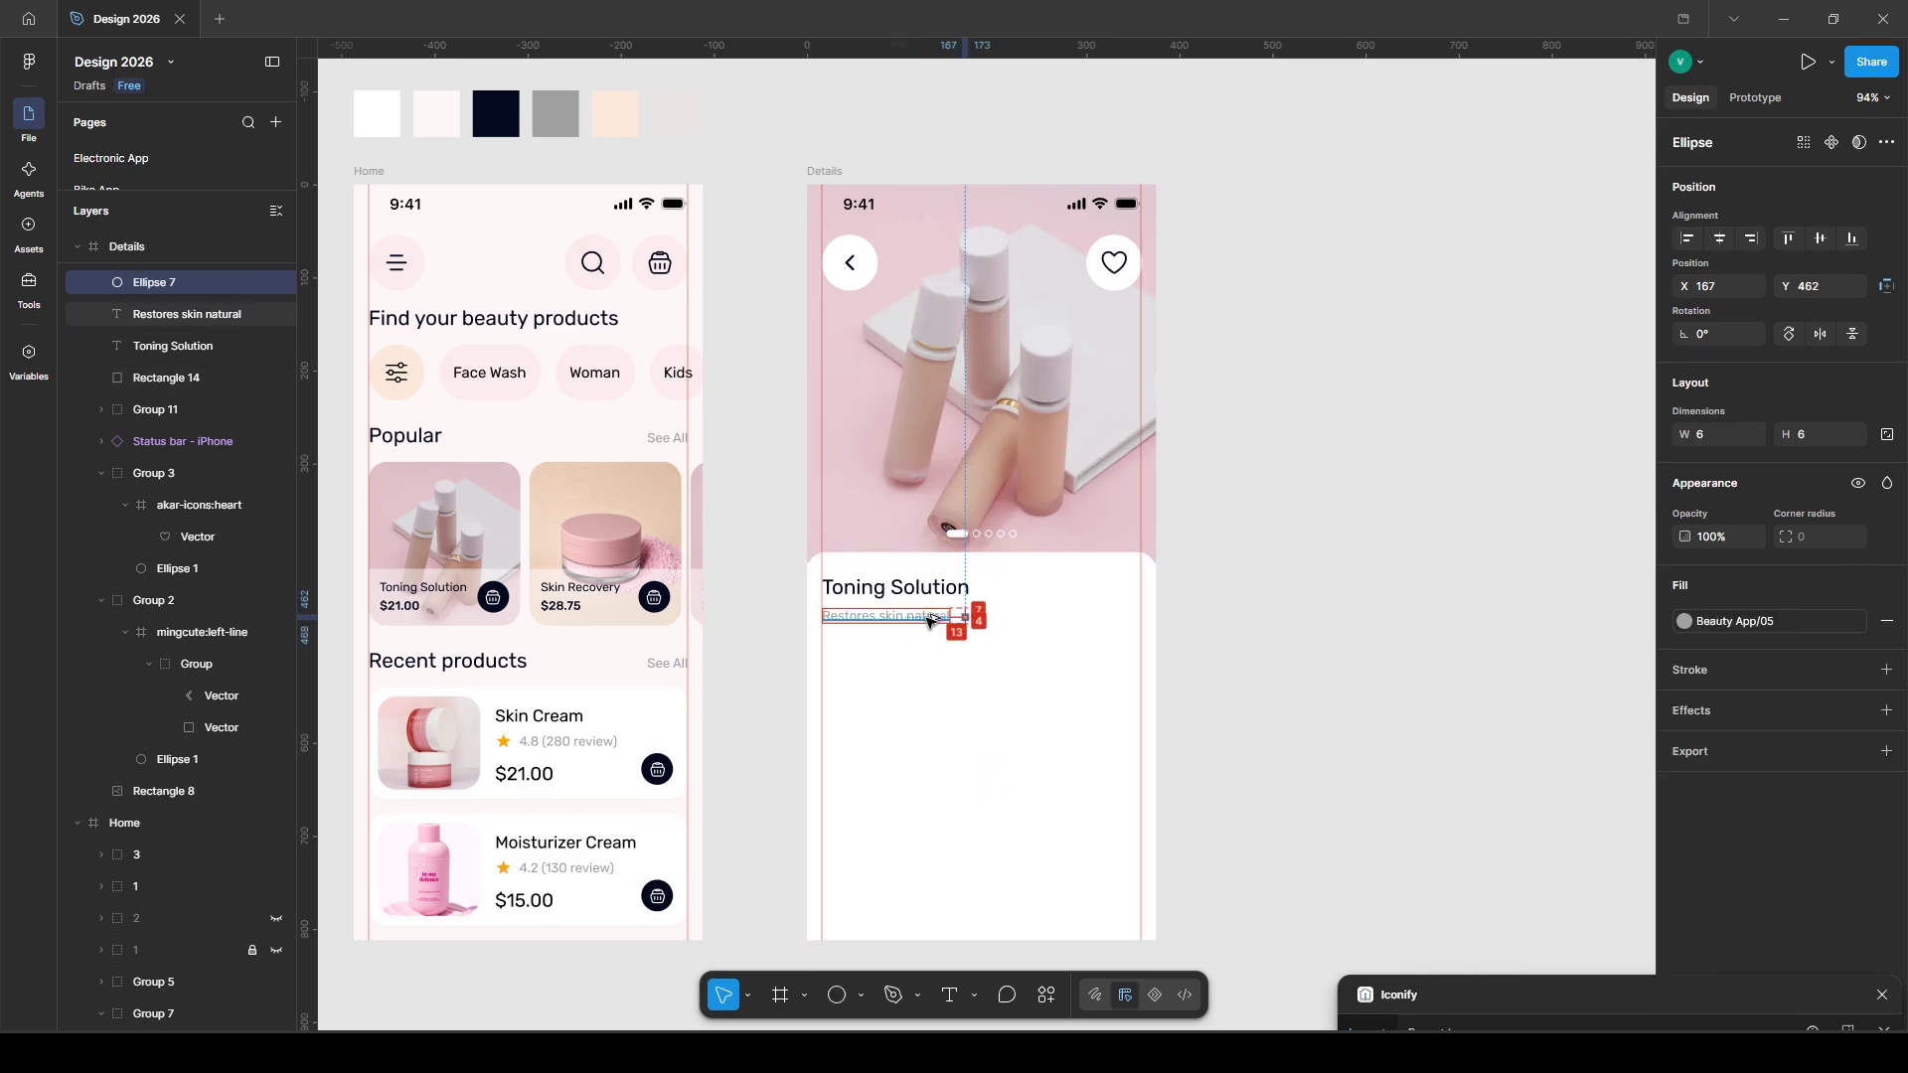
{"action": "left_click", "coordinate": [927, 622], "text": "shift"}
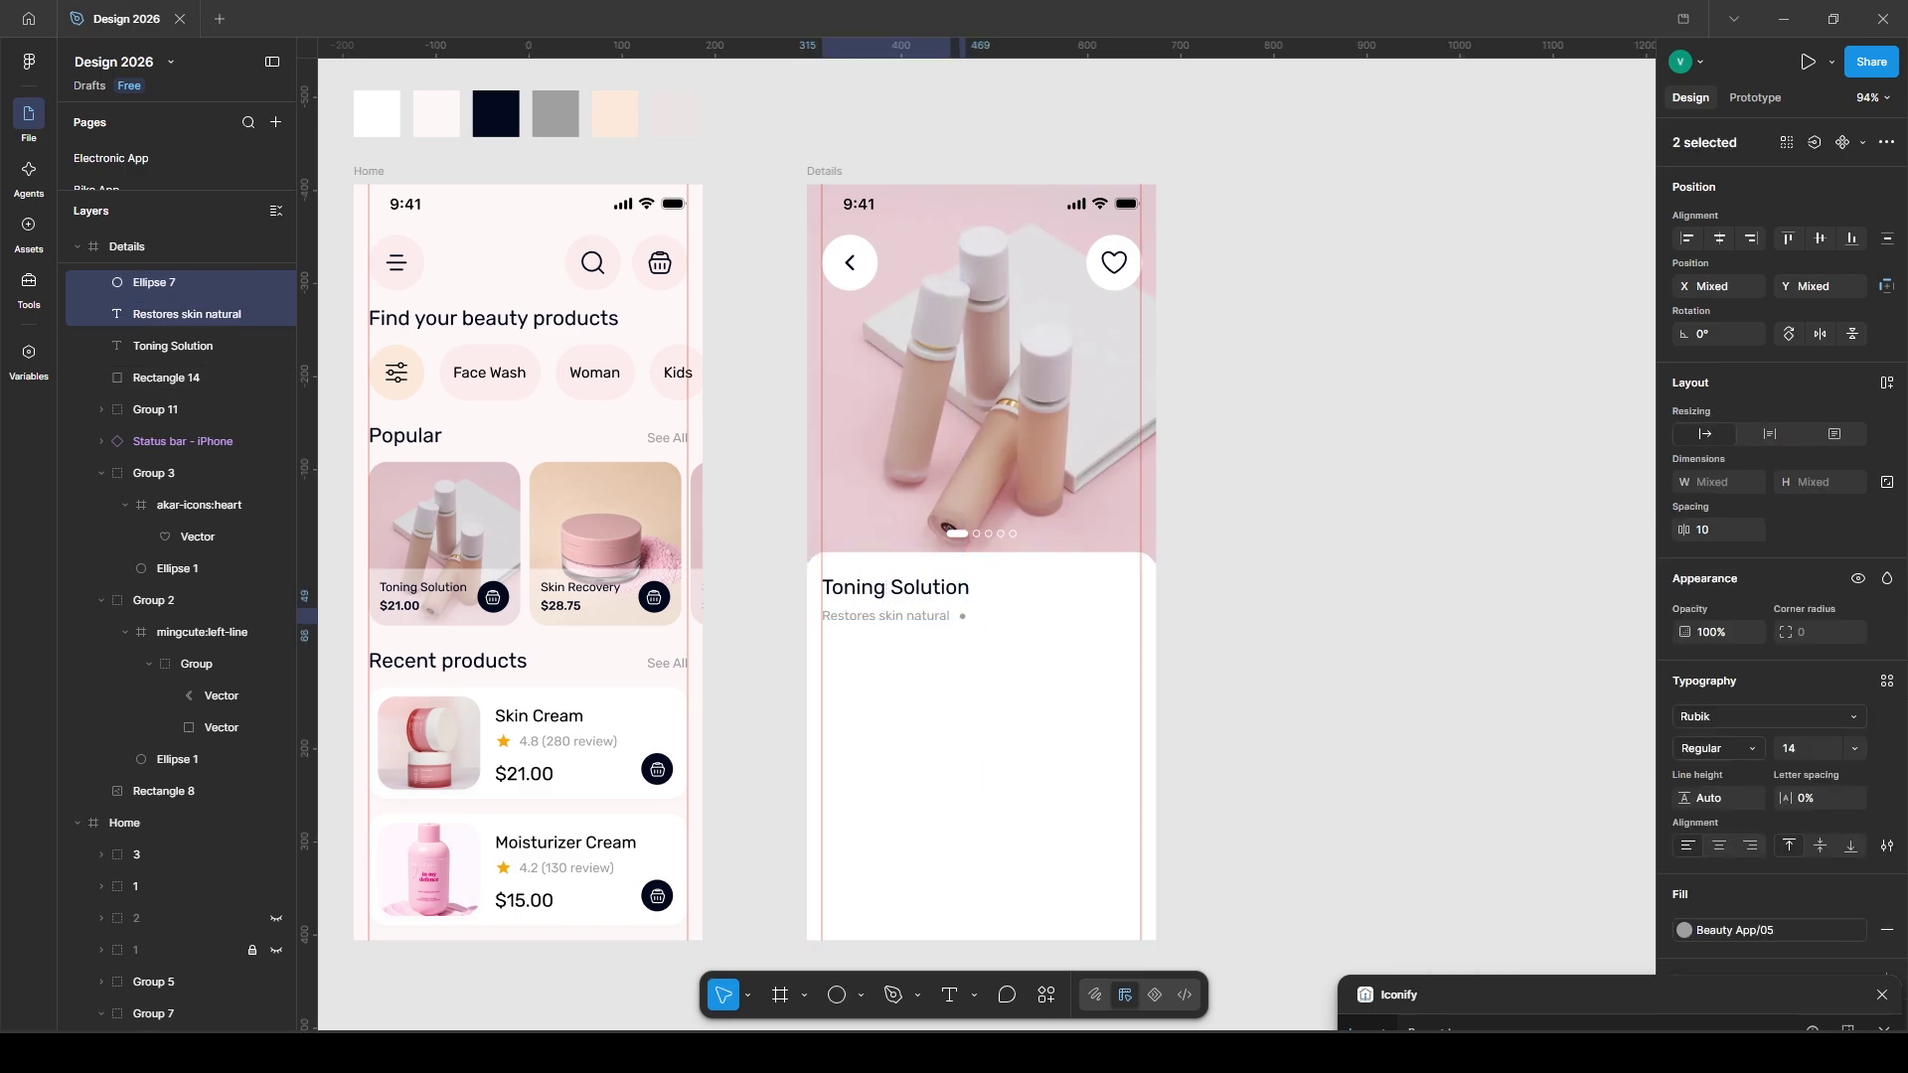
{"action": "left_click", "coordinate": [1274, 656]}
{"action": "left_click", "coordinate": [902, 625]}
{"action": "left_click_drag", "start_coordinate": [902, 624], "coordinate": [1039, 636]}
{"action": "type", "text": "l"}
{"action": "left_click", "coordinate": [1377, 669]}
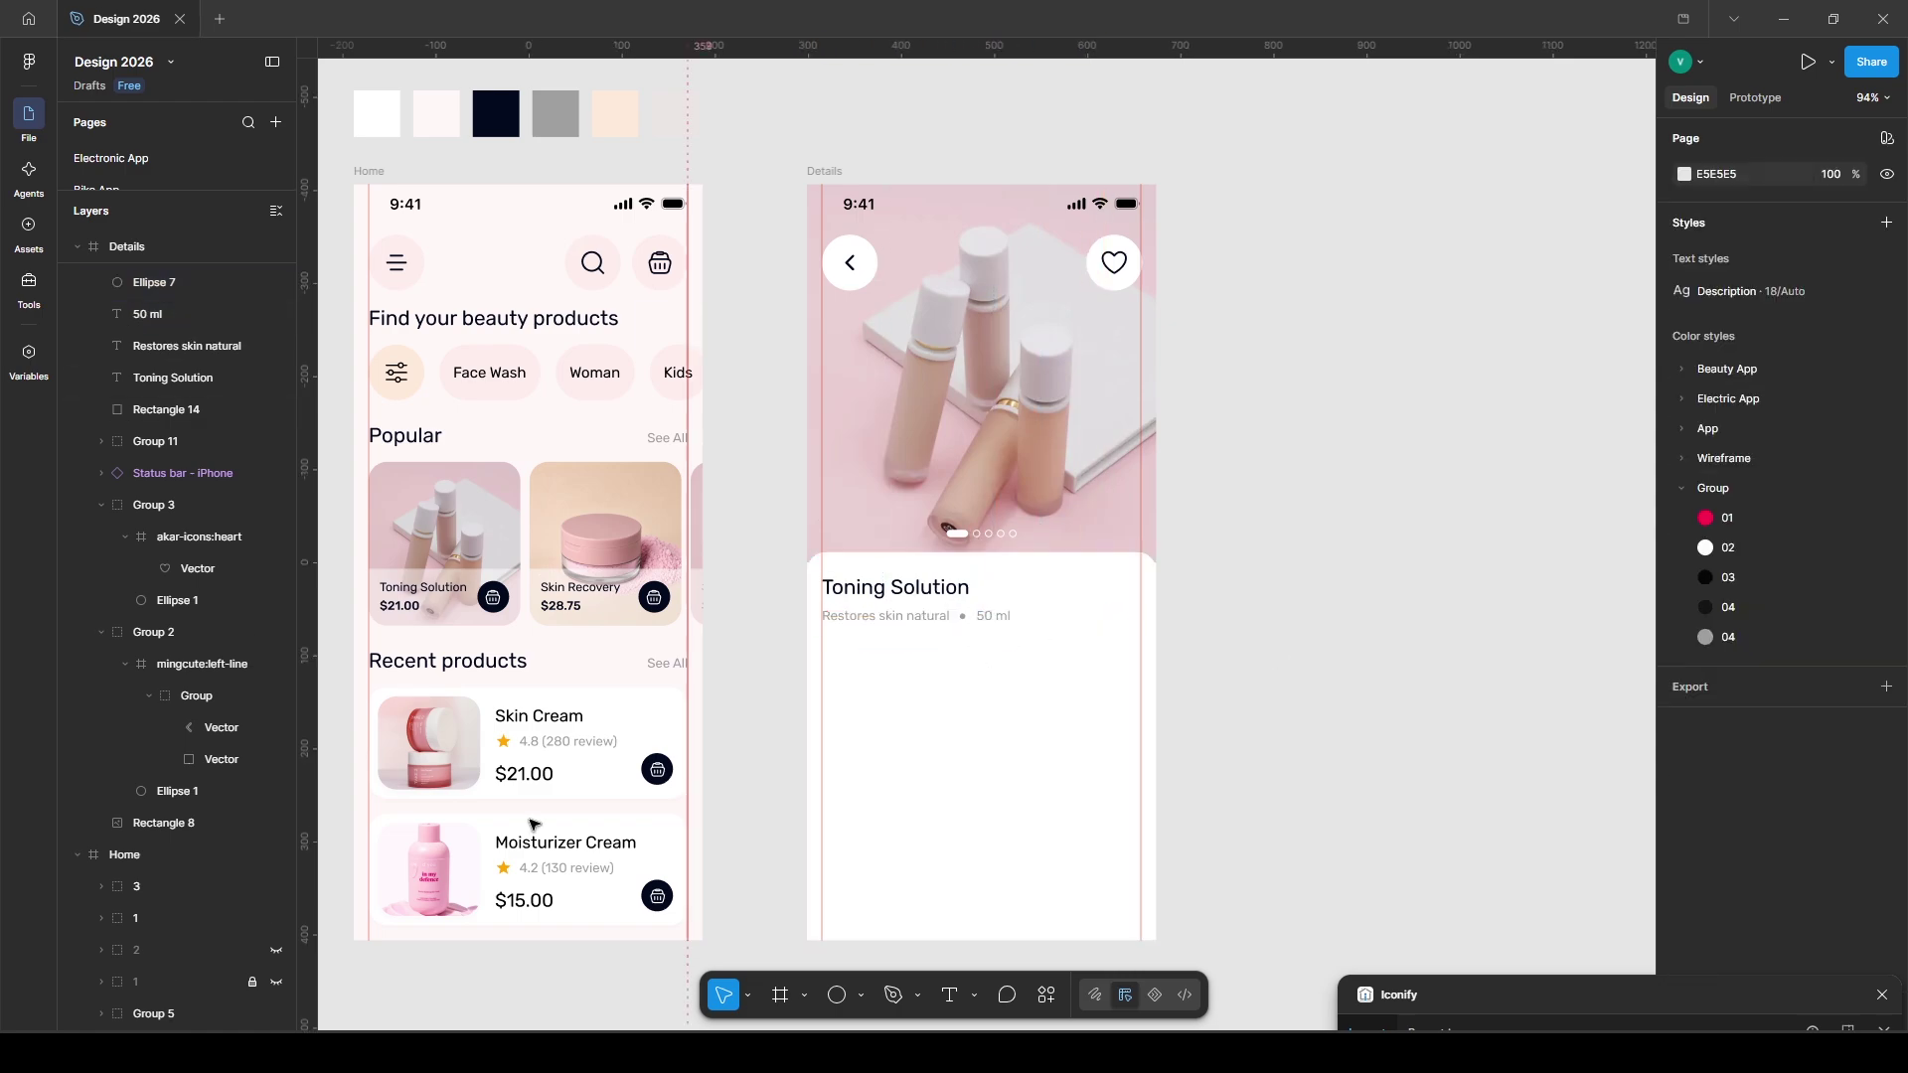
- Copy the Skin Cream star icon from Home and place it beside the Toning Solution title
{"action": "left_click", "coordinate": [505, 743], "text": "ctrl"}
{"action": "left_click", "coordinate": [505, 744]}
{"action": "key", "text": "ctrl+c"}
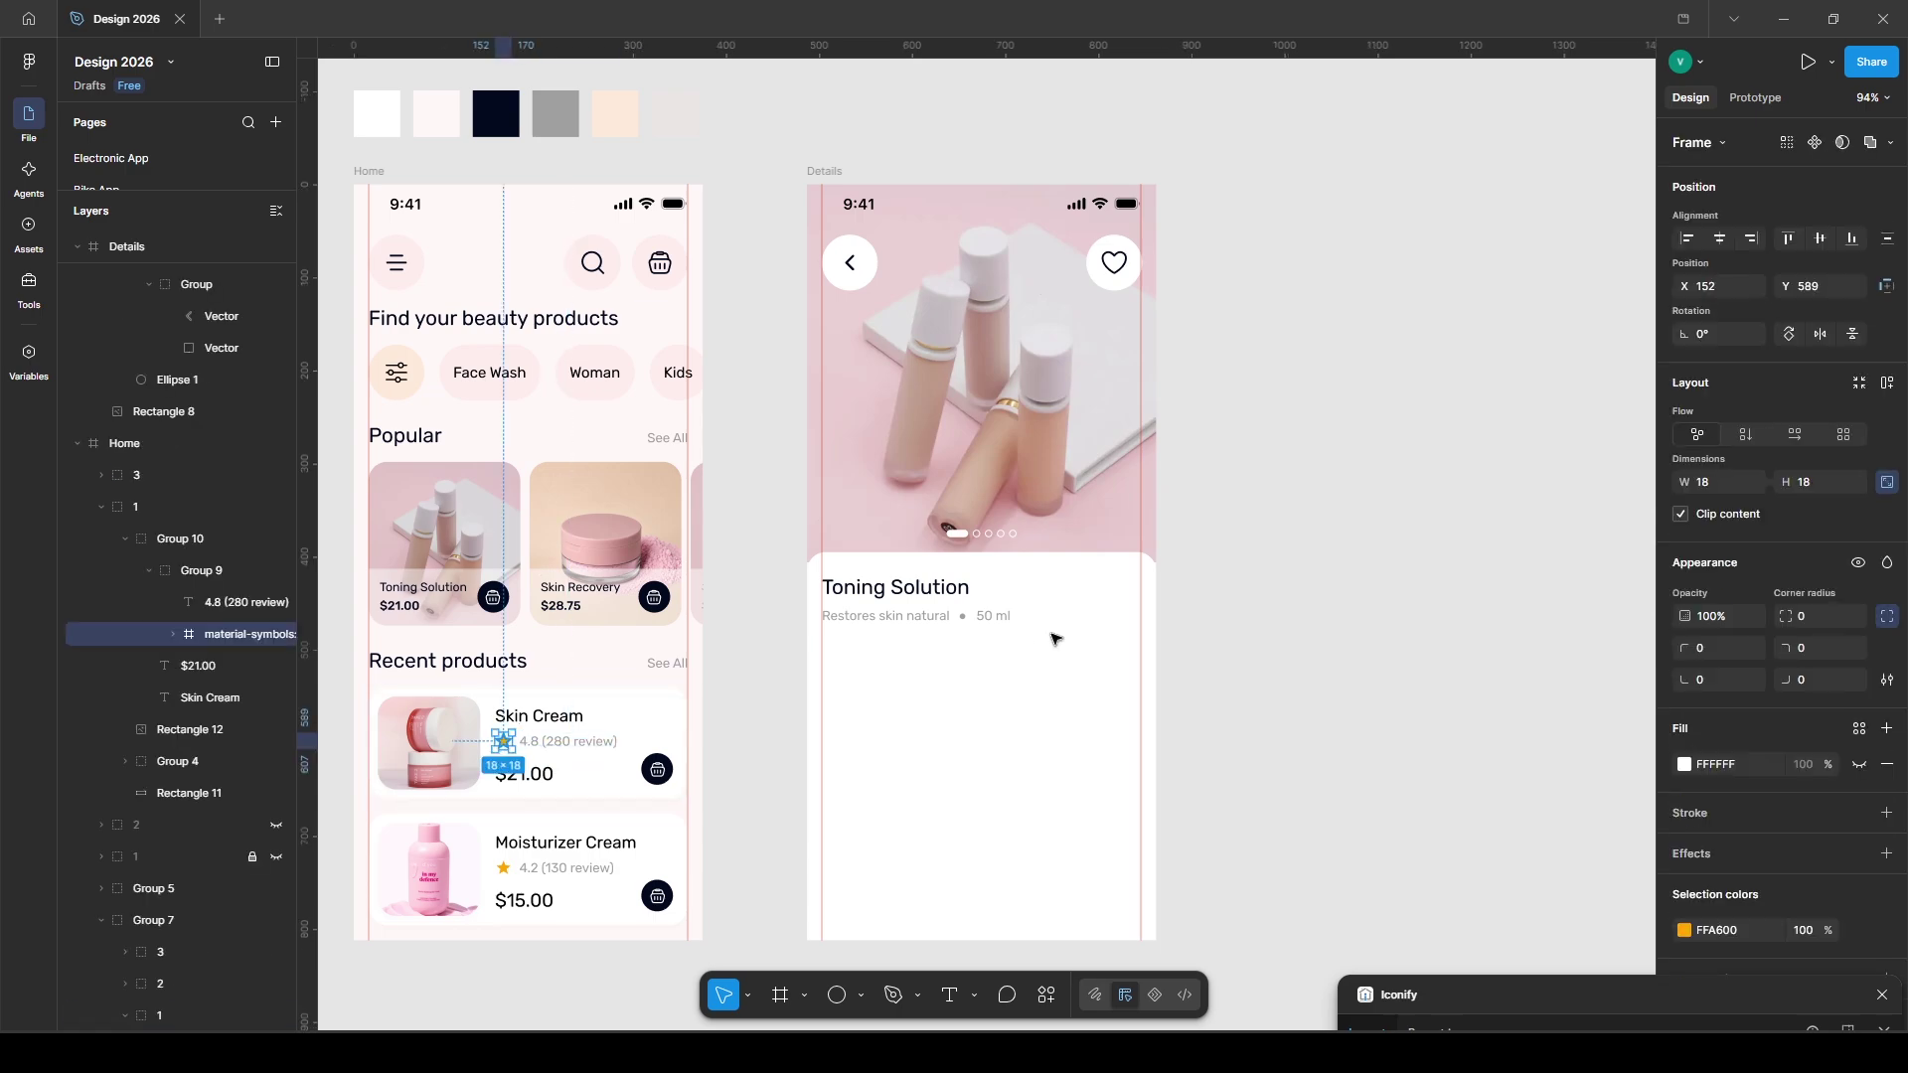
{"action": "left_click", "coordinate": [1099, 583]}
{"action": "key", "text": "ctrl+v"}
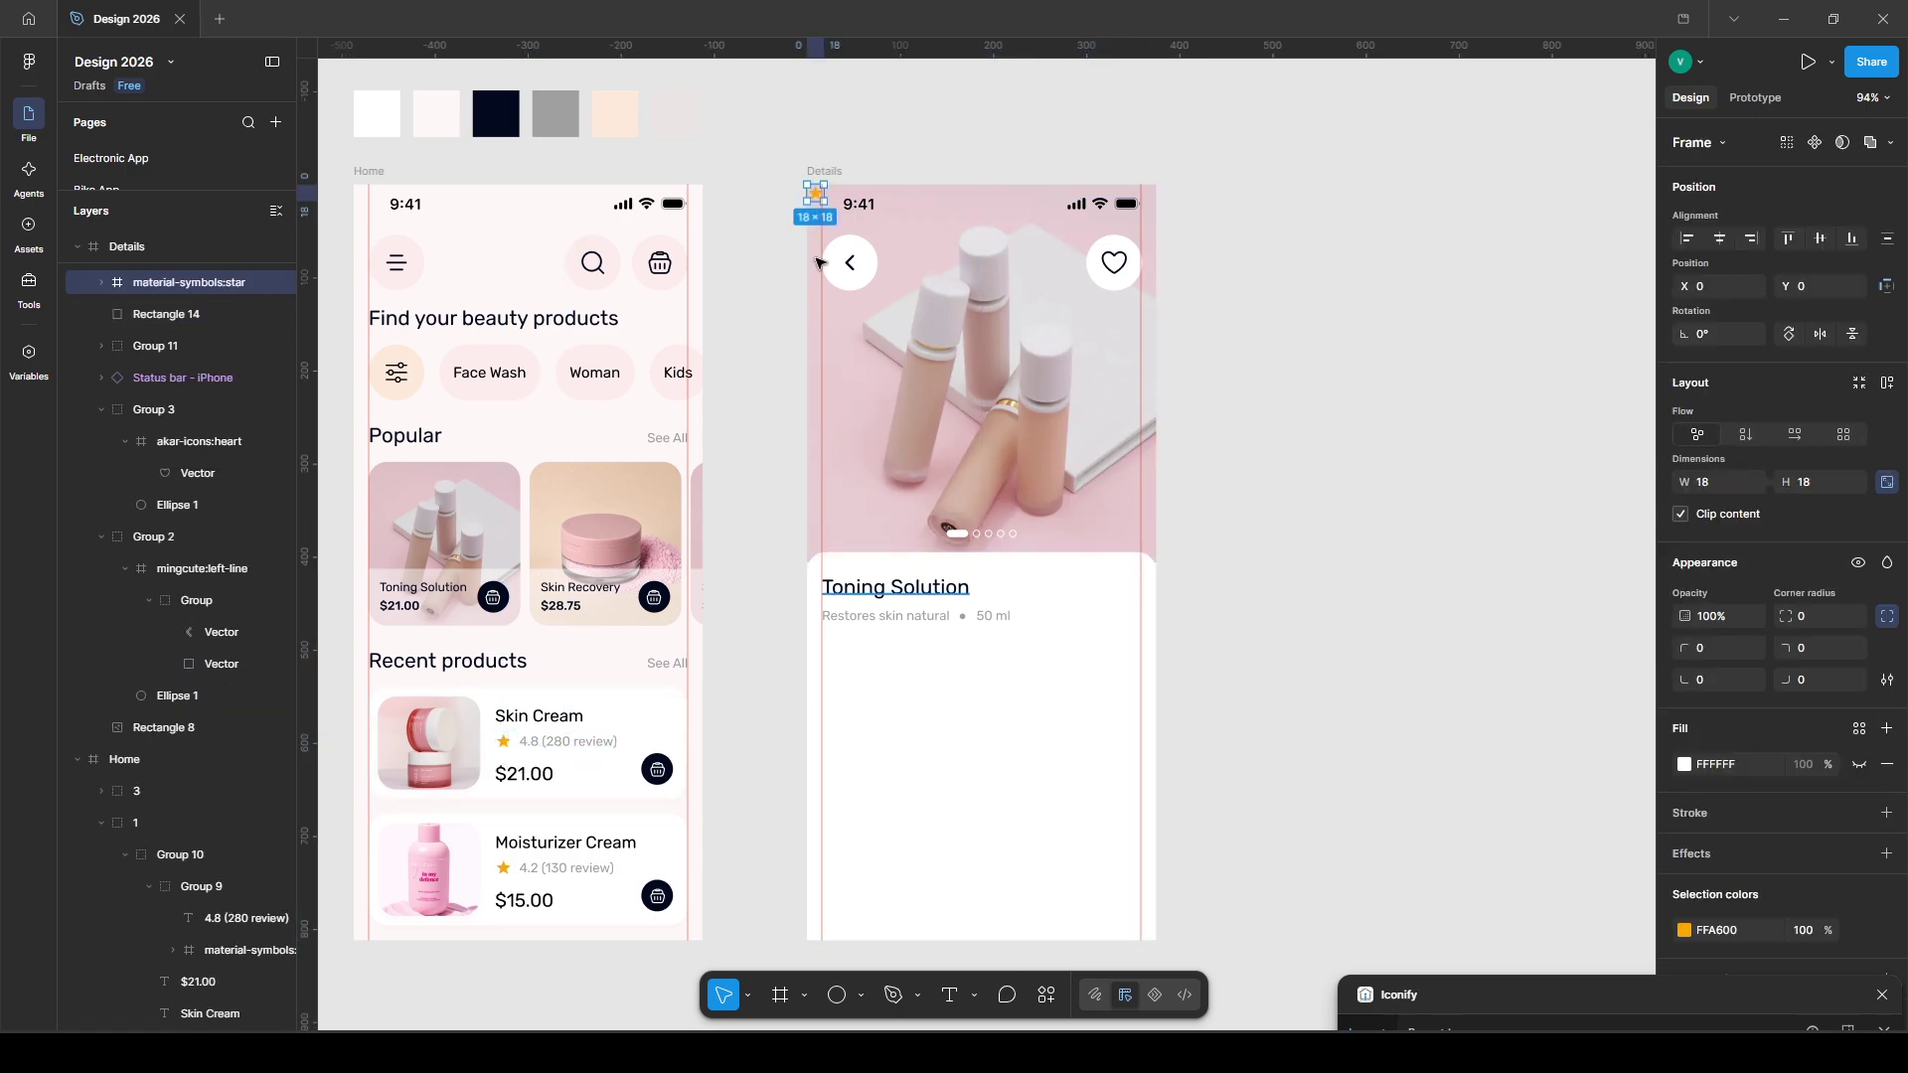
{"action": "left_click_drag", "start_coordinate": [813, 192], "coordinate": [1079, 590]}
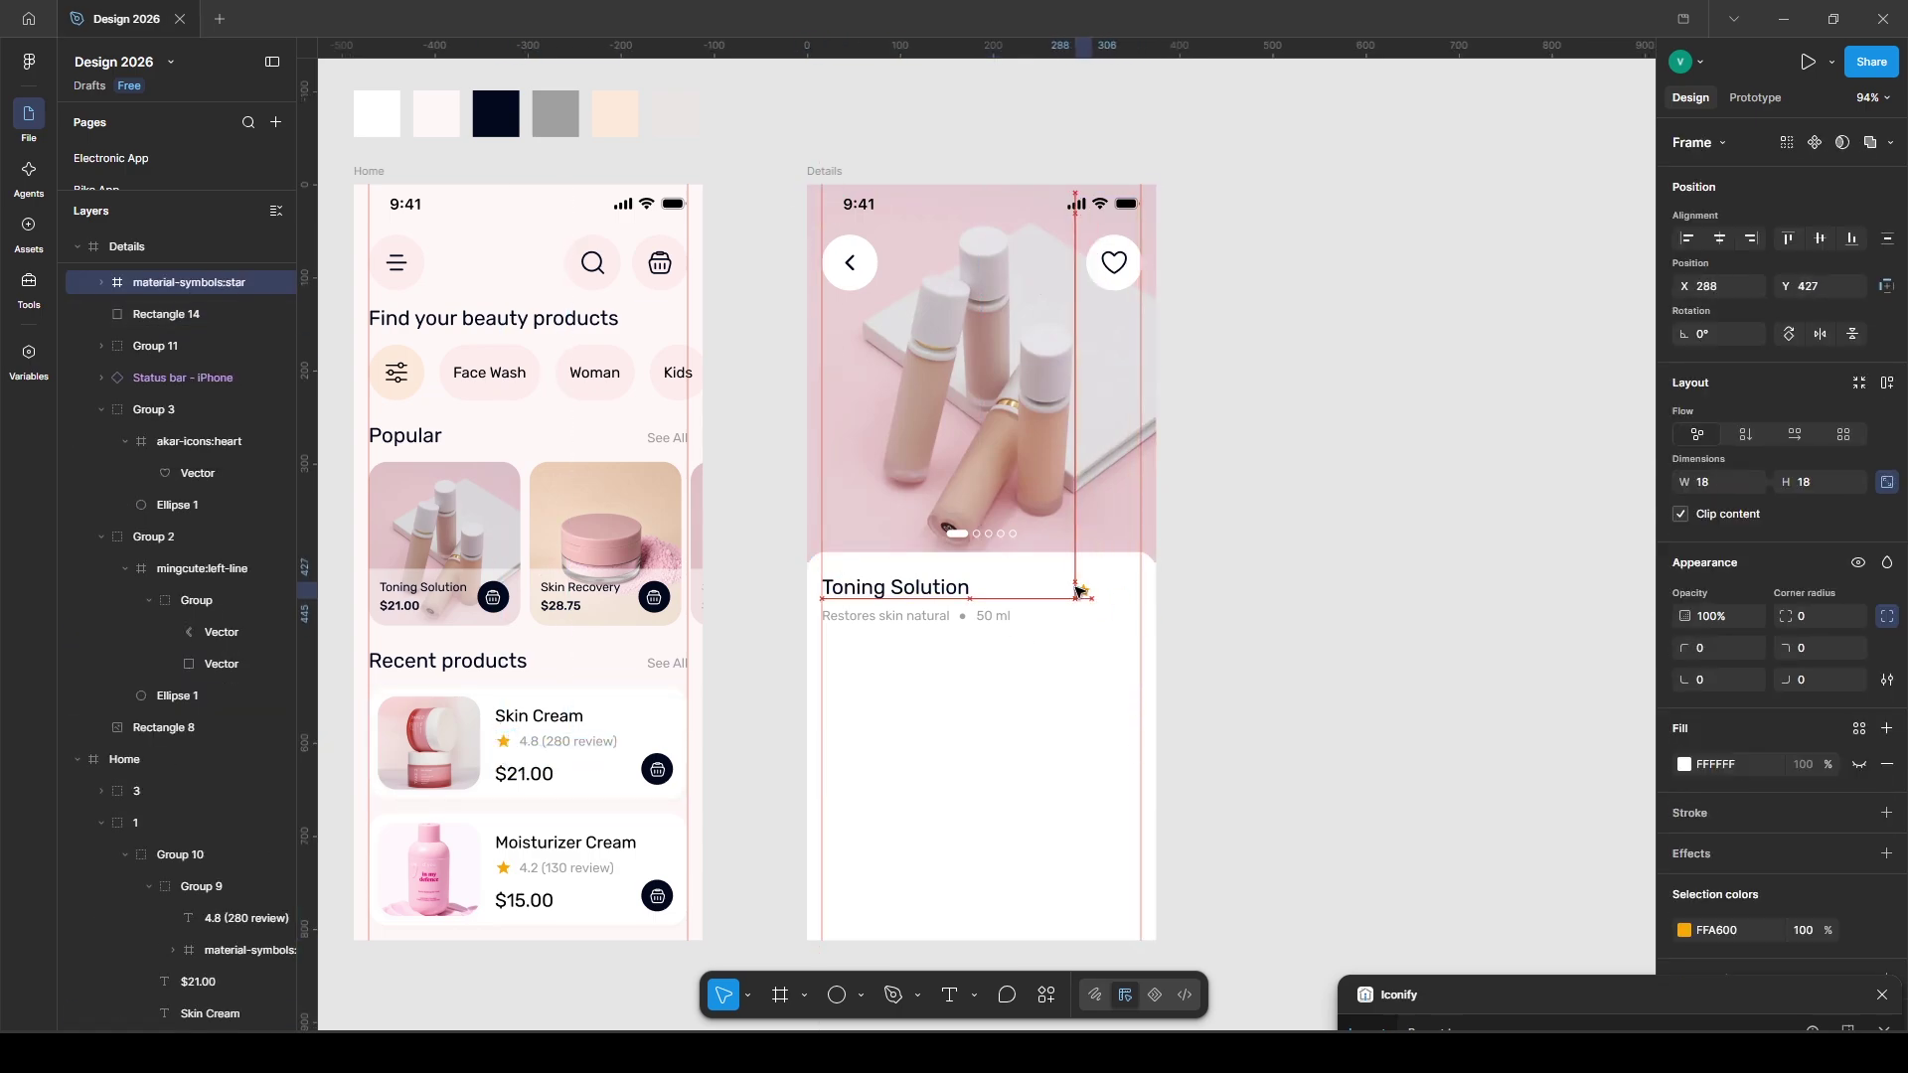
- Add '4.8' text next to the star, group them, and shift right
{"action": "key", "text": "t"}
{"action": "left_click", "coordinate": [1112, 596]}
{"action": "type", "text": "4.8"}
{"action": "key", "text": "Escape"}
{"action": "left_click", "coordinate": [1801, 704]}
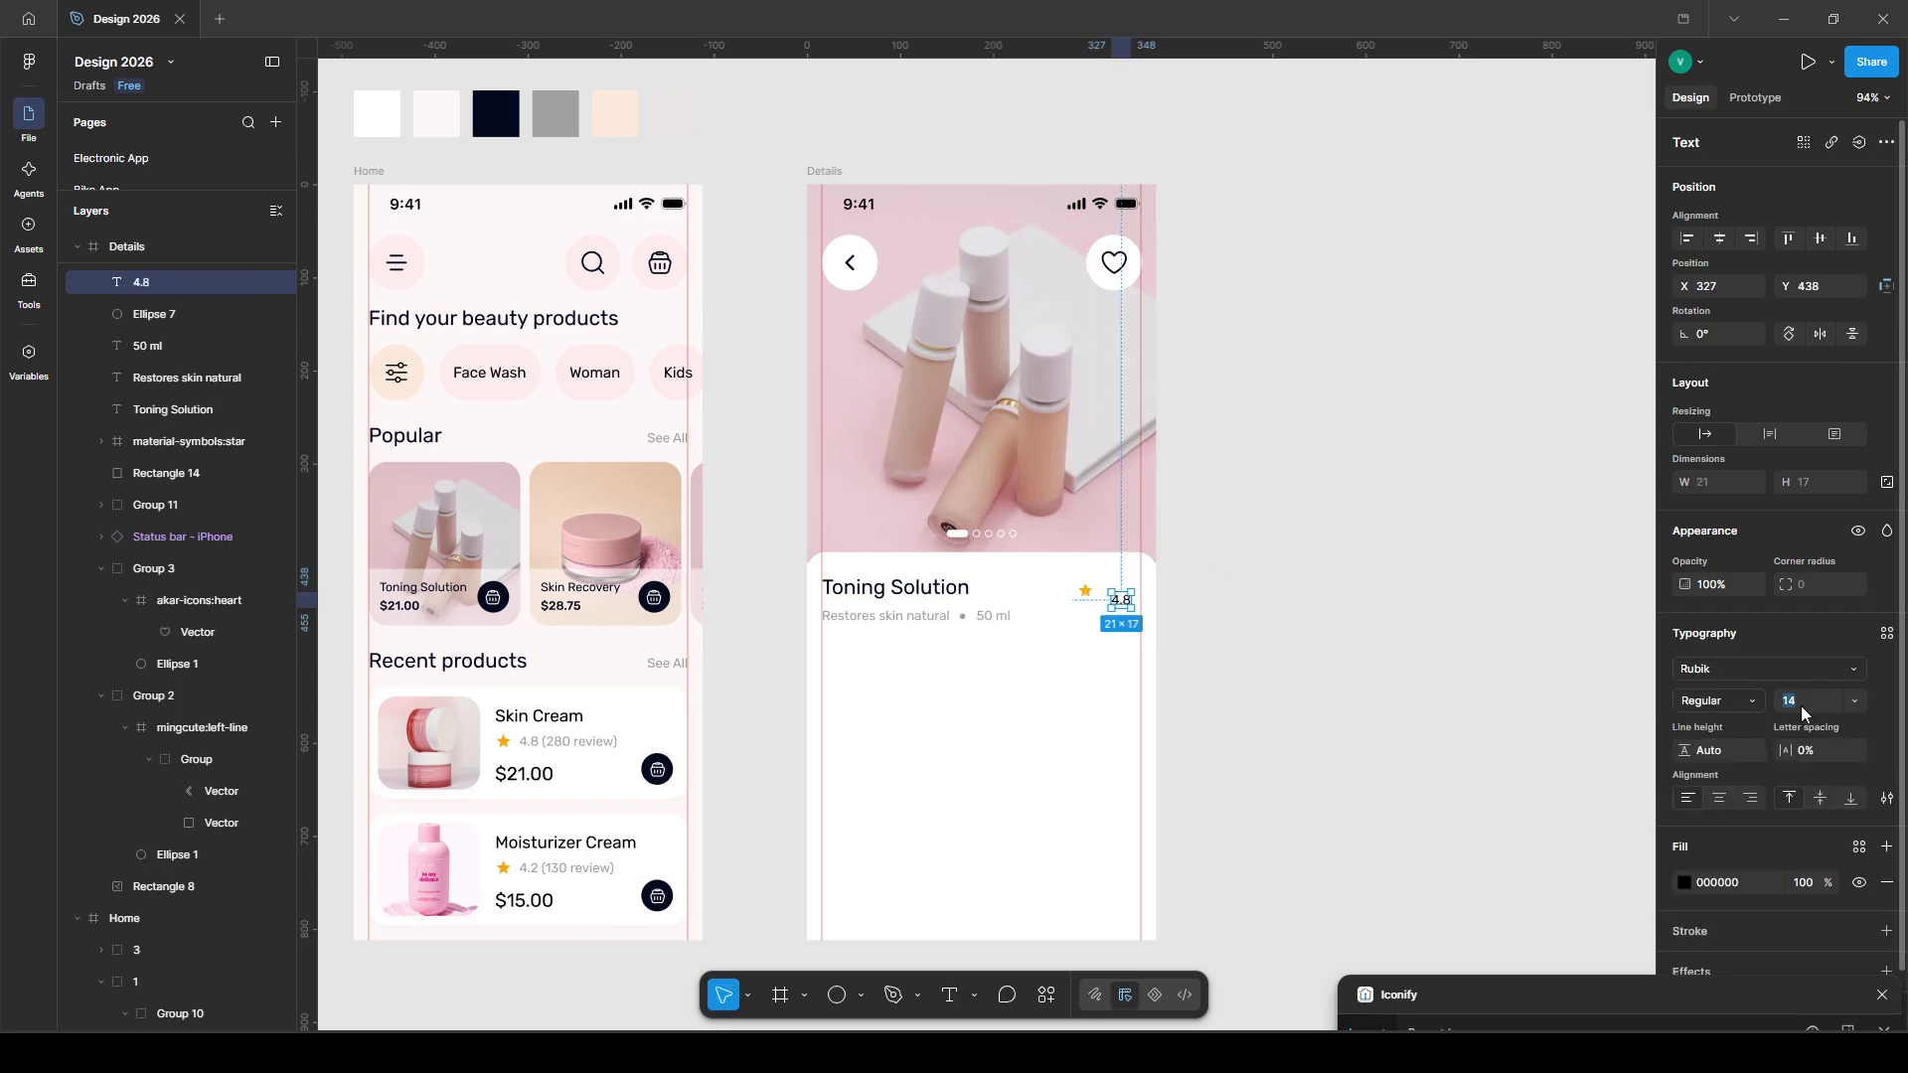
{"action": "left_click", "coordinate": [1085, 591], "text": "shift"}
{"action": "key", "text": "ctrl+g"}
{"action": "key", "text": "shift+Right"}
{"action": "key", "text": "shift+Right"}
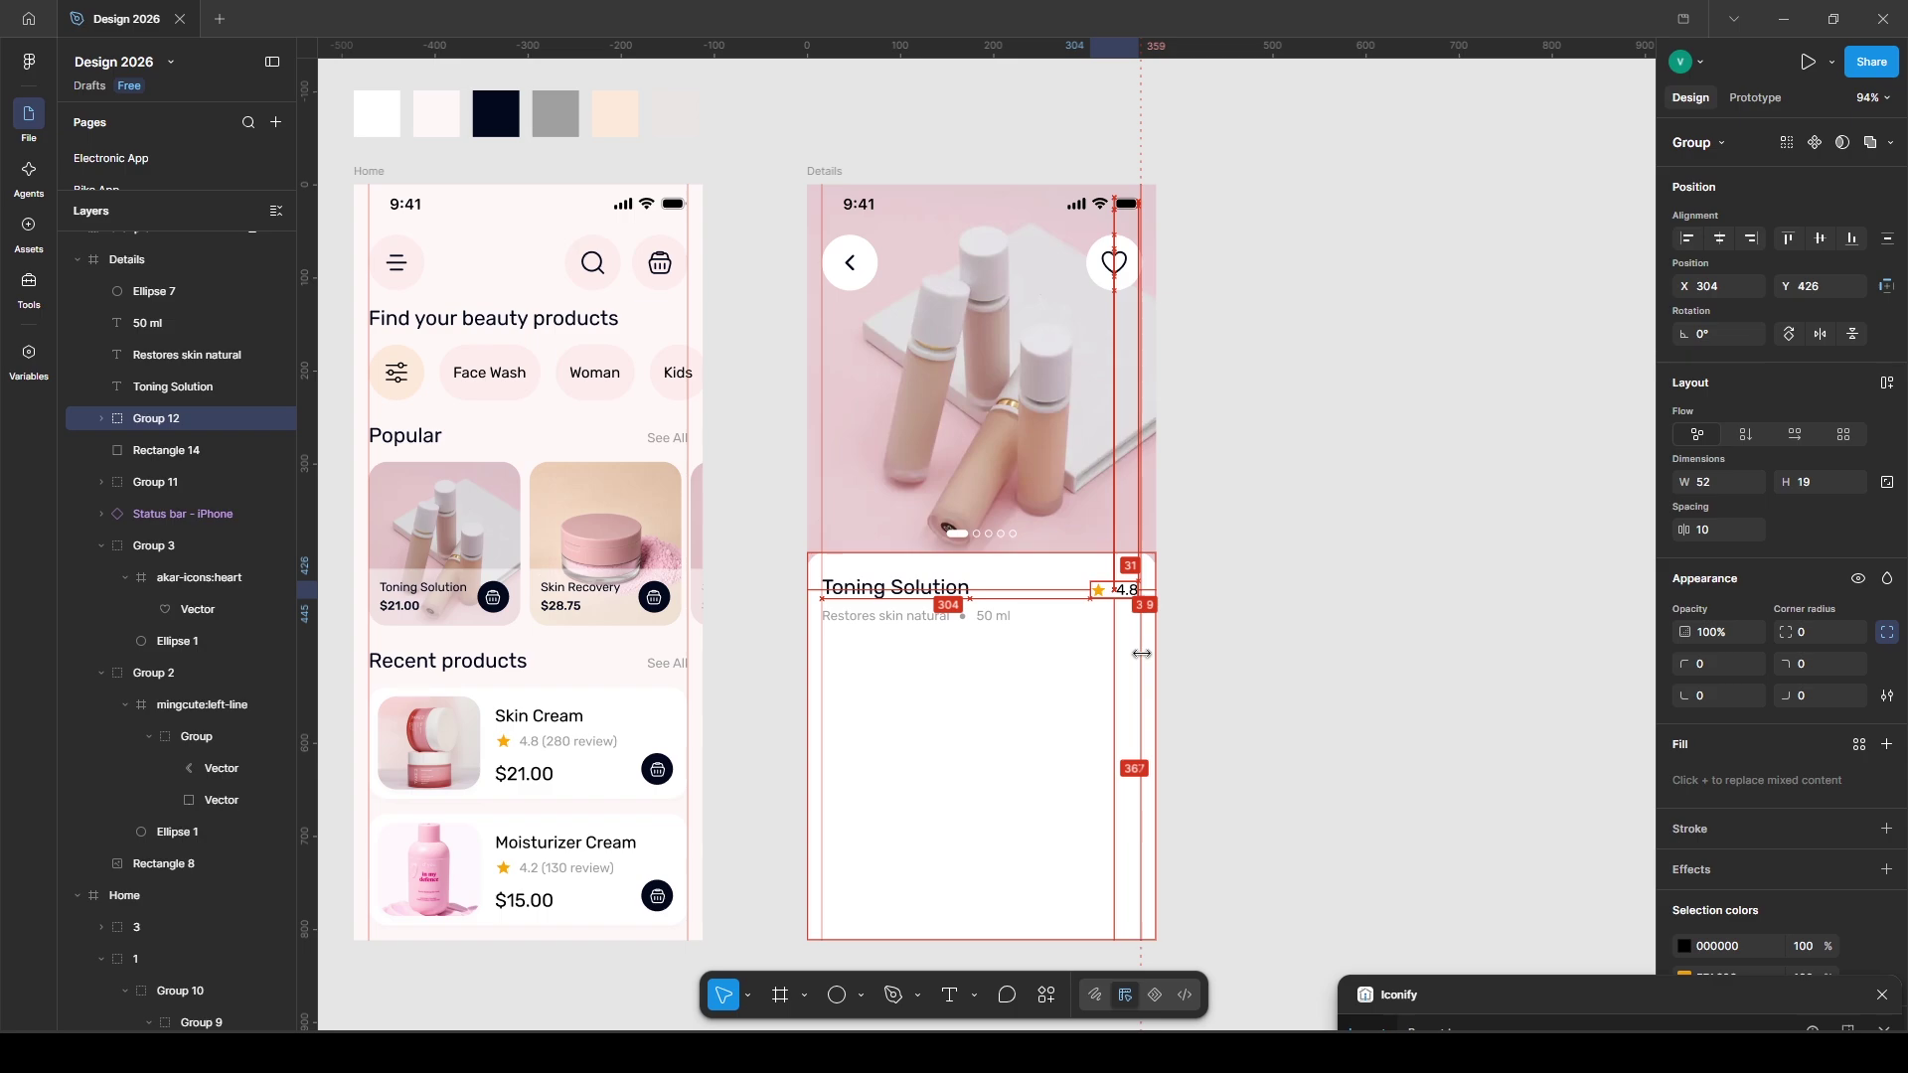
- Group the title, subtitle and rating, and start a text box below for Description
{"action": "left_click", "coordinate": [909, 597], "text": "shift"}
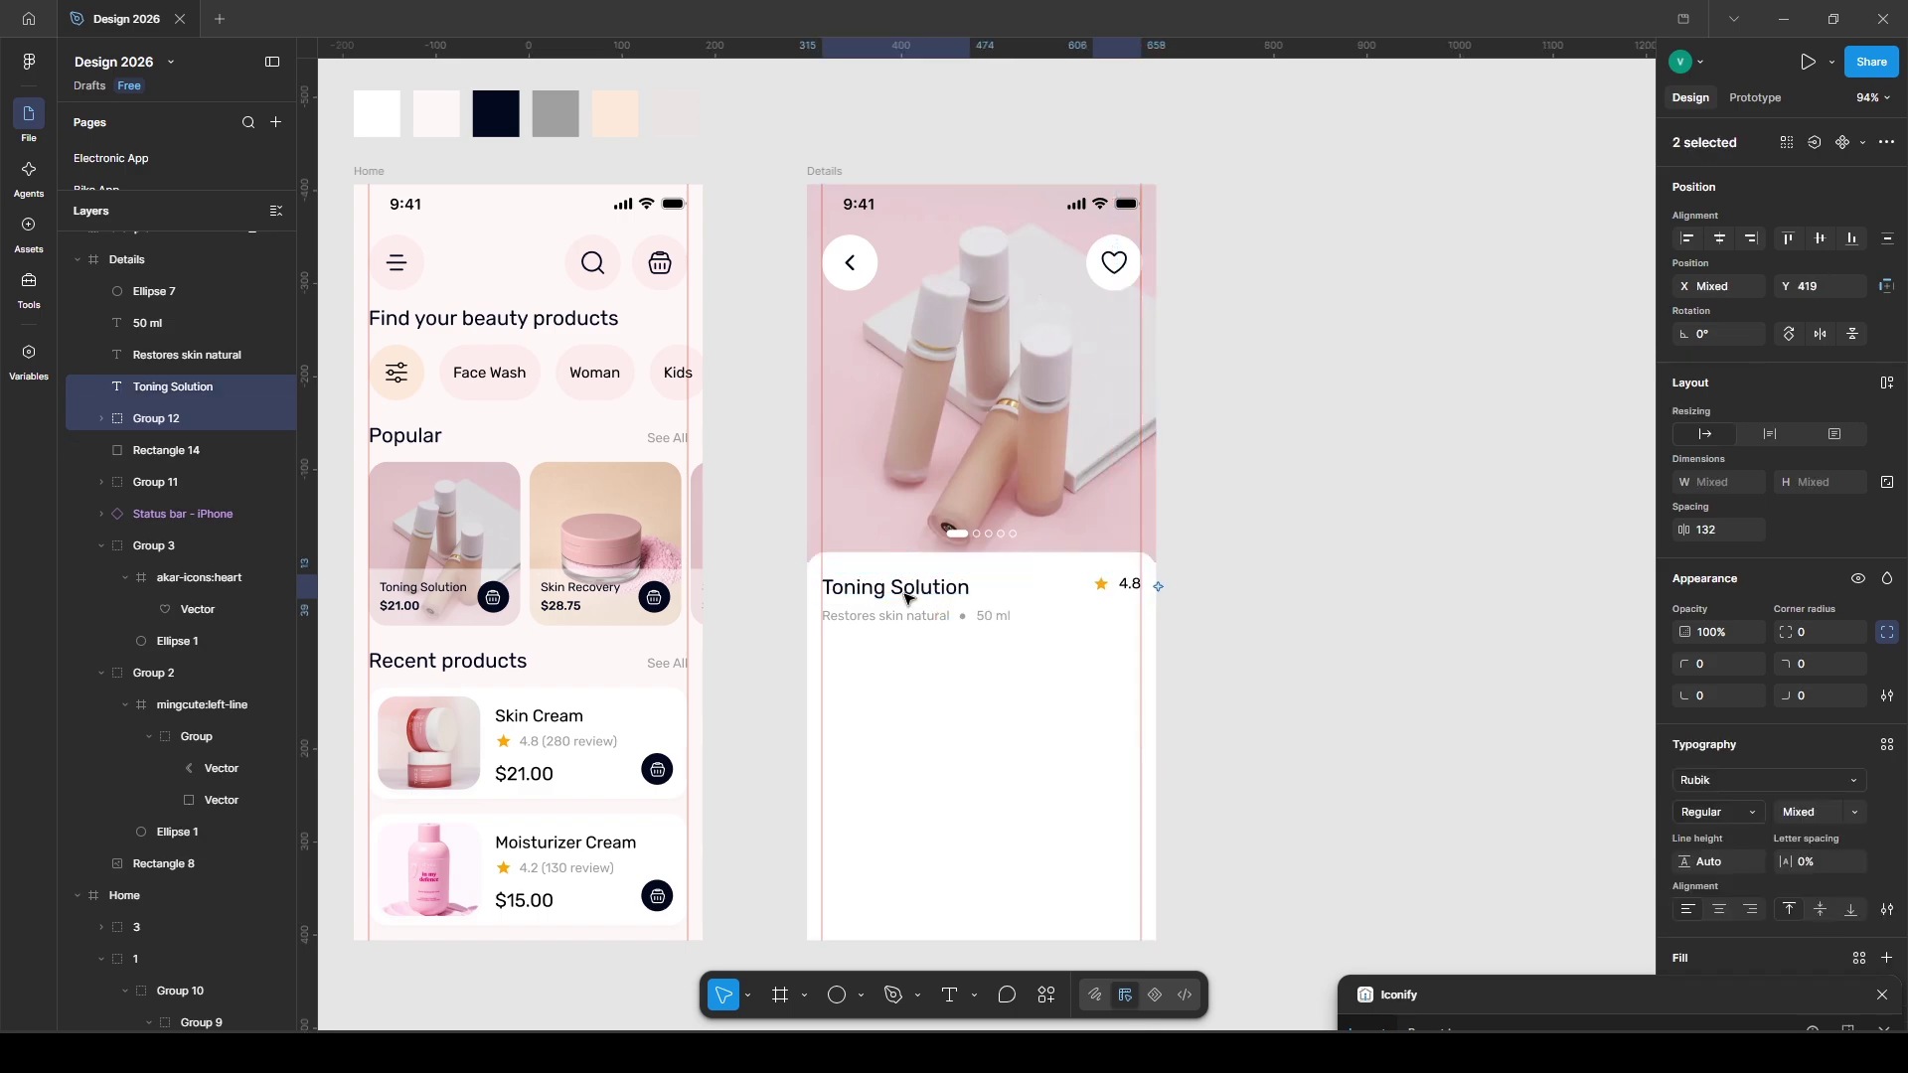
{"action": "left_click", "coordinate": [905, 624], "text": "shift"}
{"action": "key", "text": "ctrl+g"}
{"action": "key", "text": "t"}
{"action": "left_click", "coordinate": [833, 658]}
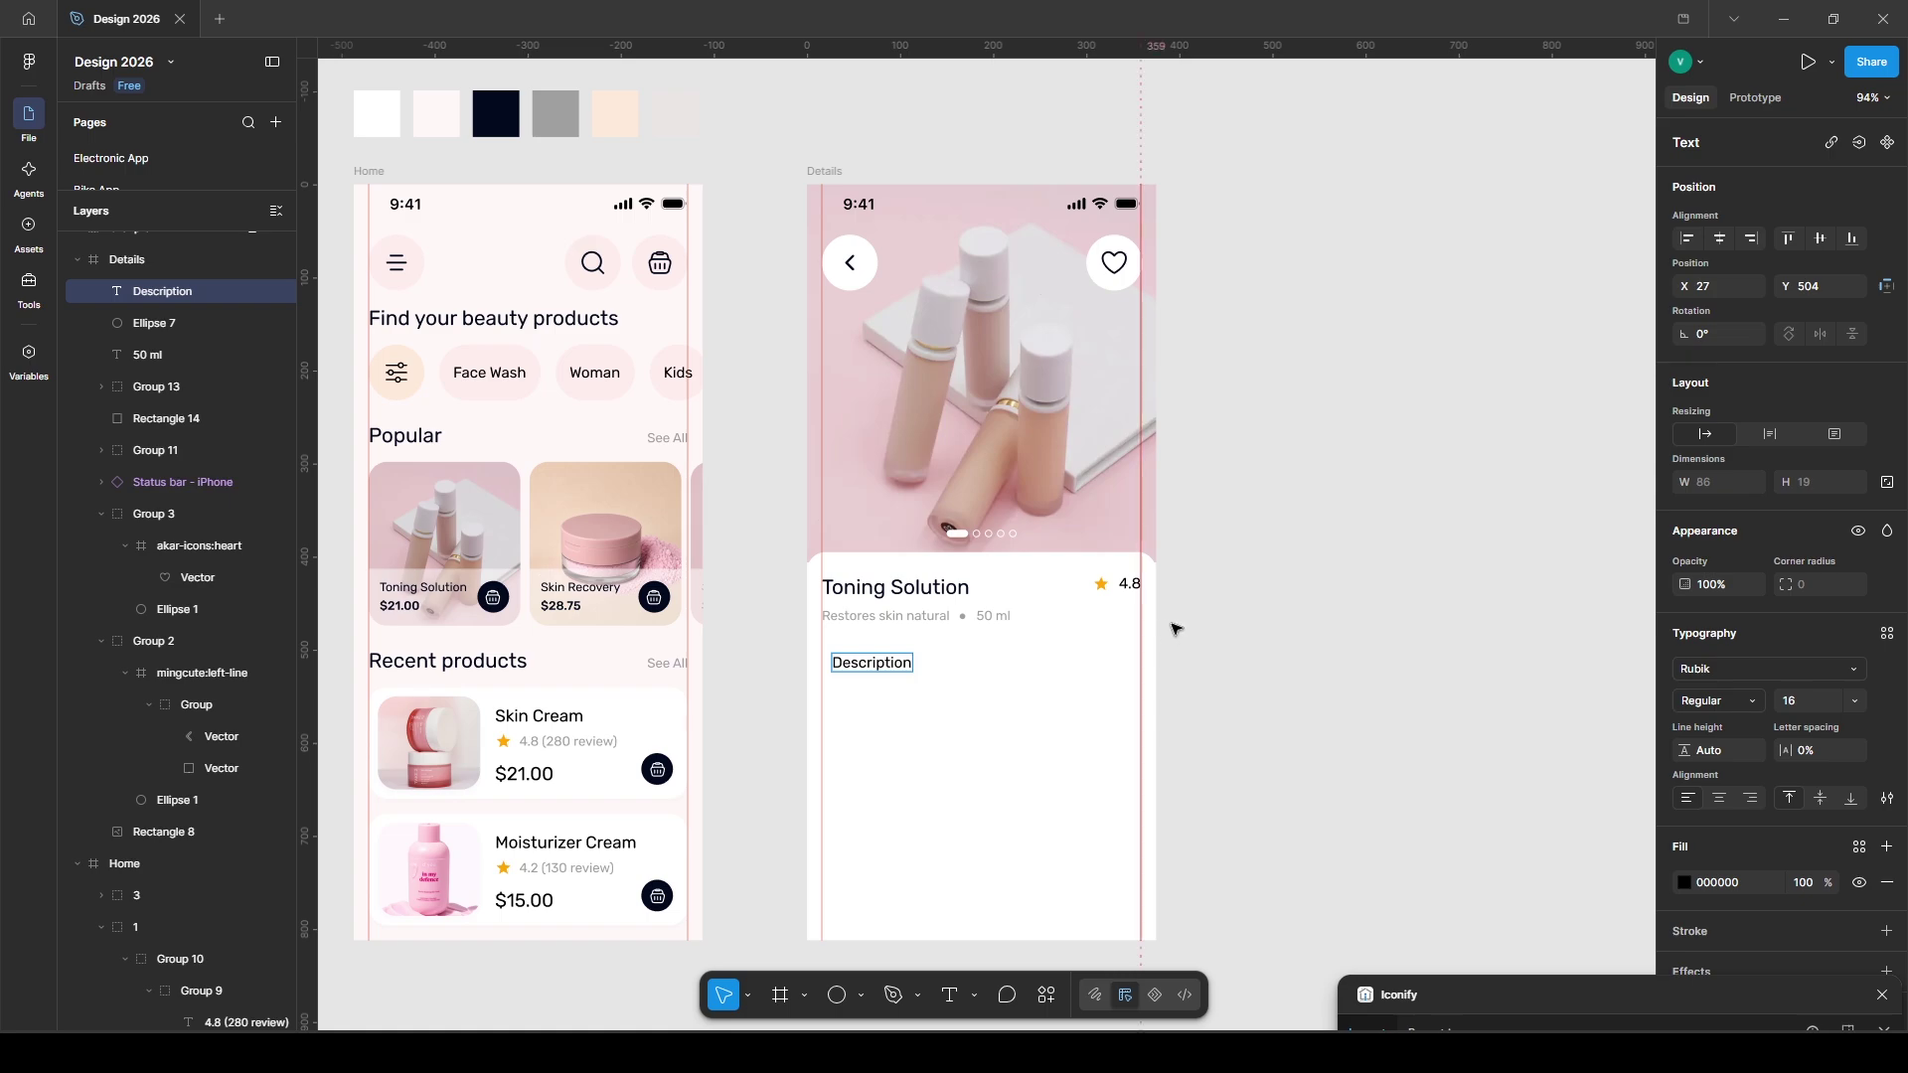
- Set the Description heading to 14 pt Medium weight
{"action": "key", "text": "Escape"}
{"action": "type", "text": "14"}
{"action": "key", "text": "Return"}
{"action": "left_click", "coordinate": [1720, 701]}
{"action": "left_click", "coordinate": [1701, 725]}
{"action": "left_click_drag", "start_coordinate": [884, 670], "coordinate": [874, 664]}
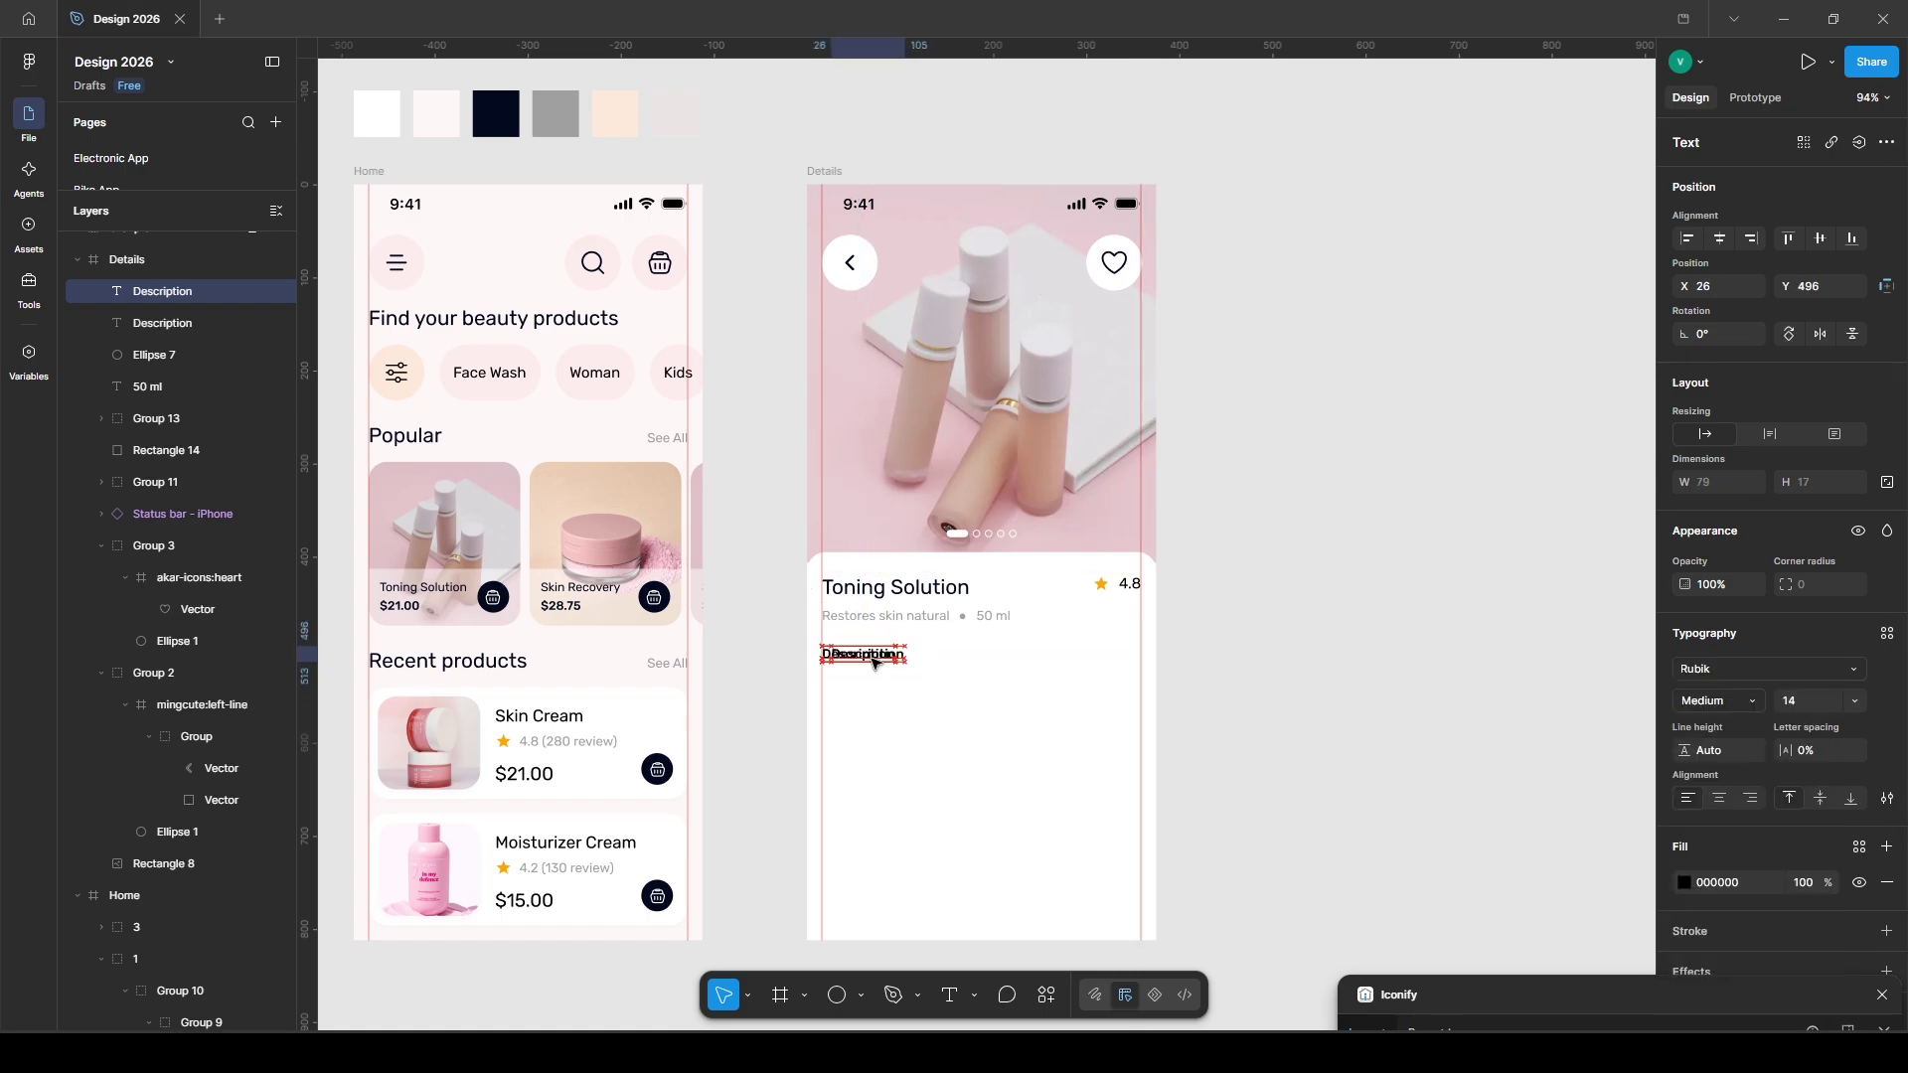
- Add a 'How to use' tab beside it in Regular weight, grey Beauty App/05
{"action": "key", "text": "ctrl+d"}
{"action": "double_click", "coordinate": [952, 655]}
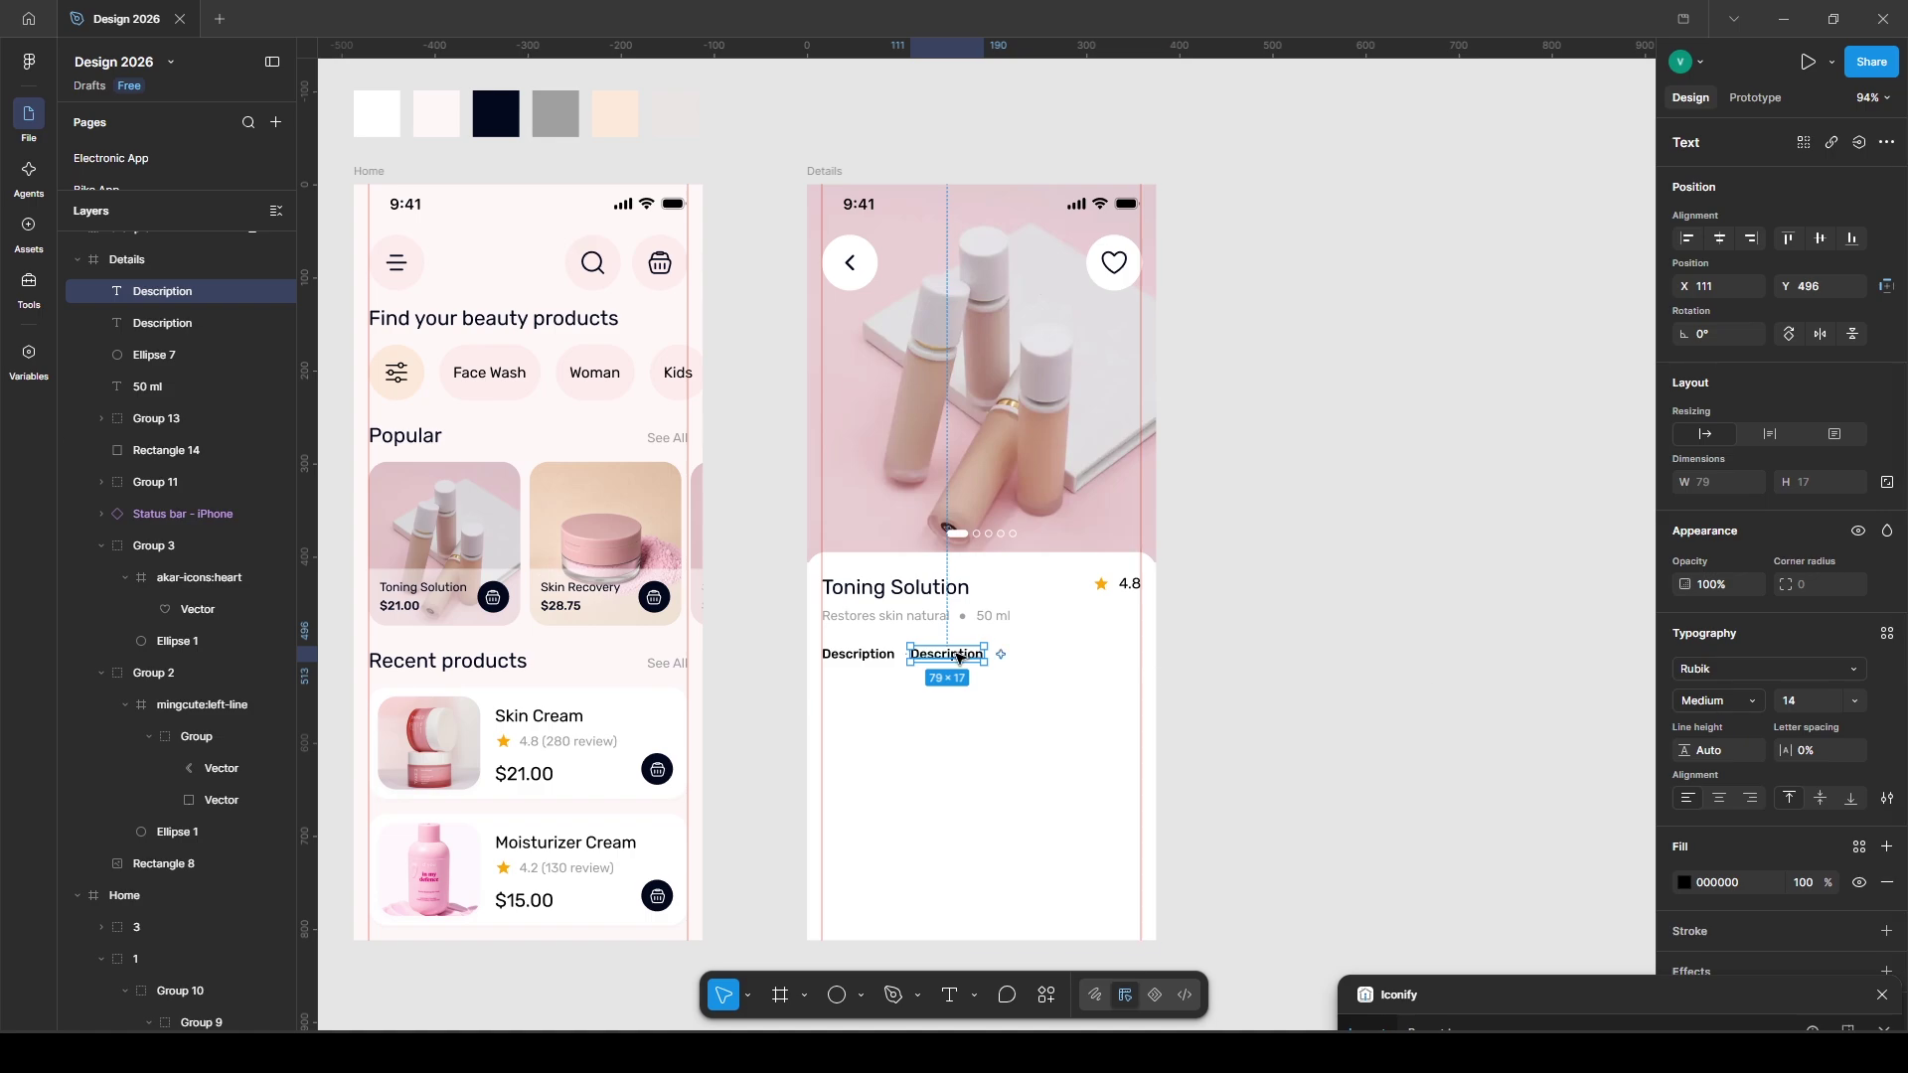
{"action": "type", "text": "How to use"}
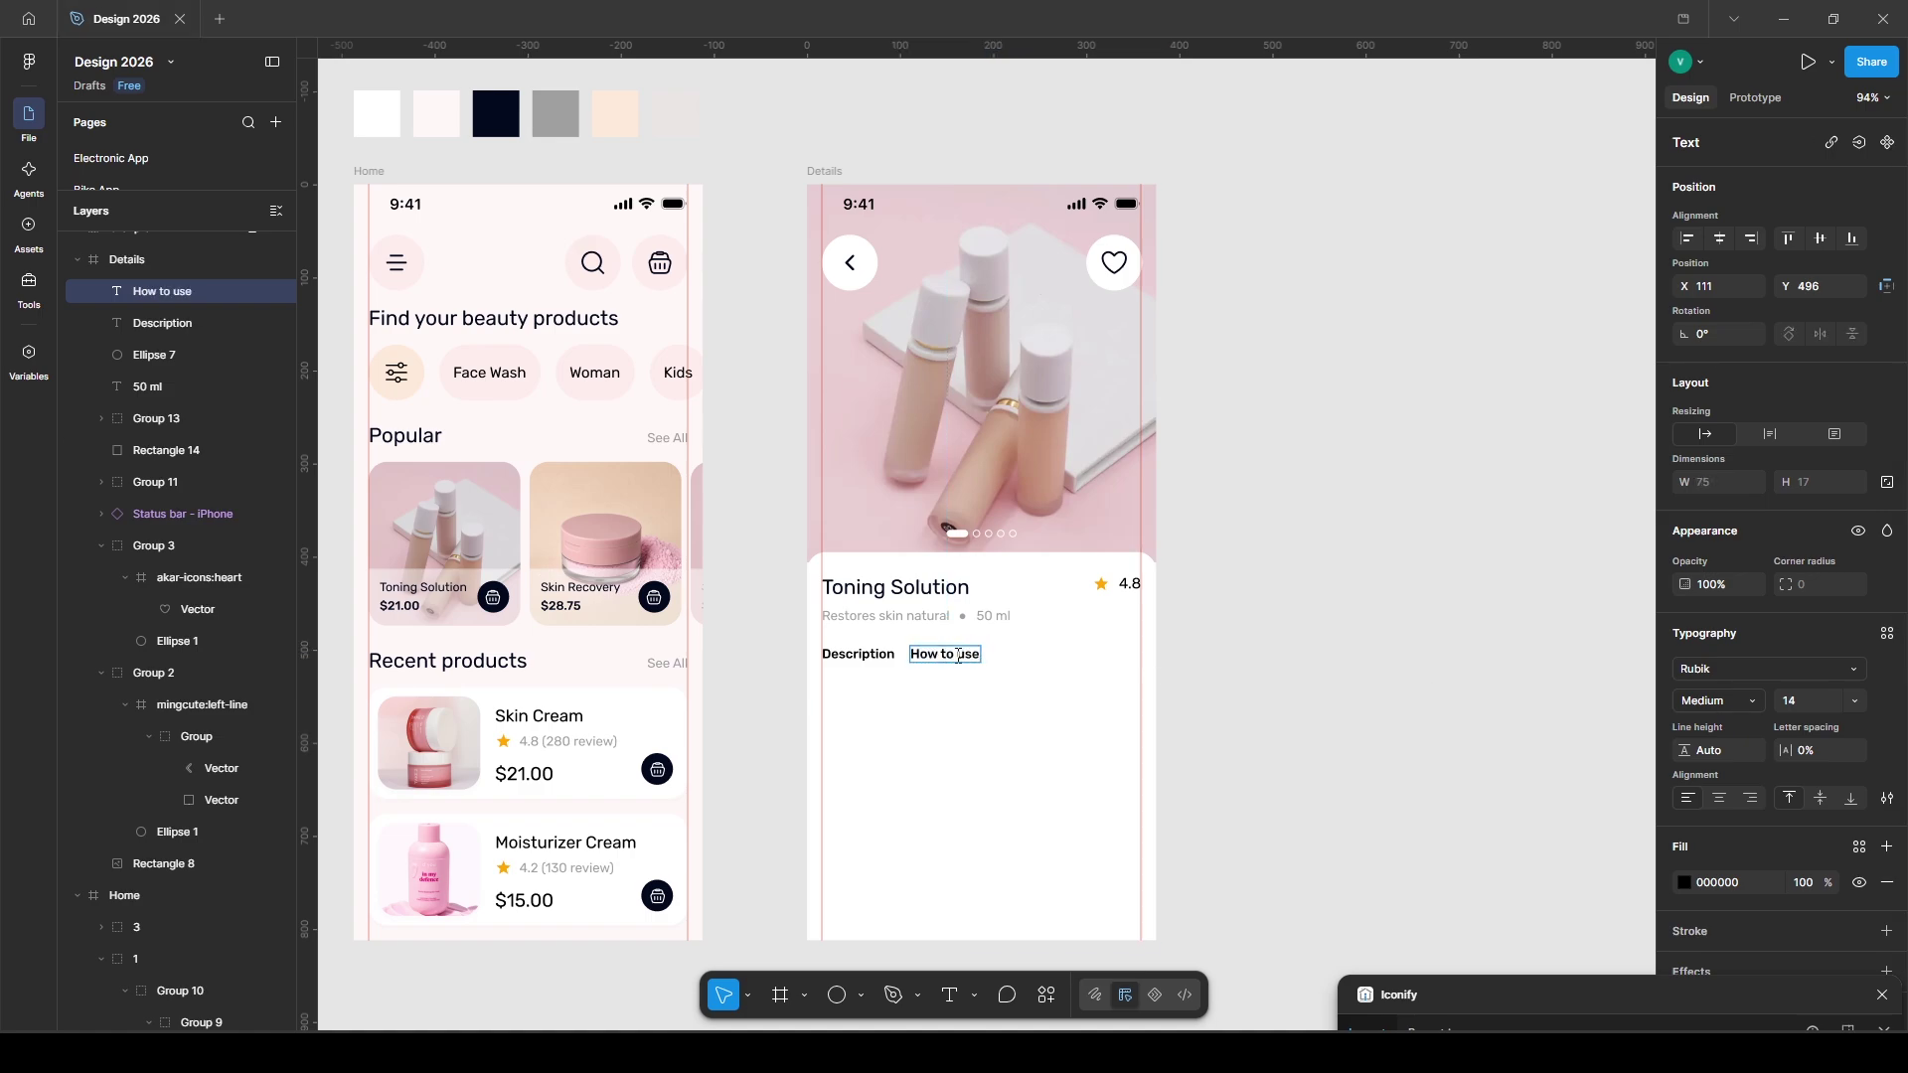
{"action": "key", "text": "ctrl+a"}
{"action": "left_click", "coordinate": [1719, 701]}
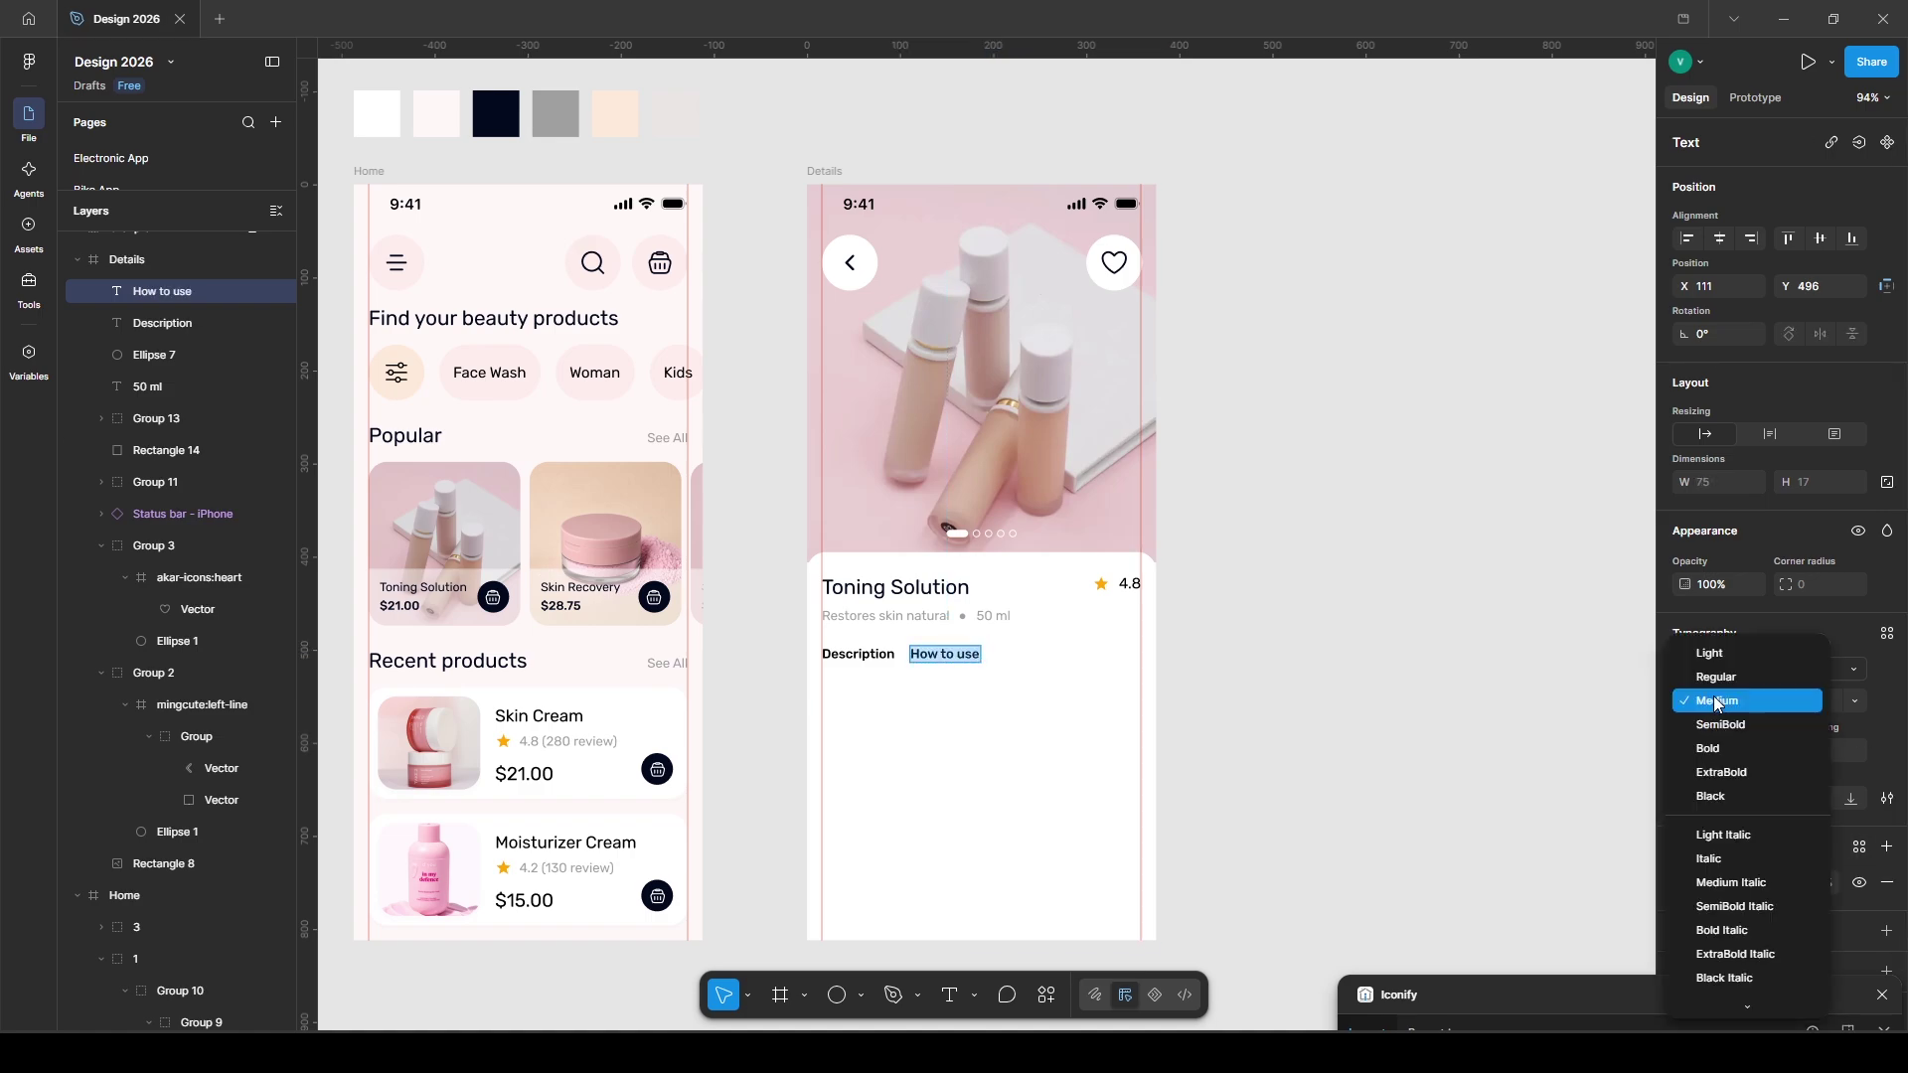
{"action": "left_click", "coordinate": [1705, 669]}
{"action": "scroll", "coordinate": [1754, 855], "scroll_direction": "down", "scroll_amount": 1}
{"action": "left_click", "coordinate": [1754, 835]}
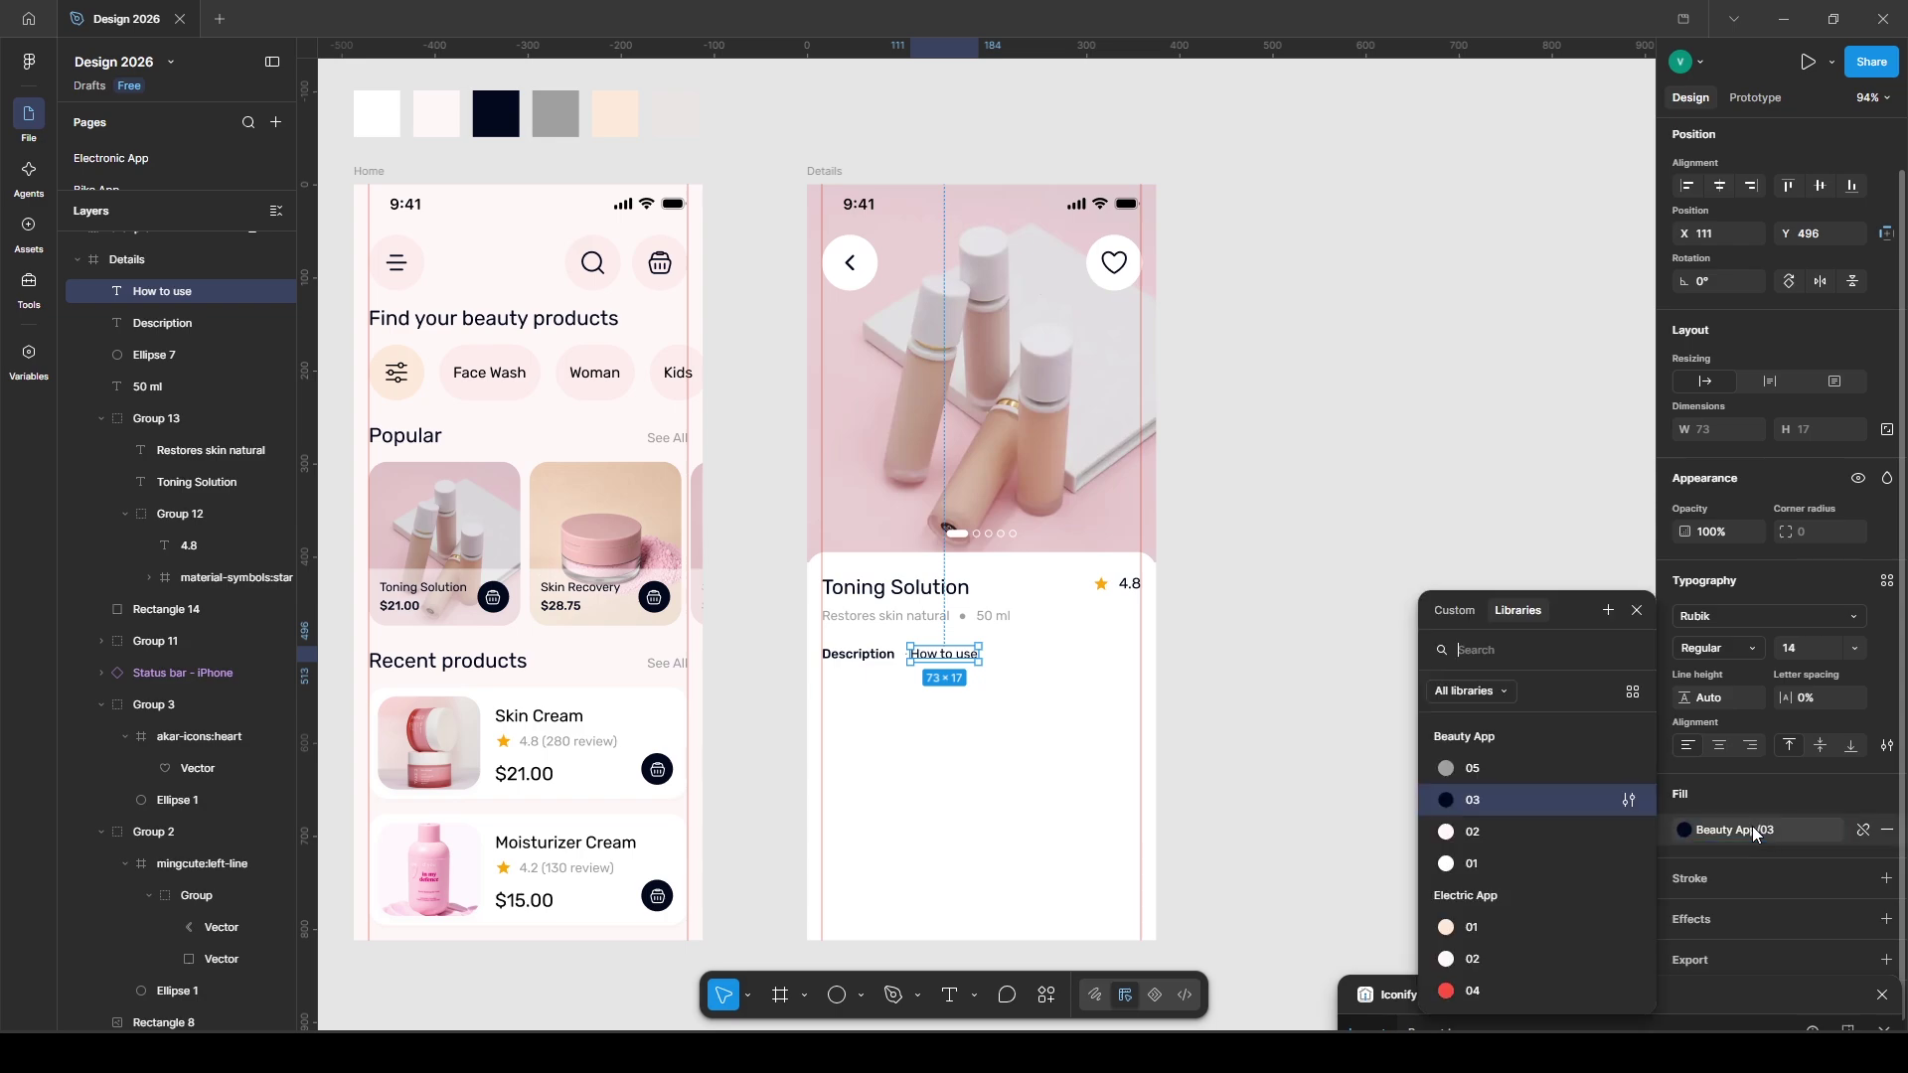
{"action": "left_click", "coordinate": [1461, 768]}
- Duplicate the tab and rename it 'Ingredients', spaced evenly after How to use
{"action": "key", "text": "ctrl+d"}
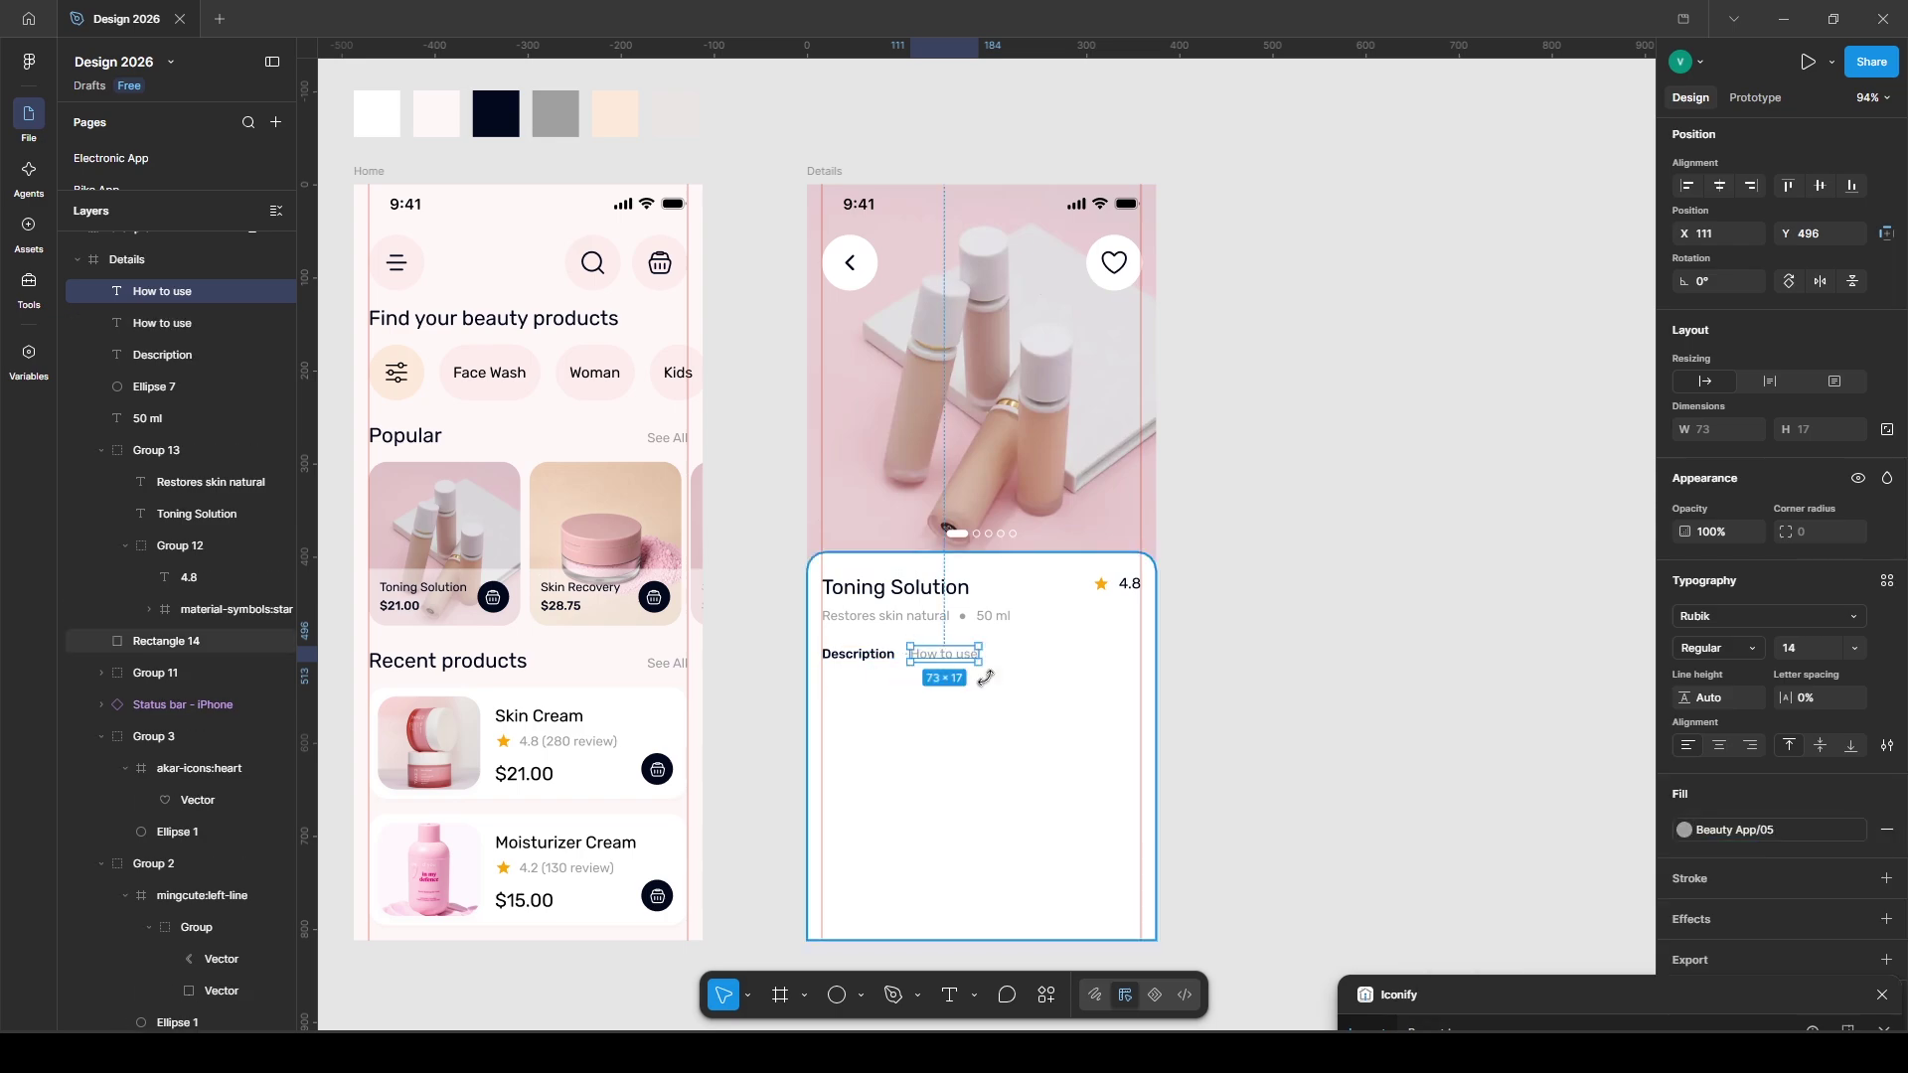
{"action": "key", "text": "shift+Left"}
{"action": "key", "text": "Left"}
{"action": "double_click", "coordinate": [1023, 654]}
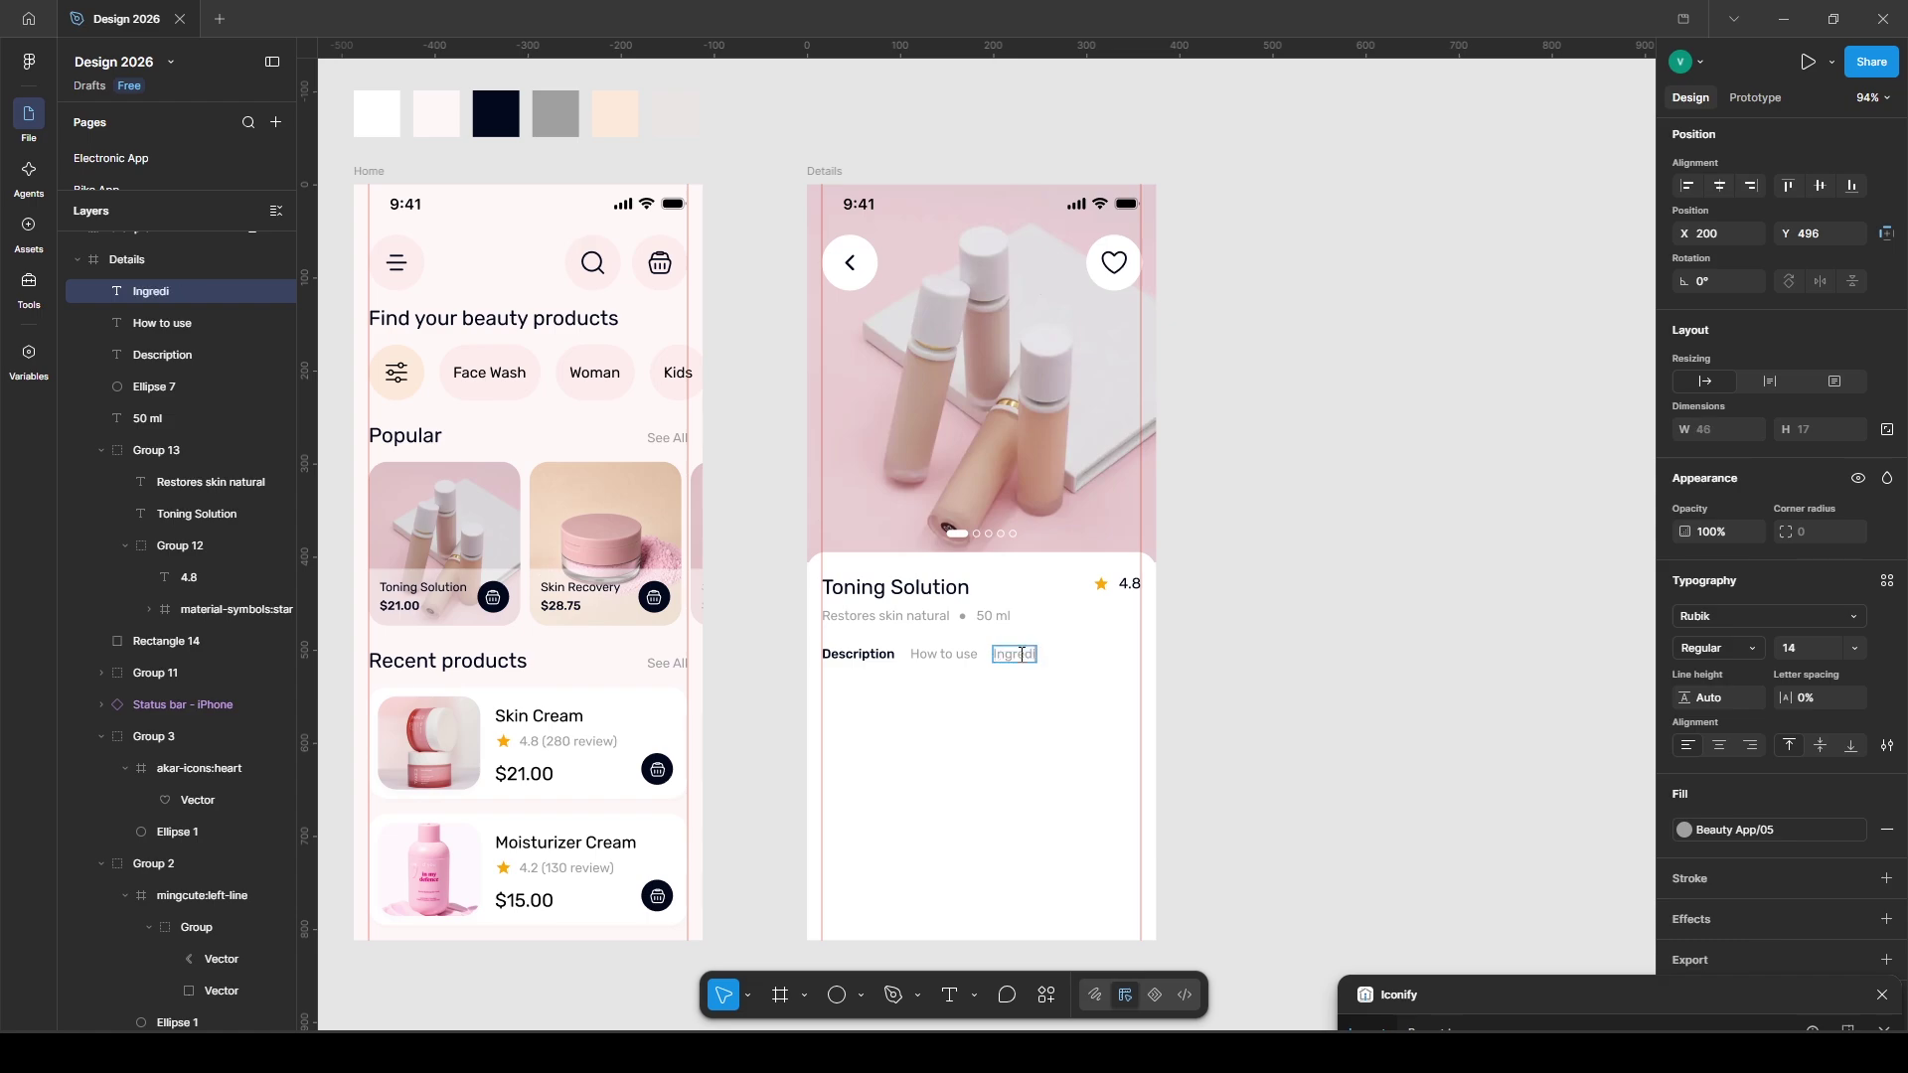
{"action": "key", "text": "Escape"}
{"action": "key", "text": "Escape"}
- Draw a 20%-opacity divider under the tabs and a short underline beneath Description
{"action": "key", "text": "l"}
{"action": "left_click_drag", "start_coordinate": [822, 675], "coordinate": [1069, 675]}
{"action": "left_click", "coordinate": [1802, 662]}
{"action": "type", "text": "20"}
{"action": "key", "text": "Return"}
{"action": "key", "text": "ctrl+d"}
{"action": "left_click_drag", "start_coordinate": [1068, 675], "coordinate": [893, 678]}
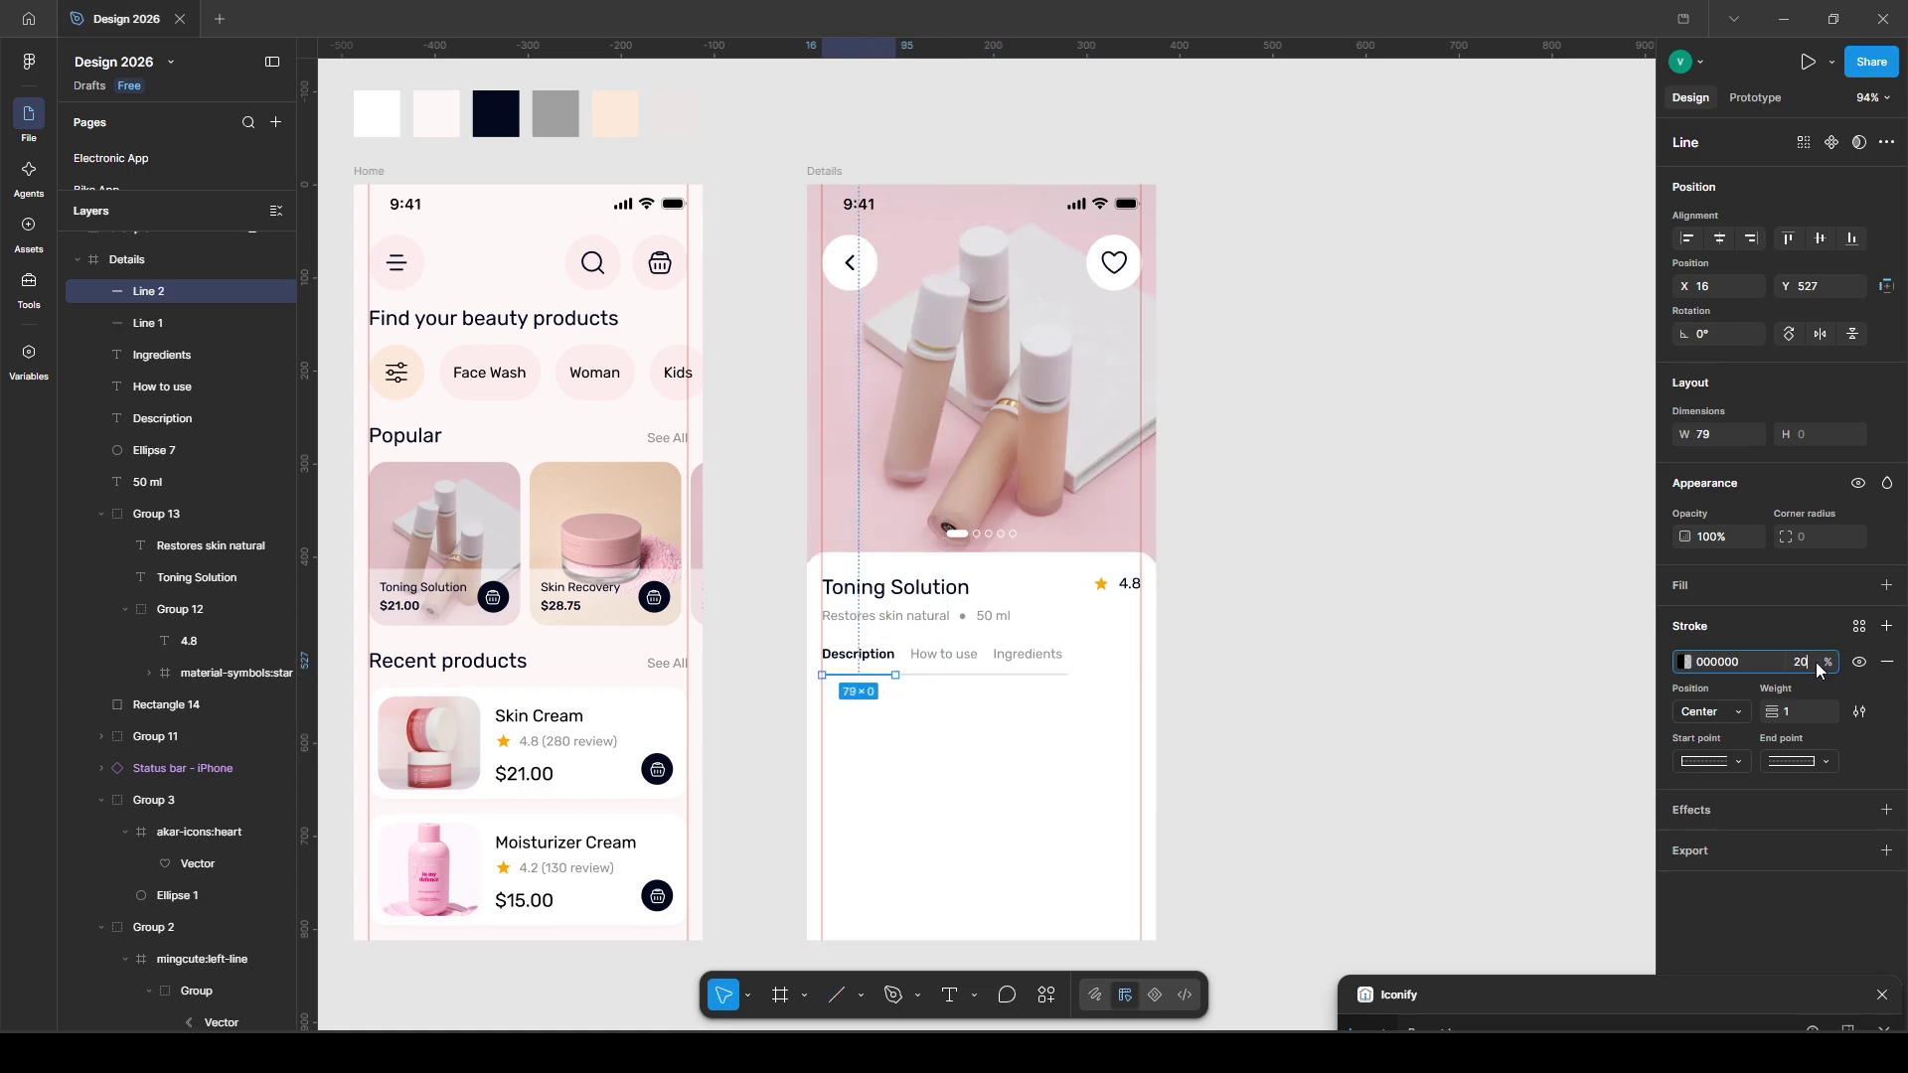
{"action": "left_click", "coordinate": [1440, 649]}
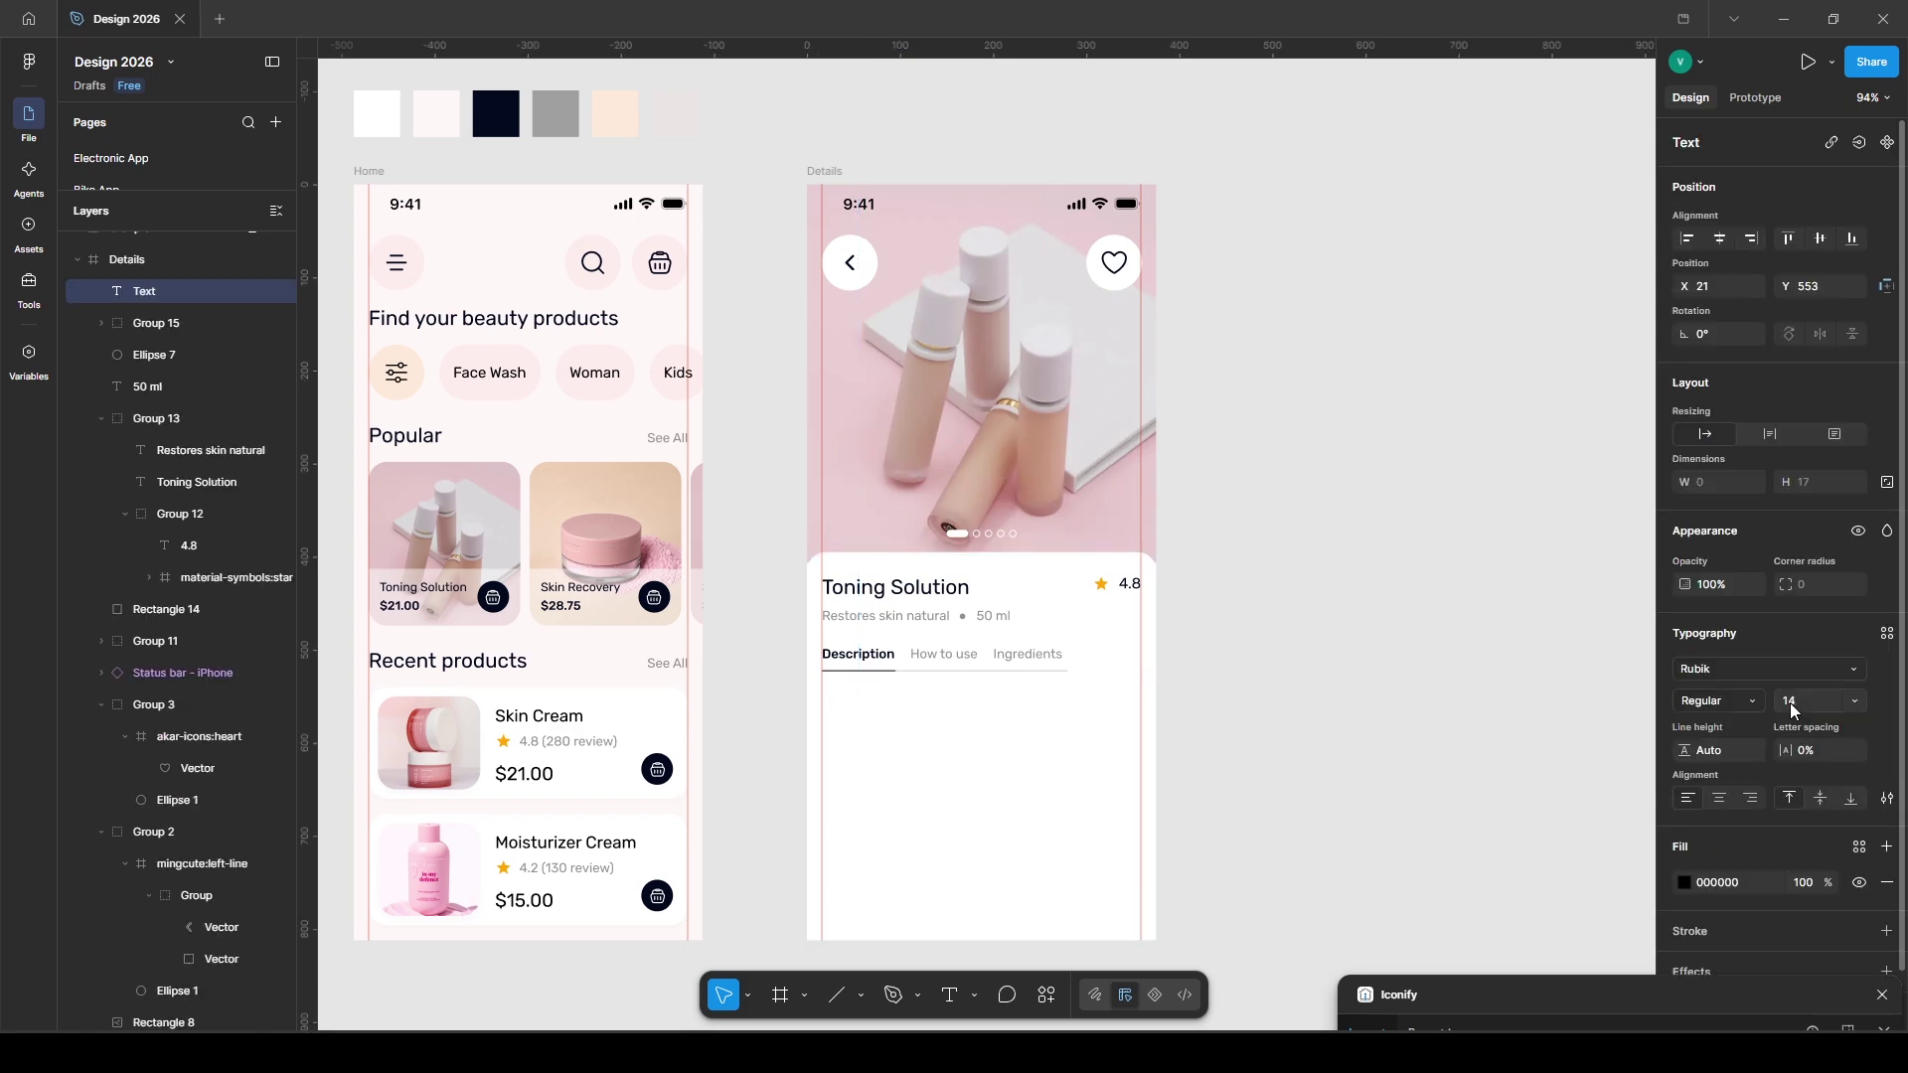
- Paste the product description under the tabs and resize its box to 339 wide
{"action": "key", "text": "ctrl+v"}
{"action": "key", "text": "ctrl+a"}
{"action": "key", "text": "Escape"}
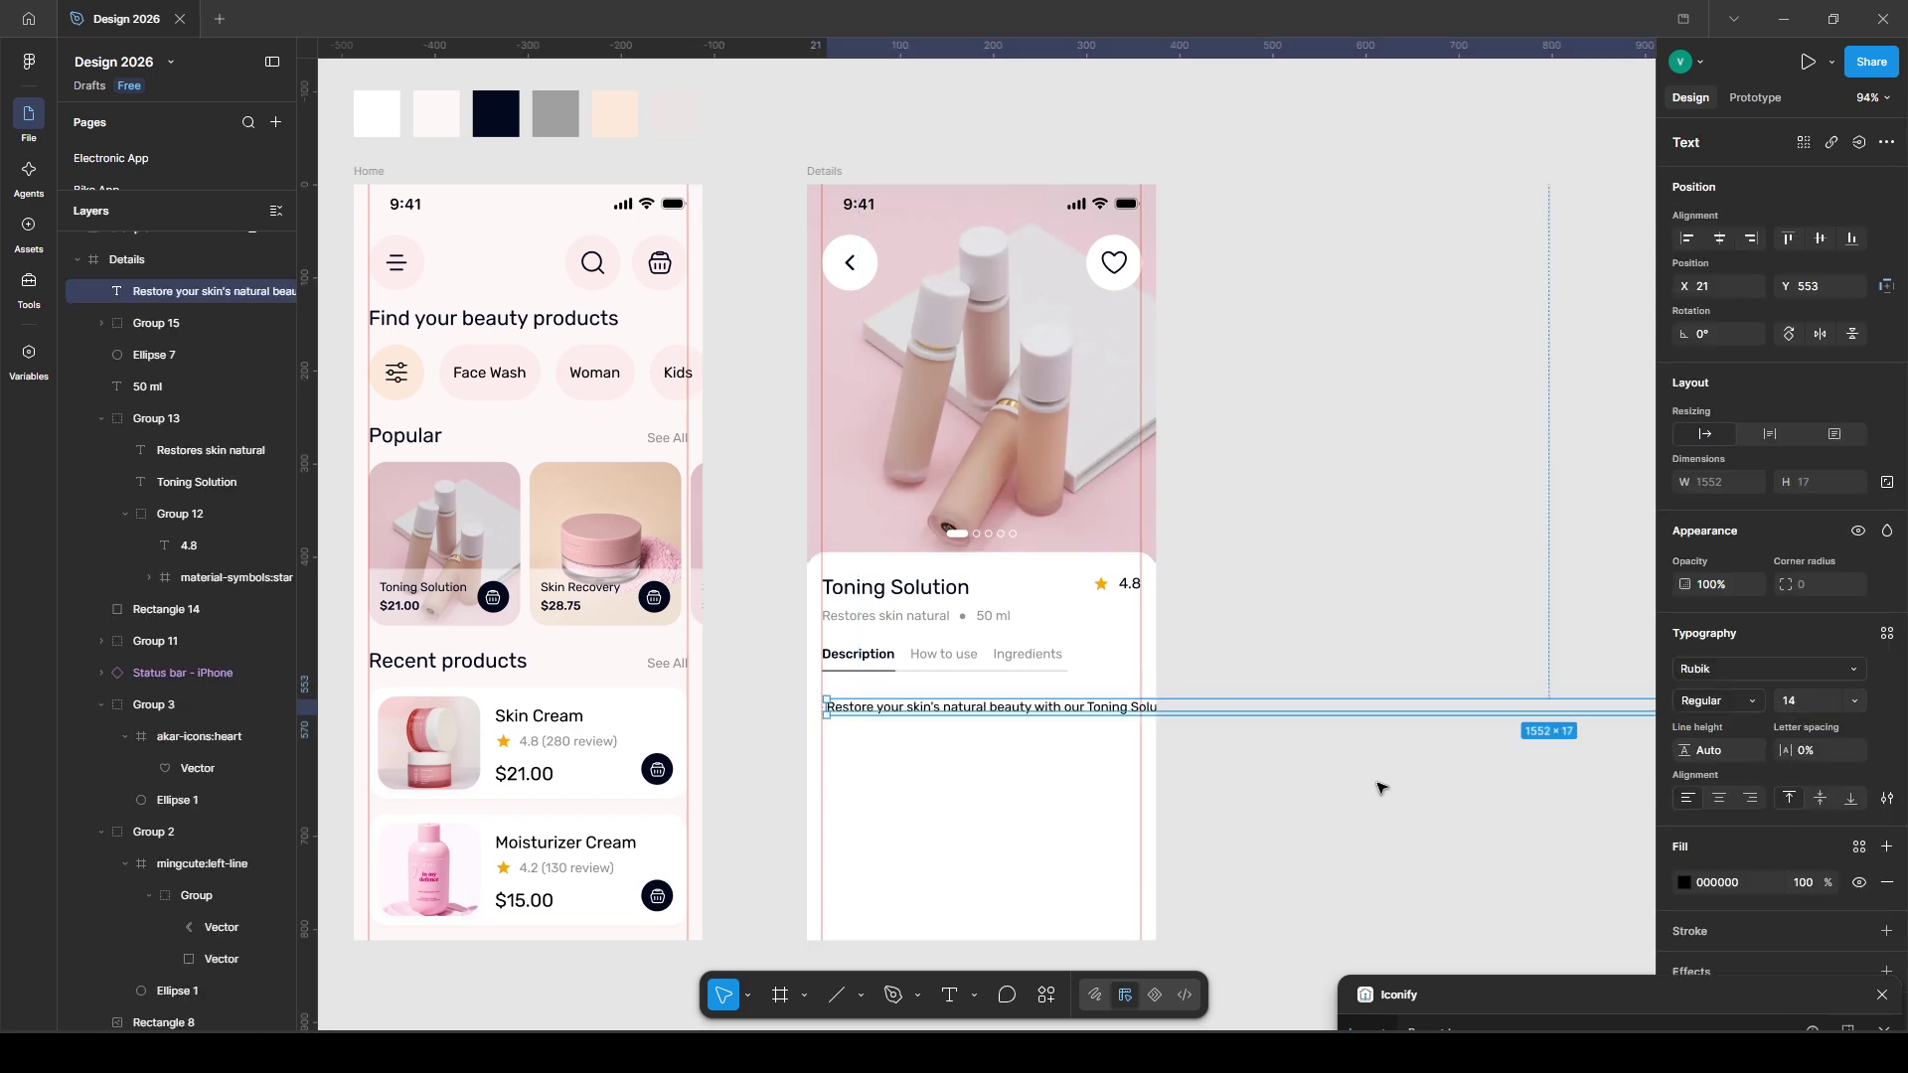
{"action": "scroll", "coordinate": [1093, 731], "scroll_direction": "down", "scroll_amount": 5}
{"action": "left_click_drag", "start_coordinate": [1129, 729], "coordinate": [1117, 731]}
{"action": "scroll", "coordinate": [1093, 735], "scroll_direction": "up", "scroll_amount": 5}
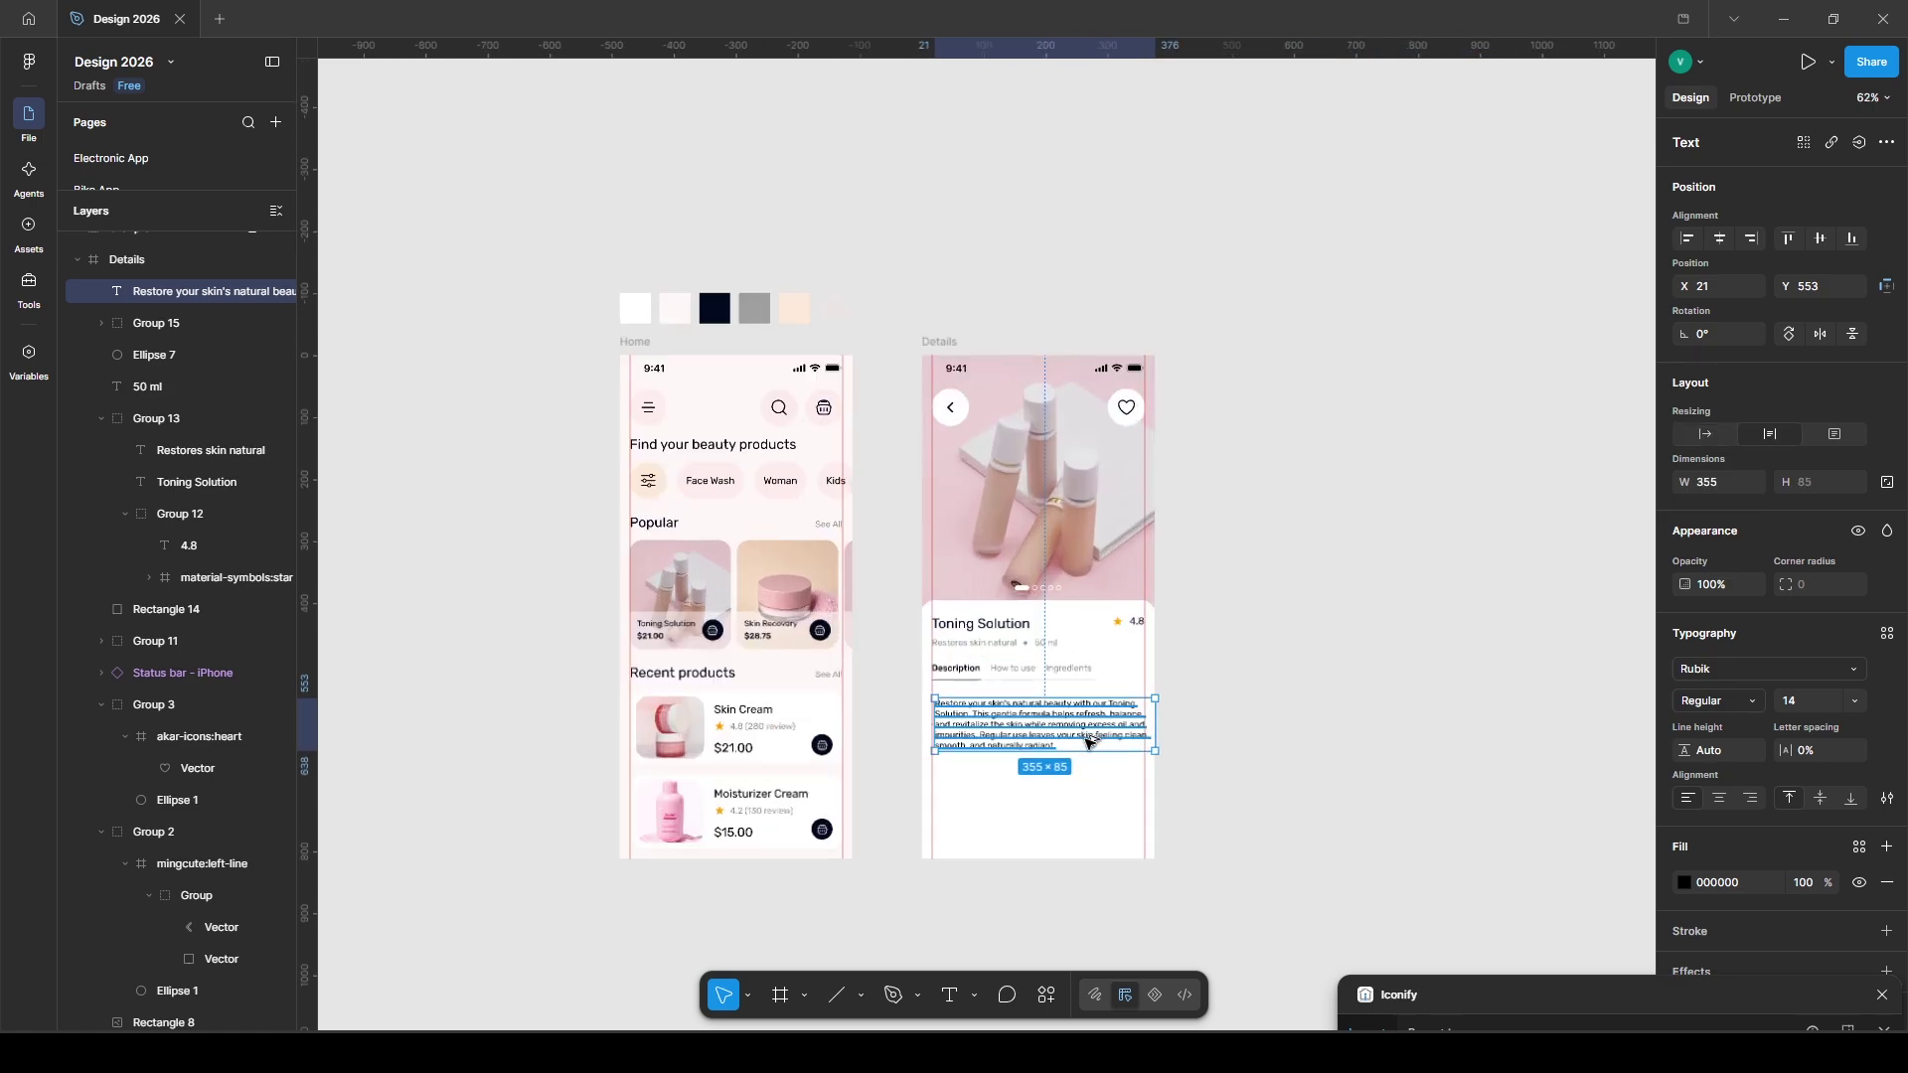
{"action": "left_click", "coordinate": [1308, 758]}
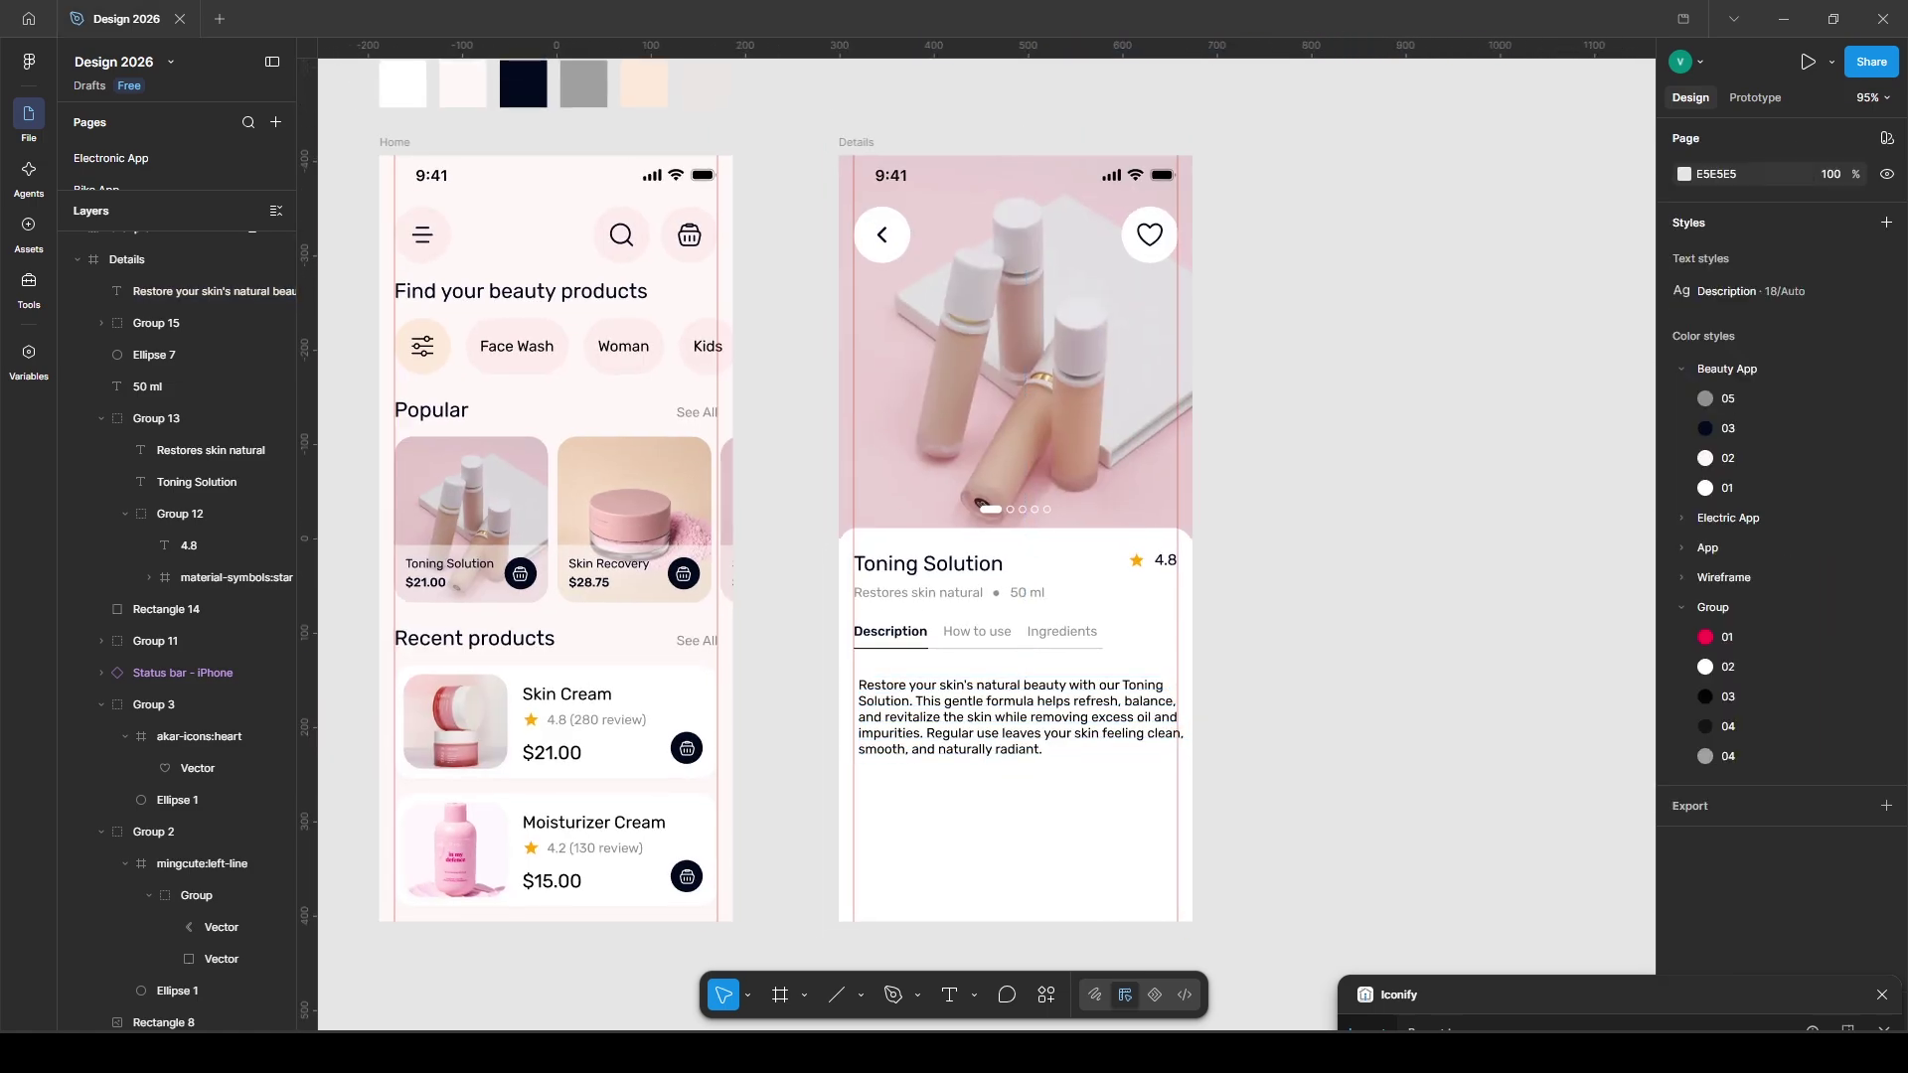
{"action": "left_click", "coordinate": [1019, 719]}
{"action": "left_click_drag", "start_coordinate": [1183, 711], "coordinate": [1108, 732]}
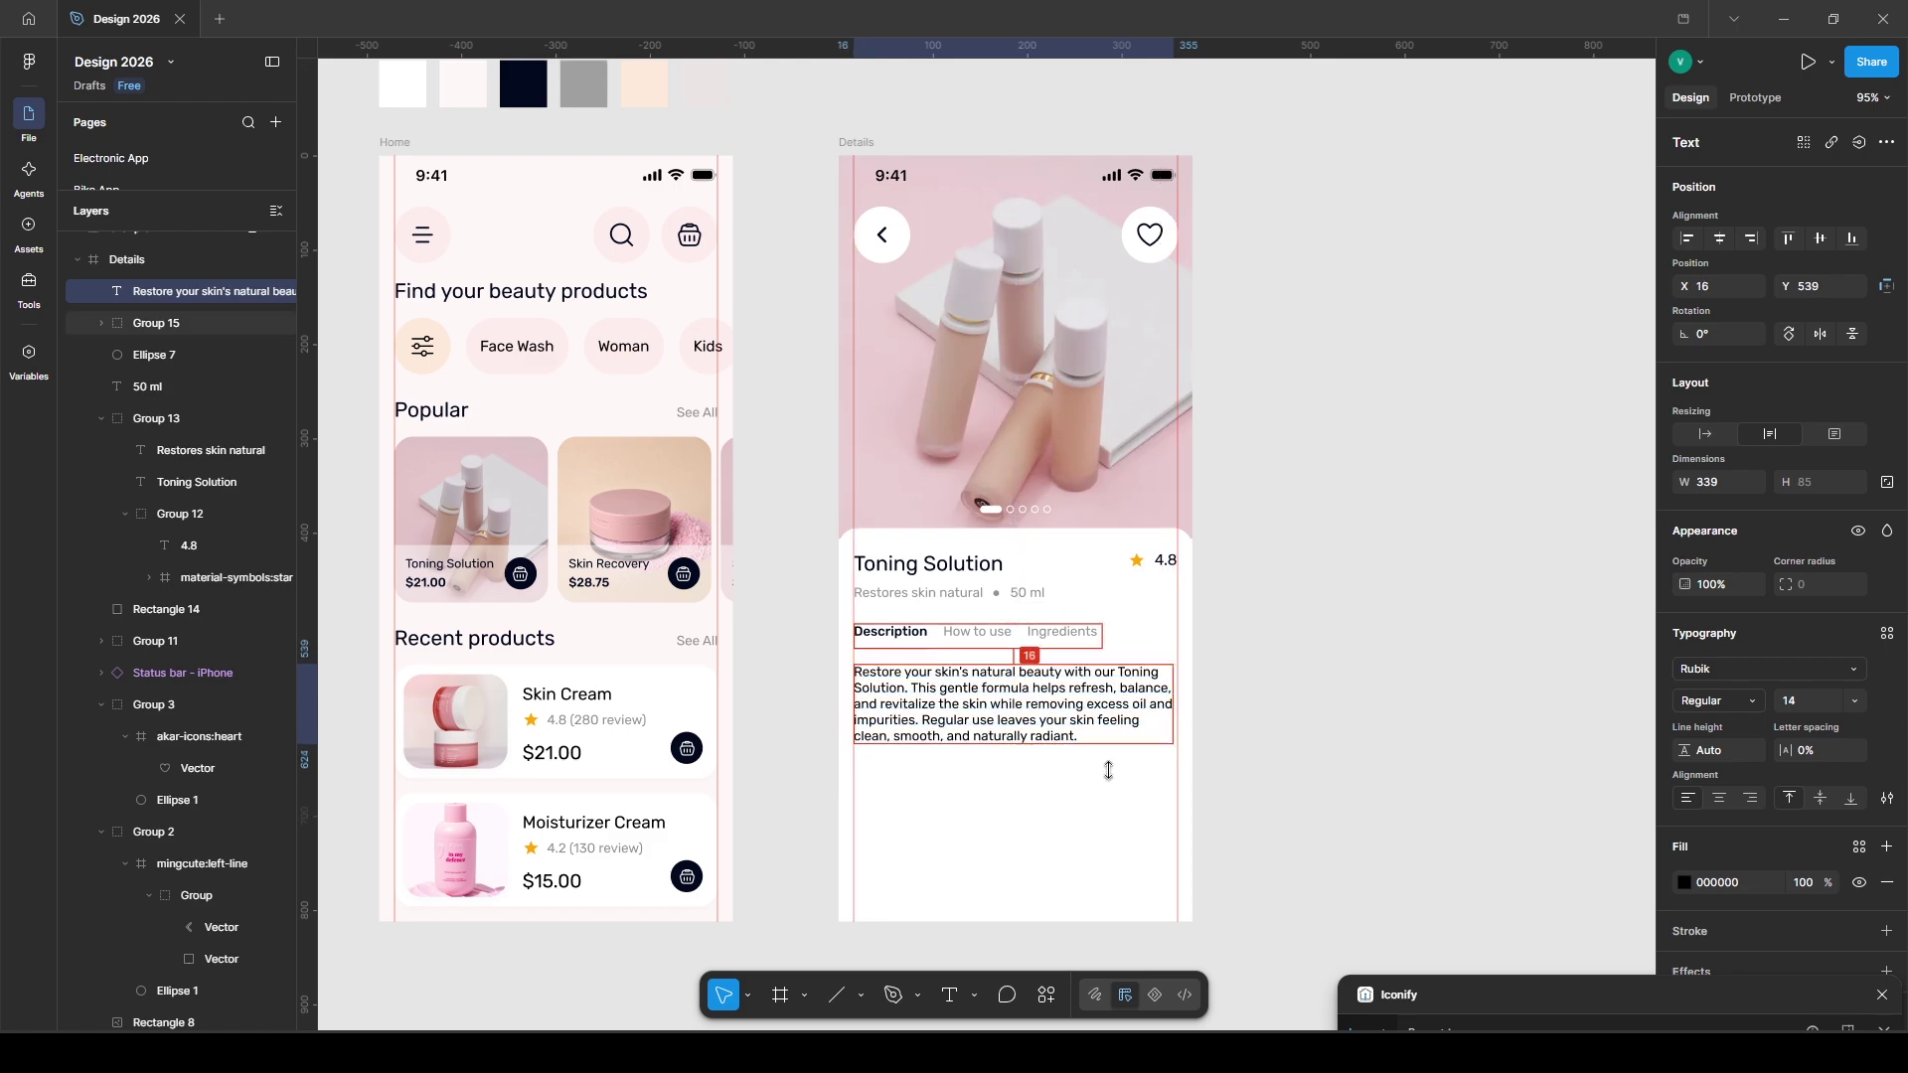
- Split the description into two paragraphs, colour it Beauty App/05, and start a Price text below
{"action": "double_click", "coordinate": [925, 719]}
{"action": "key", "text": "Return"}
{"action": "key", "text": "Return"}
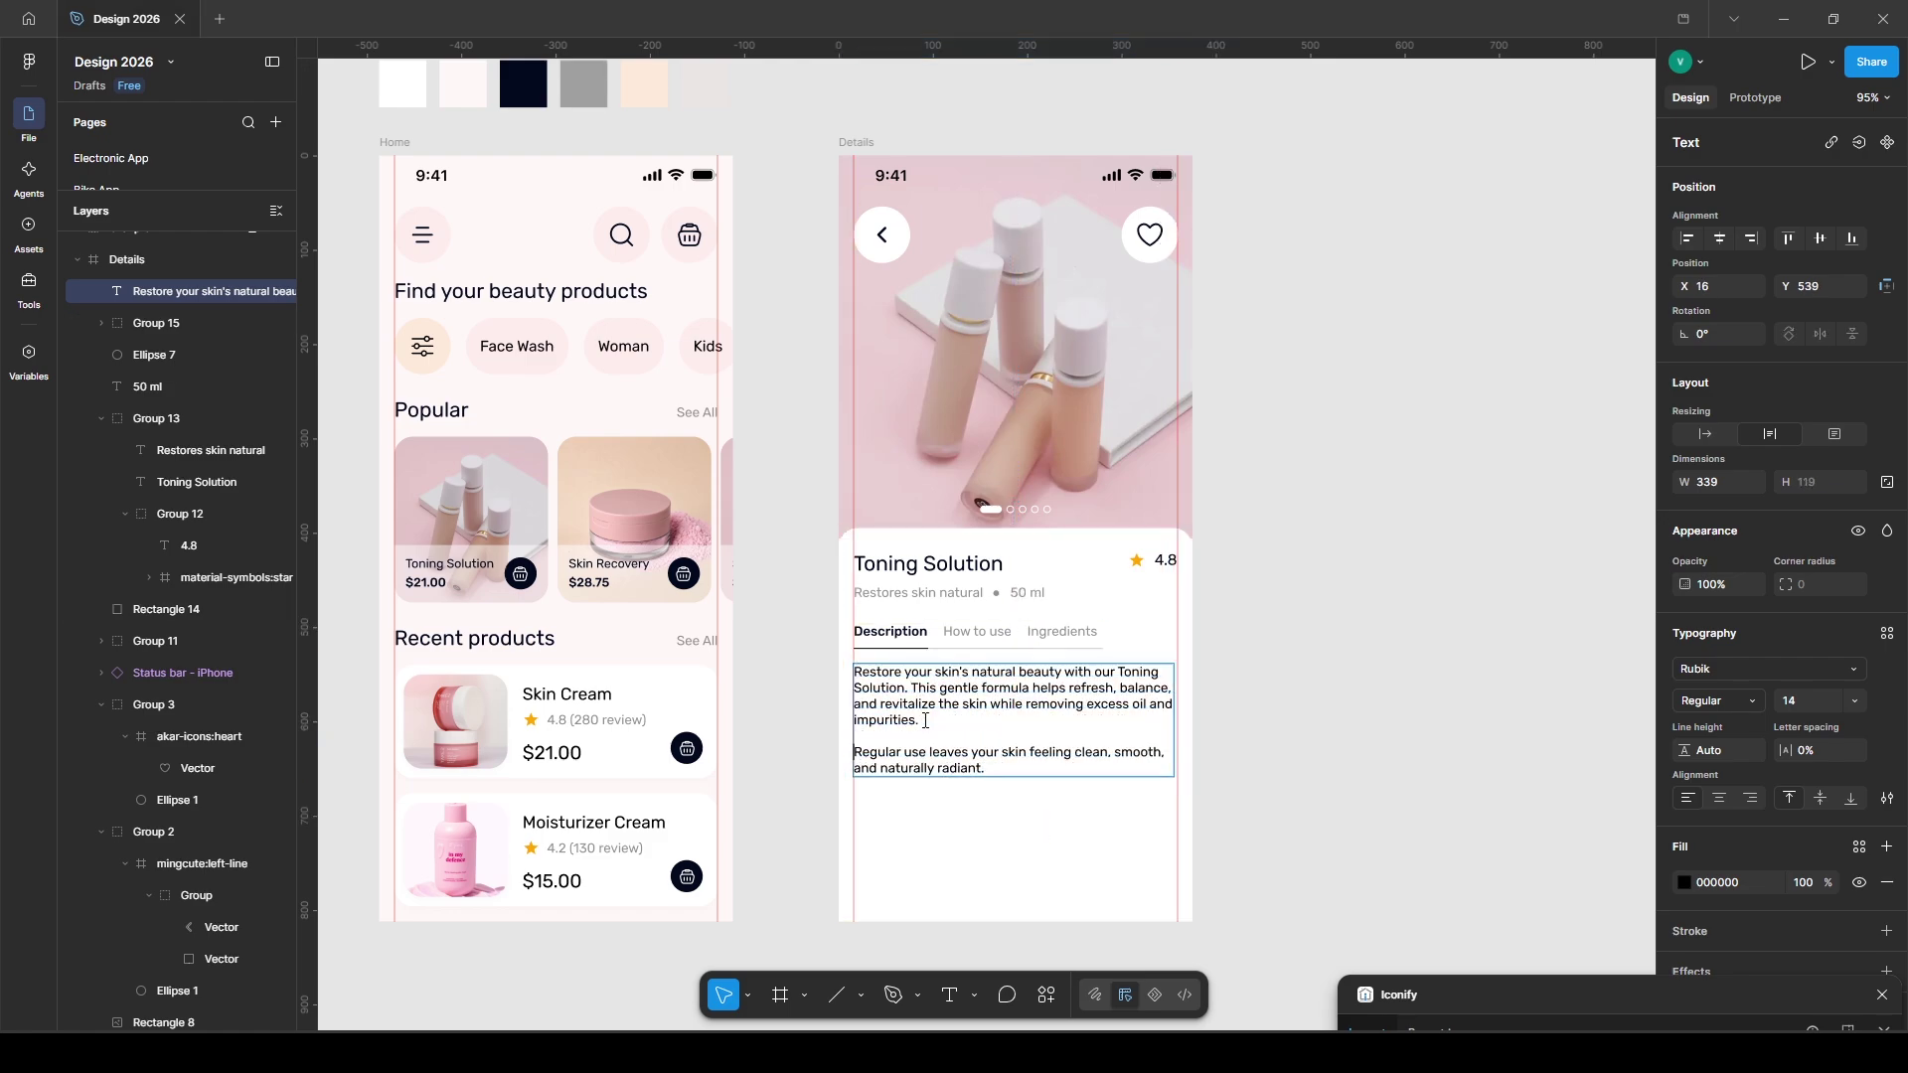
{"action": "key", "text": "ctrl+a"}
{"action": "left_click", "coordinate": [1859, 847]}
{"action": "key", "text": "t"}
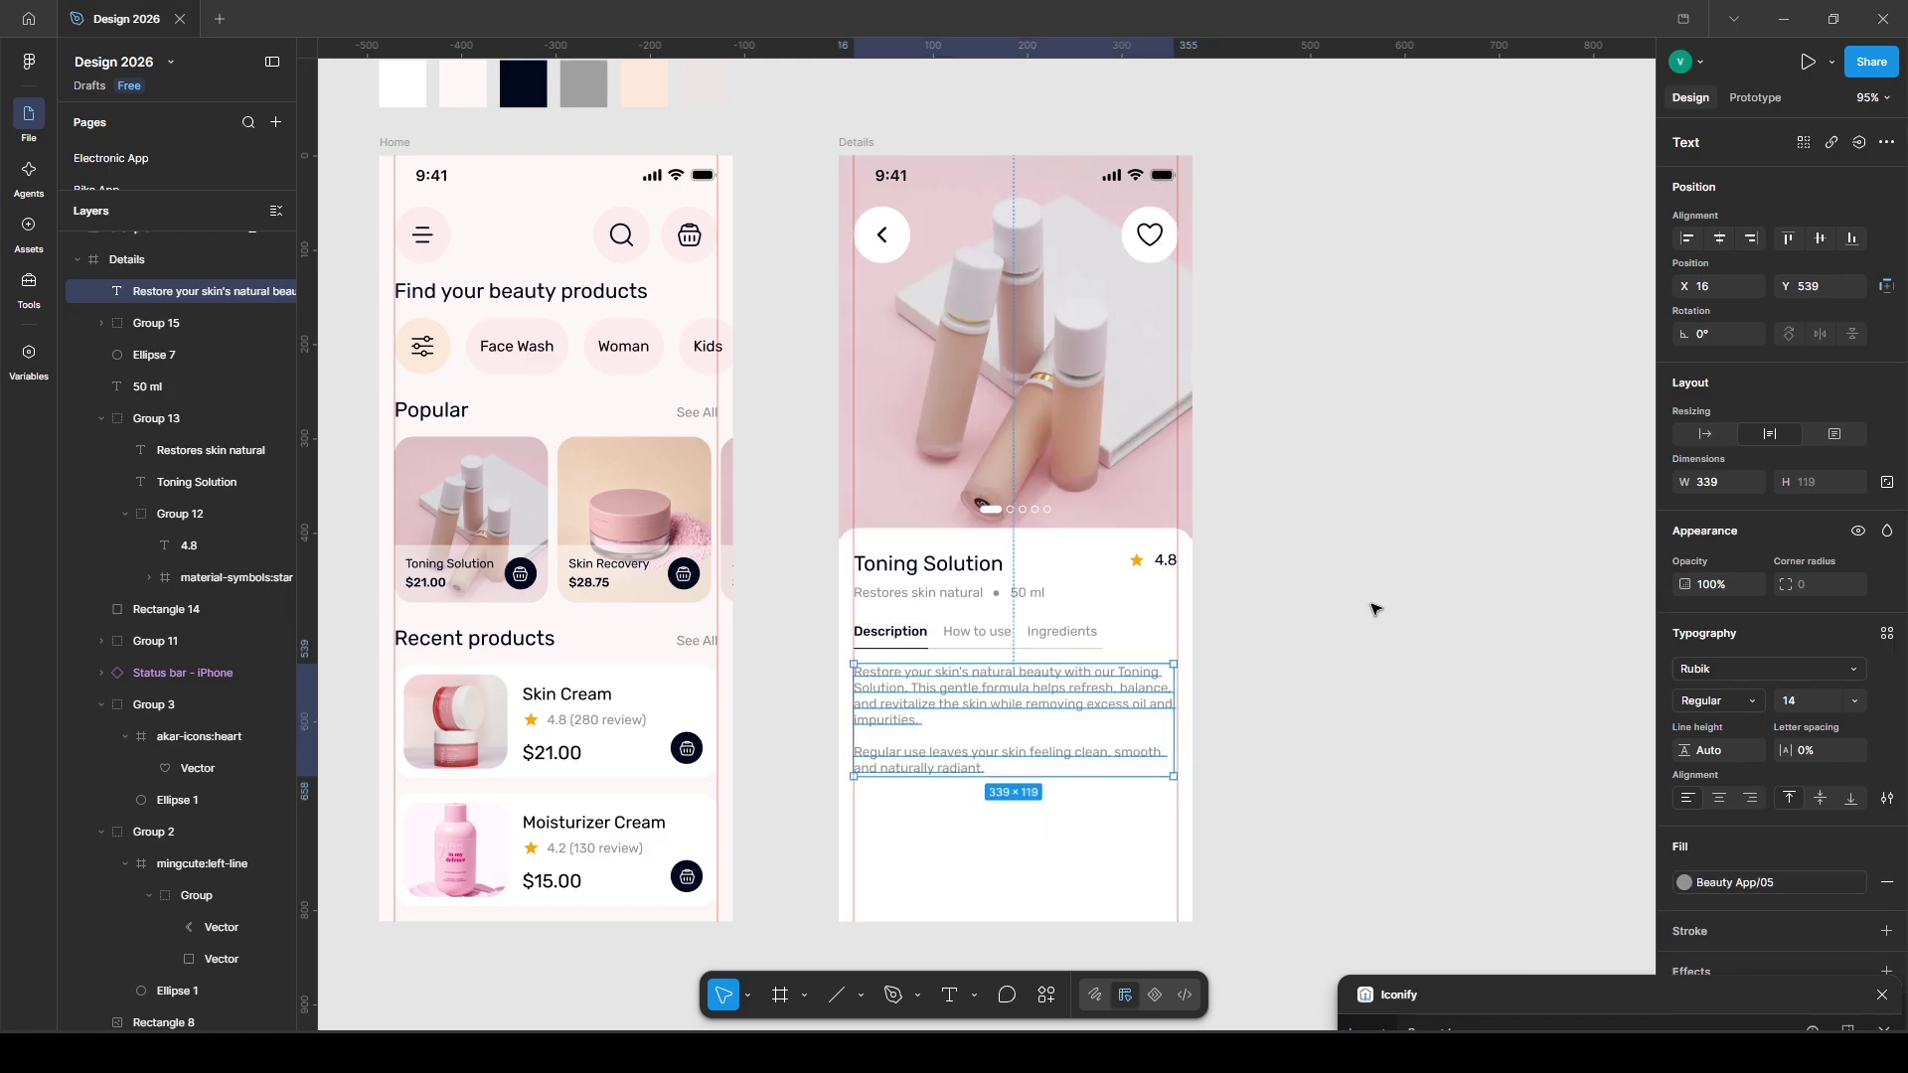
{"action": "left_click", "coordinate": [854, 821]}
- Colour the Price label grey Beauty App/05 and duplicate it just below
{"action": "left_click", "coordinate": [1860, 847]}
{"action": "left_click", "coordinate": [1491, 773]}
{"action": "left_click", "coordinate": [822, 789]}
{"action": "key", "text": "alt"}
{"action": "key", "text": "shift+Up"}
{"action": "key", "text": "Up"}
{"action": "key", "text": "Up"}
{"action": "key", "text": "Up"}
{"action": "key", "text": "Up"}
{"action": "key", "text": "Up"}
{"action": "key", "text": "Up"}
{"action": "key", "text": "ctrl+d"}
{"action": "key", "text": "shift+Down"}
{"action": "key", "text": "shift+Down"}
{"action": "key", "text": "shift+Down"}
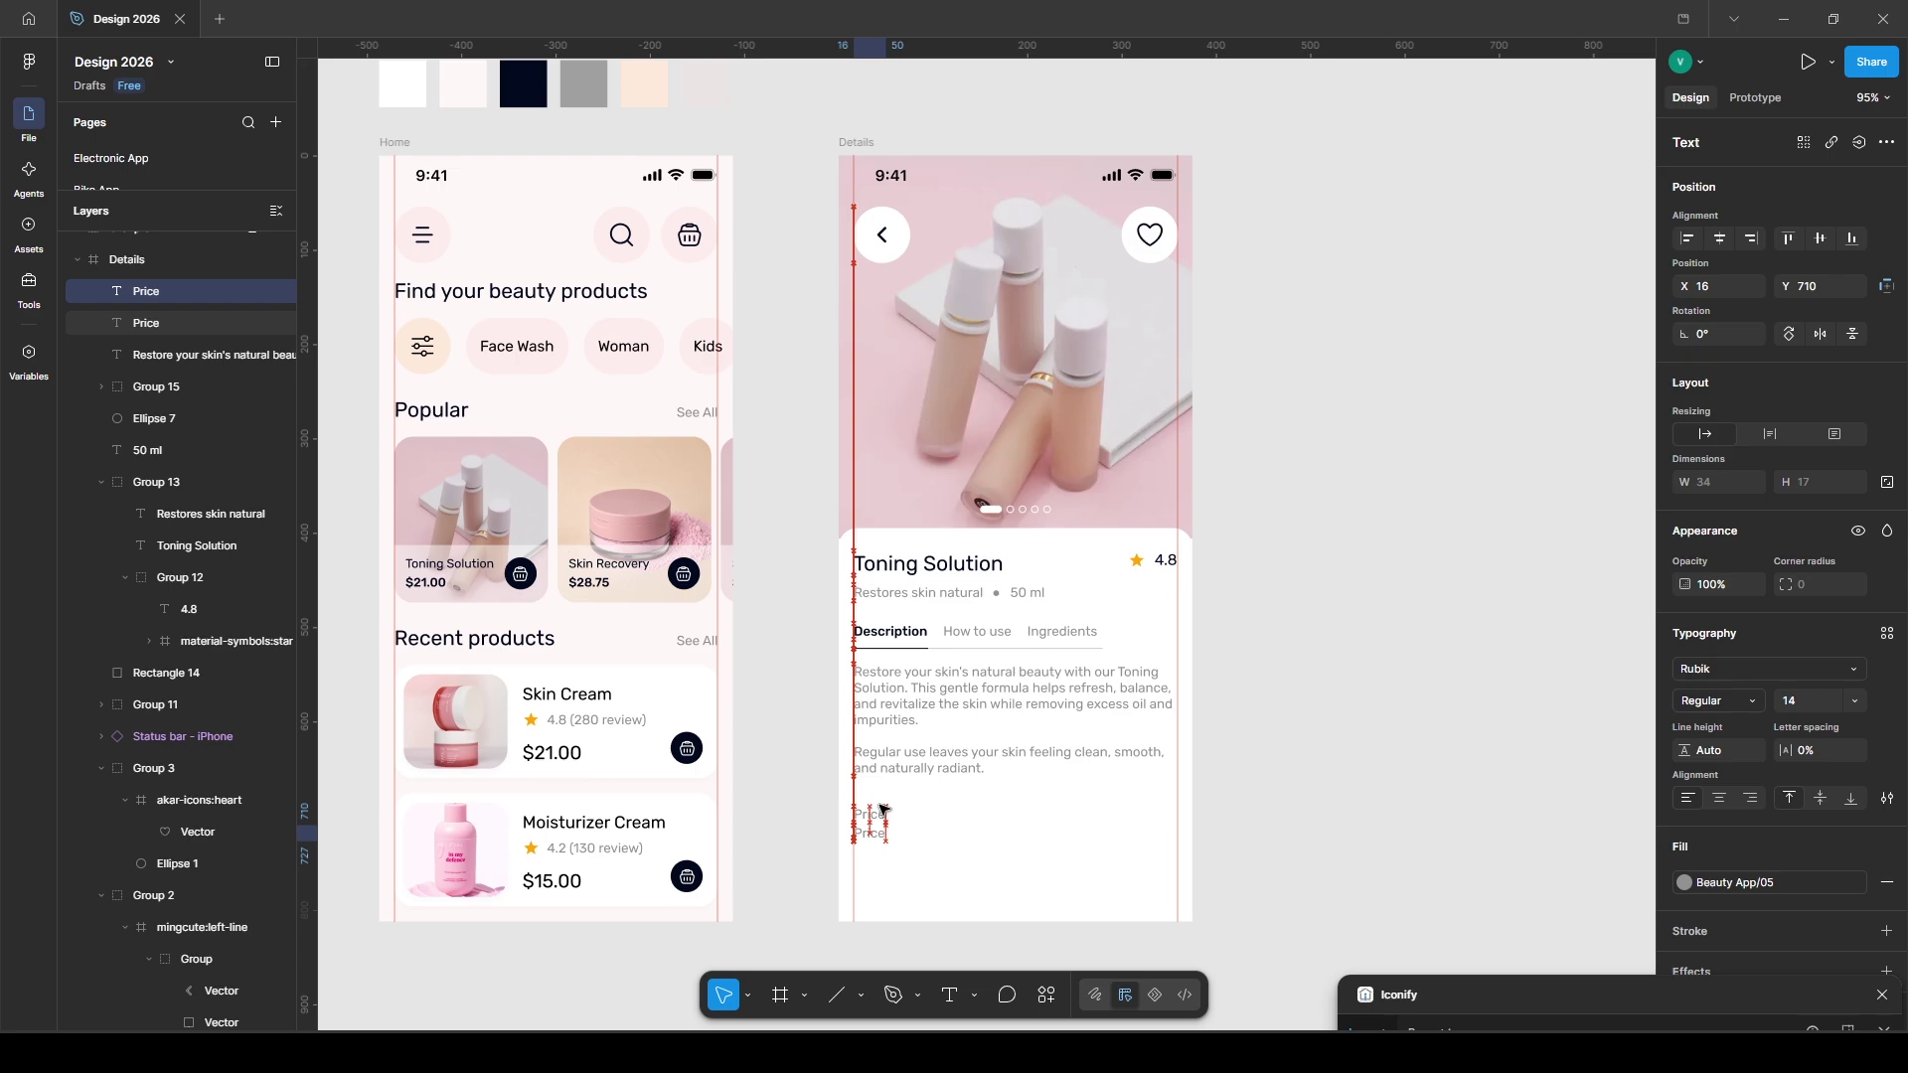
- Turn the copy into '$21.00' at size 22 in Beauty App/03 and group it with Price
{"action": "double_click", "coordinate": [873, 835]}
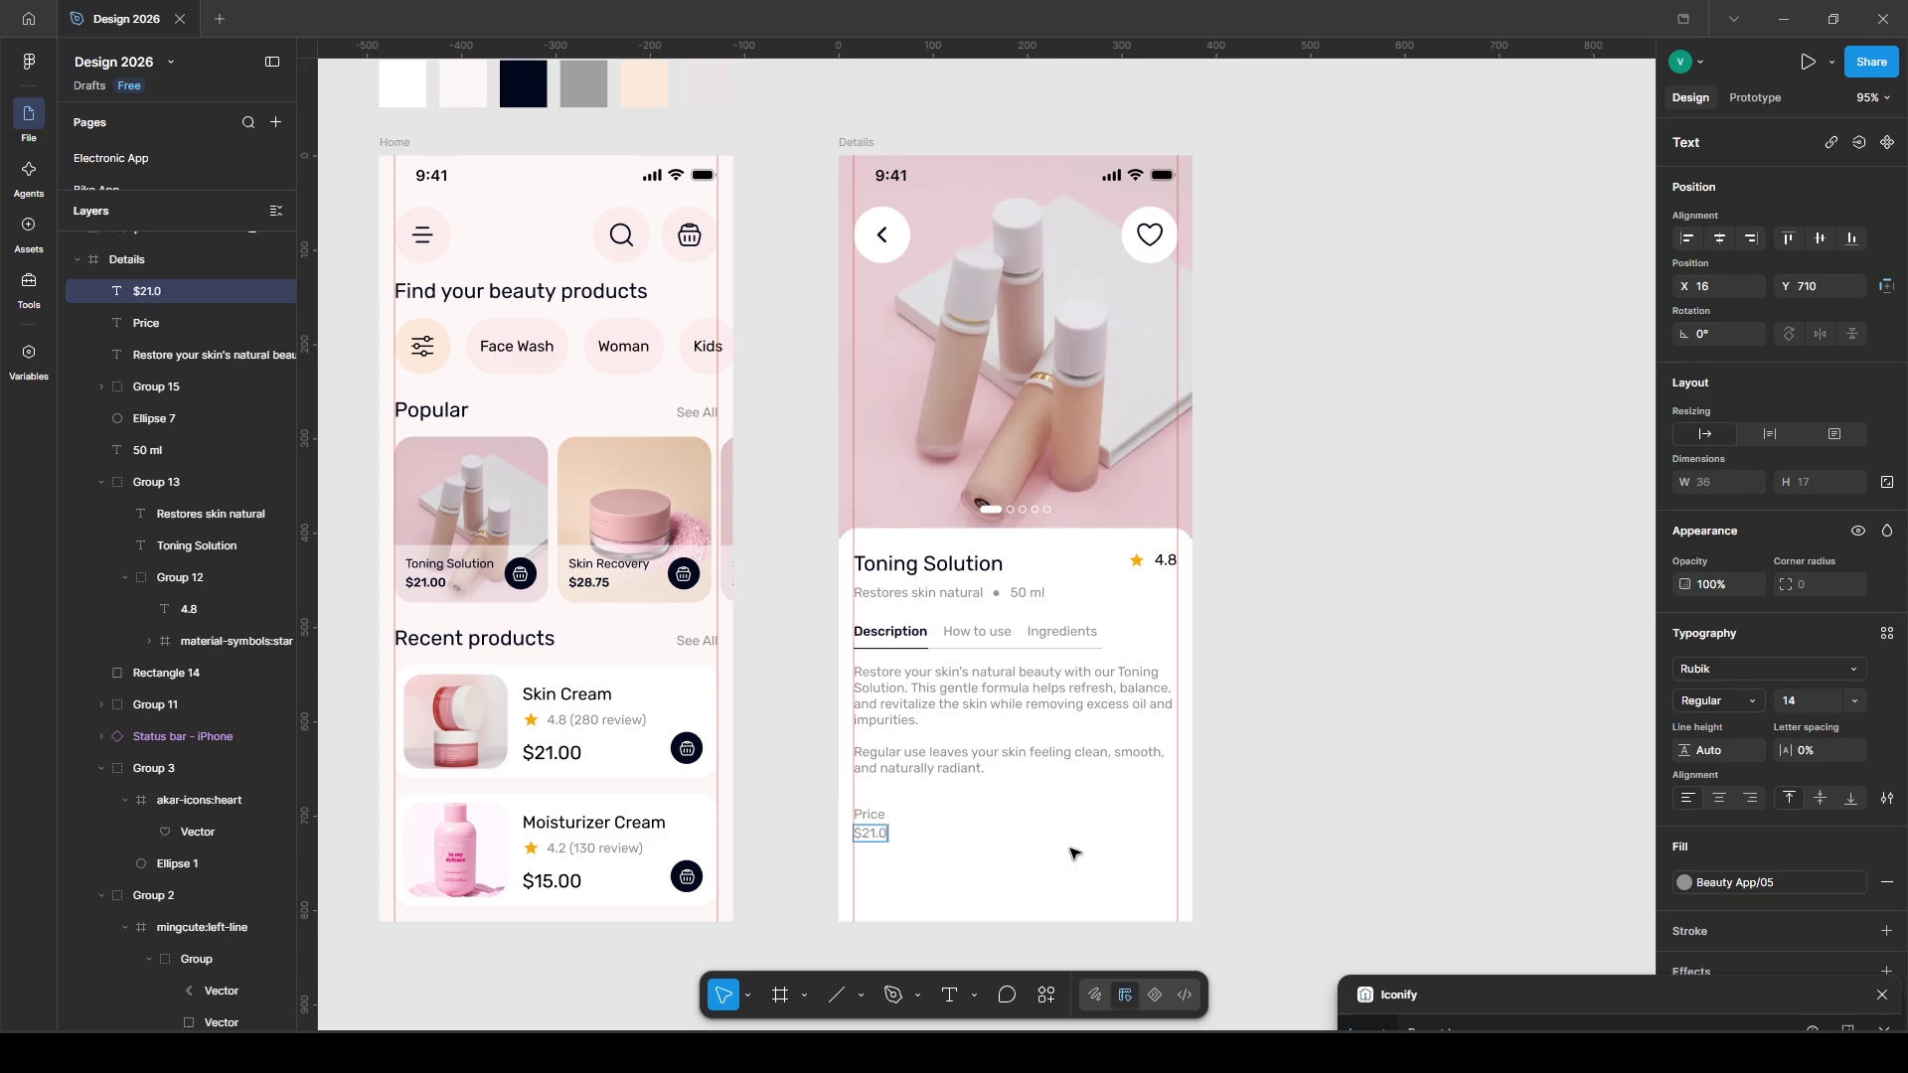
{"action": "key", "text": "Escape"}
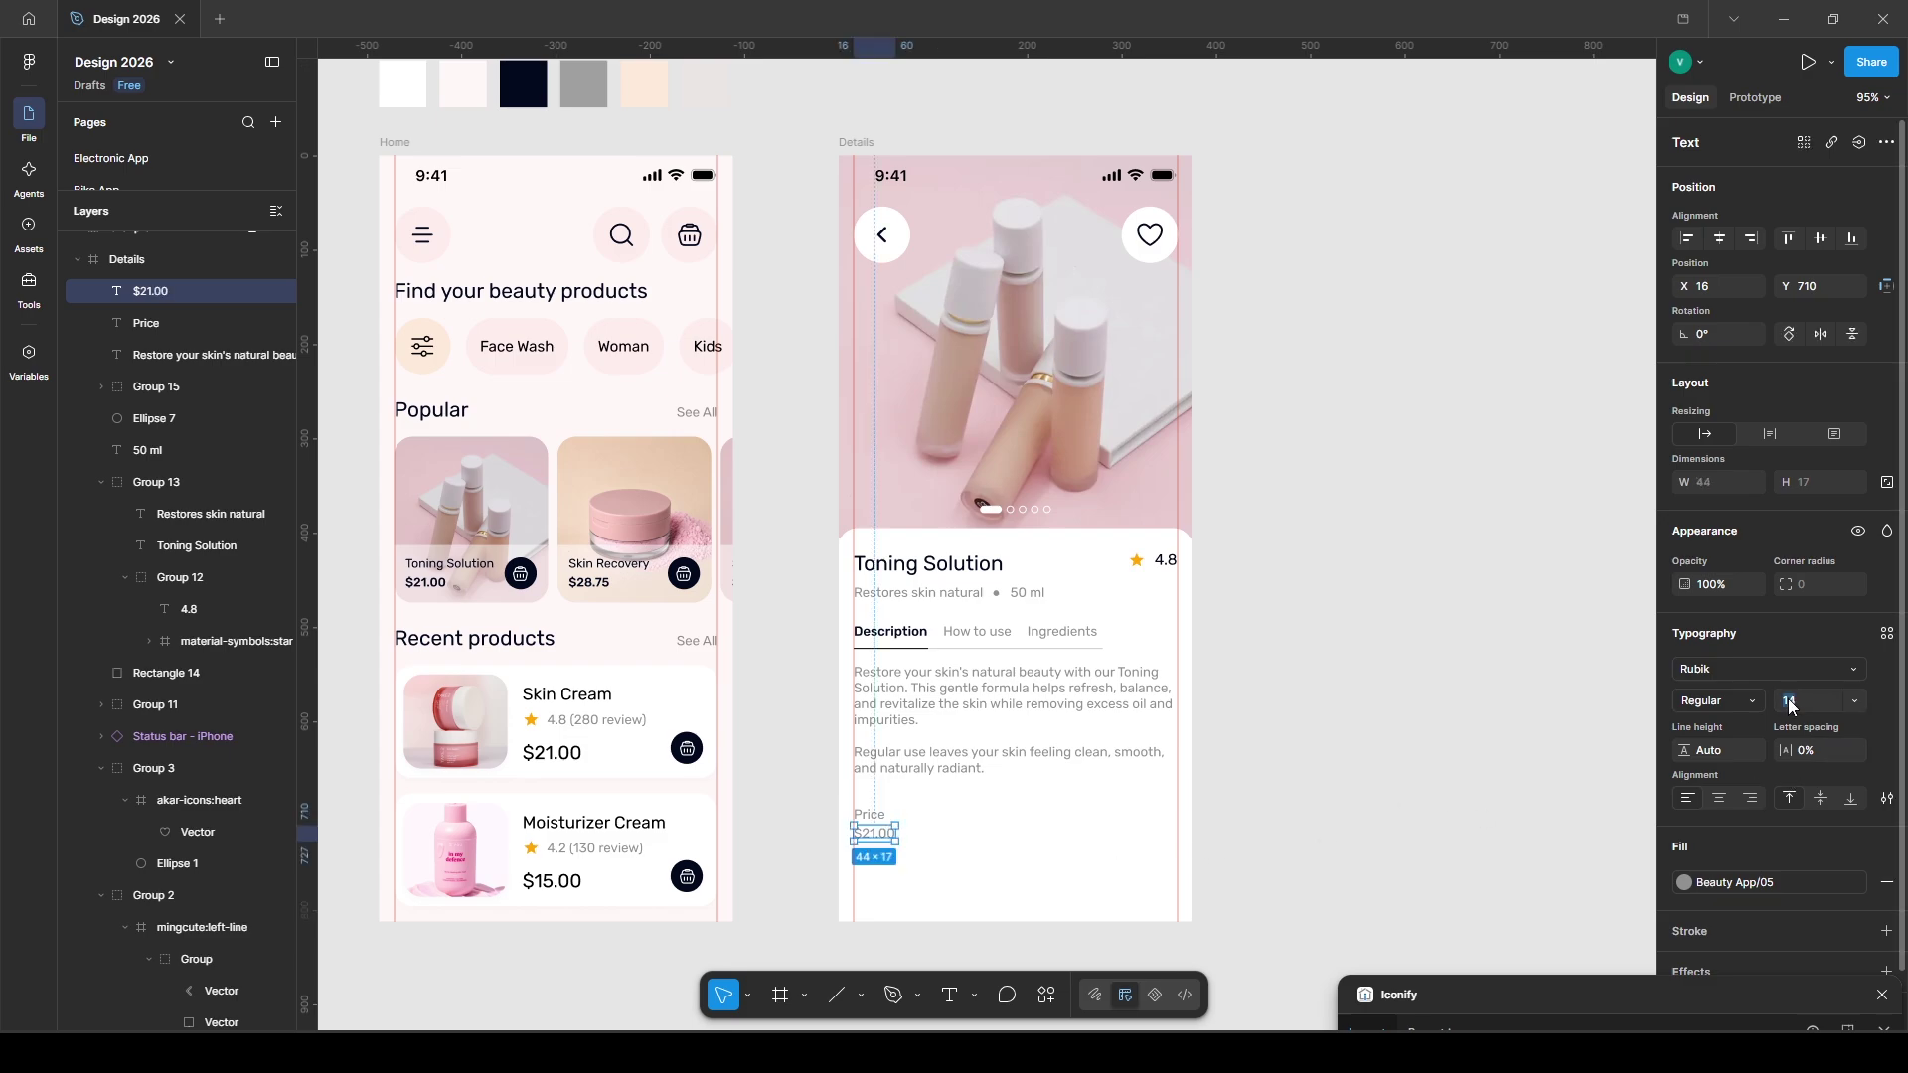
{"action": "type", "text": "22"}
{"action": "key", "text": "Return"}
{"action": "left_click", "coordinate": [1739, 883]}
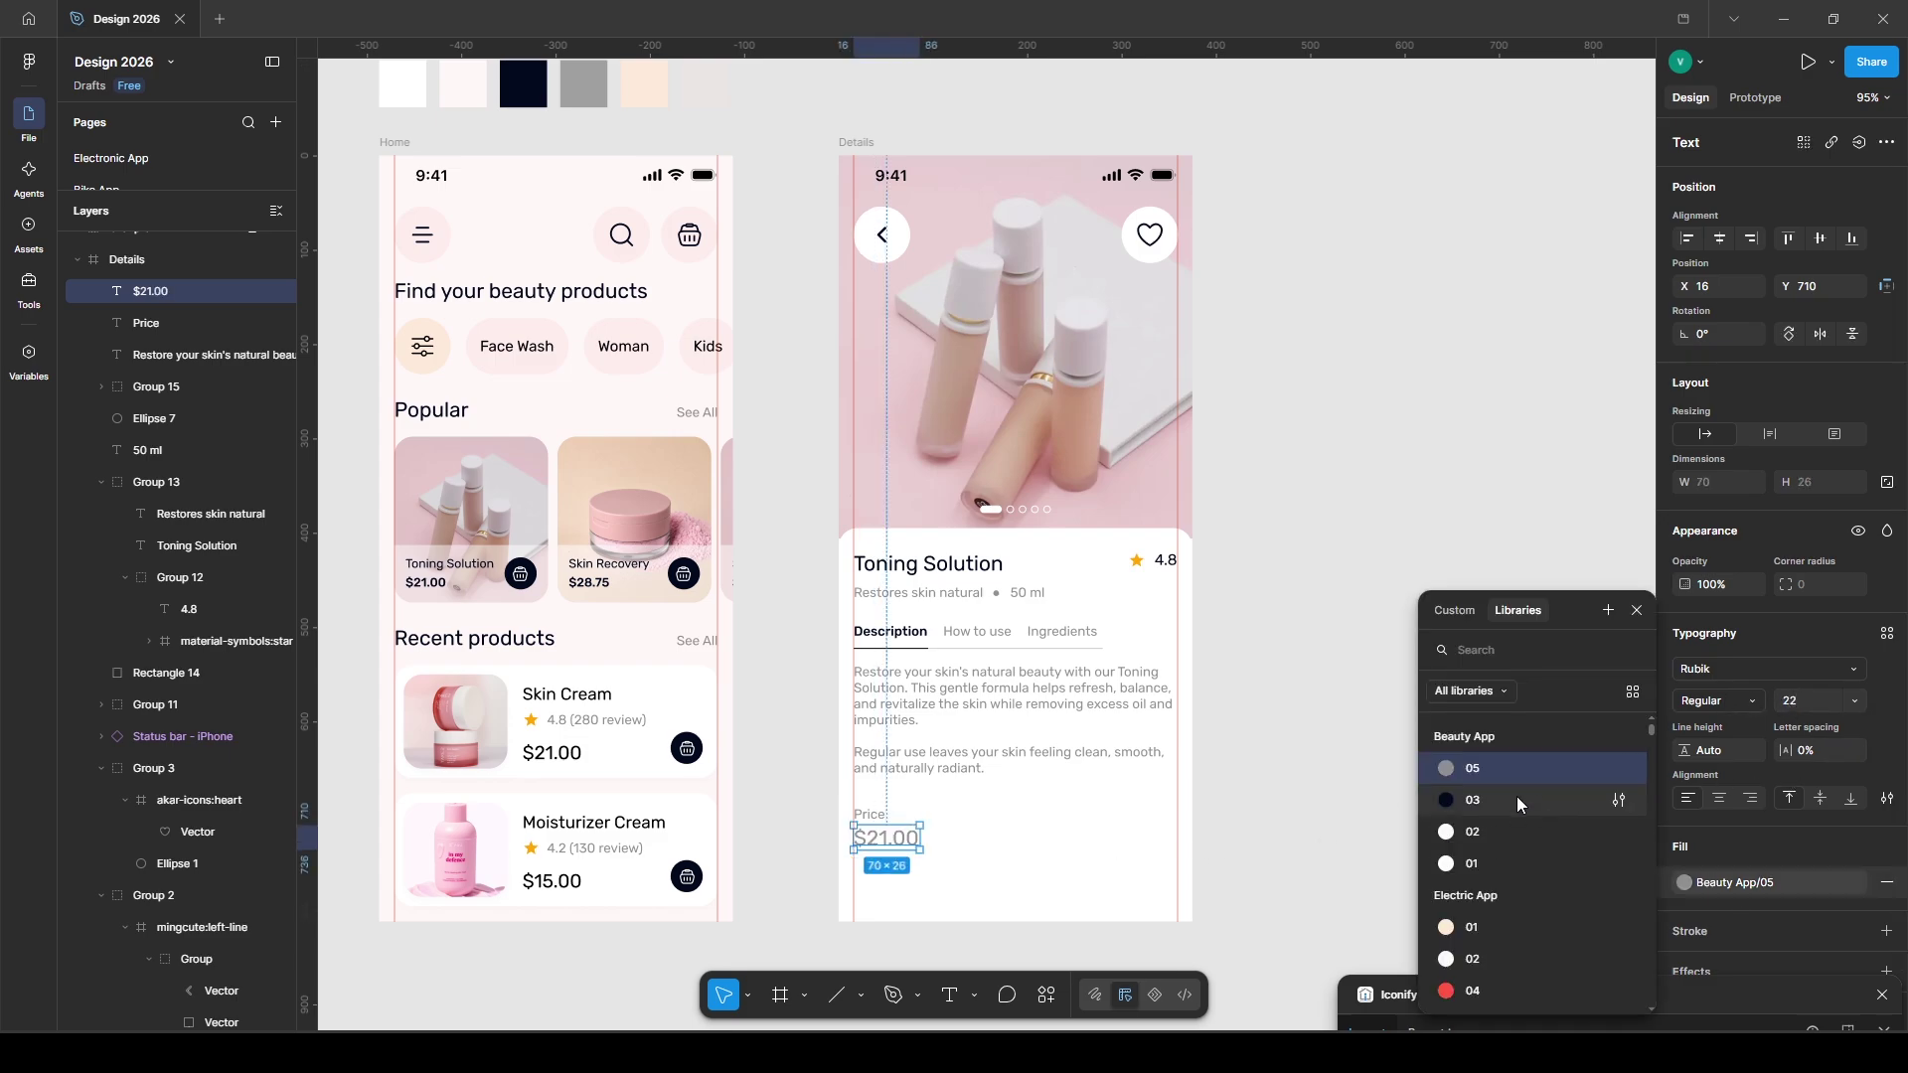
{"action": "left_click", "coordinate": [1511, 799]}
{"action": "left_click", "coordinate": [870, 814], "text": "shift"}
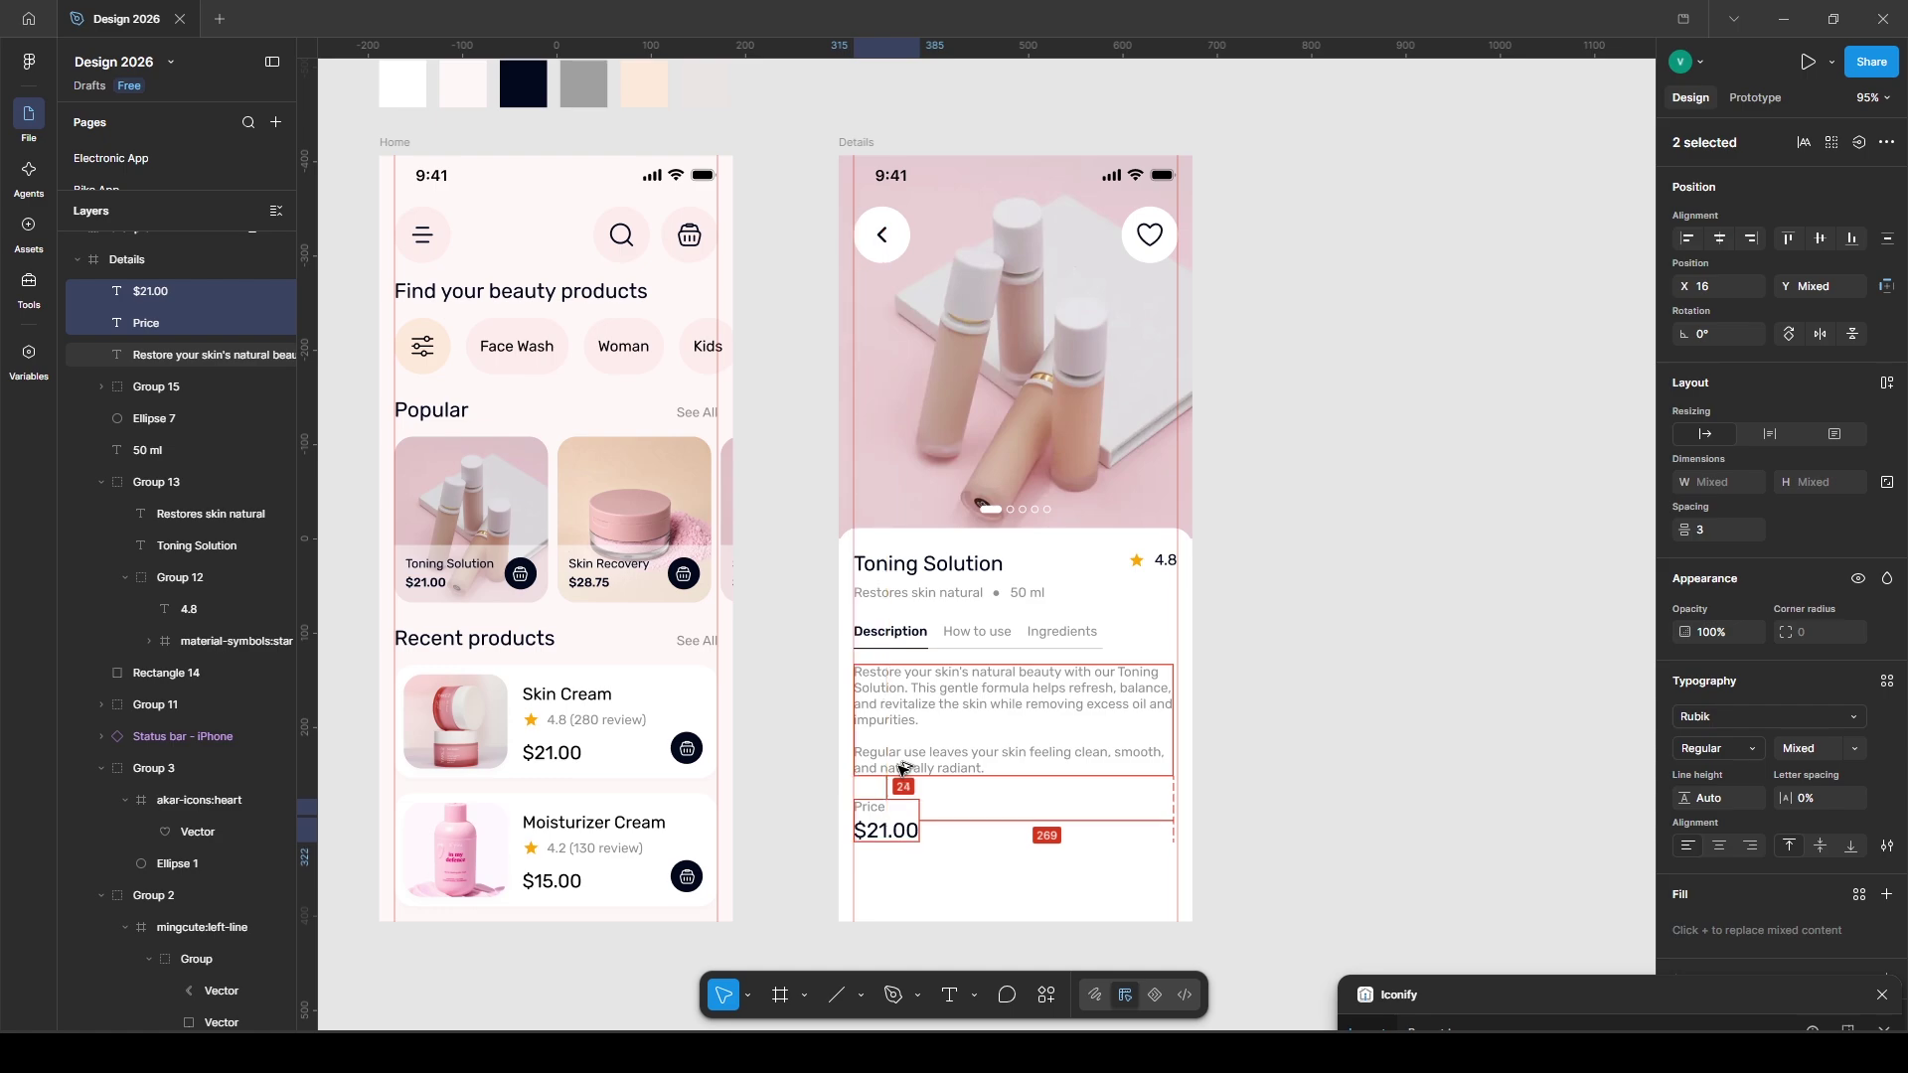
{"action": "key", "text": "ctrl+g"}
- Draw a 131×48 rectangle to the right of the price group
{"action": "left_click", "coordinate": [980, 848]}
{"action": "key", "text": "r"}
{"action": "left_click_drag", "start_coordinate": [1051, 813], "coordinate": [1176, 831]}
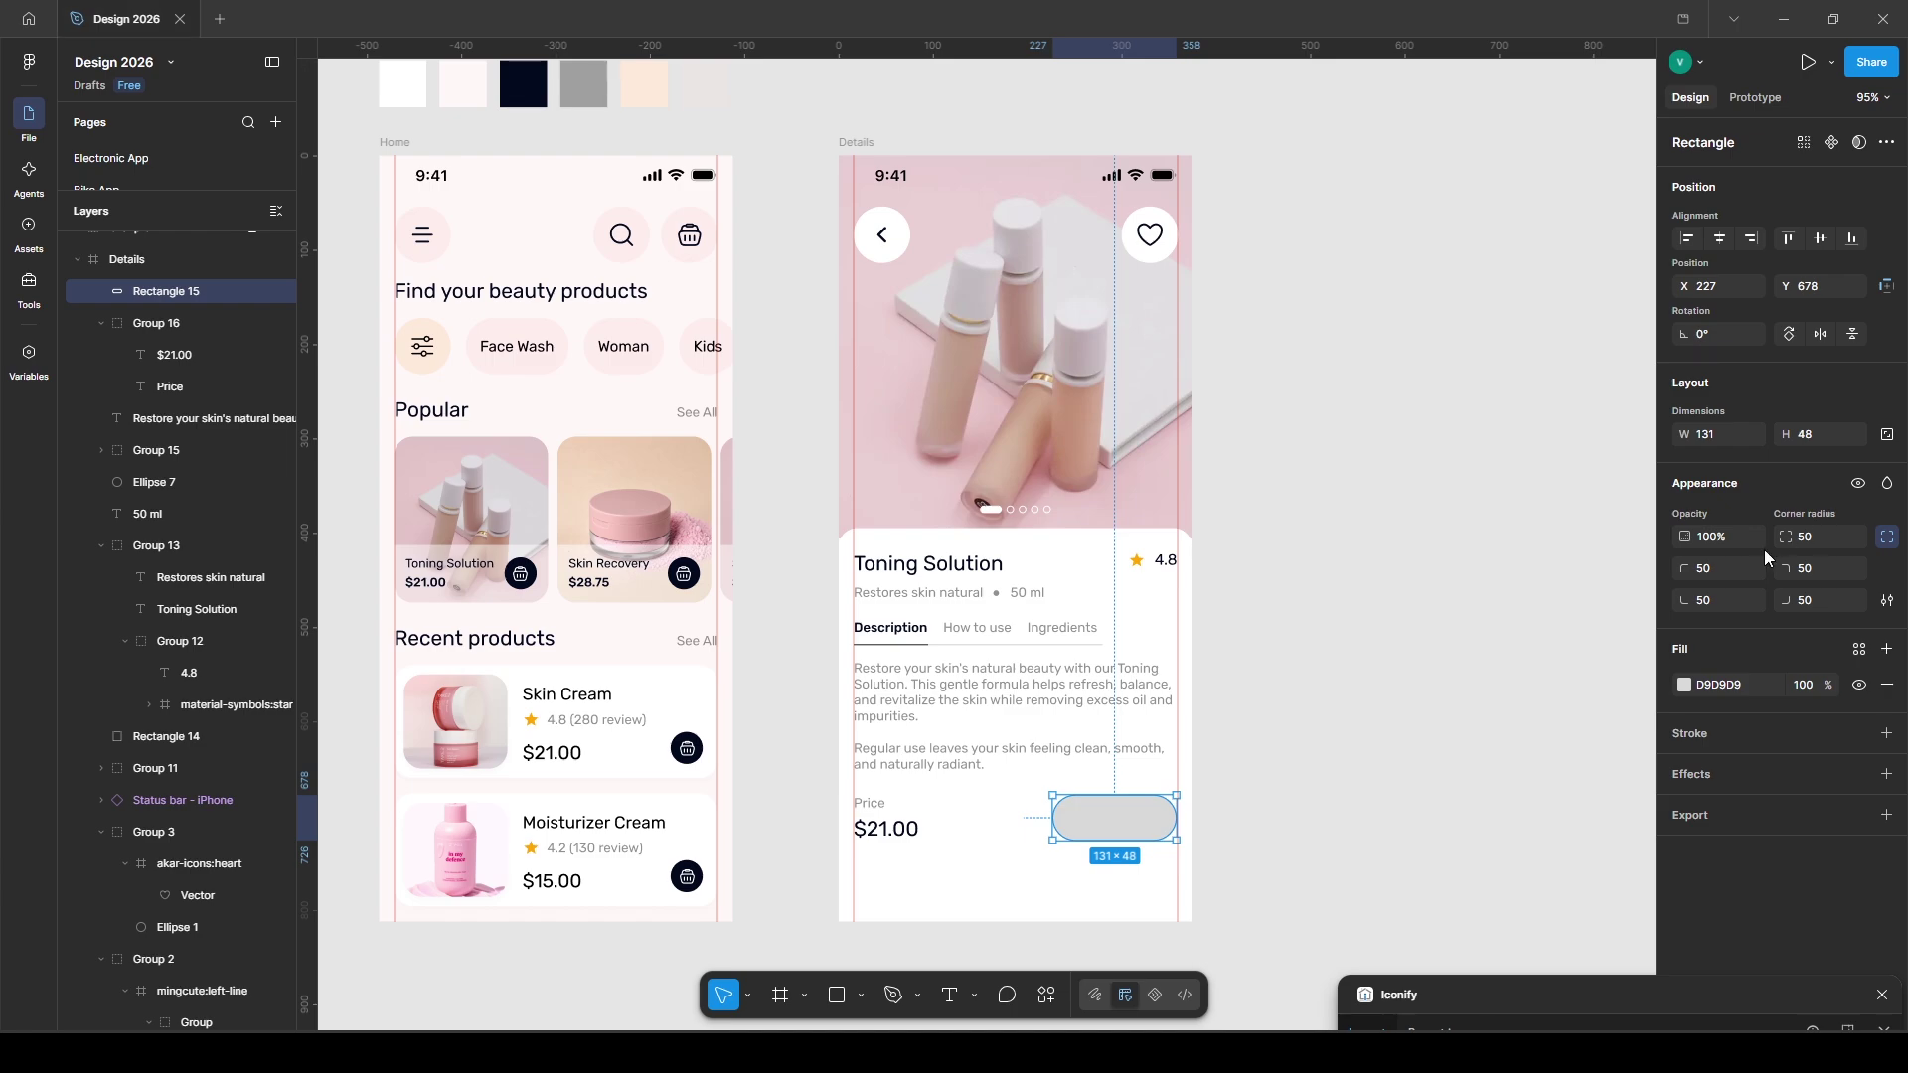
- Give the pill a light grey F4F3F3 fill and duplicate it as a white library-colour circle
{"action": "left_click", "coordinate": [1684, 685]}
{"action": "left_click", "coordinate": [1434, 642]}
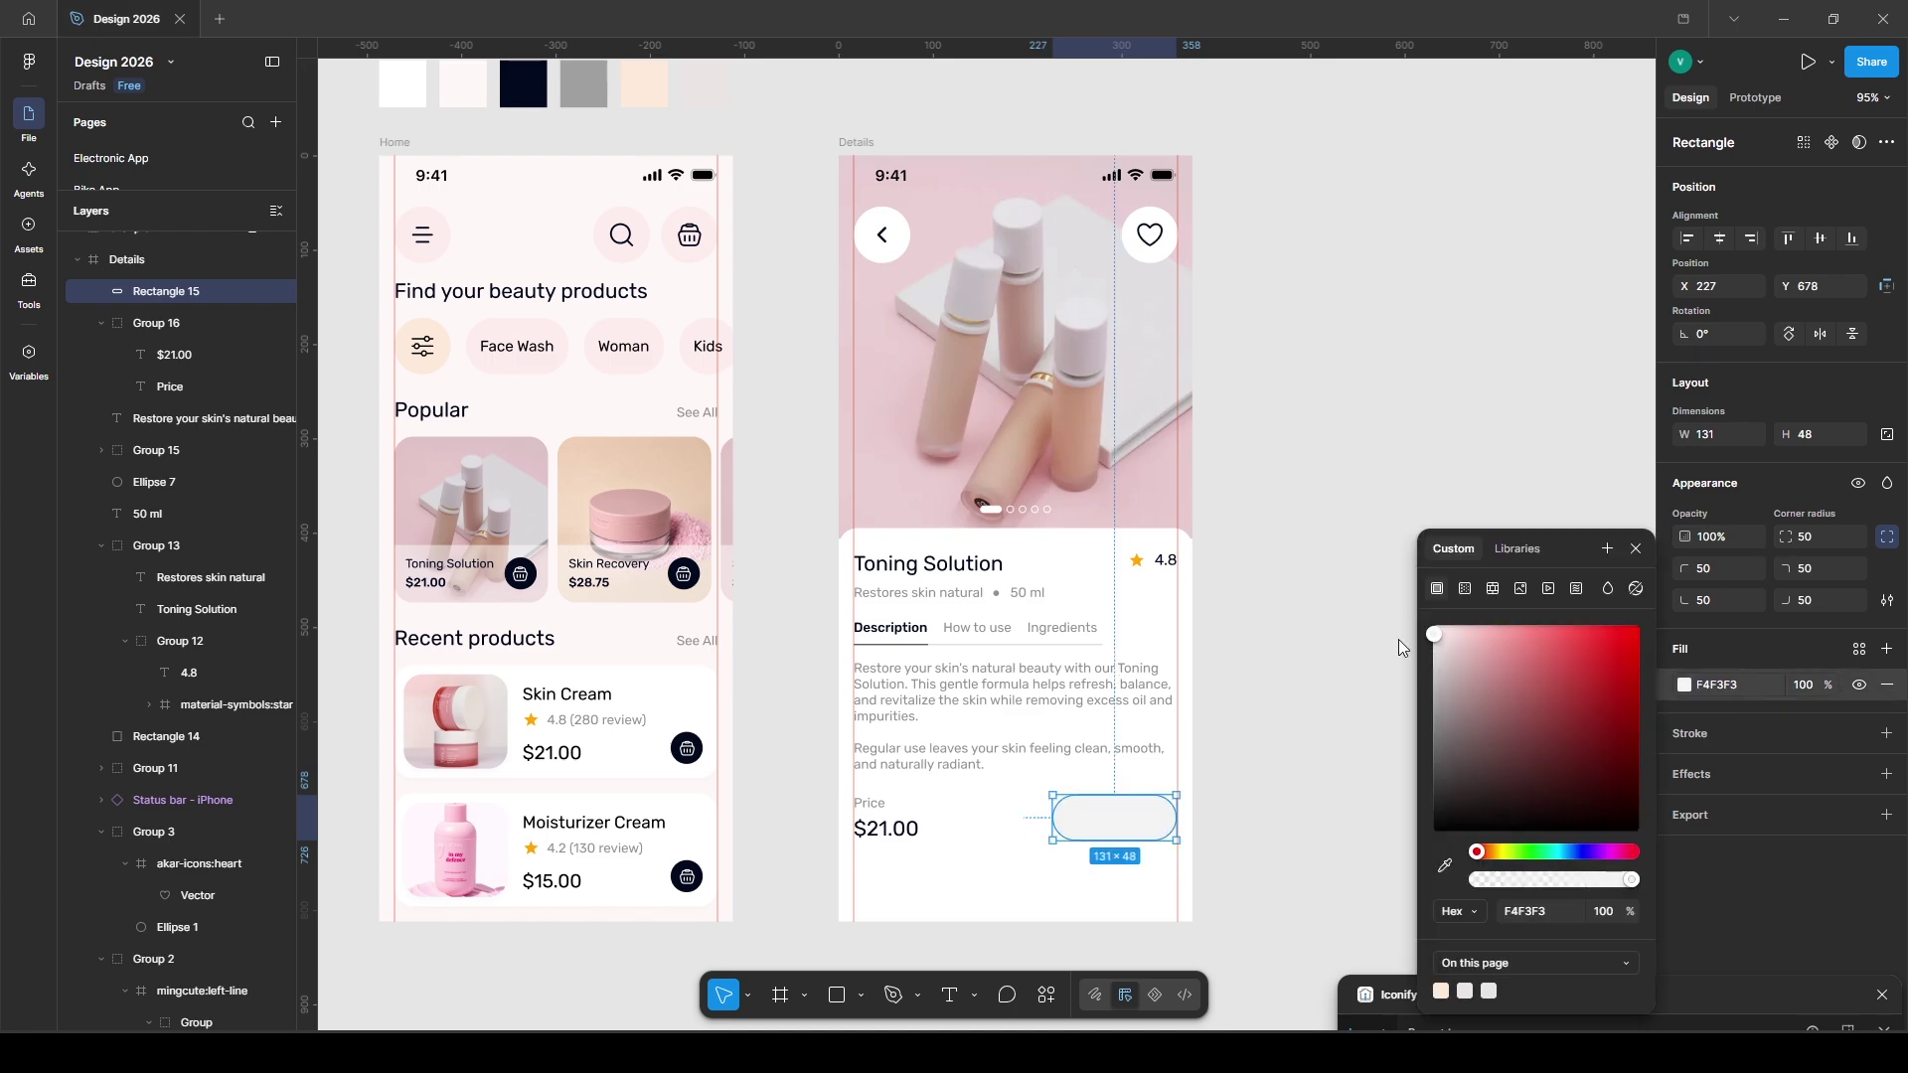
{"action": "key", "text": "ctrl+d"}
{"action": "key", "text": "Return"}
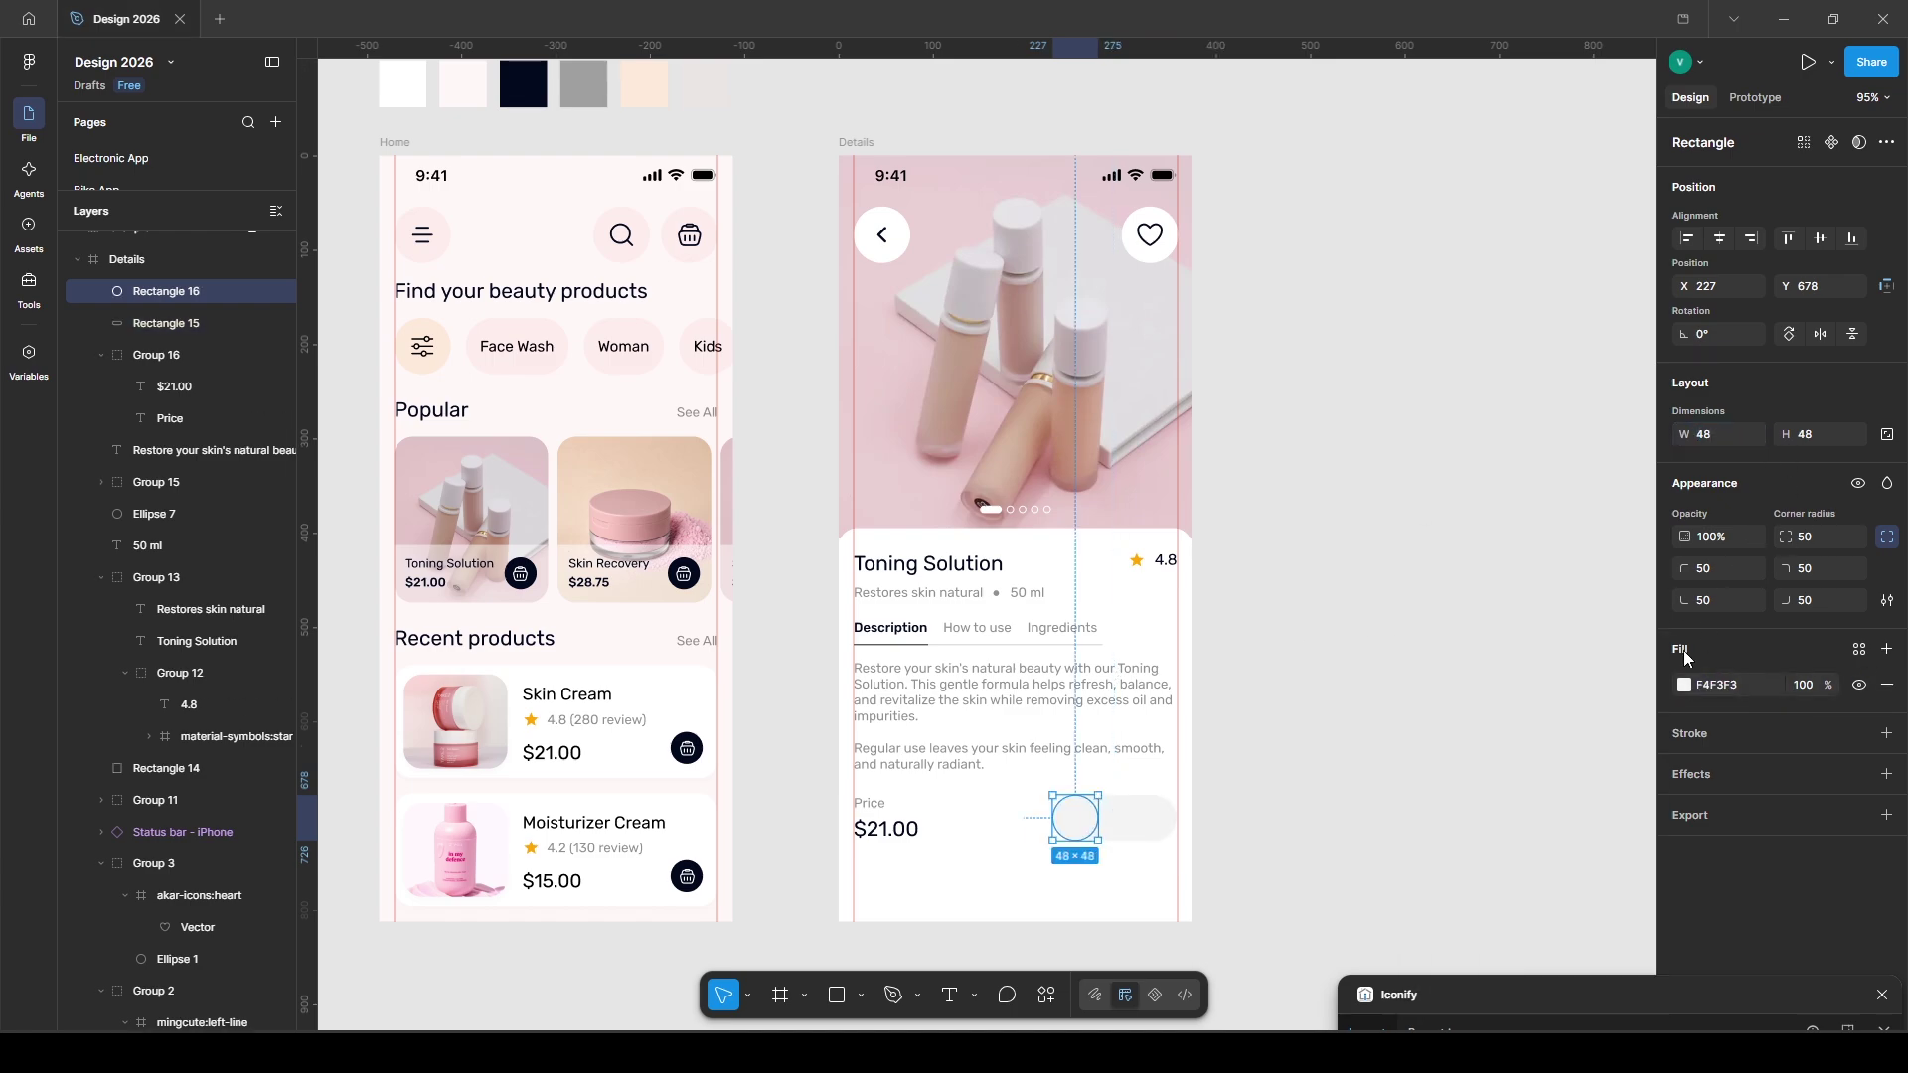
{"action": "left_click", "coordinate": [1683, 685]}
{"action": "left_click", "coordinate": [1517, 549]}
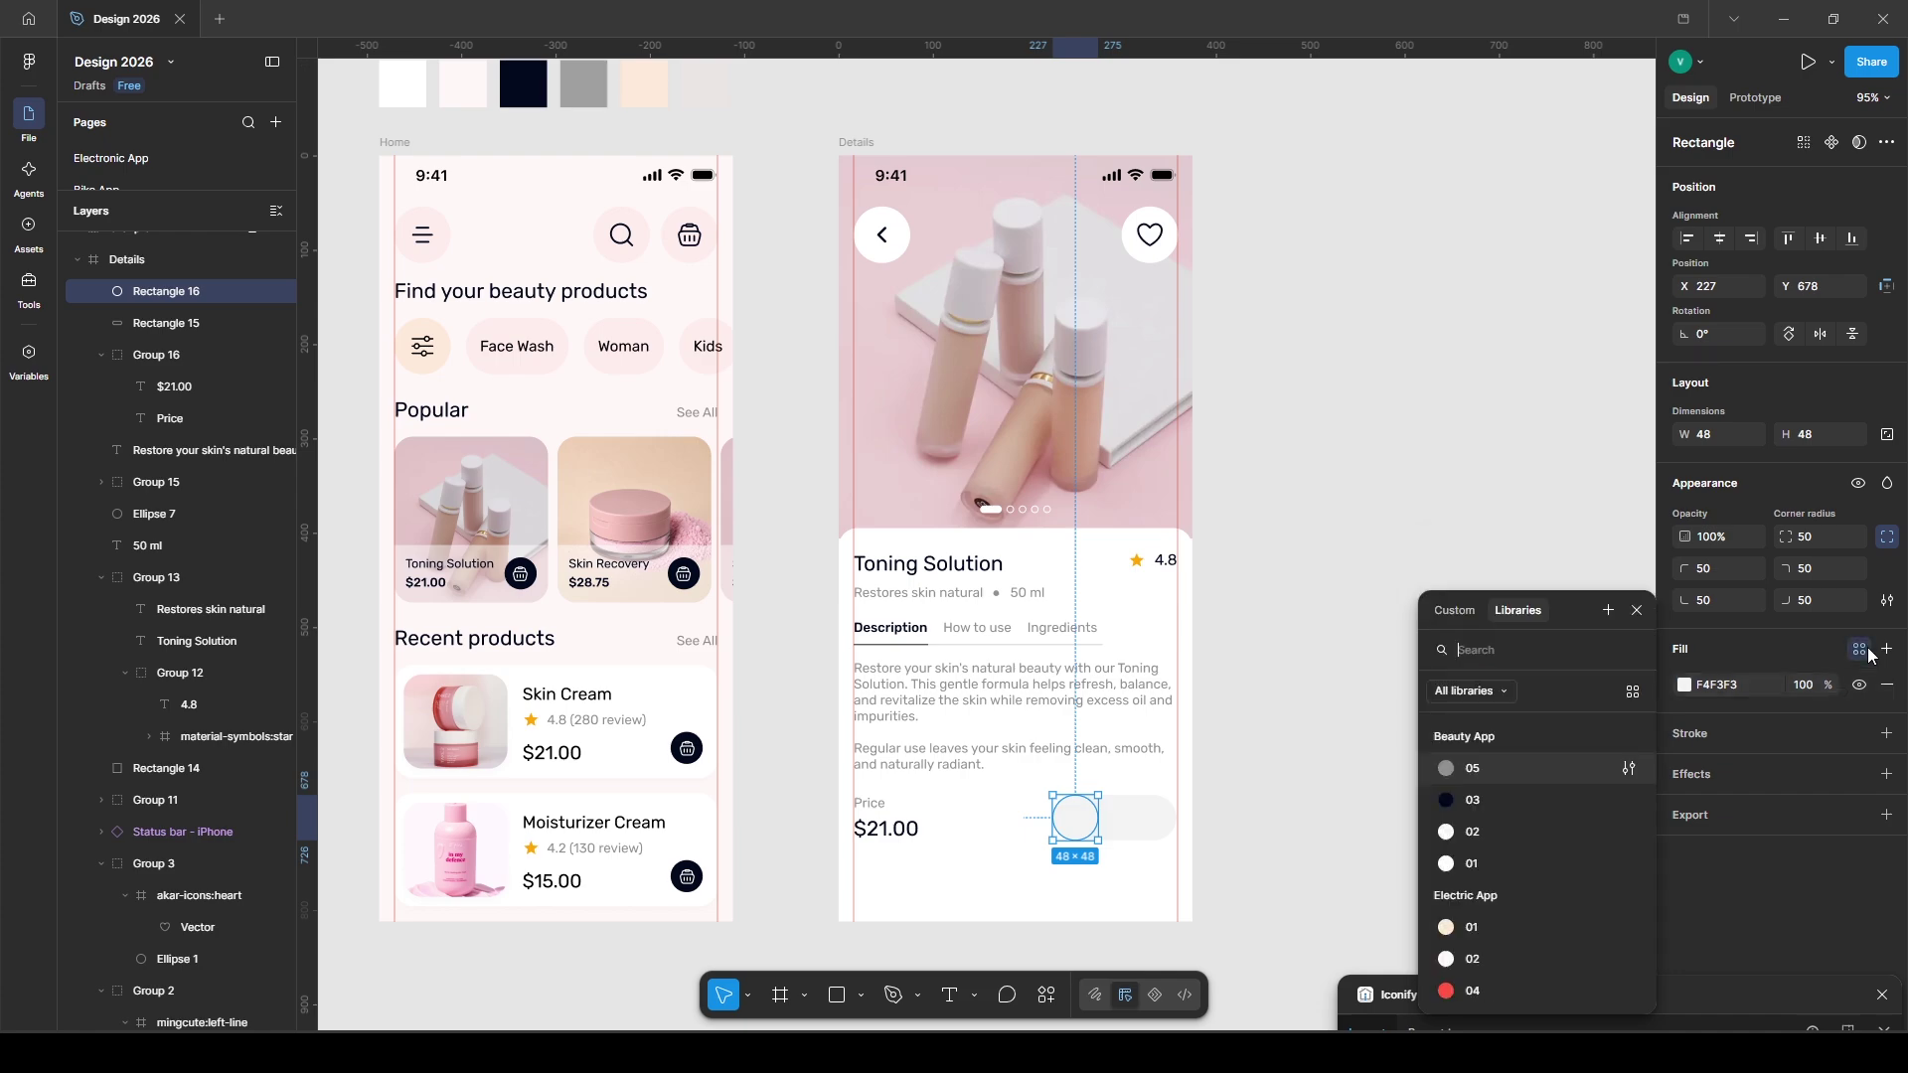
{"action": "left_click", "coordinate": [1503, 868]}
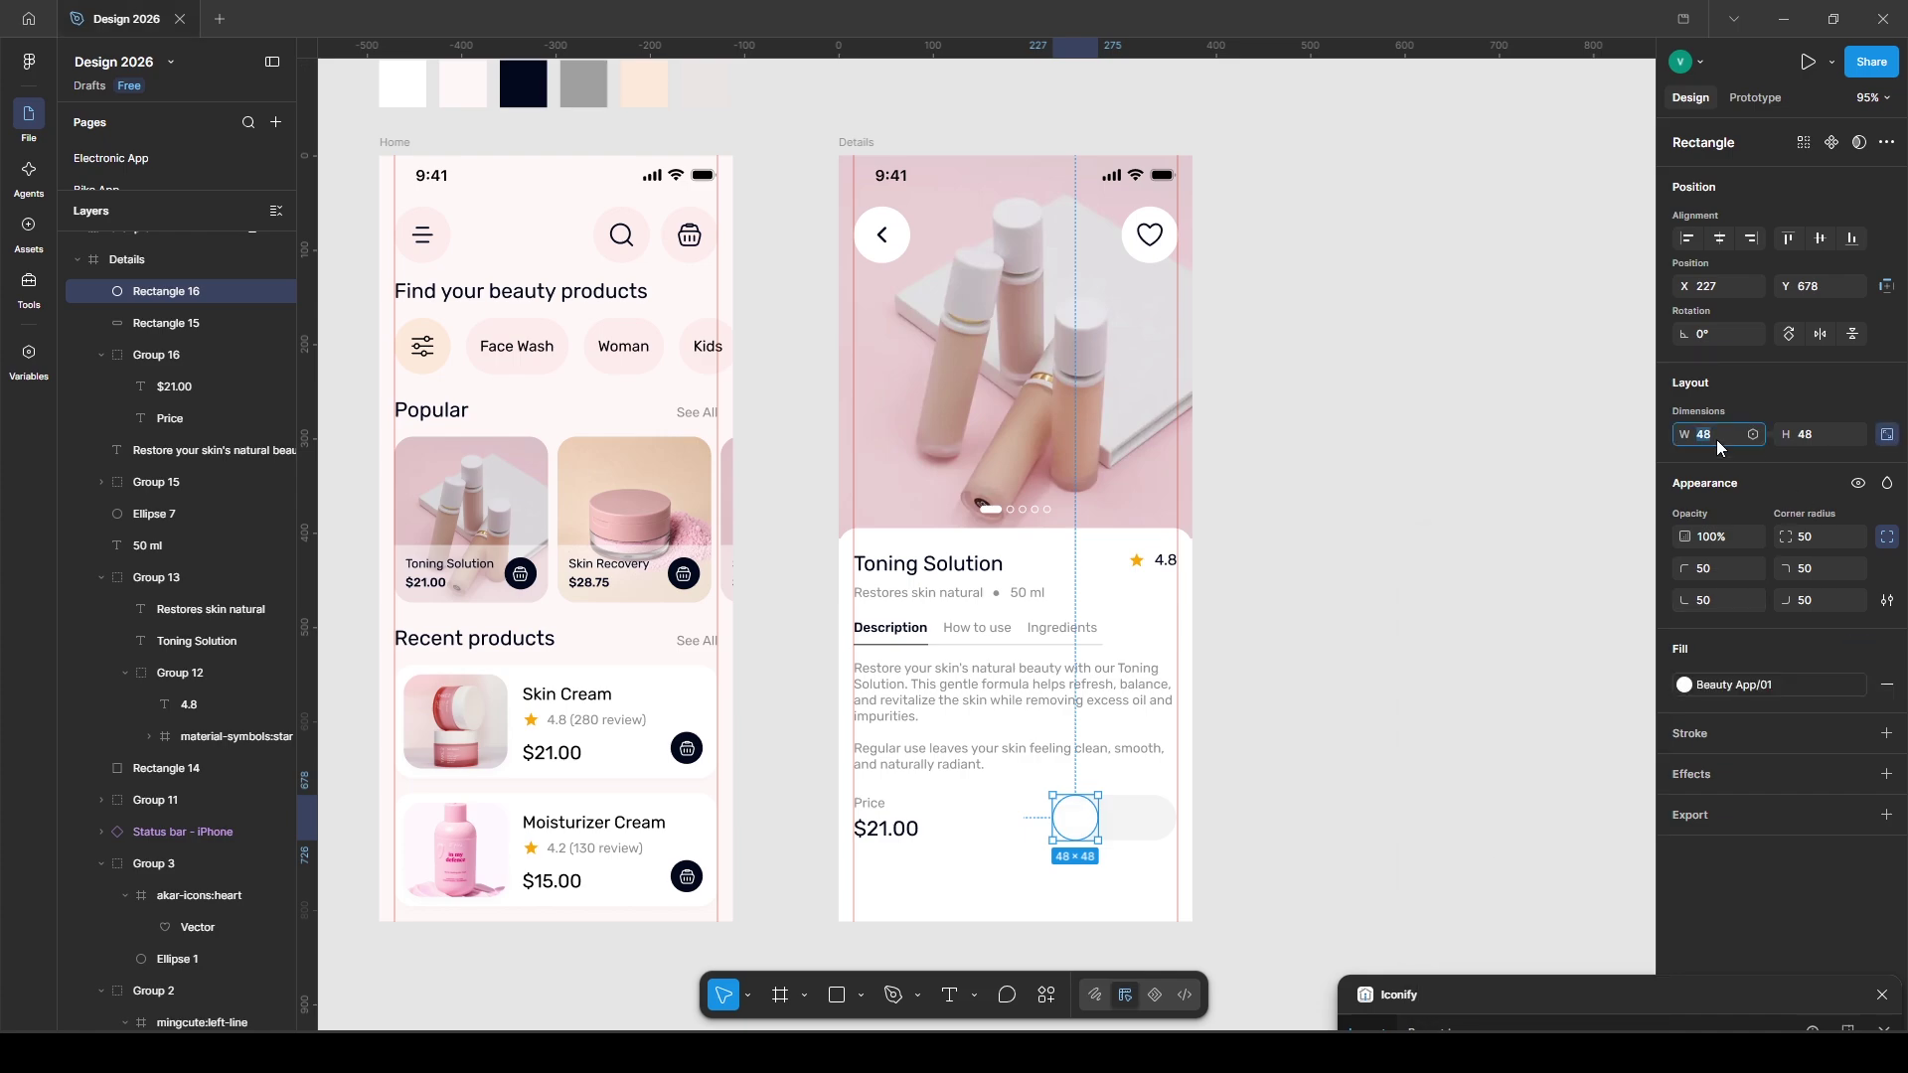
- Resize the white circle to 45 and nudge it into place at the pill's left end
{"action": "type", "text": "45"}
{"action": "key", "text": "Return"}
{"action": "key", "text": "ctrl+Left"}
{"action": "key", "text": "ctrl+Left"}
{"action": "key", "text": "Right"}
{"action": "key", "text": "Right"}
{"action": "key", "text": "Down"}
{"action": "key", "text": "Down"}
{"action": "key", "text": "Right"}
{"action": "key", "text": "Down"}
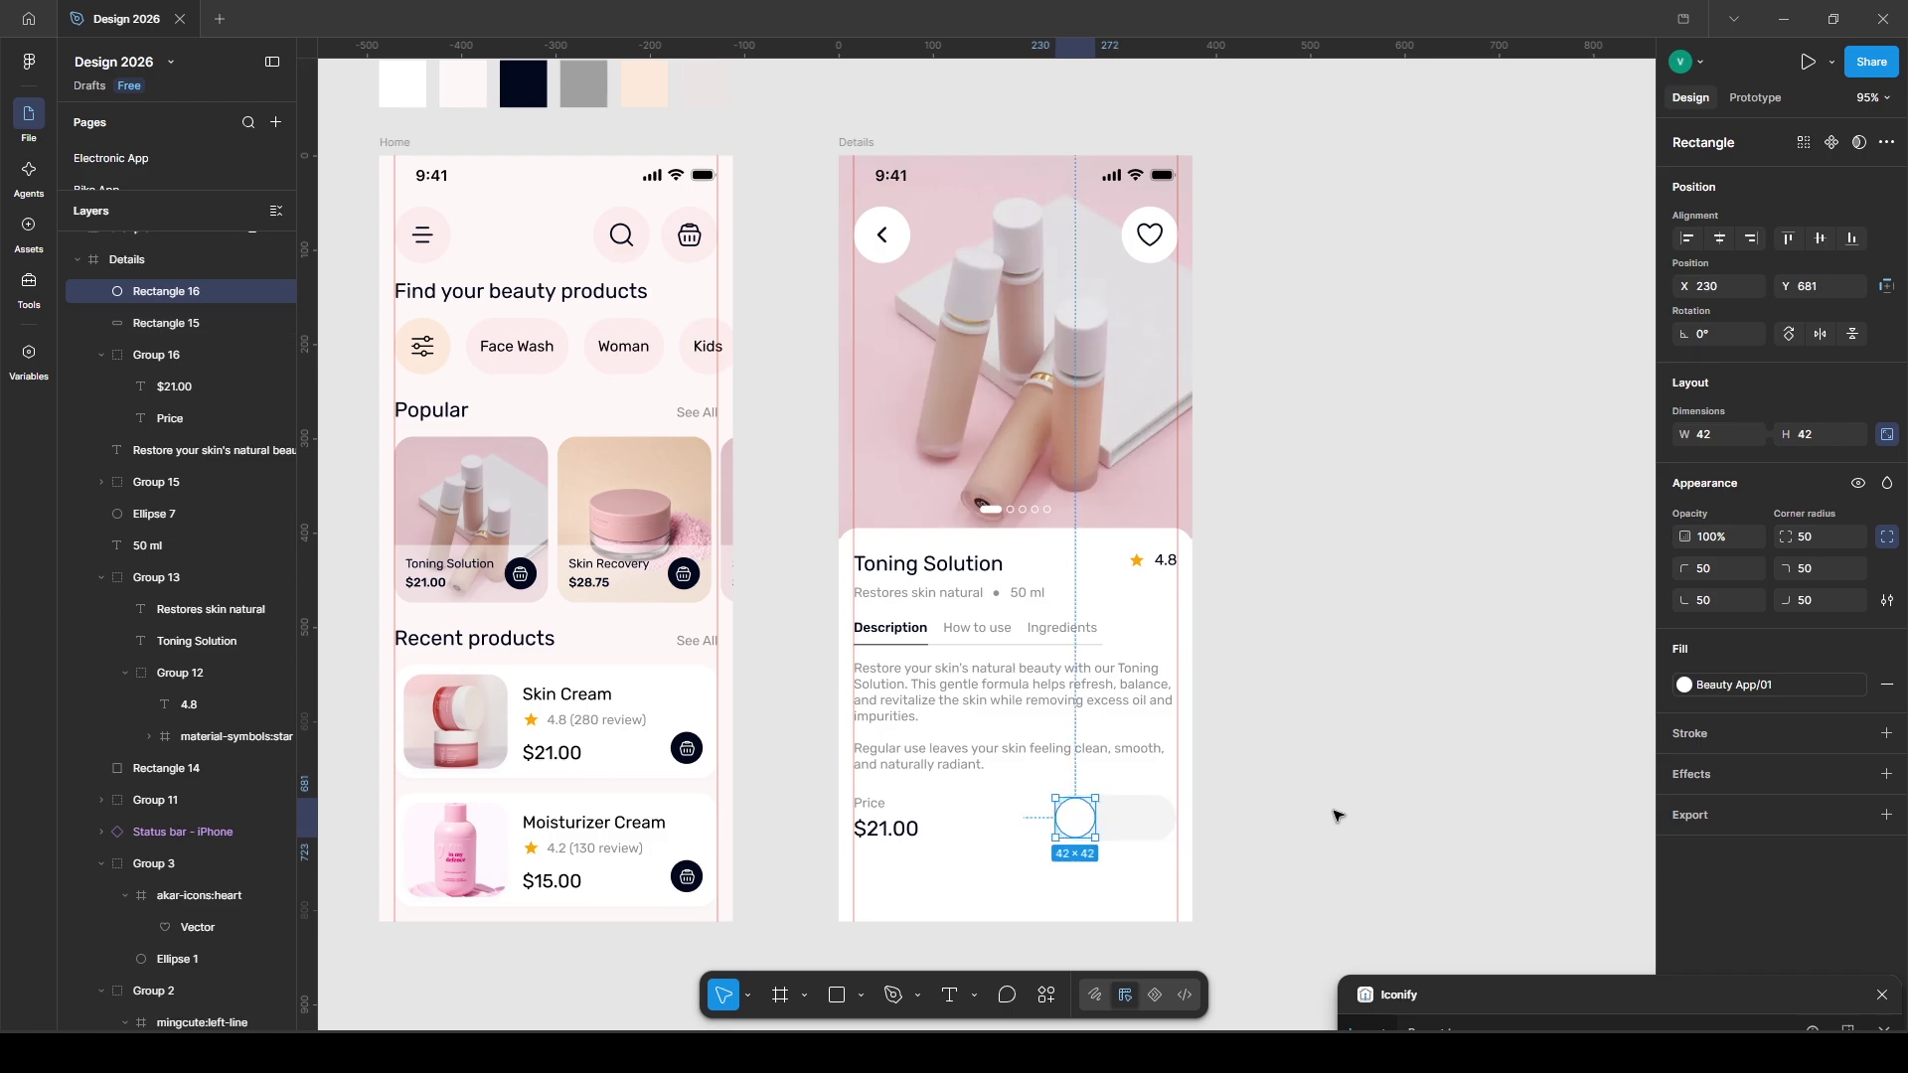
{"action": "left_click", "coordinate": [1263, 819]}
- Import plus and minus icons from Iconify, centre the plus in the circle, group it, and colour it dark
{"action": "left_click", "coordinate": [1398, 995]}
{"action": "left_click_drag", "start_coordinate": [1401, 619], "coordinate": [1081, 822]}
{"action": "double_click", "coordinate": [1306, 464]}
{"action": "type", "text": "minus"}
{"action": "key", "text": "Return"}
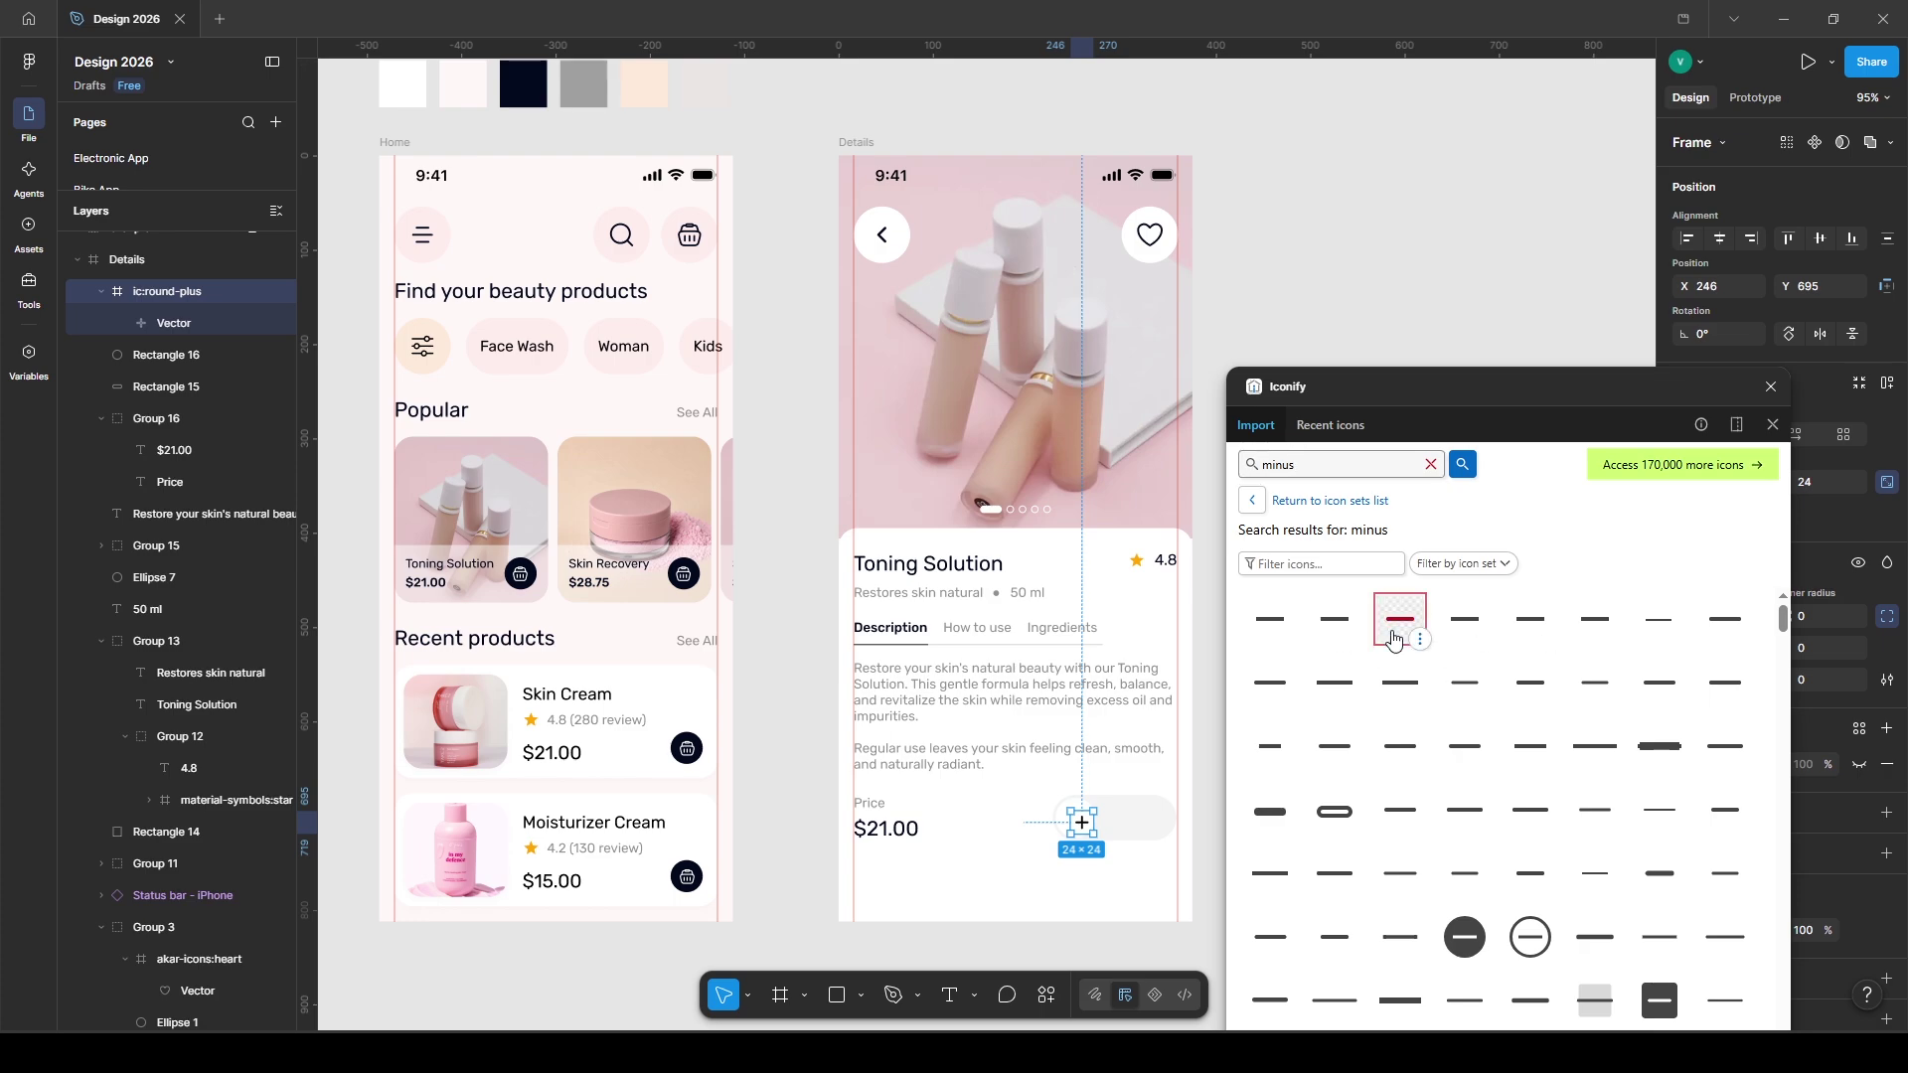
{"action": "left_click_drag", "start_coordinate": [1328, 304], "coordinate": [1328, 304]}
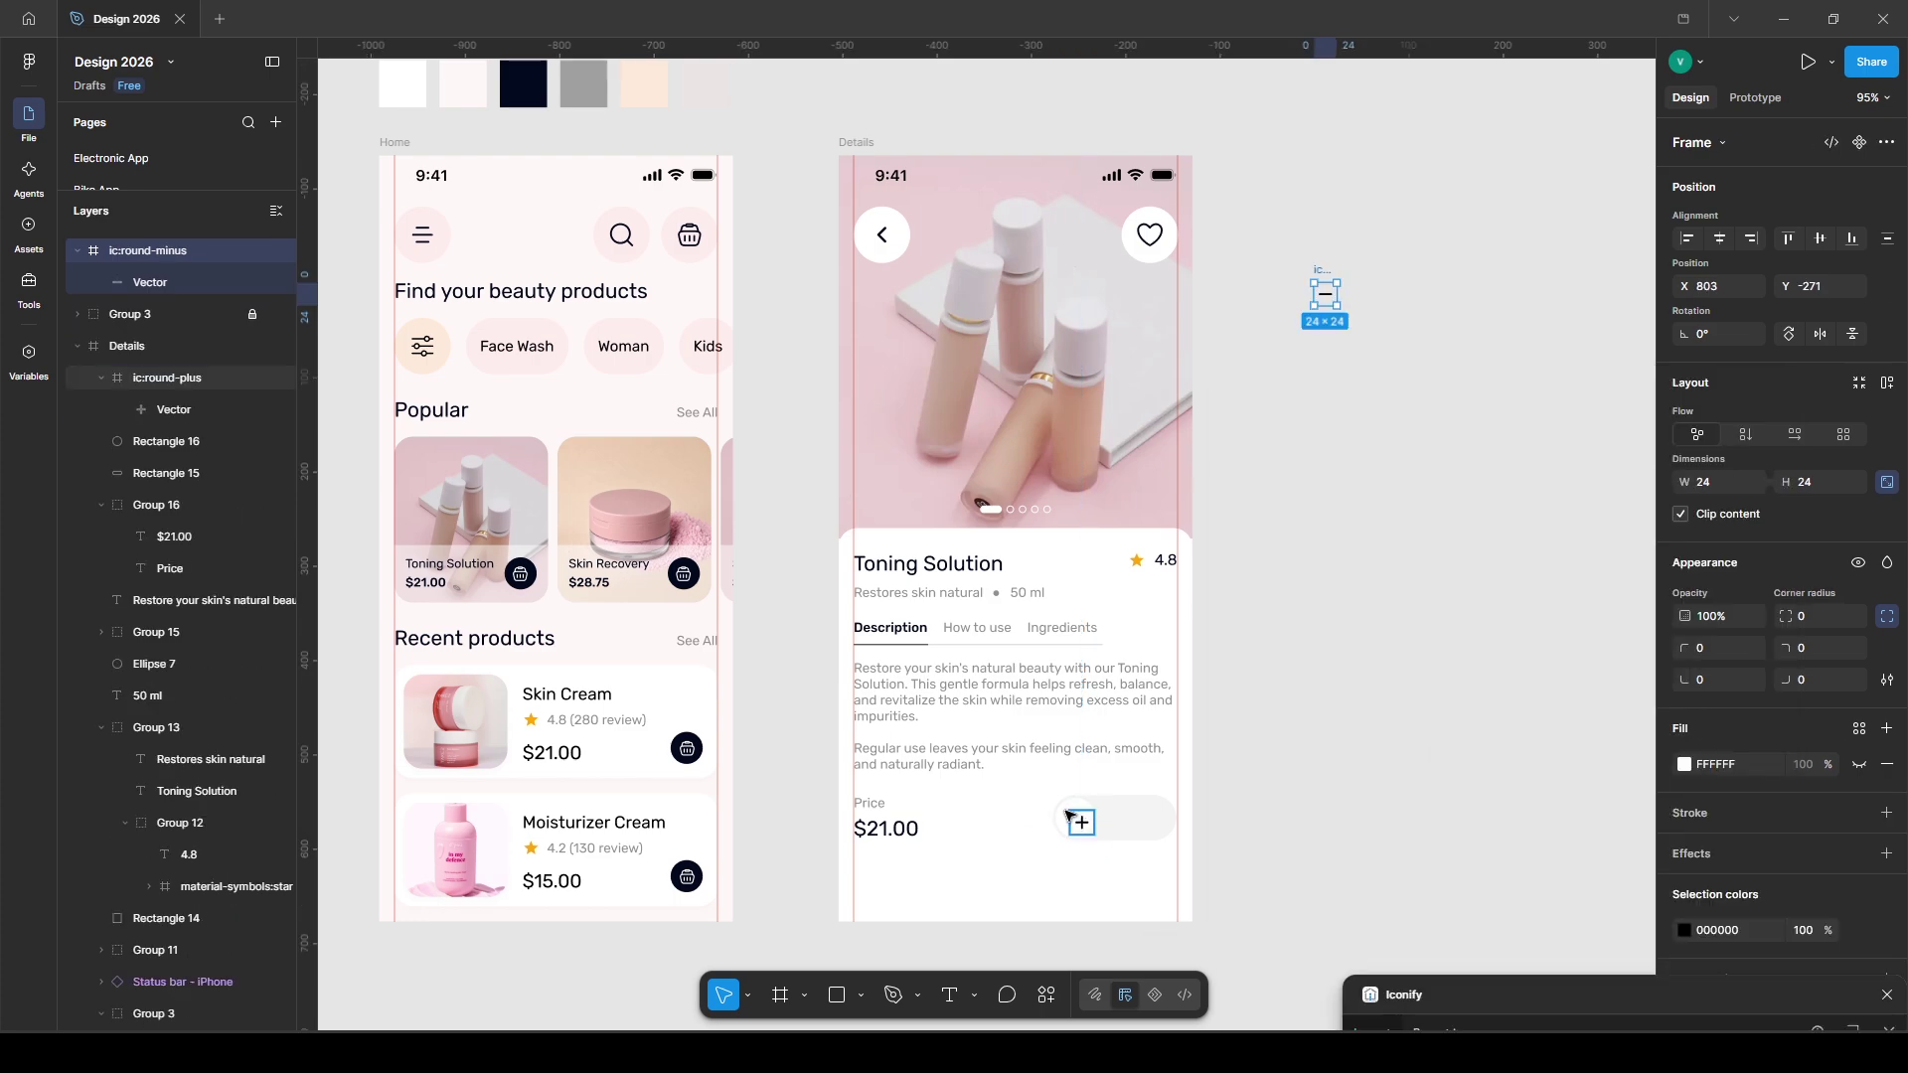
{"action": "left_click_drag", "start_coordinate": [1085, 824], "coordinate": [1079, 820]}
{"action": "left_click", "coordinate": [1088, 833], "text": "shift"}
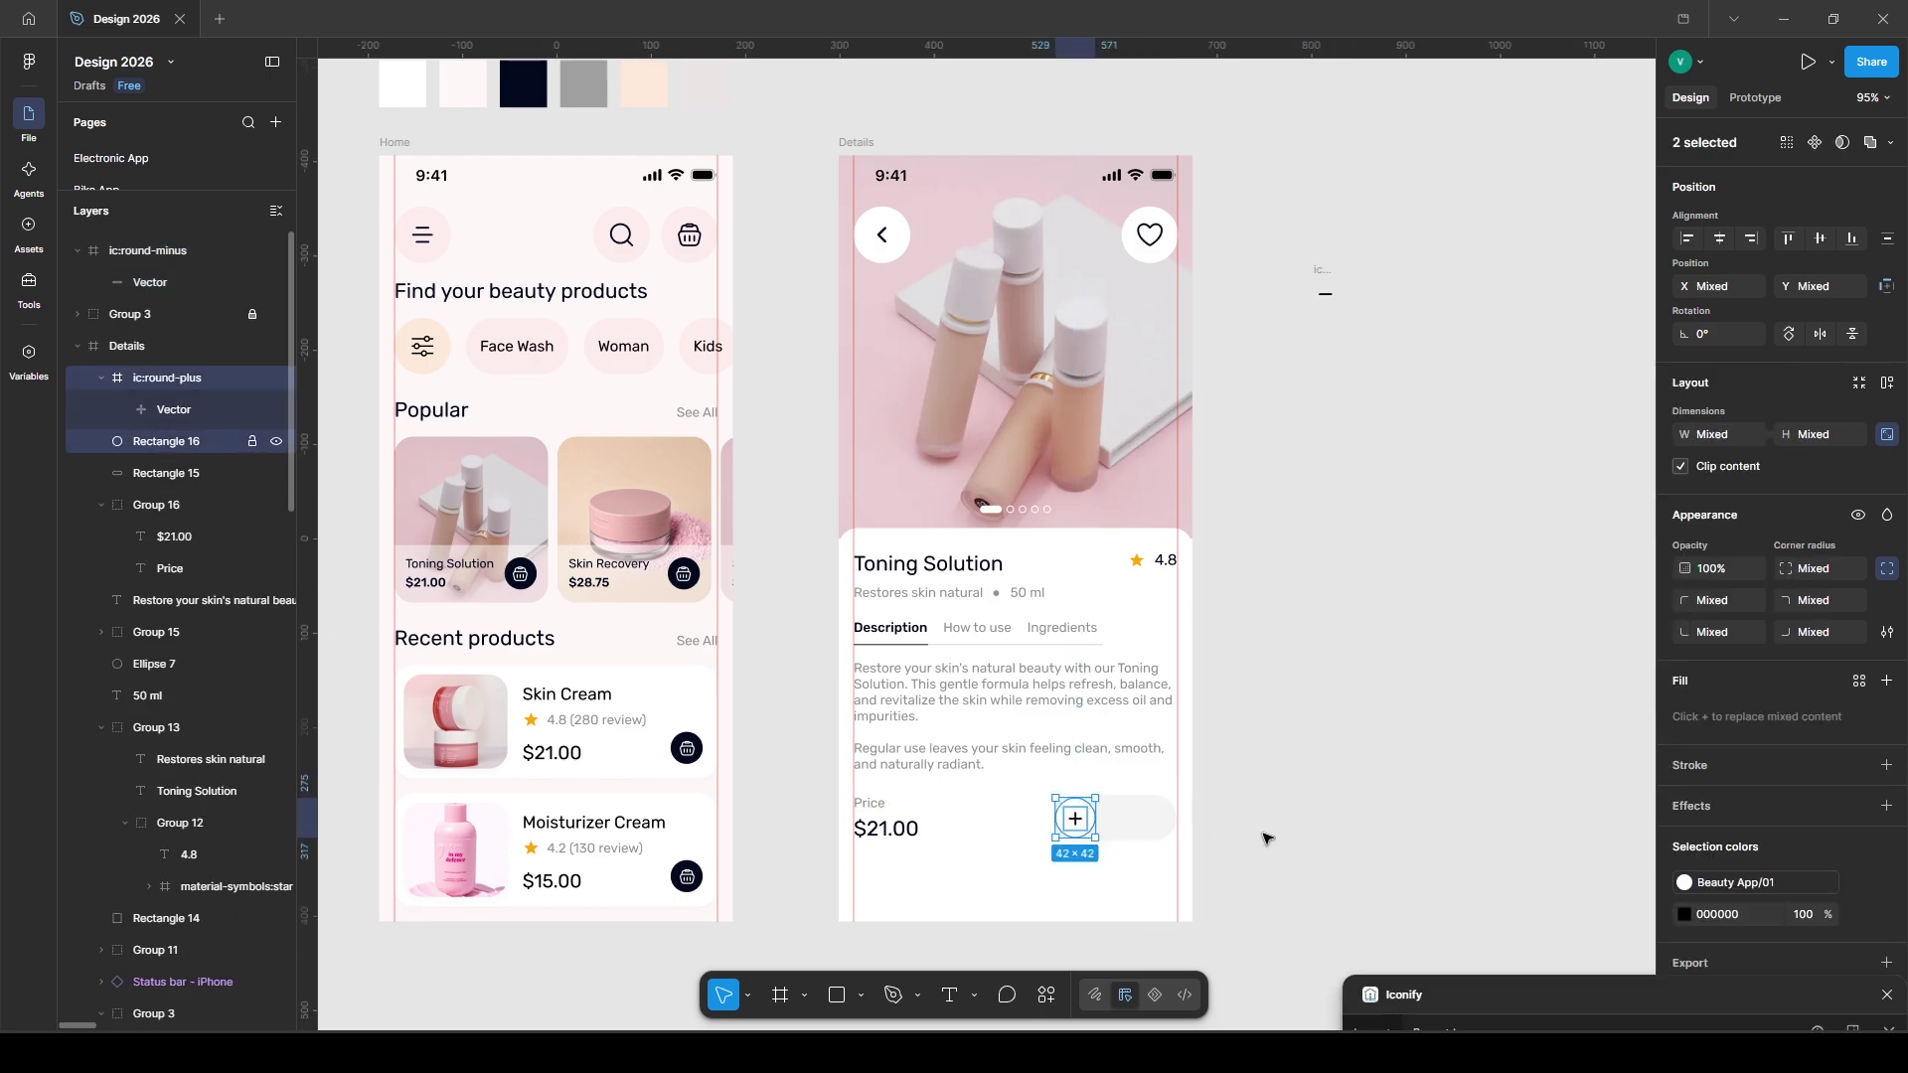
{"action": "key", "text": "ctrl+g"}
{"action": "left_click", "coordinate": [1860, 913]}
{"action": "left_click", "coordinate": [1491, 869]}
- Add the quantity number 1 centred inside the pill
{"action": "key", "text": "t"}
{"action": "left_click", "coordinate": [1117, 815]}
{"action": "type", "text": "1"}
{"action": "key", "text": "Escape"}
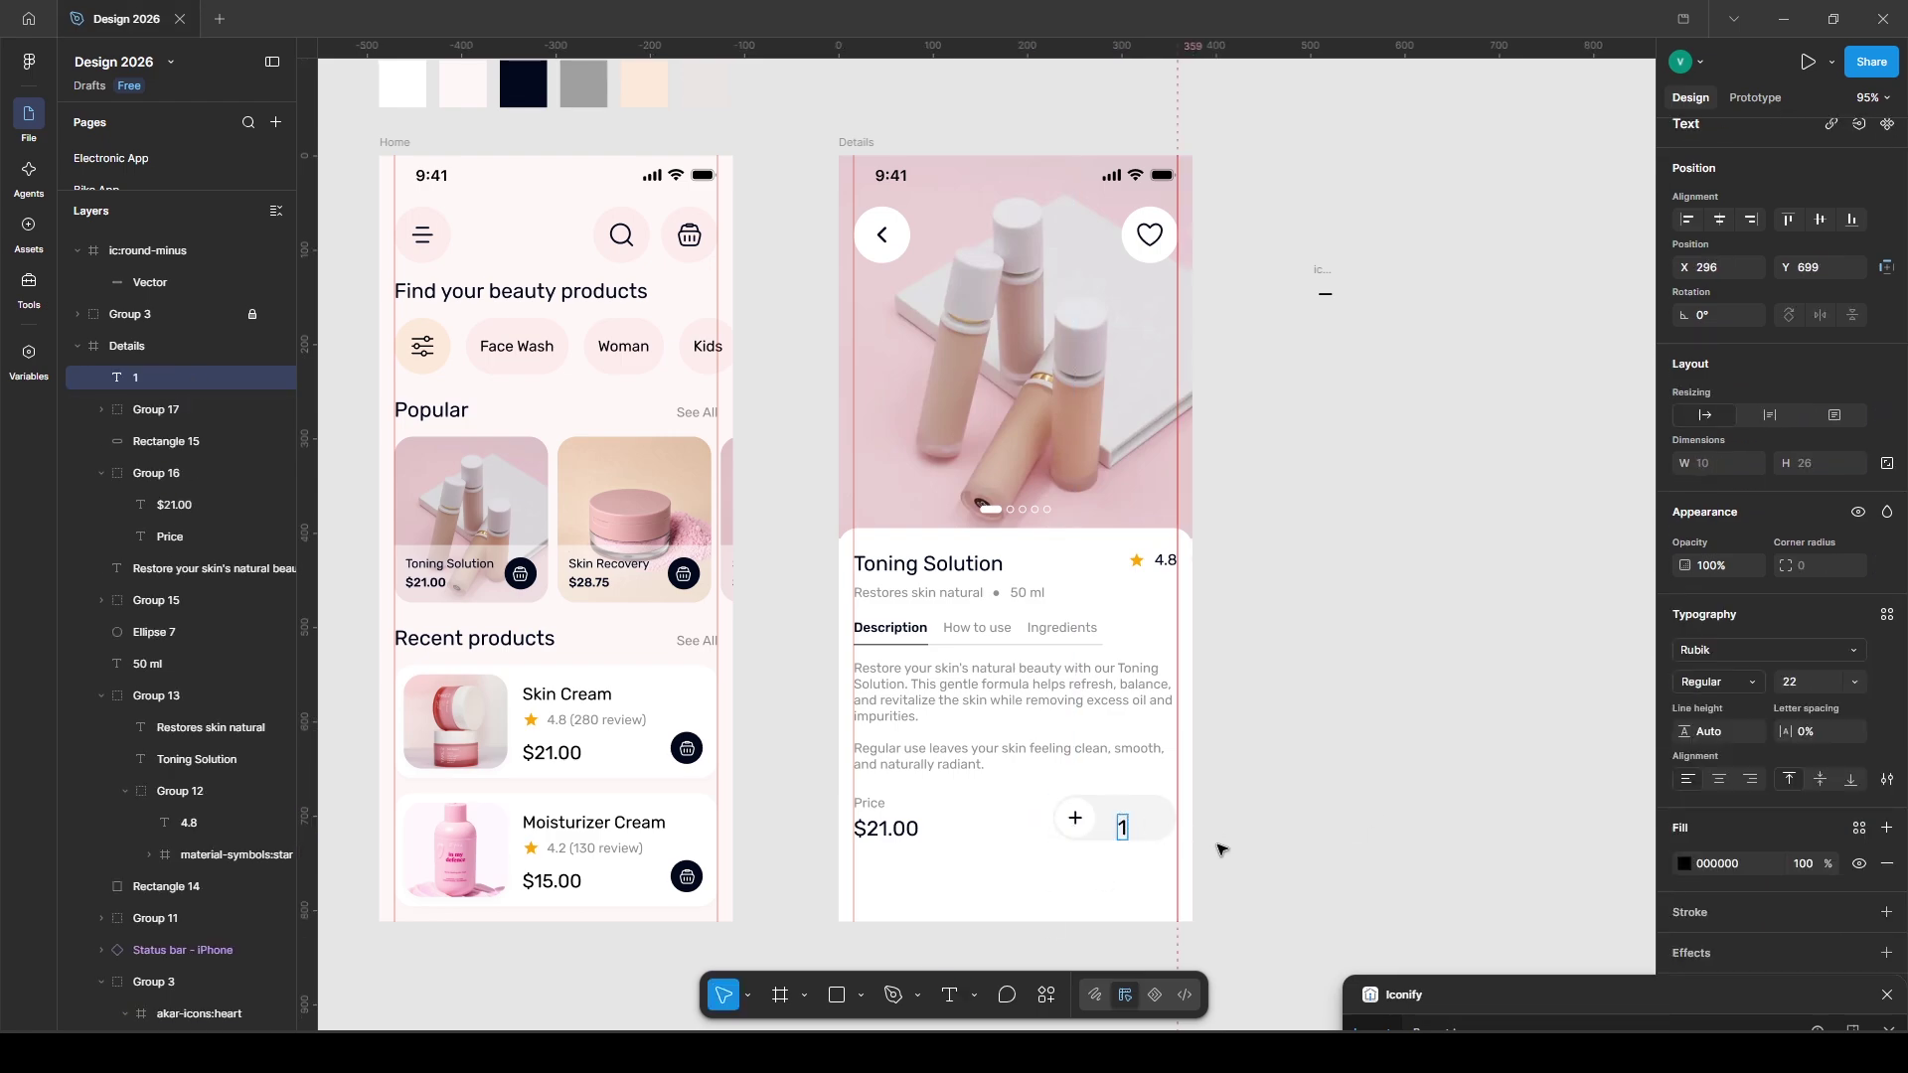
{"action": "left_click_drag", "start_coordinate": [1122, 823], "coordinate": [1117, 821]}
{"action": "left_click", "coordinate": [1157, 827], "text": "shift"}
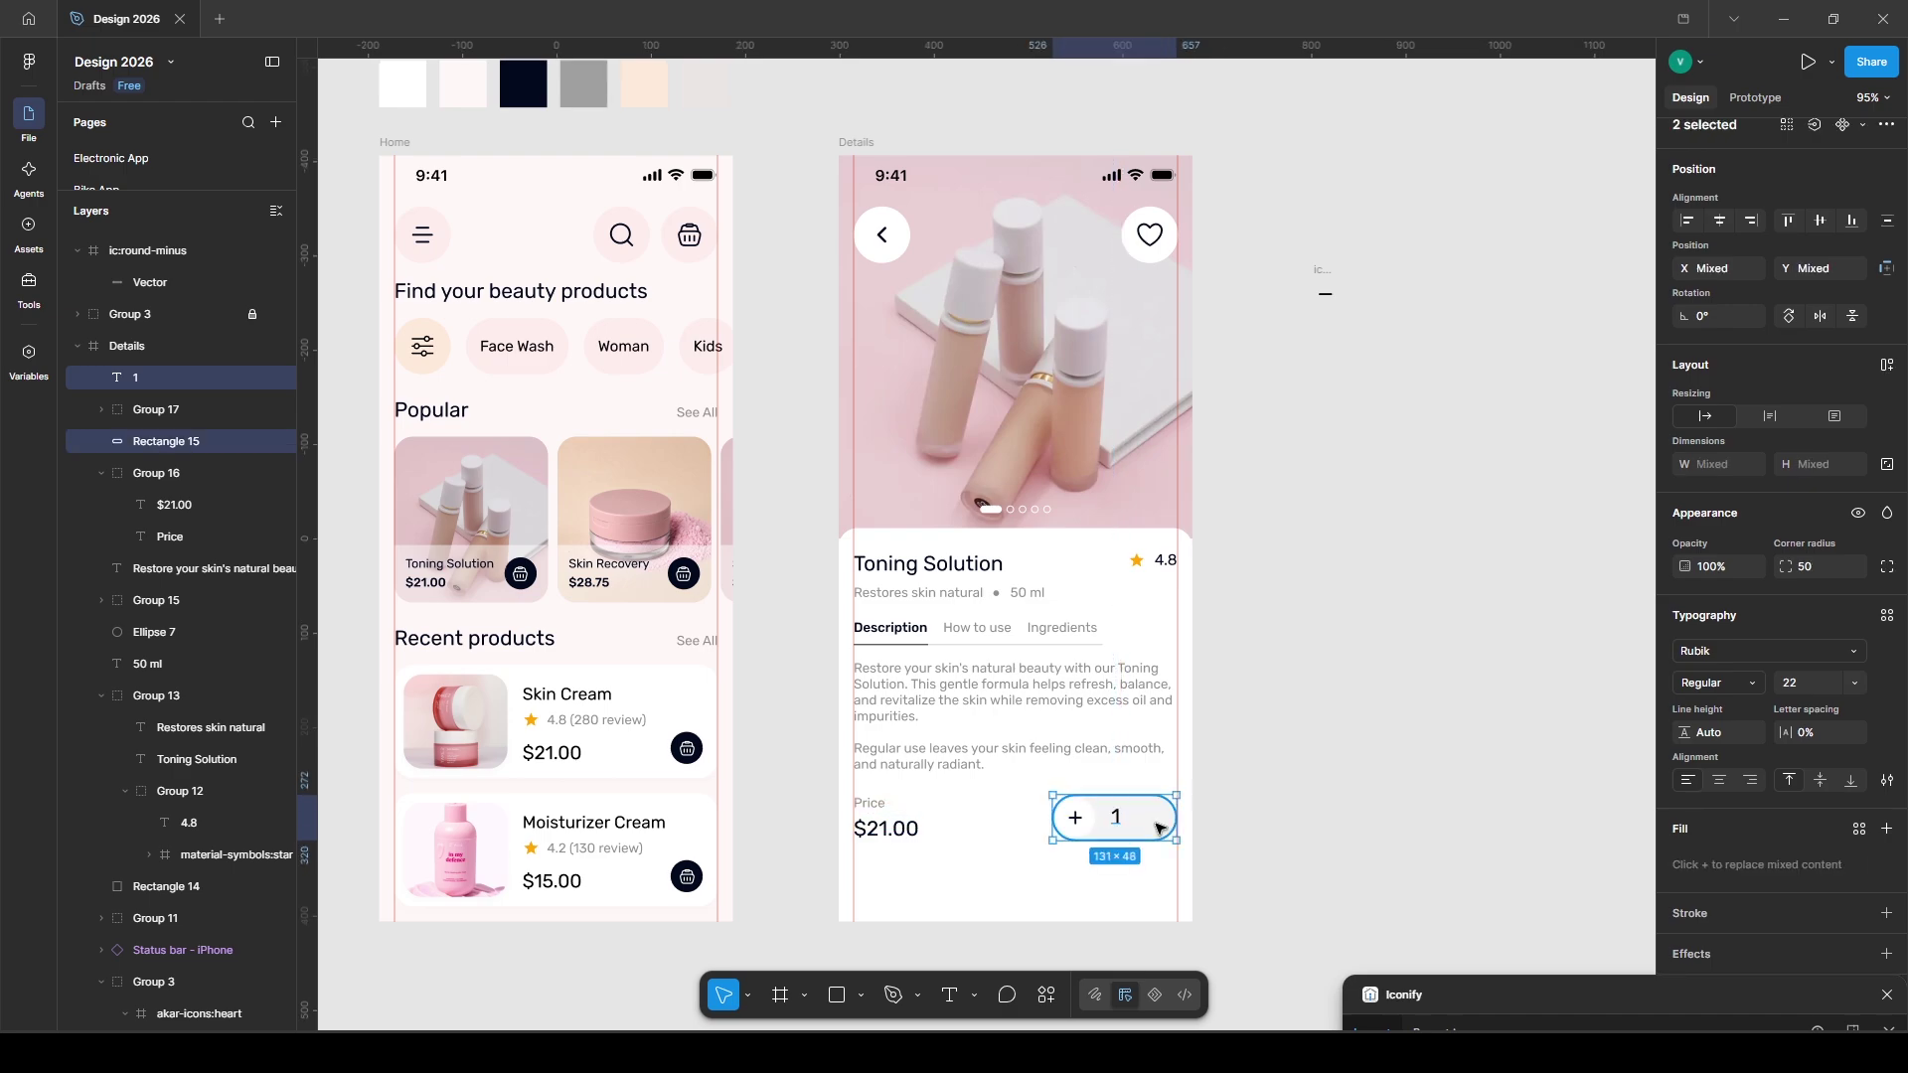
- Duplicate the plus button to the pill's right end and swap its plus for the minus icon
{"action": "left_click", "coordinate": [1073, 818]}
{"action": "key", "text": "ctrl+d"}
{"action": "key", "text": "shift+Right"}
{"action": "key", "text": "shift+Right"}
{"action": "key", "text": "shift+Right"}
{"action": "key", "text": "shift+Right"}
{"action": "key", "text": "shift+Right"}
{"action": "key", "text": "shift+Right"}
{"action": "key", "text": "shift+Right"}
{"action": "key", "text": "shift+Right"}
{"action": "key", "text": "Right"}
{"action": "key", "text": "Right"}
{"action": "key", "text": "Right"}
{"action": "key", "text": "alt"}
{"action": "left_click", "coordinate": [1321, 781]}
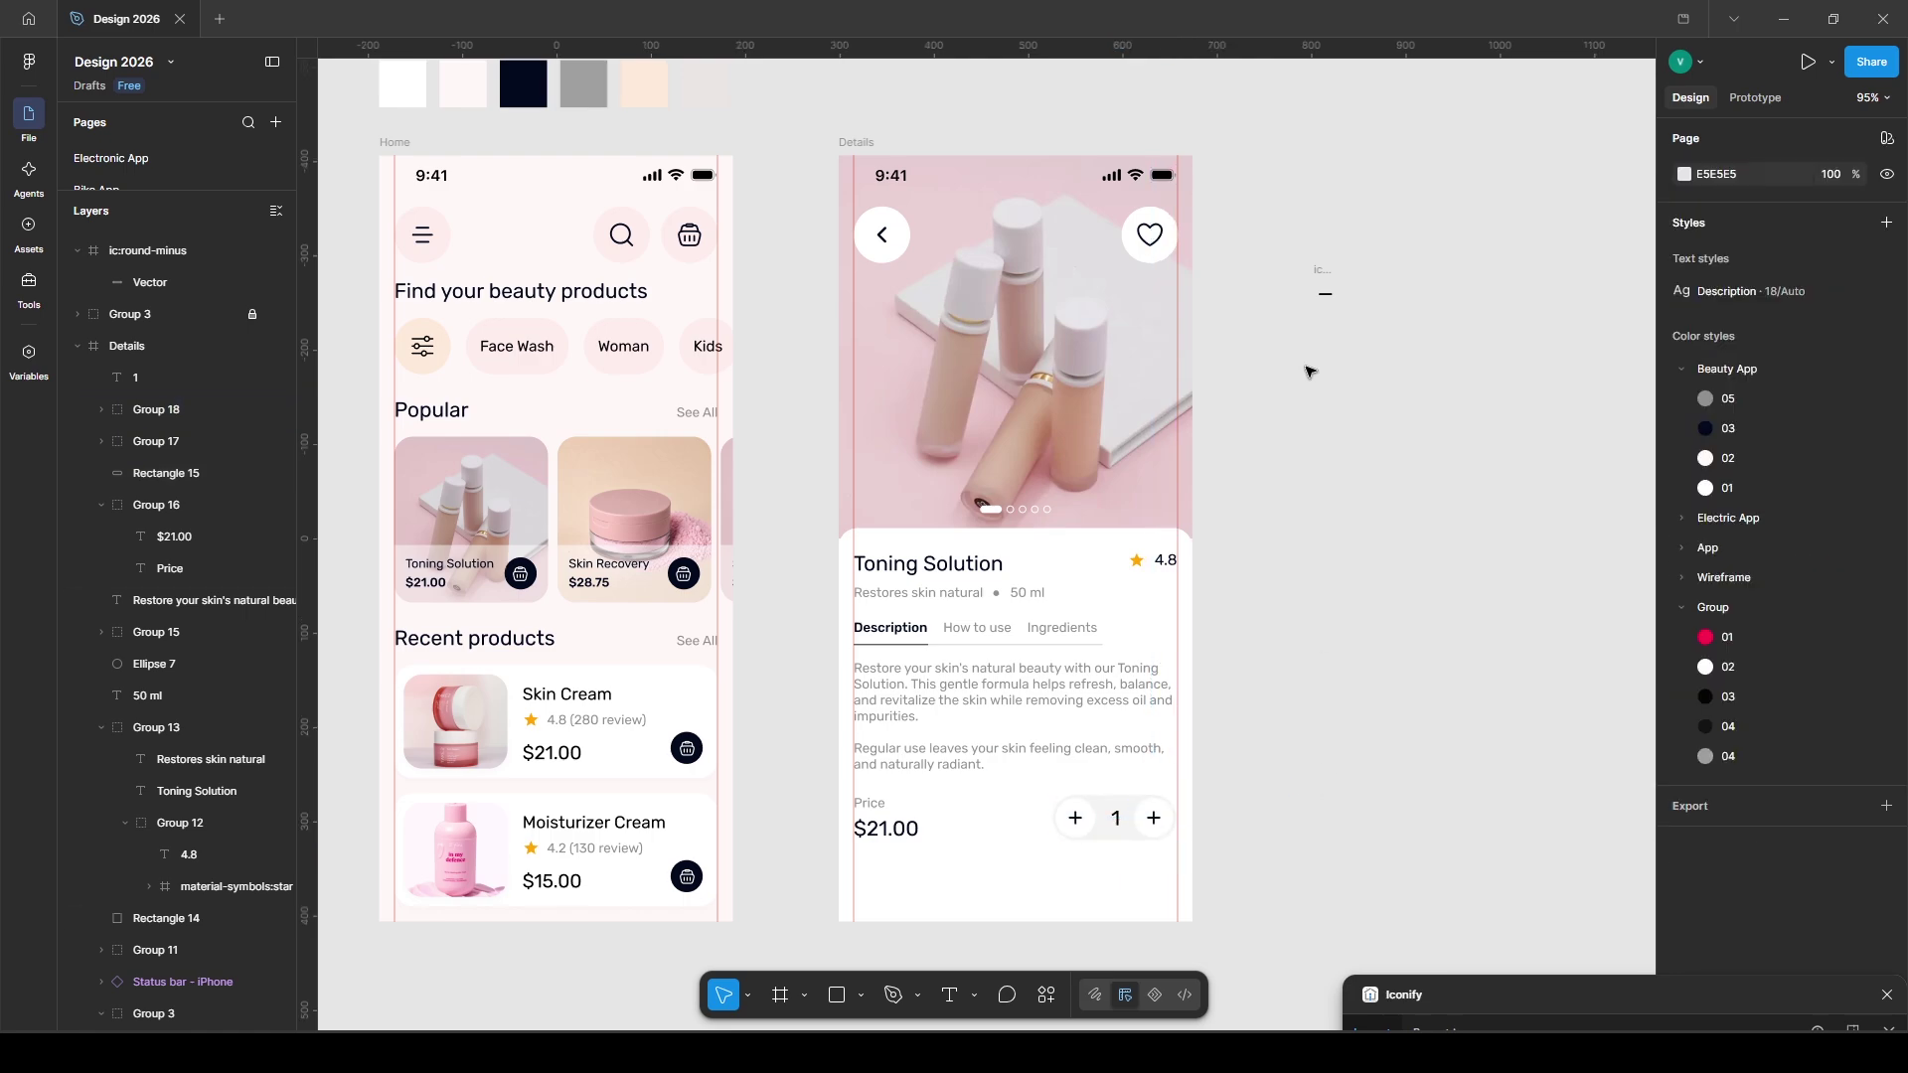
{"action": "left_click", "coordinate": [1327, 290]}
{"action": "key", "text": "Delete"}
{"action": "double_click", "coordinate": [1156, 821]}
{"action": "key", "text": "Delete"}
{"action": "left_click", "coordinate": [1169, 833]}
{"action": "key", "text": "ctrl+v"}
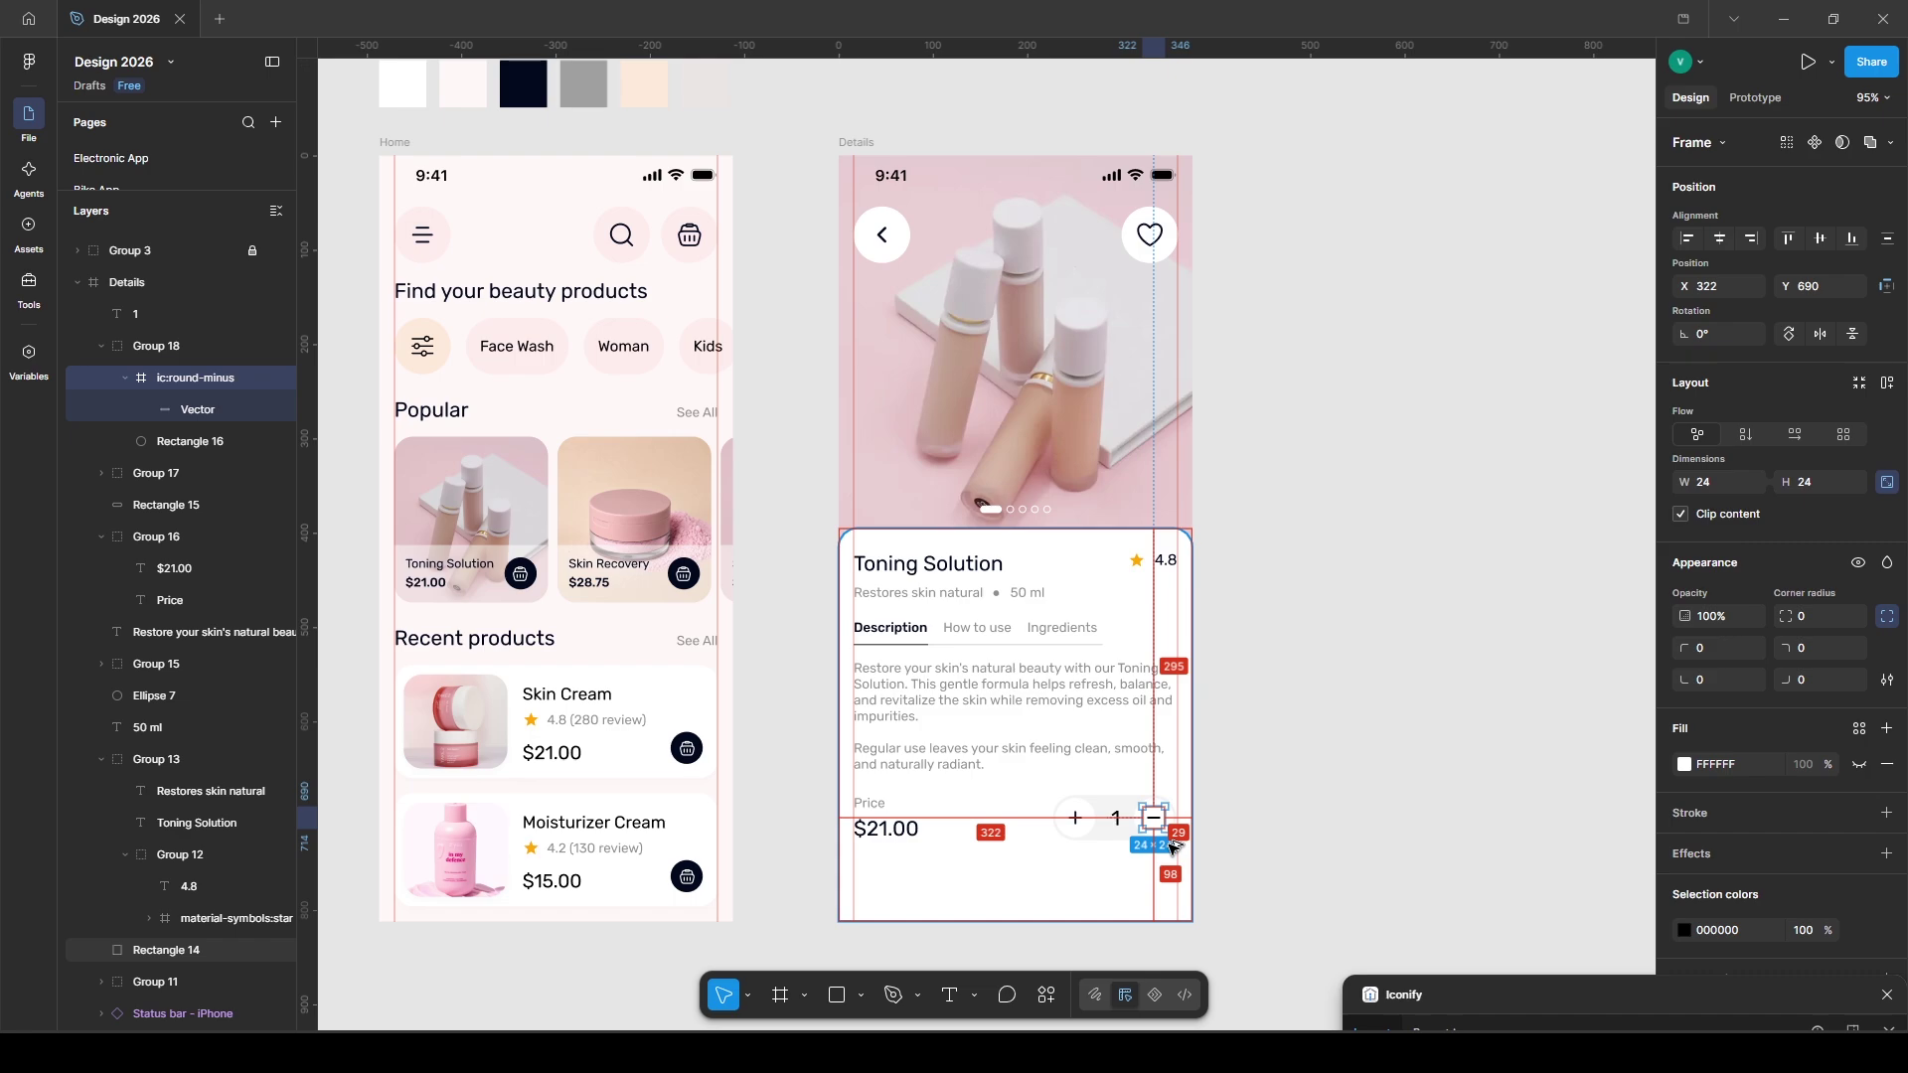
{"action": "left_click", "coordinate": [1338, 844]}
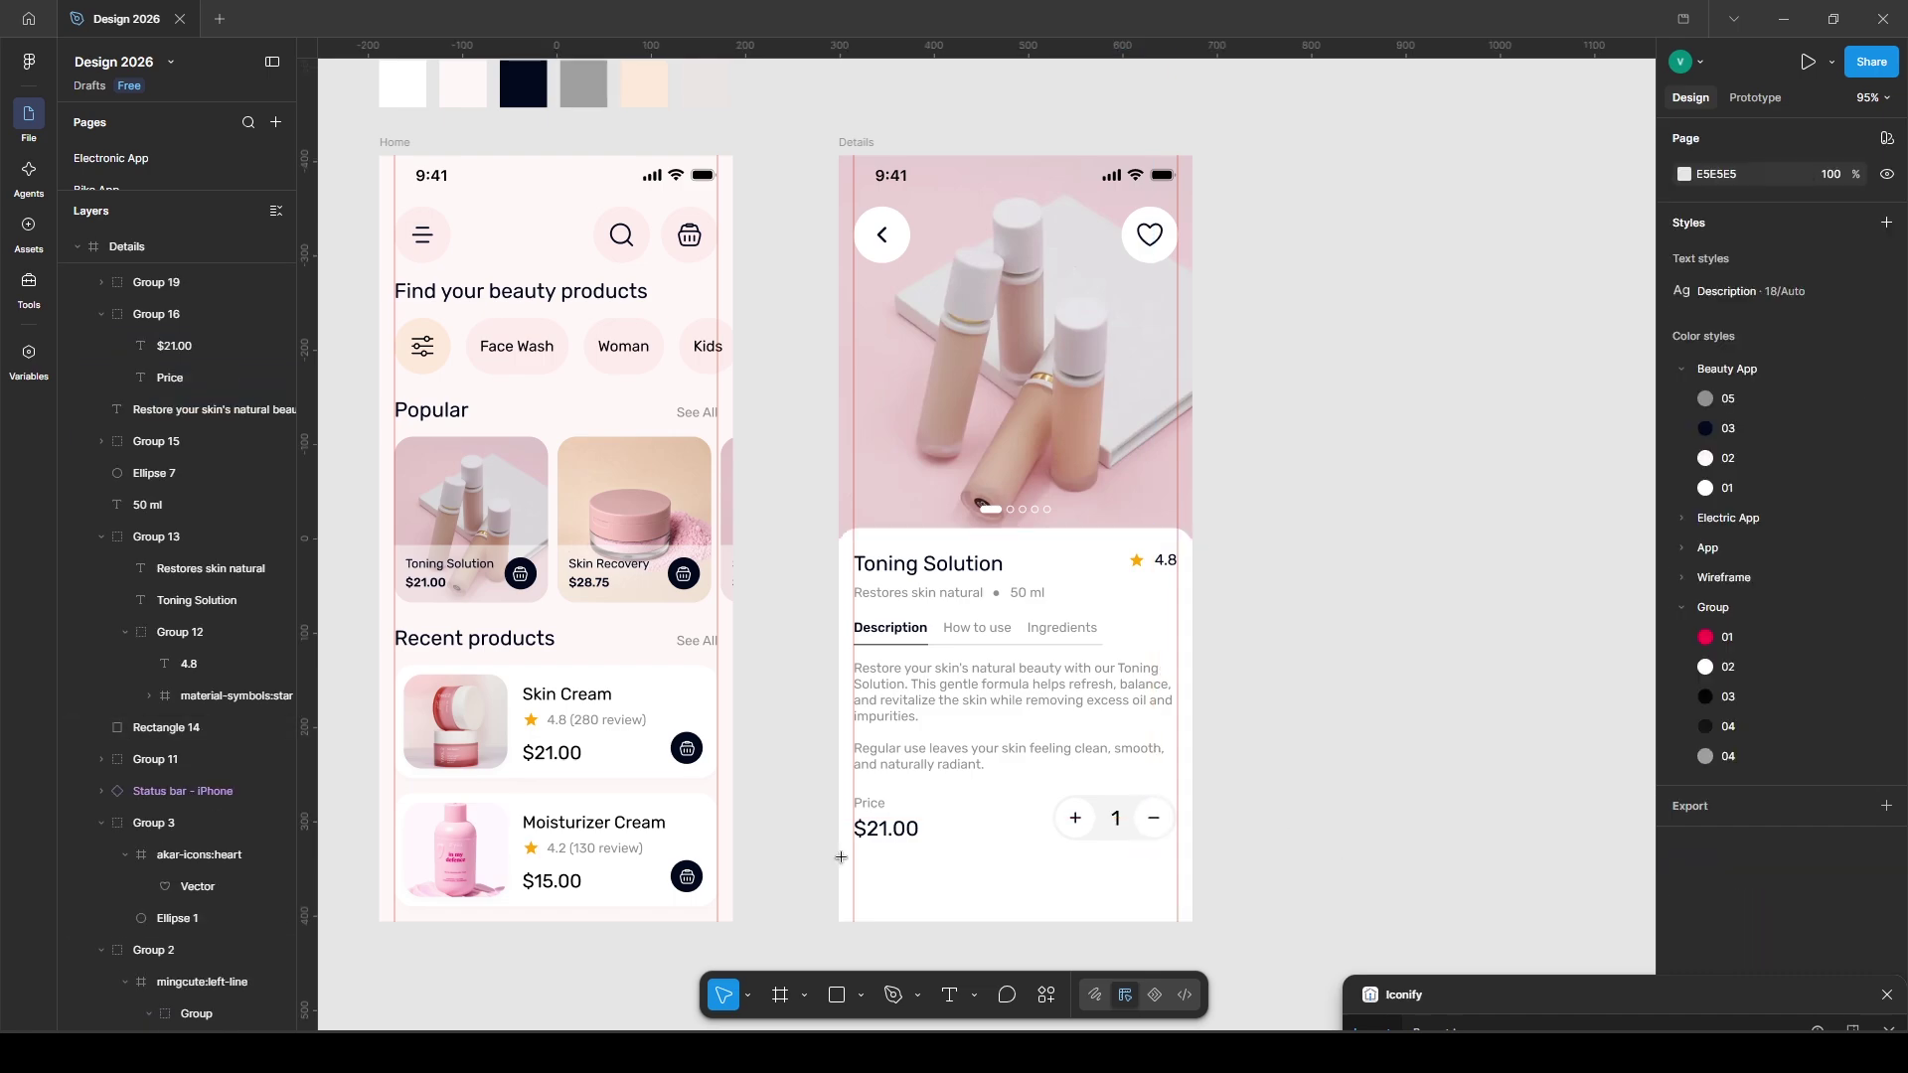
- Draw a wide button at the screen bottom with corner radius 50 and dark navy fill
{"action": "left_click_drag", "start_coordinate": [855, 858], "coordinate": [1178, 907]}
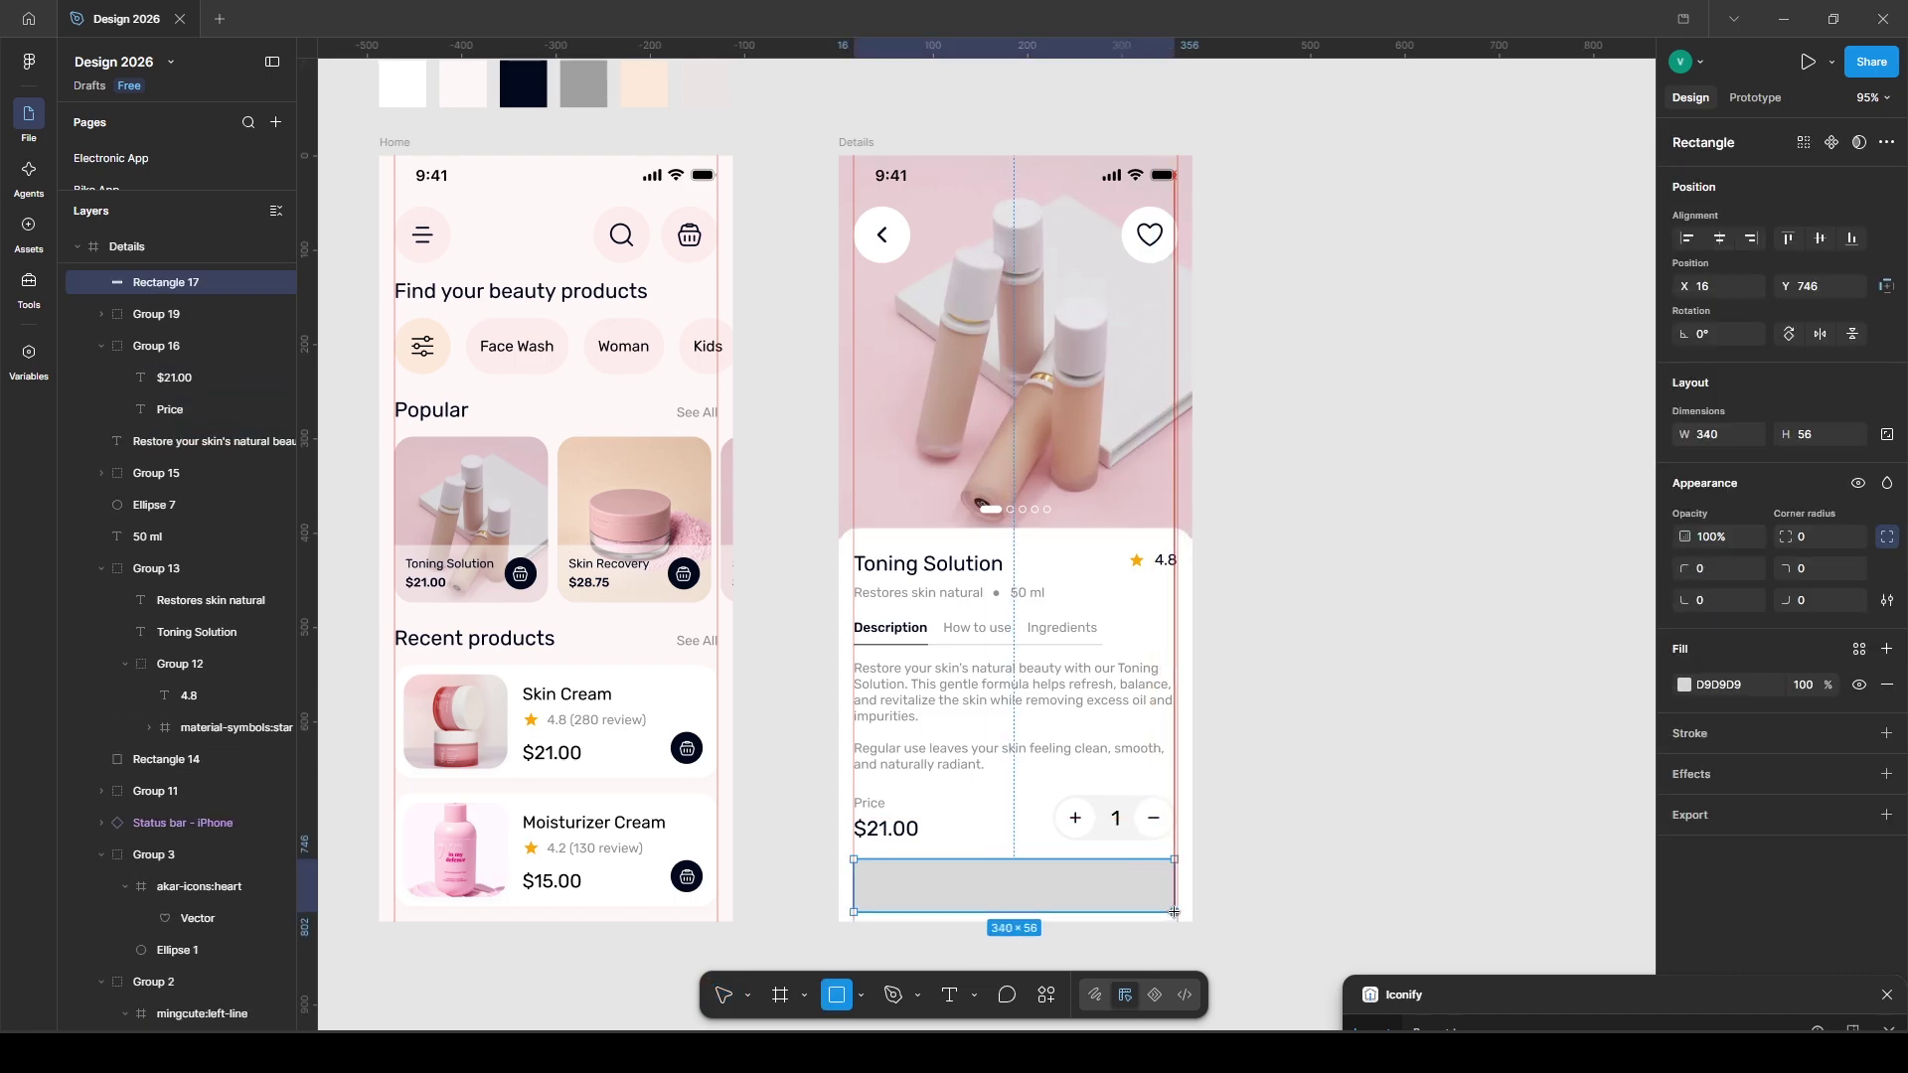
{"action": "type", "text": "50"}
{"action": "key", "text": "Return"}
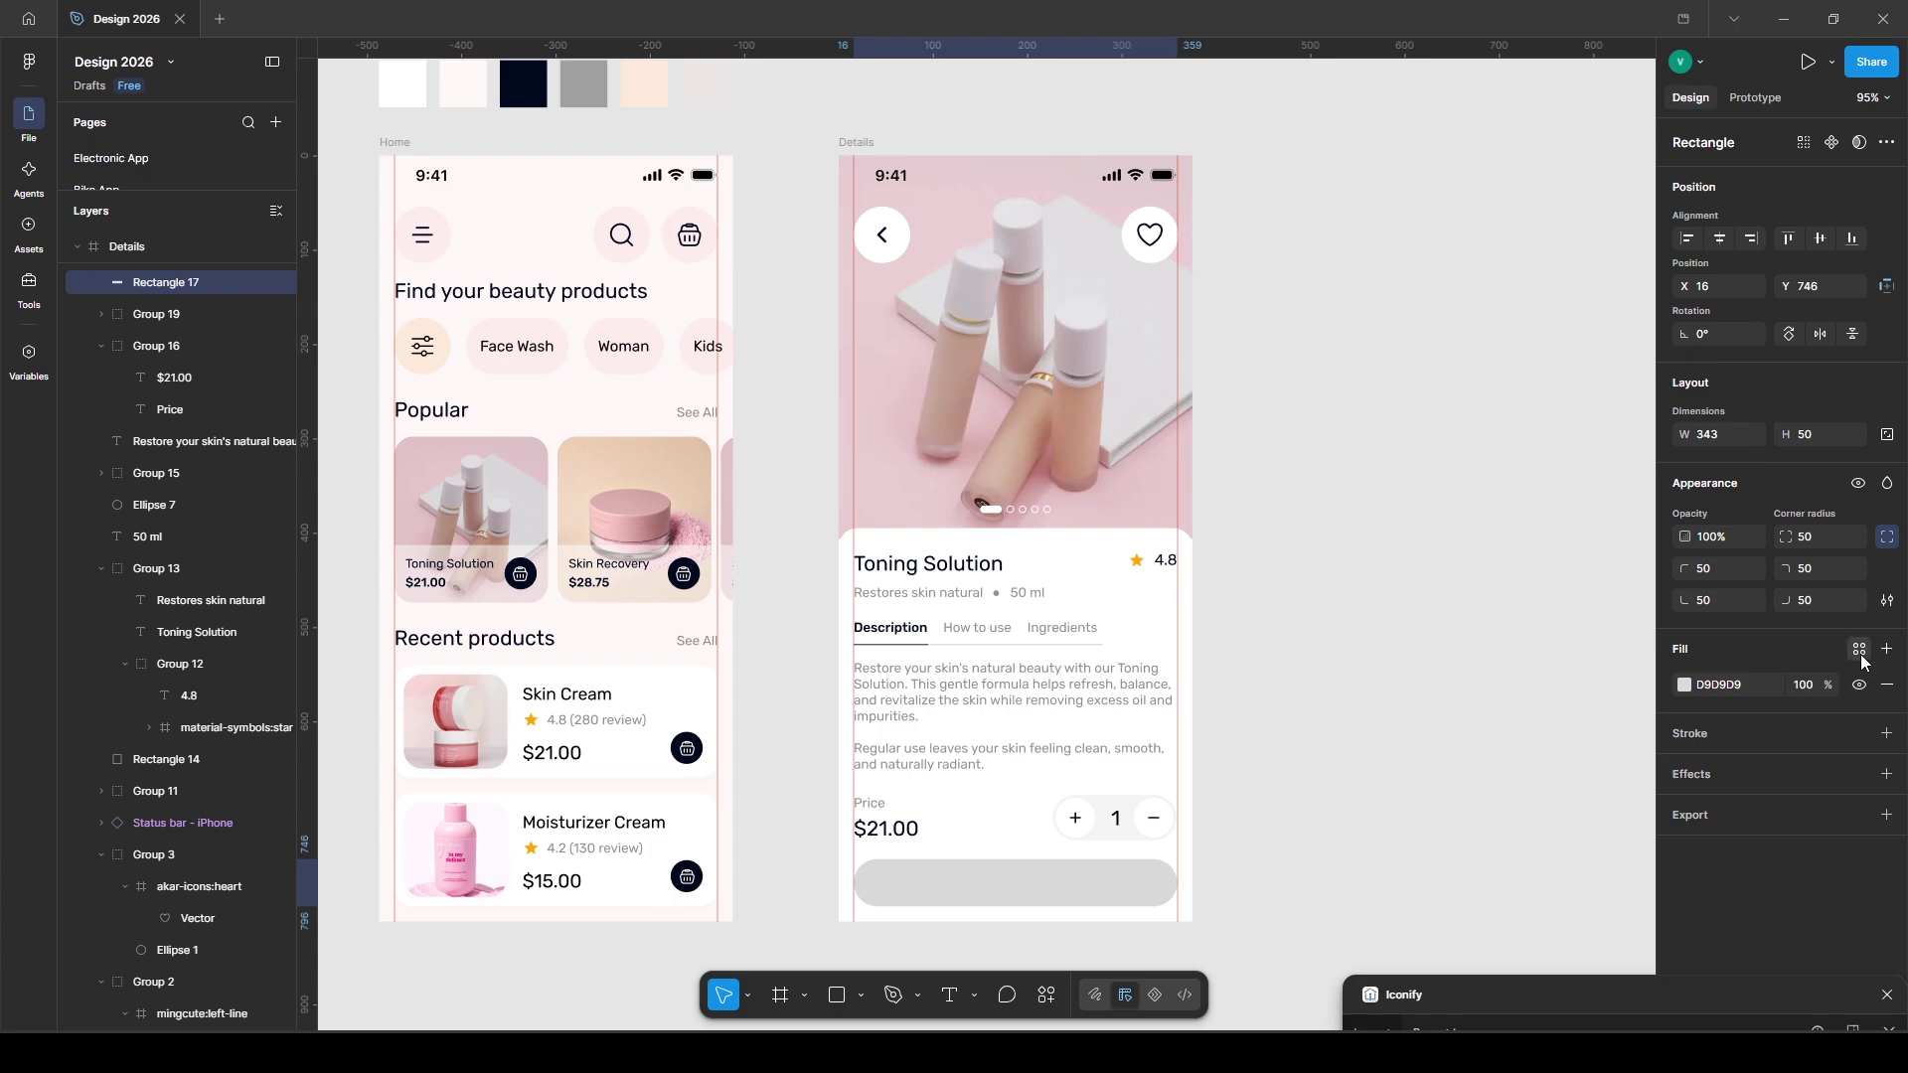
{"action": "left_click", "coordinate": [1862, 656]}
{"action": "left_click", "coordinate": [1441, 865]}
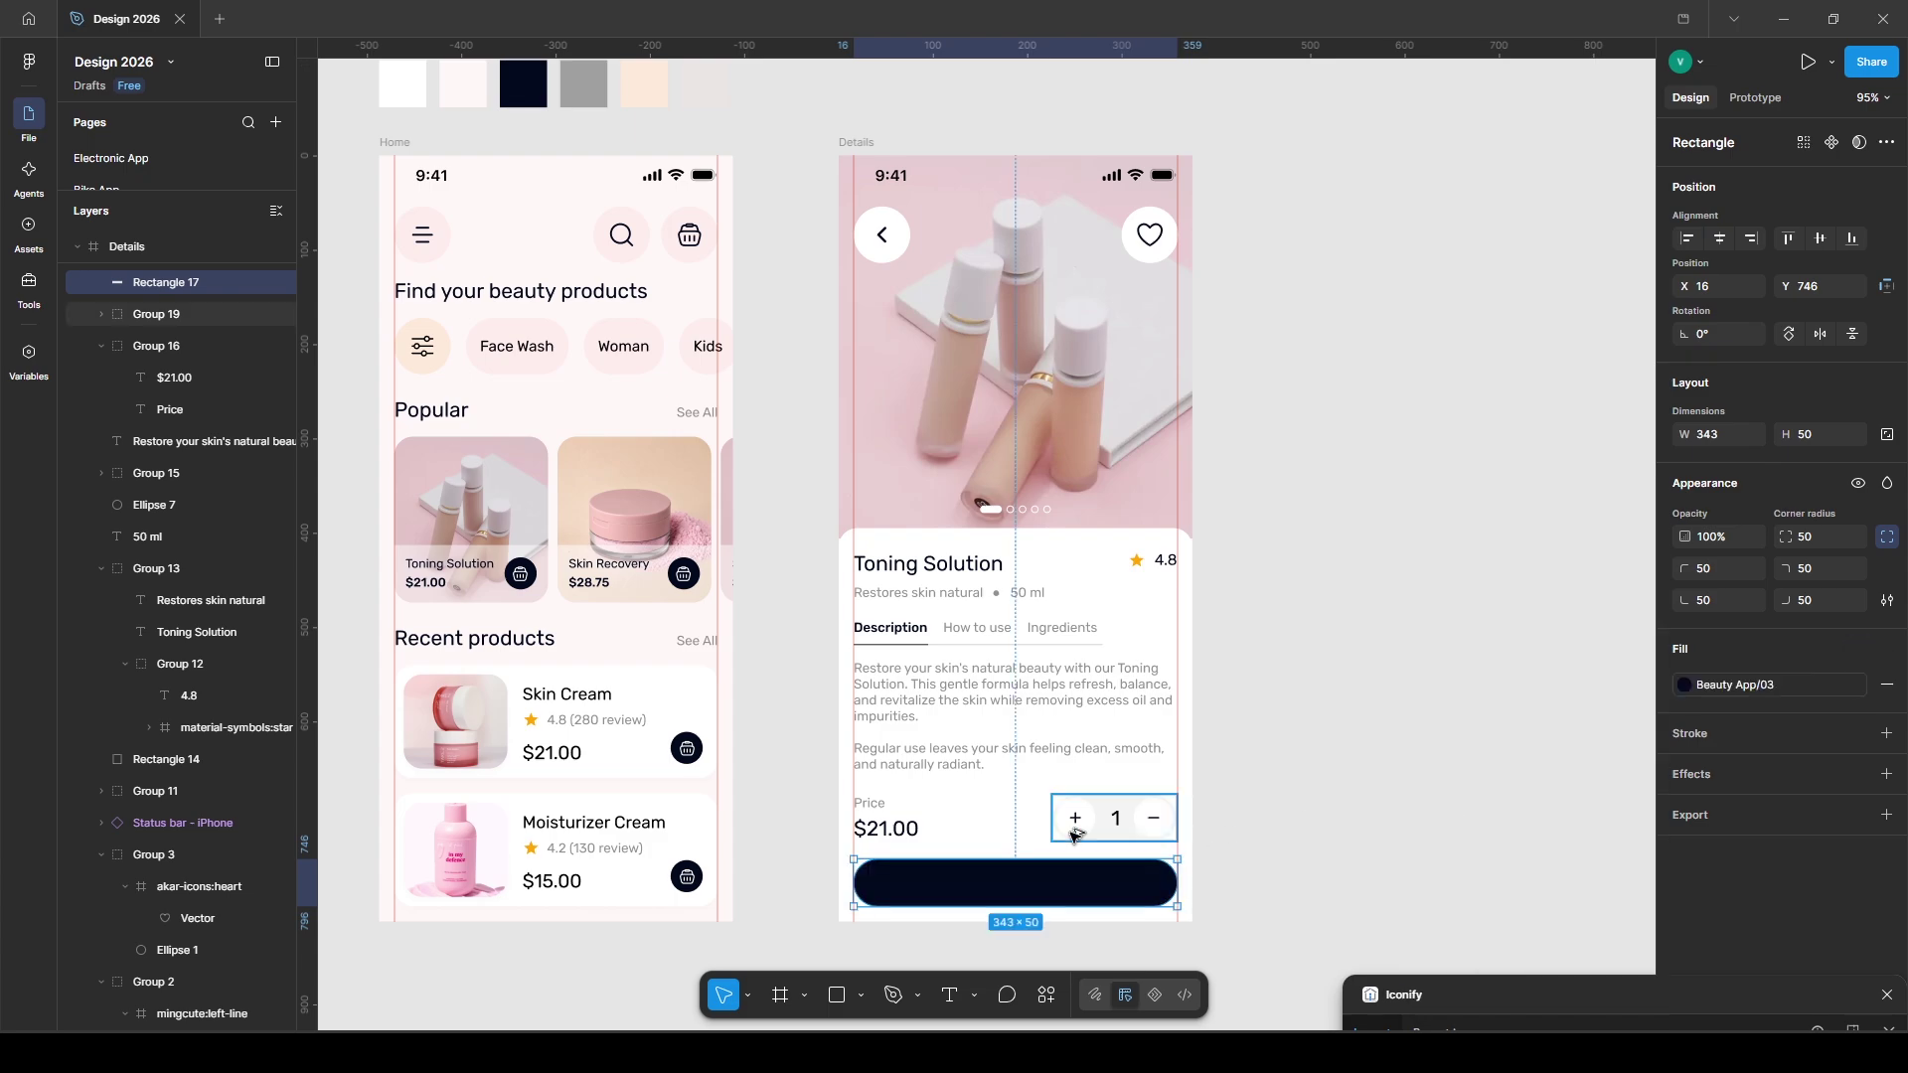
{"action": "left_click", "coordinate": [1375, 898]}
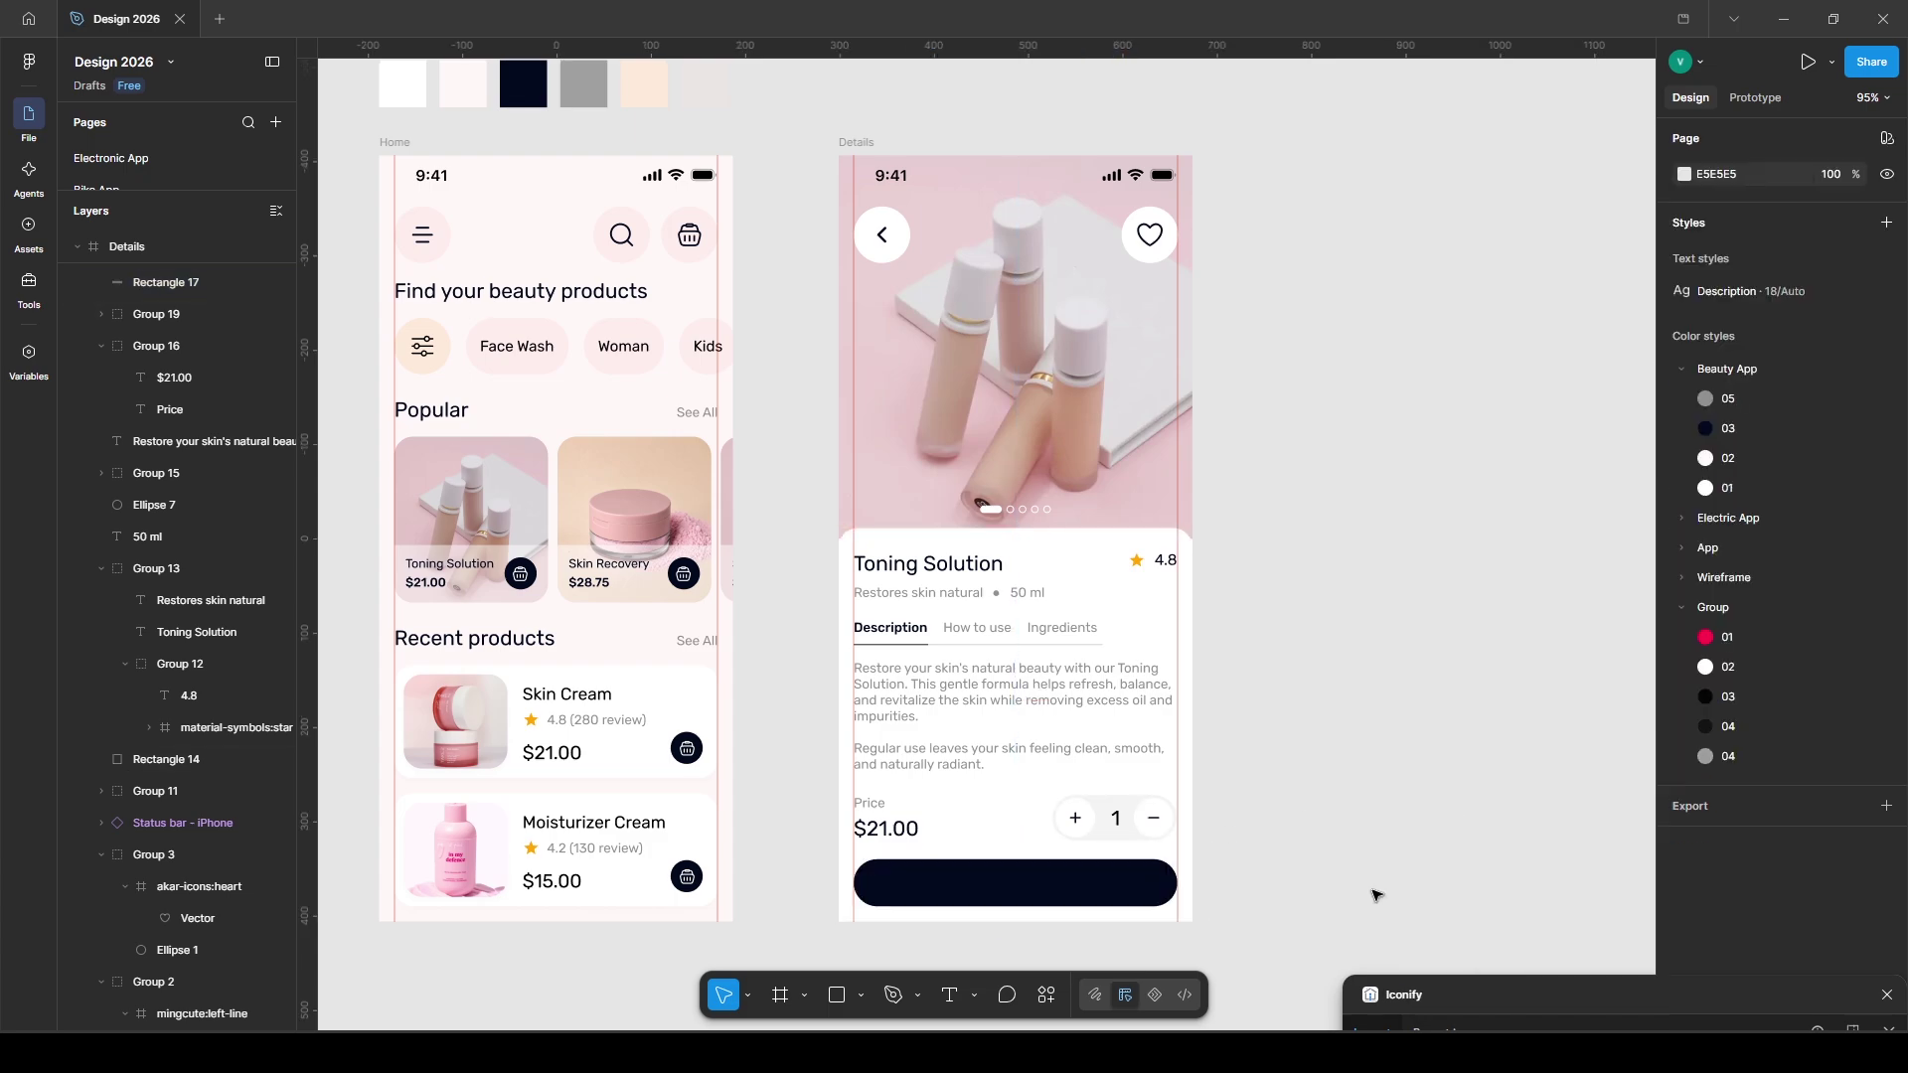
- Add an 'Add to cart' label on the dark button and centre it
{"action": "left_click", "coordinate": [979, 884]}
{"action": "type", "text": "Add to car"}
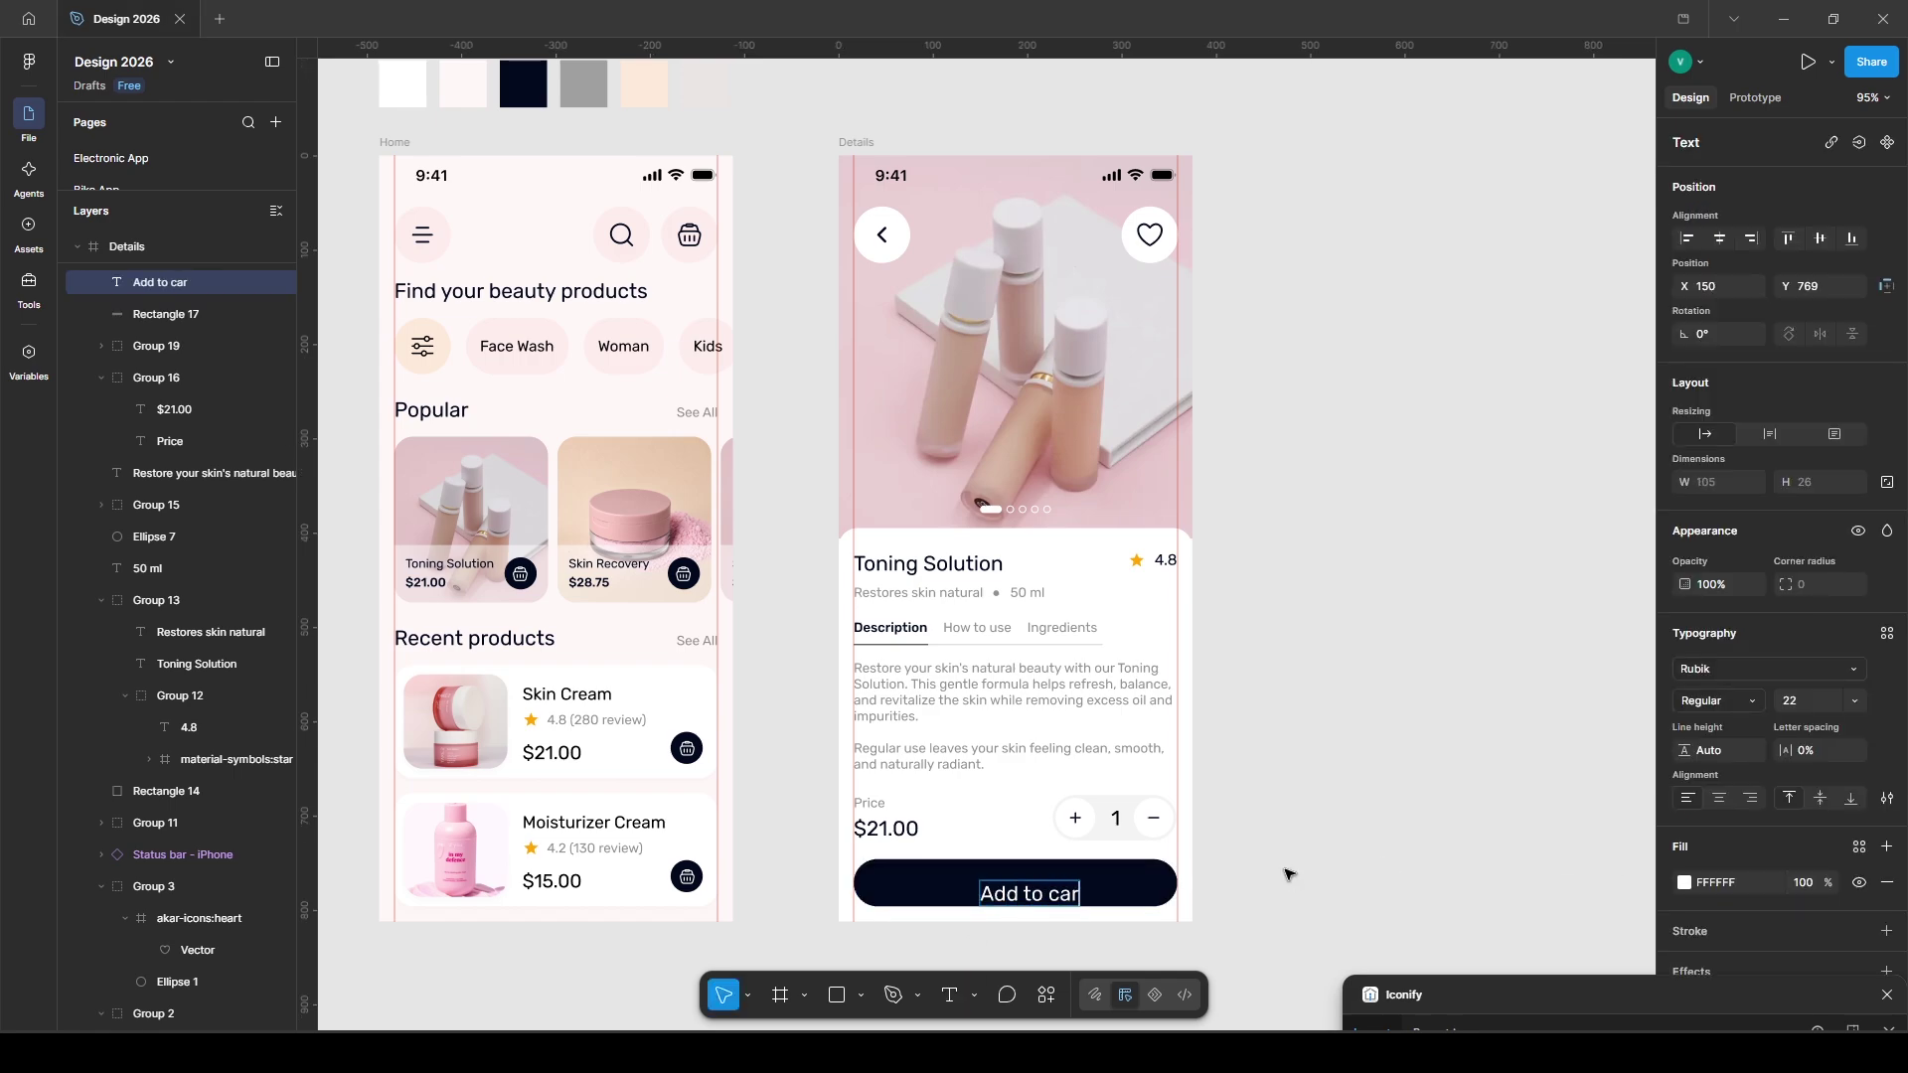
{"action": "key", "text": "Escape"}
{"action": "left_click_drag", "start_coordinate": [1078, 900], "coordinate": [1070, 890]}
{"action": "left_click", "coordinate": [1113, 887], "text": "shift"}
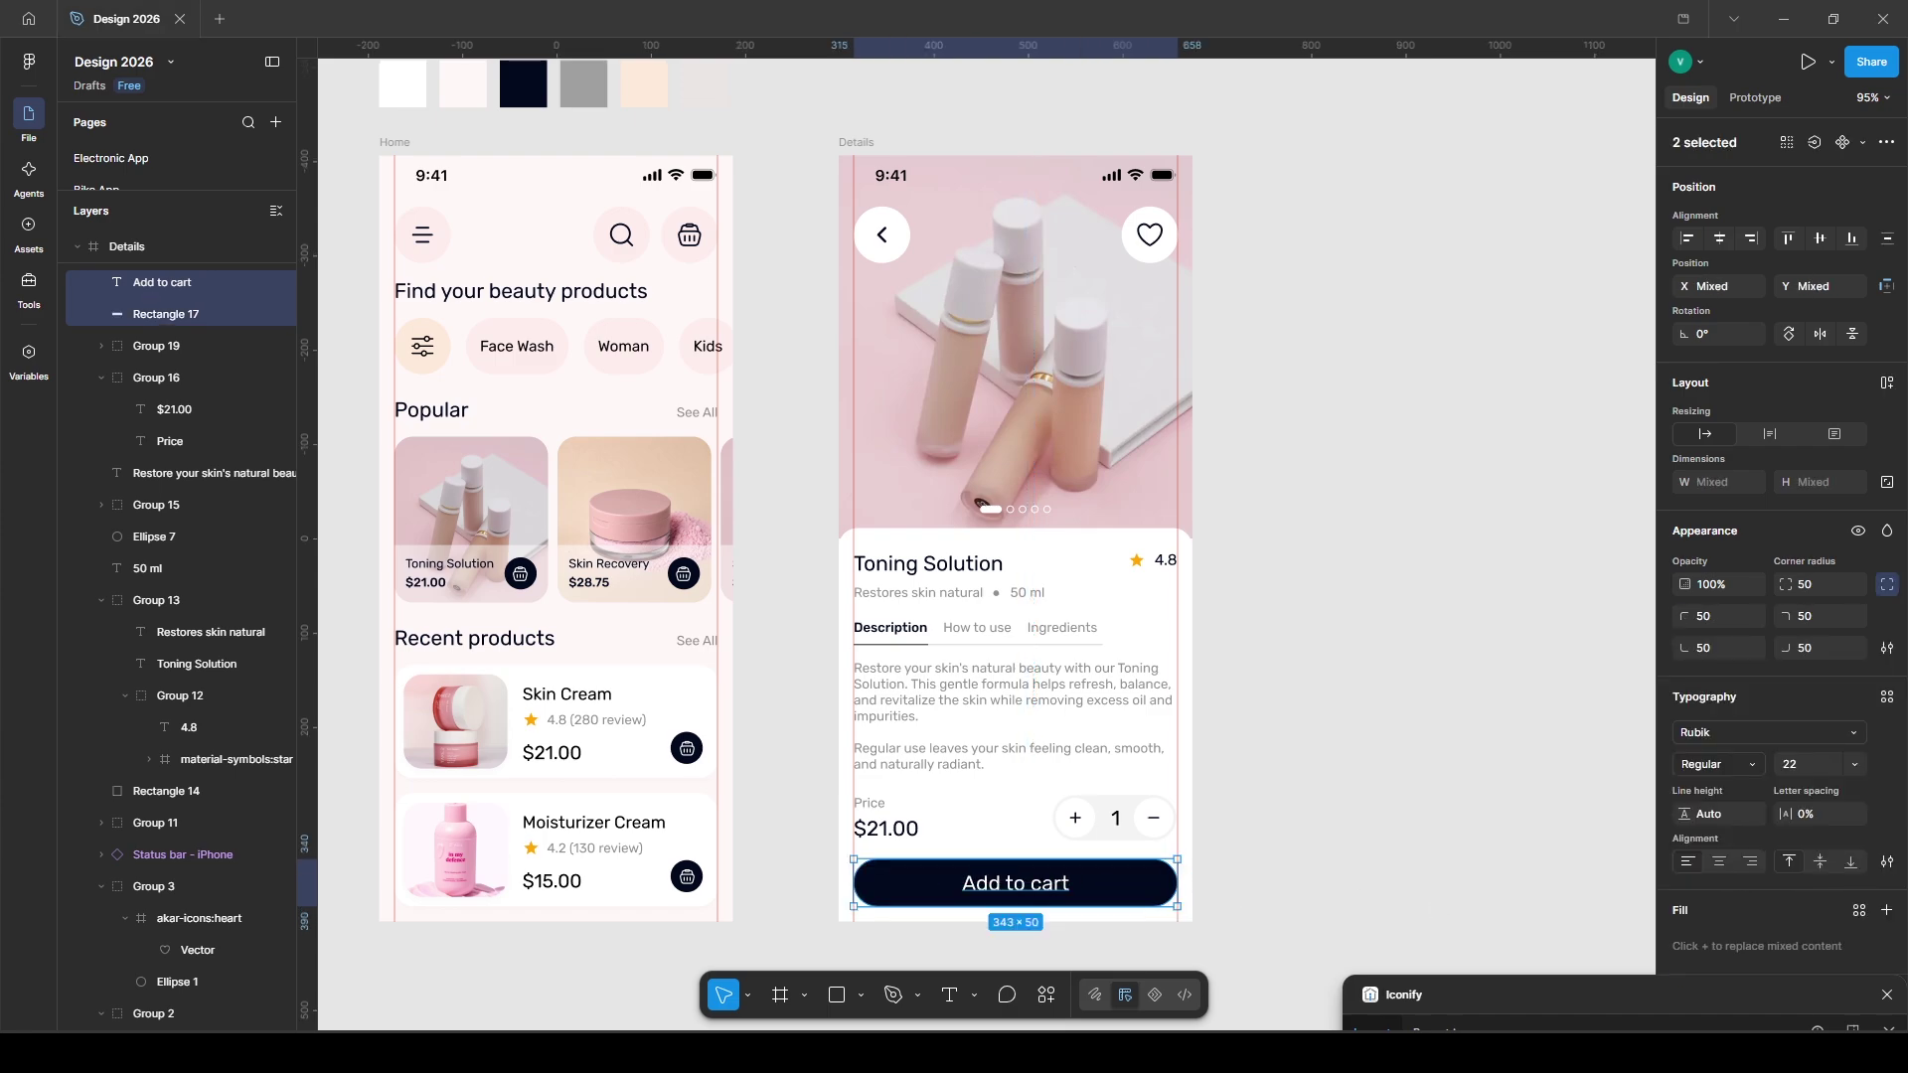
{"action": "left_click", "coordinate": [1433, 906]}
- Set the Add to cart label's font size to 18 and re-centre it on the button
{"action": "left_click", "coordinate": [1015, 884]}
{"action": "type", "text": "19"}
{"action": "key", "text": "Return"}
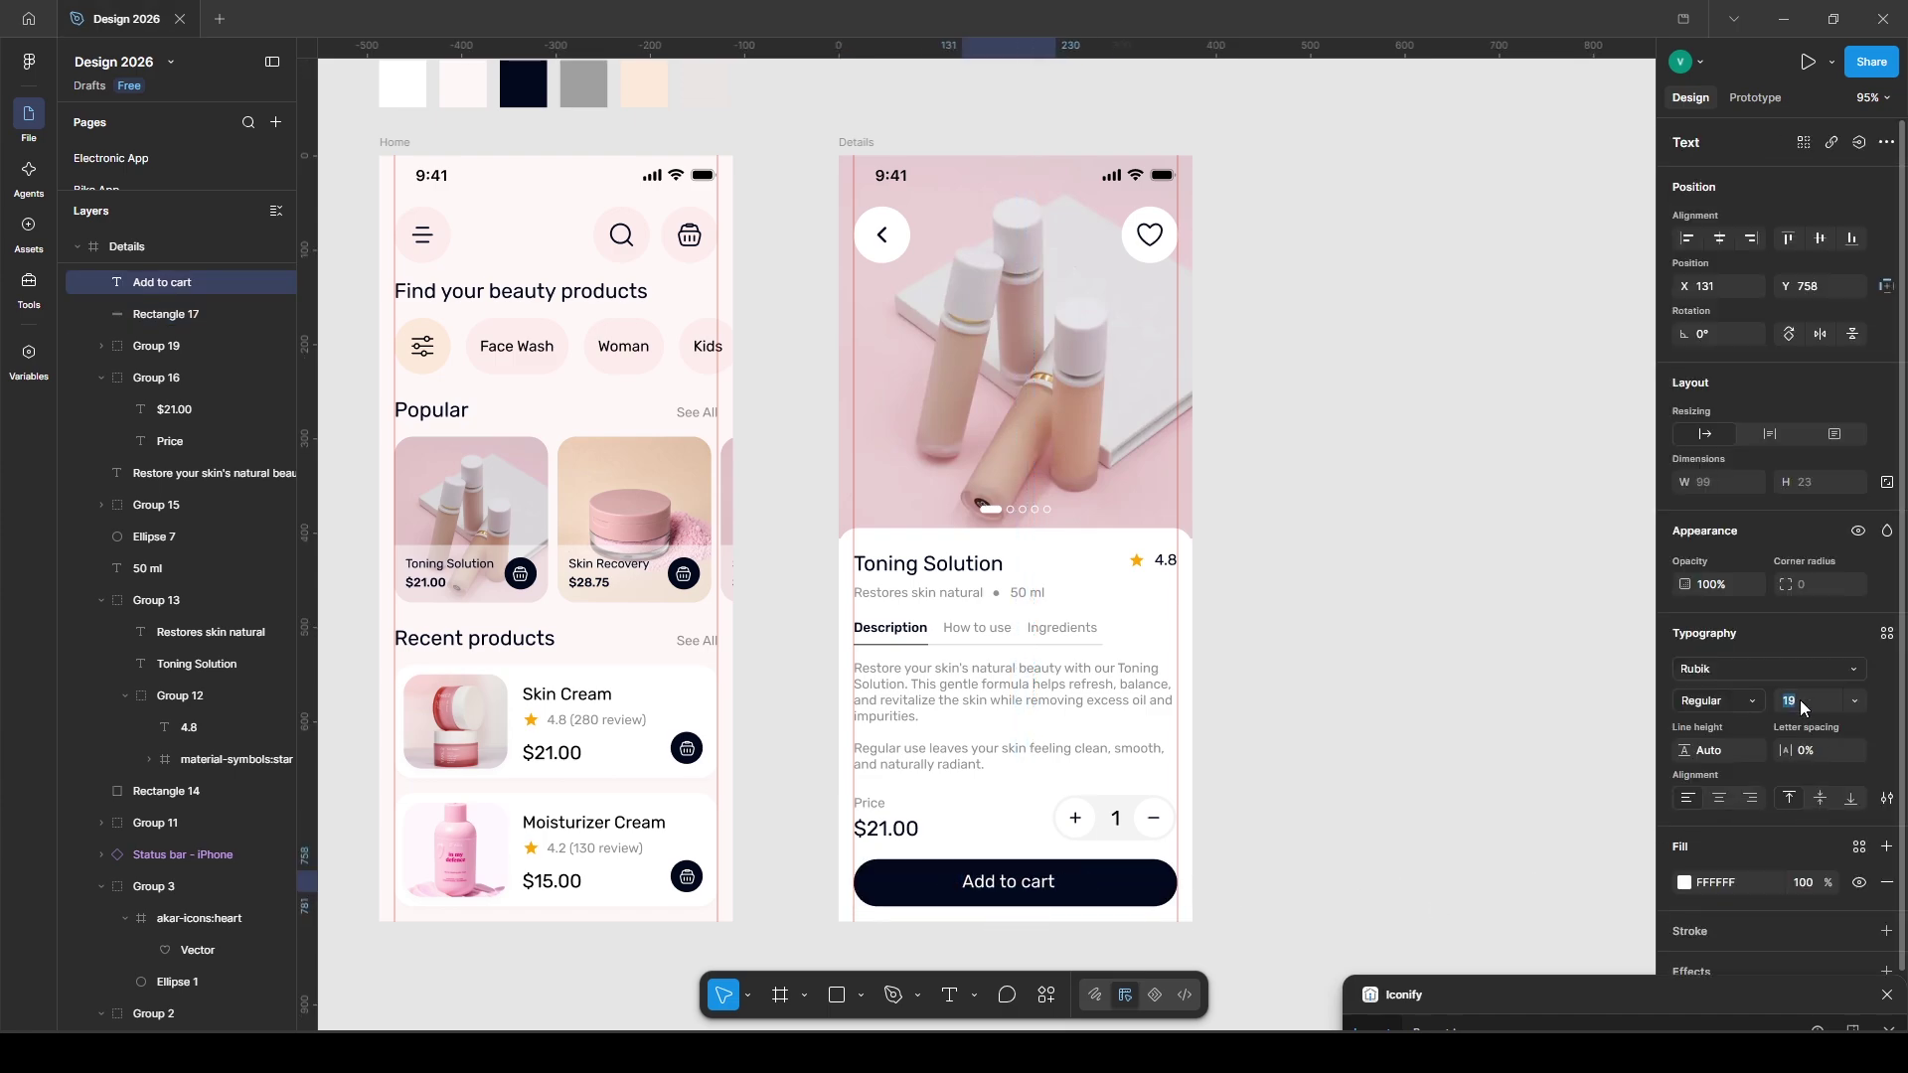
{"action": "type", "text": "18"}
{"action": "key", "text": "Return"}
{"action": "left_click_drag", "start_coordinate": [1006, 881], "coordinate": [1014, 884]}
{"action": "left_click", "coordinate": [1133, 887], "text": "shift"}
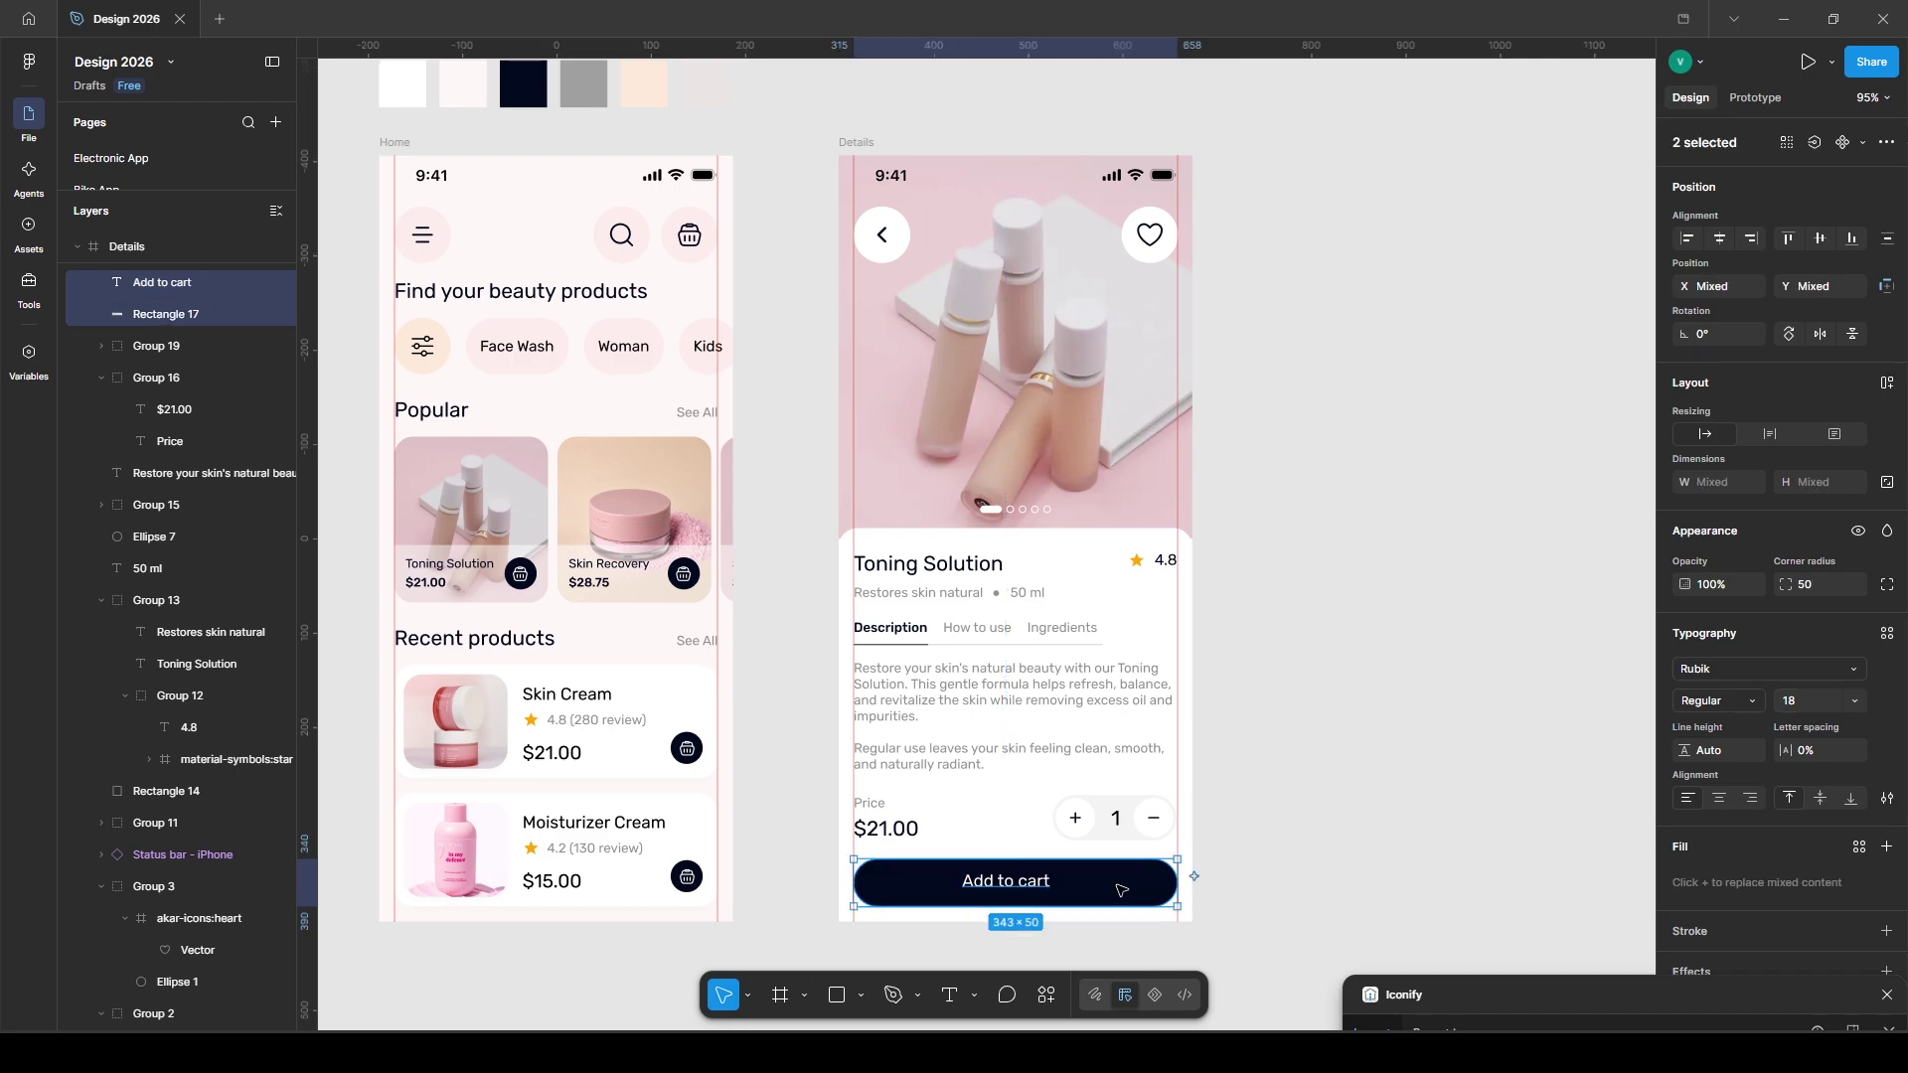
{"action": "left_click", "coordinate": [1374, 895]}
- Duplicate the Details screen to its right and select the copy's product content
{"action": "left_click", "coordinate": [1887, 995]}
{"action": "left_click", "coordinate": [857, 142]}
{"action": "left_click_drag", "start_coordinate": [936, 171], "coordinate": [730, 170]}
{"action": "key", "text": "ctrl+d"}
{"action": "left_click_drag", "start_coordinate": [1115, 119], "coordinate": [966, 123]}
{"action": "left_click_drag", "start_coordinate": [1331, 944], "coordinate": [969, 408]}
- Delete the copy's product content and add an 'Order Details' title beside the back button
{"action": "key", "text": "Delete"}
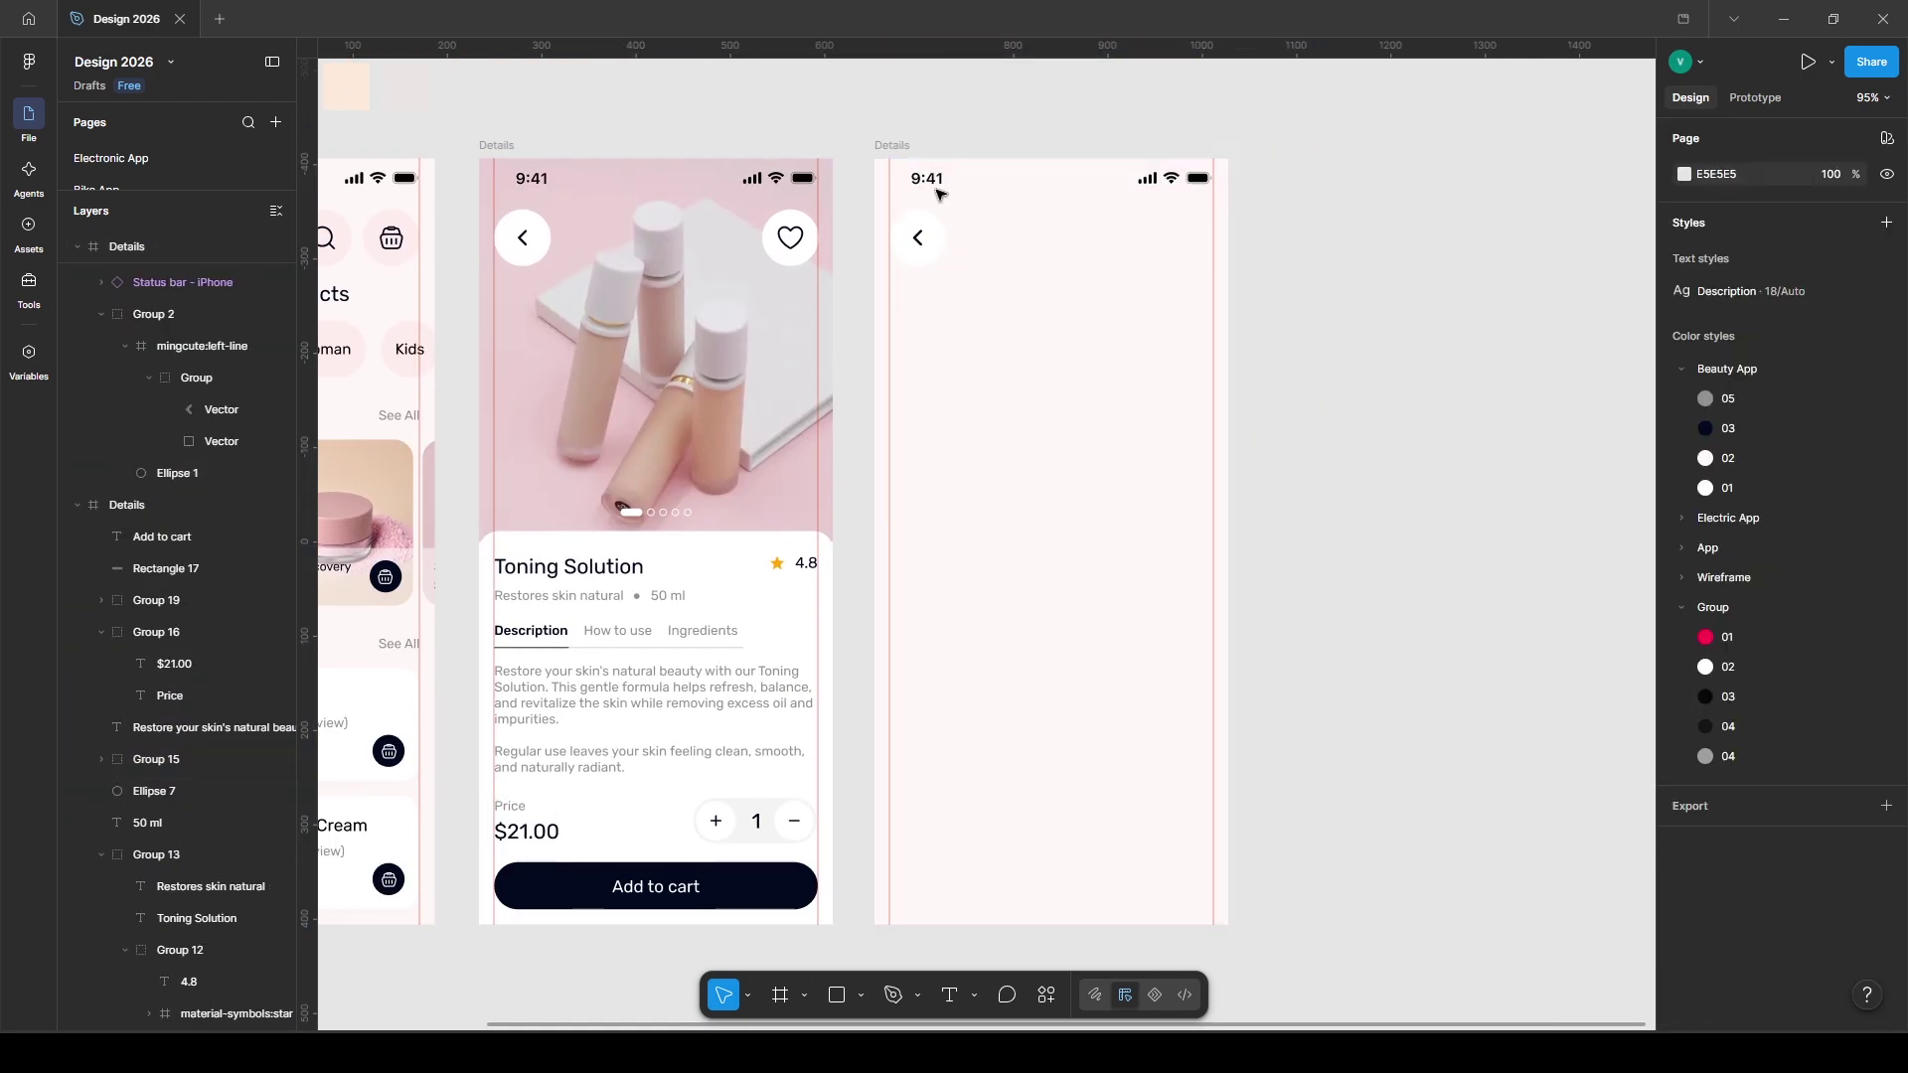
{"action": "left_click", "coordinate": [935, 243]}
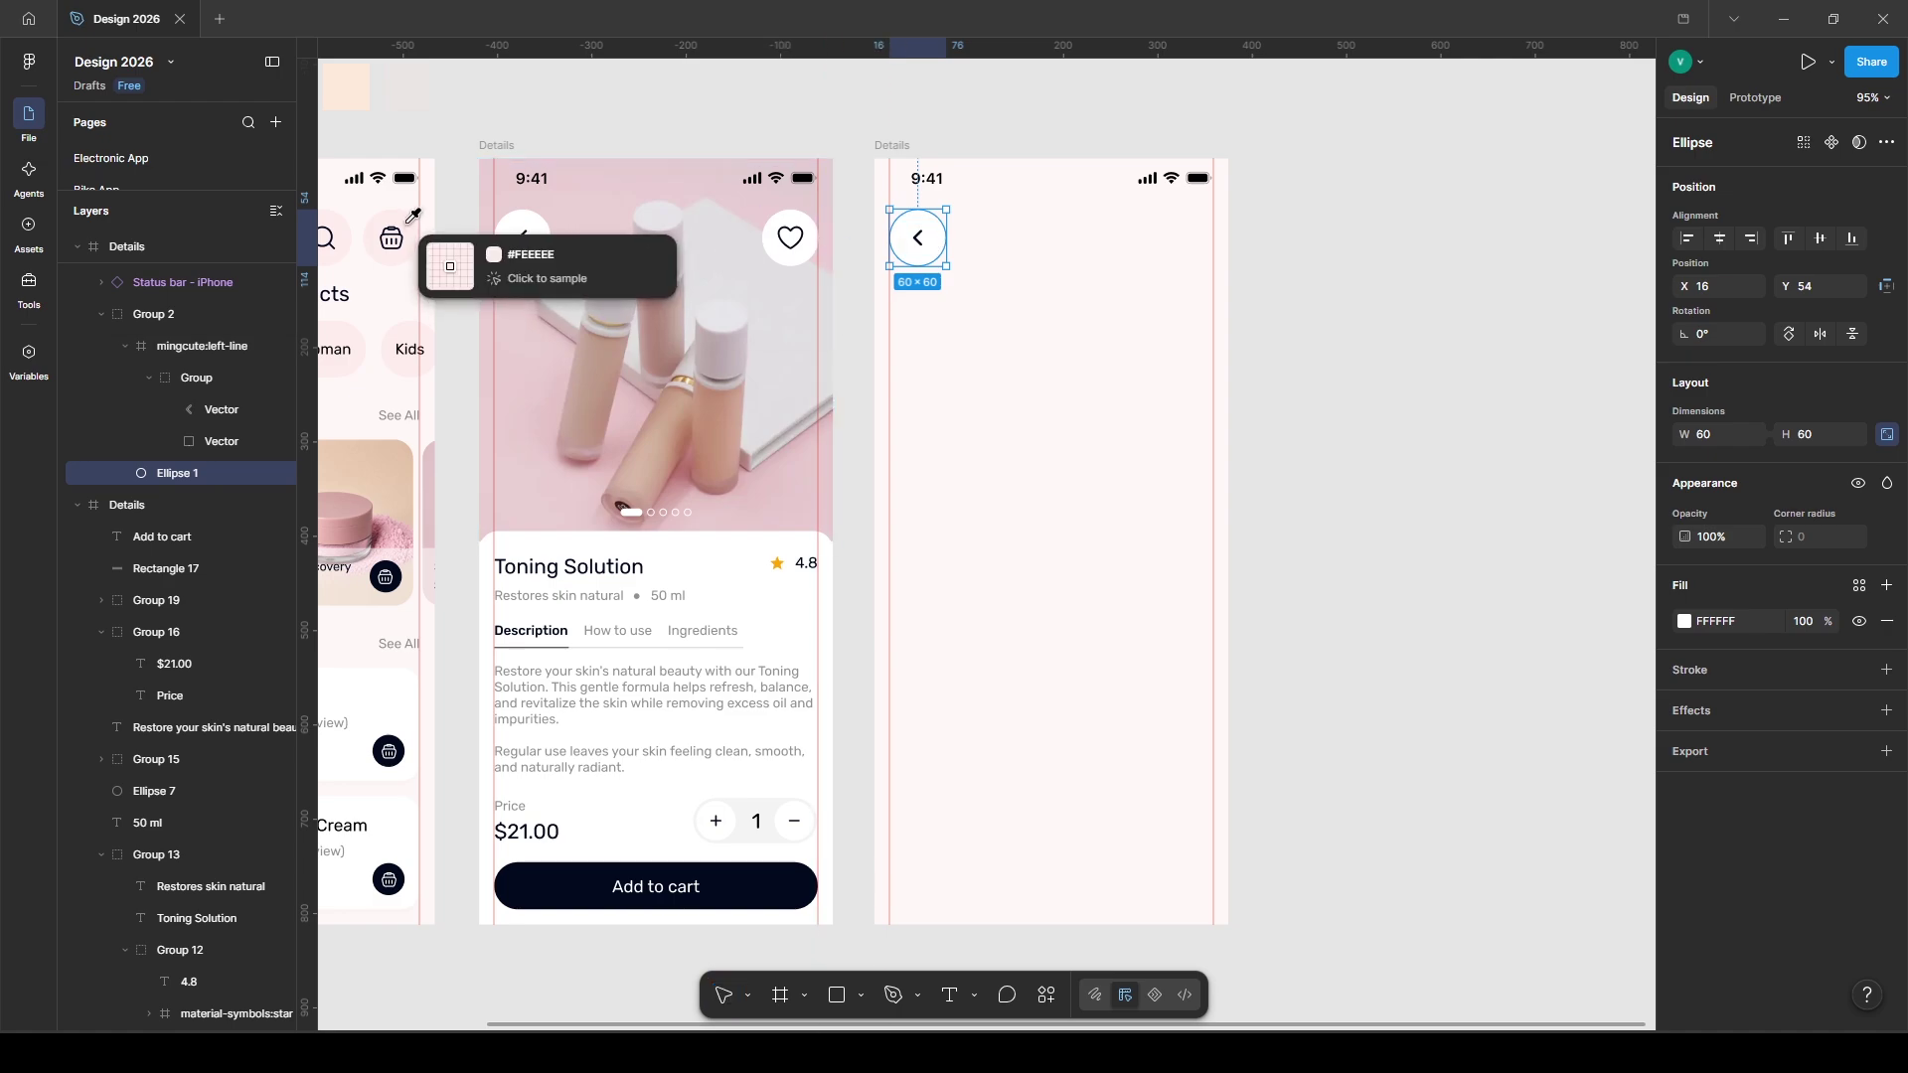
{"action": "key", "text": "t"}
{"action": "left_click", "coordinate": [994, 242]}
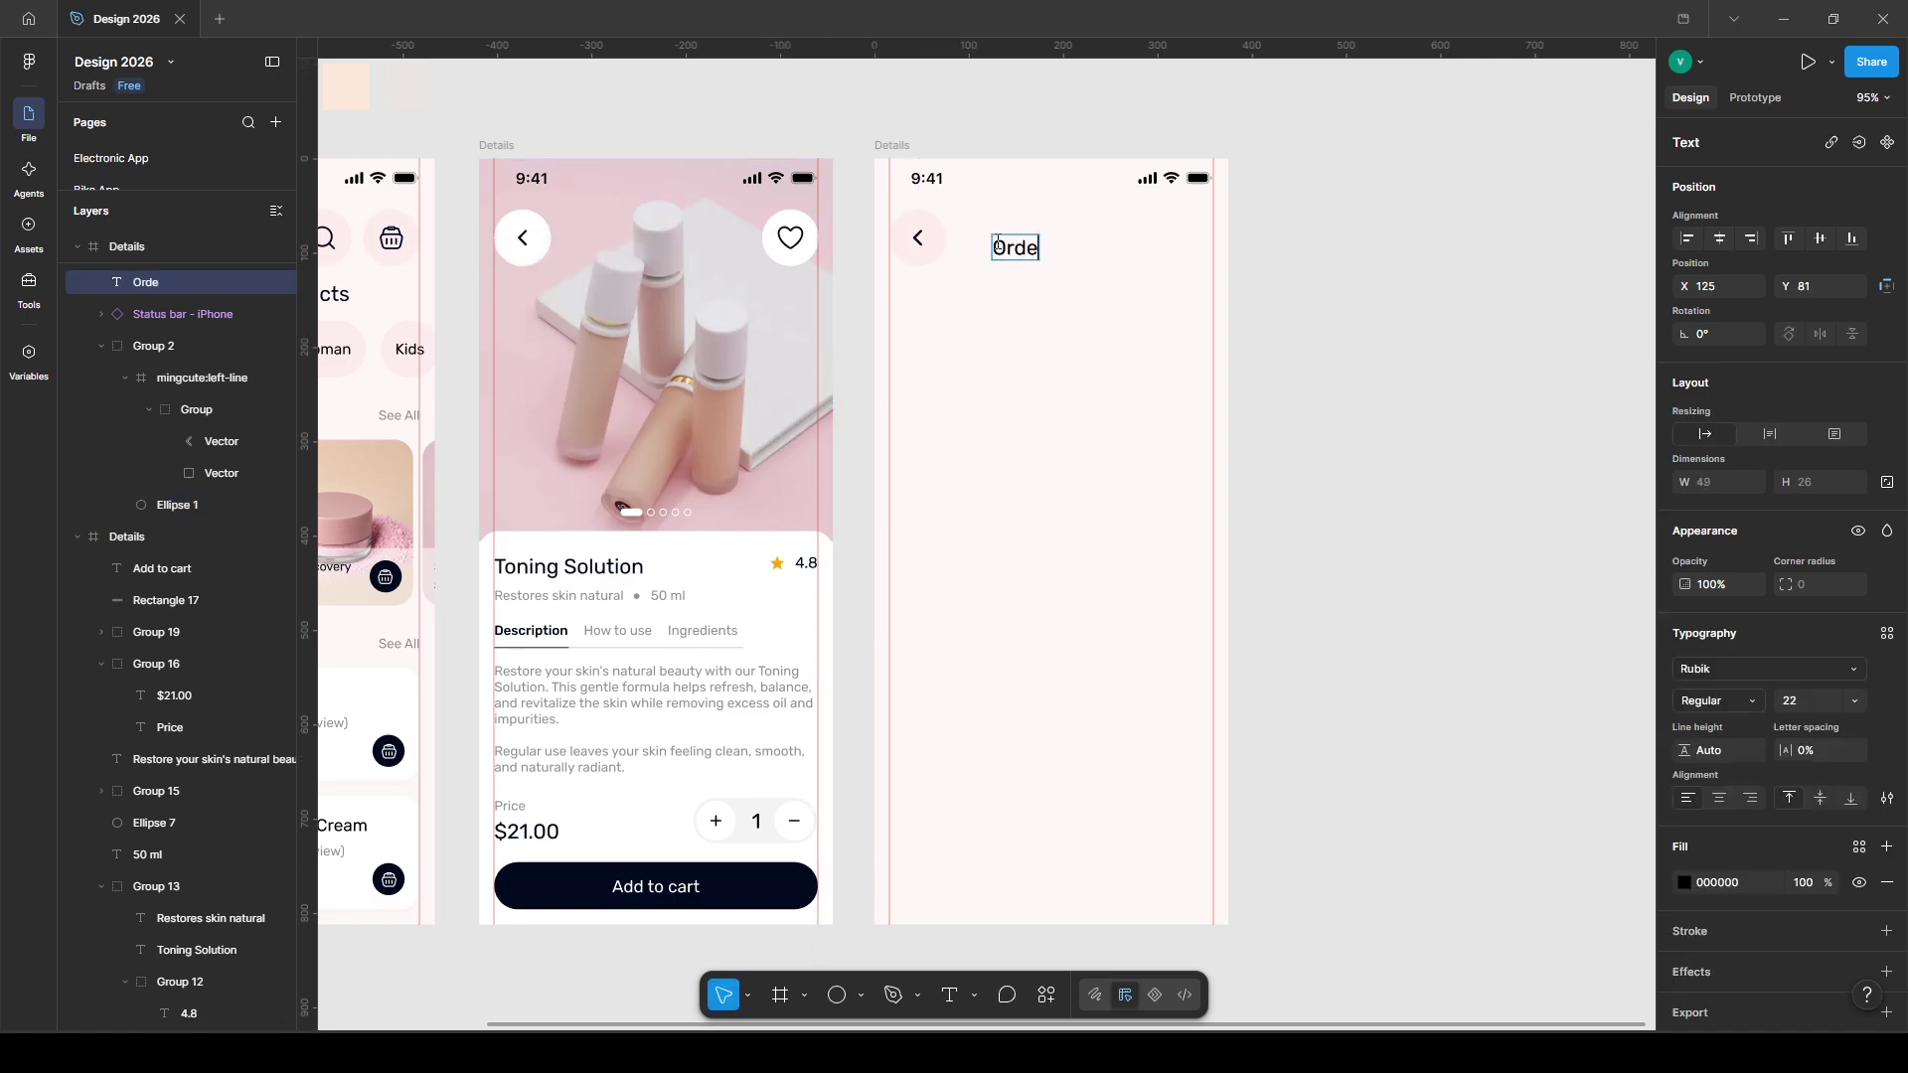
{"action": "key", "text": "Escape"}
{"action": "left_click_drag", "start_coordinate": [1055, 249], "coordinate": [1052, 240]}
- Paste the Recent products heading row from Home into the new screen
{"action": "left_click", "coordinate": [914, 252], "text": "shift"}
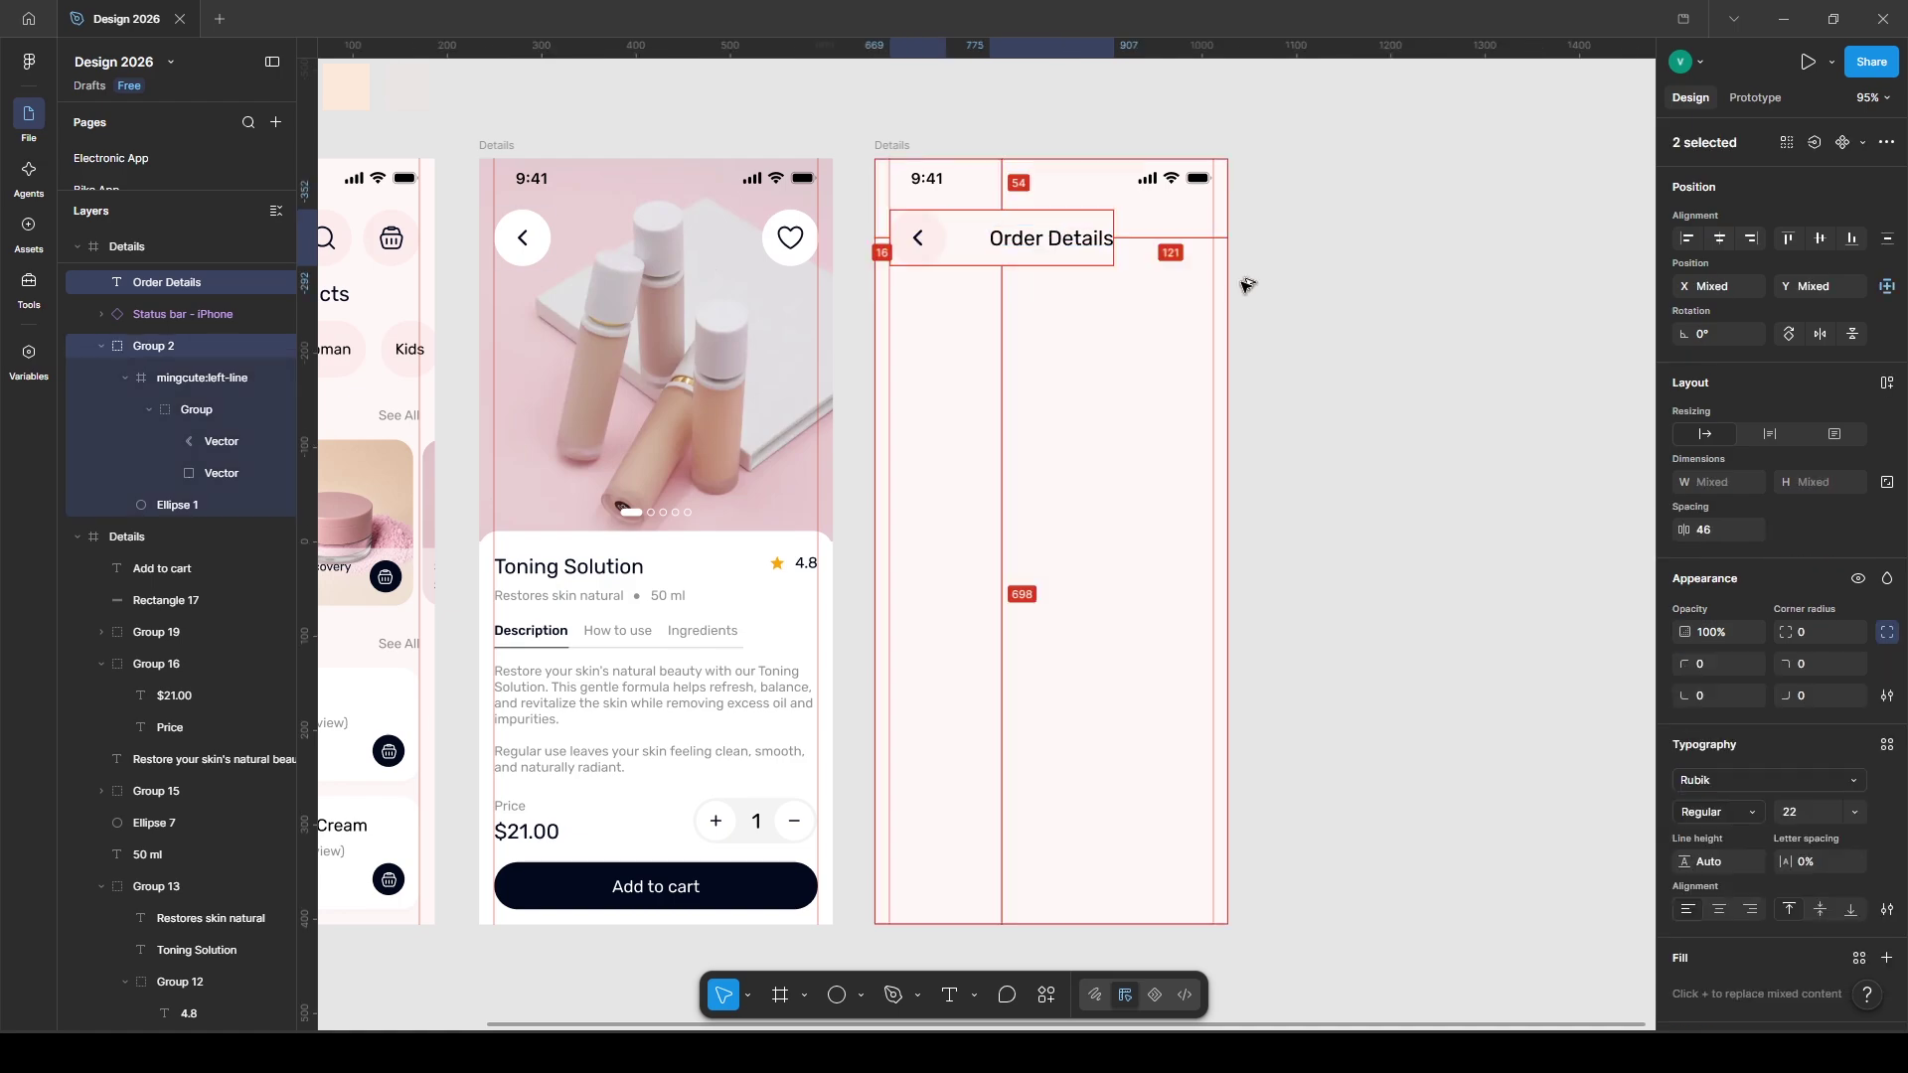
{"action": "scroll", "coordinate": [1149, 288], "scroll_direction": "left", "scroll_amount": 5}
{"action": "scroll", "coordinate": [1014, 357], "scroll_direction": "right", "scroll_amount": 5}
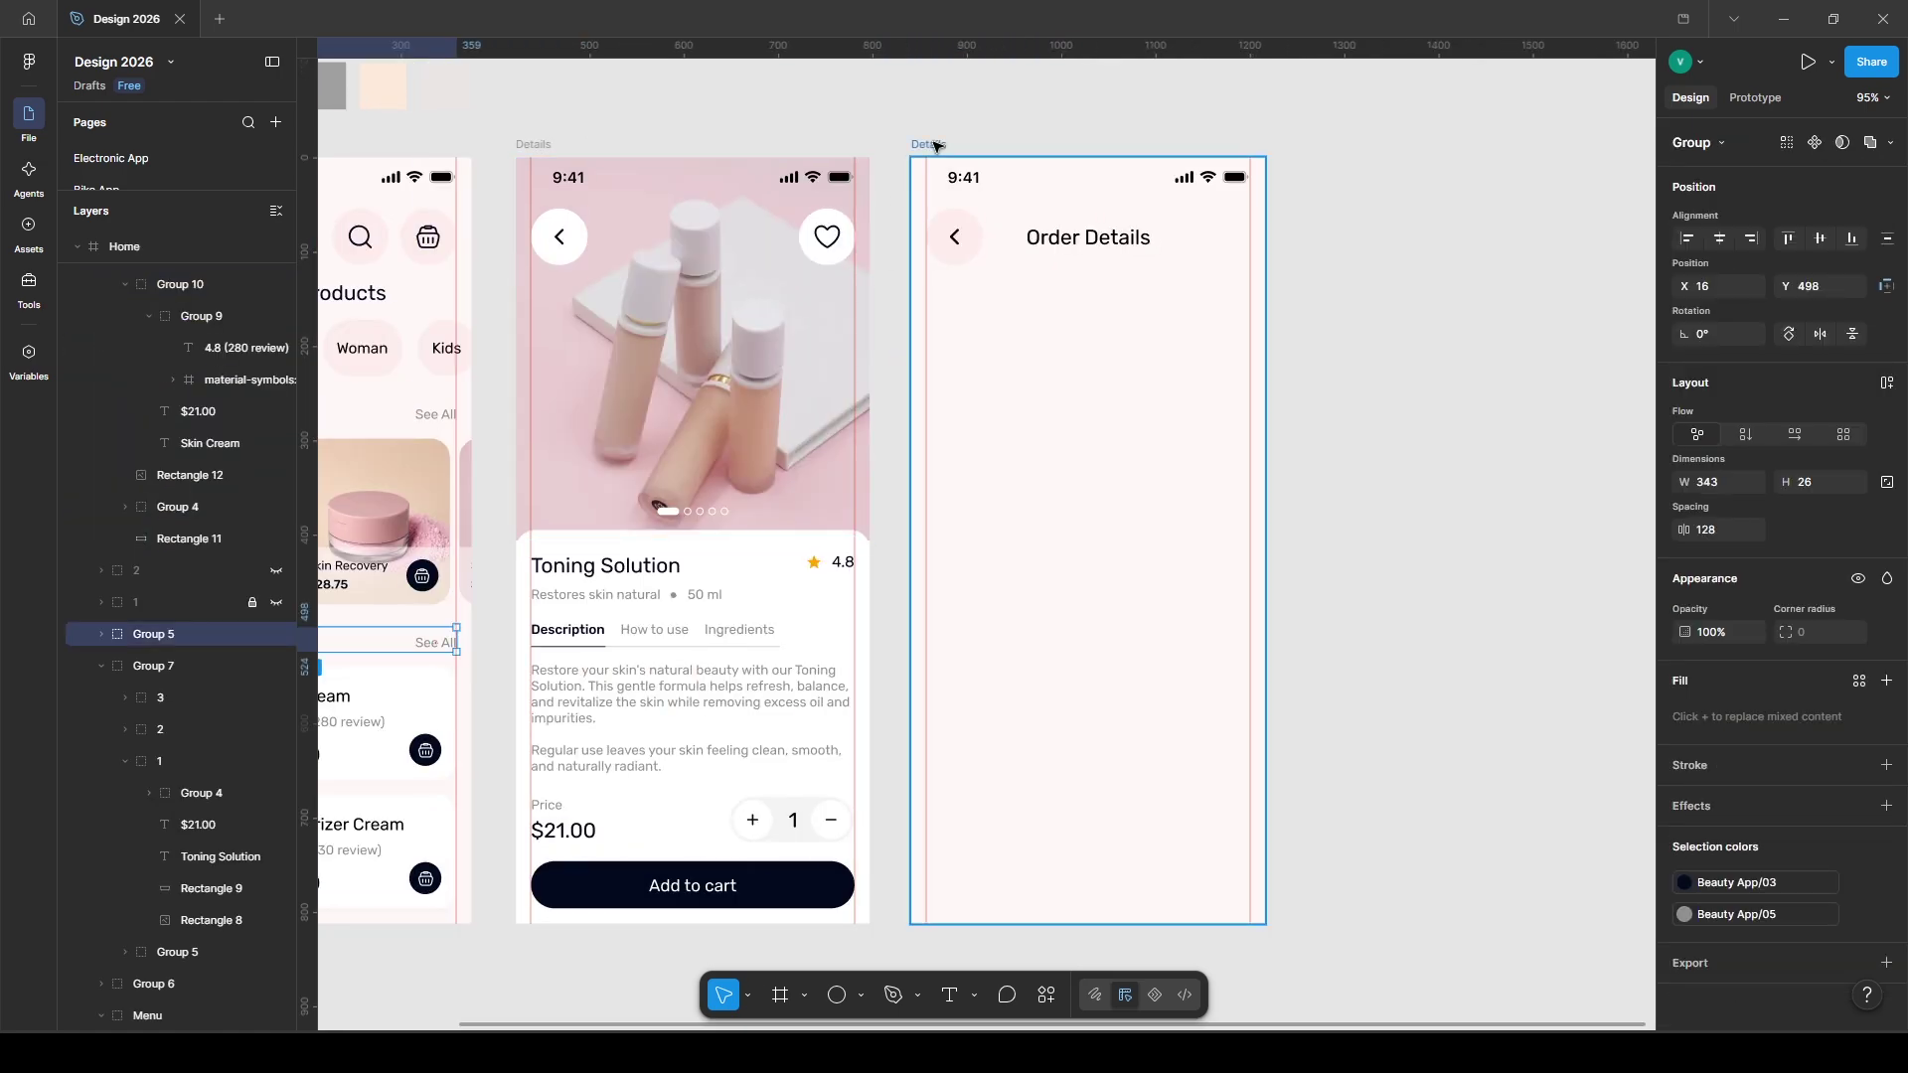
{"action": "key", "text": "ctrl+v"}
- Move the pasted heading row under the title and rename it 'My Cart'
{"action": "left_click_drag", "start_coordinate": [1049, 640], "coordinate": [1048, 292]}
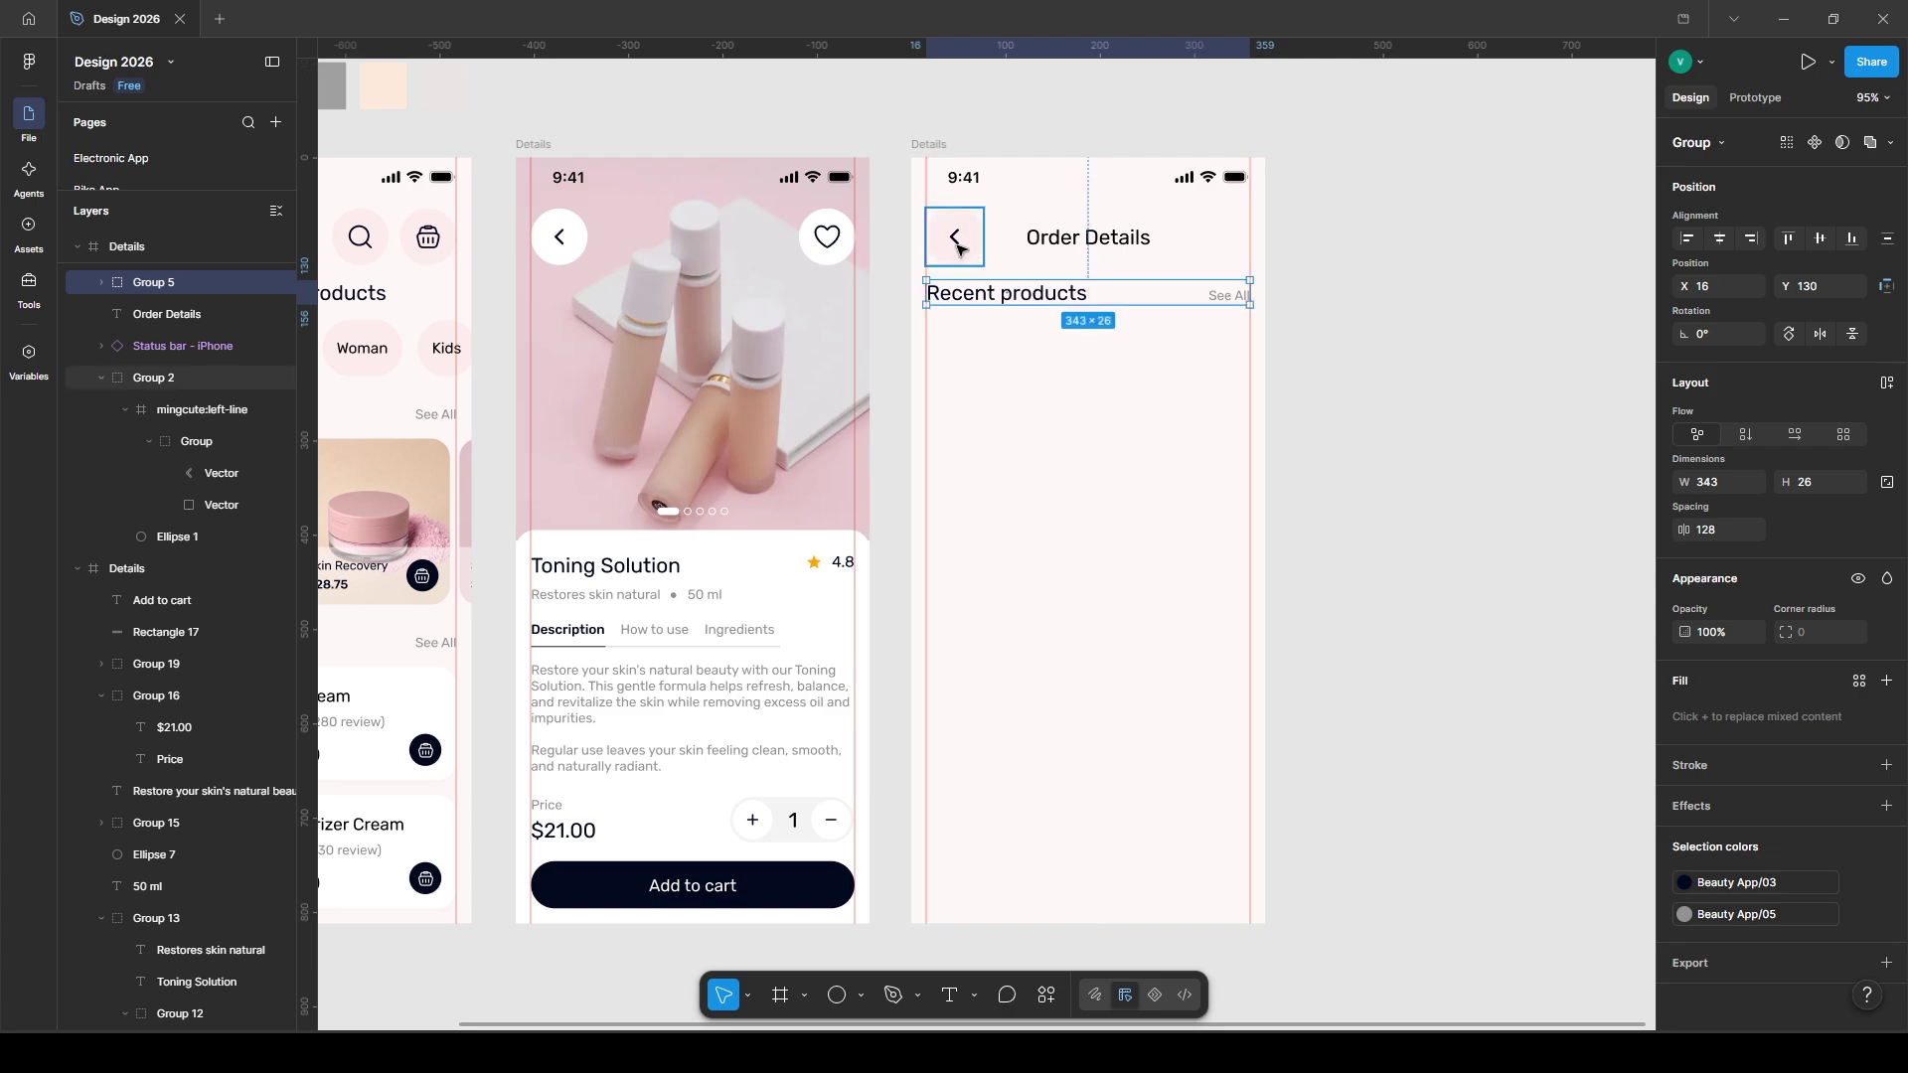
{"action": "scroll", "coordinate": [959, 248], "scroll_direction": "right", "scroll_amount": 2}
{"action": "double_click", "coordinate": [911, 284]}
{"action": "type", "text": "My Cart"}
{"action": "left_click", "coordinate": [1368, 458]}
{"action": "scroll", "coordinate": [1369, 457], "scroll_direction": "left", "scroll_amount": 7}
- Copy the Skin Cream card from Home and paste it just under My Cart
{"action": "left_click", "coordinate": [817, 696]}
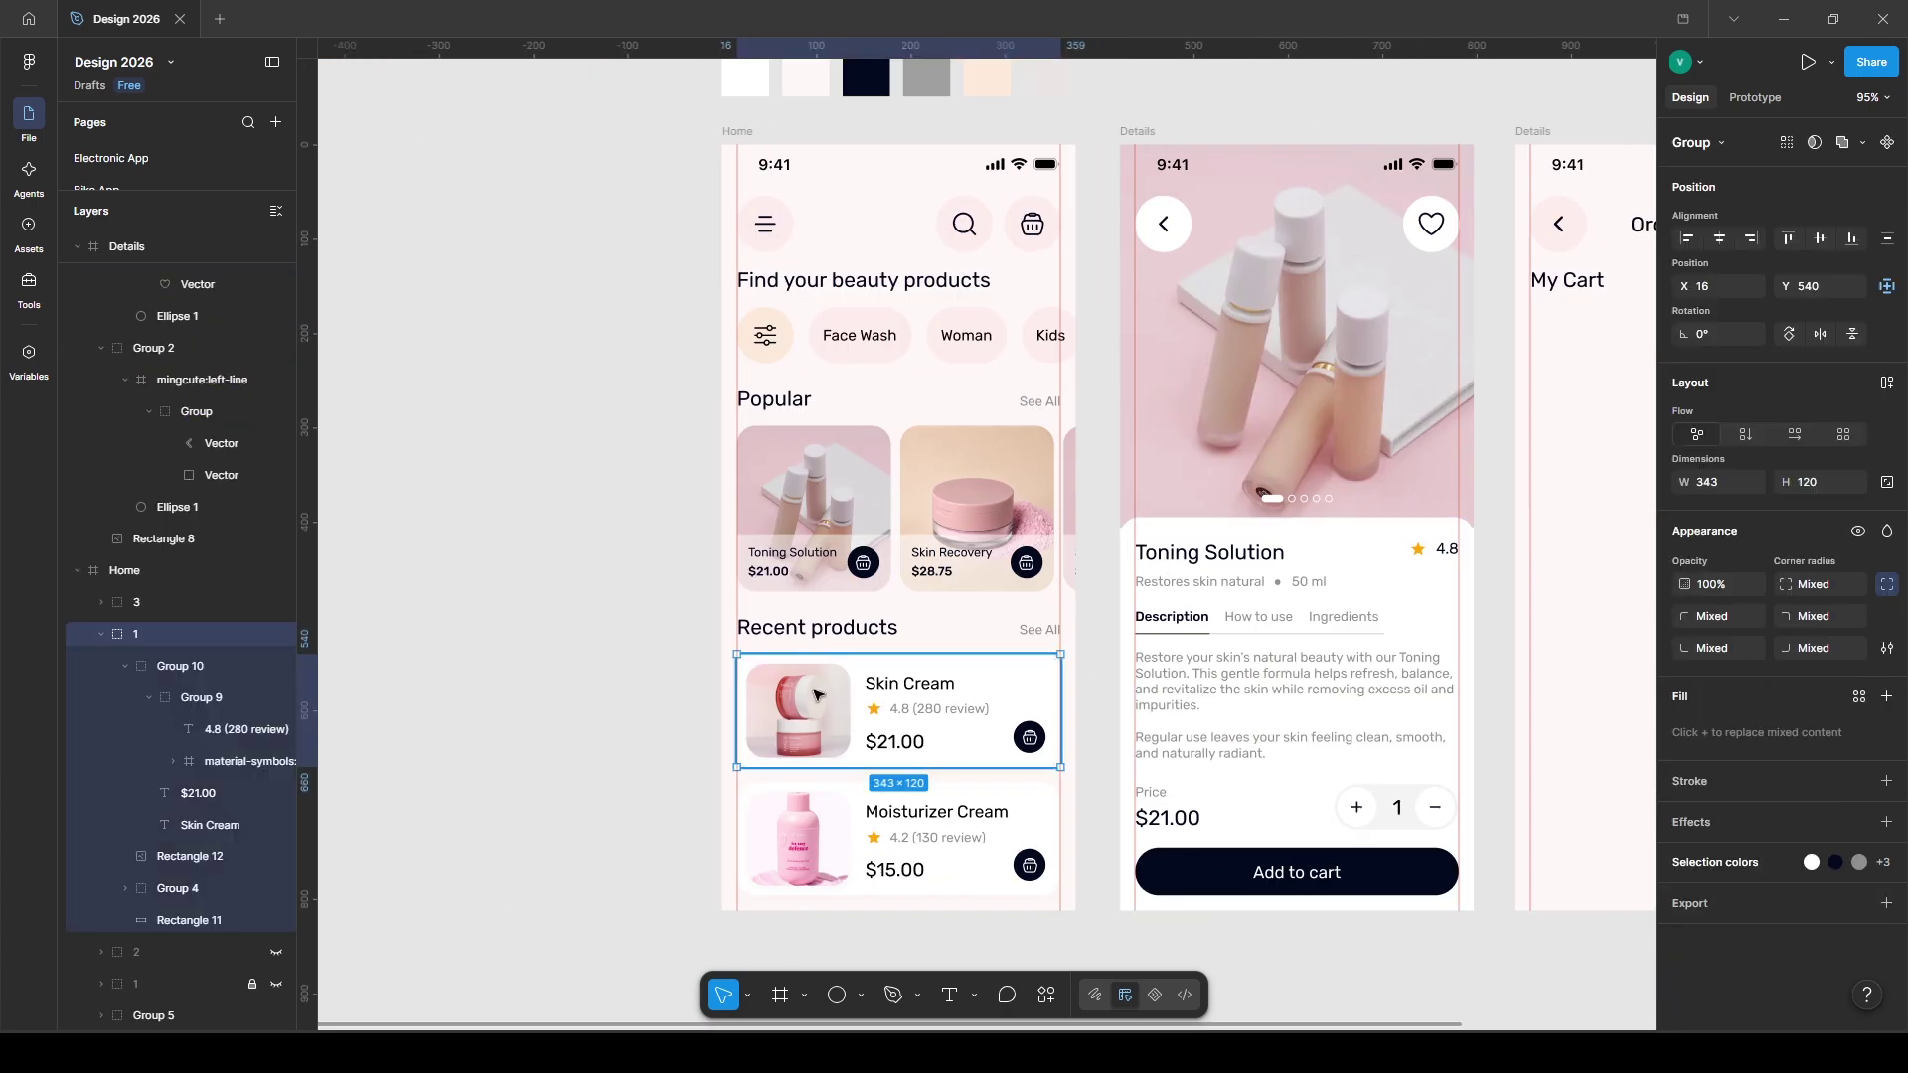
{"action": "key", "text": "ctrl+c"}
{"action": "scroll", "coordinate": [817, 696], "scroll_direction": "right", "scroll_amount": 8}
{"action": "left_click", "coordinate": [856, 388]}
{"action": "scroll", "coordinate": [856, 387], "scroll_direction": "left", "scroll_amount": 1}
{"action": "key", "text": "ctrl+v"}
{"action": "left_click_drag", "start_coordinate": [879, 432], "coordinate": [875, 387]}
{"action": "scroll", "coordinate": [874, 388], "scroll_direction": "down", "scroll_amount": 1}
{"action": "key", "text": "Escape"}
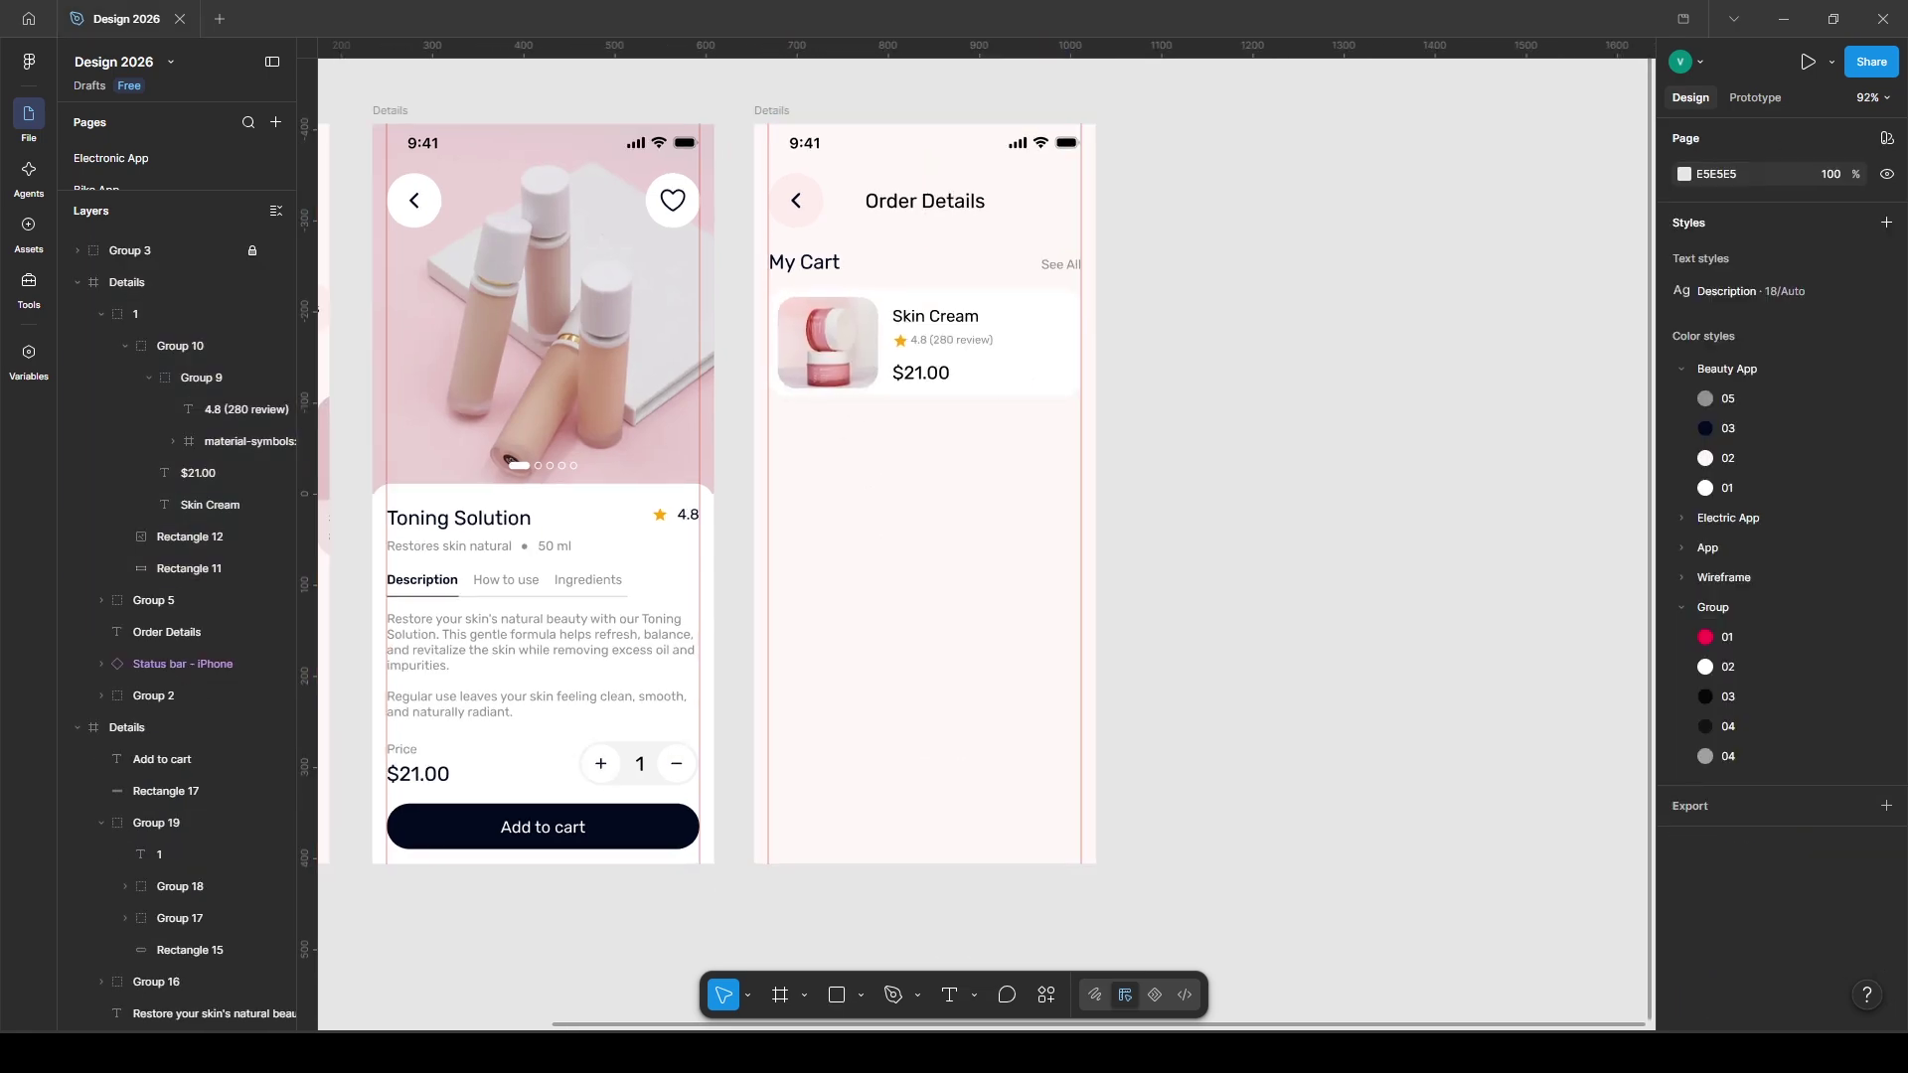
{"action": "scroll", "coordinate": [1306, 716], "scroll_direction": "left", "scroll_amount": 2}
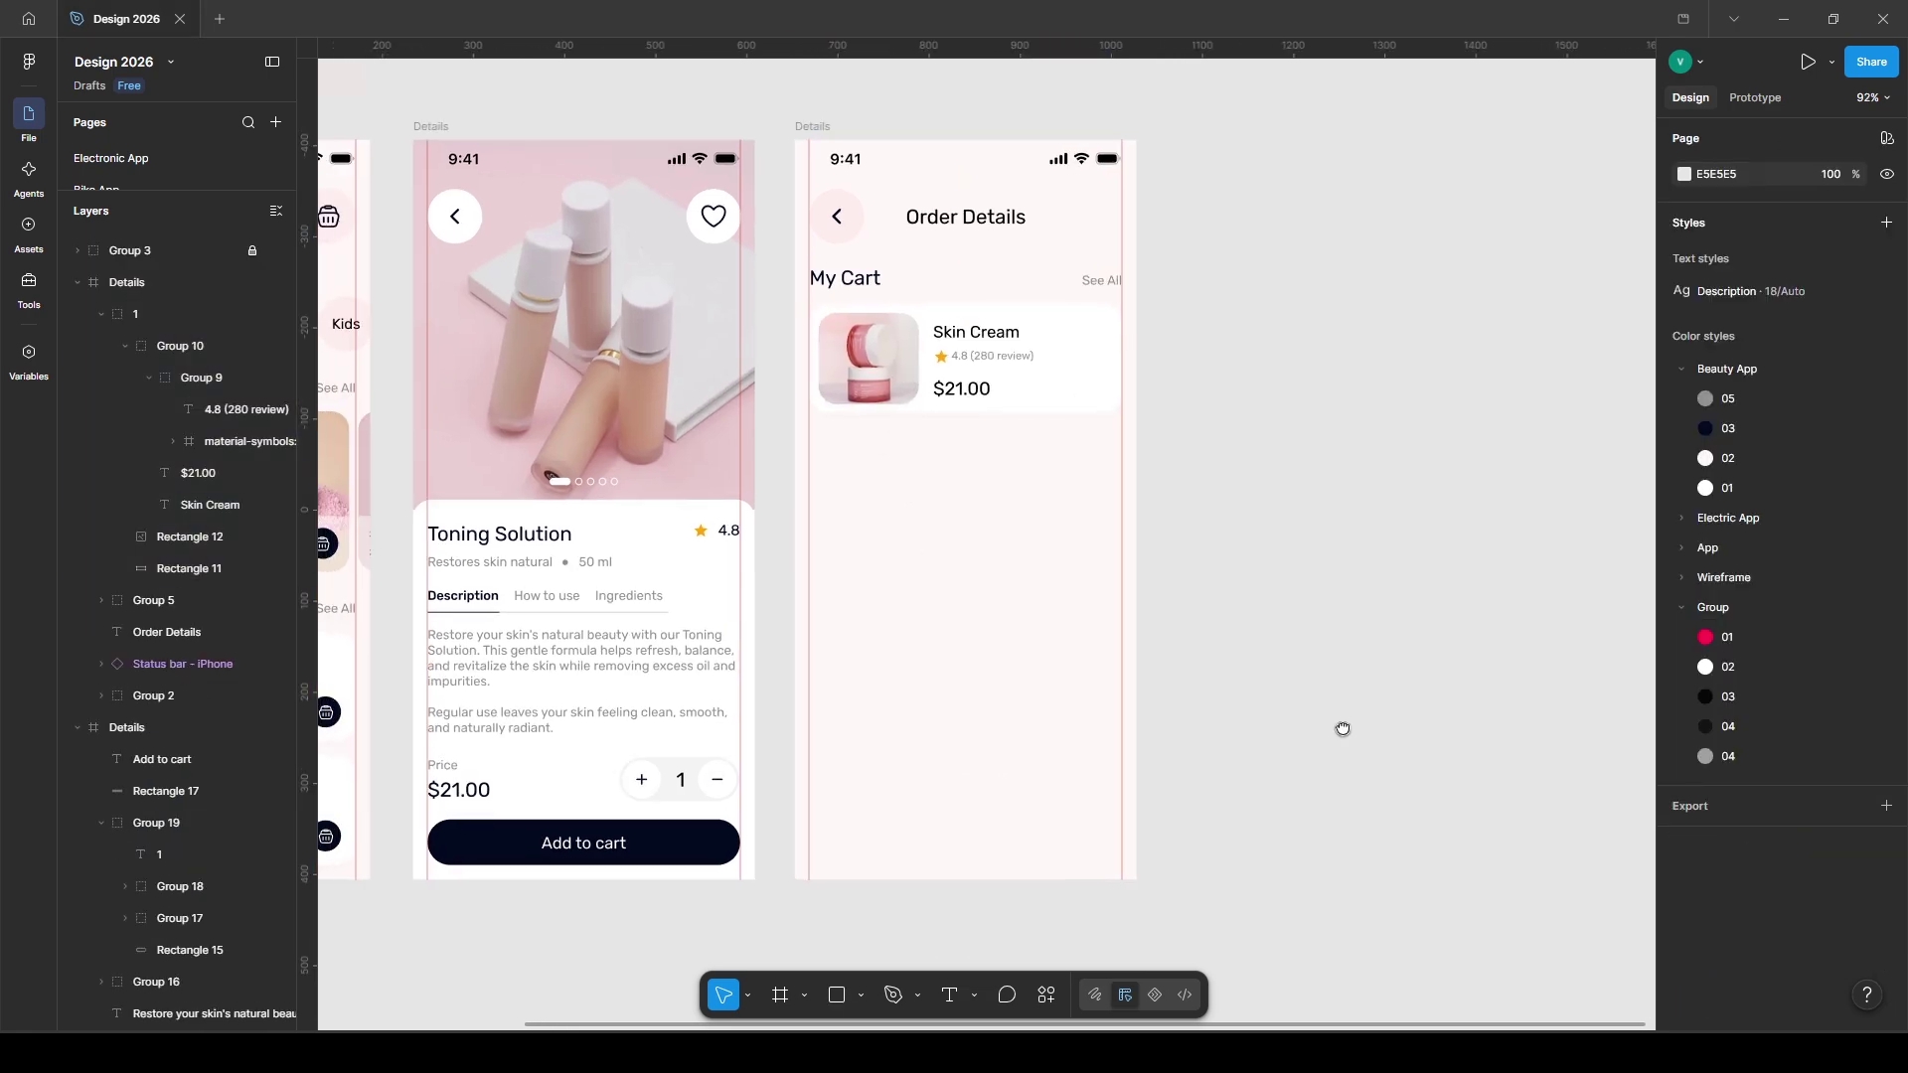
- Paste the quantity stepper from Details beside the Skin Cream card's $21.00 price
{"action": "scroll", "coordinate": [622, 825], "scroll_direction": "up", "scroll_amount": 2}
{"action": "left_click", "coordinate": [625, 827]}
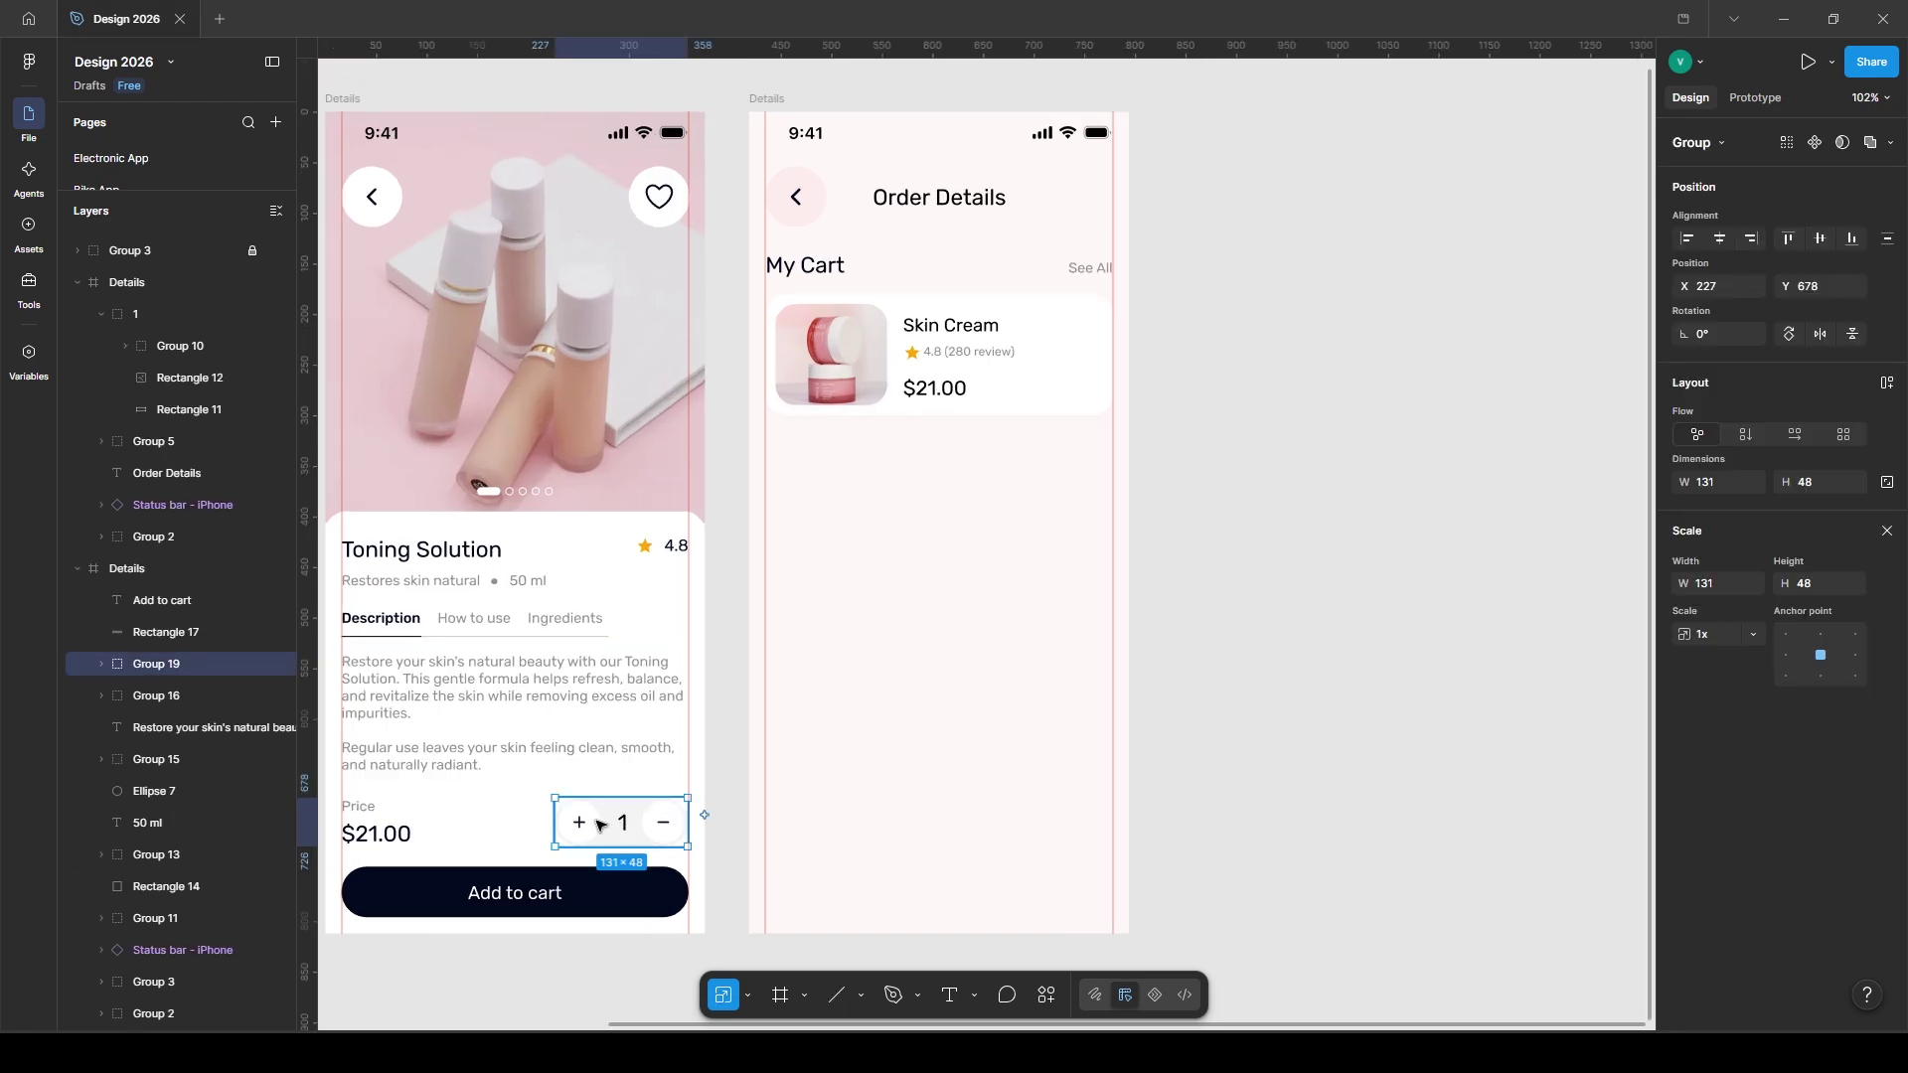
{"action": "left_click", "coordinate": [972, 539]}
{"action": "key", "text": "ctrl+v"}
{"action": "left_click_drag", "start_coordinate": [929, 293], "coordinate": [1057, 388]}
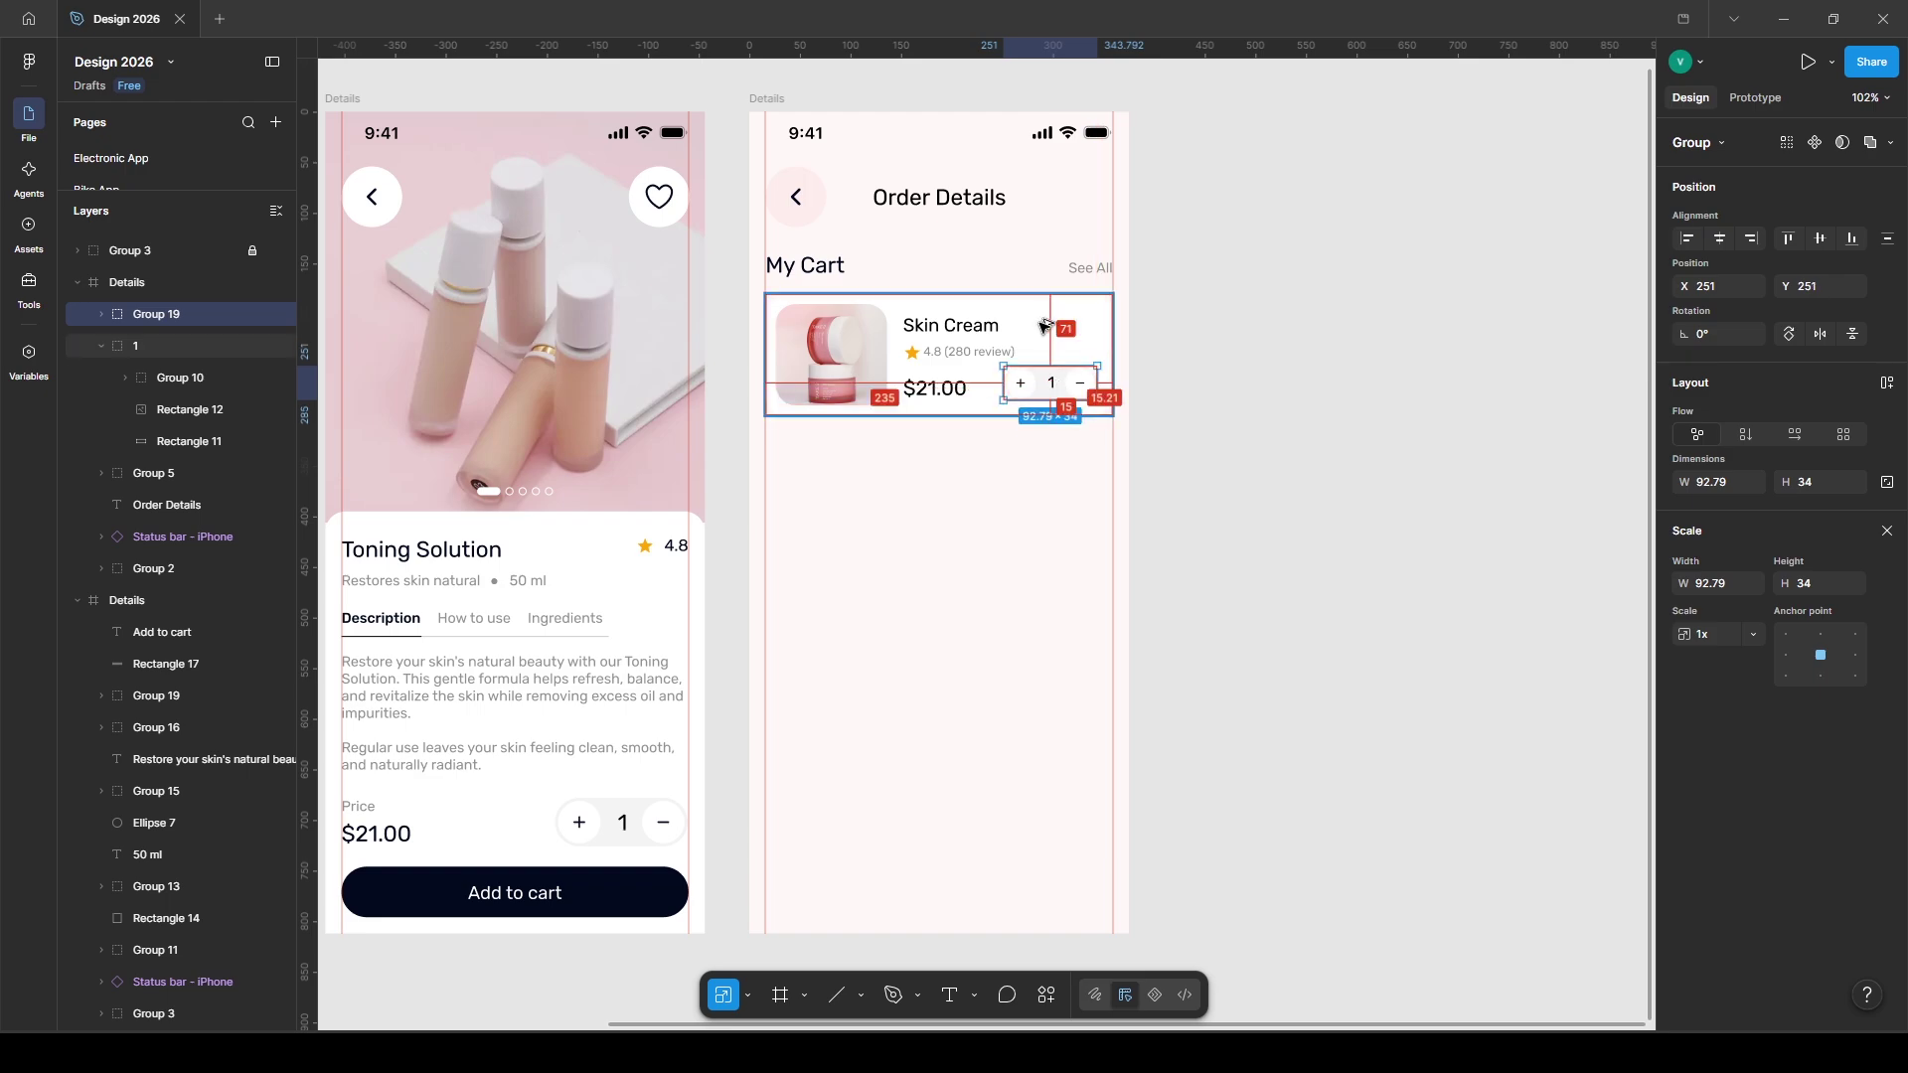
{"action": "left_click", "coordinate": [1252, 438]}
- Add a Moisturizer Cream card below, remove its cart button, and place a stepper beside $15.00
{"action": "left_click", "coordinate": [882, 554]}
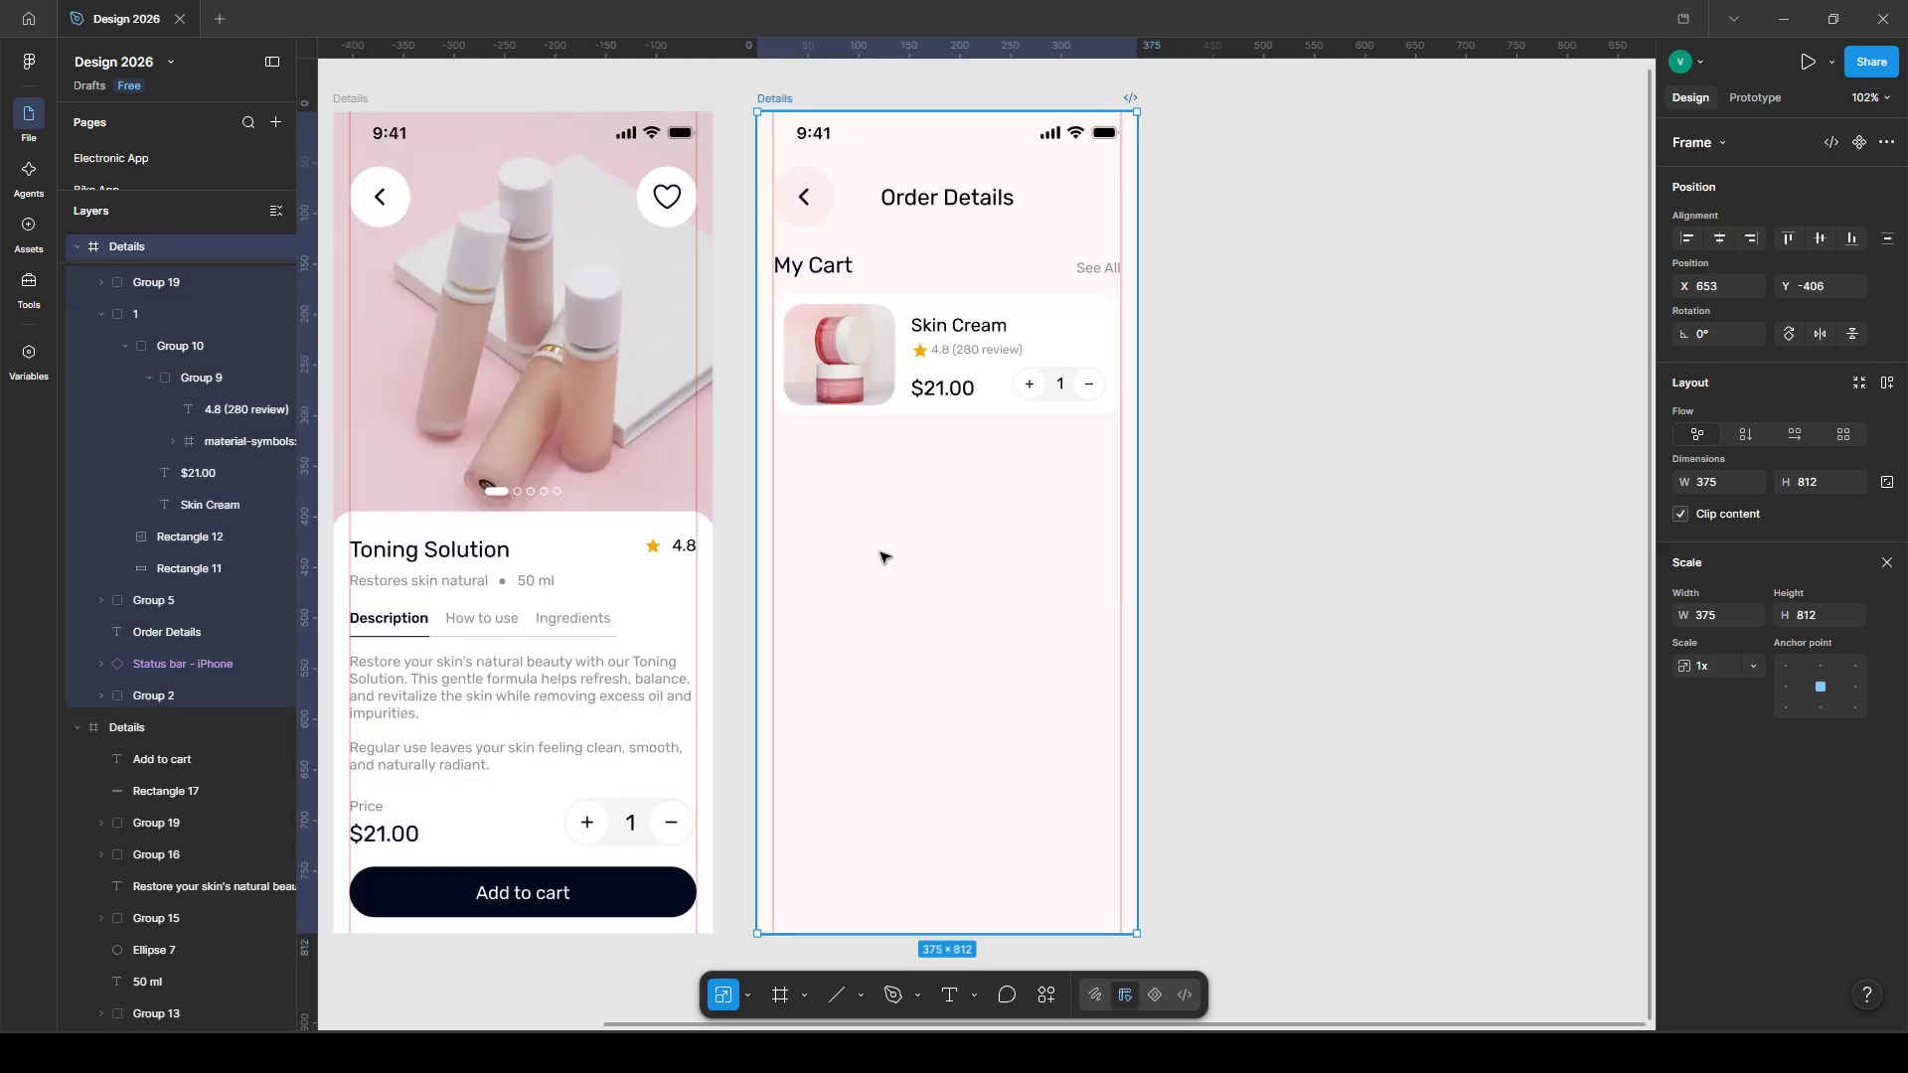
{"action": "key", "text": "ctrl+v"}
{"action": "left_click_drag", "start_coordinate": [894, 853], "coordinate": [901, 491]}
{"action": "left_click", "coordinate": [1299, 584]}
{"action": "left_click", "coordinate": [1086, 521], "text": "ctrl"}
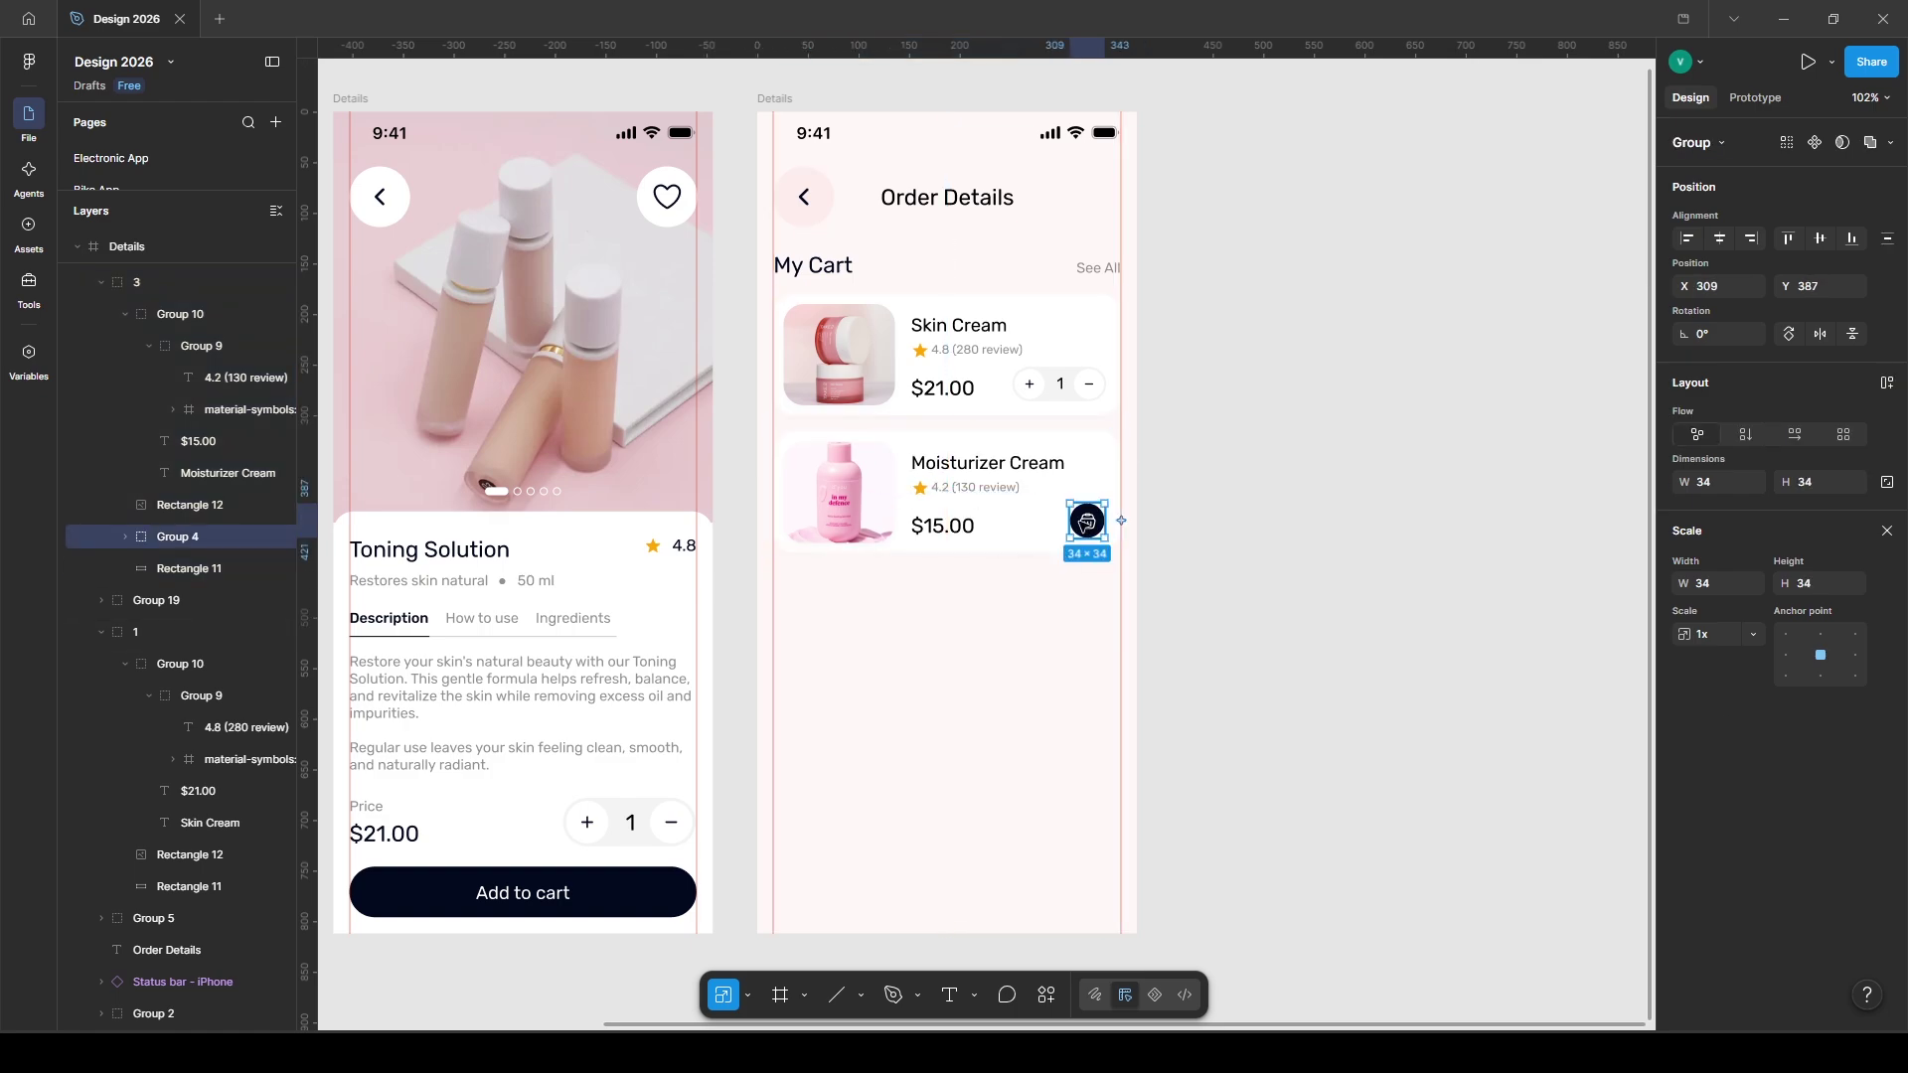
{"action": "key", "text": "Delete"}
{"action": "left_click", "coordinate": [1084, 405], "text": "ctrl"}
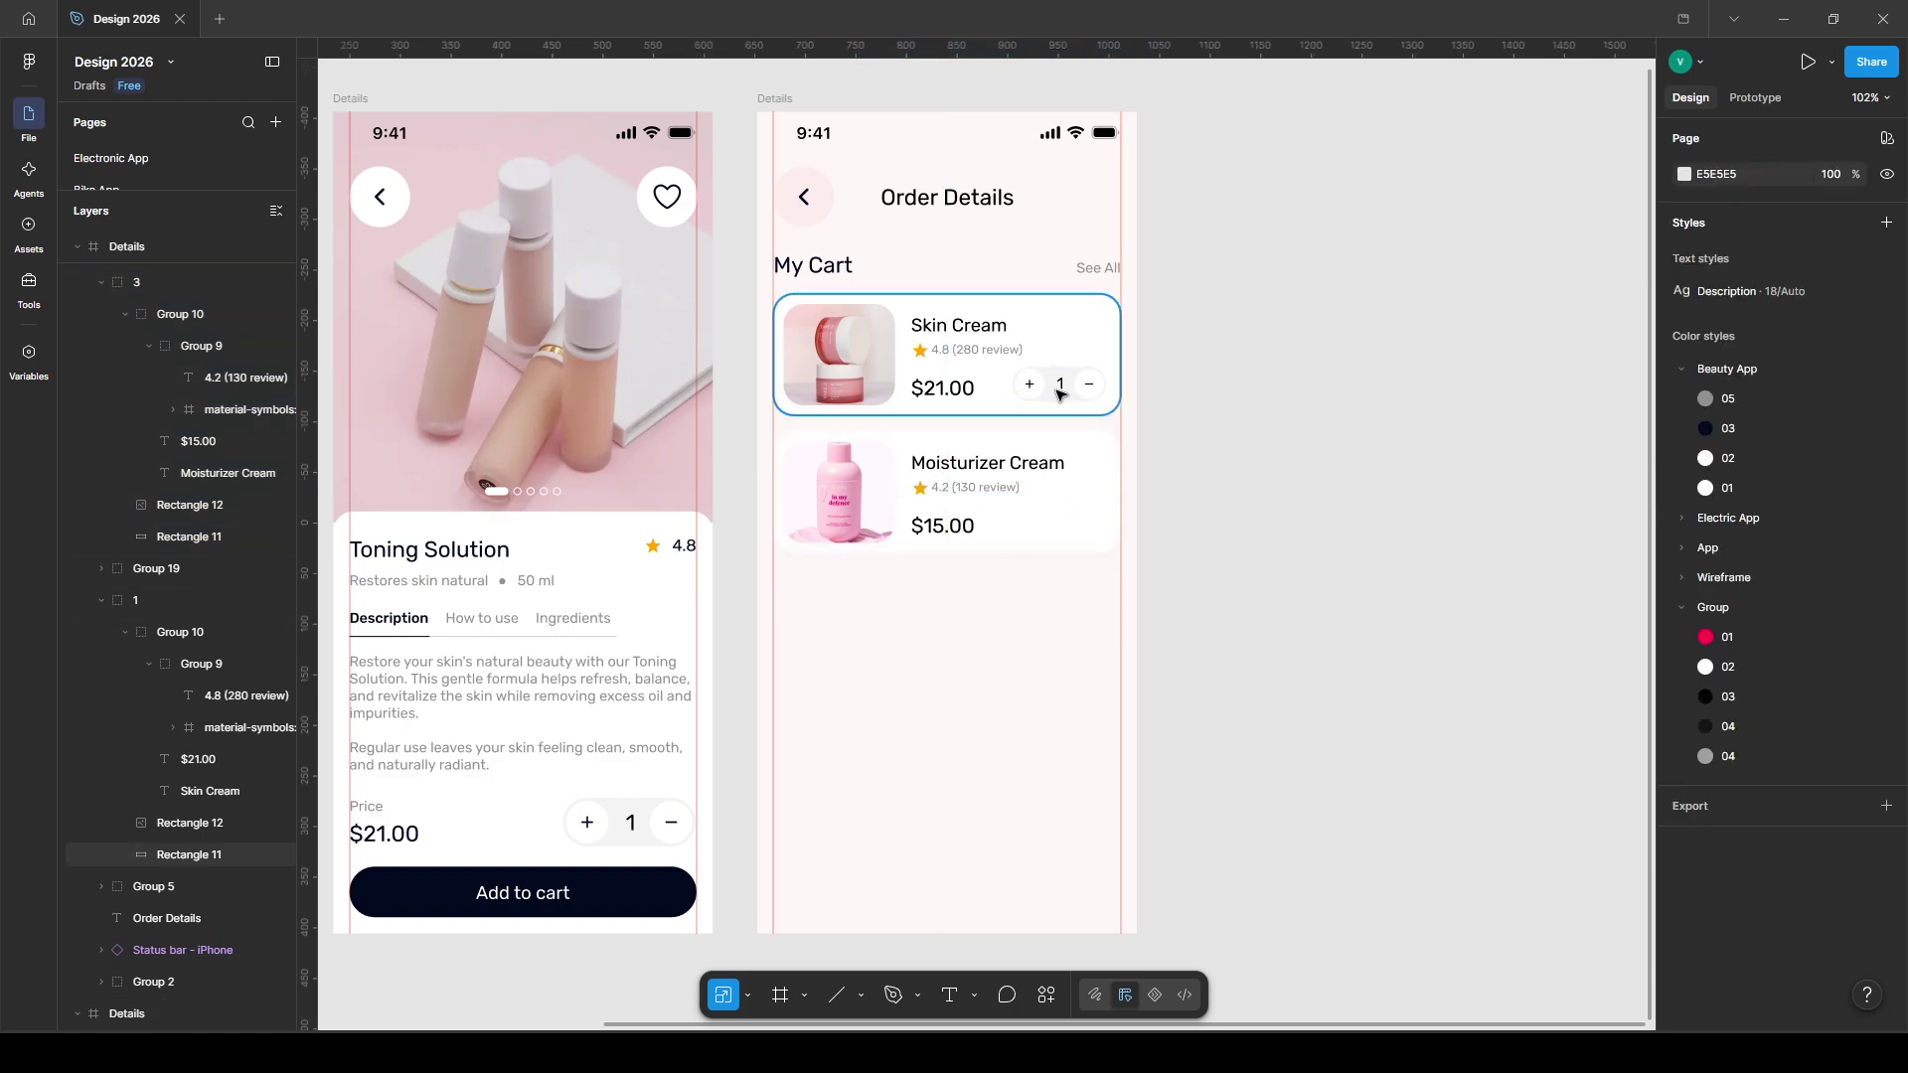
{"action": "left_click", "coordinate": [1059, 523], "text": "ctrl"}
{"action": "key", "text": "ctrl+v"}
{"action": "left_click_drag", "start_coordinate": [1069, 497], "coordinate": [1068, 526]}
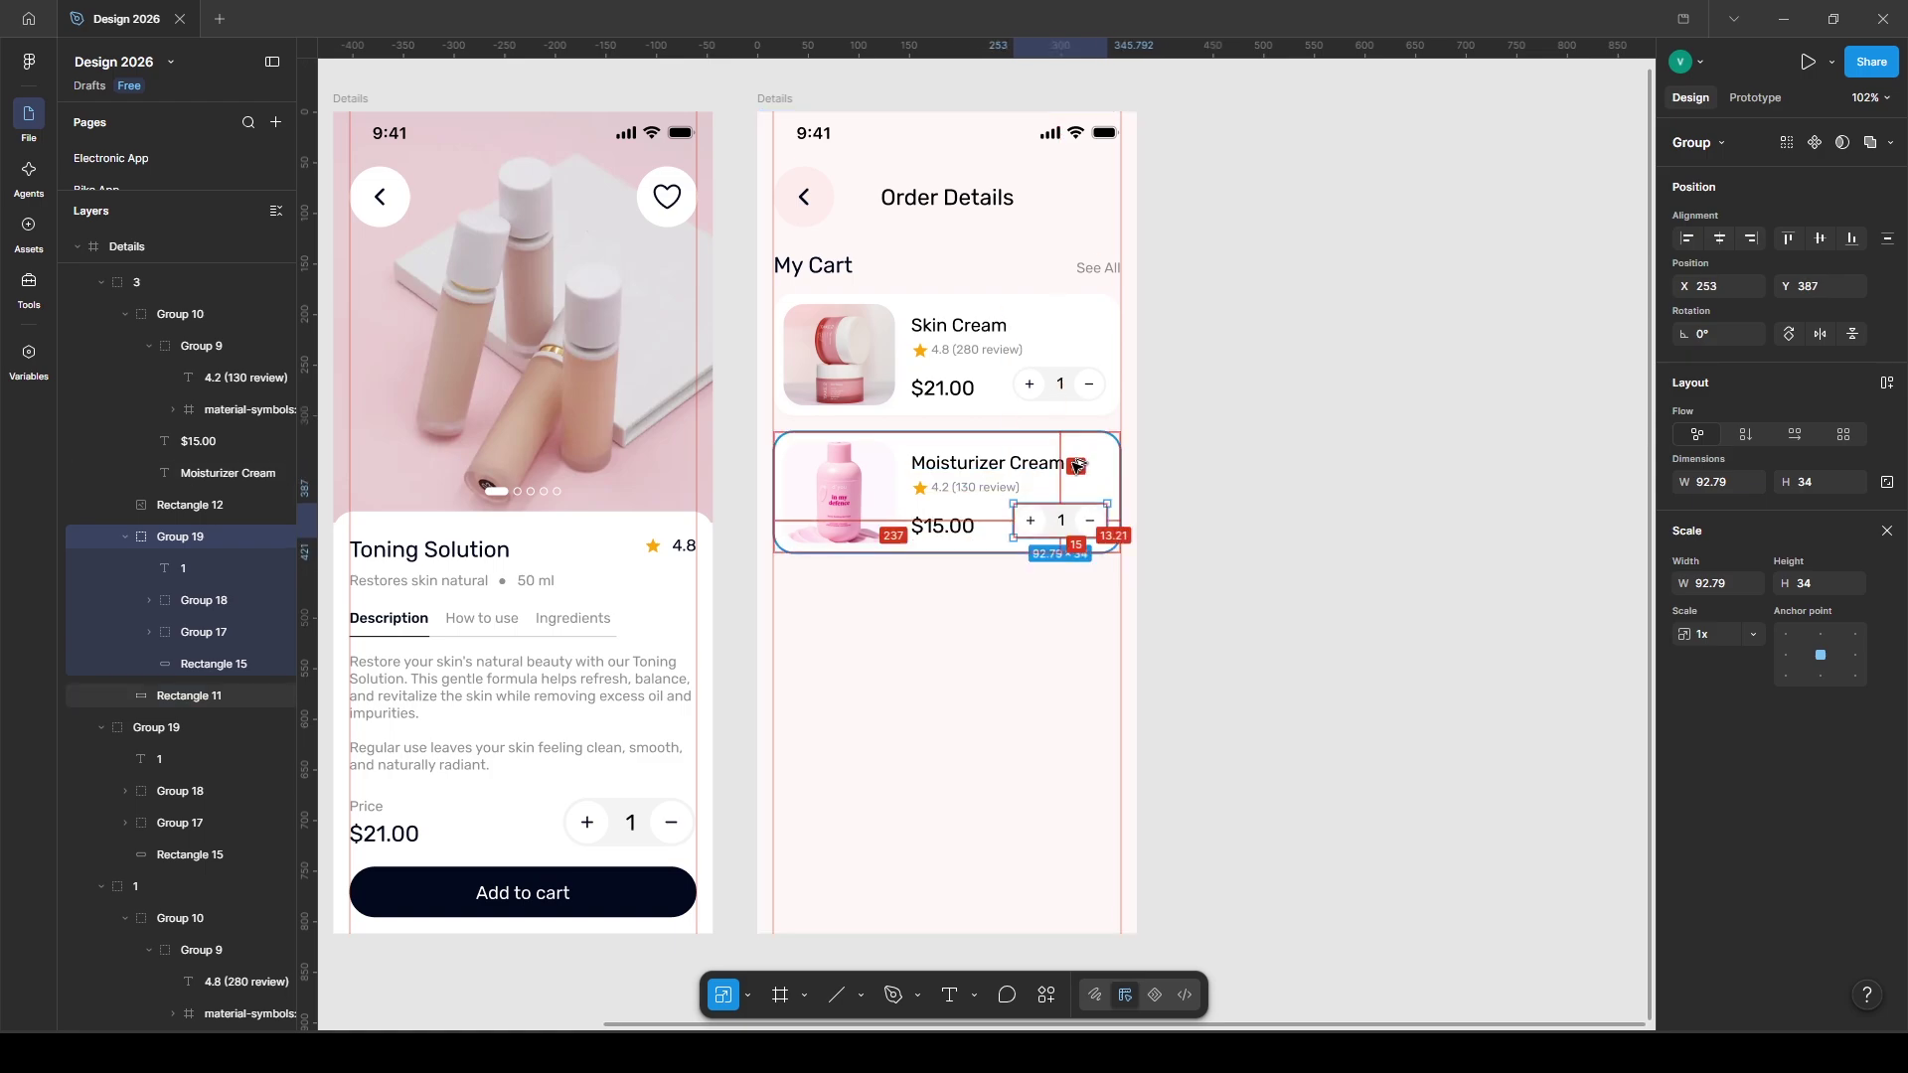
- Add a 'Delivery Address' heading under the cart cards
{"action": "key", "text": "t"}
{"action": "left_click", "coordinate": [796, 607]}
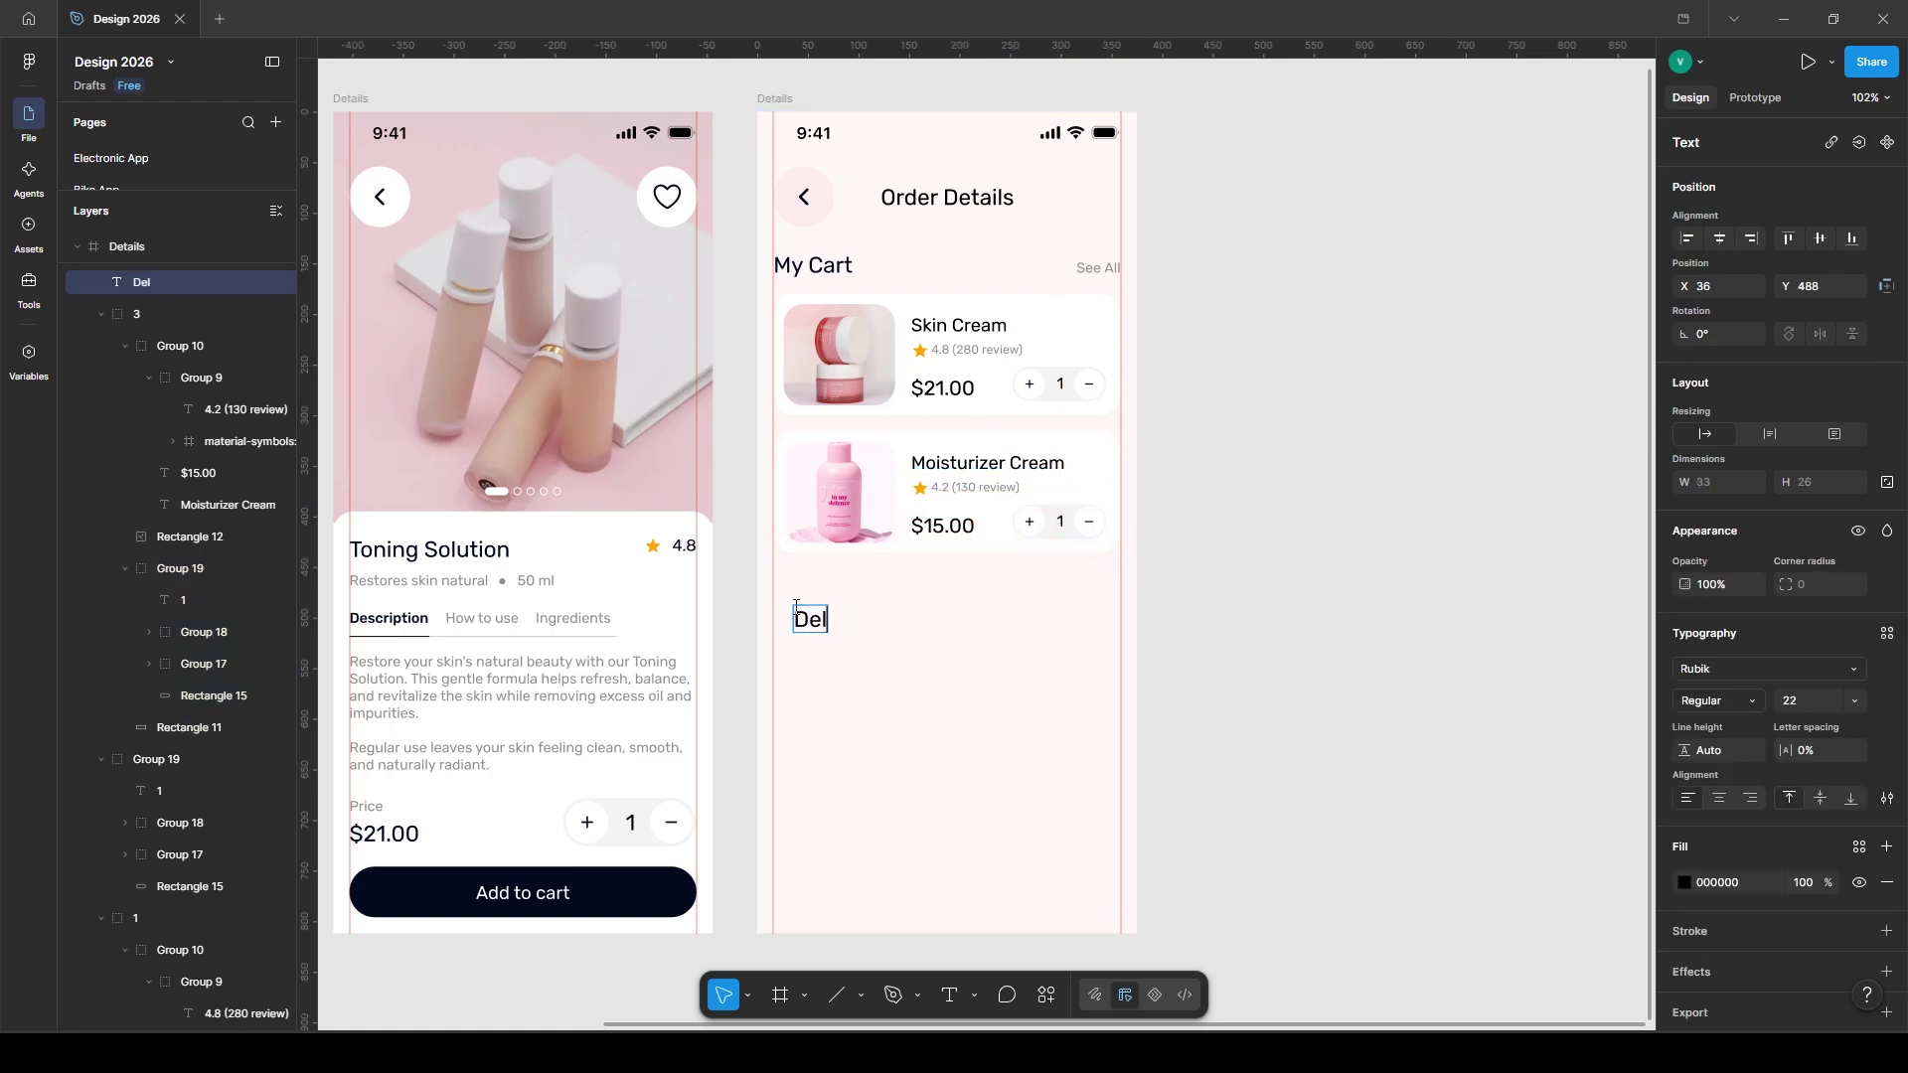
{"action": "type", "text": "Delivery Address"}
{"action": "key", "text": "Escape"}
{"action": "left_click_drag", "start_coordinate": [831, 622], "coordinate": [808, 597]}
- Place a 40×40 circle just below the Delivery Address heading
{"action": "key", "text": "o"}
{"action": "left_click", "coordinate": [787, 144]}
{"action": "left_click_drag", "start_coordinate": [786, 144], "coordinate": [841, 602]}
{"action": "left_click", "coordinate": [1805, 434]}
{"action": "type", "text": "40"}
{"action": "key", "text": "Return"}
- Insert an Iconify location pin on the circle, sized 20×20 and coloured Beauty App/03
{"action": "left_click", "coordinate": [1045, 988]}
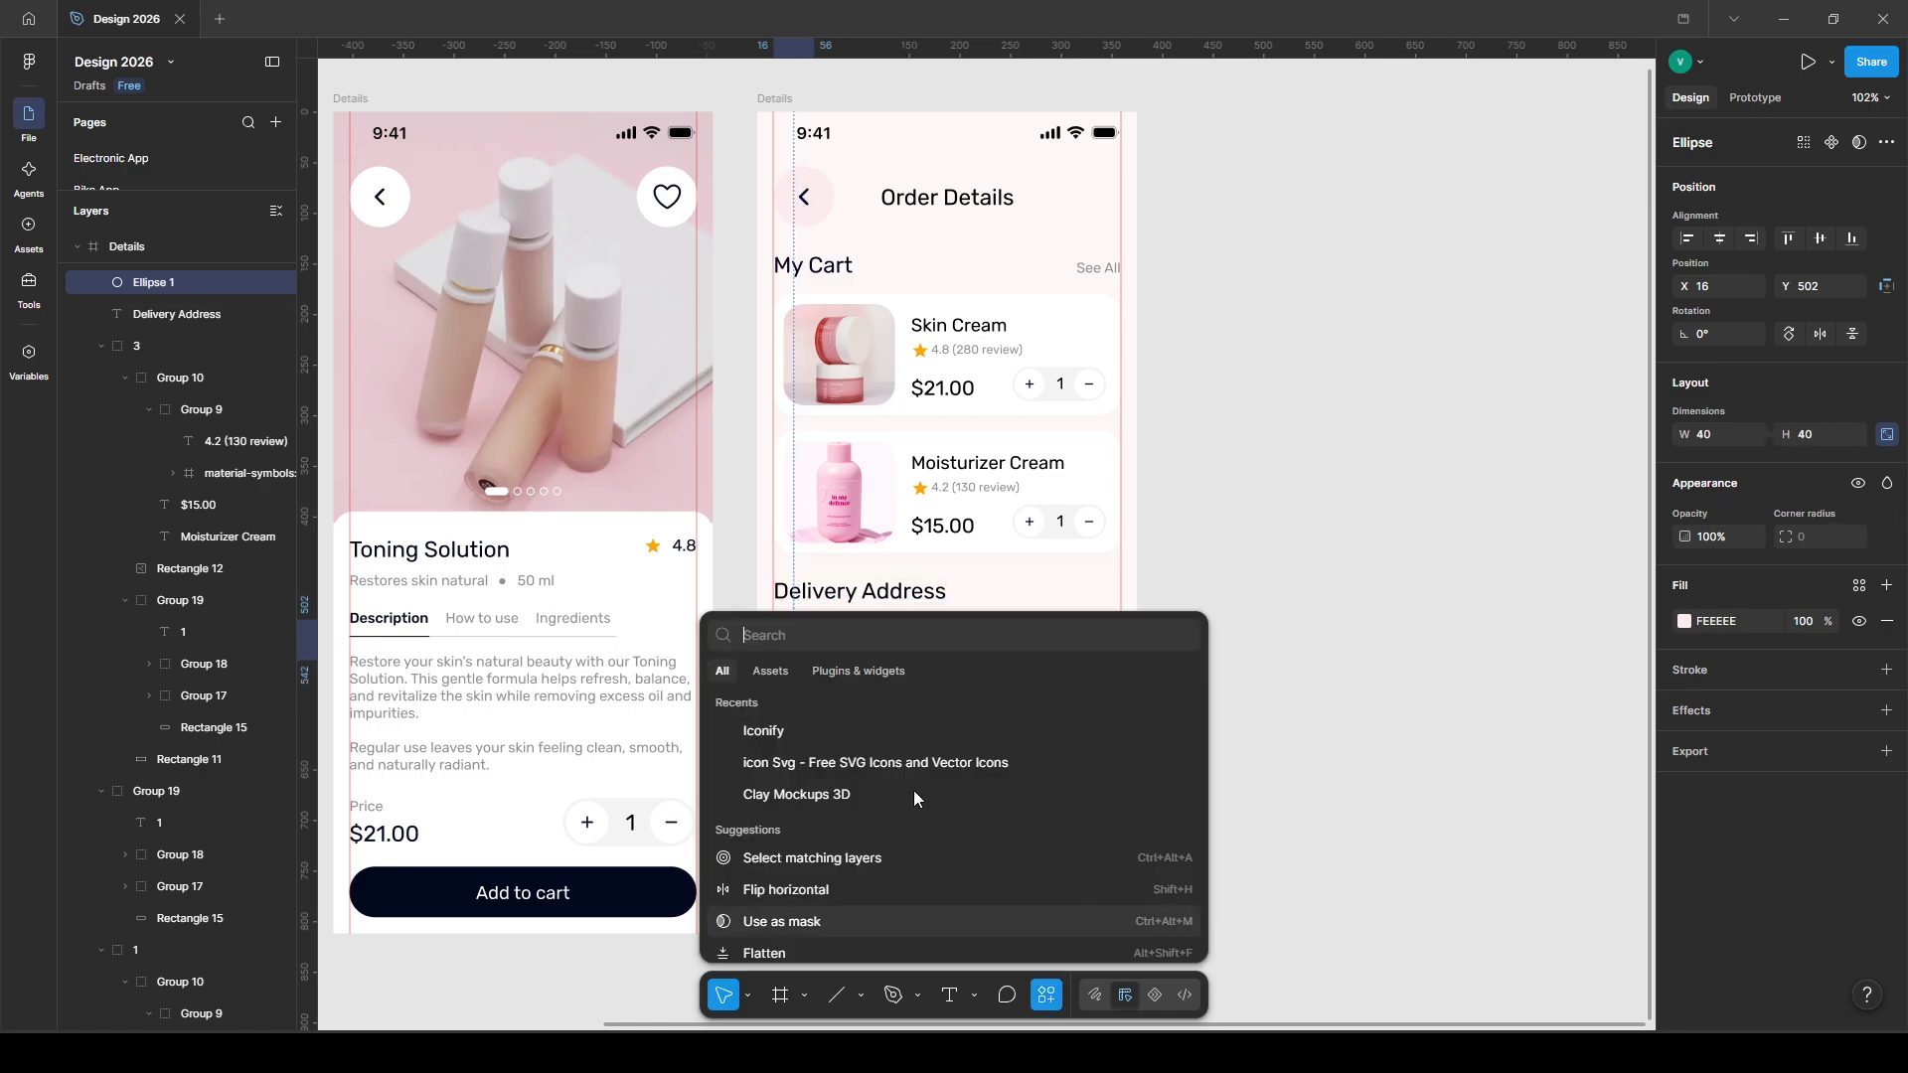
{"action": "left_click", "coordinate": [785, 735]}
{"action": "type", "text": "locat"}
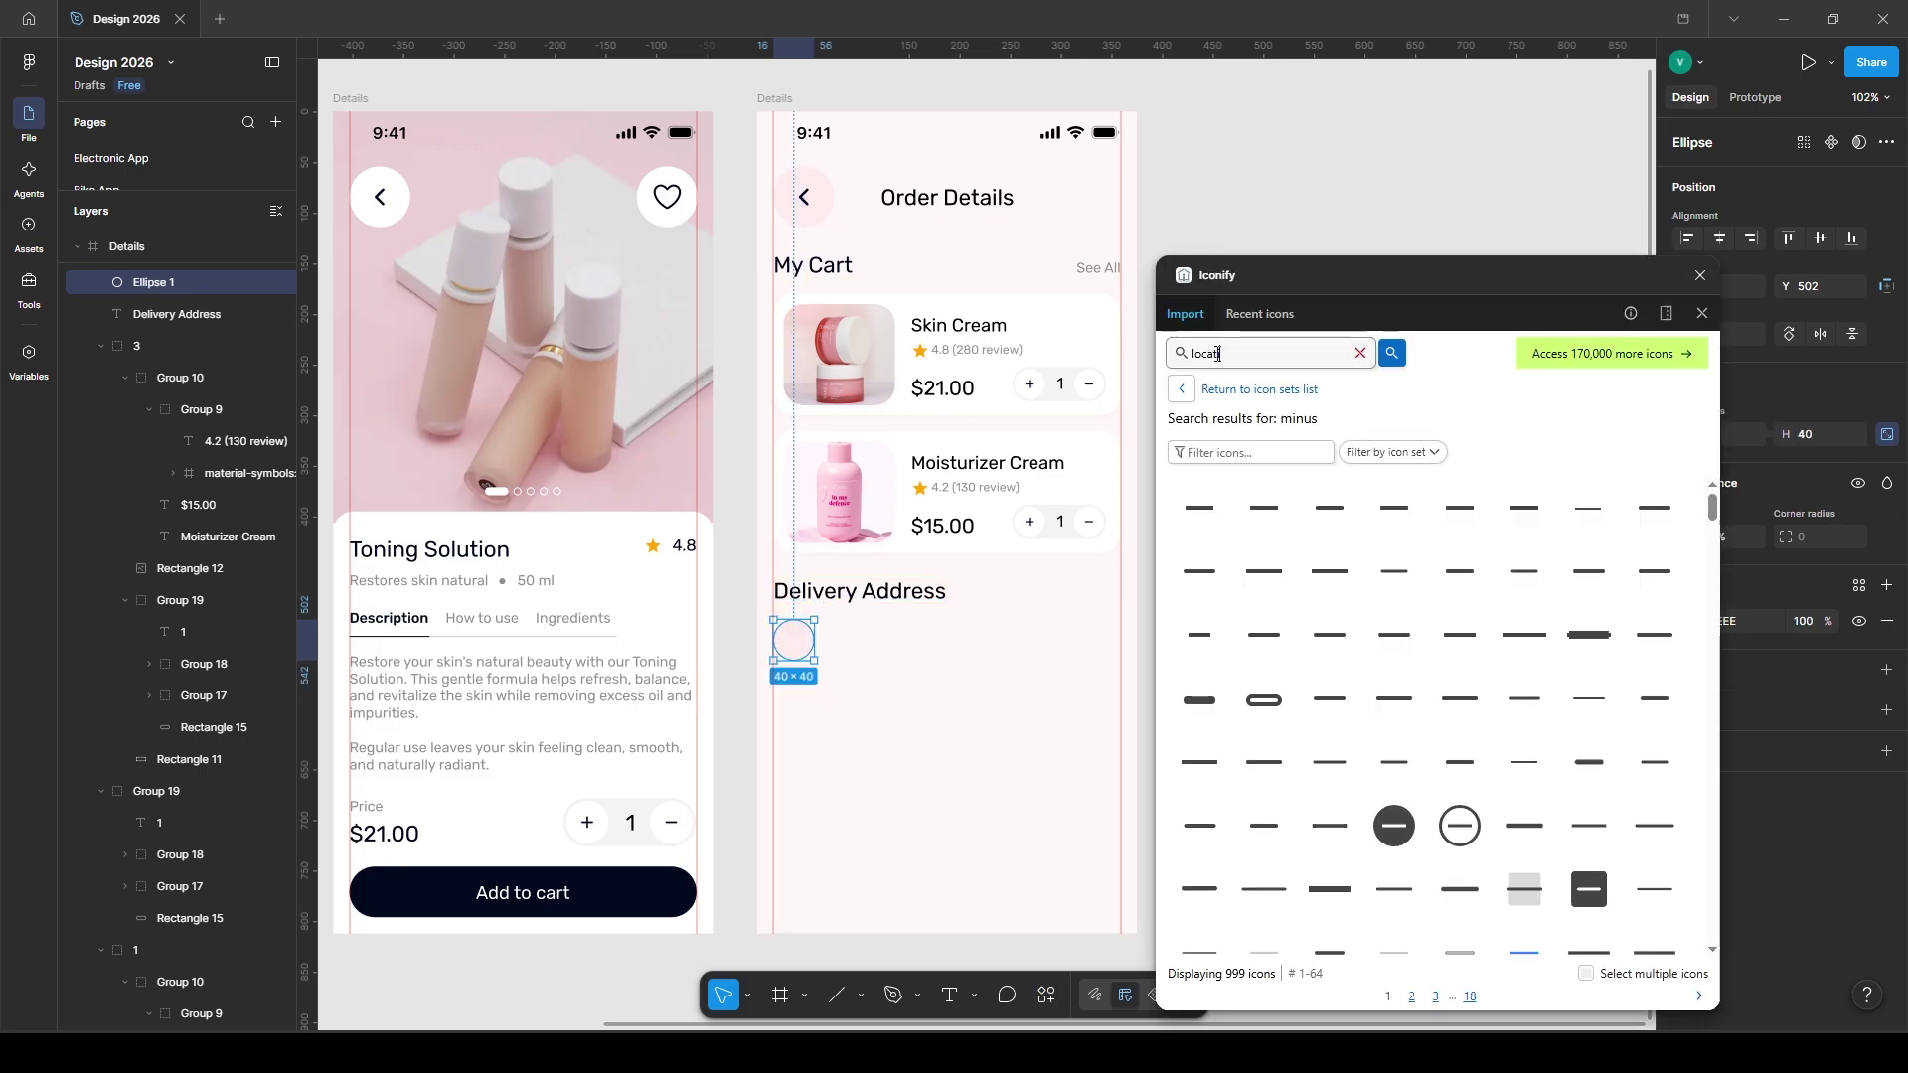
{"action": "type", "text": "ion"}
{"action": "key", "text": "Return"}
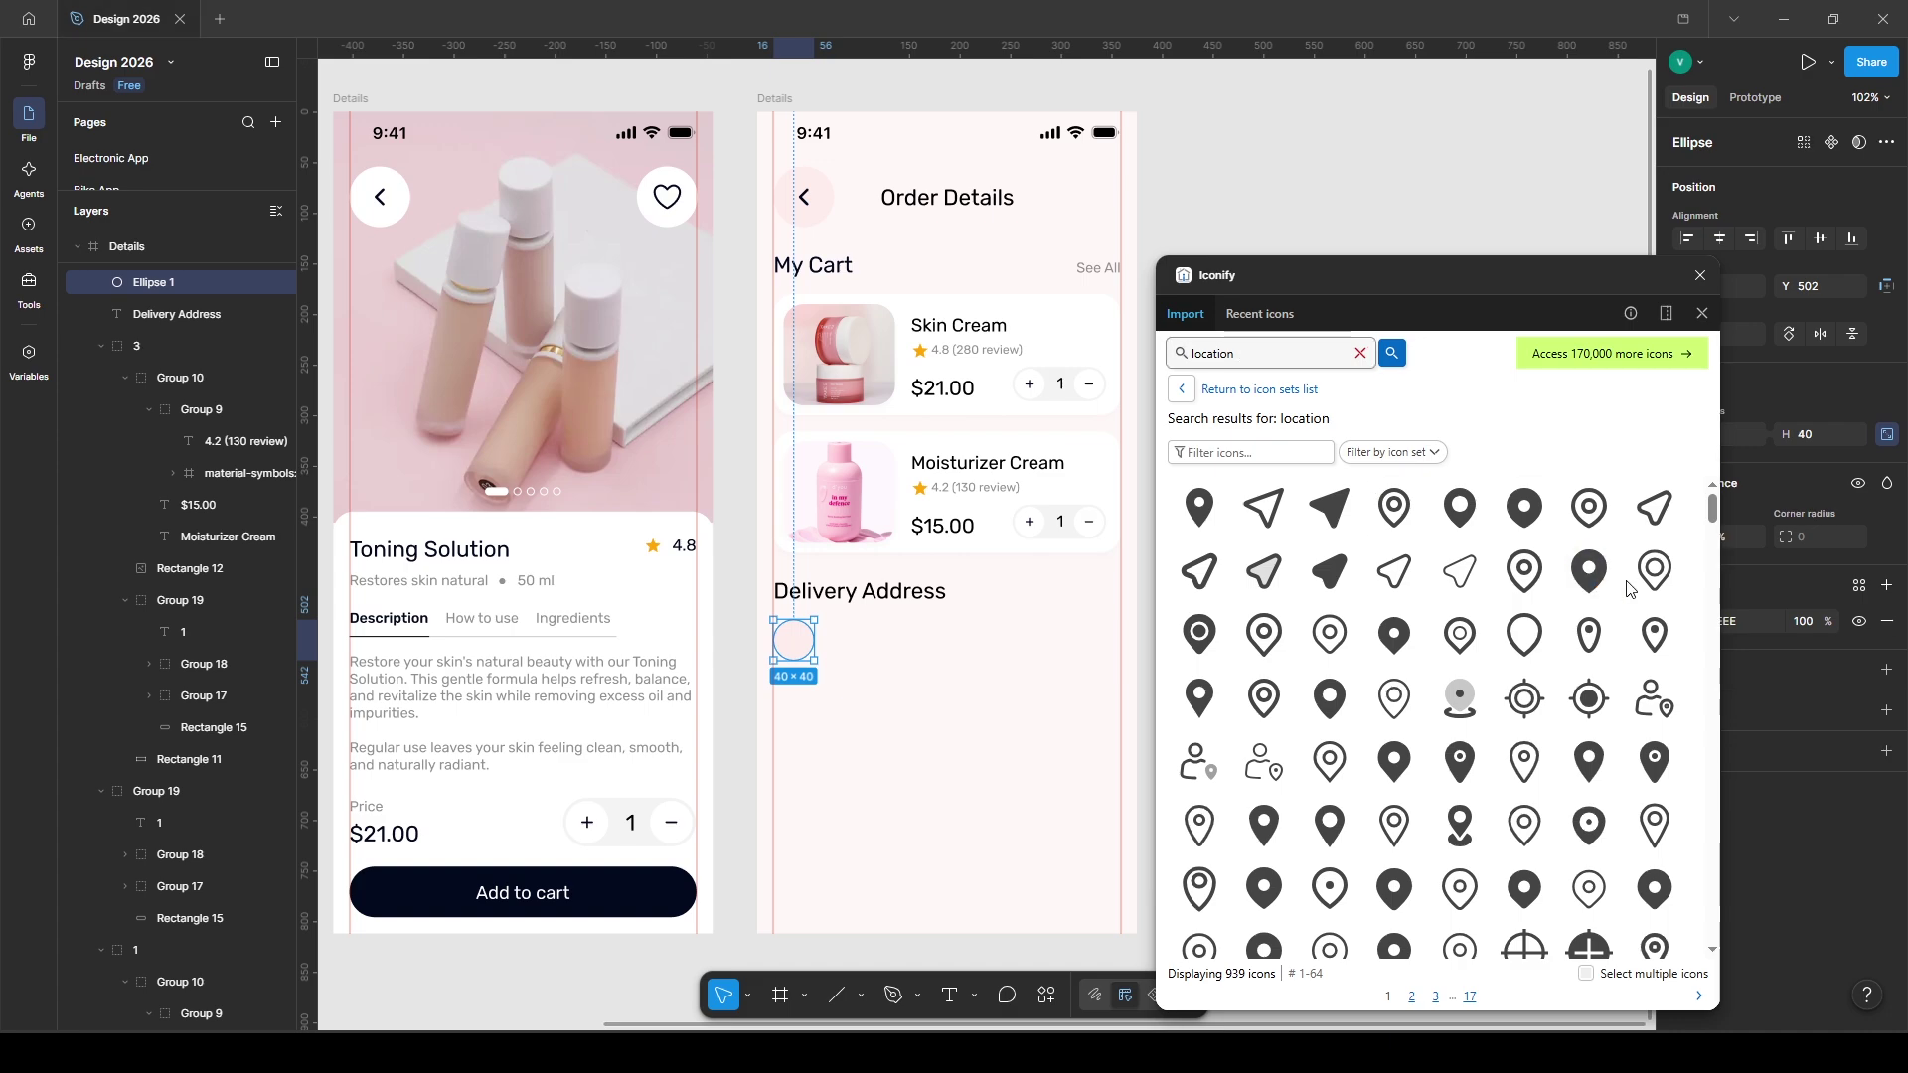
{"action": "left_click_drag", "start_coordinate": [1265, 634], "coordinate": [844, 705]}
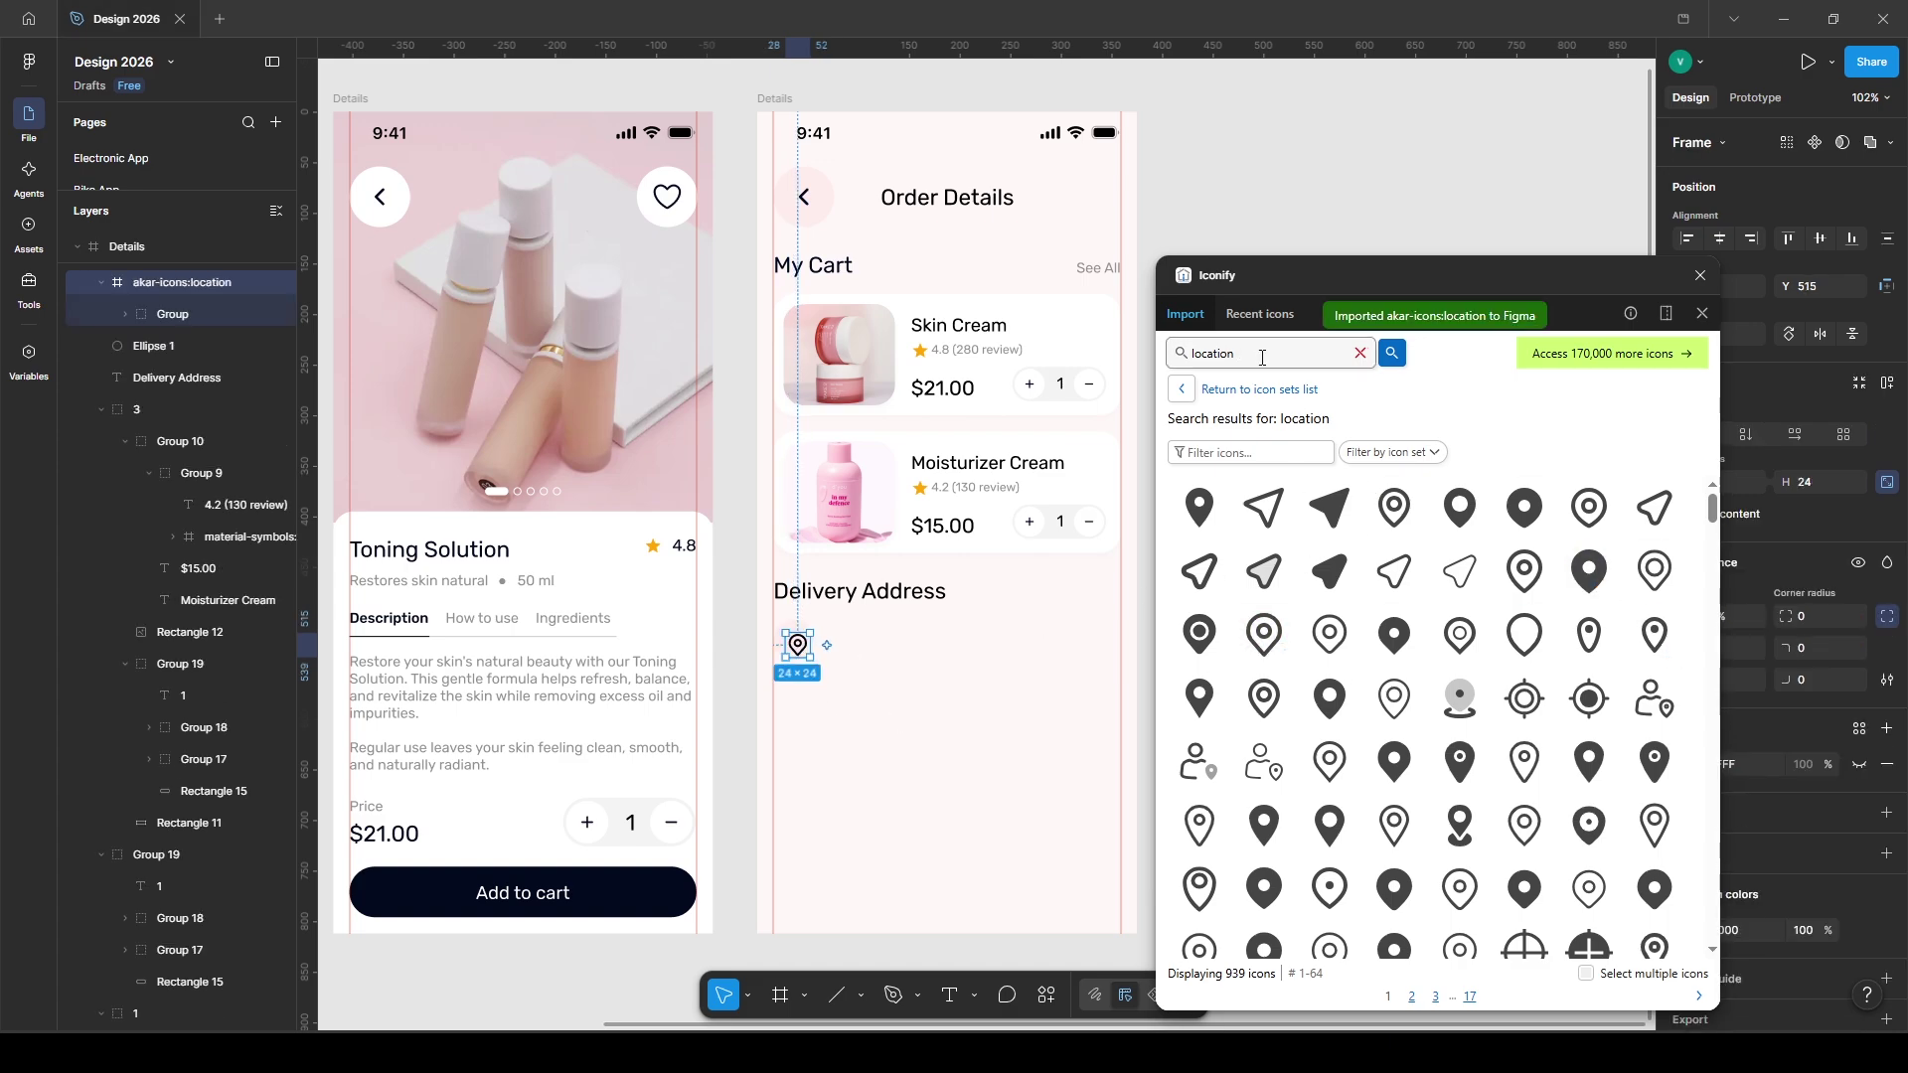
{"action": "left_click_drag", "start_coordinate": [1535, 277], "coordinate": [1604, 892]}
{"action": "type", "text": "20"}
{"action": "key", "text": "Return"}
{"action": "scroll", "coordinate": [1774, 716], "scroll_direction": "down", "scroll_amount": 3}
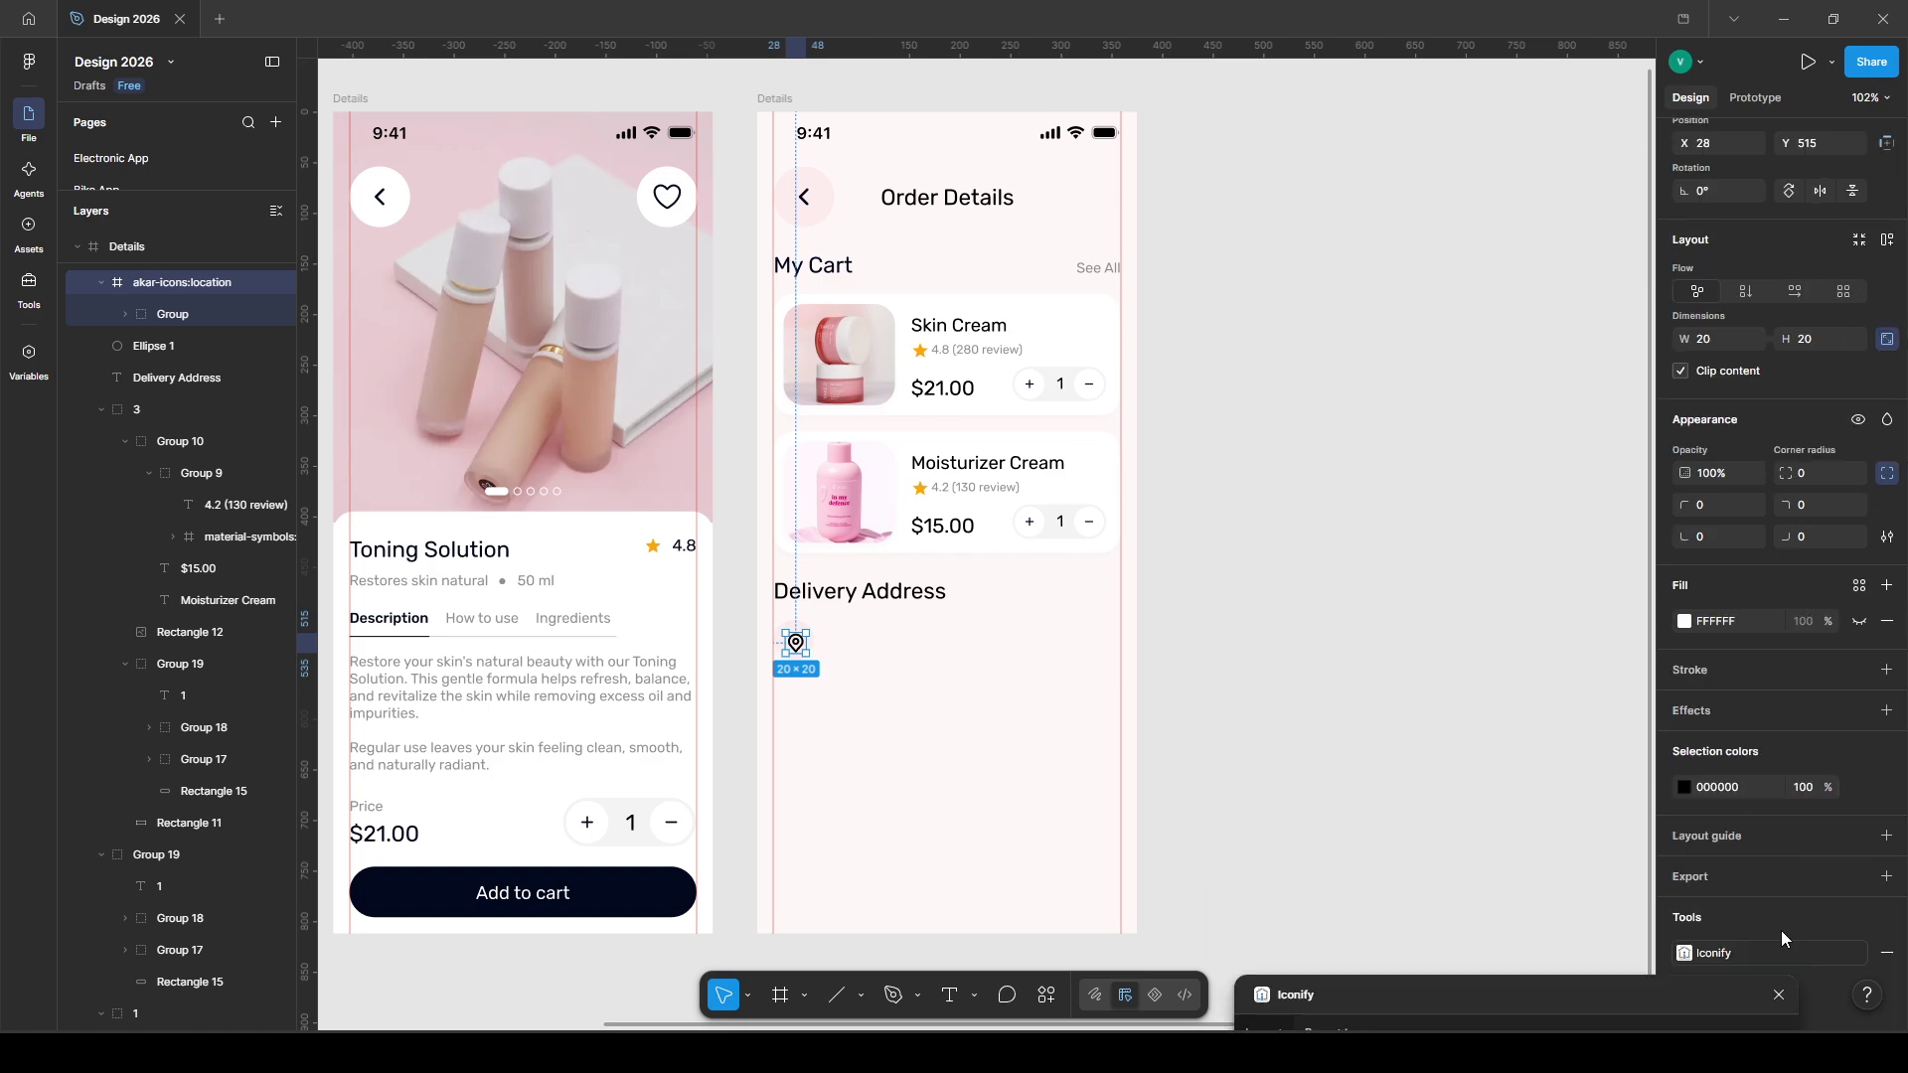
{"action": "left_click", "coordinate": [1885, 787]}
{"action": "left_click", "coordinate": [1497, 802]}
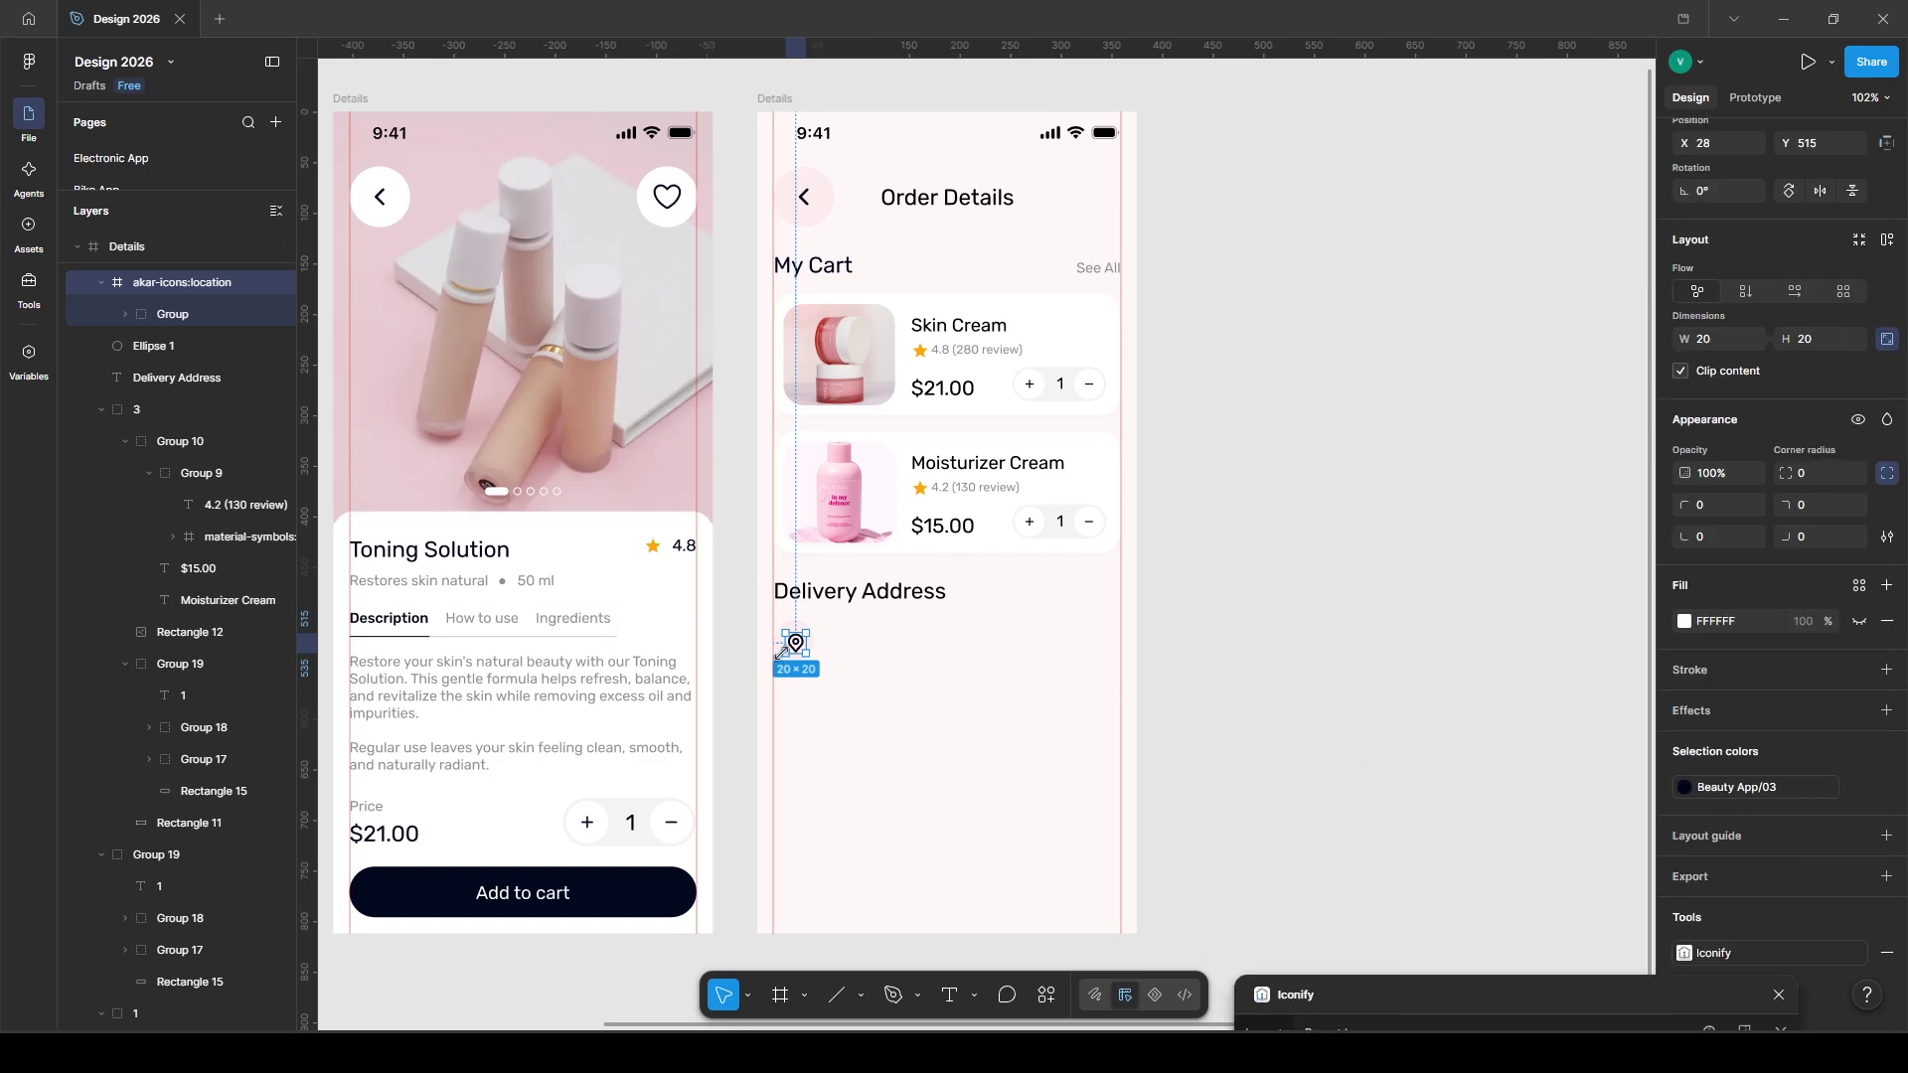
{"action": "left_click", "coordinate": [799, 617], "text": "shift"}
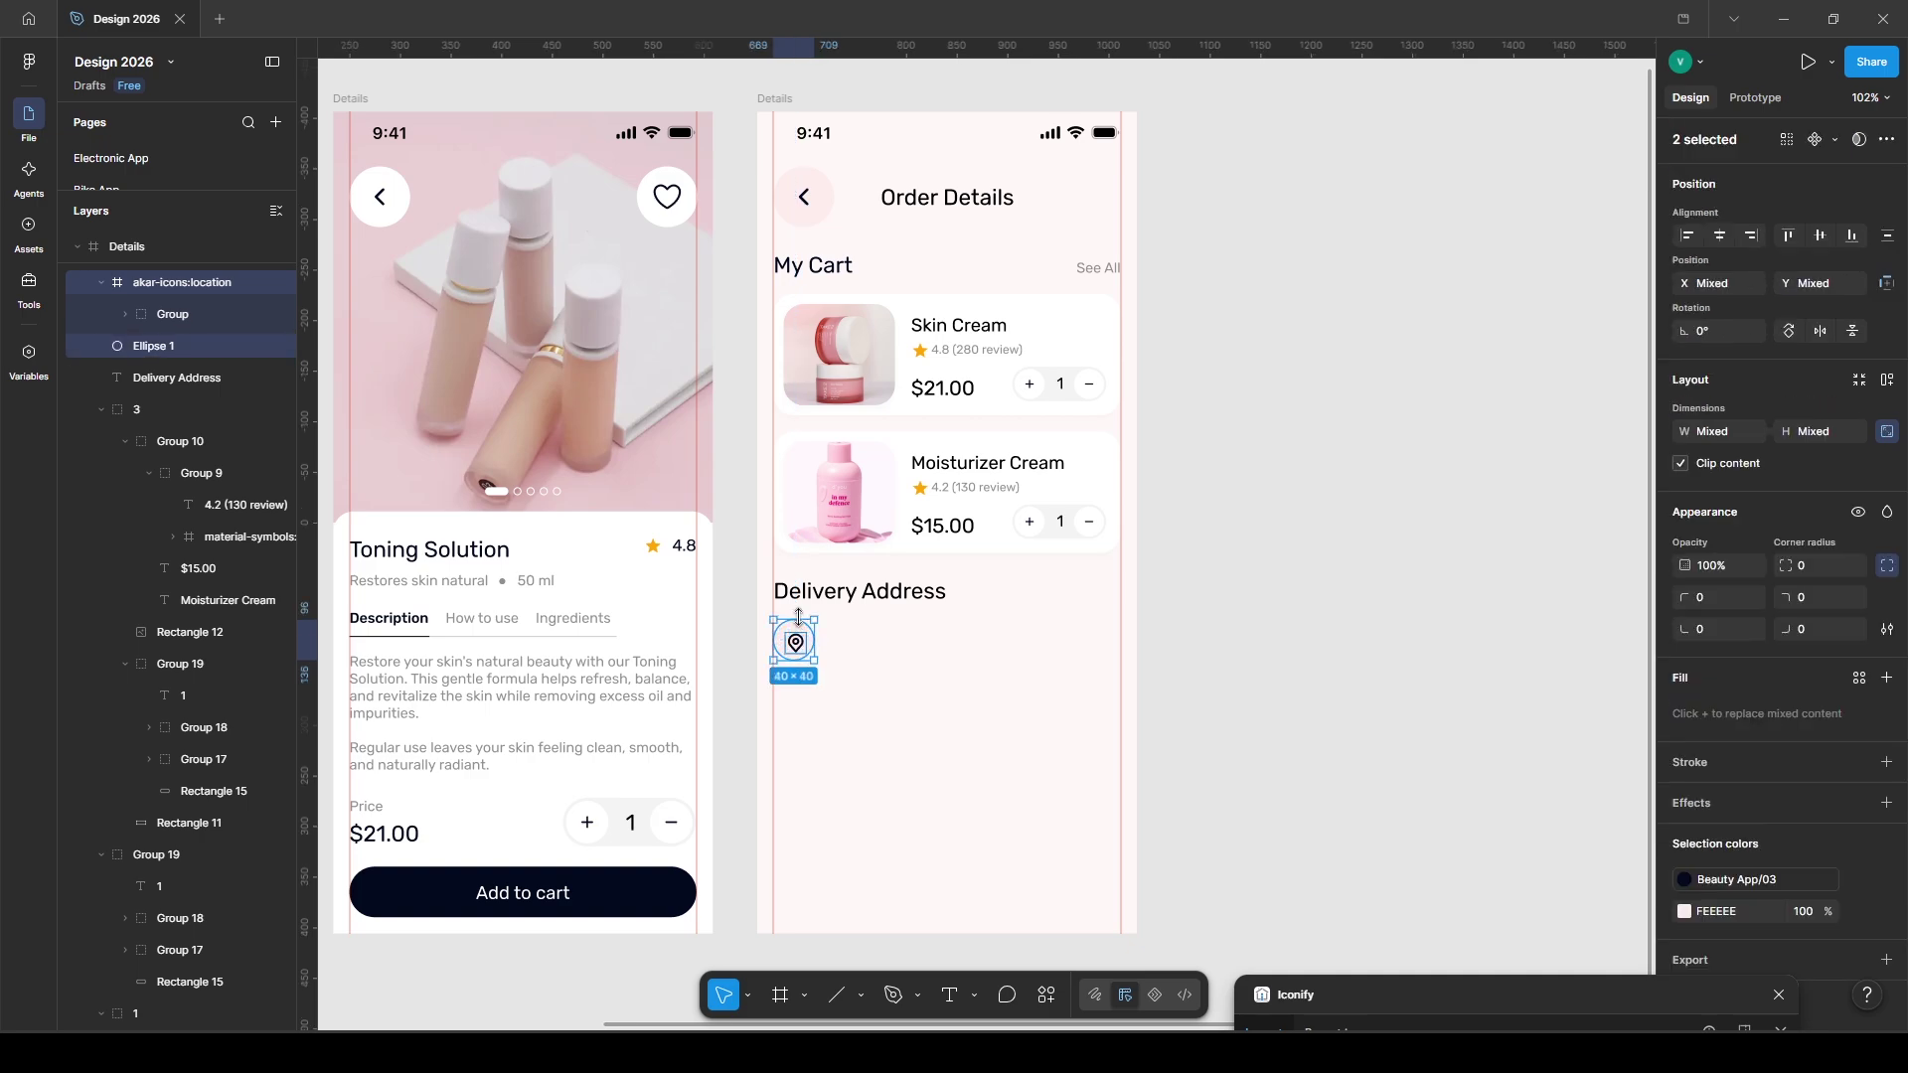
- Group the location pin with its circle and place the pasted delivery address text beside it
{"action": "key", "text": "ctrl+g"}
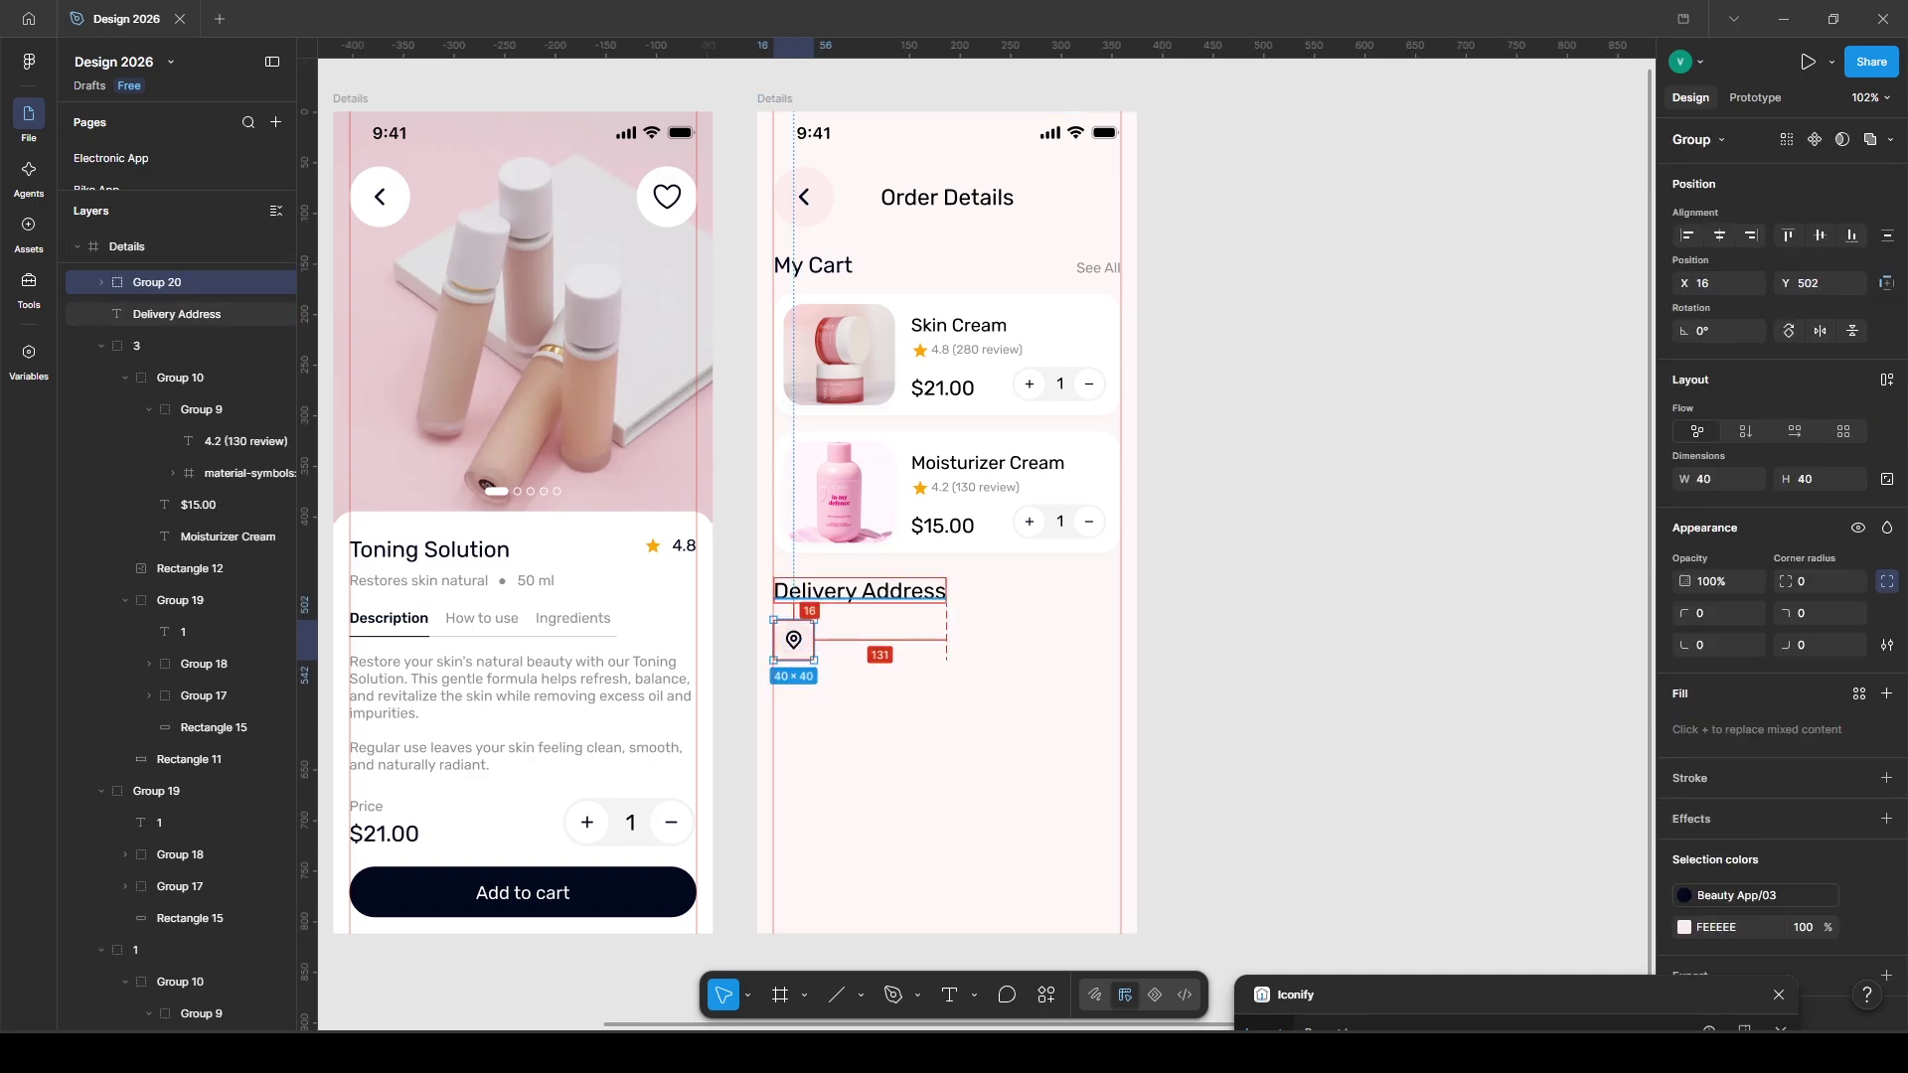
{"action": "key", "text": "t"}
{"action": "left_click", "coordinate": [833, 641]}
{"action": "key", "text": "Escape"}
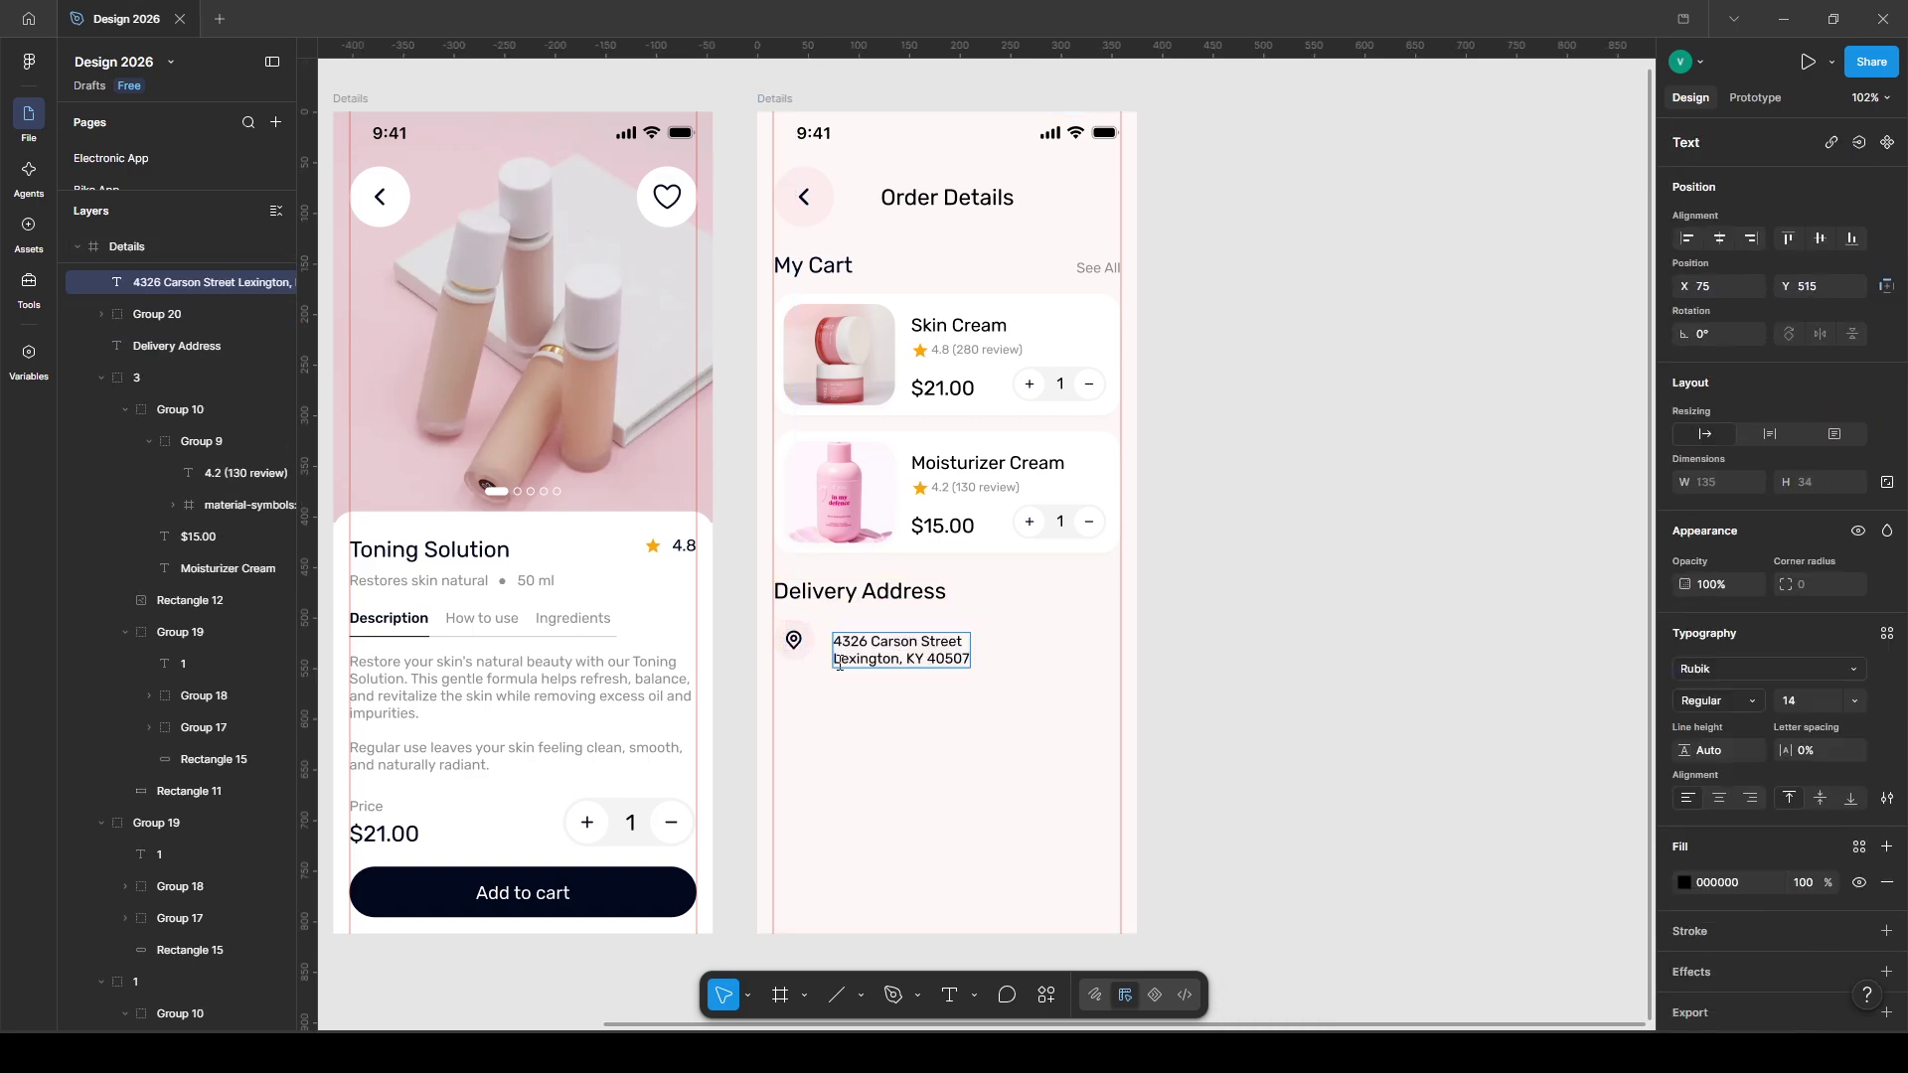
{"action": "key", "text": "BackSpace"}
{"action": "key", "text": "BackSpace"}
{"action": "type", "text": ","}
{"action": "key", "text": "ctrl+a"}
{"action": "key", "text": "ctrl+shift+comma"}
{"action": "key", "text": "ctrl+shift+comma"}
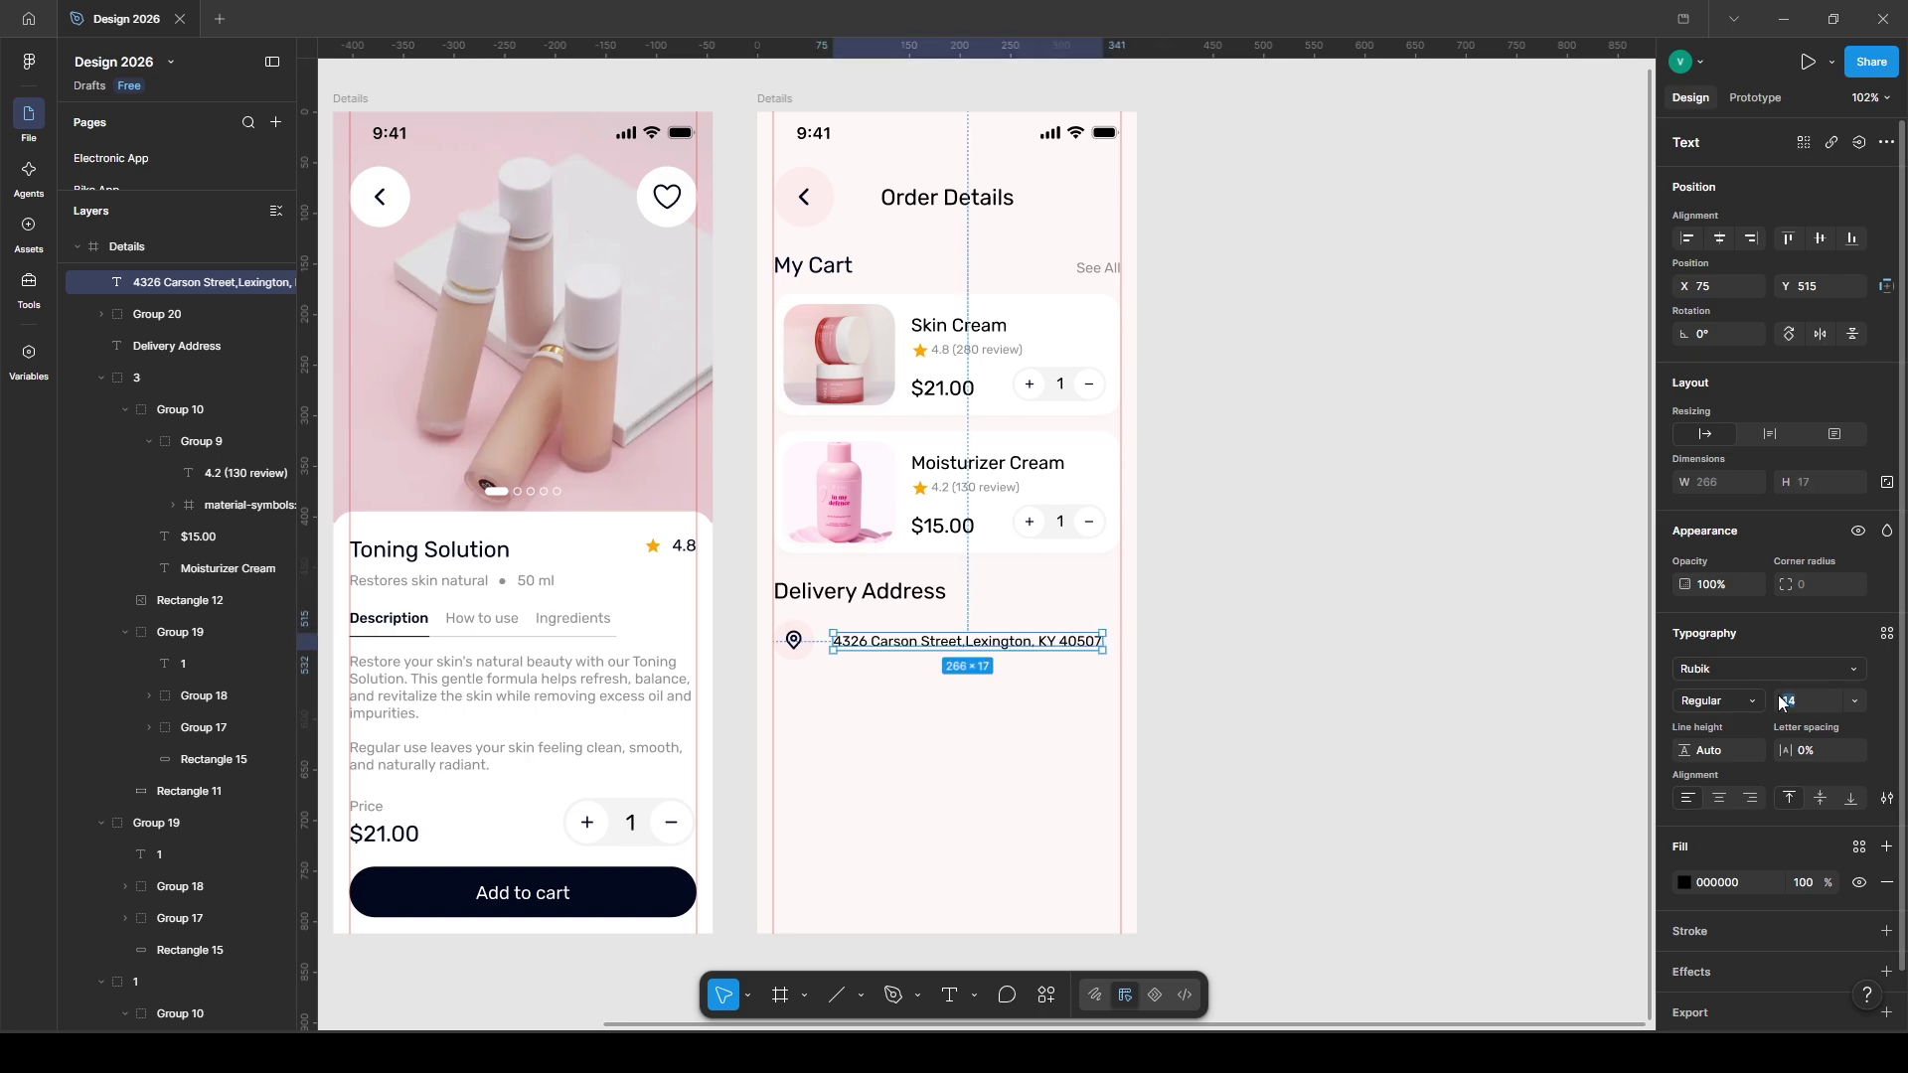
{"action": "key", "text": "Escape"}
{"action": "left_click_drag", "start_coordinate": [860, 644], "coordinate": [851, 638]}
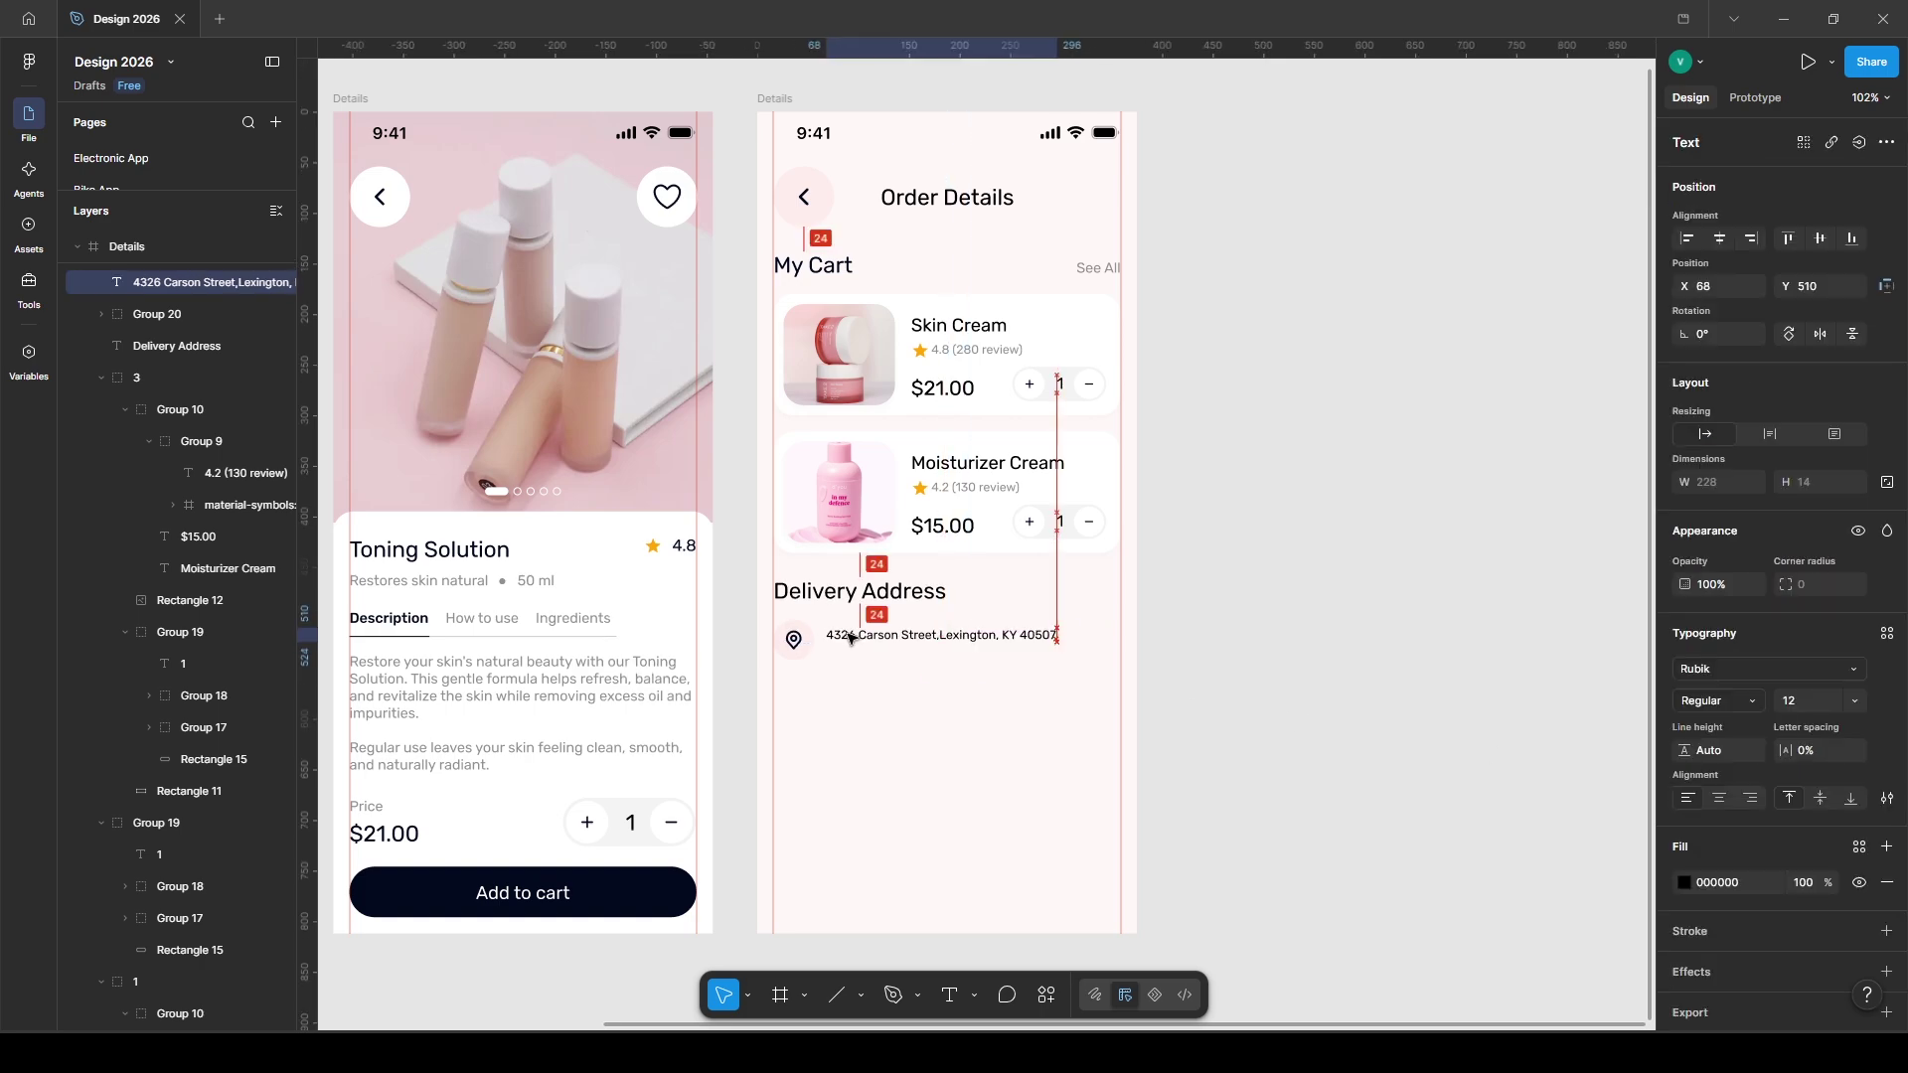
{"action": "double_click", "coordinate": [1001, 637]}
- Add a right-pointing arrow after the address, group the row, and draw a box beneath it
{"action": "key", "text": "Escape"}
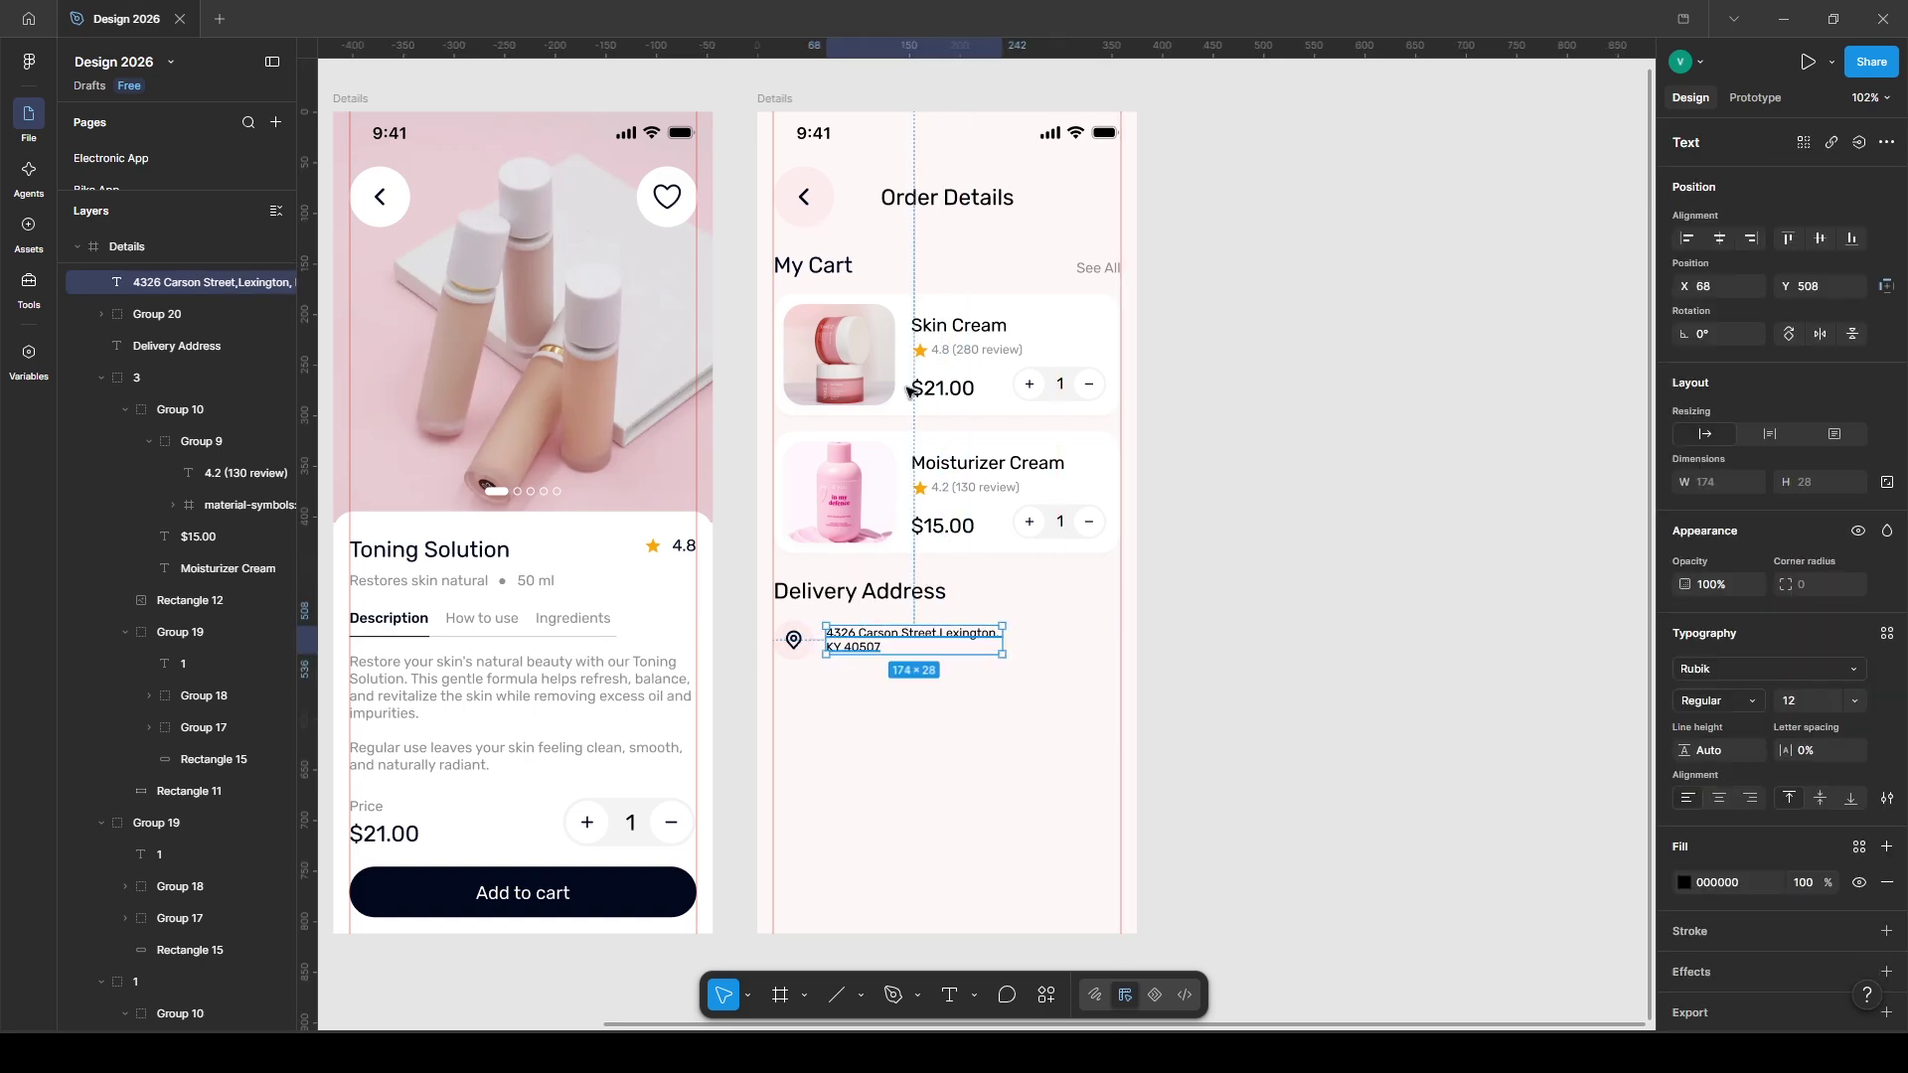
{"action": "key", "text": "ctrl+v"}
{"action": "left_click_drag", "start_coordinate": [791, 146], "coordinate": [1102, 642]}
{"action": "key", "text": "shift+h"}
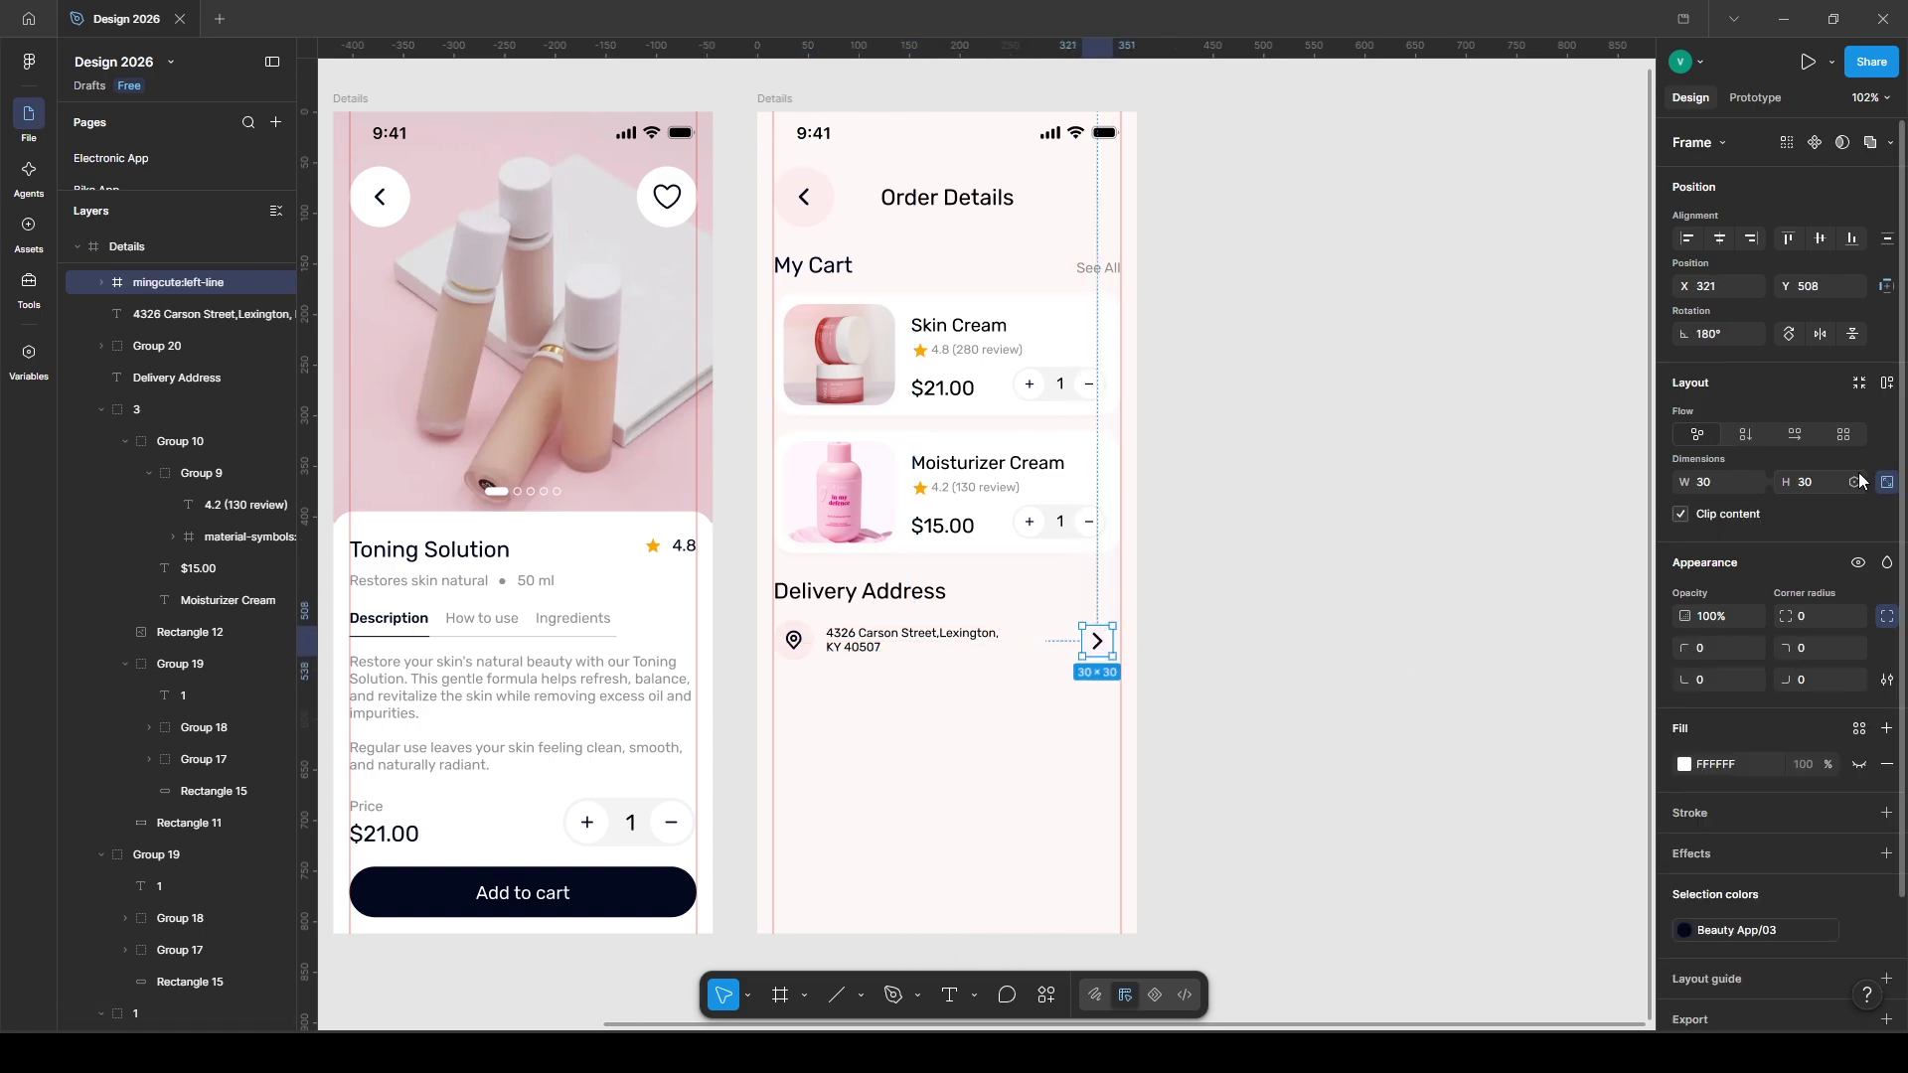
{"action": "left_click", "coordinate": [788, 639], "text": "shift"}
{"action": "left_click", "coordinate": [908, 636], "text": "shift"}
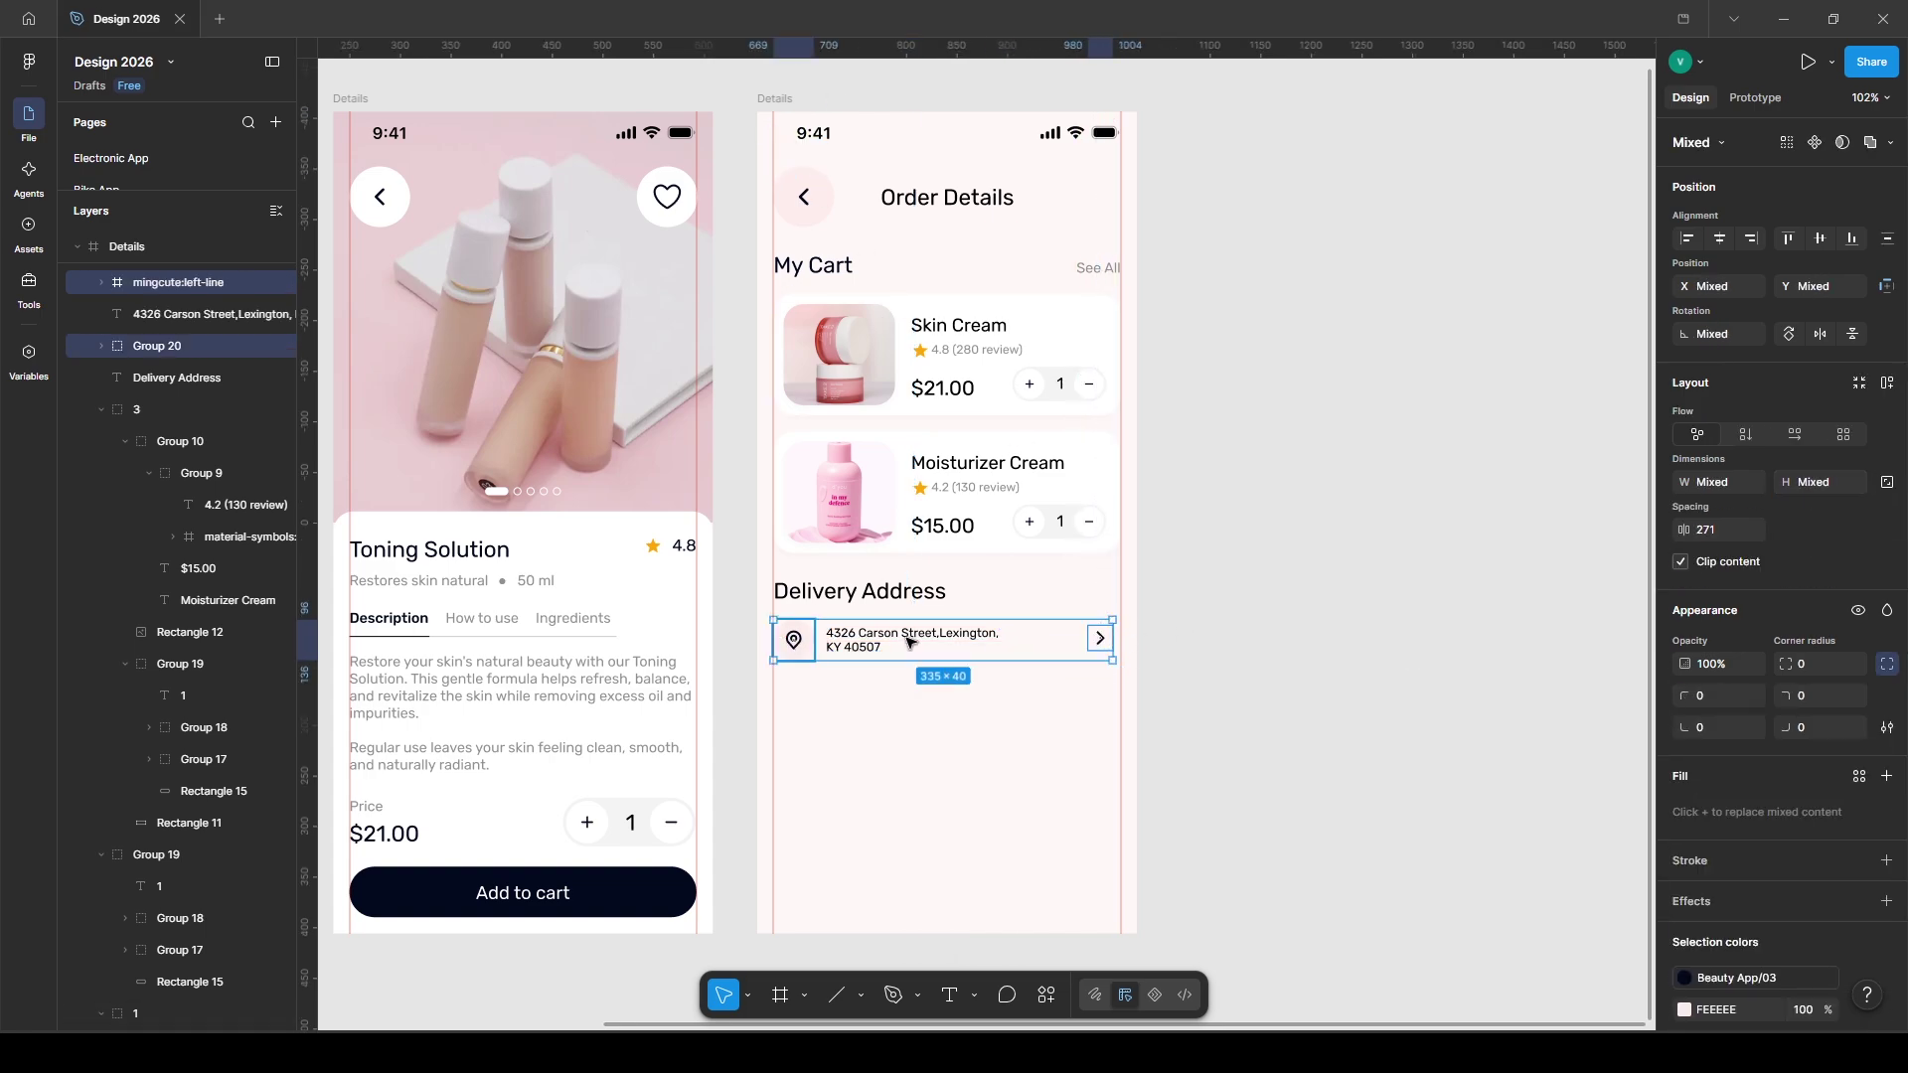
{"action": "key", "text": "ctrl+g"}
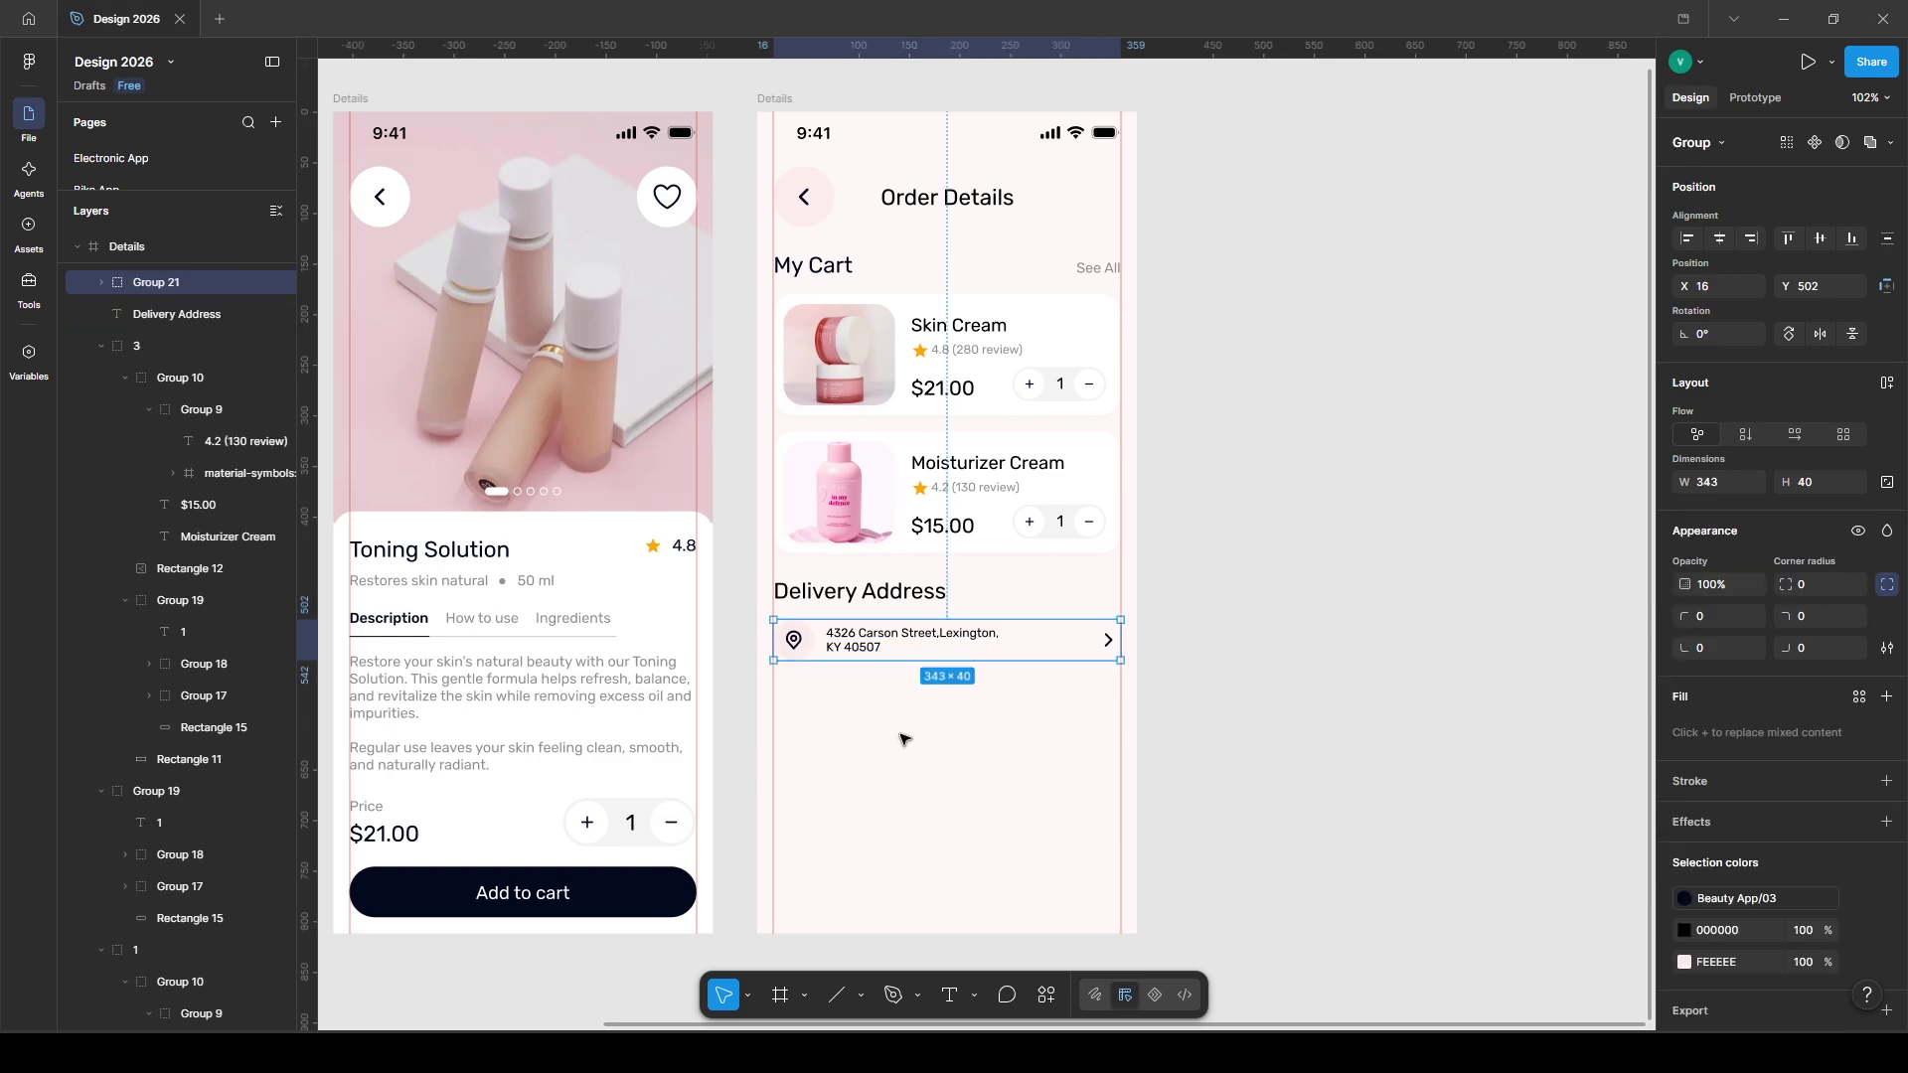
{"action": "key", "text": "Escape"}
{"action": "key", "text": "r"}
{"action": "left_click_drag", "start_coordinate": [773, 686], "coordinate": [996, 732]}
- Make the box 50 px tall with the white Beauty App/01 fill and the Skin Cream card's shadow
{"action": "left_click", "coordinate": [1818, 439]}
{"action": "type", "text": "50"}
{"action": "key", "text": "Return"}
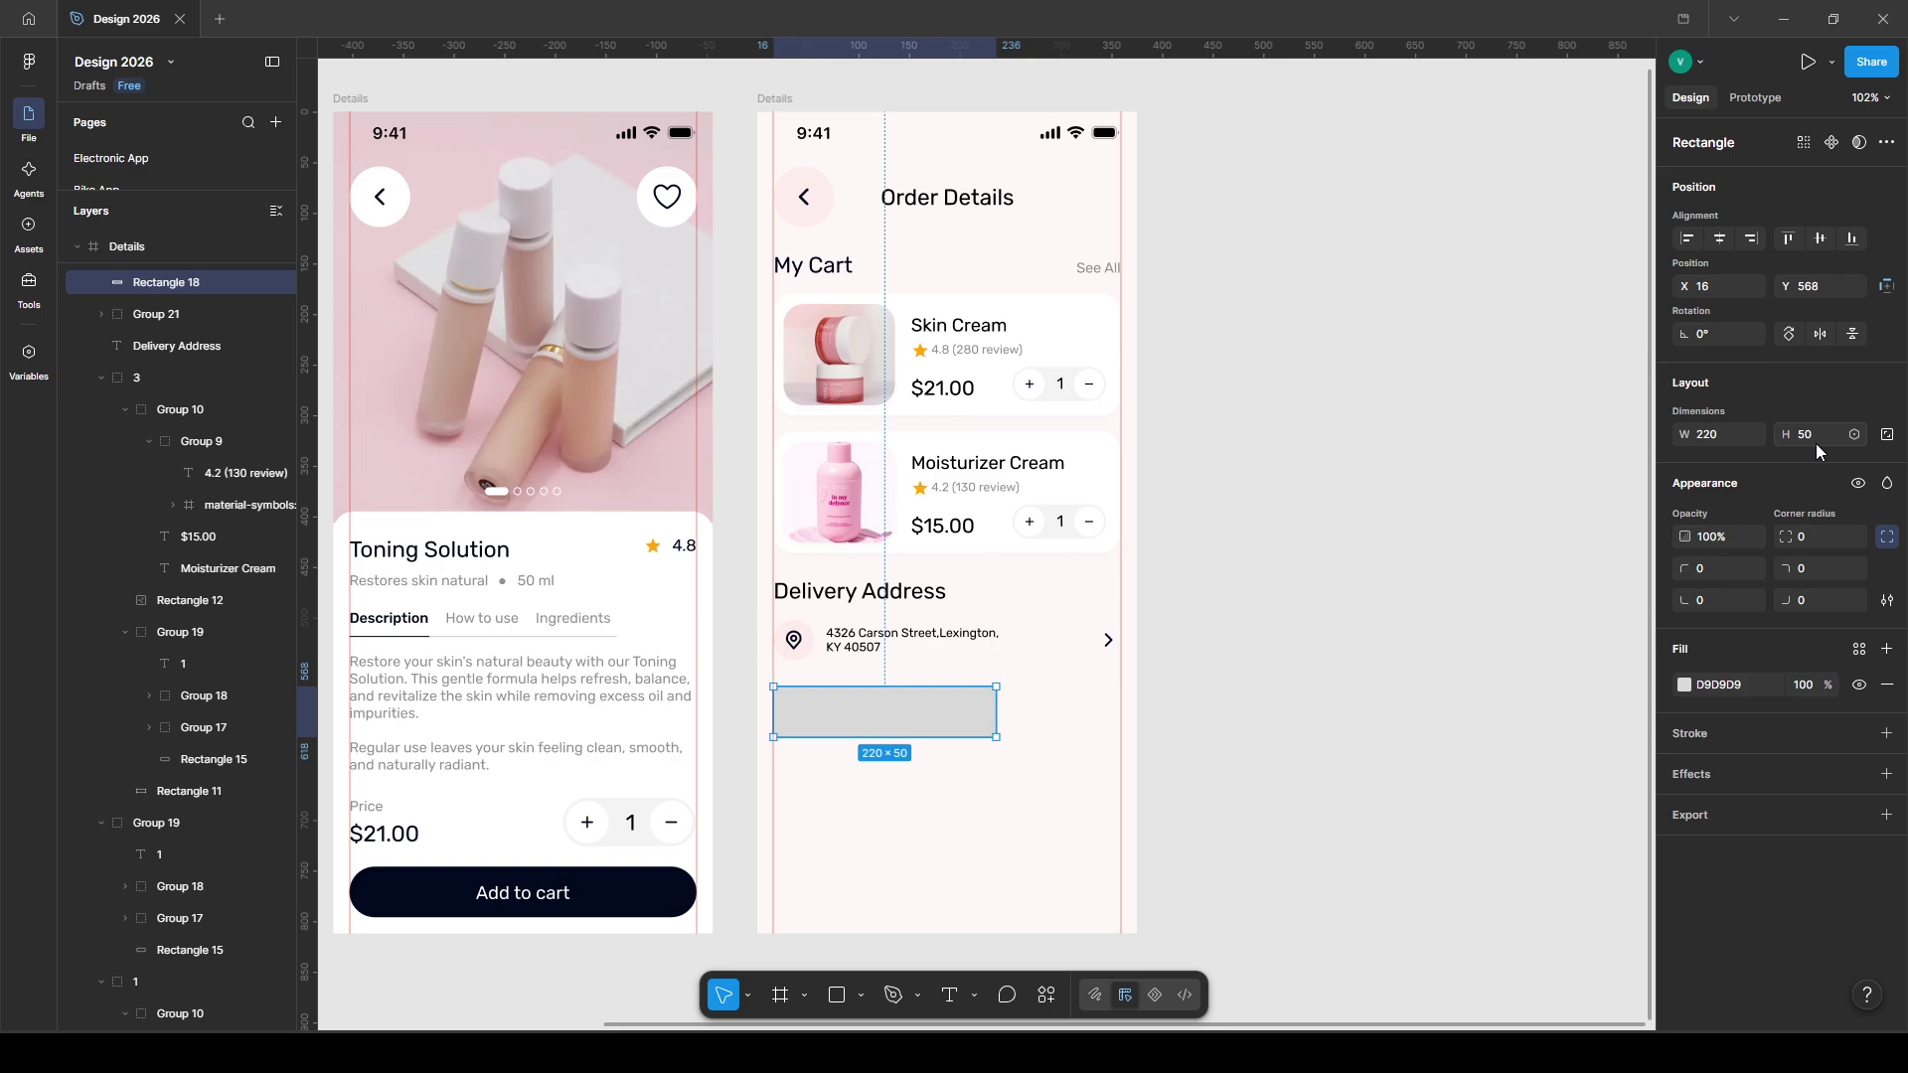
{"action": "left_click", "coordinate": [1859, 649]}
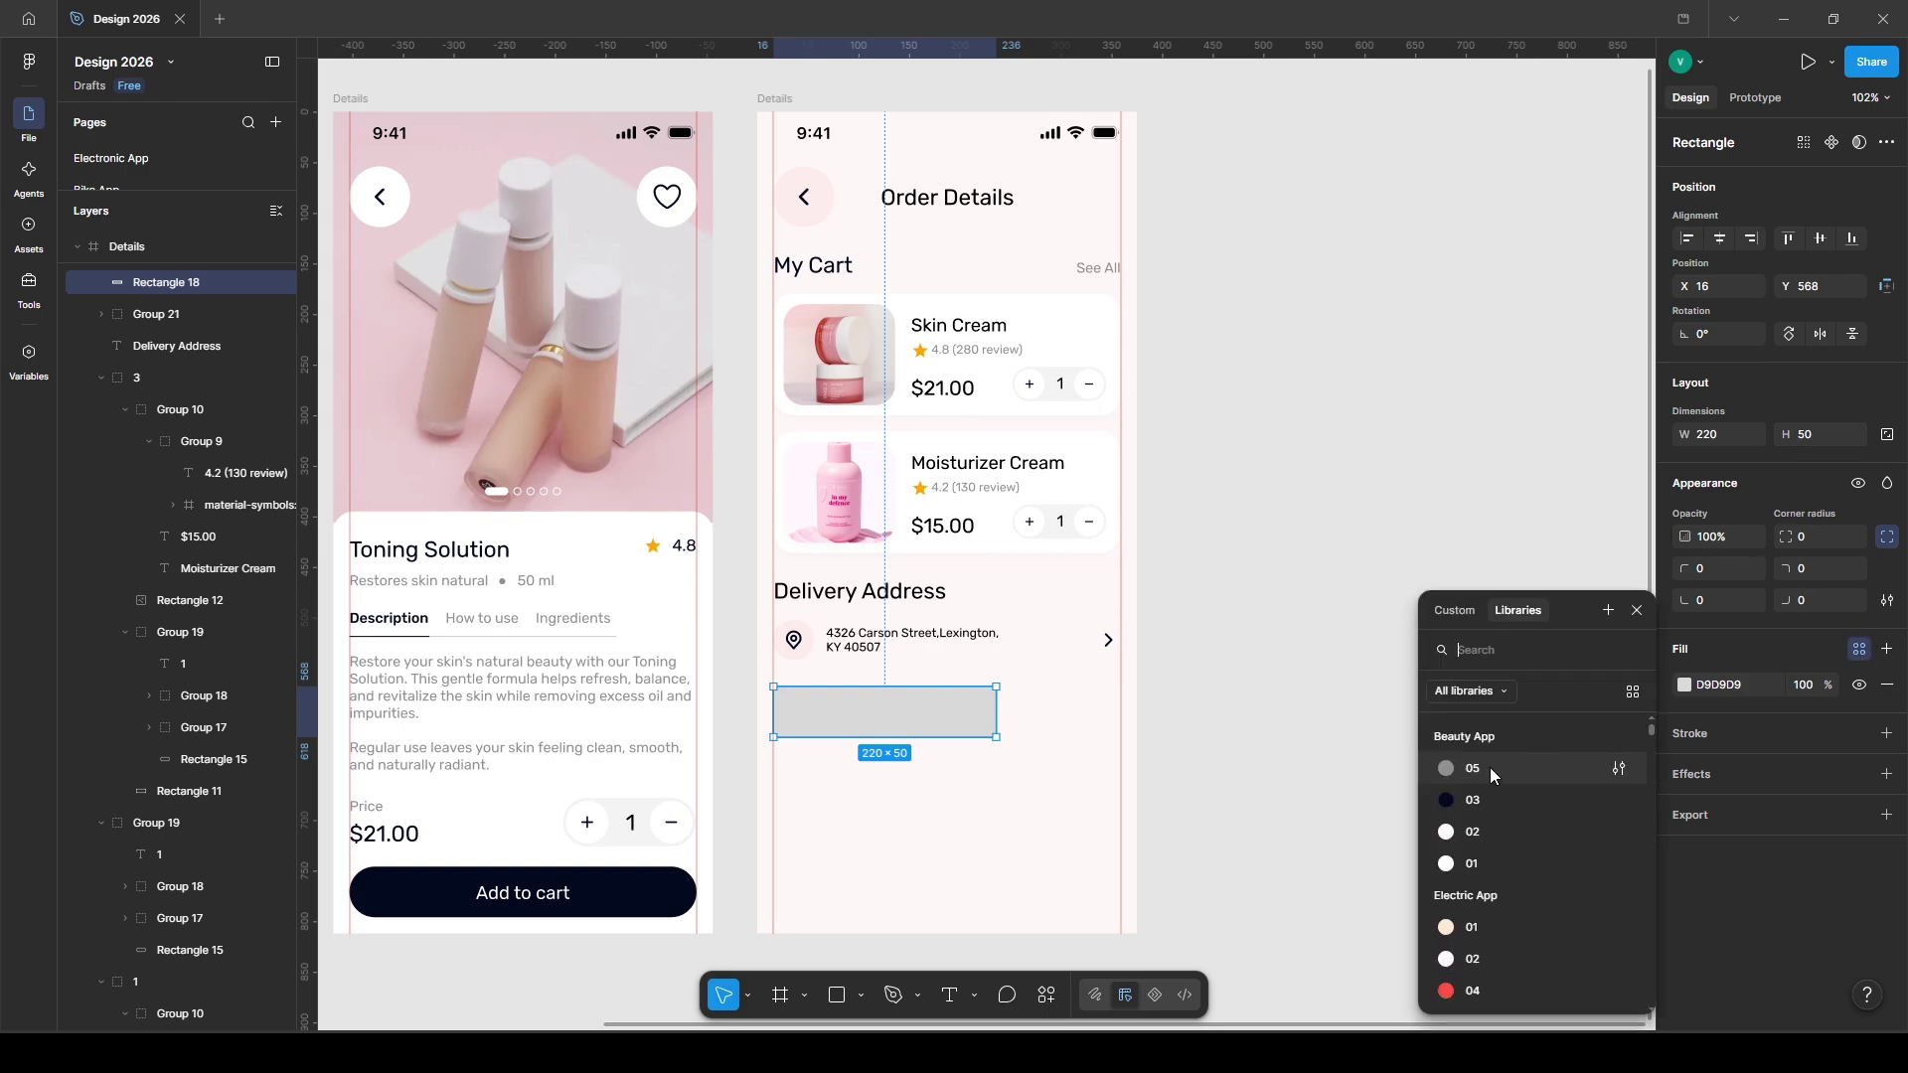
{"action": "left_click", "coordinate": [1481, 844]}
{"action": "scroll", "coordinate": [683, 759], "scroll_direction": "left", "scroll_amount": 5}
{"action": "left_click", "coordinate": [686, 758]}
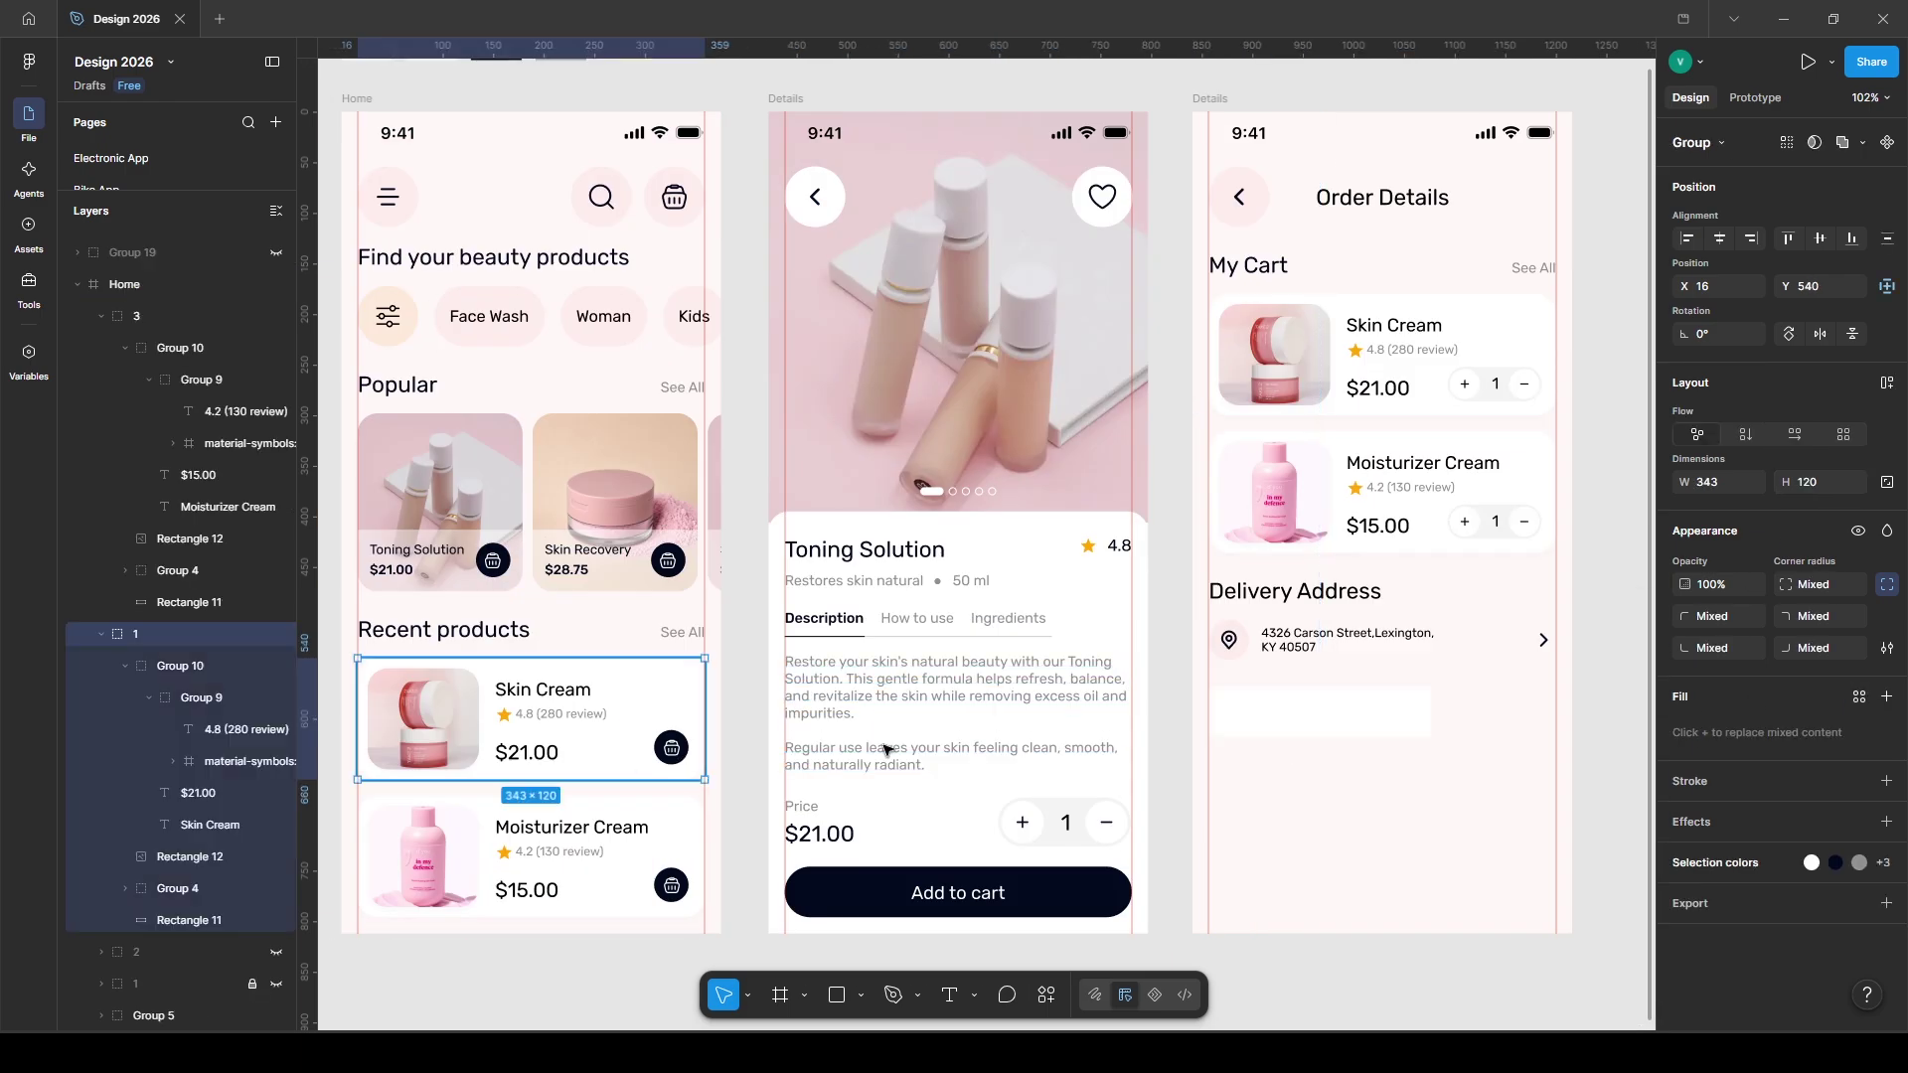
{"action": "scroll", "coordinate": [947, 715], "scroll_direction": "right", "scroll_amount": 5}
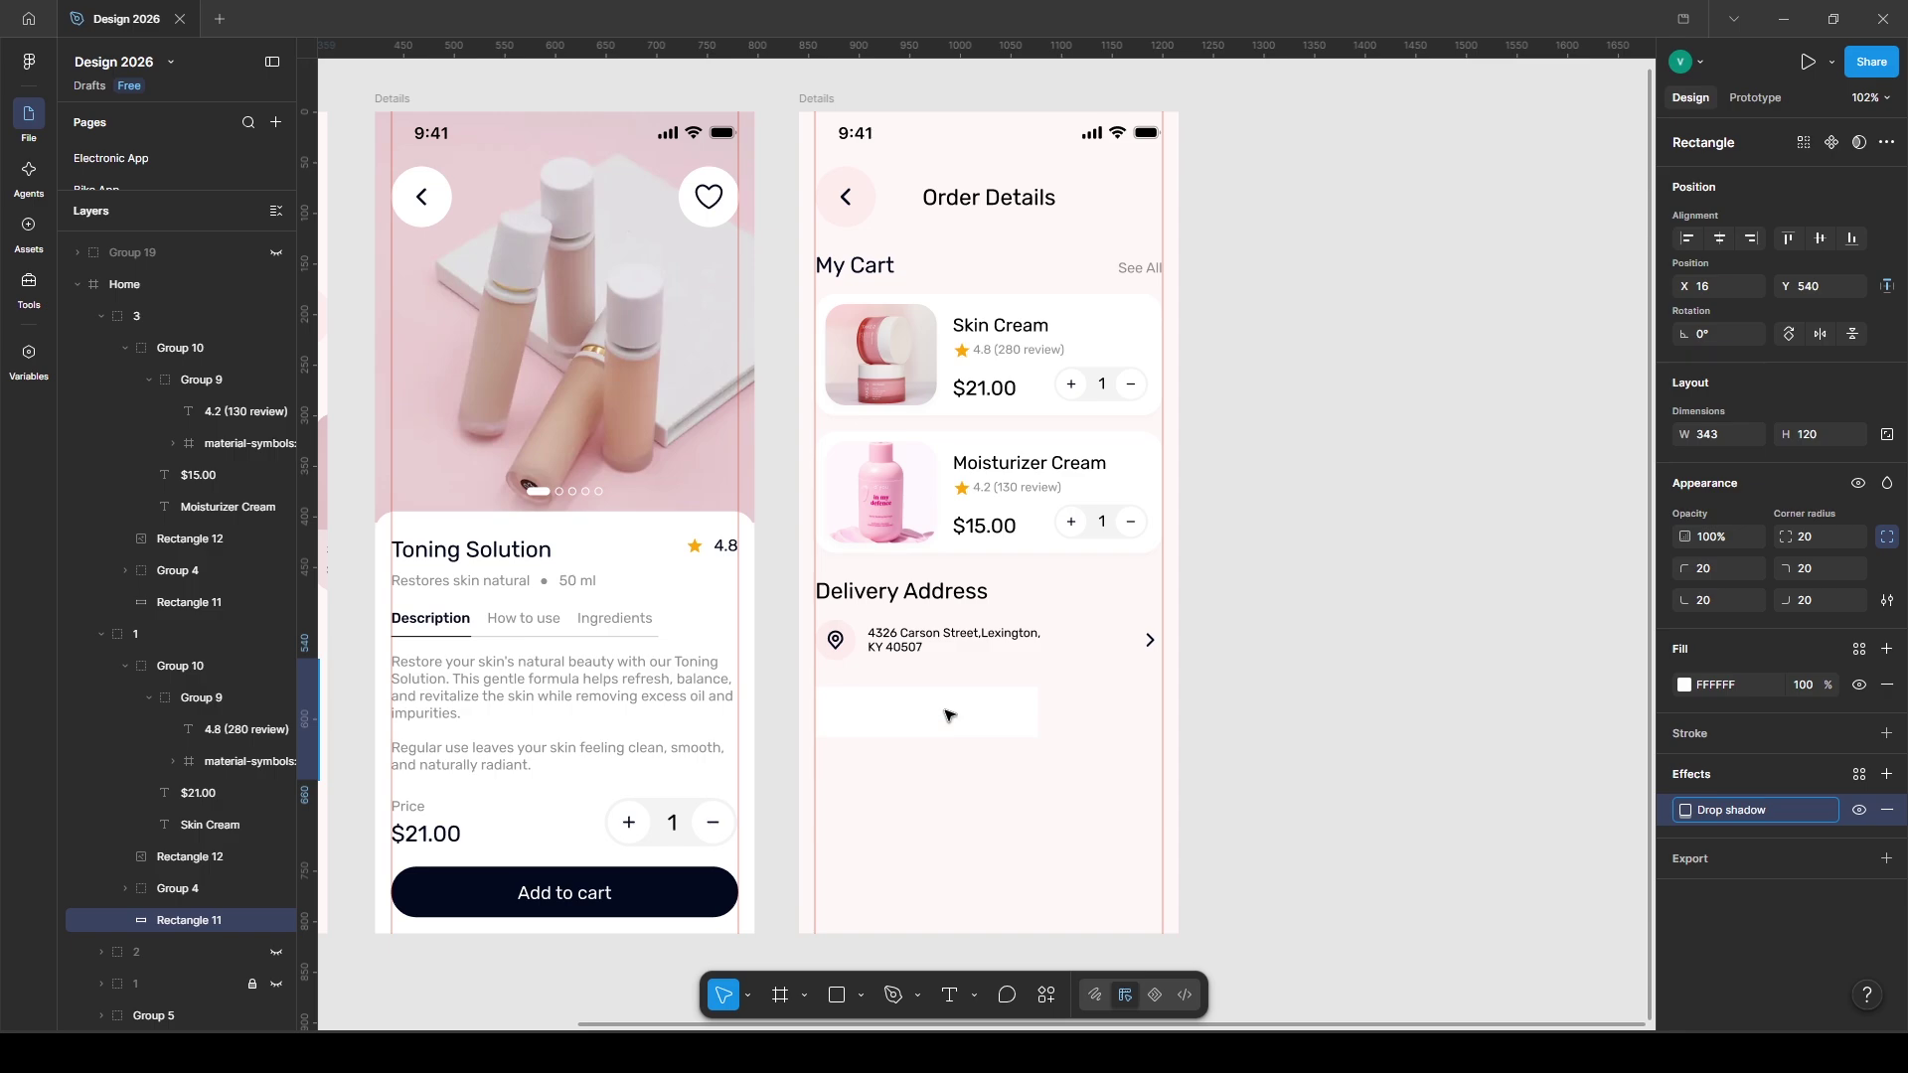
{"action": "left_click", "coordinate": [947, 716]}
{"action": "scroll", "coordinate": [949, 715], "scroll_direction": "right", "scroll_amount": 1}
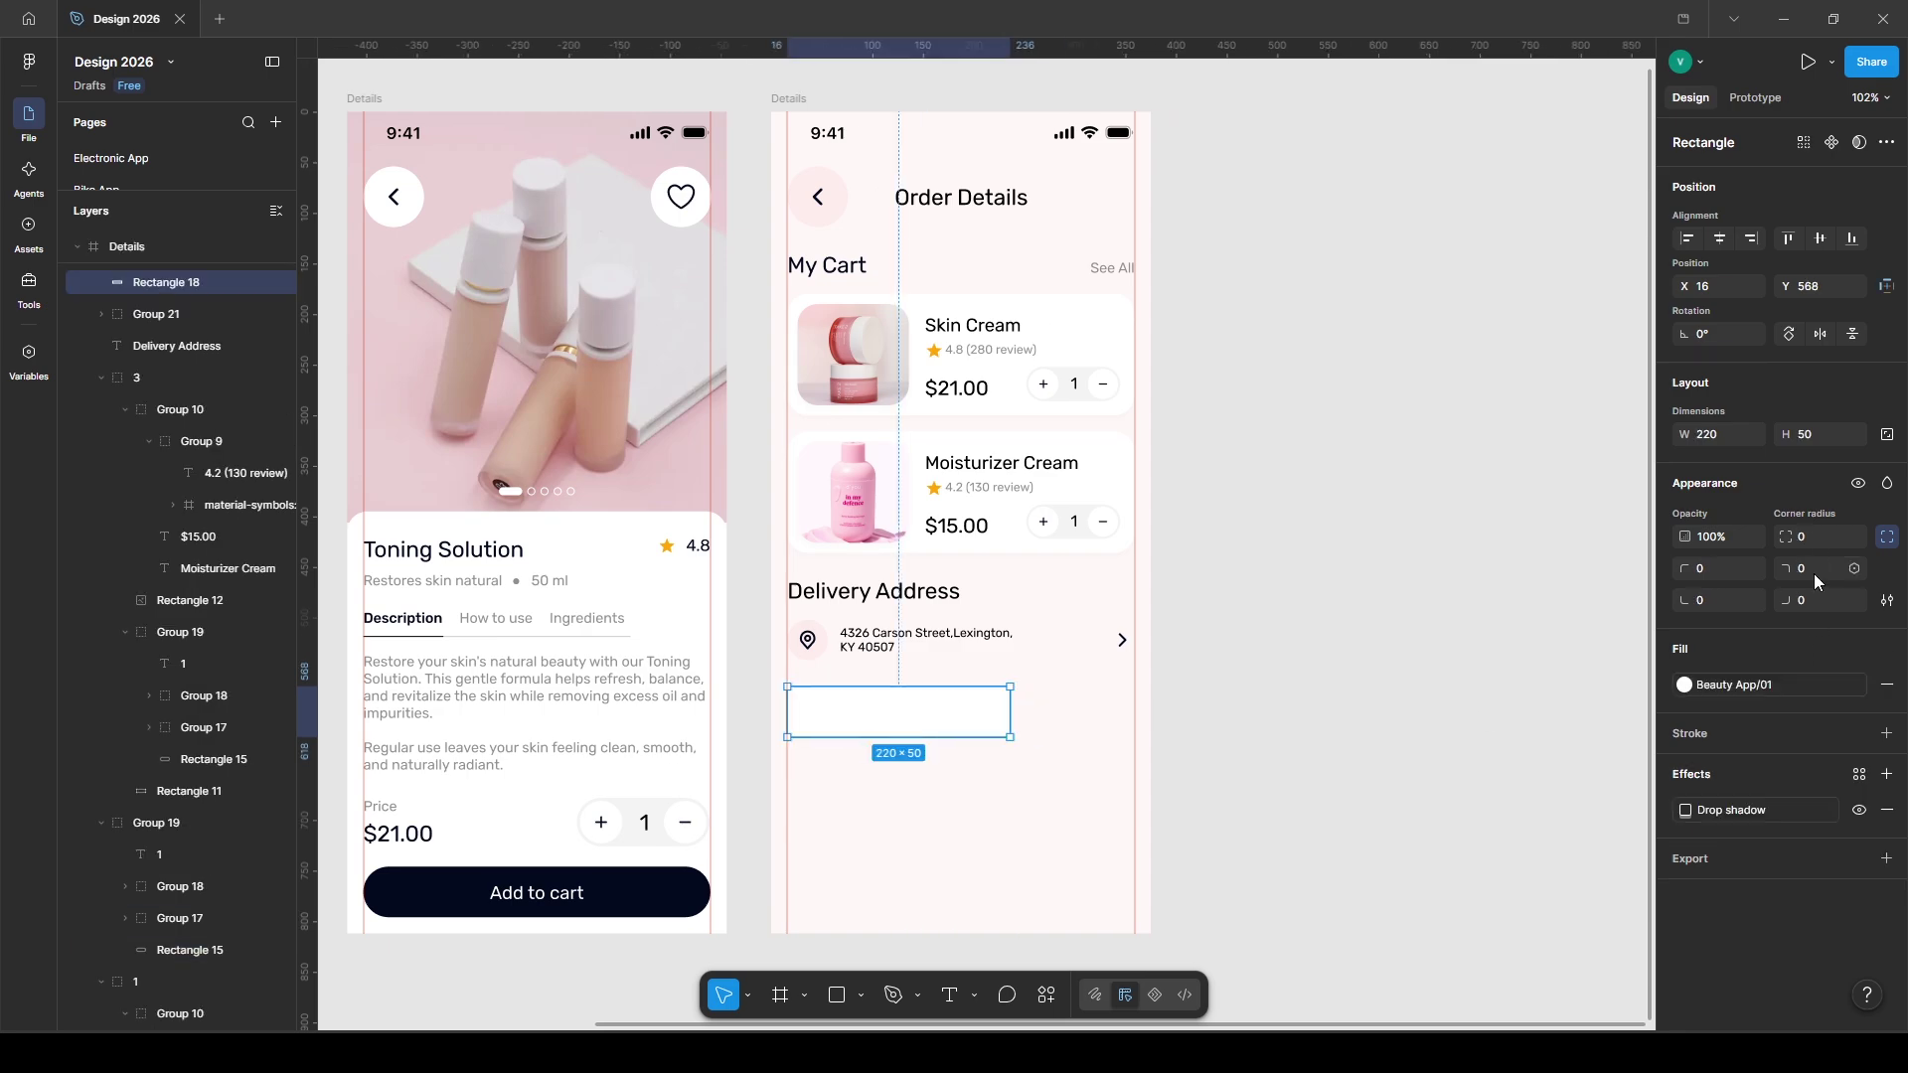
{"action": "left_click", "coordinate": [1521, 669]}
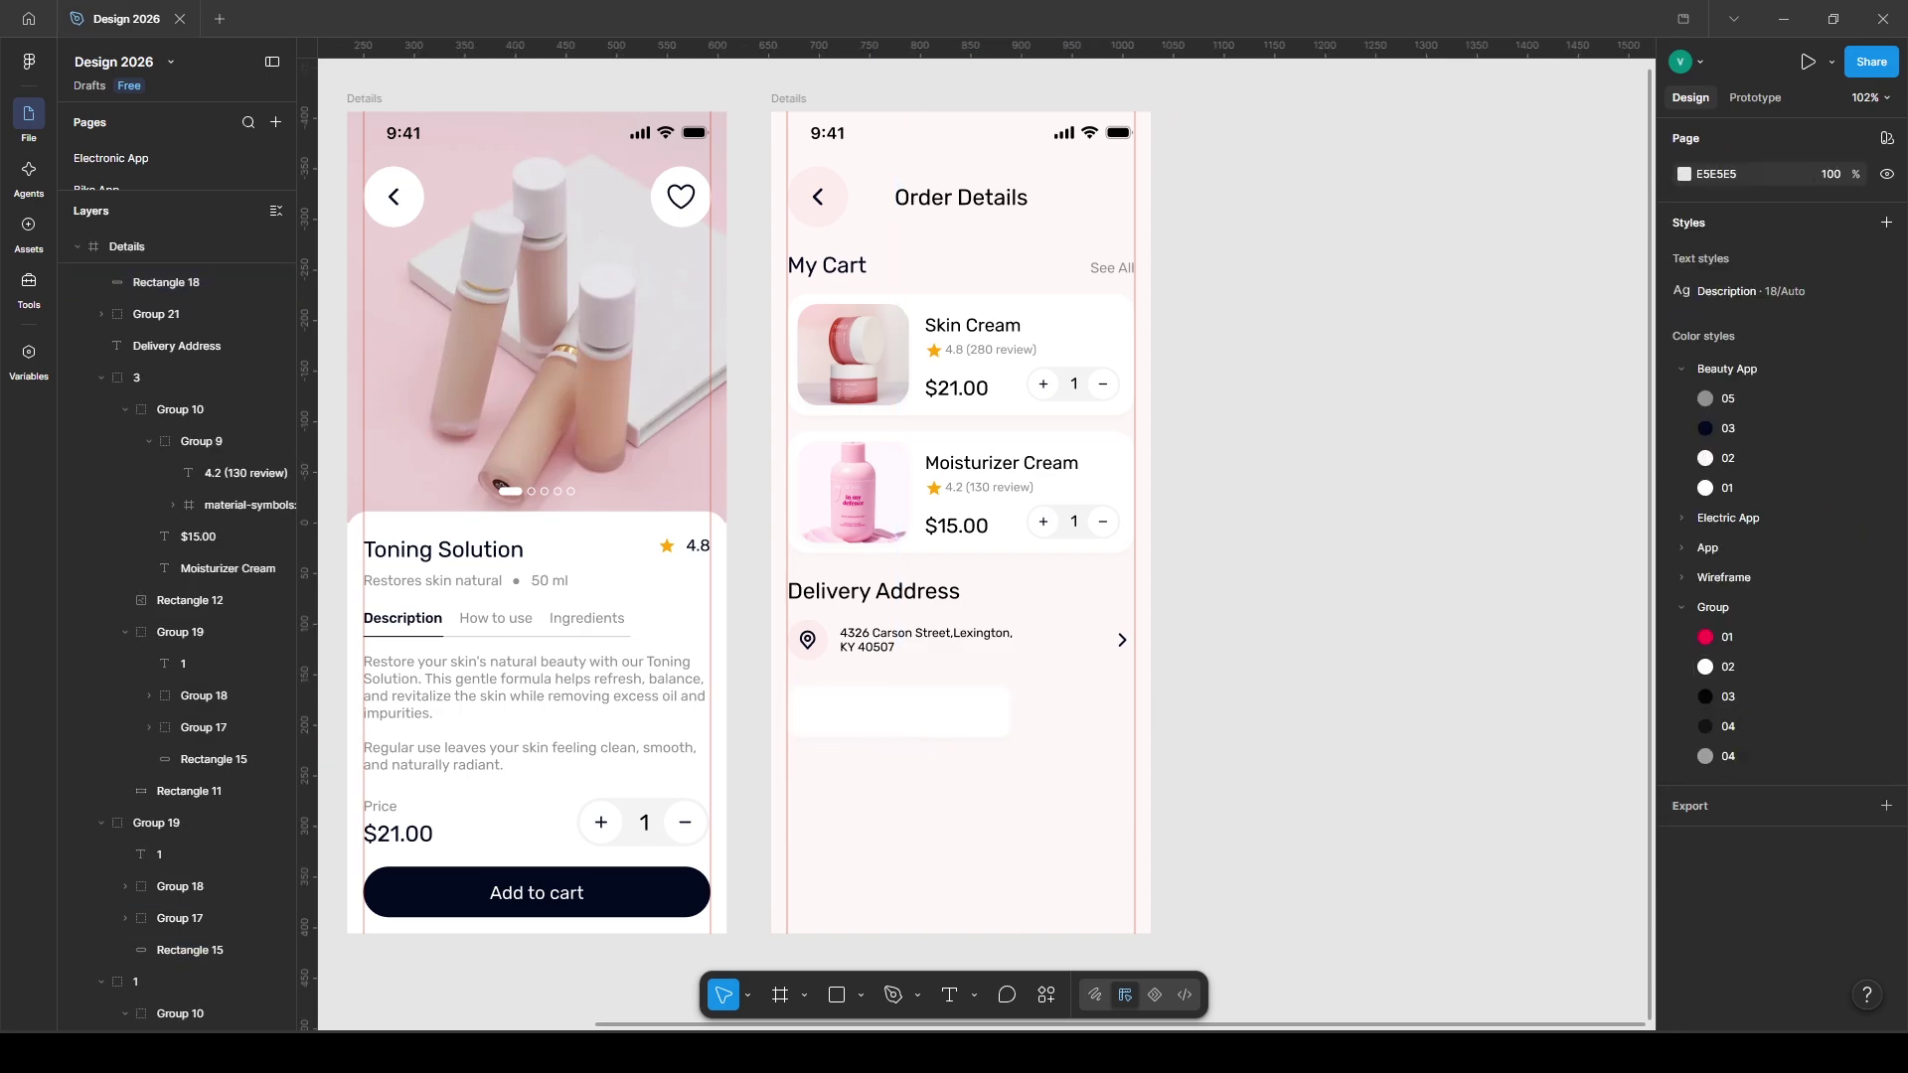
{"action": "left_click", "coordinate": [845, 717]}
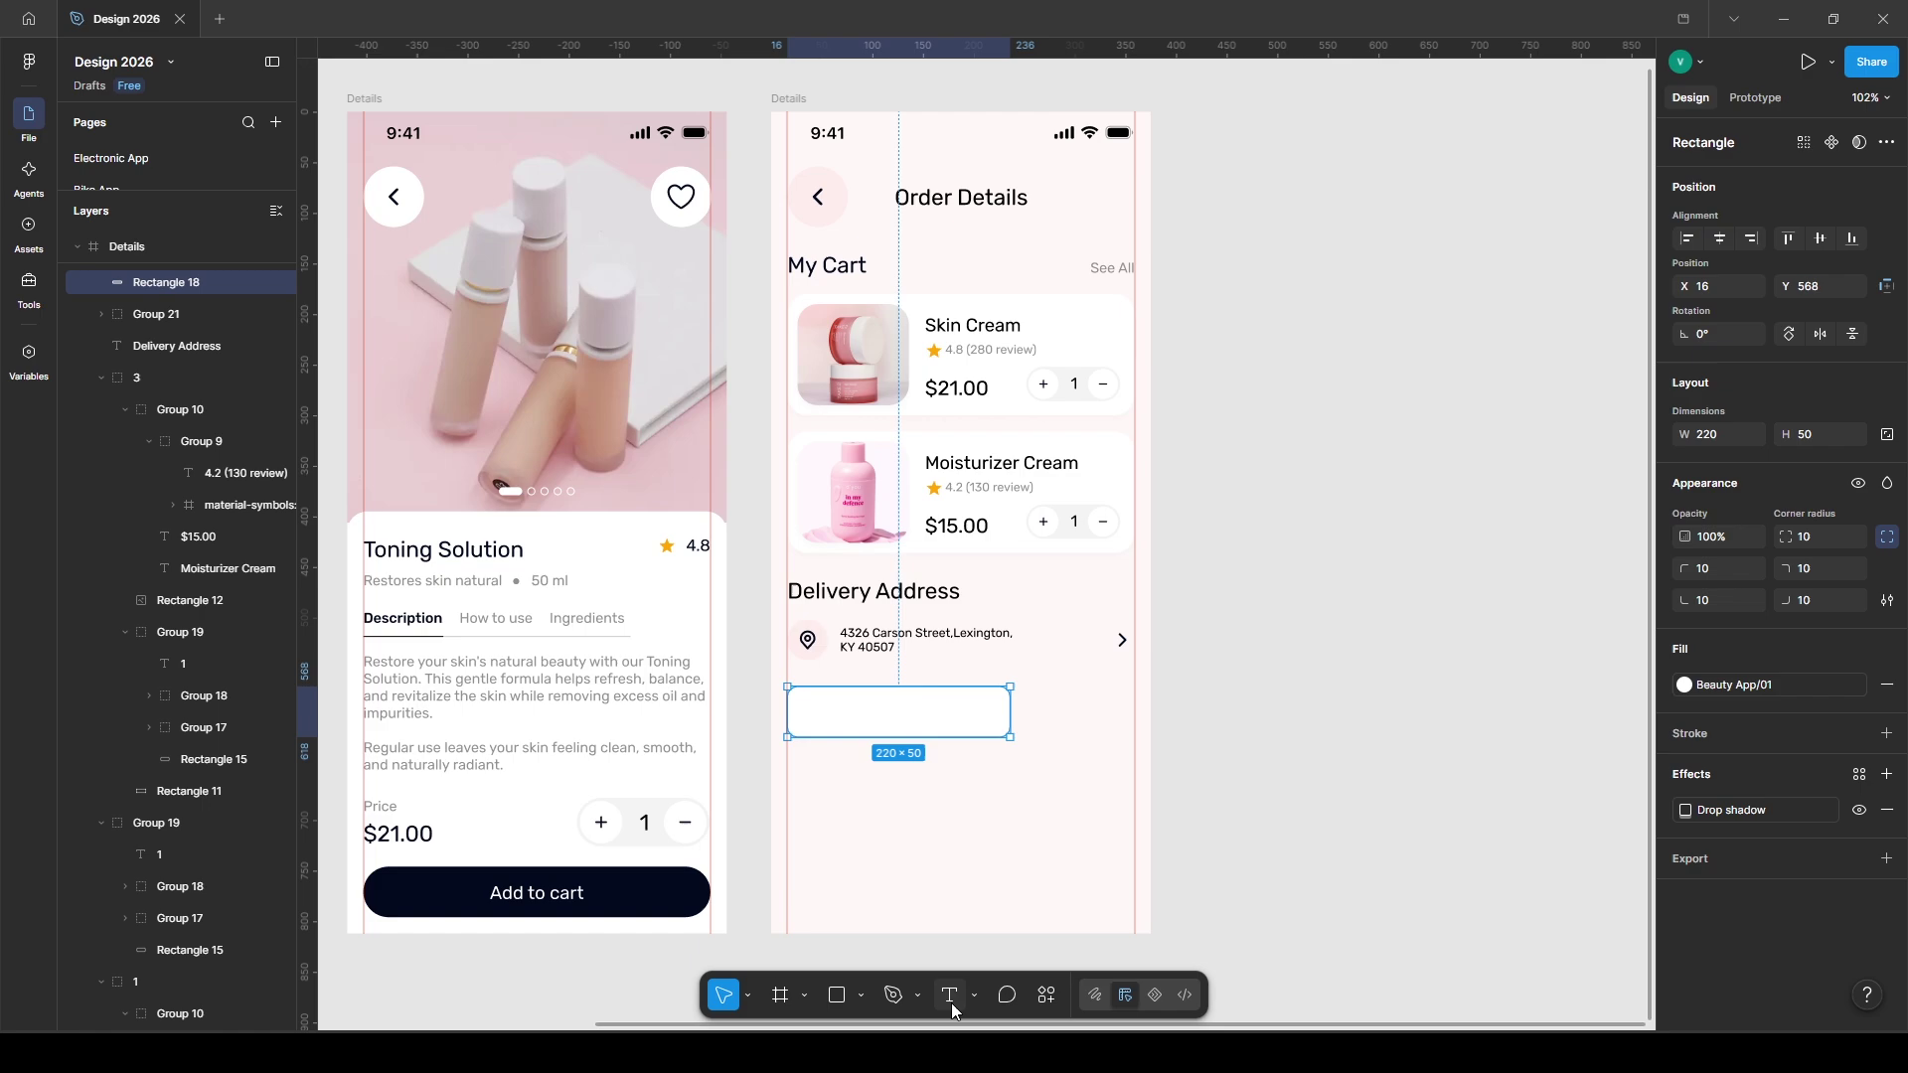
- Add an 'Enter promo code' label inside the box at 14 px in a grey library colour
{"action": "left_click", "coordinate": [819, 725]}
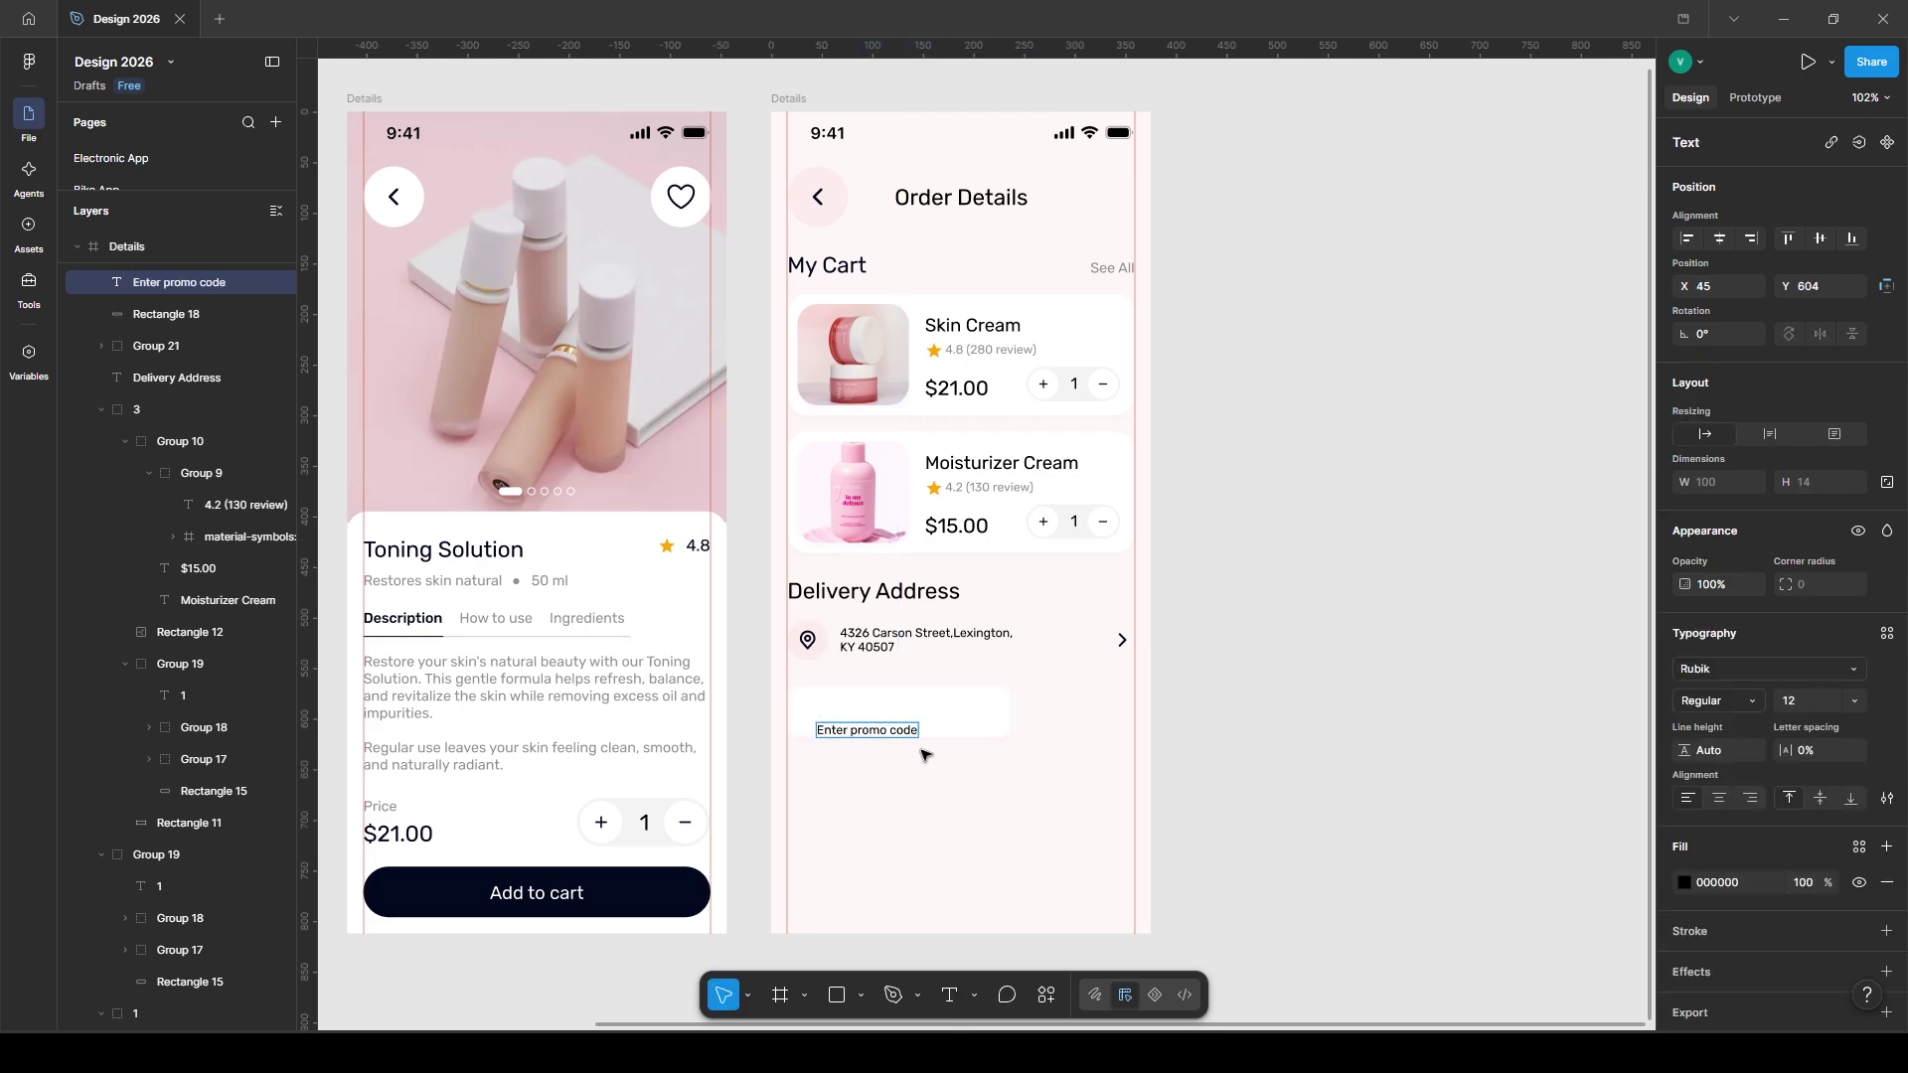
{"action": "left_click_drag", "start_coordinate": [871, 731], "coordinate": [857, 714]}
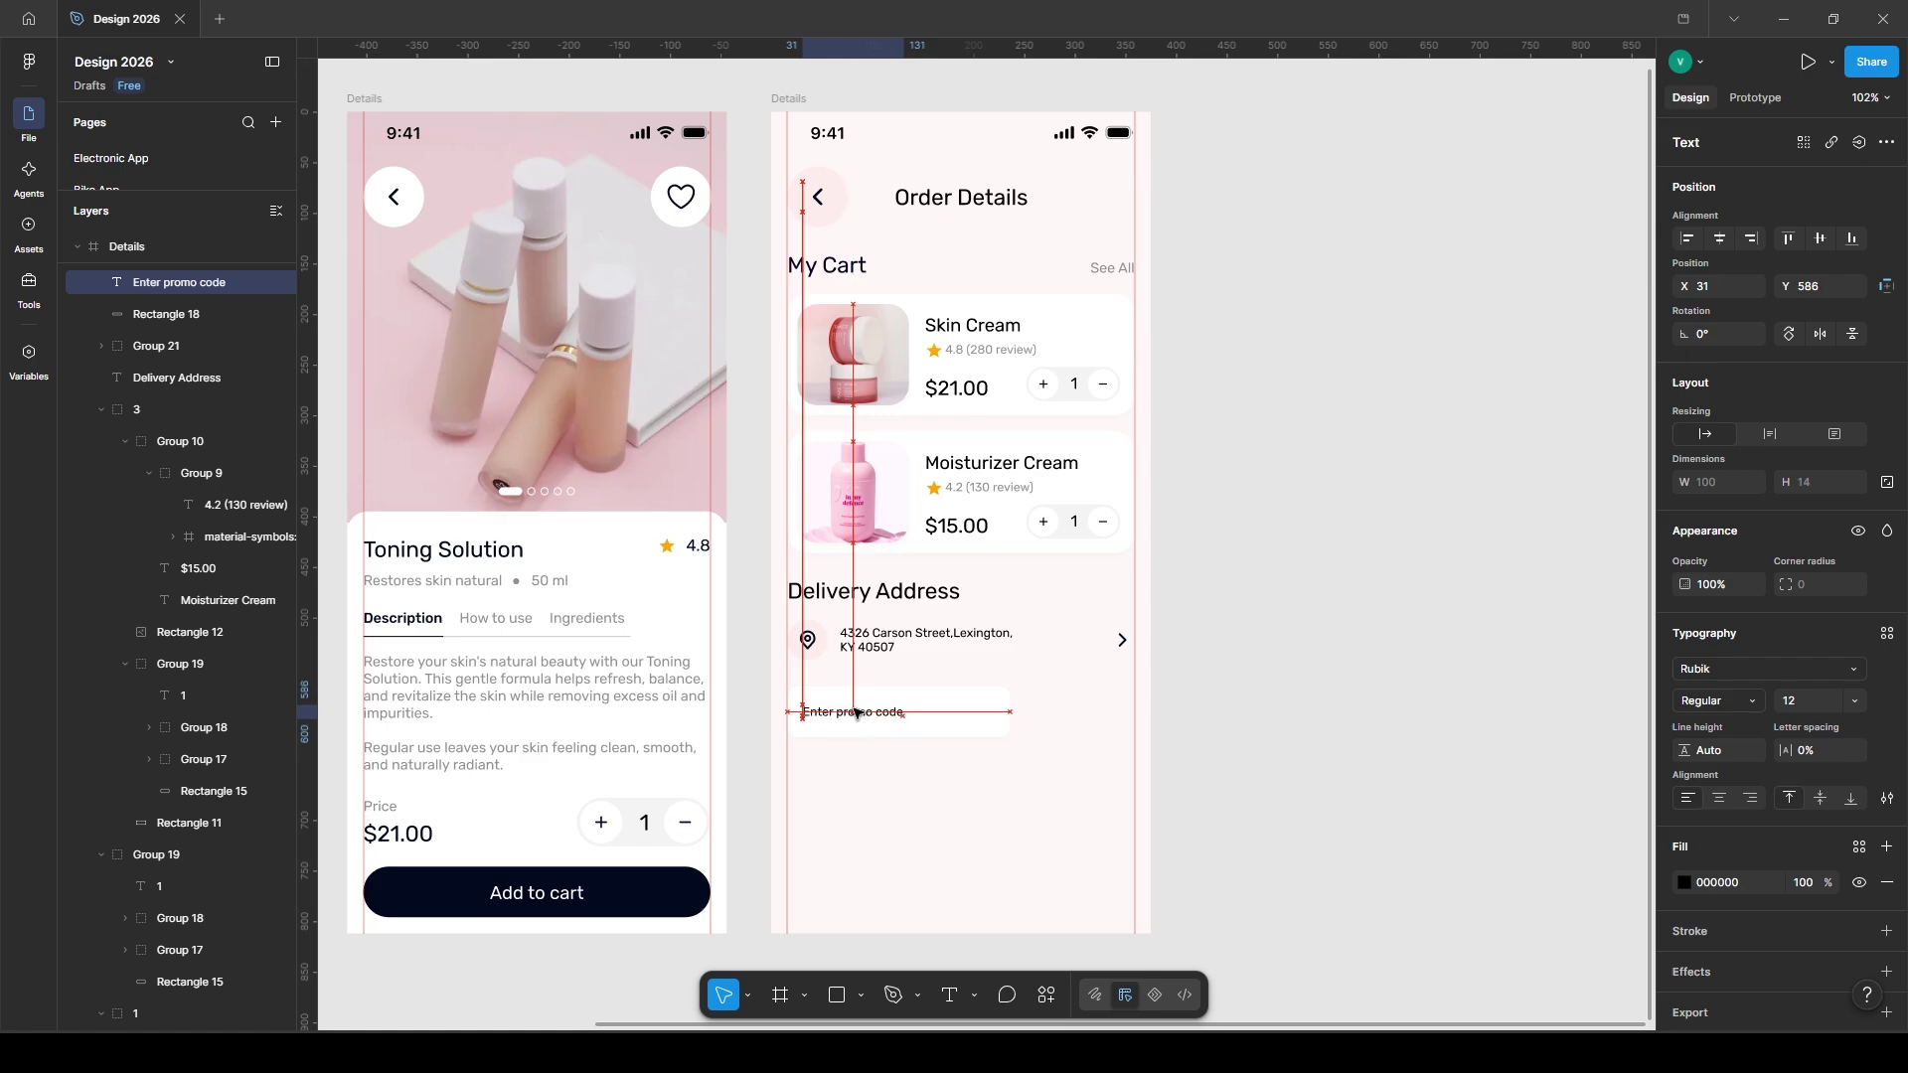
{"action": "left_click", "coordinate": [1799, 702]}
{"action": "type", "text": "14"}
{"action": "key", "text": "Return"}
{"action": "left_click", "coordinate": [1860, 847]}
{"action": "left_click", "coordinate": [1506, 801]}
{"action": "left_click", "coordinate": [984, 711], "text": "shift"}
- Group the promo field and place a copy to its right filled with dark Beauty App/03
{"action": "key", "text": "ctrl+g"}
{"action": "left_click_drag", "start_coordinate": [824, 714], "coordinate": [1040, 714]}
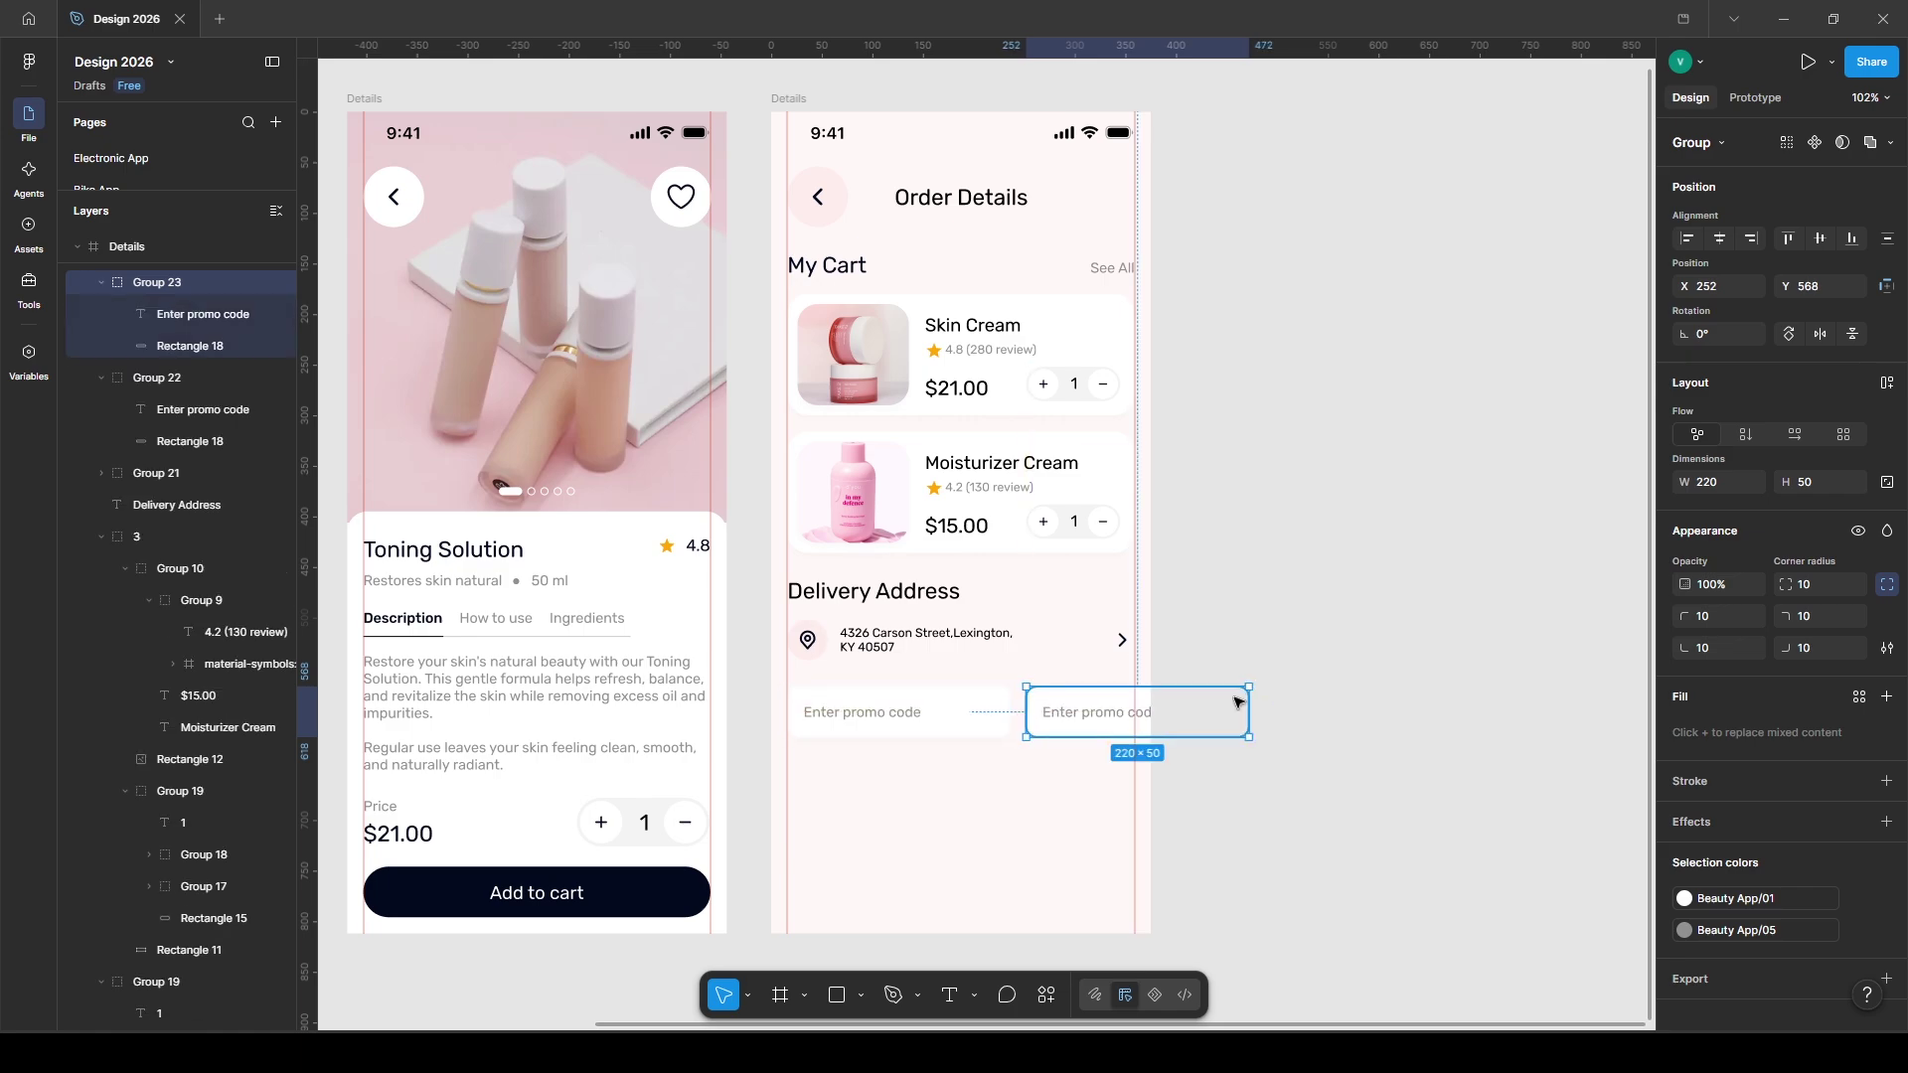
{"action": "double_click", "coordinate": [1235, 702]}
{"action": "left_click", "coordinate": [1099, 708]}
{"action": "left_click", "coordinate": [1099, 695]}
{"action": "left_click", "coordinate": [1710, 685]}
{"action": "left_click", "coordinate": [1446, 814]}
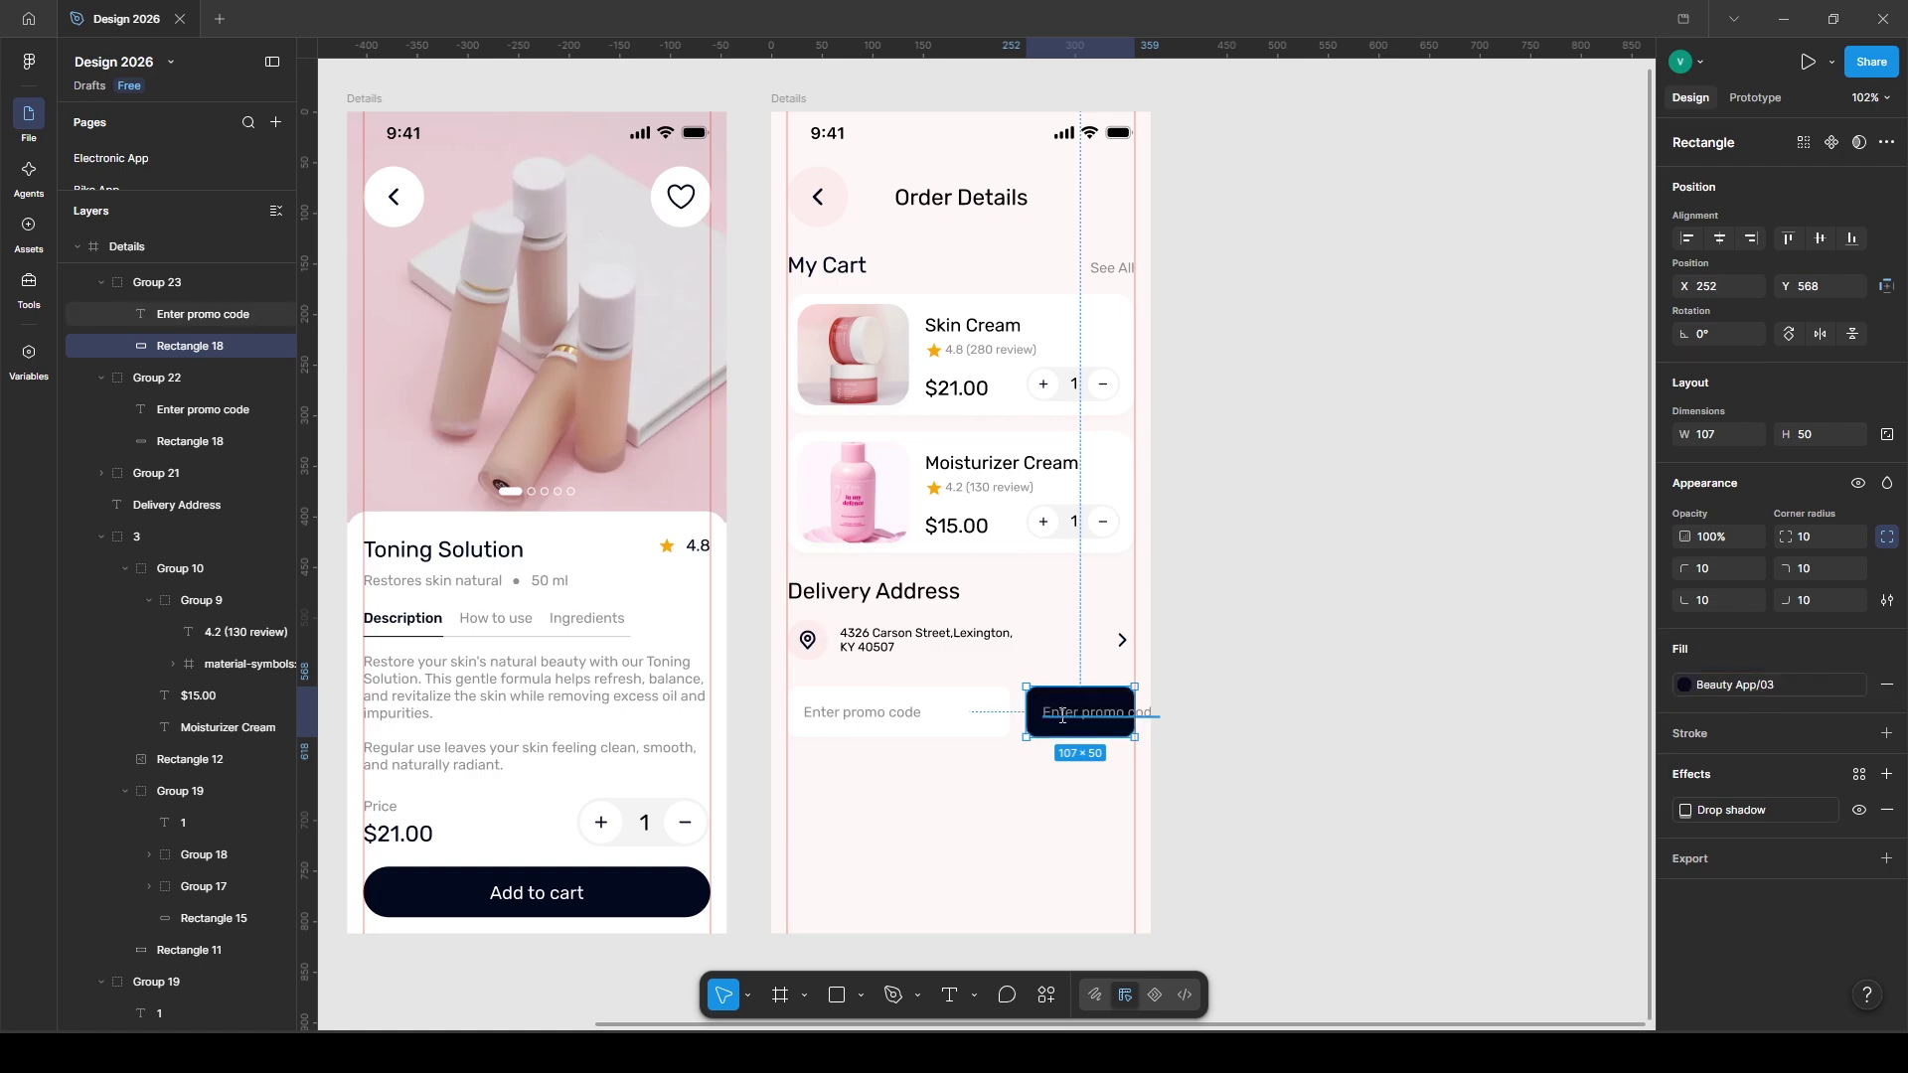
- Change the copy's text to 'Apply' in white, Medium weight
{"action": "double_click", "coordinate": [1063, 716]}
{"action": "type", "text": "Apply"}
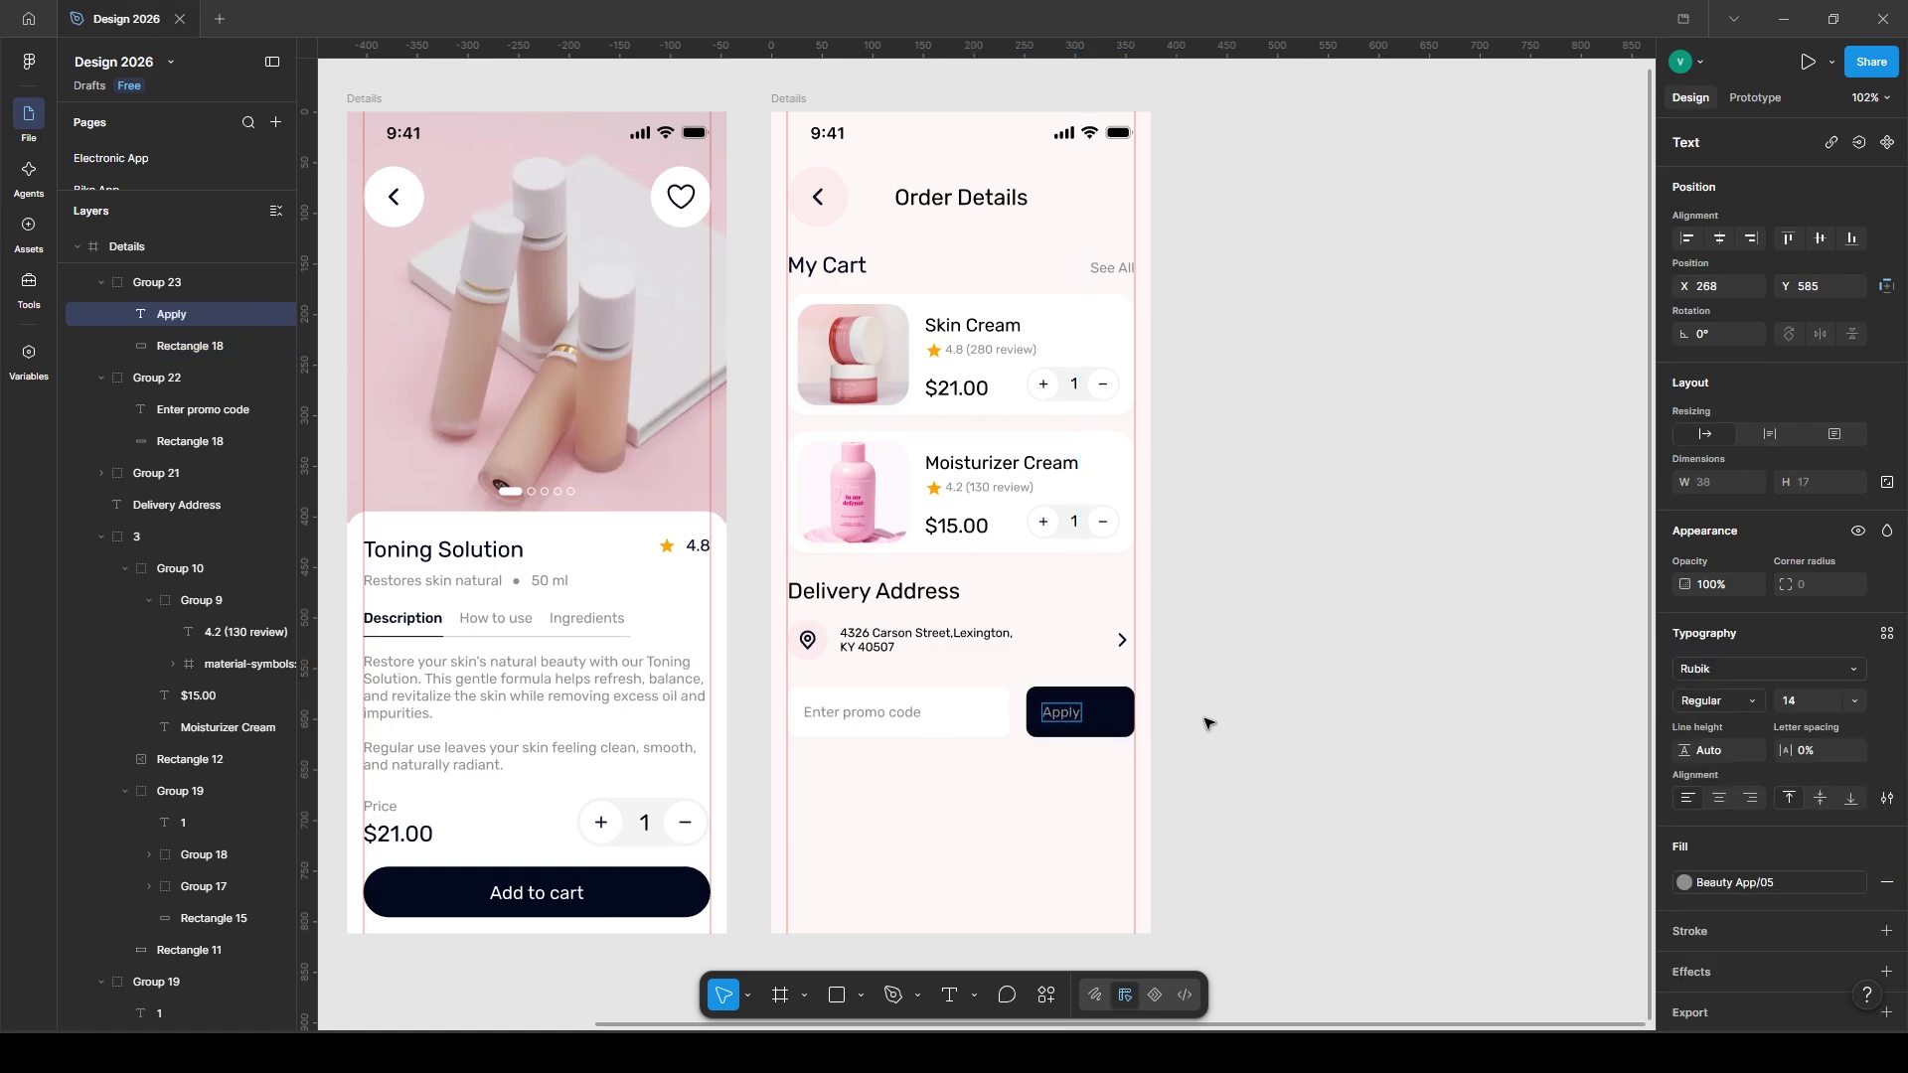
{"action": "key", "text": "Escape"}
{"action": "left_click", "coordinate": [1684, 883]}
{"action": "left_click", "coordinate": [1473, 864]}
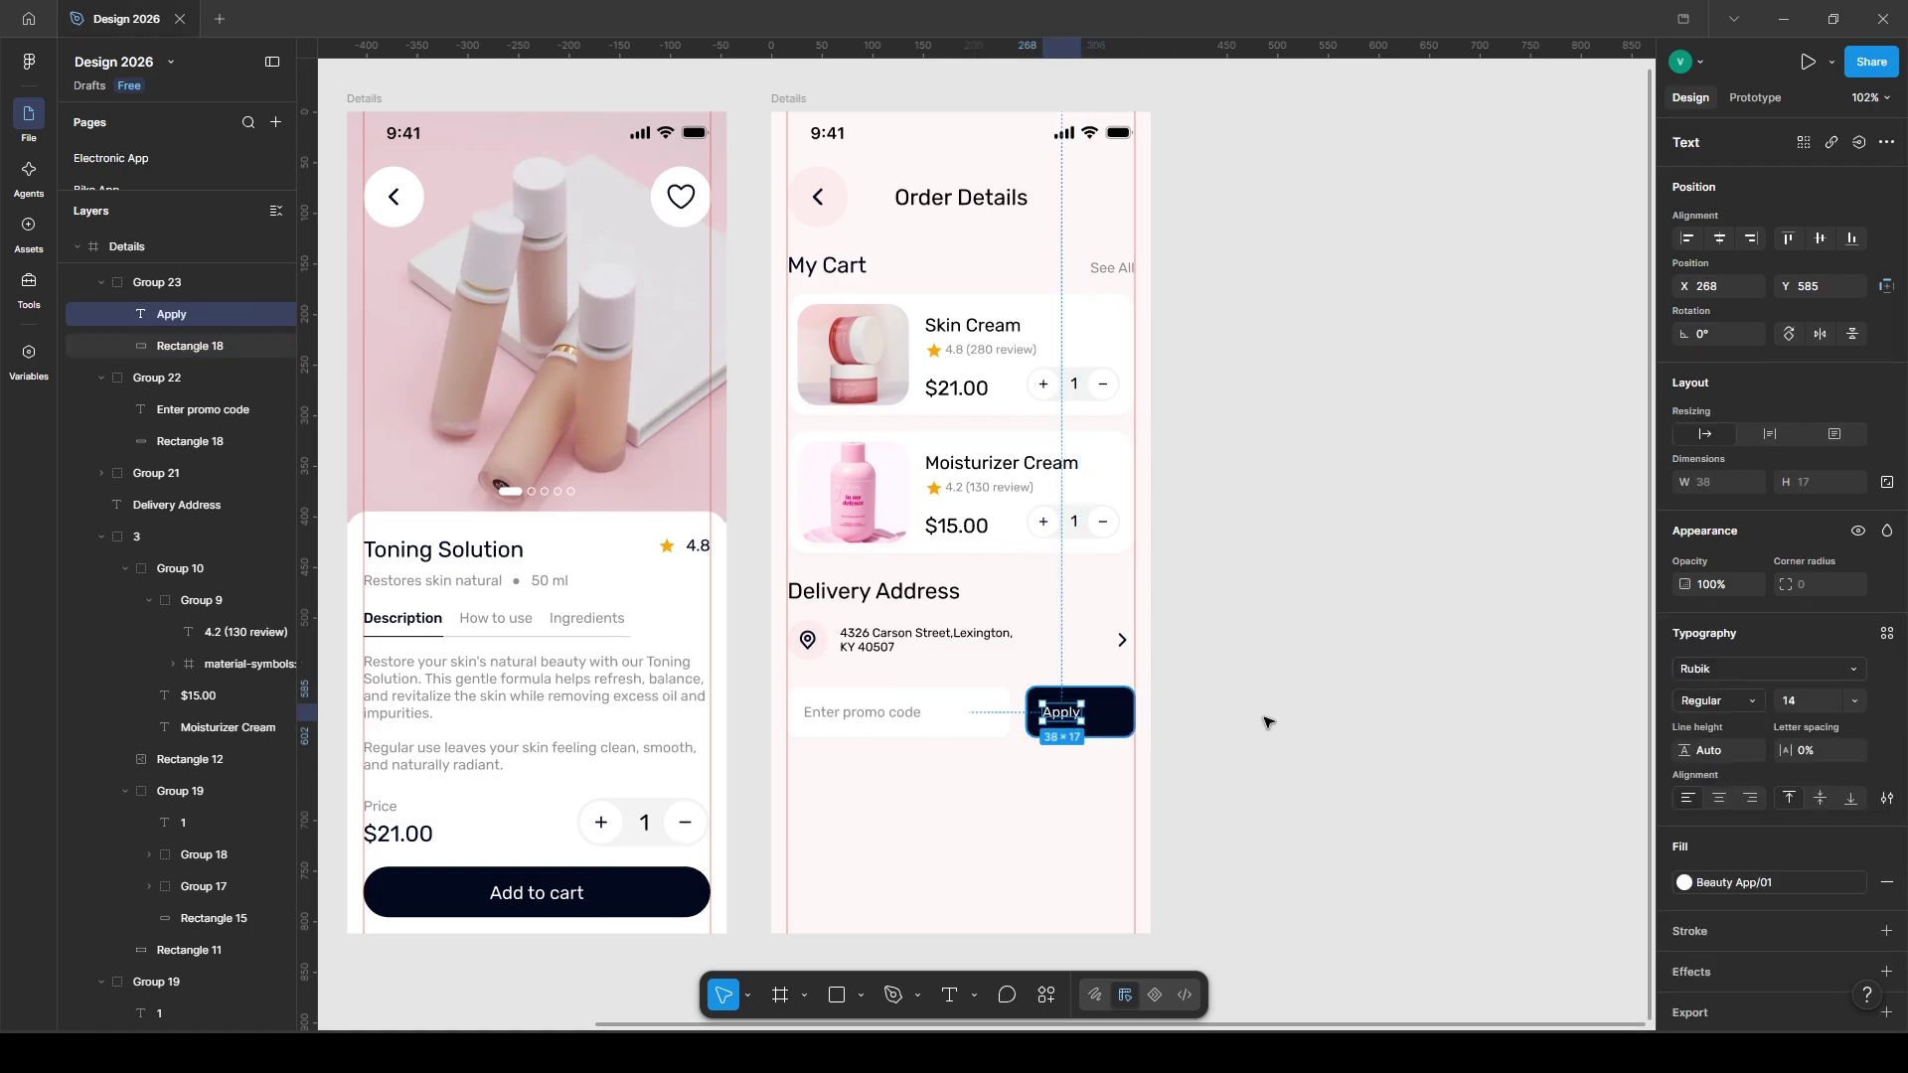
{"action": "left_click", "coordinate": [1730, 701]}
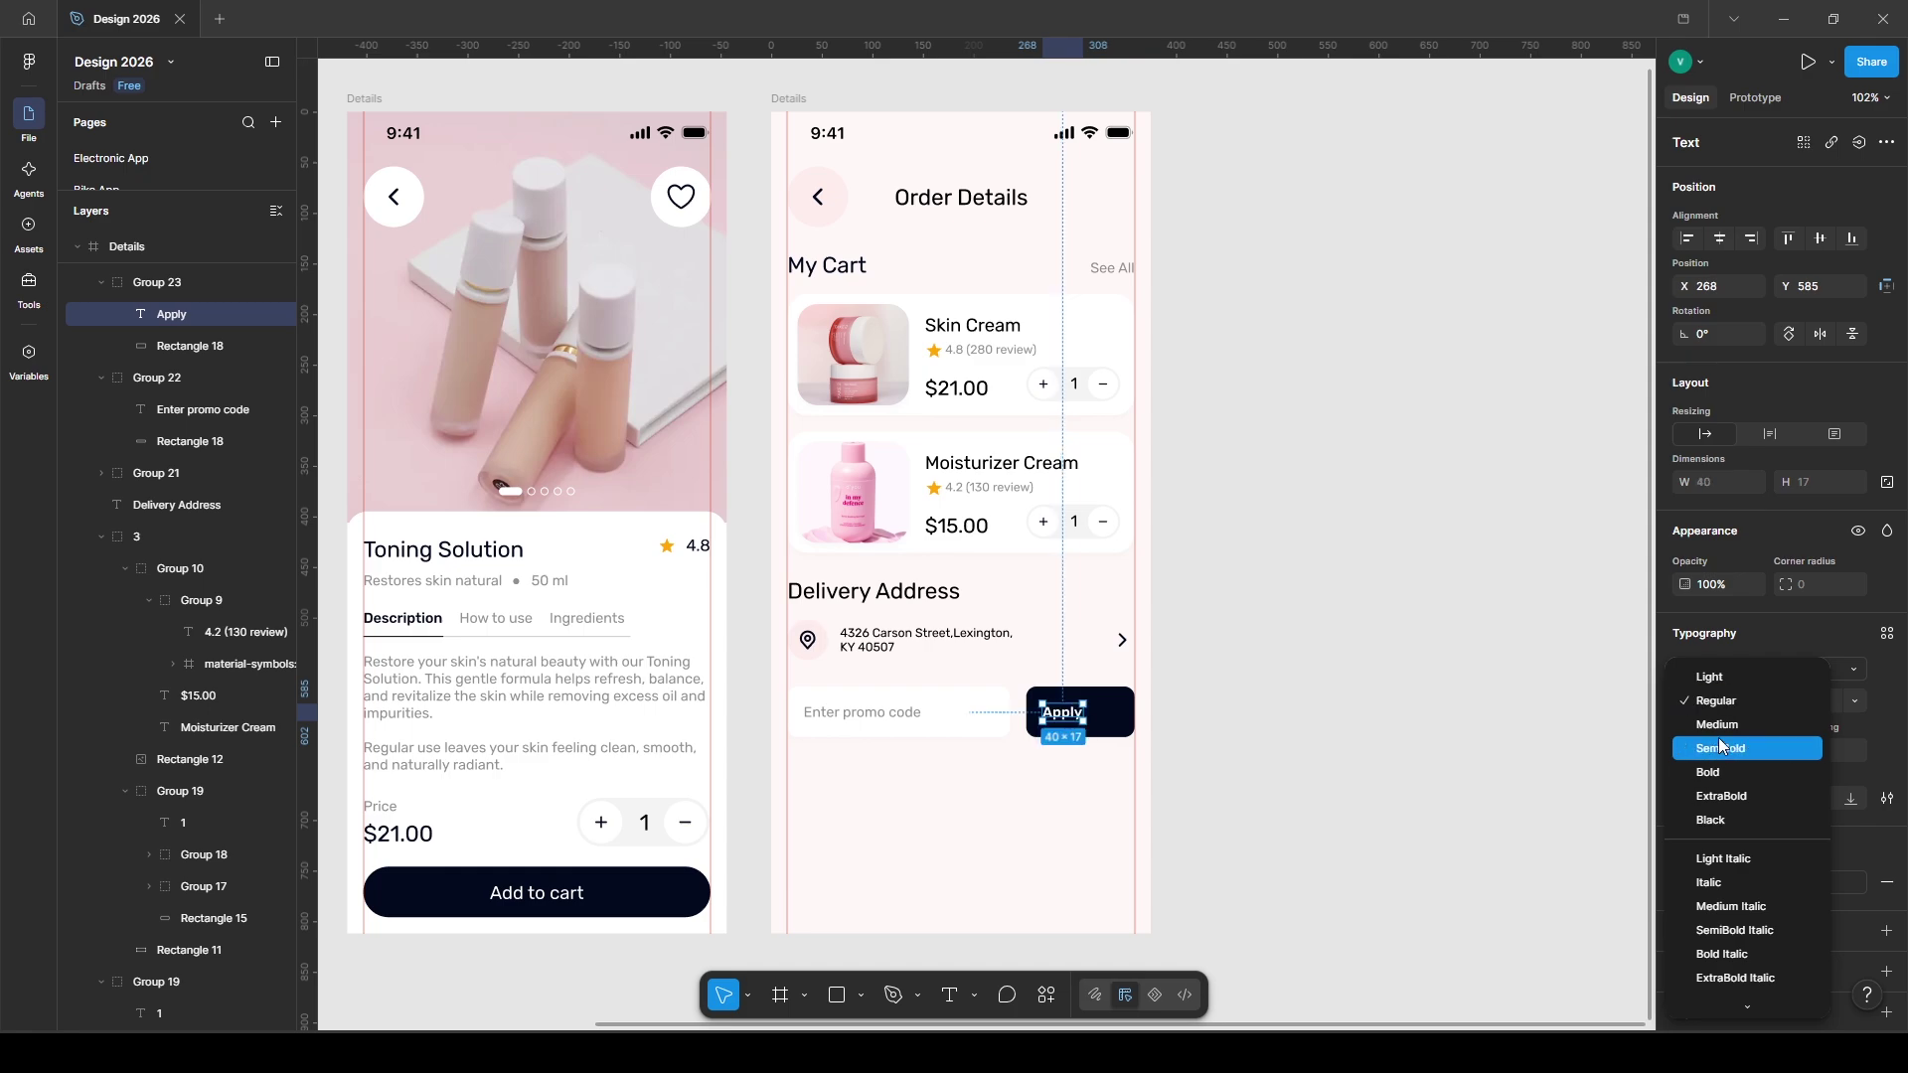
{"action": "left_click", "coordinate": [1716, 725]}
{"action": "left_click", "coordinate": [1123, 726], "text": "shift"}
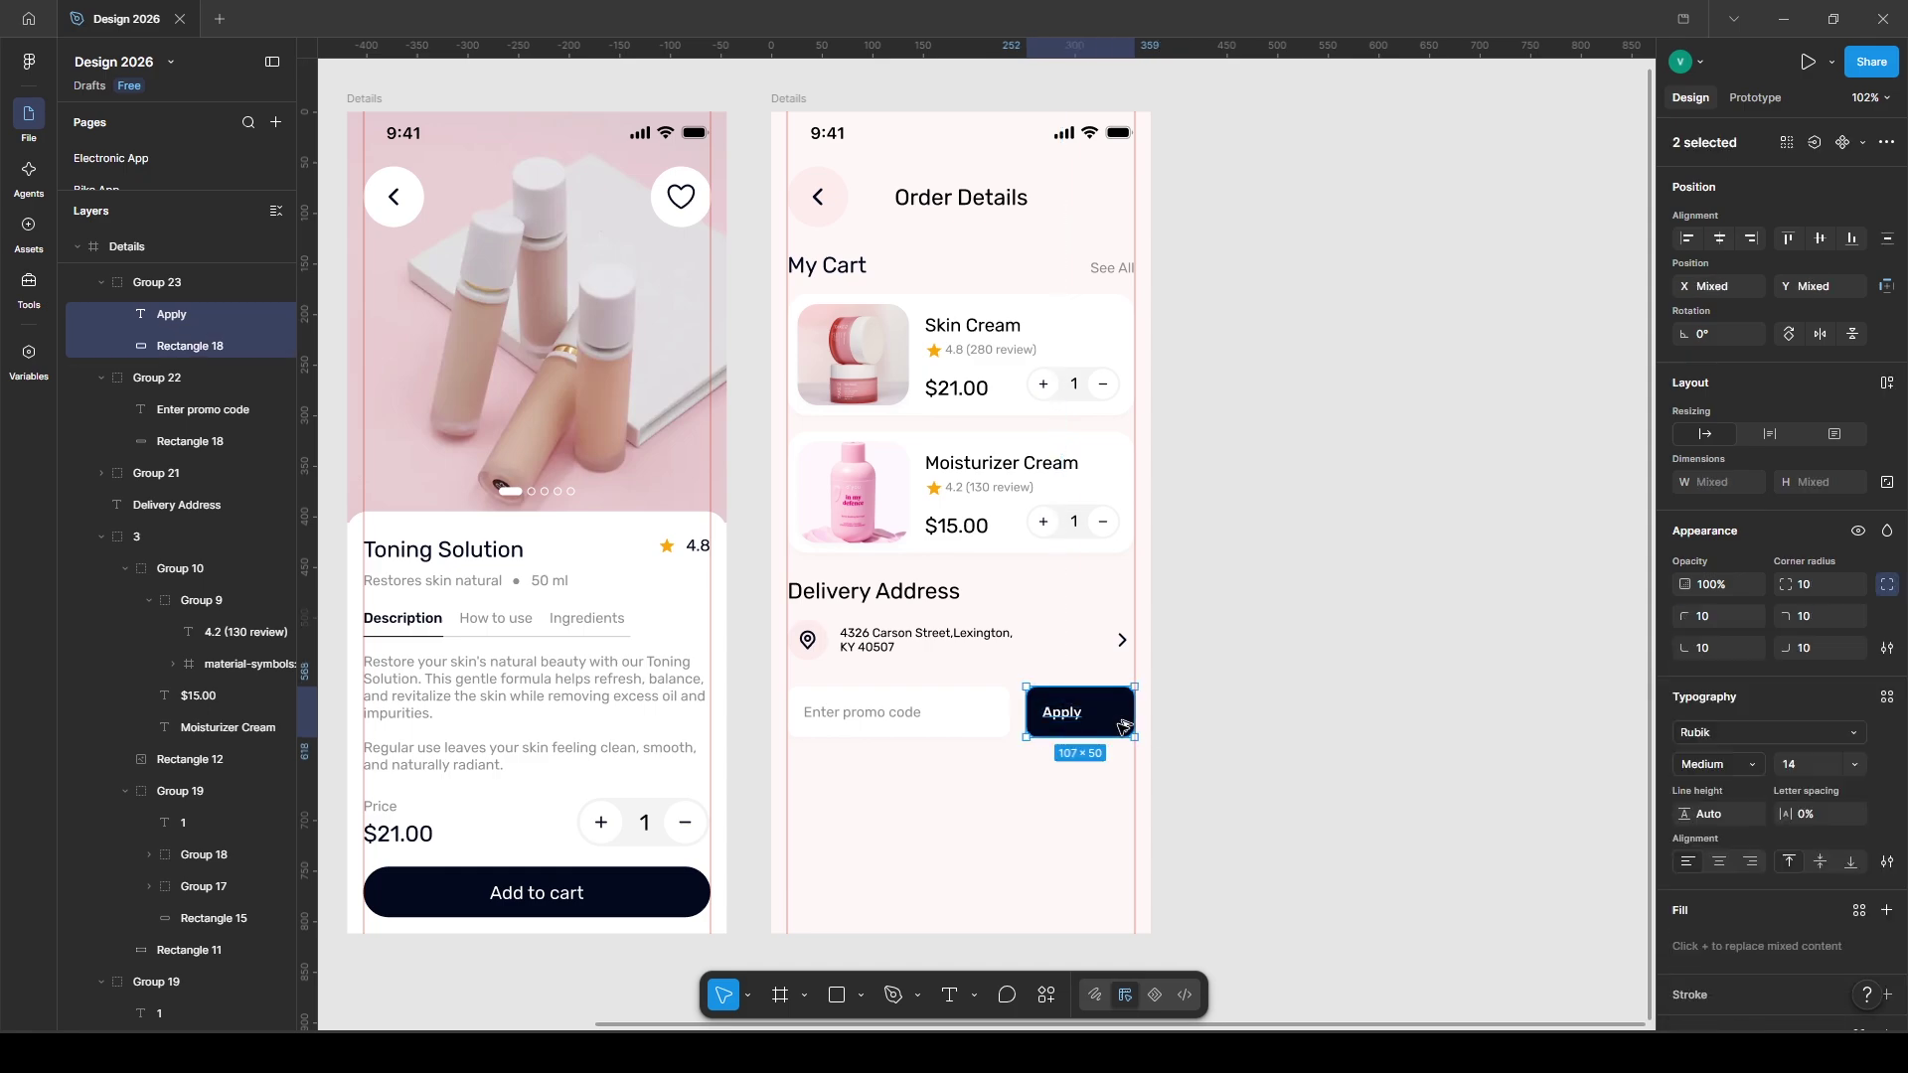
{"action": "left_click", "coordinate": [1374, 738]}
{"action": "double_click", "coordinate": [1081, 712]}
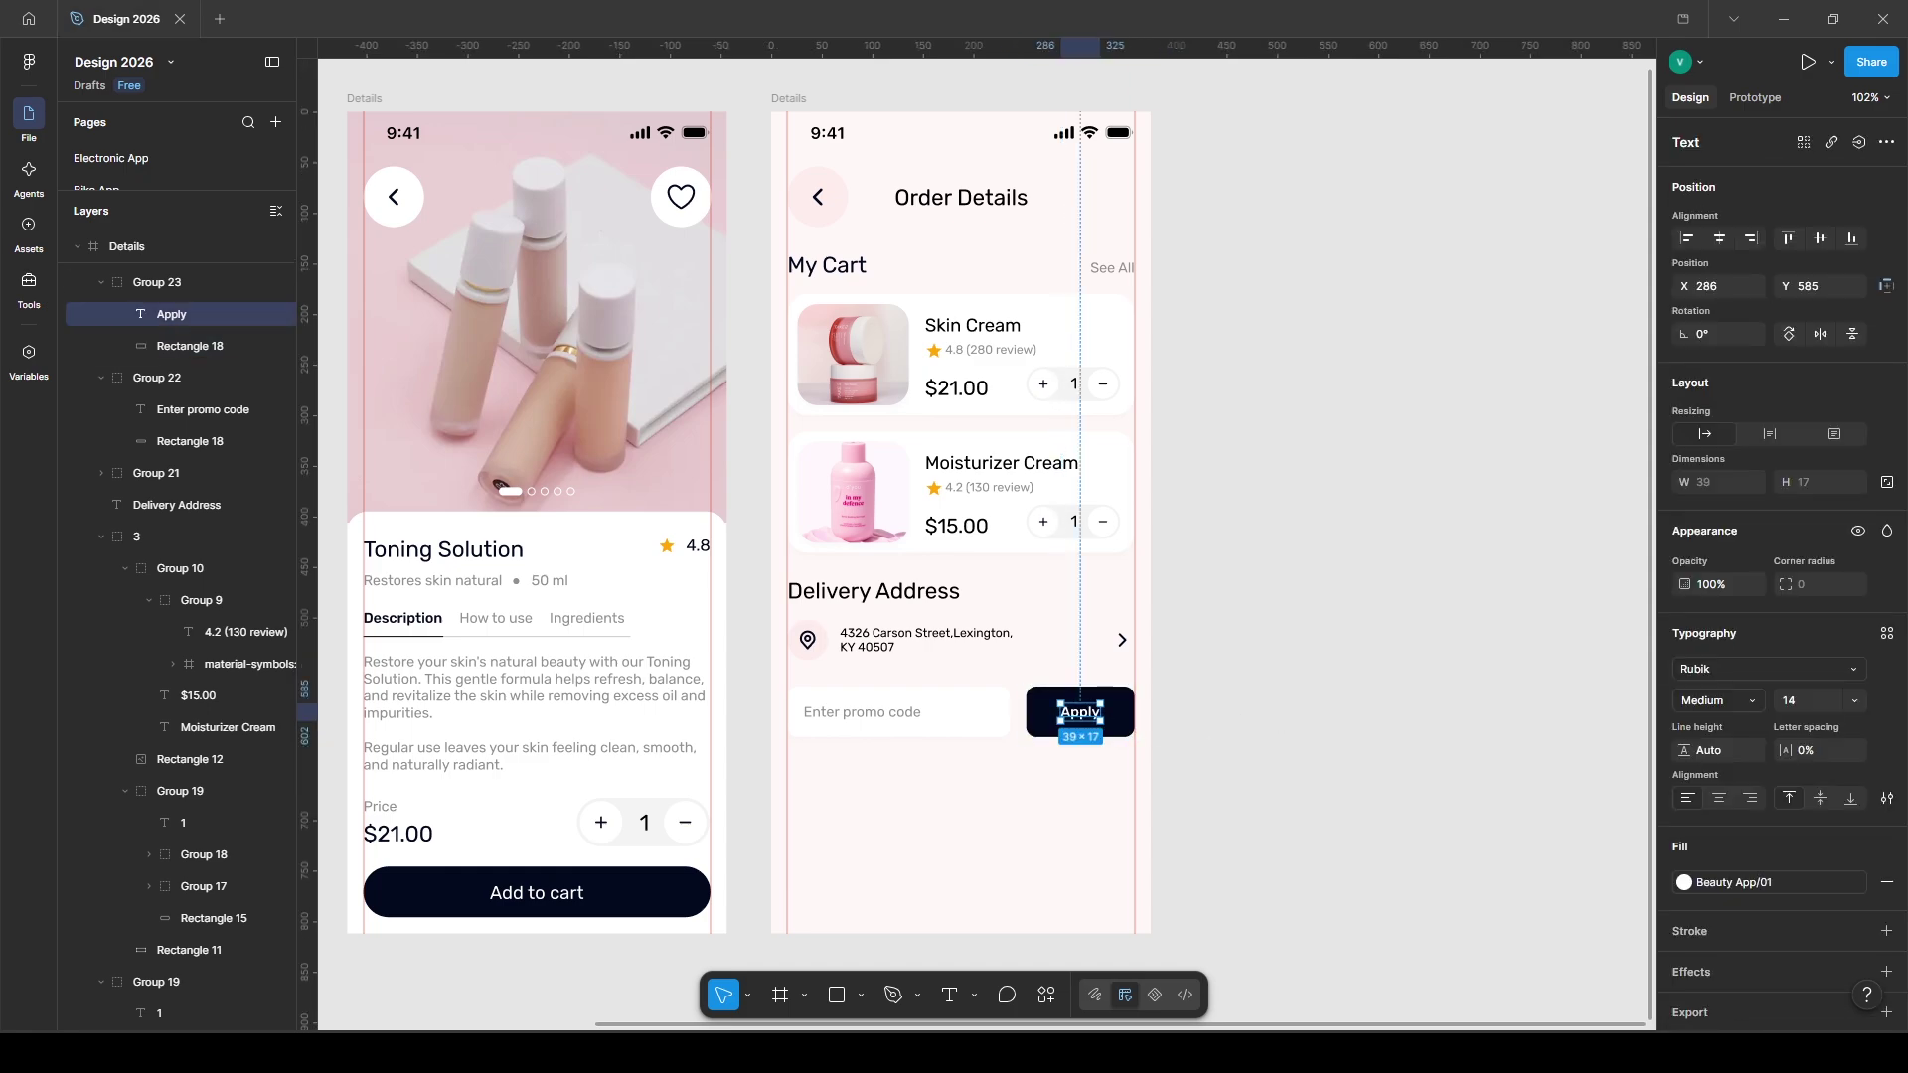
- Match the Apply text to the Add to cart label's style and enlarge it to 18 px
{"action": "key", "text": "ctrl+z"}
{"action": "left_click", "coordinate": [1719, 700]}
{"action": "left_click", "coordinate": [1709, 674]}
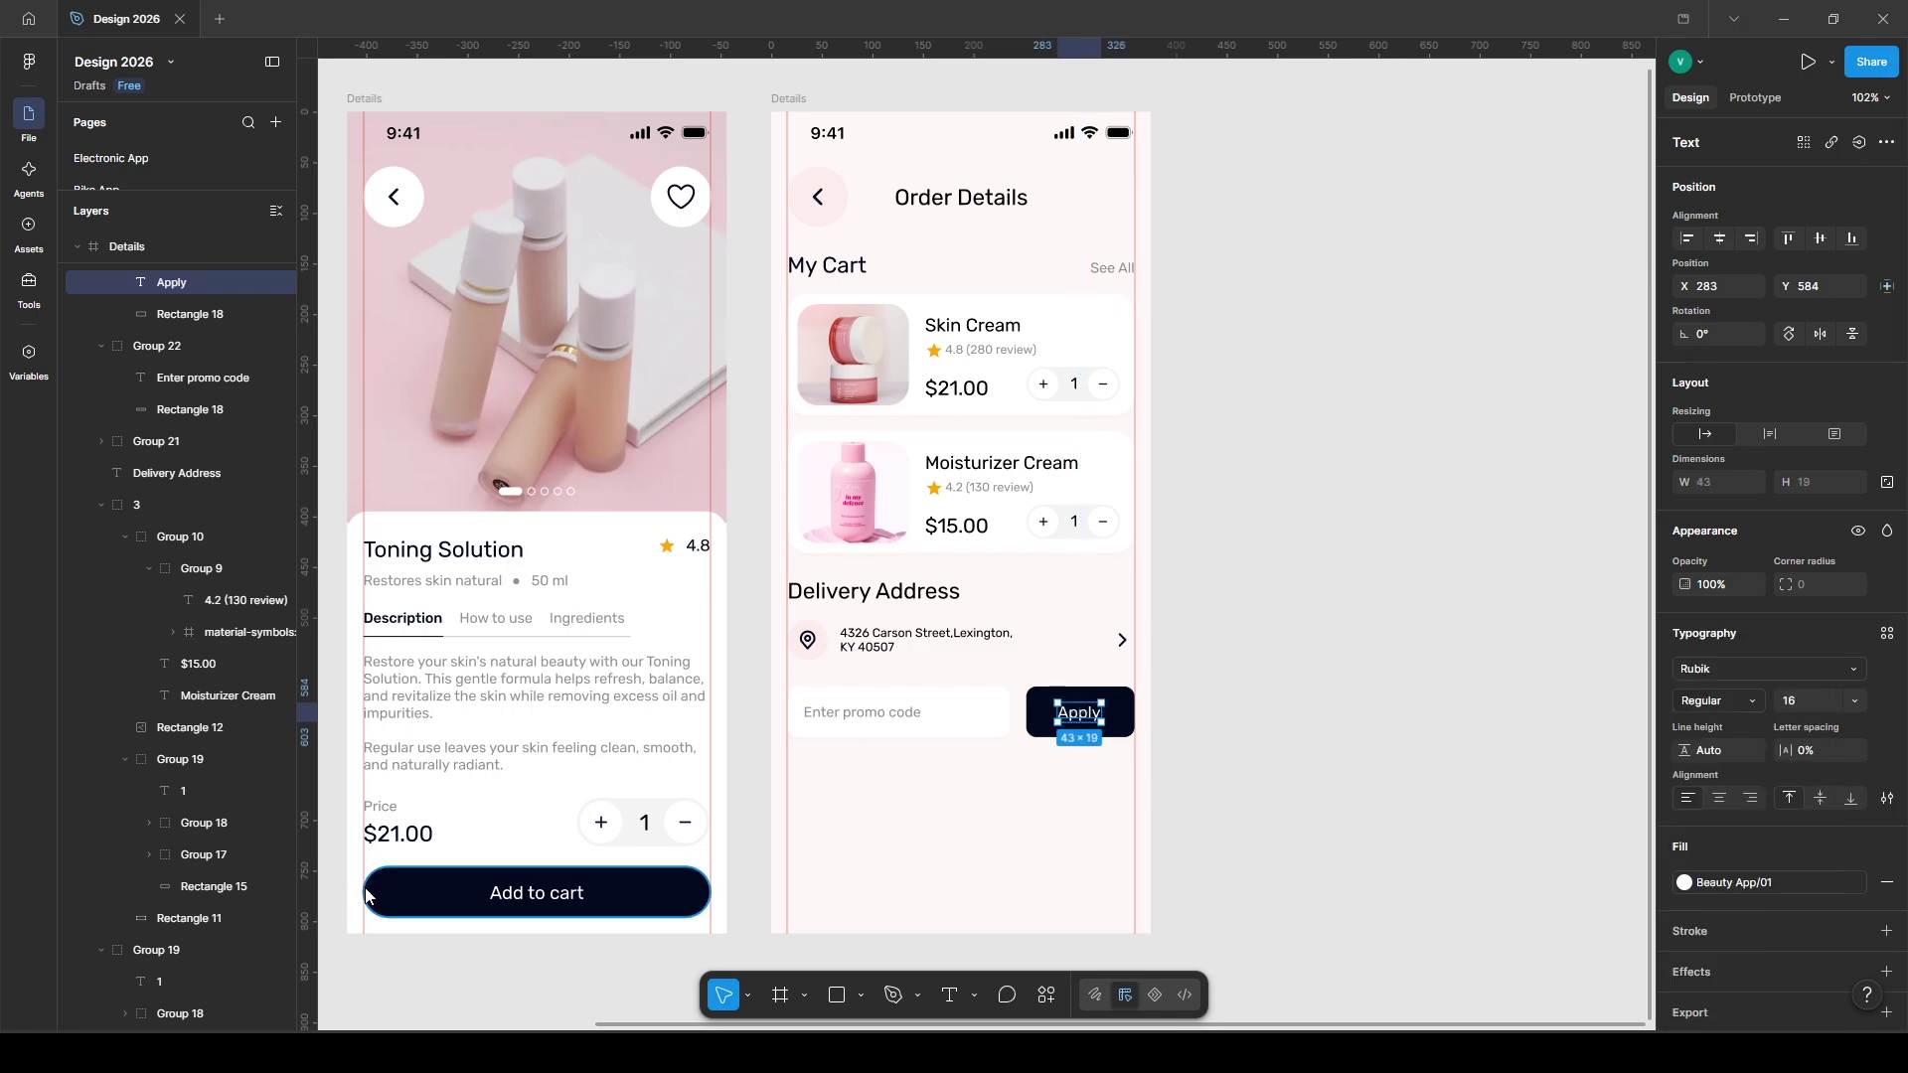
{"action": "left_click", "coordinate": [537, 893]}
{"action": "double_click", "coordinate": [1087, 714]}
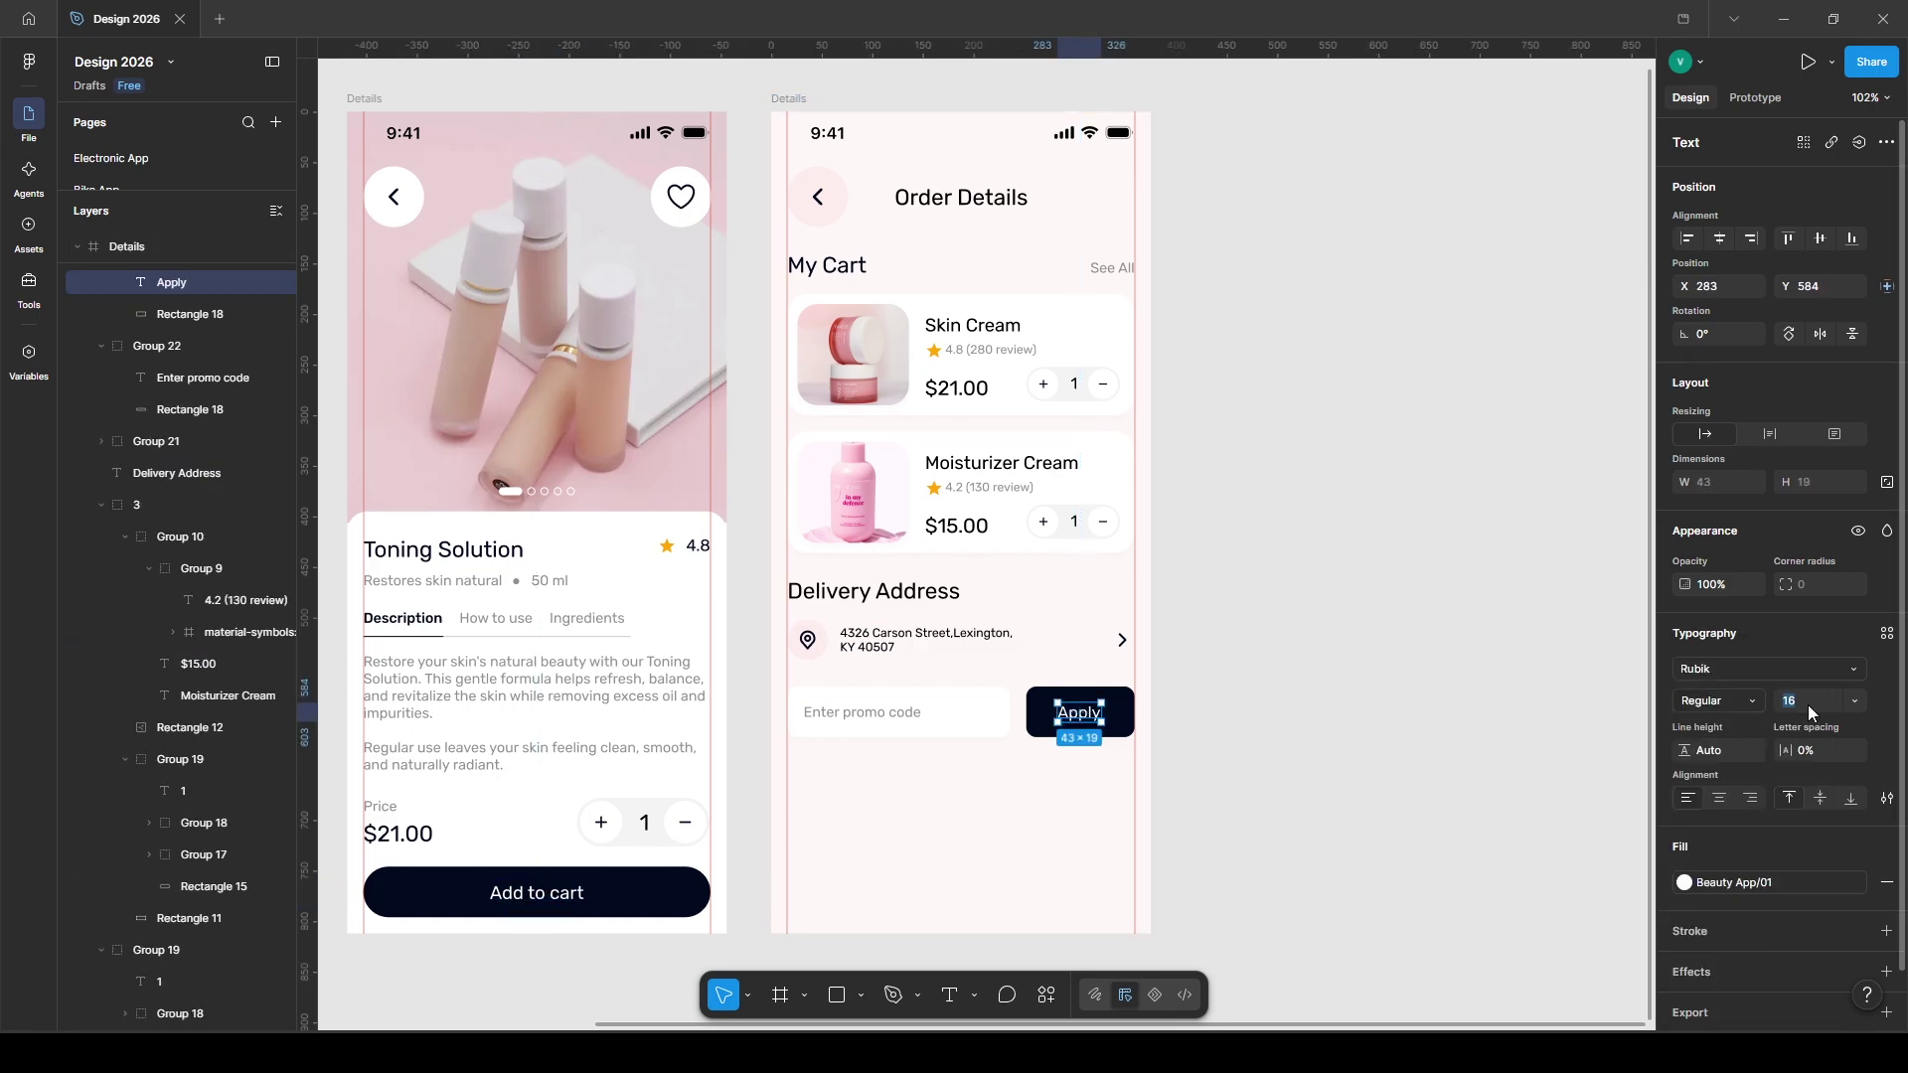
{"action": "left_click", "coordinate": [1809, 705]}
{"action": "type", "text": "18"}
{"action": "key", "text": "Return"}
{"action": "left_click", "coordinate": [1422, 771]}
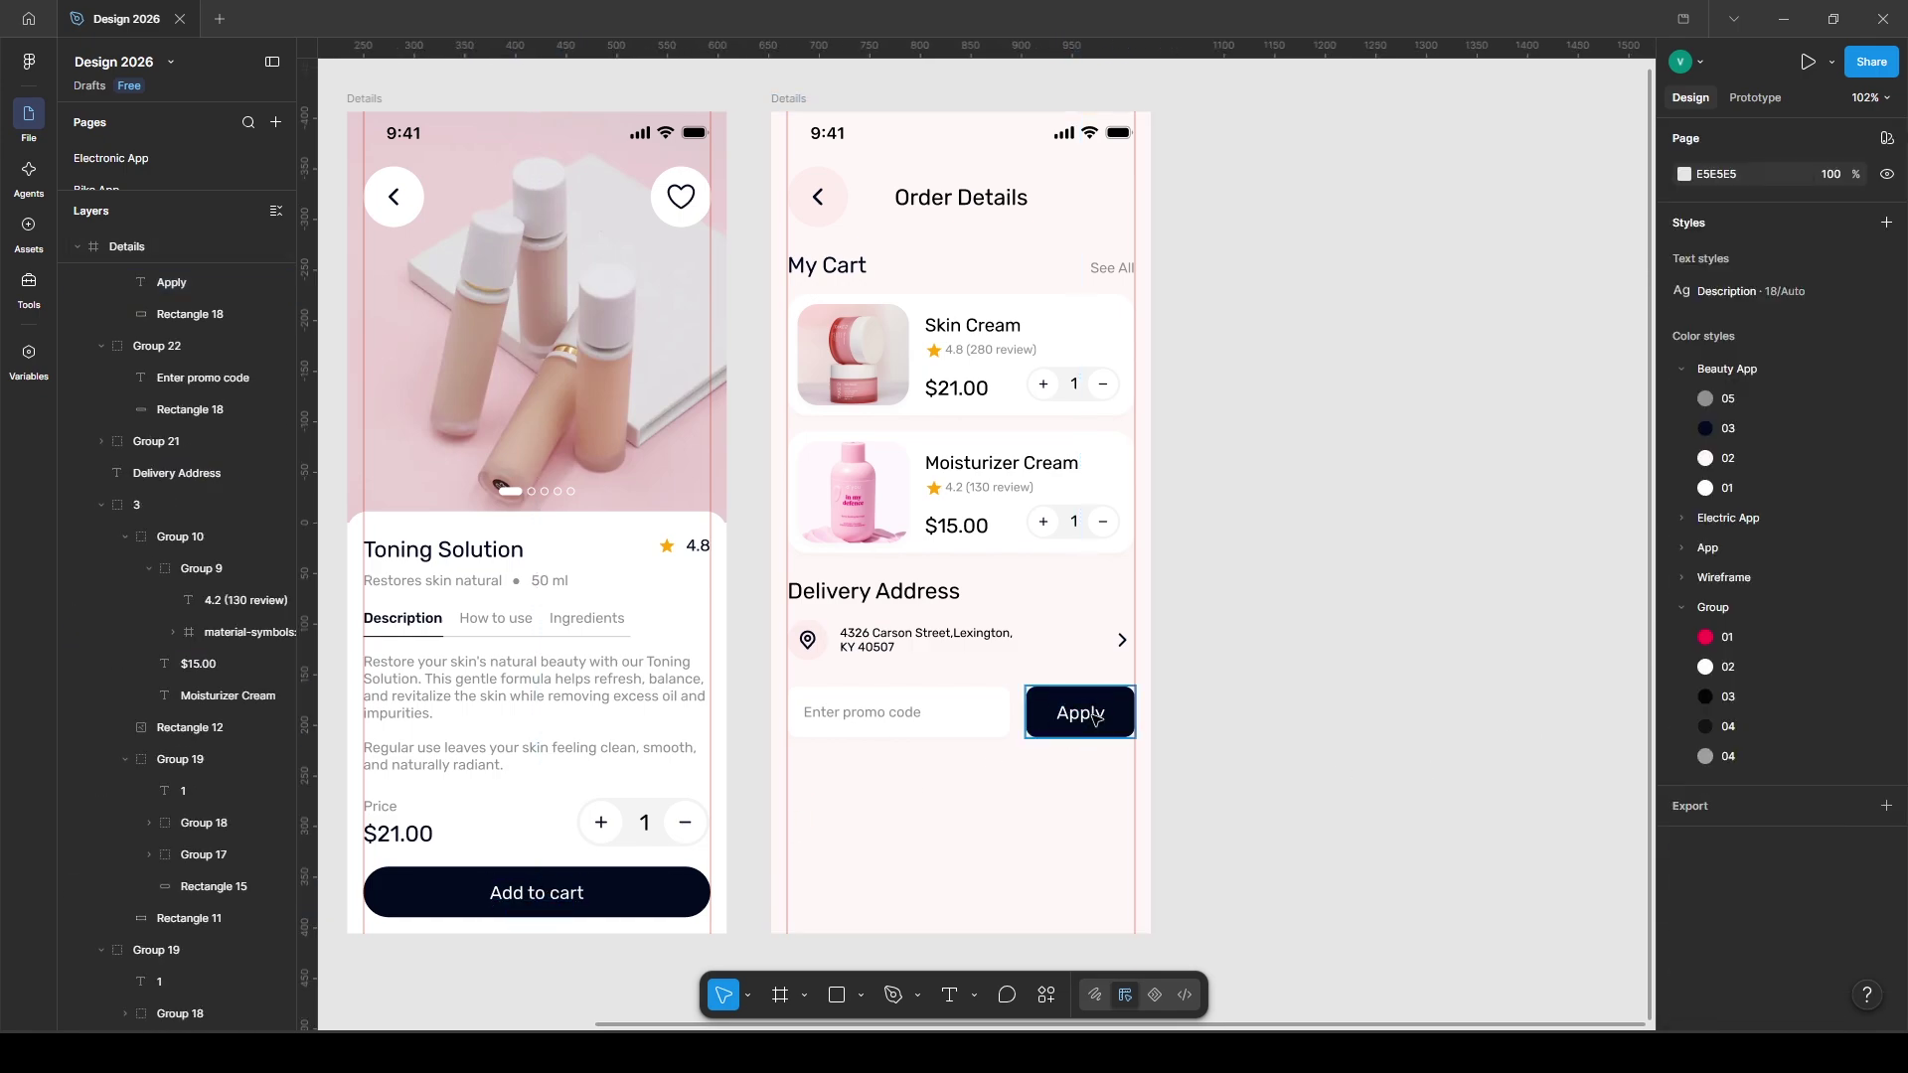
- Group the promo field with the Apply button and draw a panel across the screen's bottom
{"action": "left_click", "coordinate": [1071, 714]}
{"action": "left_click", "coordinate": [938, 713], "text": "shift"}
{"action": "key", "text": "ctrl+g"}
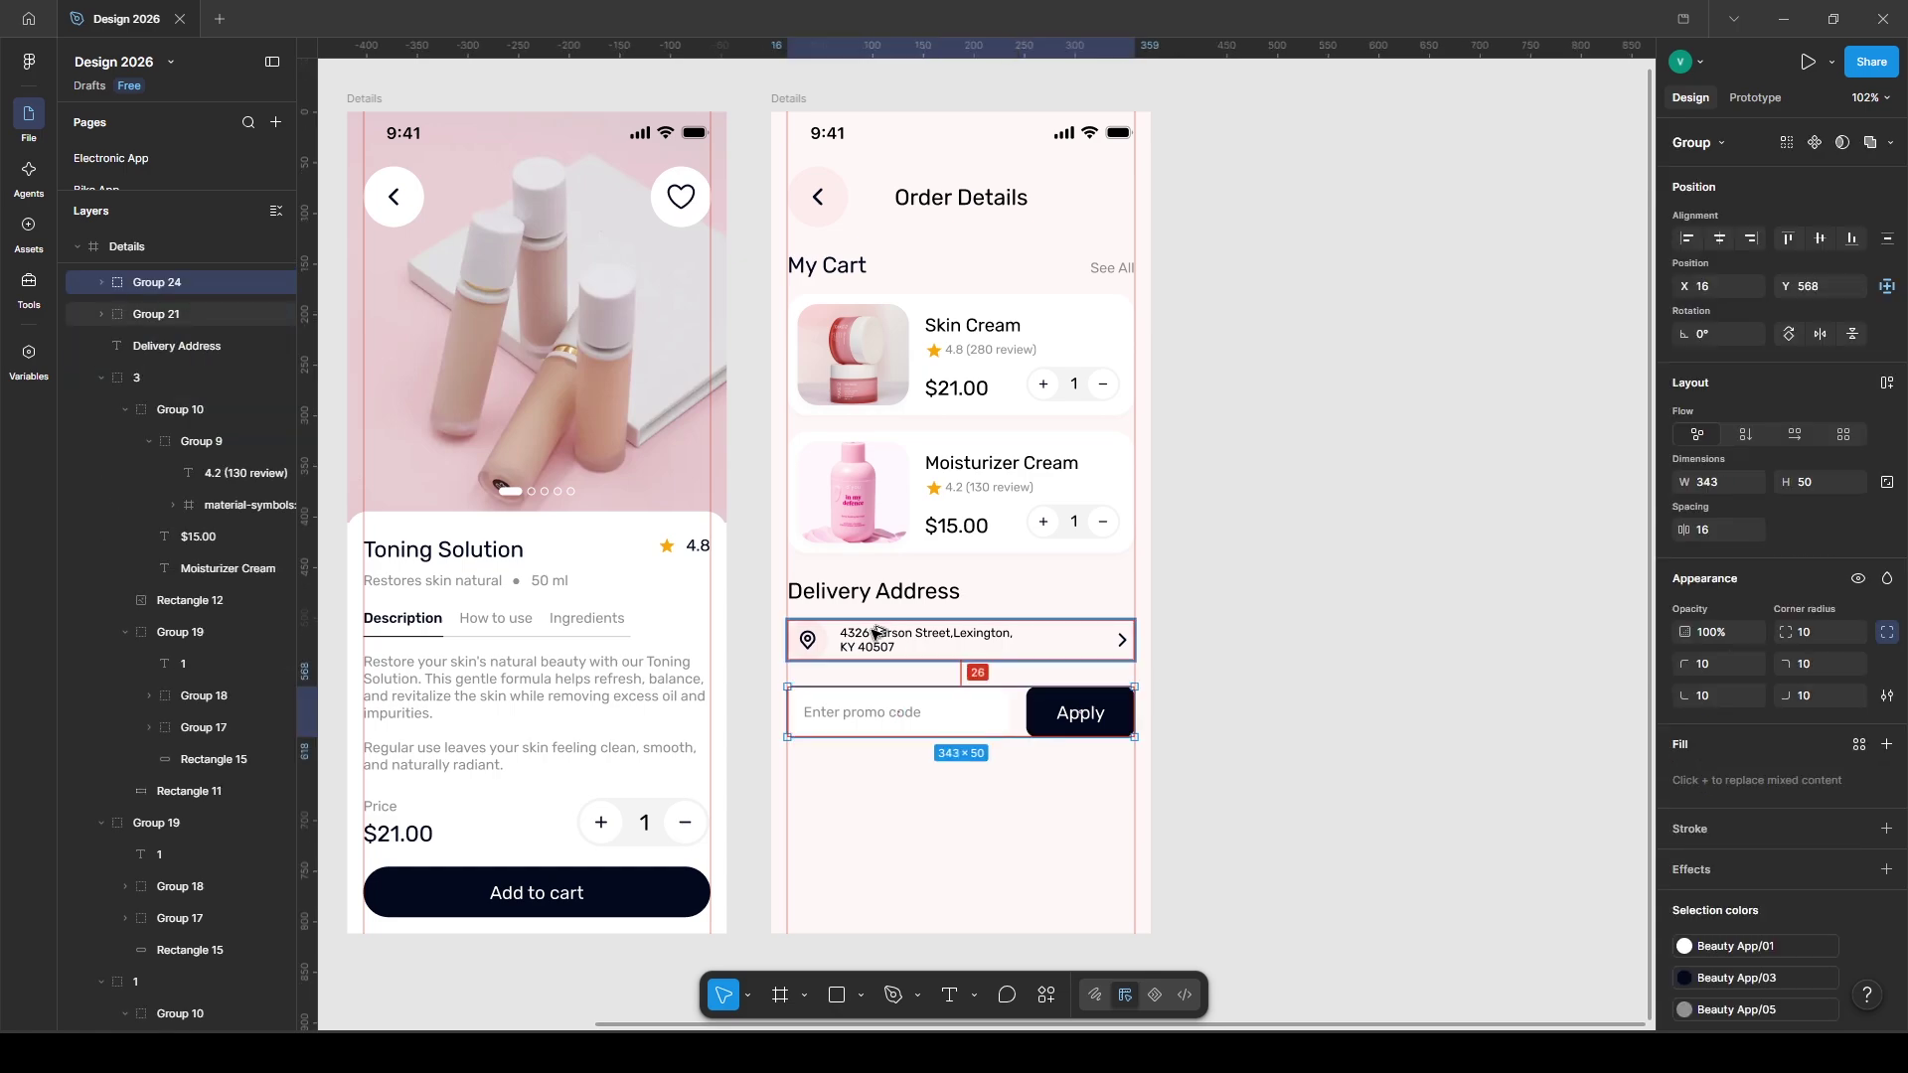
{"action": "key", "text": "Escape"}
{"action": "key", "text": "r"}
{"action": "left_click_drag", "start_coordinate": [772, 776], "coordinate": [1151, 934]}
- Fill the bottom panel white and give its drop shadow a -2 vertical offset
{"action": "left_click", "coordinate": [1860, 649]}
{"action": "left_click", "coordinate": [1530, 873]}
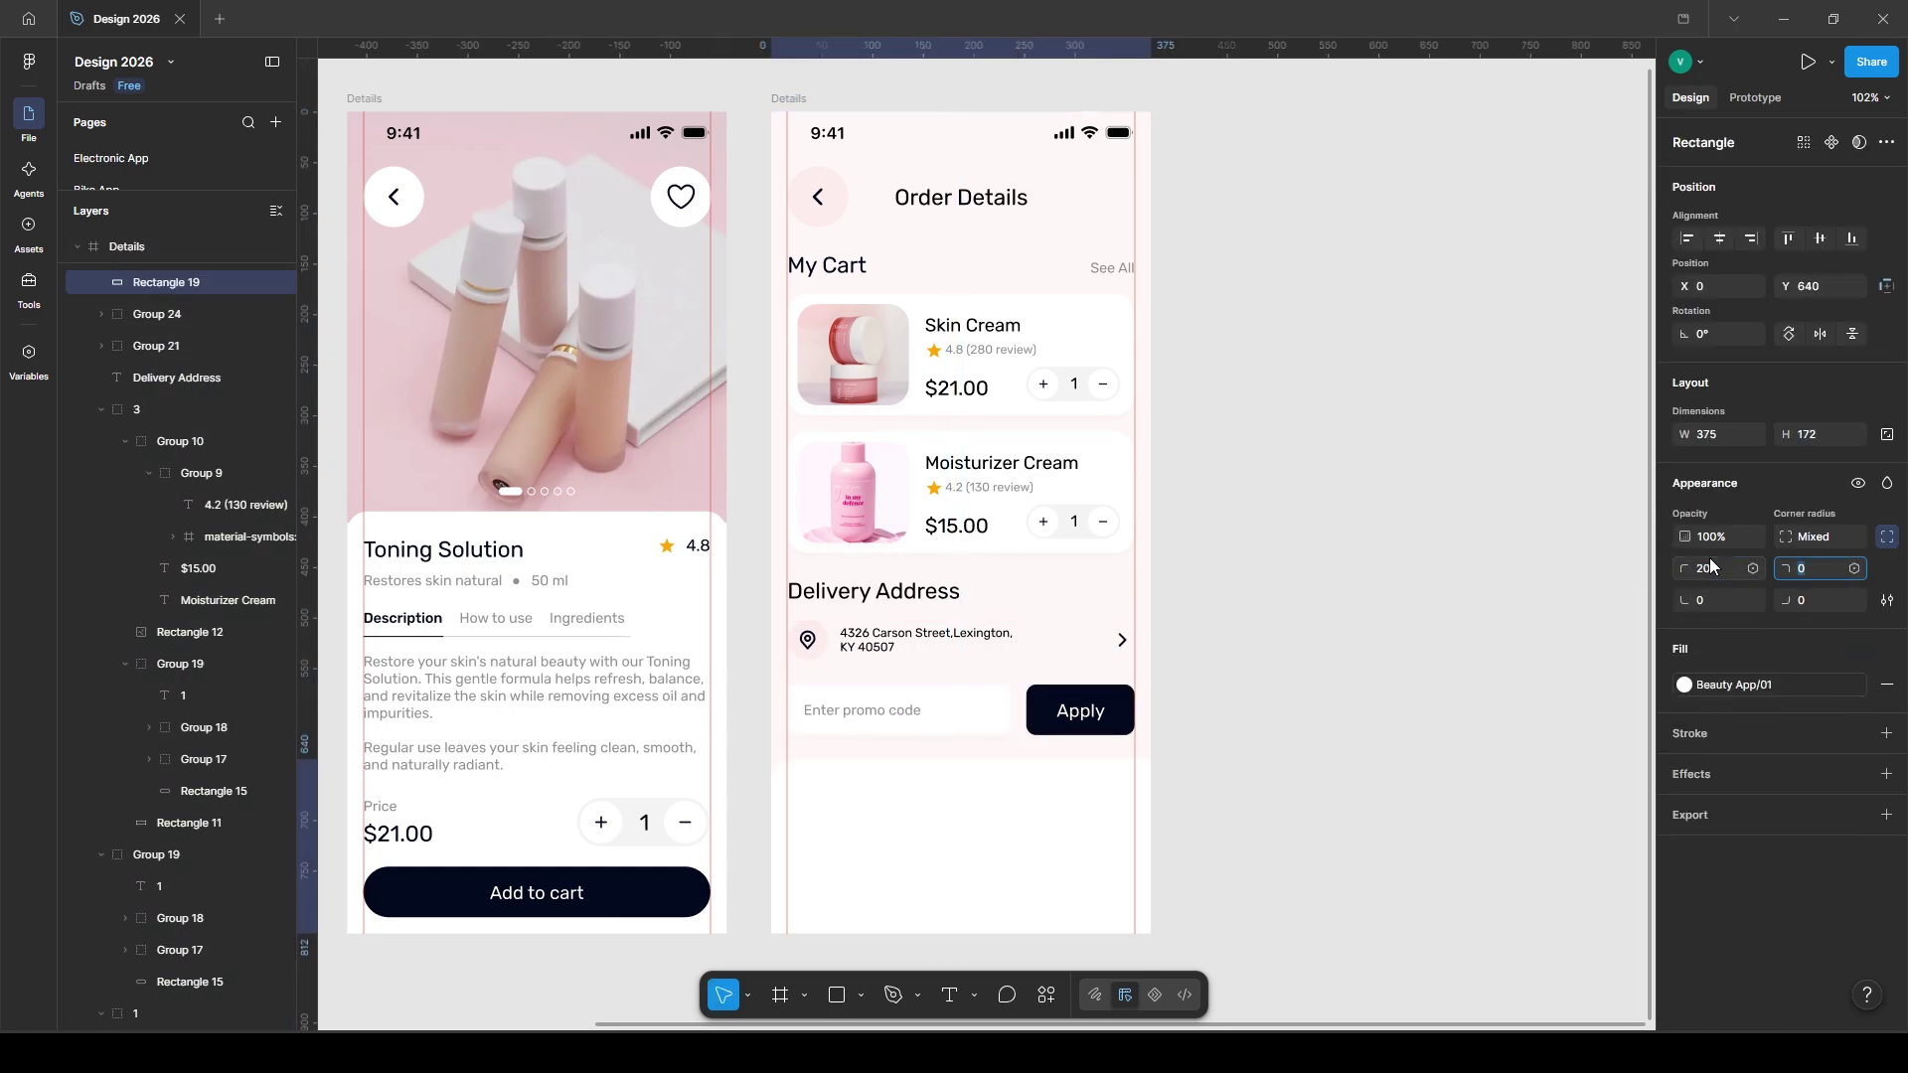
{"action": "left_click", "coordinate": [894, 709], "text": "ctrl"}
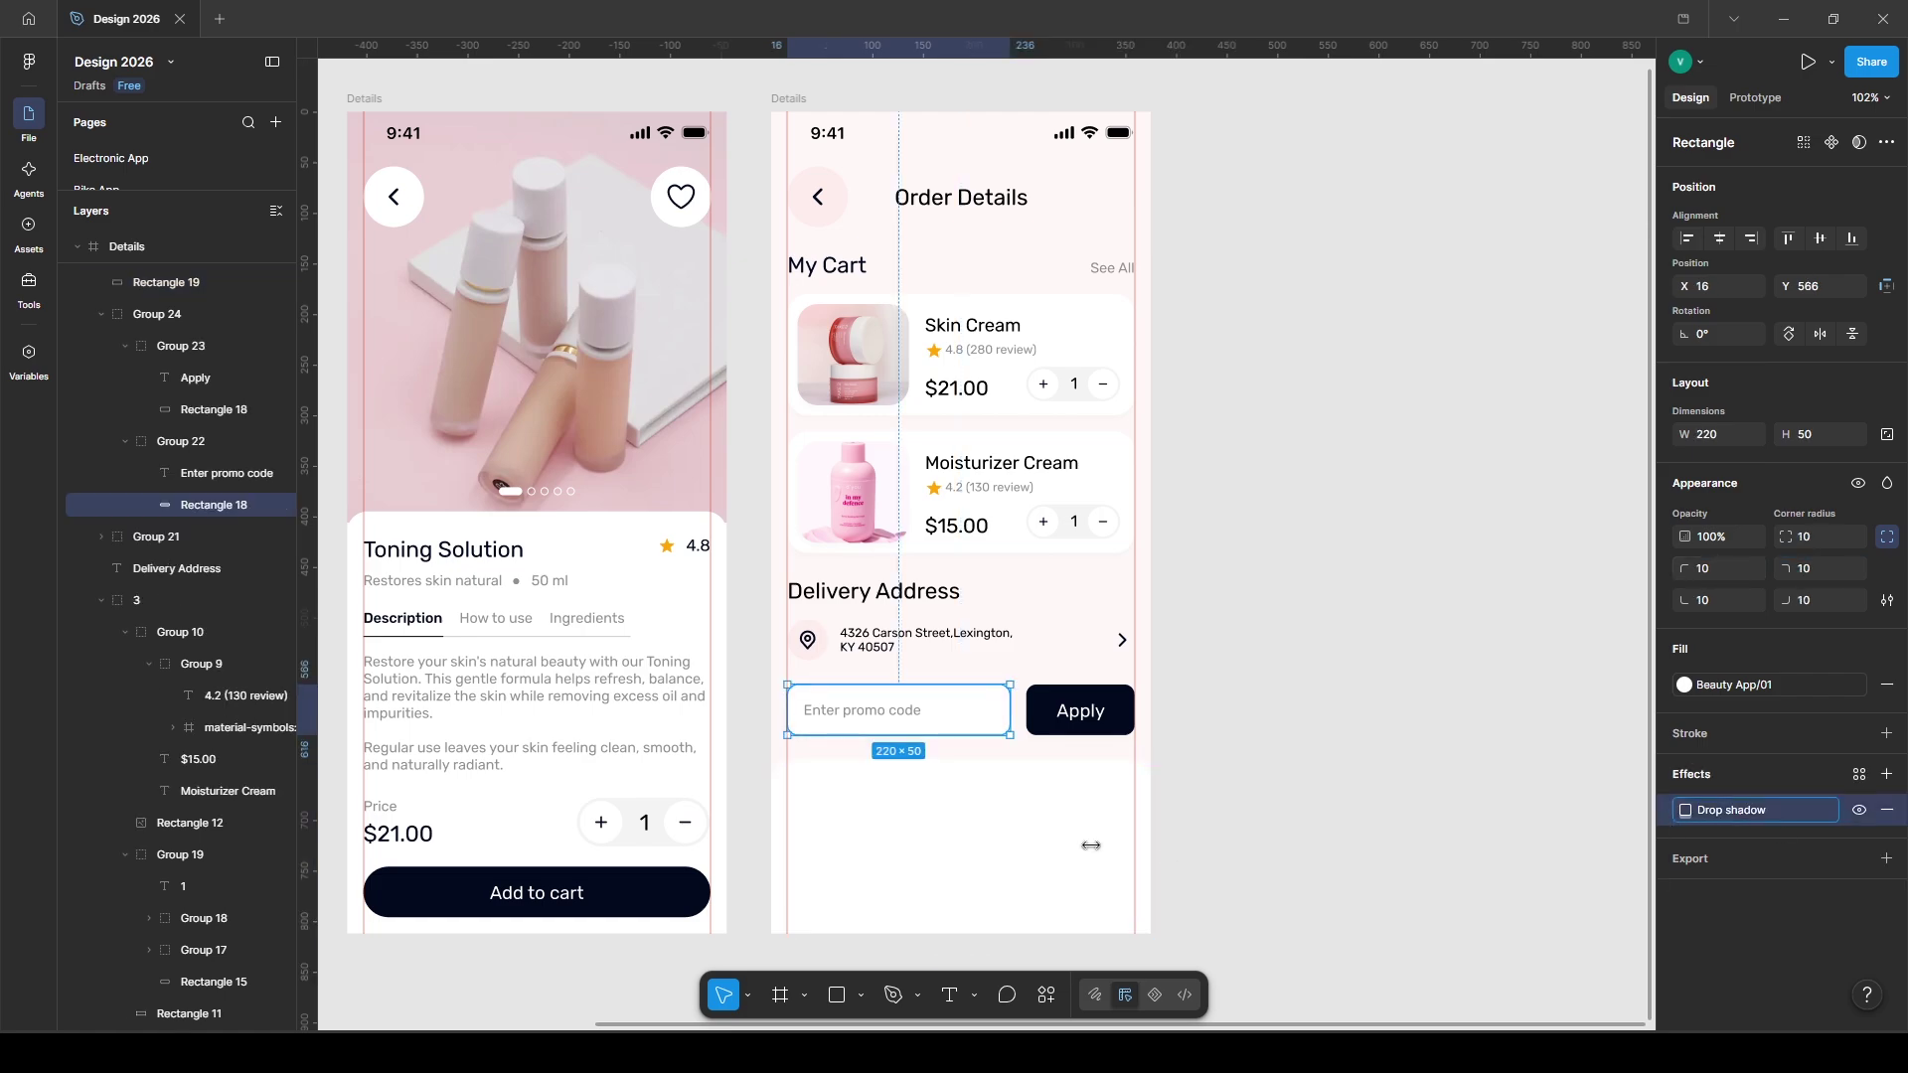
{"action": "left_click", "coordinate": [1090, 831]}
{"action": "left_click", "coordinate": [1685, 810]}
{"action": "left_click", "coordinate": [1536, 892]}
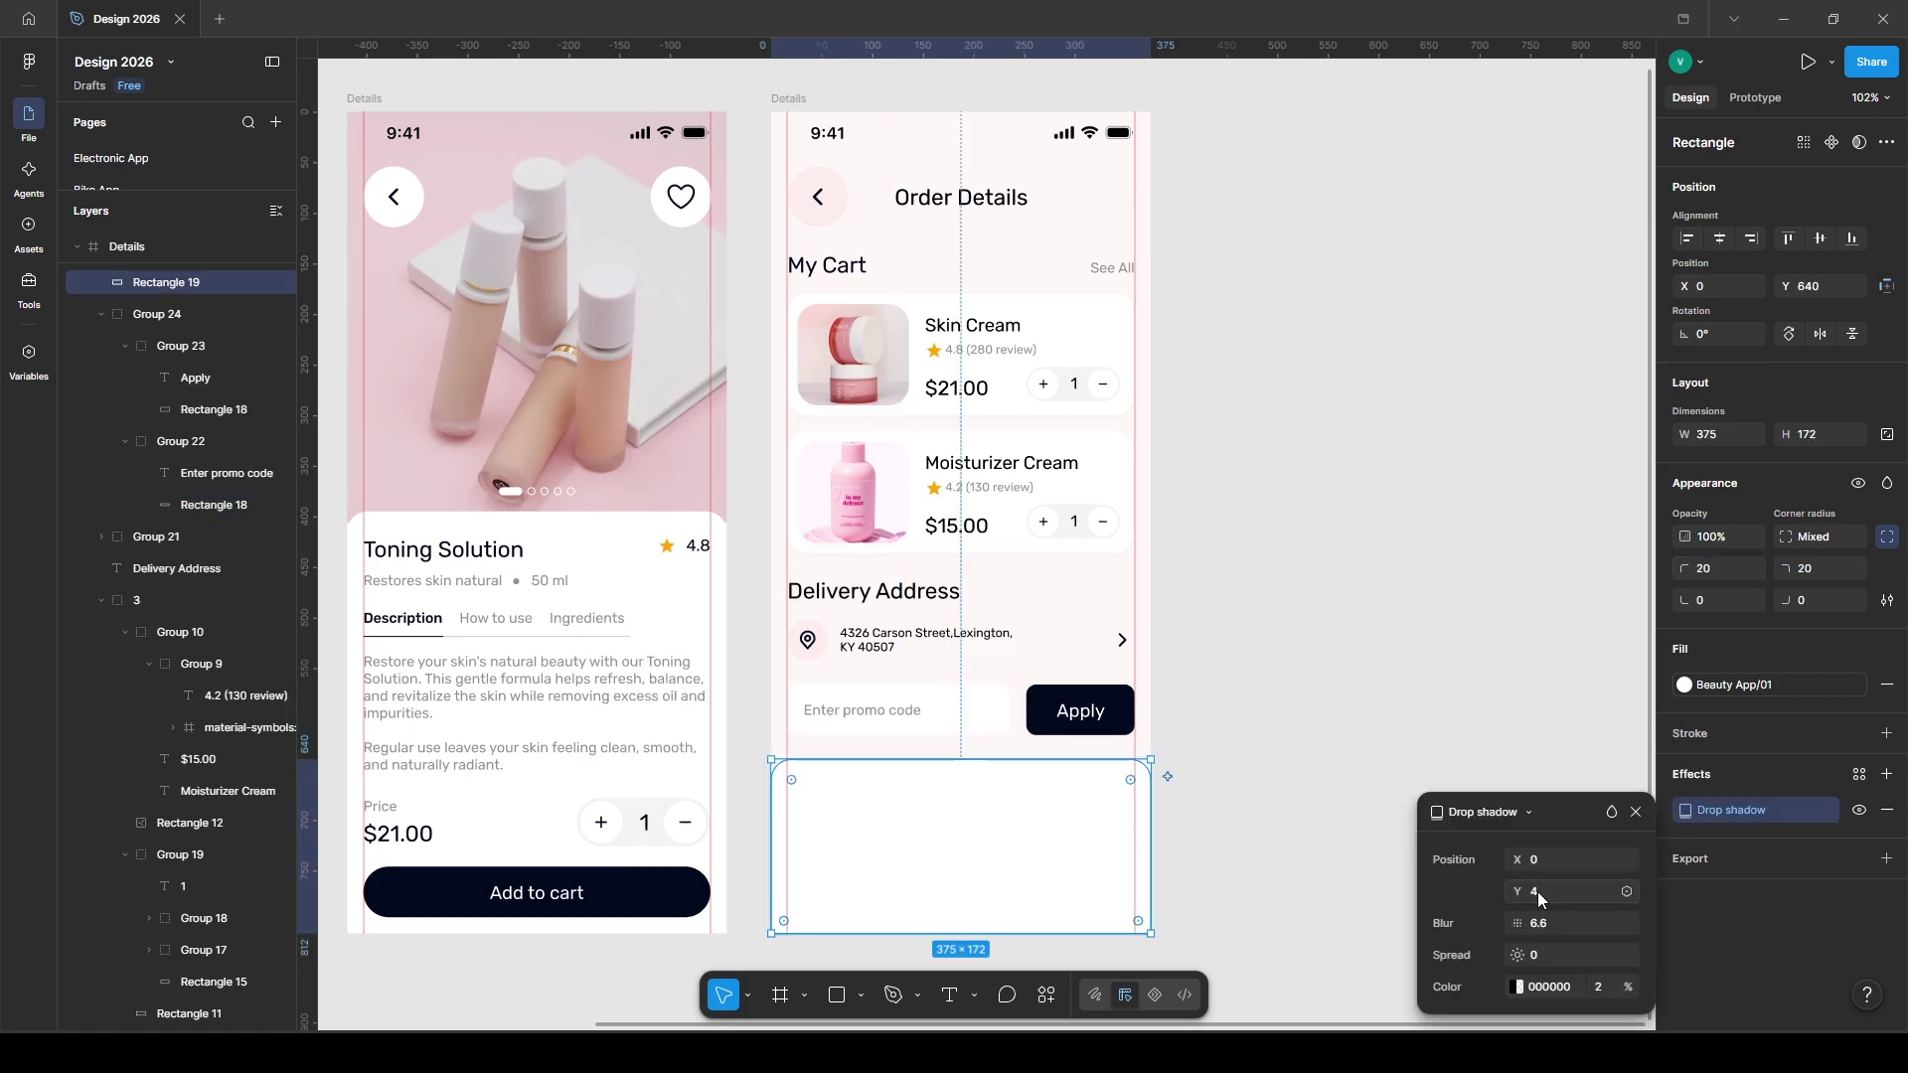
{"action": "type", "text": "-2"}
{"action": "key", "text": "Return"}
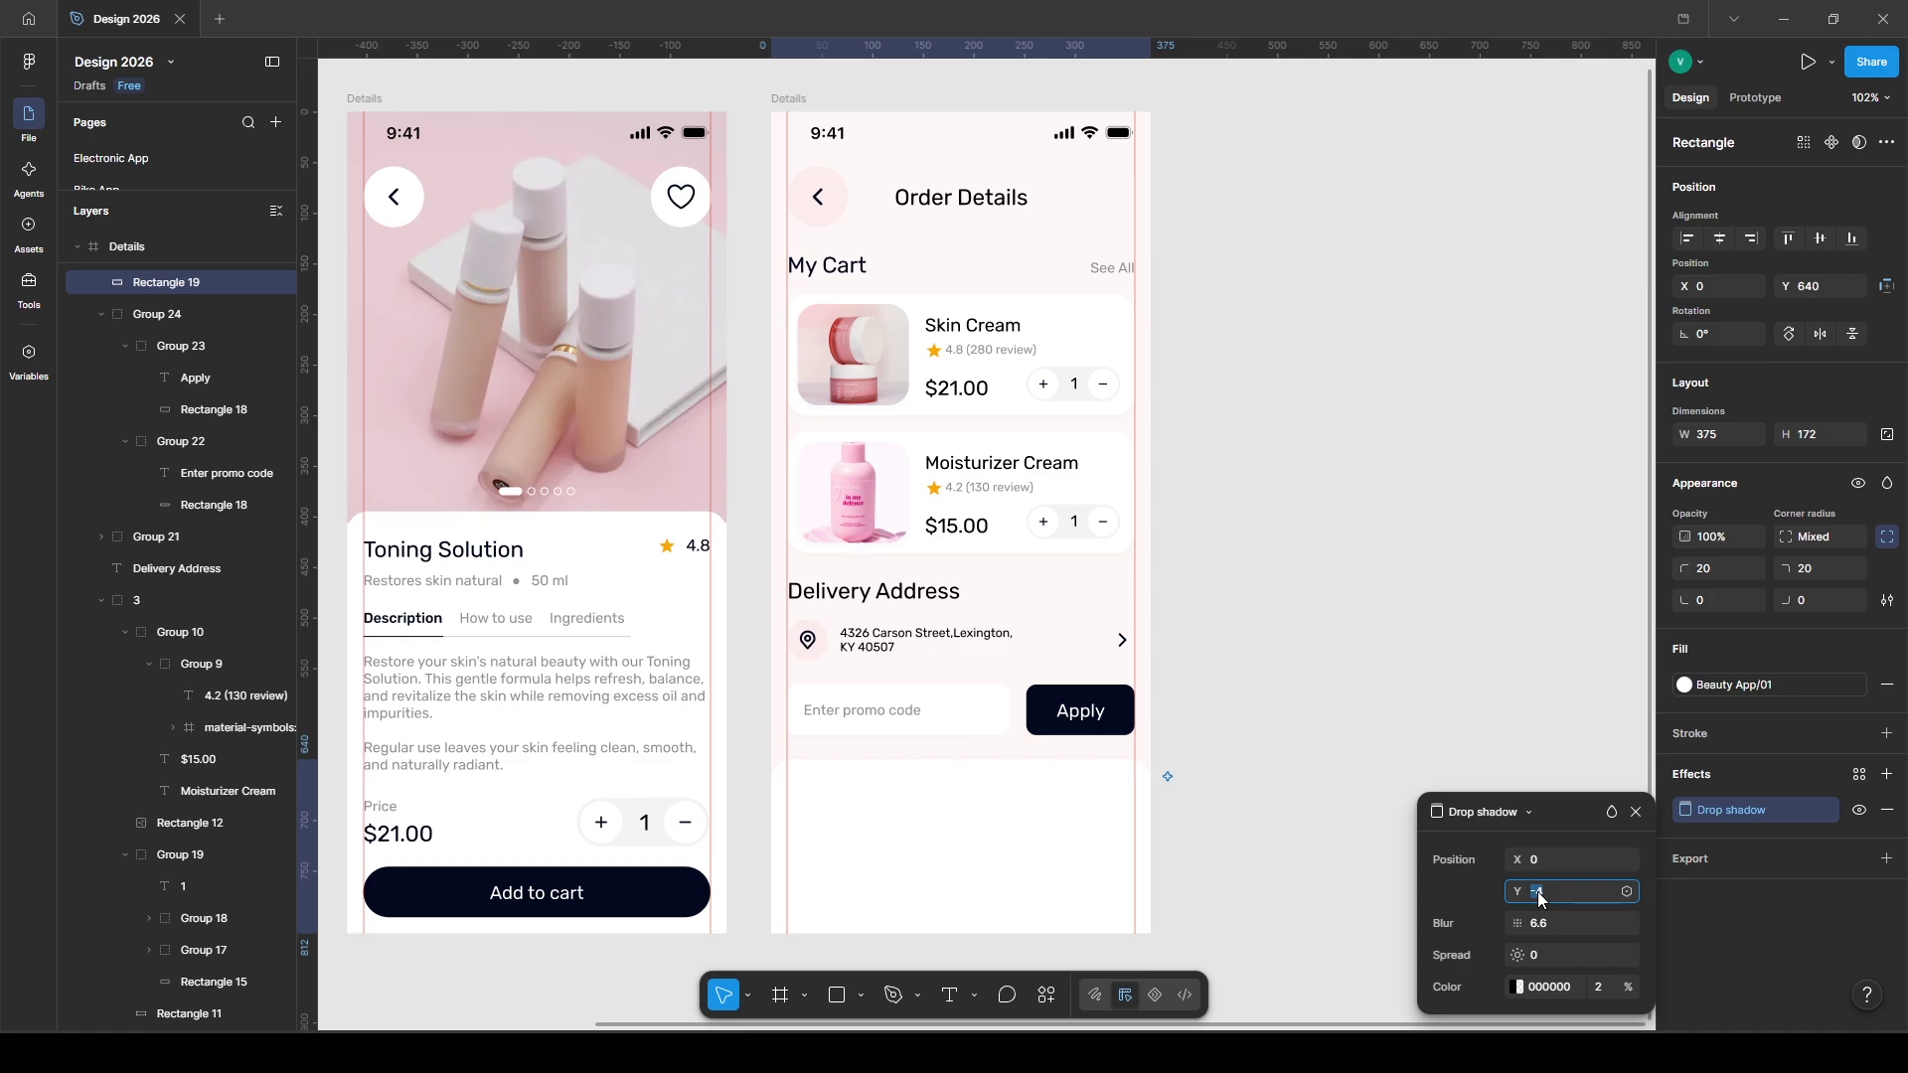
- Start a new text label inside the bottom panel
{"action": "key", "text": "t"}
{"action": "left_click", "coordinate": [817, 788]}
{"action": "type", "text": "Total items (2"}
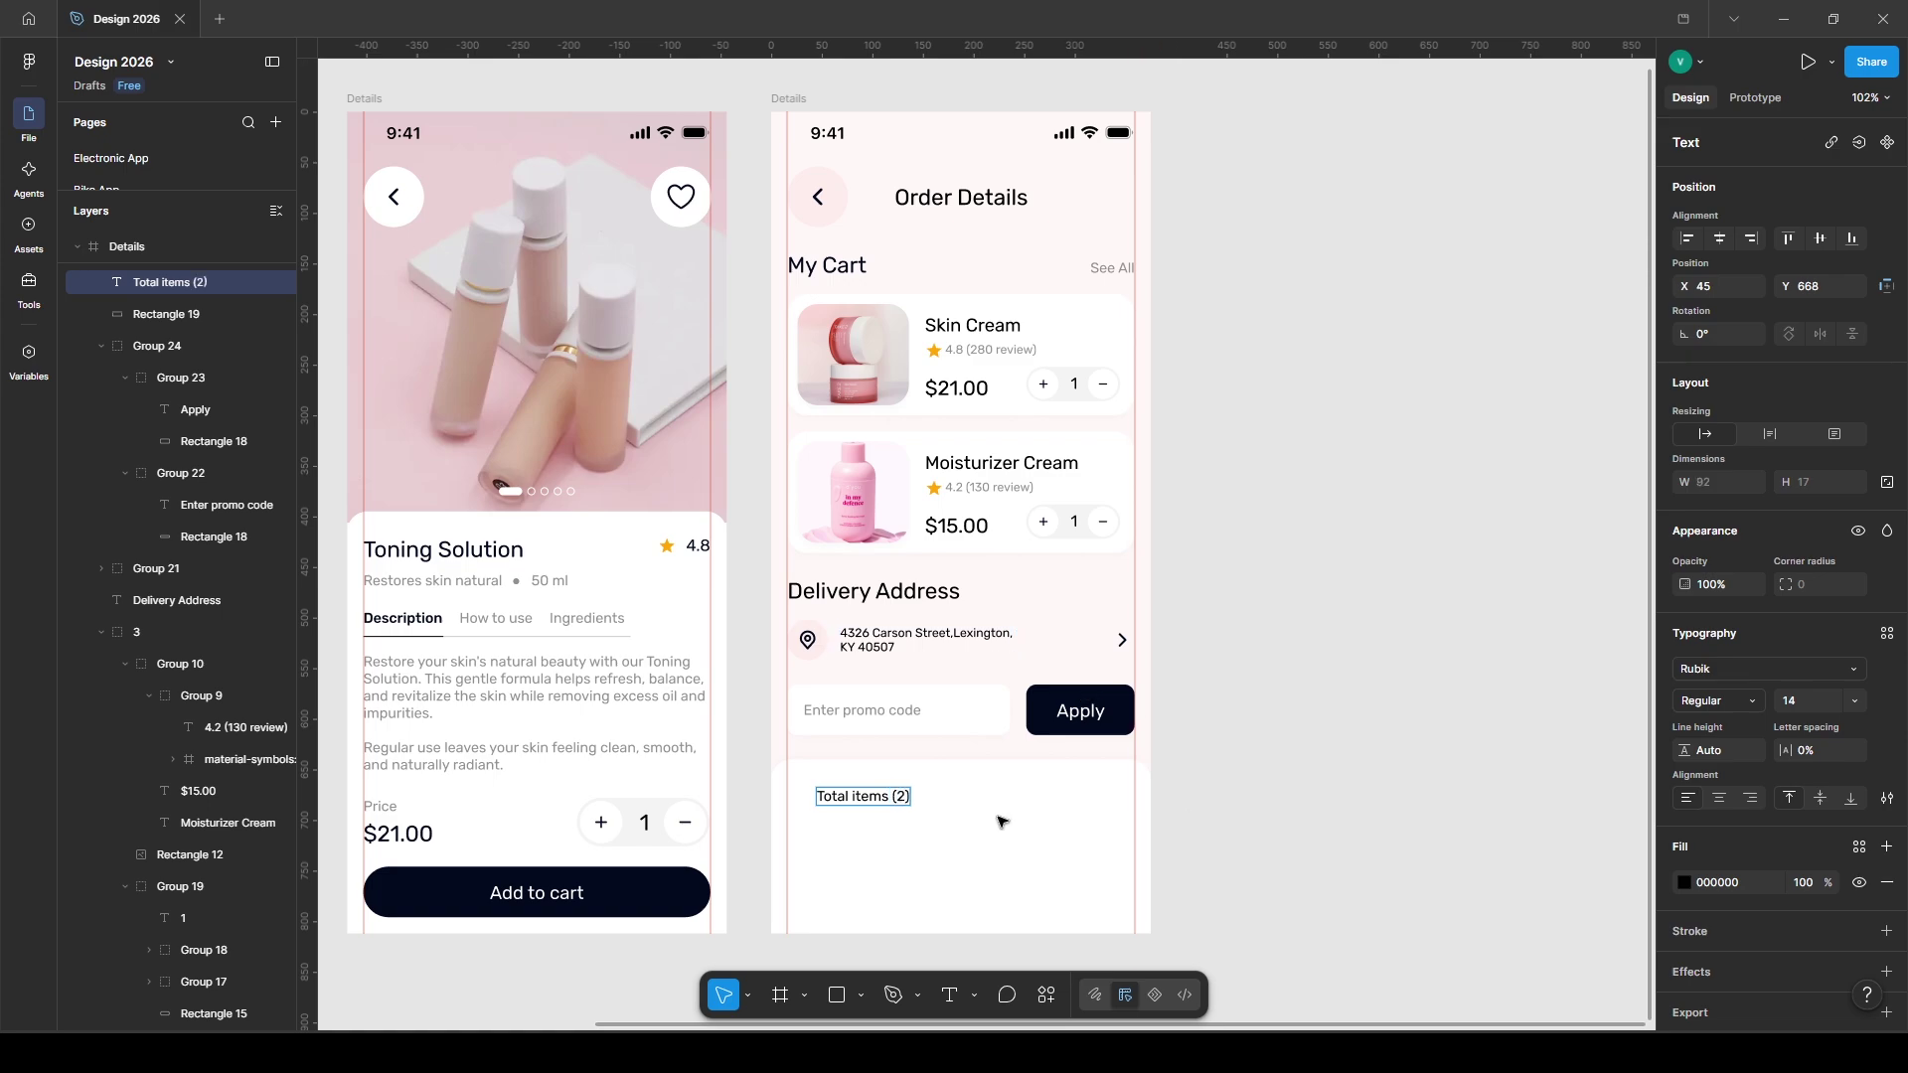
- Colour 'Total items (2)' grey Beauty App/05, align it left, and set its amount to $86.00
{"action": "left_click", "coordinate": [1860, 847]}
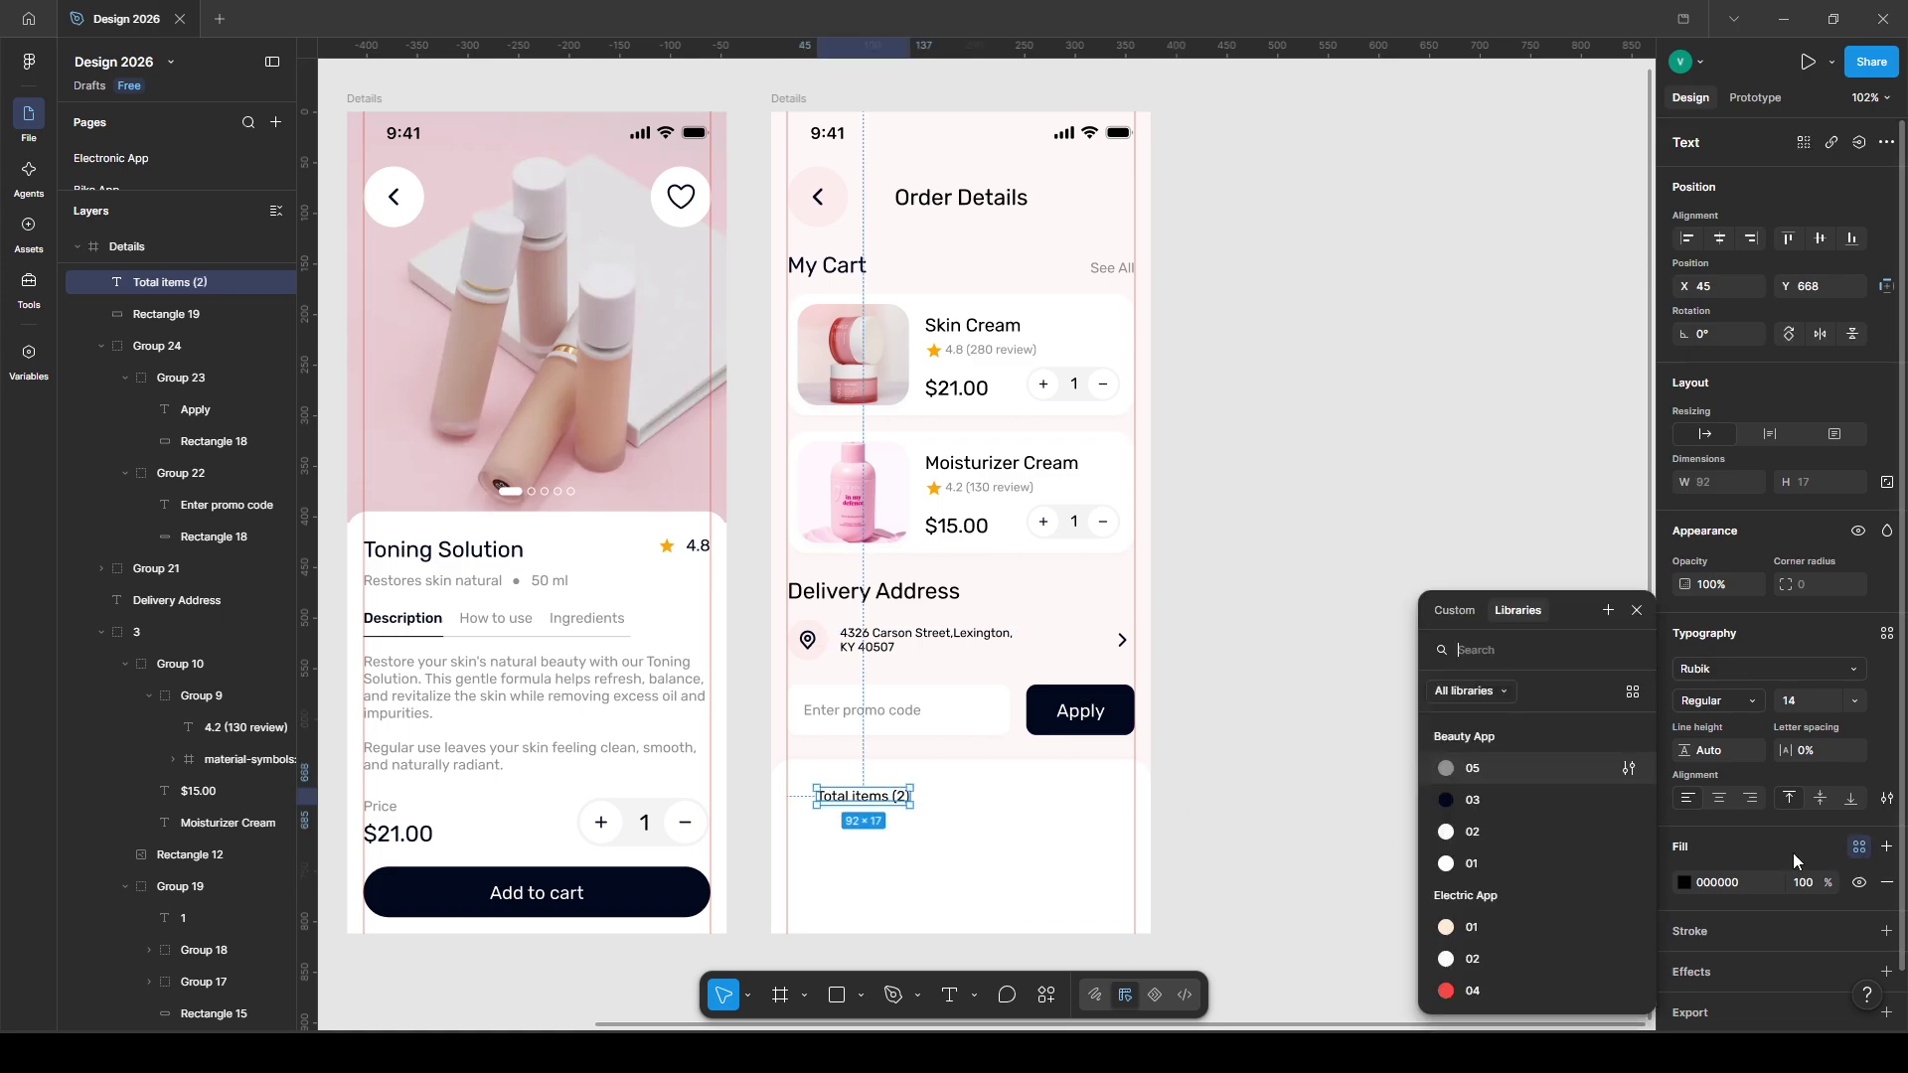
{"action": "left_click", "coordinate": [1491, 793]}
{"action": "left_click_drag", "start_coordinate": [824, 802], "coordinate": [1089, 794]}
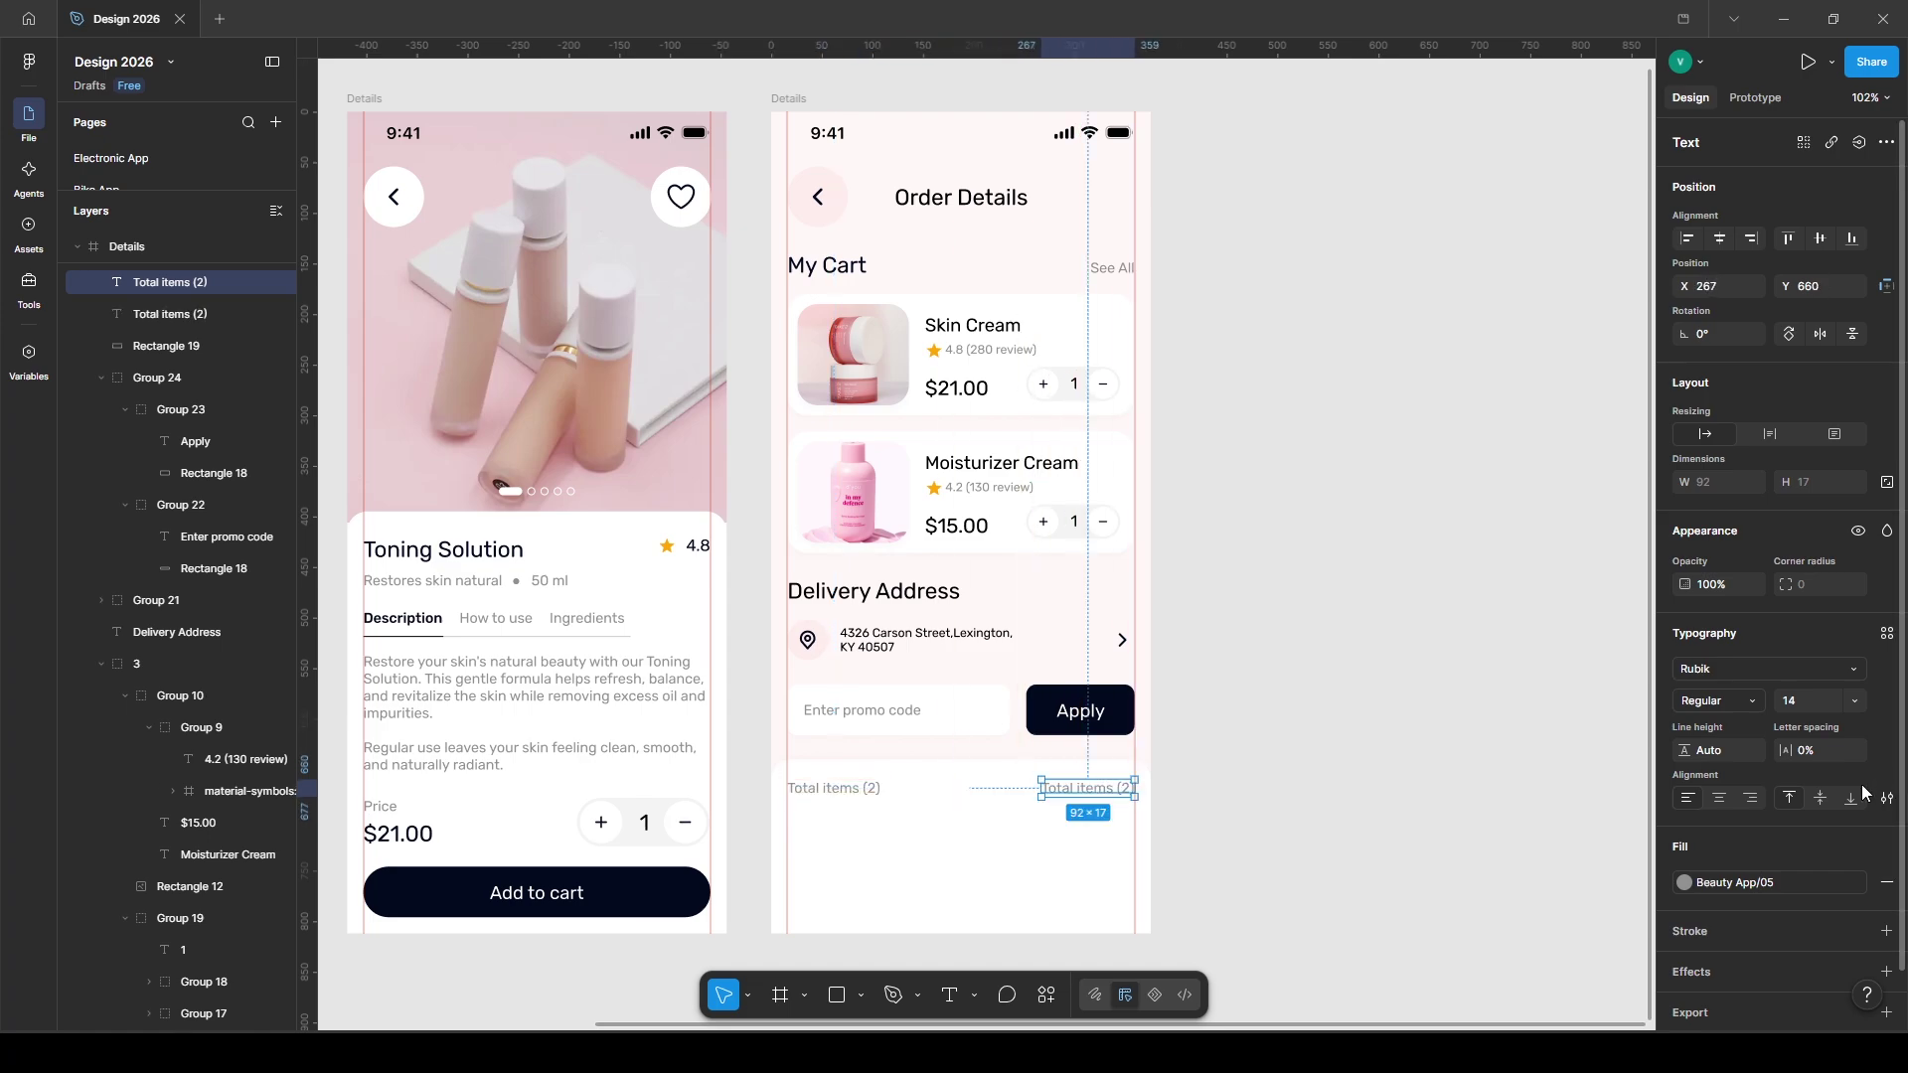
{"action": "double_click", "coordinate": [1089, 790]}
{"action": "type", "text": "$86"}
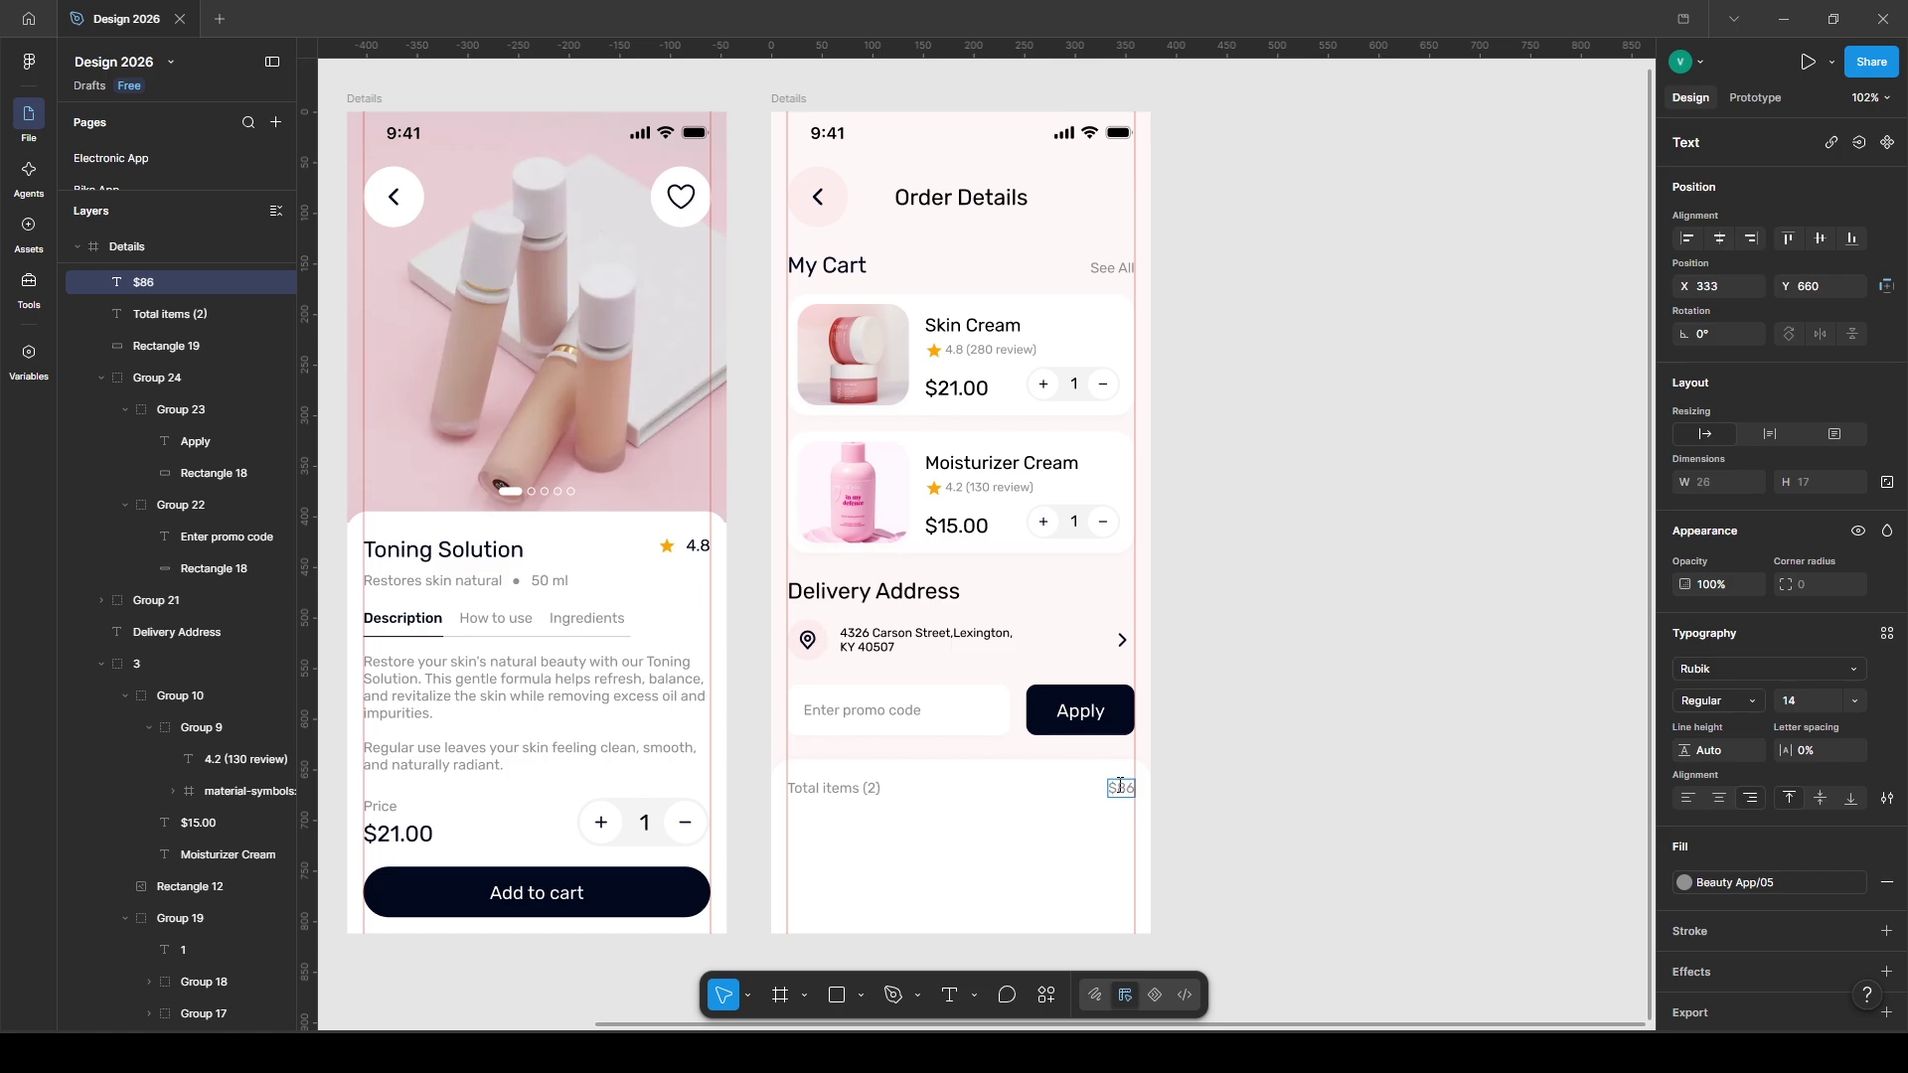
{"action": "type", "text": ".00"}
{"action": "key", "text": "Escape"}
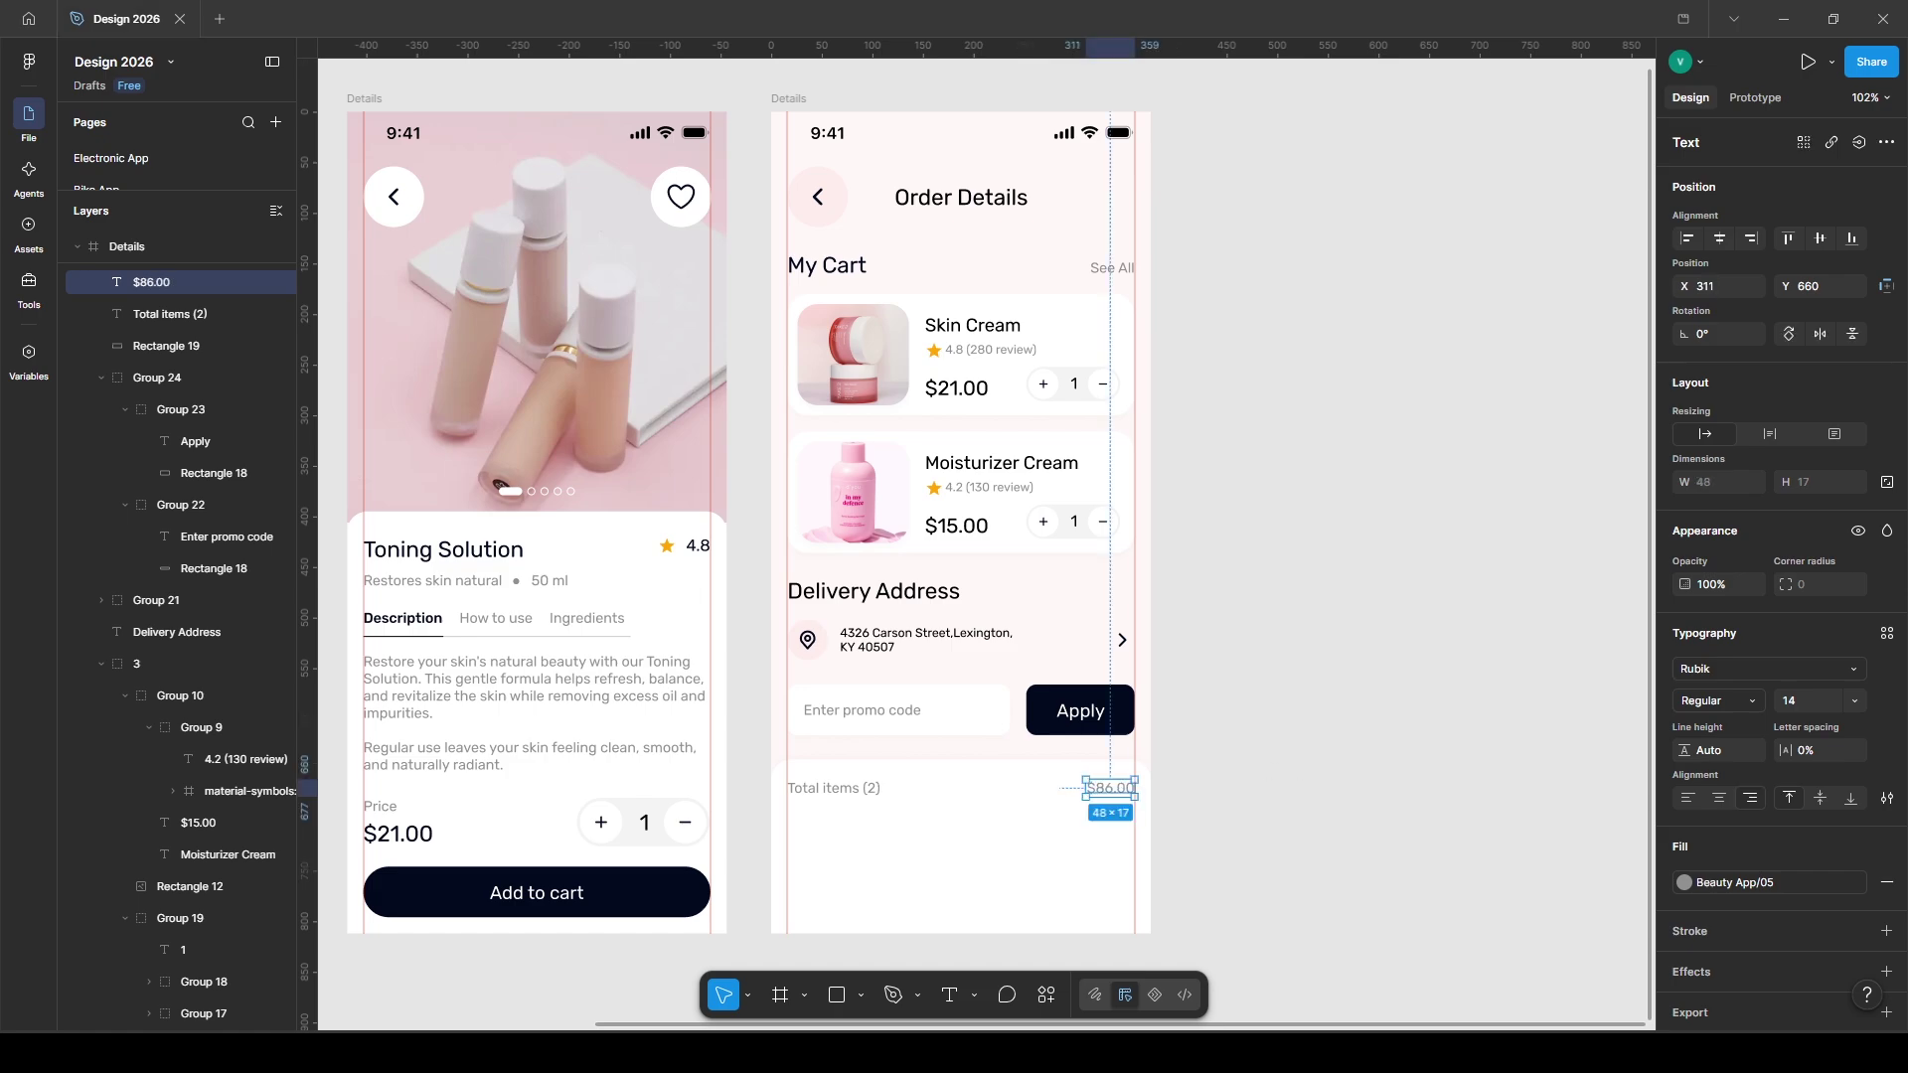
- Group the totals row, duplicate it below, and change the copy to 'Shipping' at $15.00
{"action": "left_click", "coordinate": [840, 790], "text": "shift"}
{"action": "key", "text": "ctrl+g"}
{"action": "key", "text": "ctrl+d"}
{"action": "double_click", "coordinate": [840, 818]}
{"action": "type", "text": "S"}
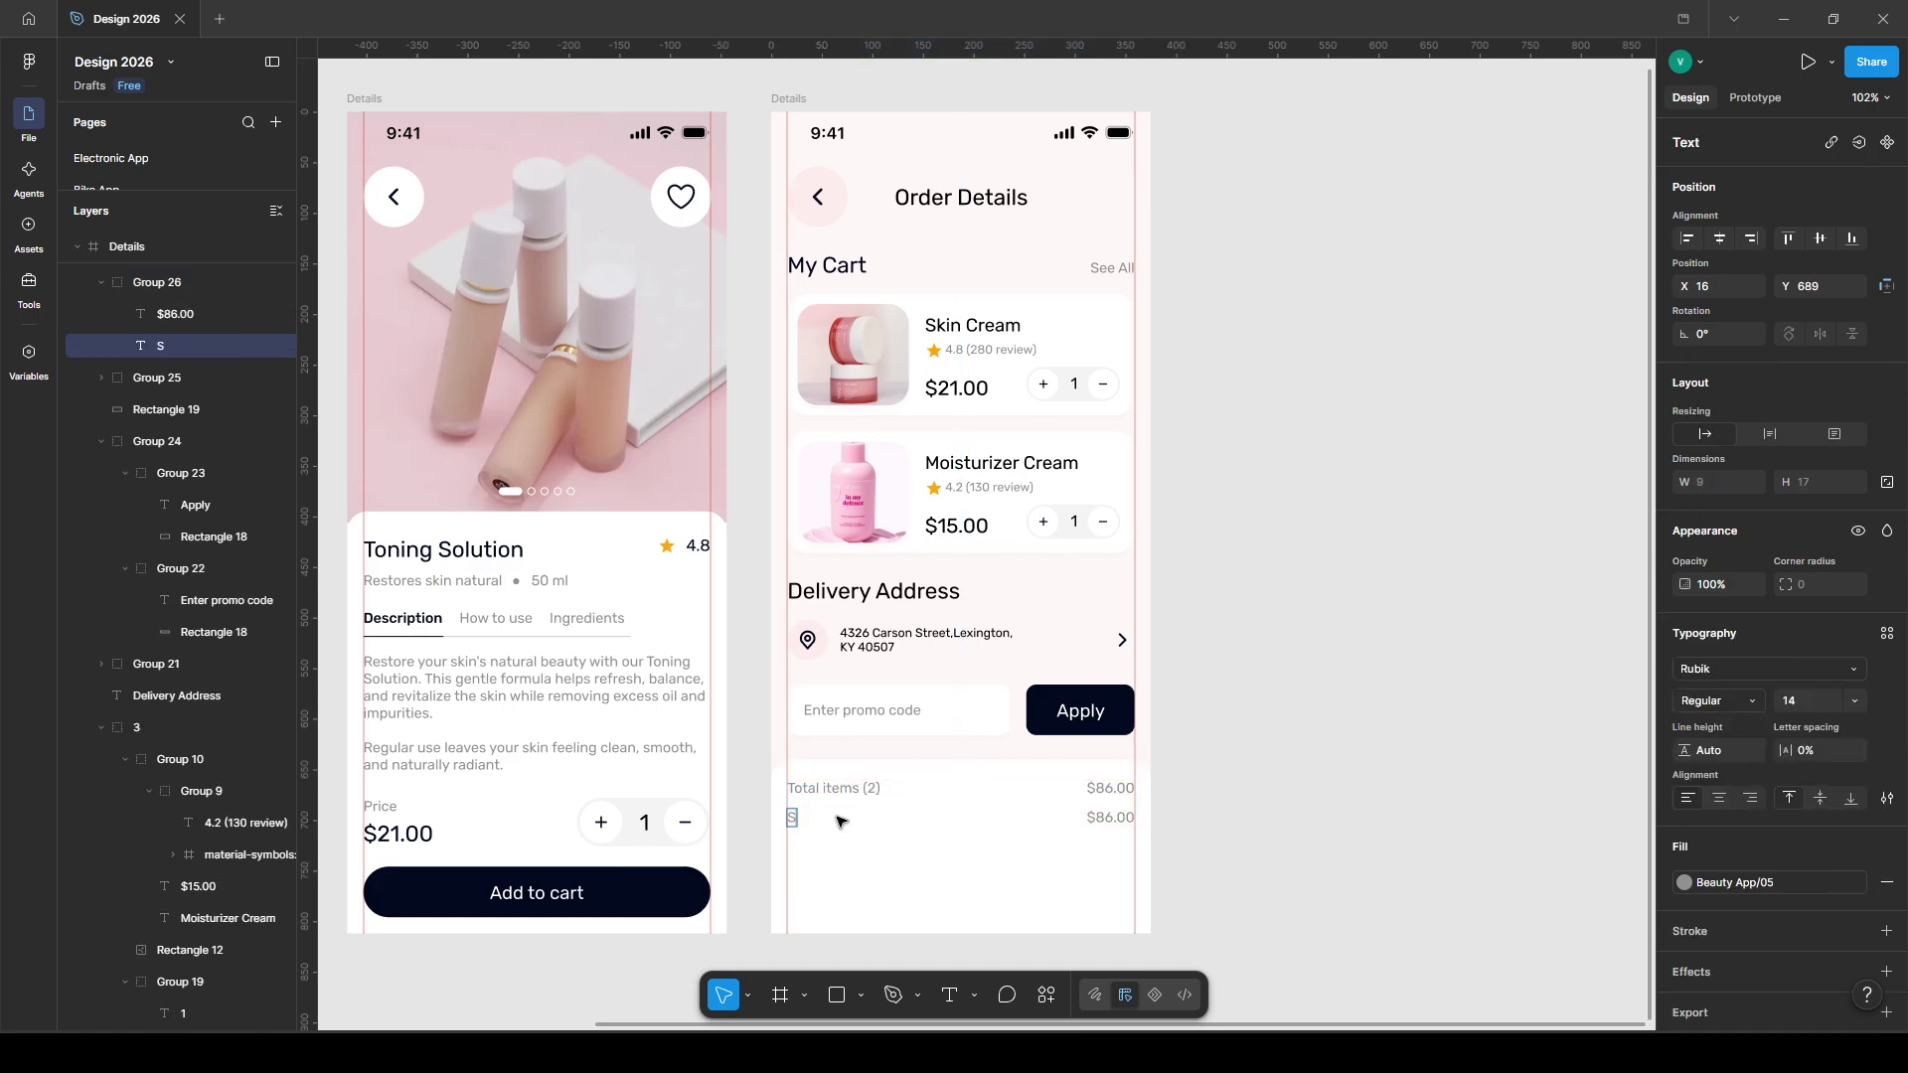
{"action": "type", "text": "hipping"}
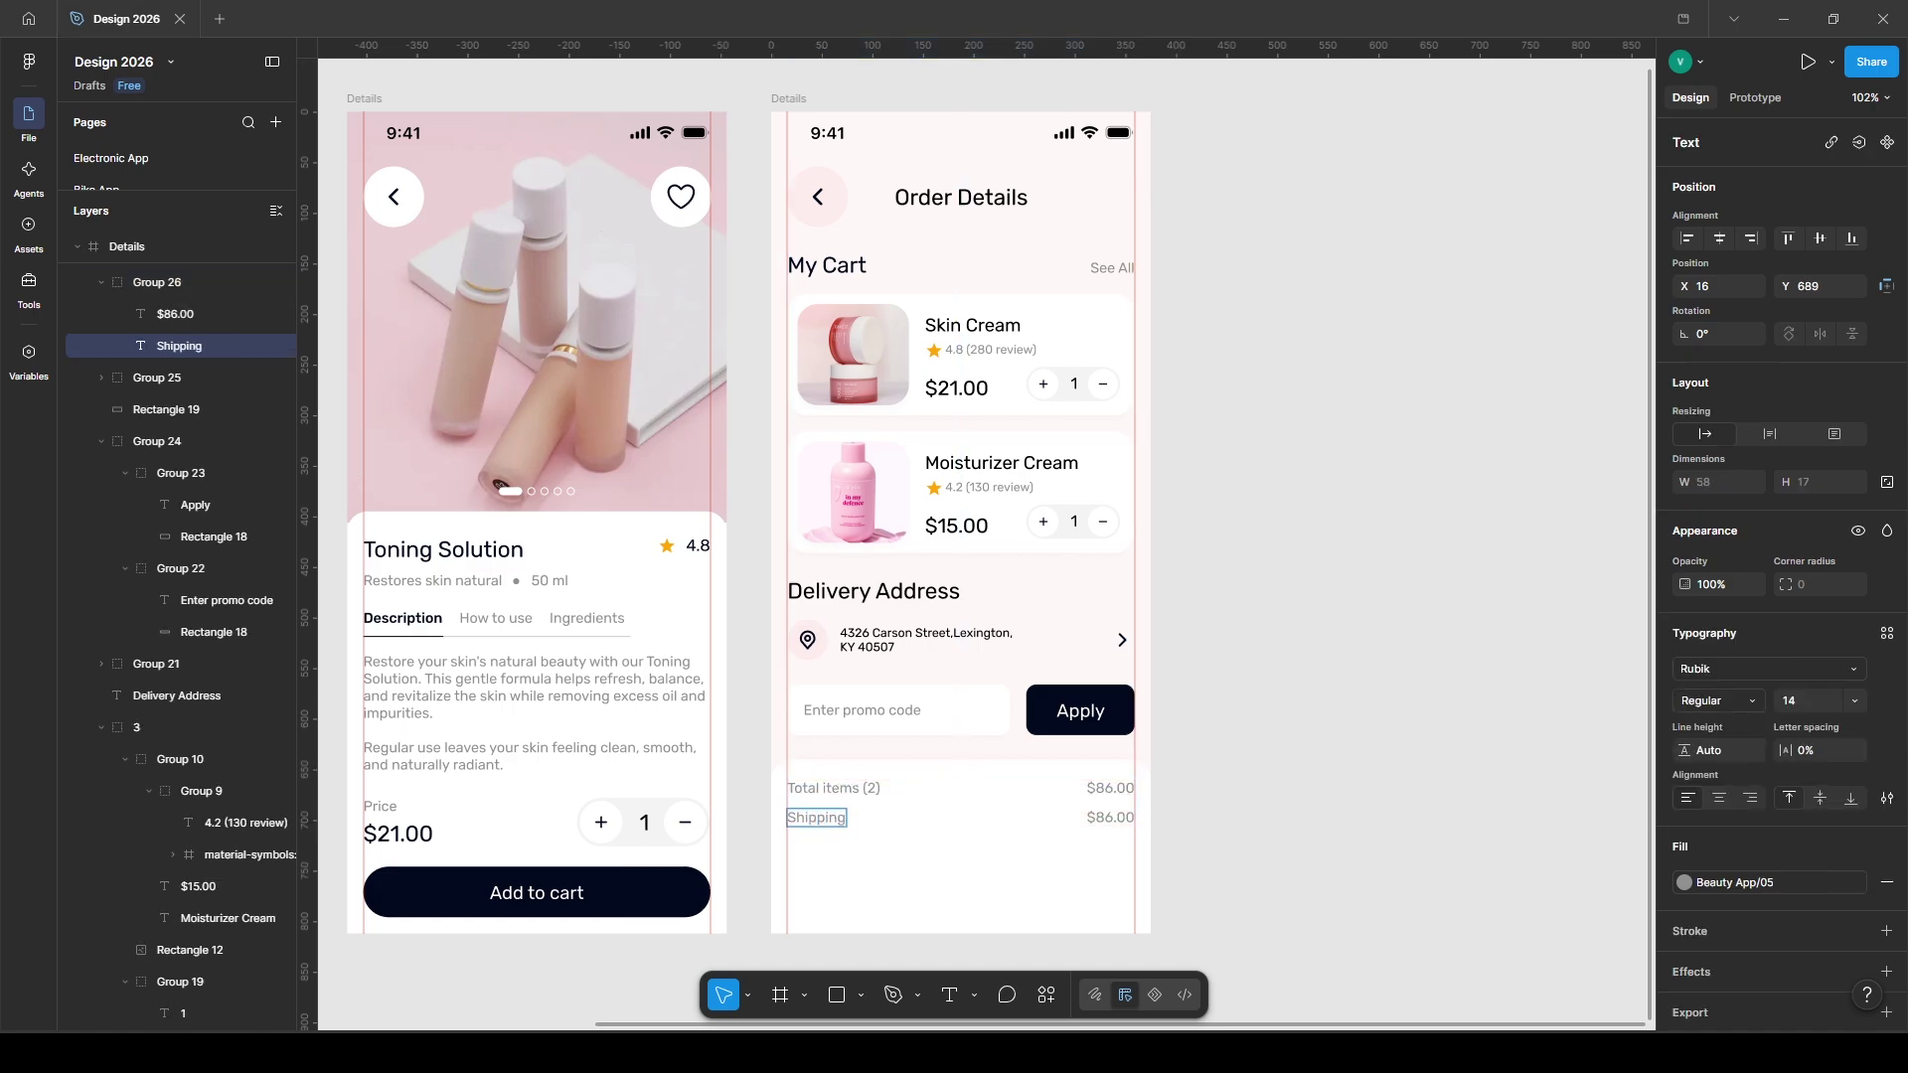
{"action": "double_click", "coordinate": [1100, 817]}
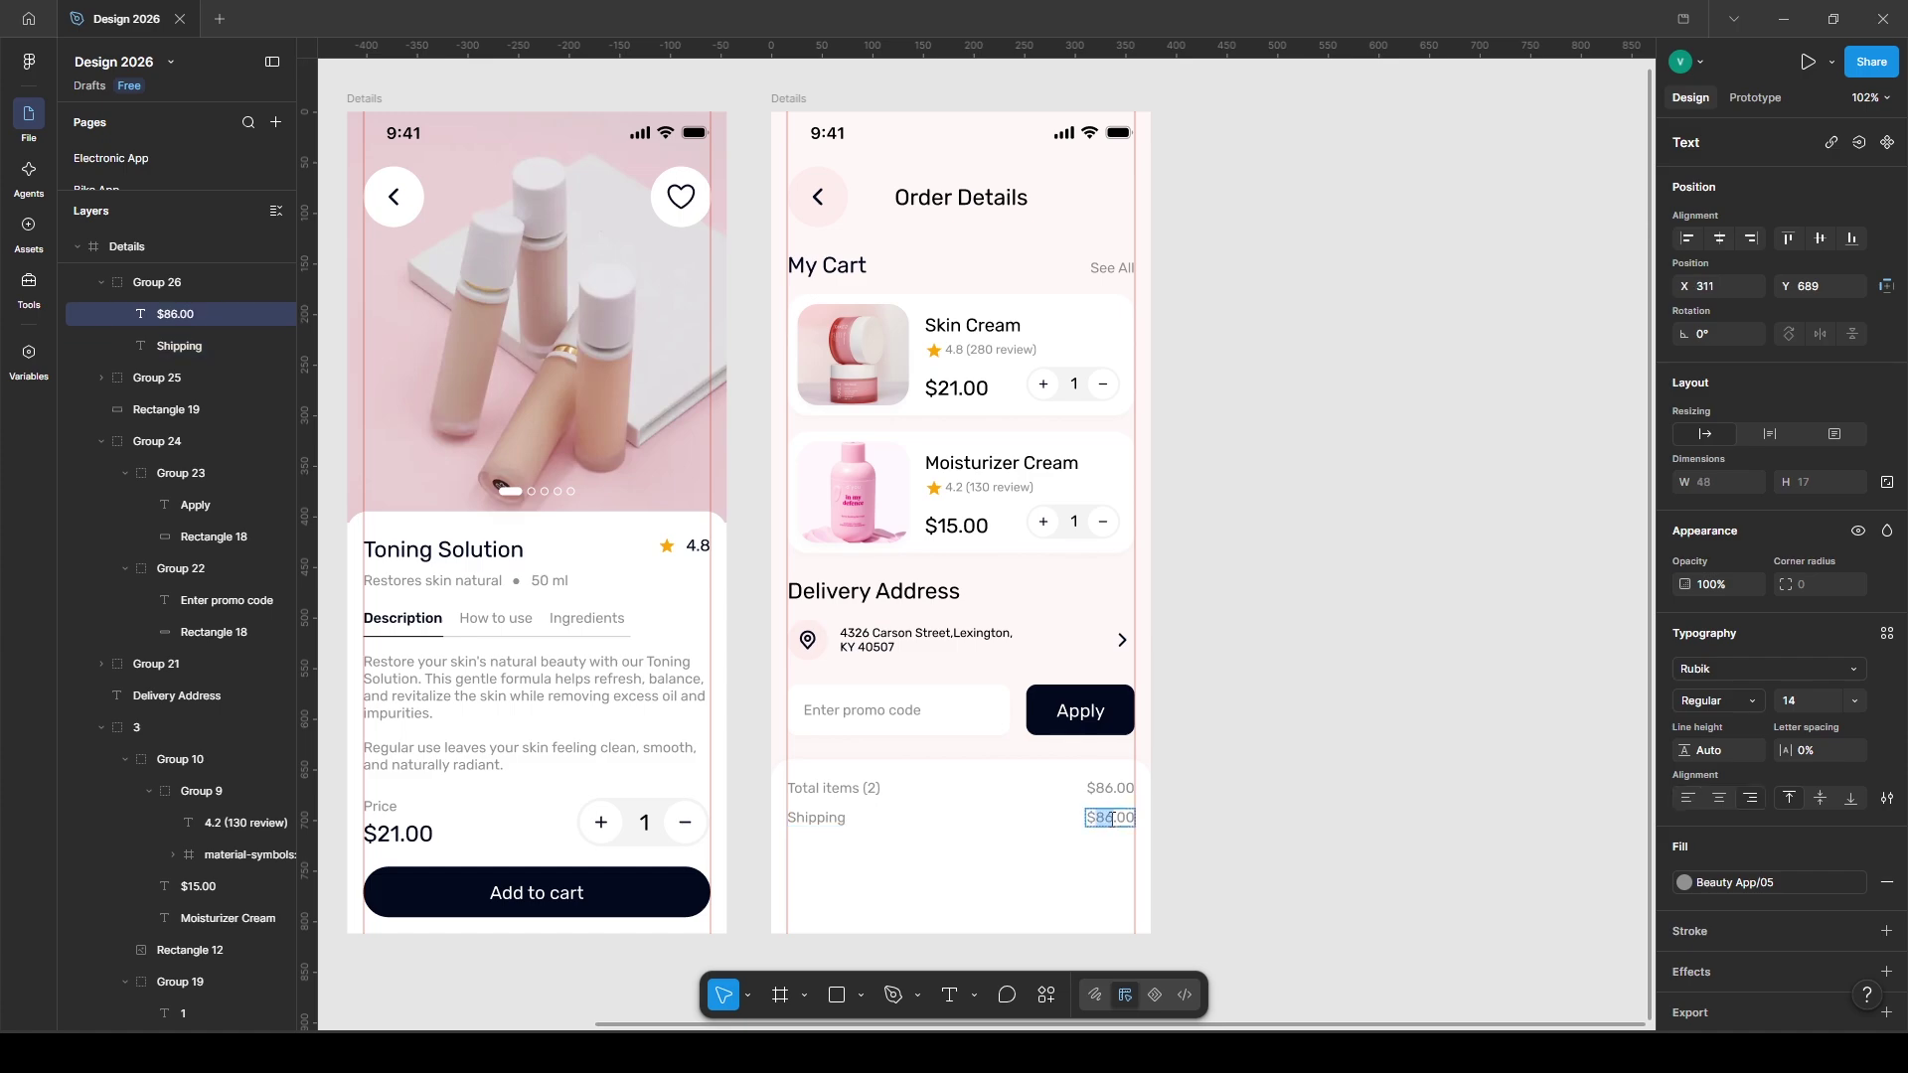
{"action": "left_click", "coordinate": [1290, 827]}
{"action": "left_click", "coordinate": [883, 894]}
- Draw a dashed divider with dash length 4 across the summary below Shipping
{"action": "key", "text": "l"}
{"action": "left_click_drag", "start_coordinate": [788, 838], "coordinate": [1132, 836]}
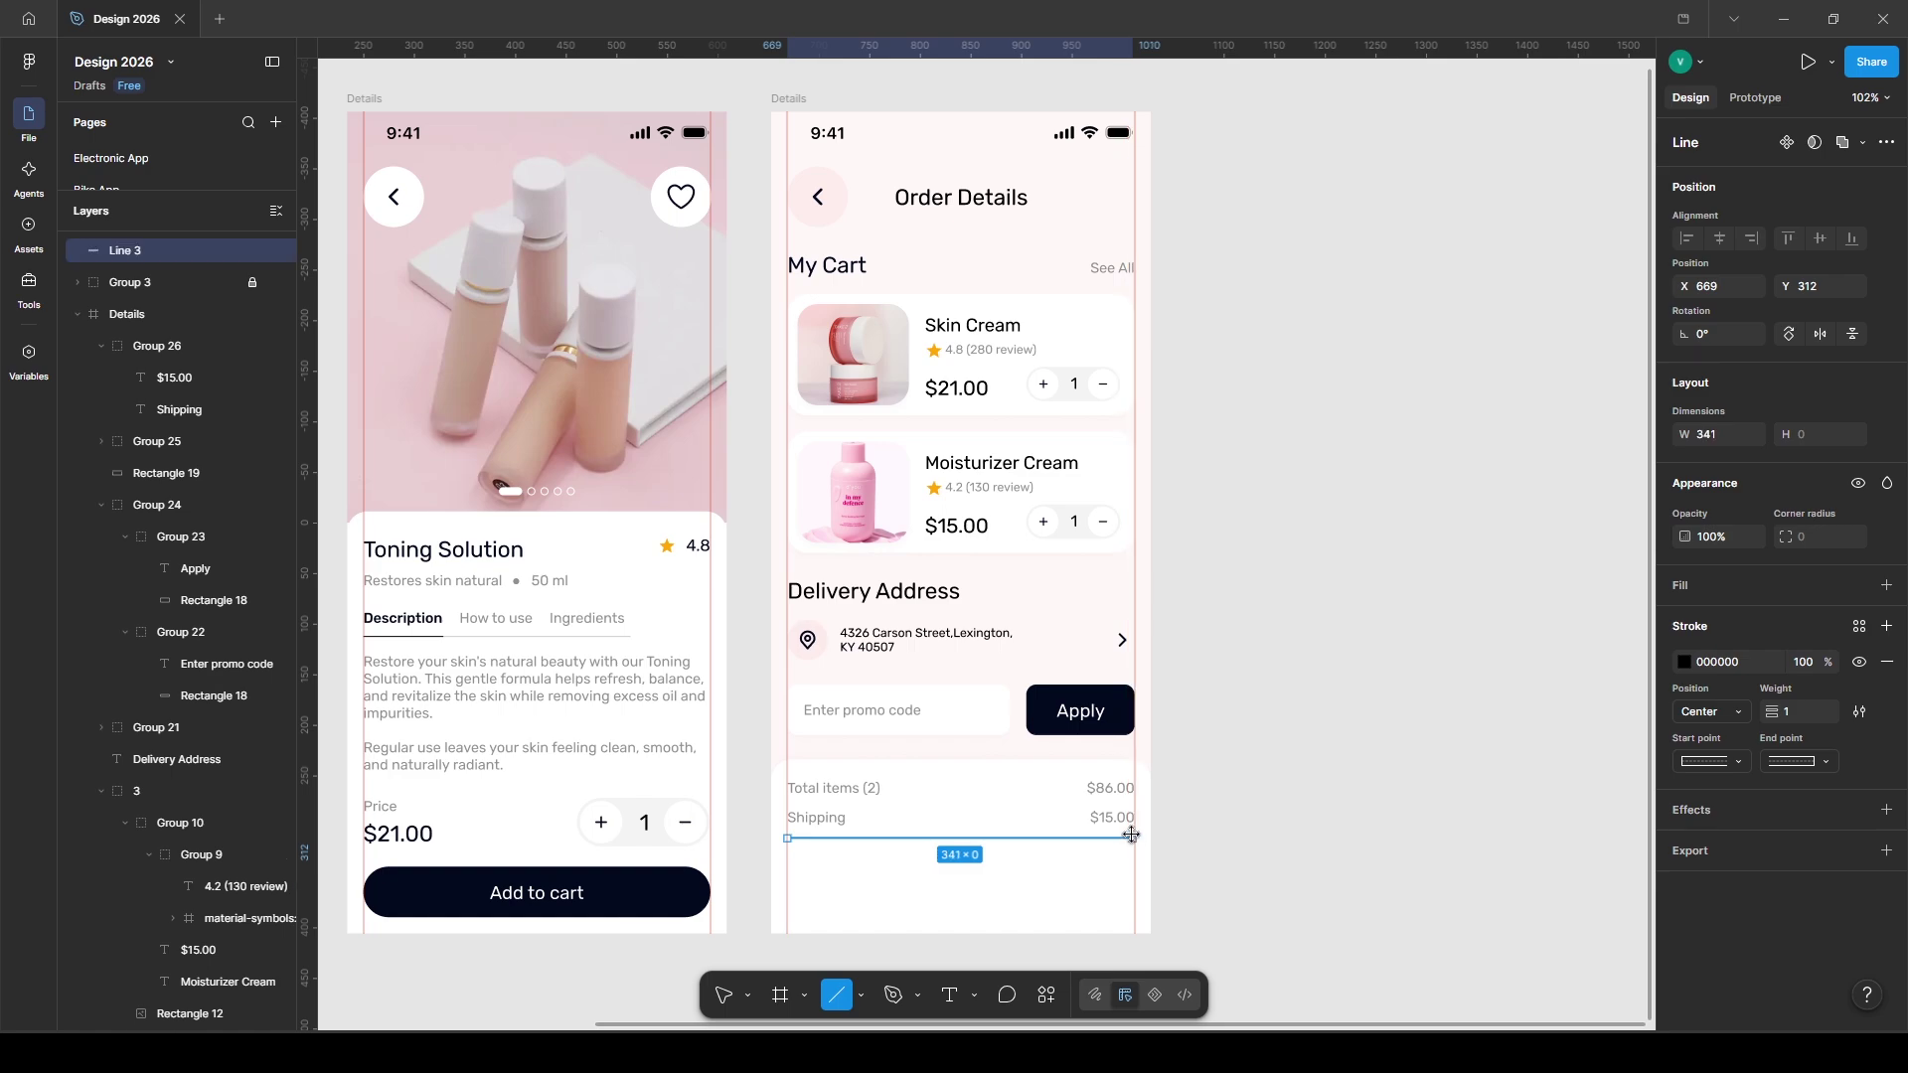
{"action": "left_click", "coordinate": [1862, 712]}
{"action": "left_click", "coordinate": [1553, 831]}
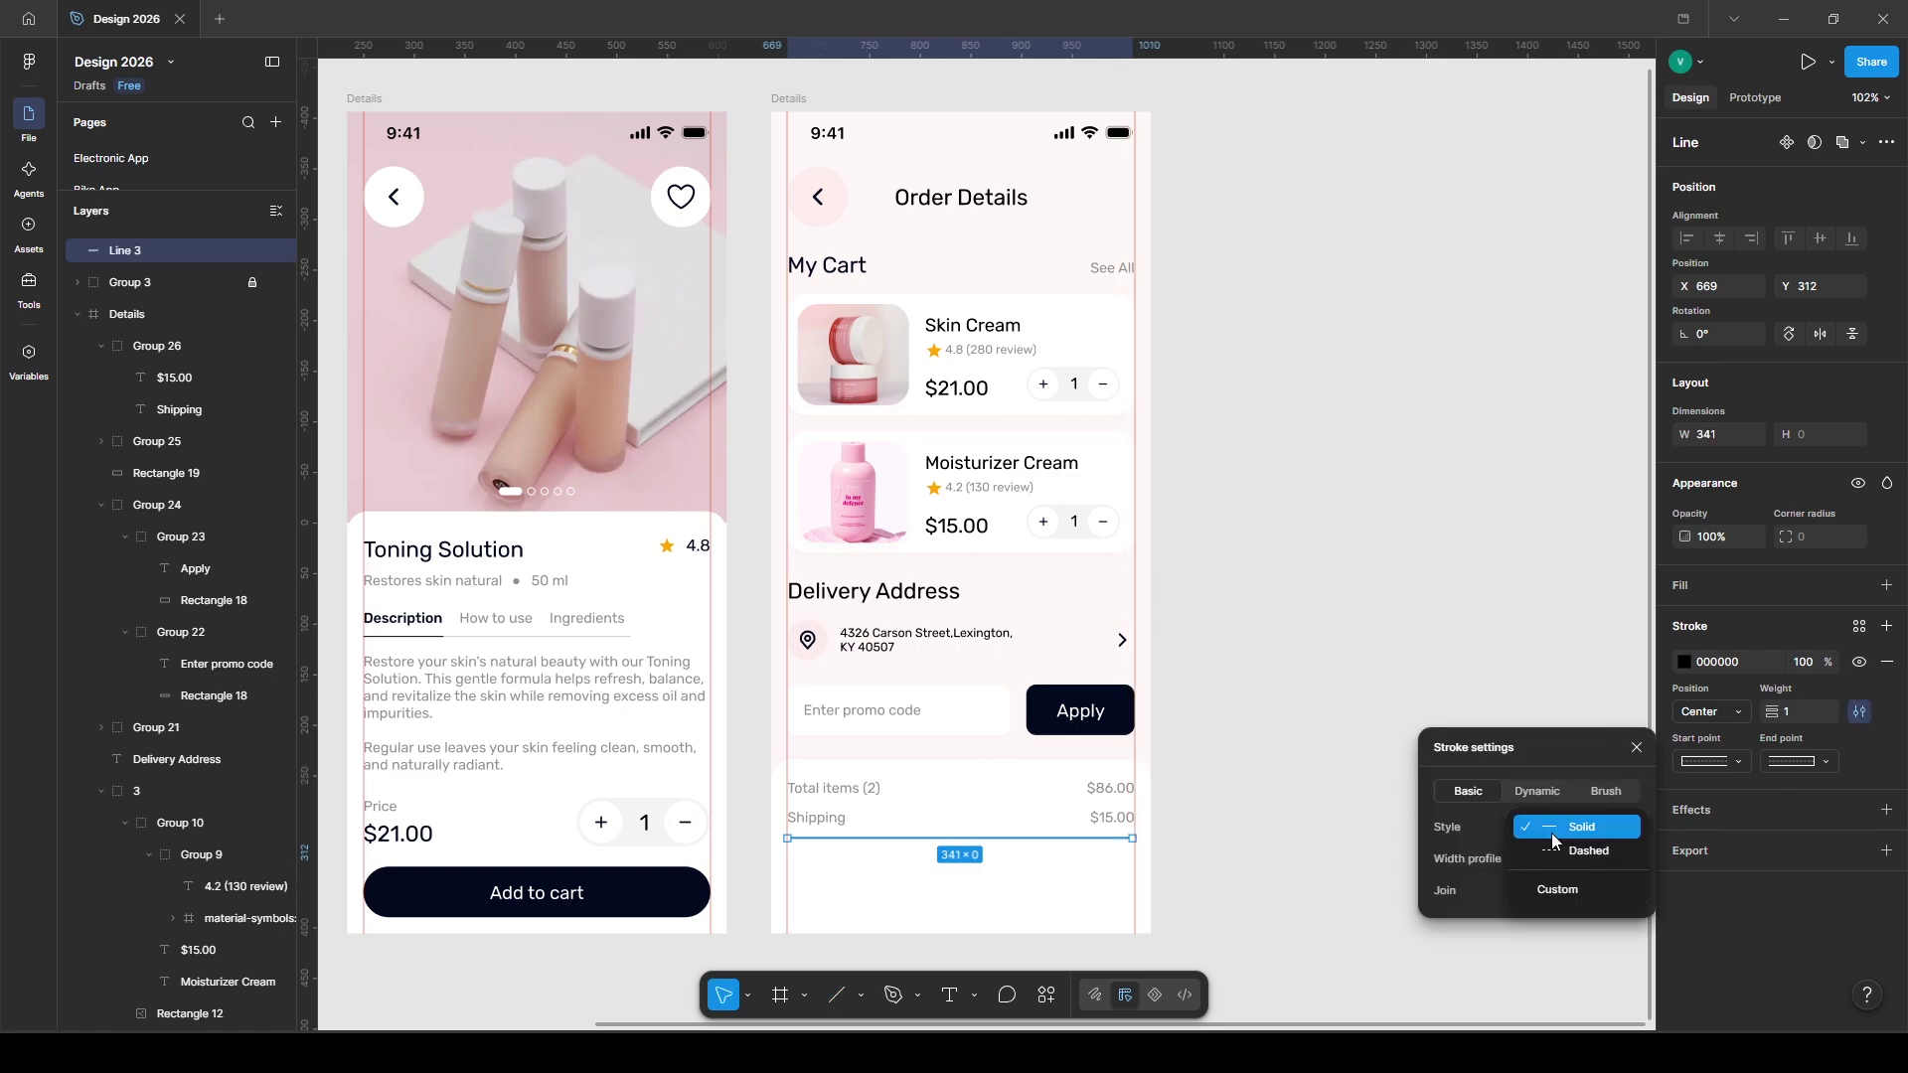
{"action": "left_click", "coordinate": [1552, 848]}
{"action": "left_click", "coordinate": [1548, 855]}
{"action": "type", "text": "4"}
{"action": "key", "text": "Return"}
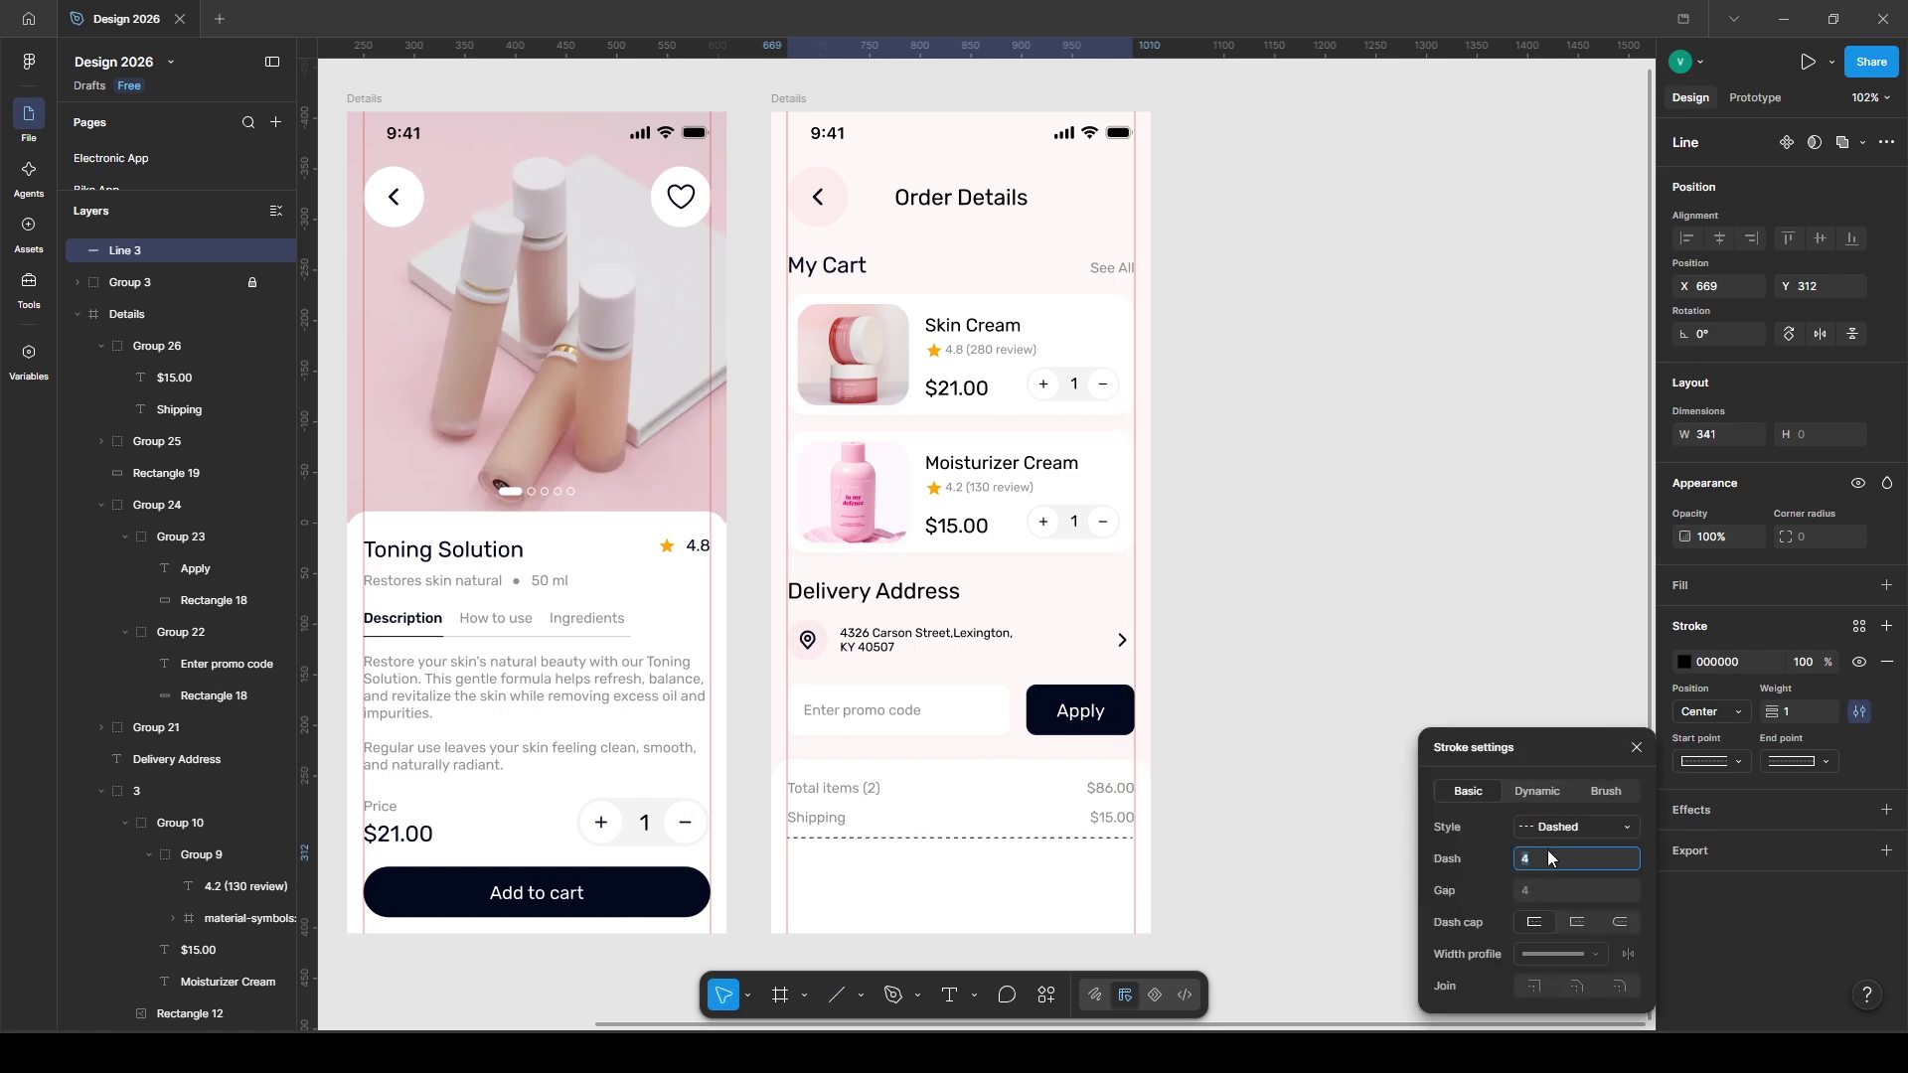
- Colour the divider grey 909090 at 50%, nudge it down, and start a text label below
{"action": "left_click", "coordinate": [1859, 627]}
{"action": "left_click", "coordinate": [1482, 766]}
{"action": "left_click", "coordinate": [1864, 662]}
{"action": "key", "text": "Down"}
{"action": "key", "text": "Down"}
{"action": "key", "text": "Down"}
{"action": "key", "text": "Down"}
{"action": "key", "text": "Down"}
{"action": "key", "text": "Down"}
{"action": "key", "text": "Down"}
{"action": "key", "text": "Down"}
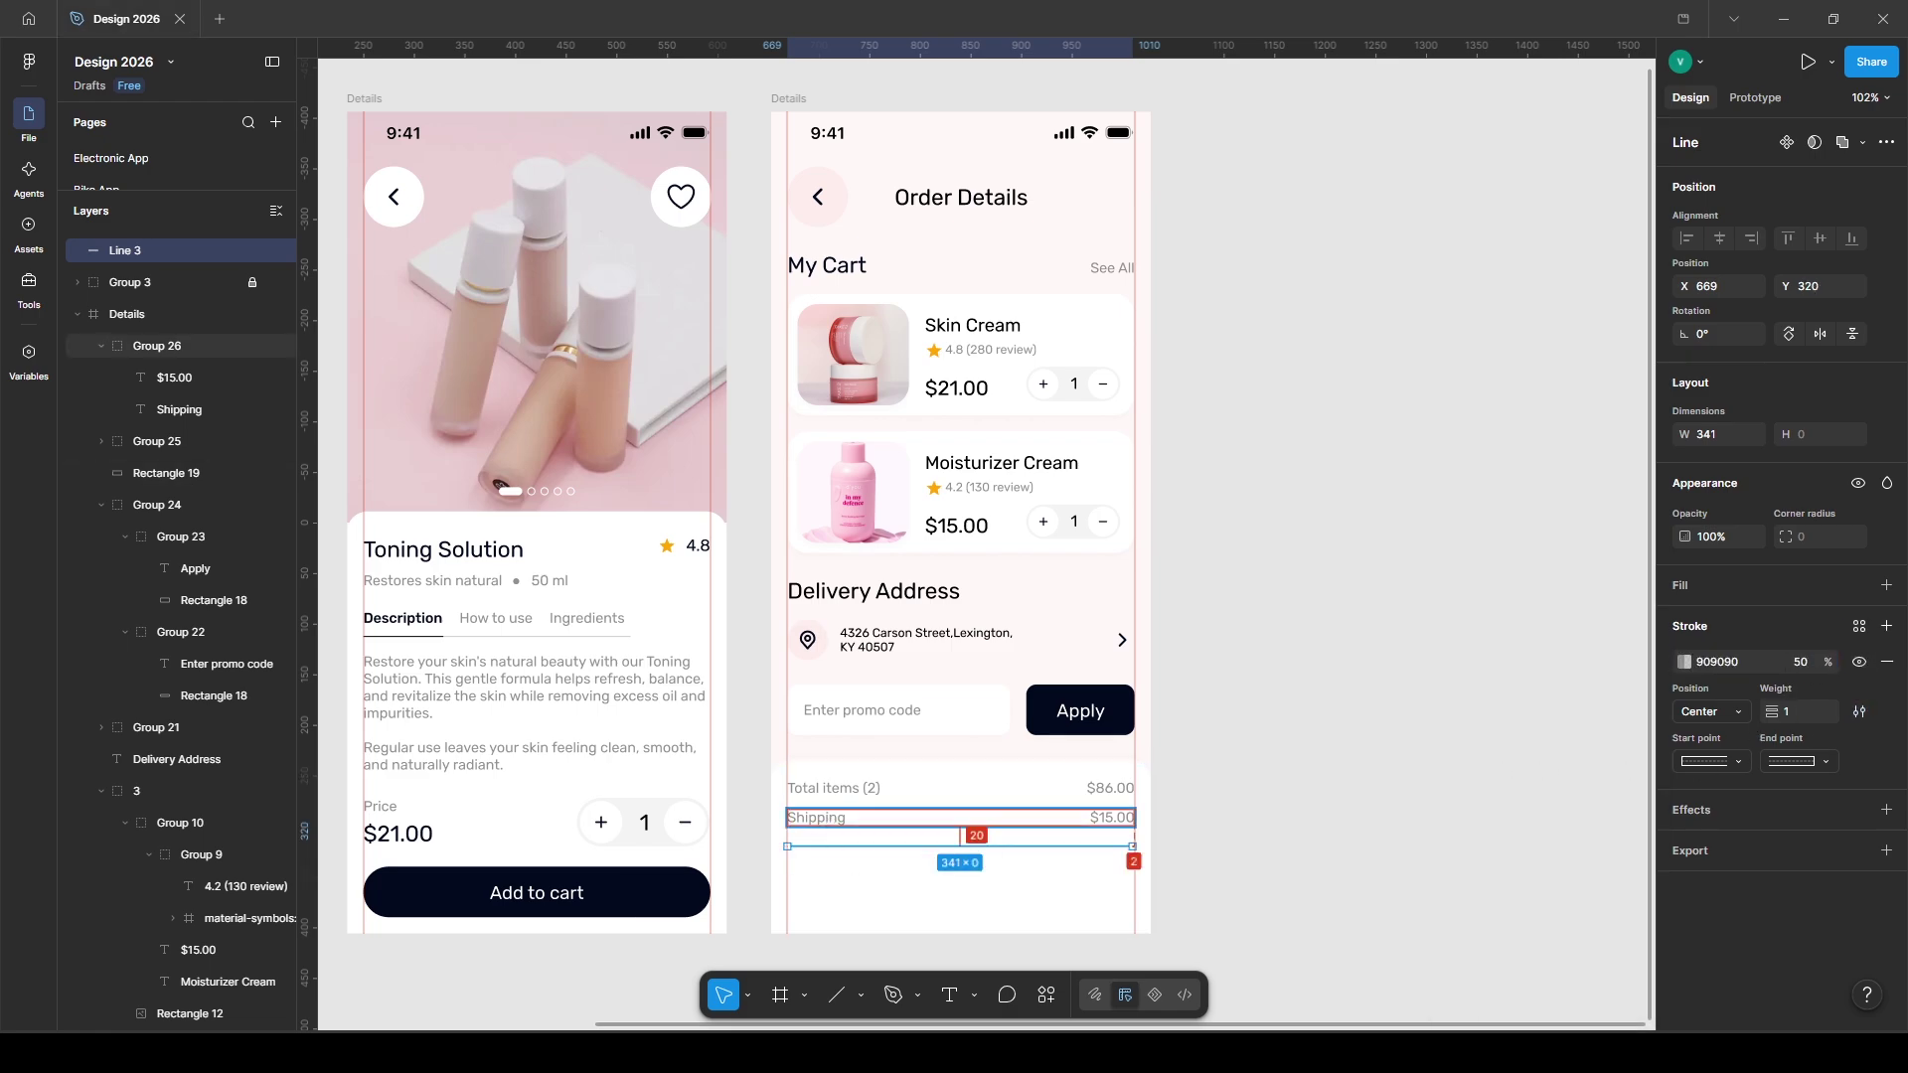
{"action": "key", "text": "t"}
{"action": "left_click", "coordinate": [822, 882]}
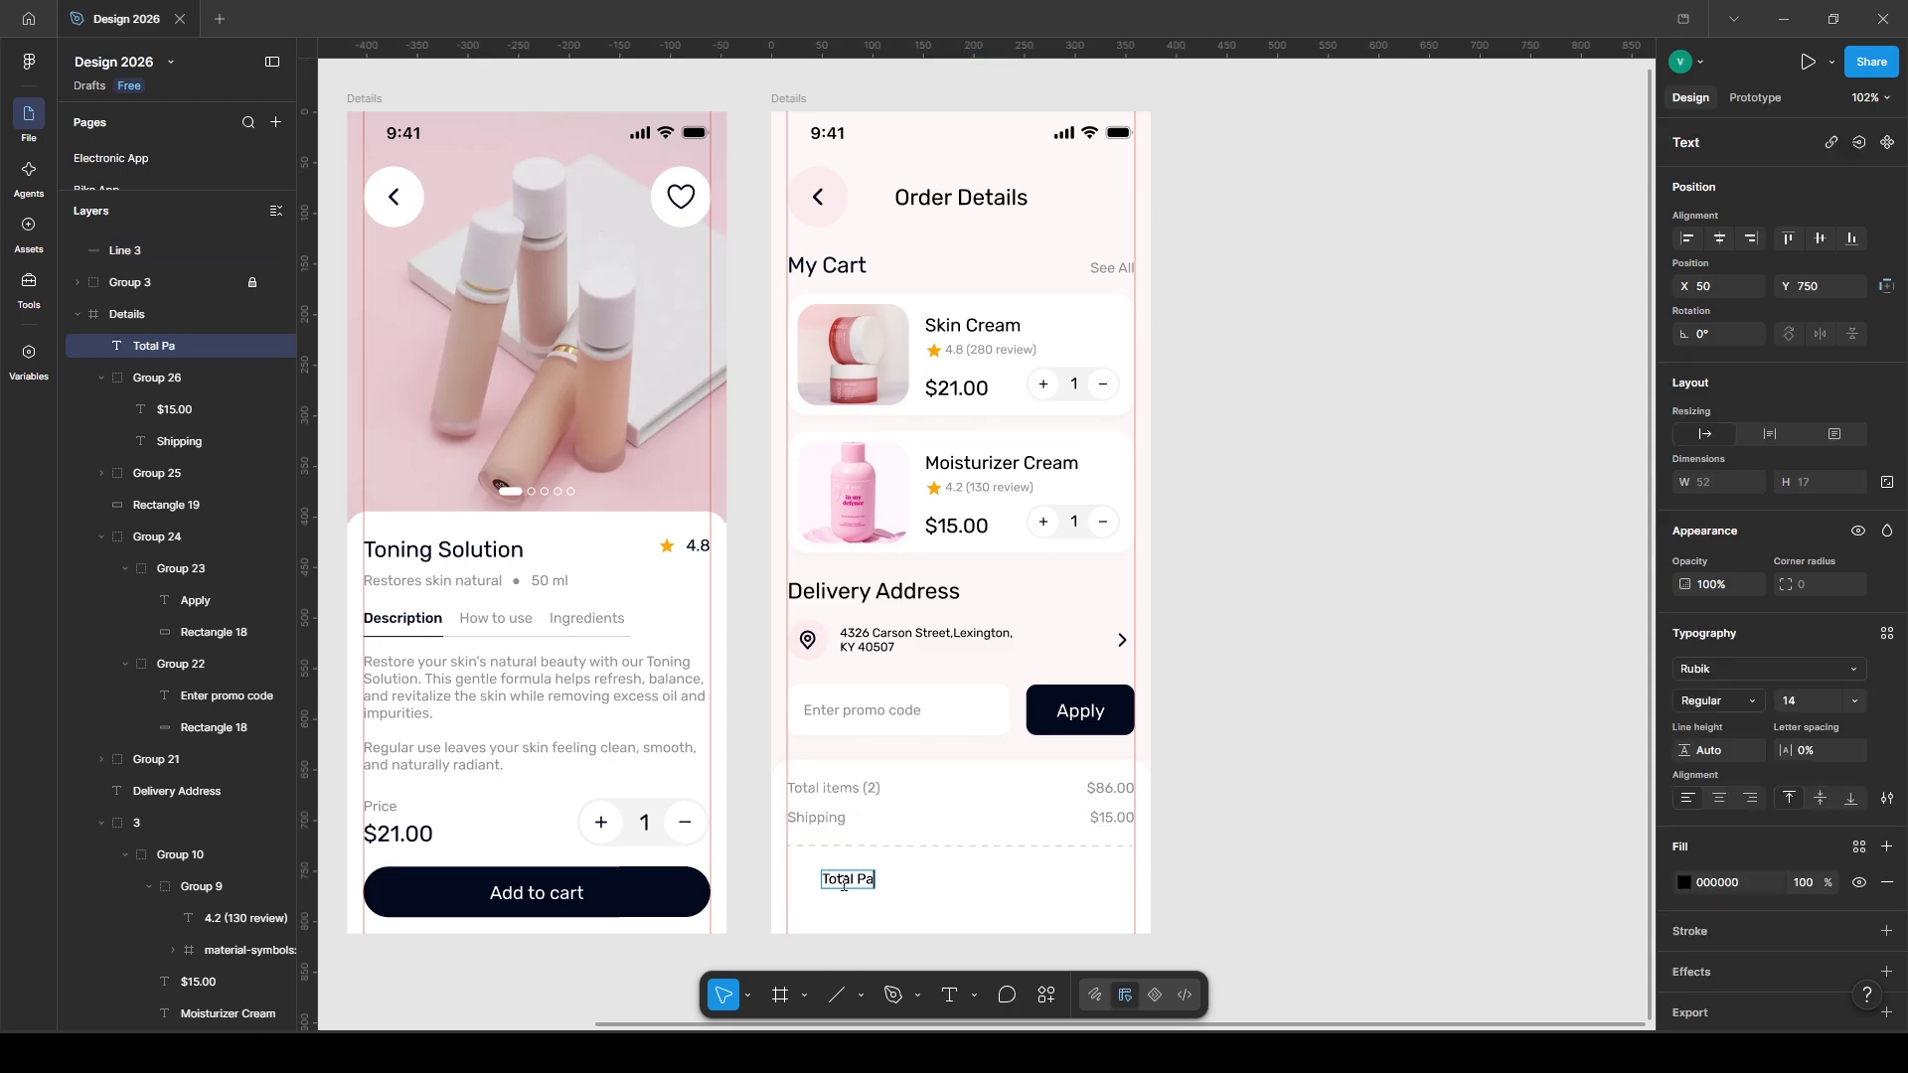
- Place 'Total Payment' at the left under the divider in 16 px Medium text
{"action": "key", "text": "Escape"}
{"action": "left_click_drag", "start_coordinate": [843, 885], "coordinate": [824, 878]}
{"action": "type", "text": "16"}
{"action": "key", "text": "Return"}
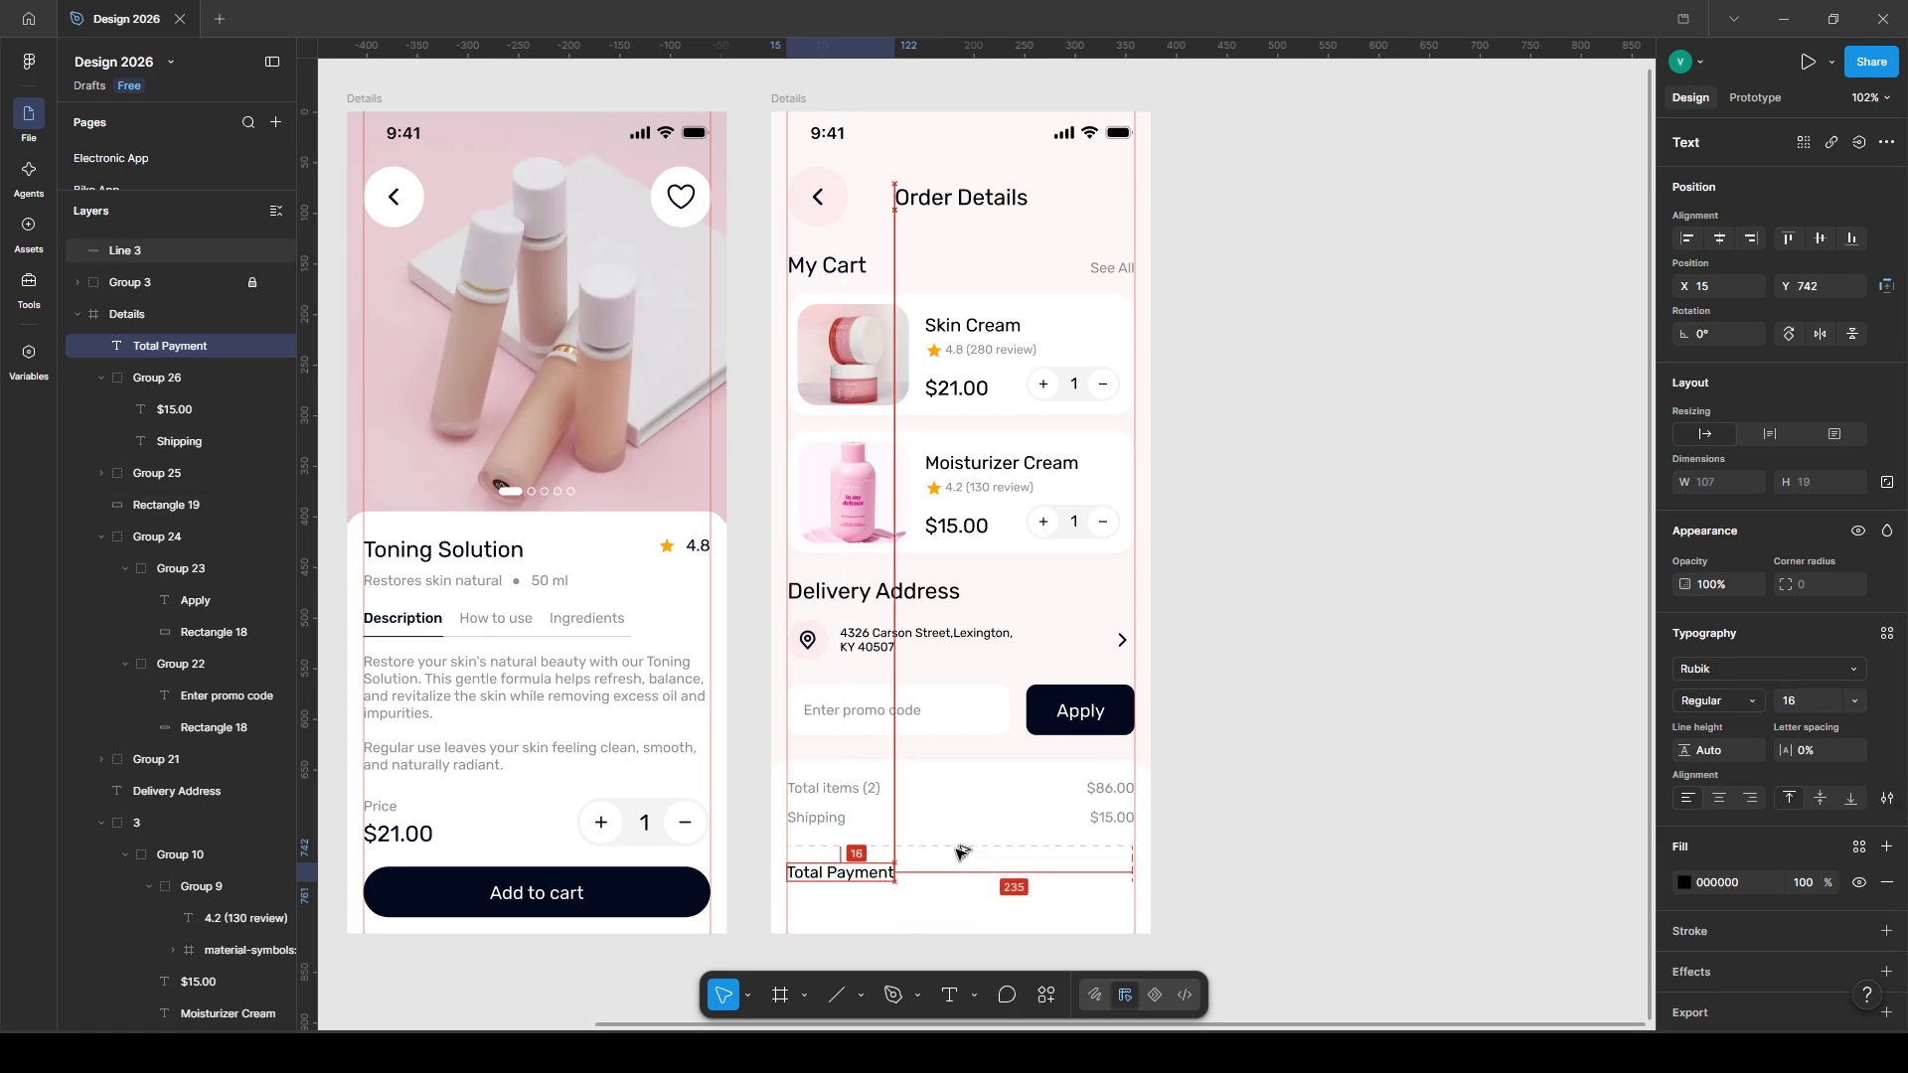
{"action": "key", "text": "Up"}
{"action": "key", "text": "Up"}
{"action": "left_click", "coordinate": [1699, 701]}
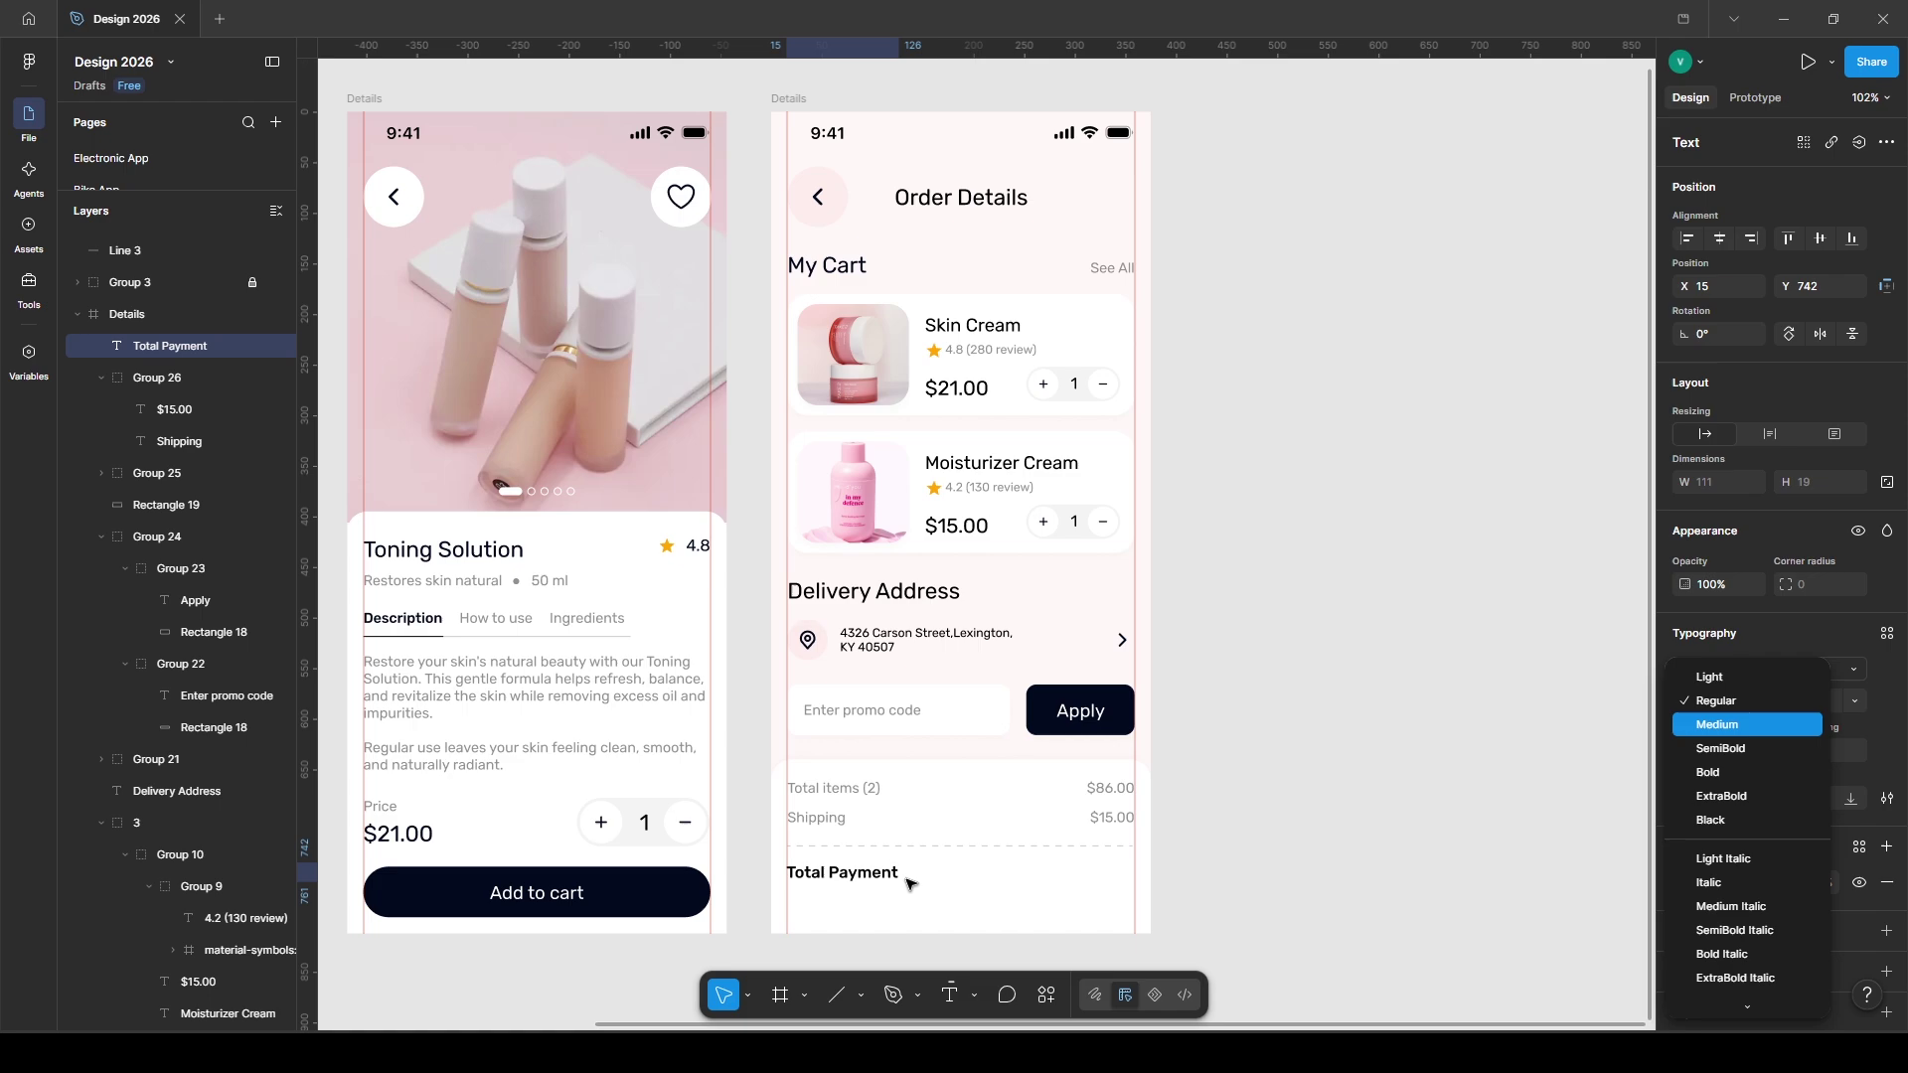
{"action": "left_click", "coordinate": [1702, 723]}
- Duplicate the label to the row's right end and fill both with Beauty App/03
{"action": "key", "text": "ctrl+d"}
{"action": "left_click_drag", "start_coordinate": [847, 881], "coordinate": [1082, 878]}
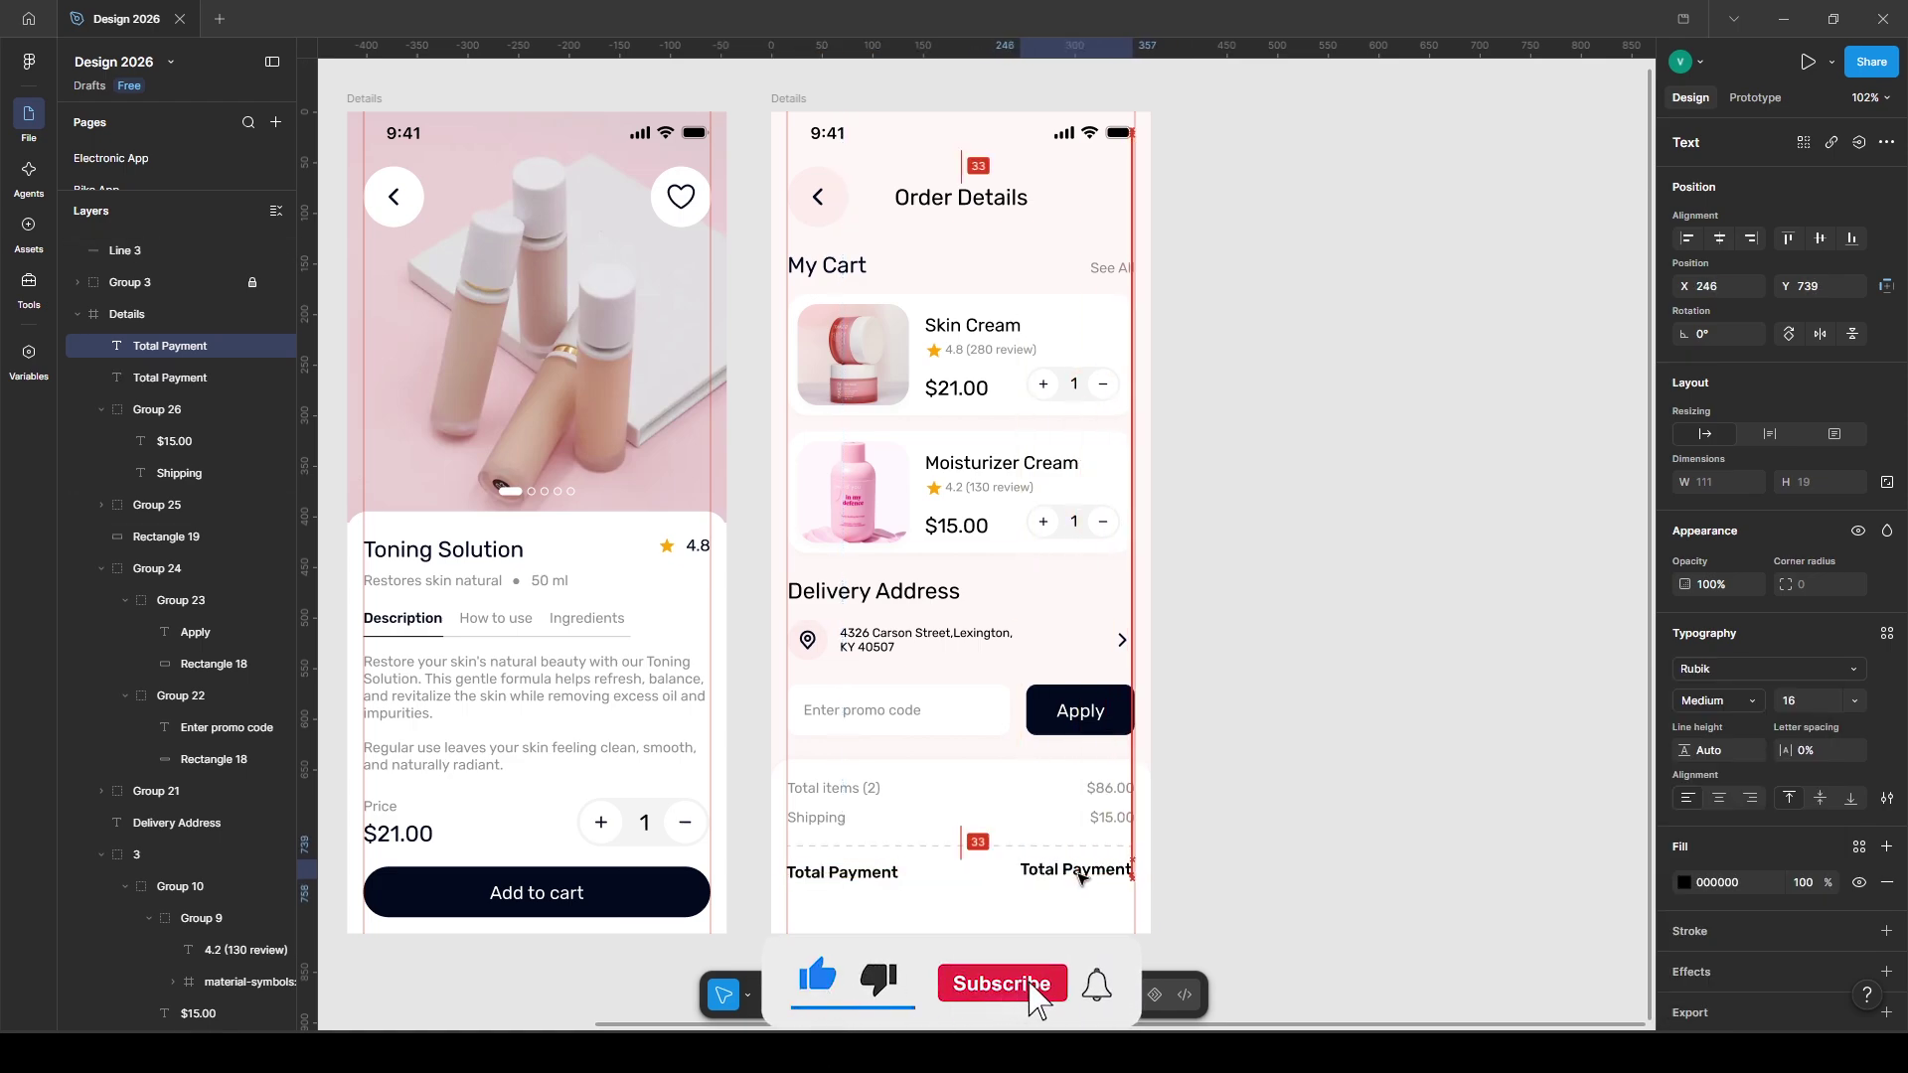
{"action": "left_click", "coordinate": [1720, 702]}
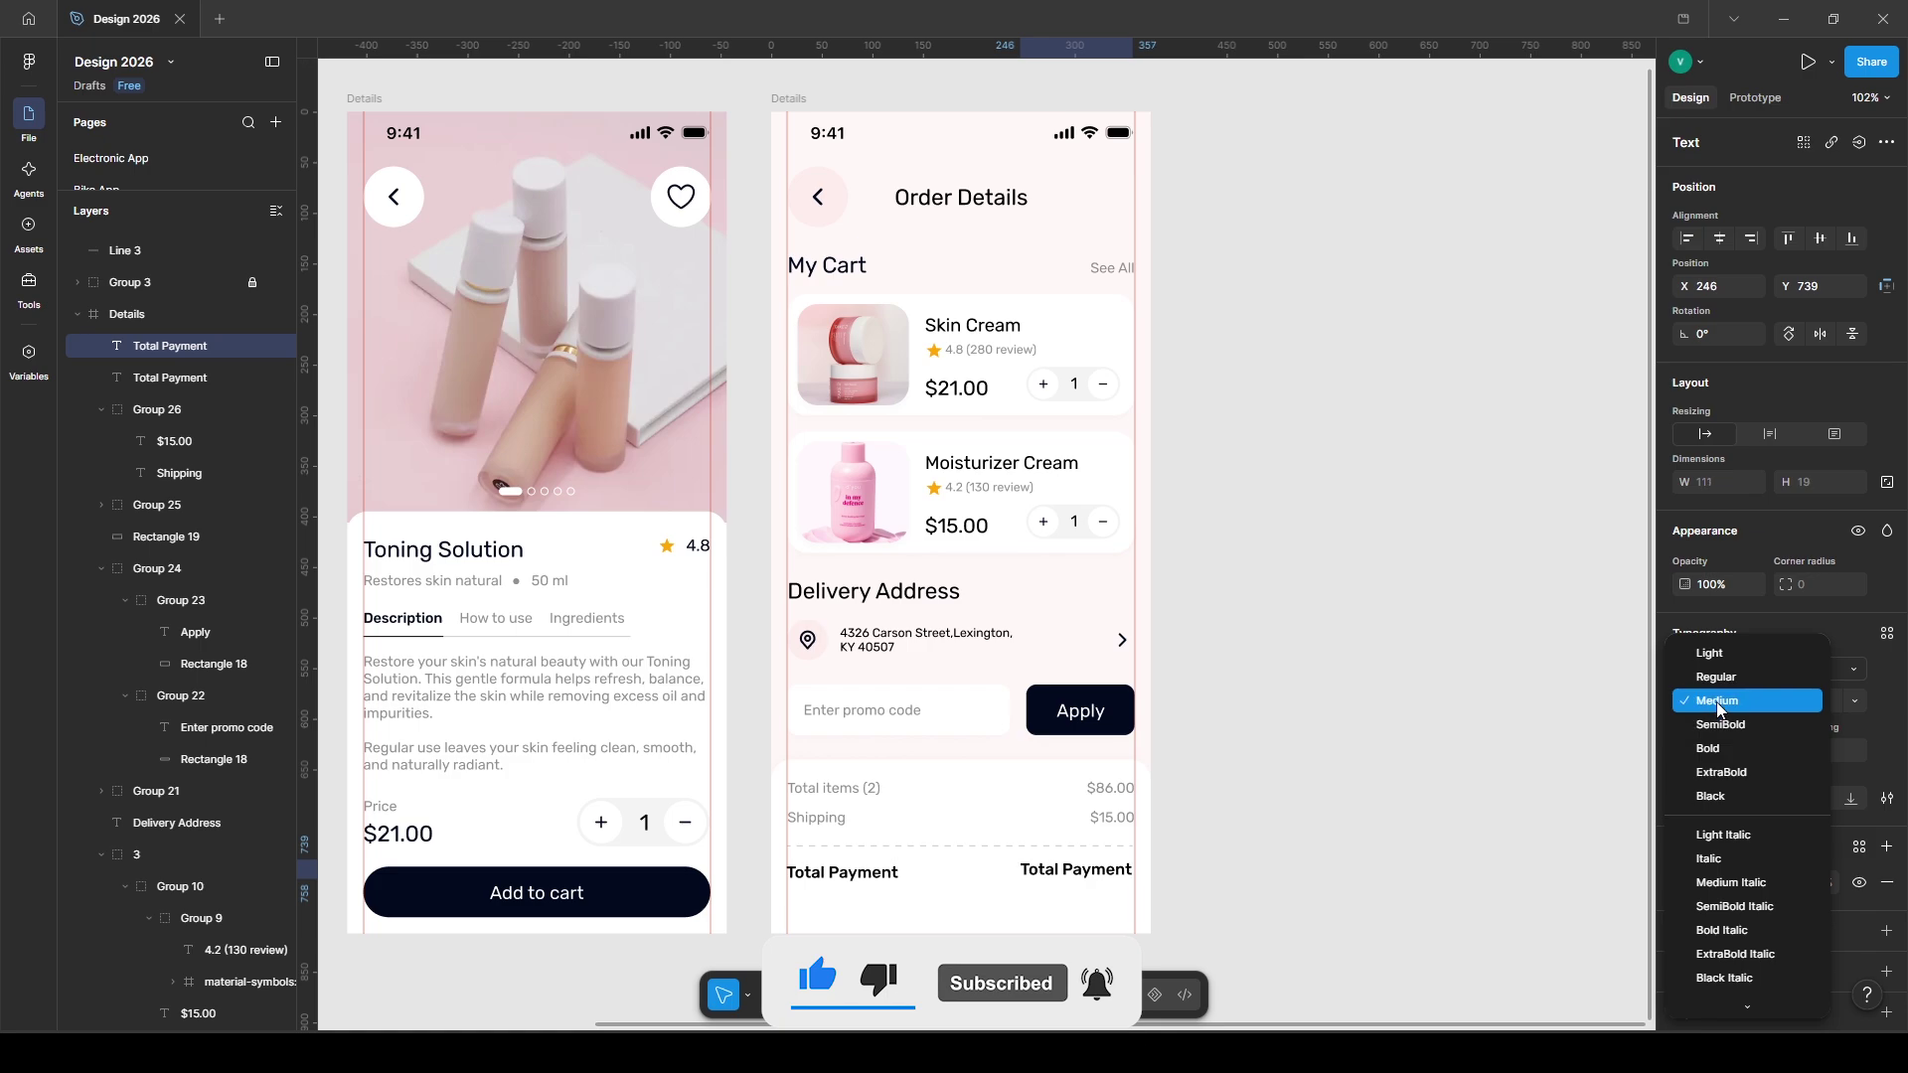
{"action": "left_click", "coordinate": [1719, 701]}
{"action": "left_click", "coordinate": [843, 873], "text": "shift"}
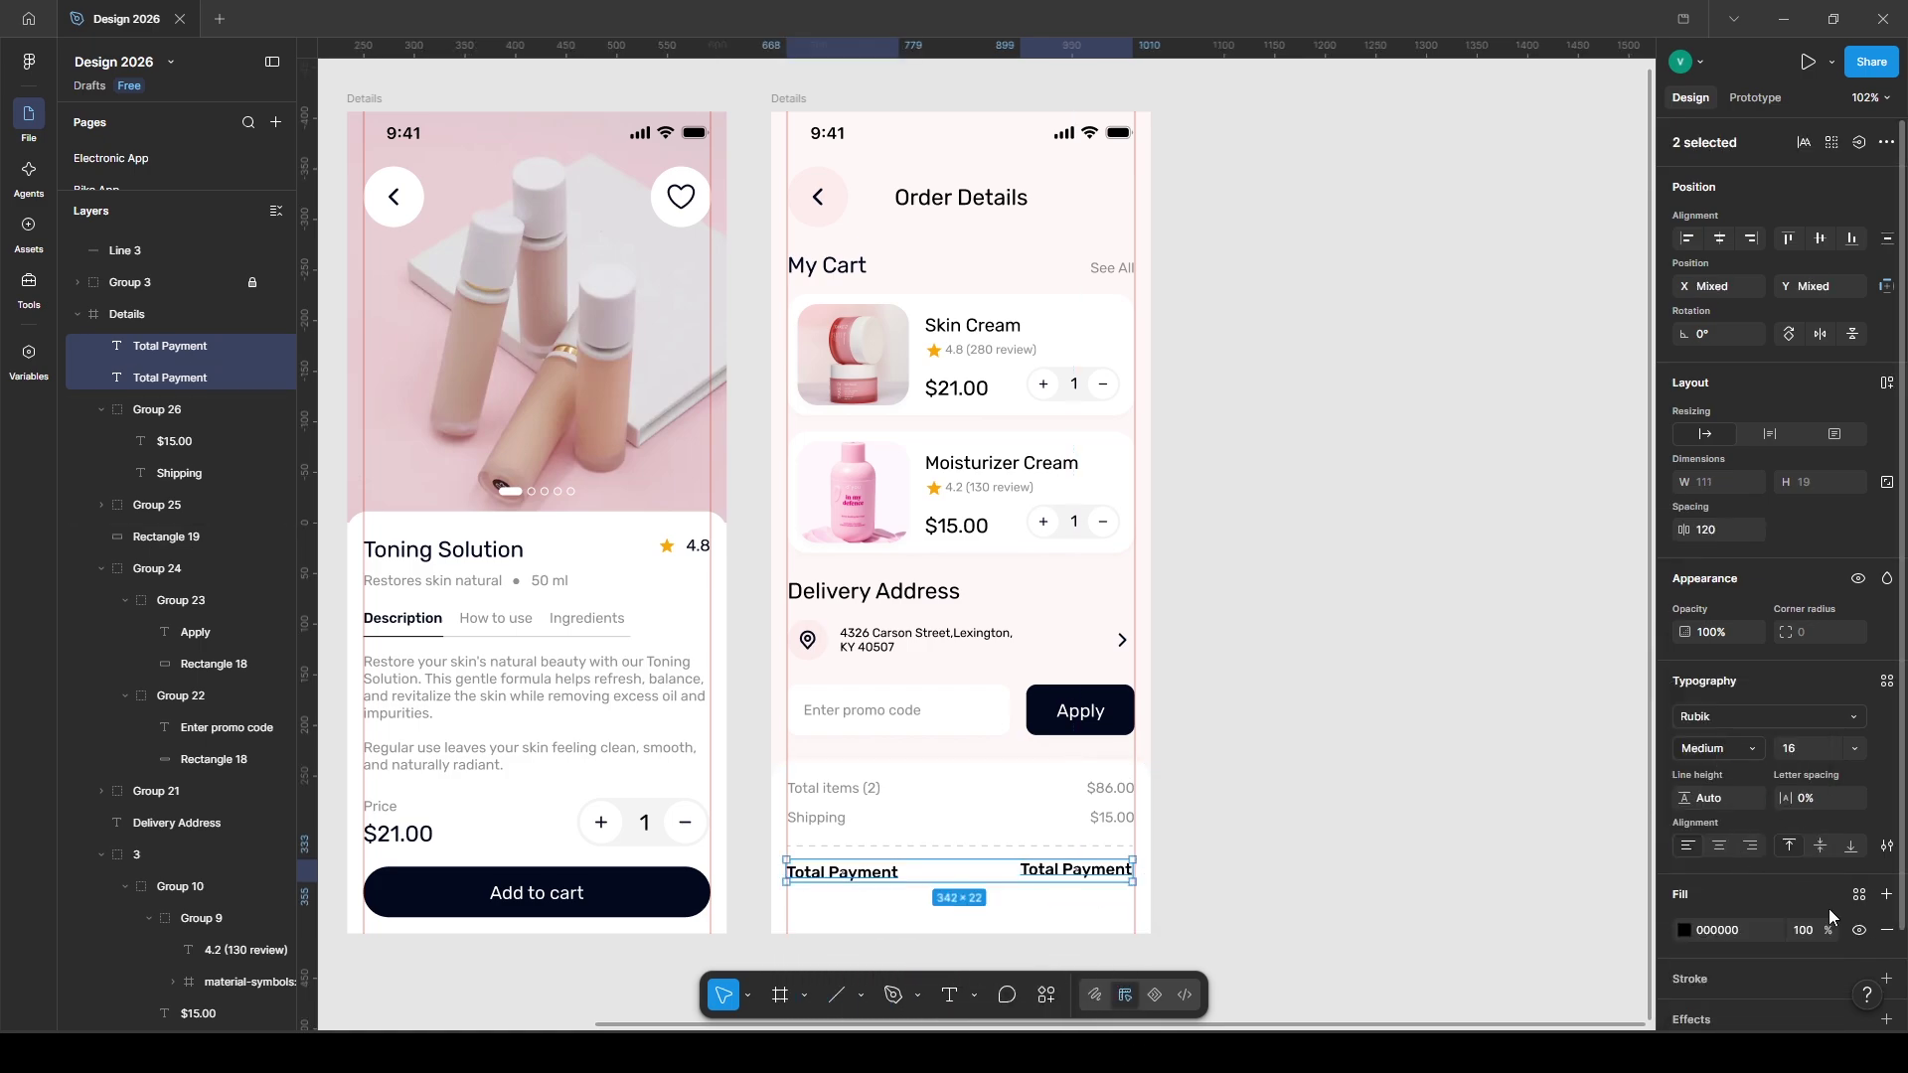
{"action": "left_click", "coordinate": [1859, 895]}
{"action": "left_click", "coordinate": [1480, 795]}
{"action": "key", "text": "Right"}
{"action": "key", "text": "Right"}
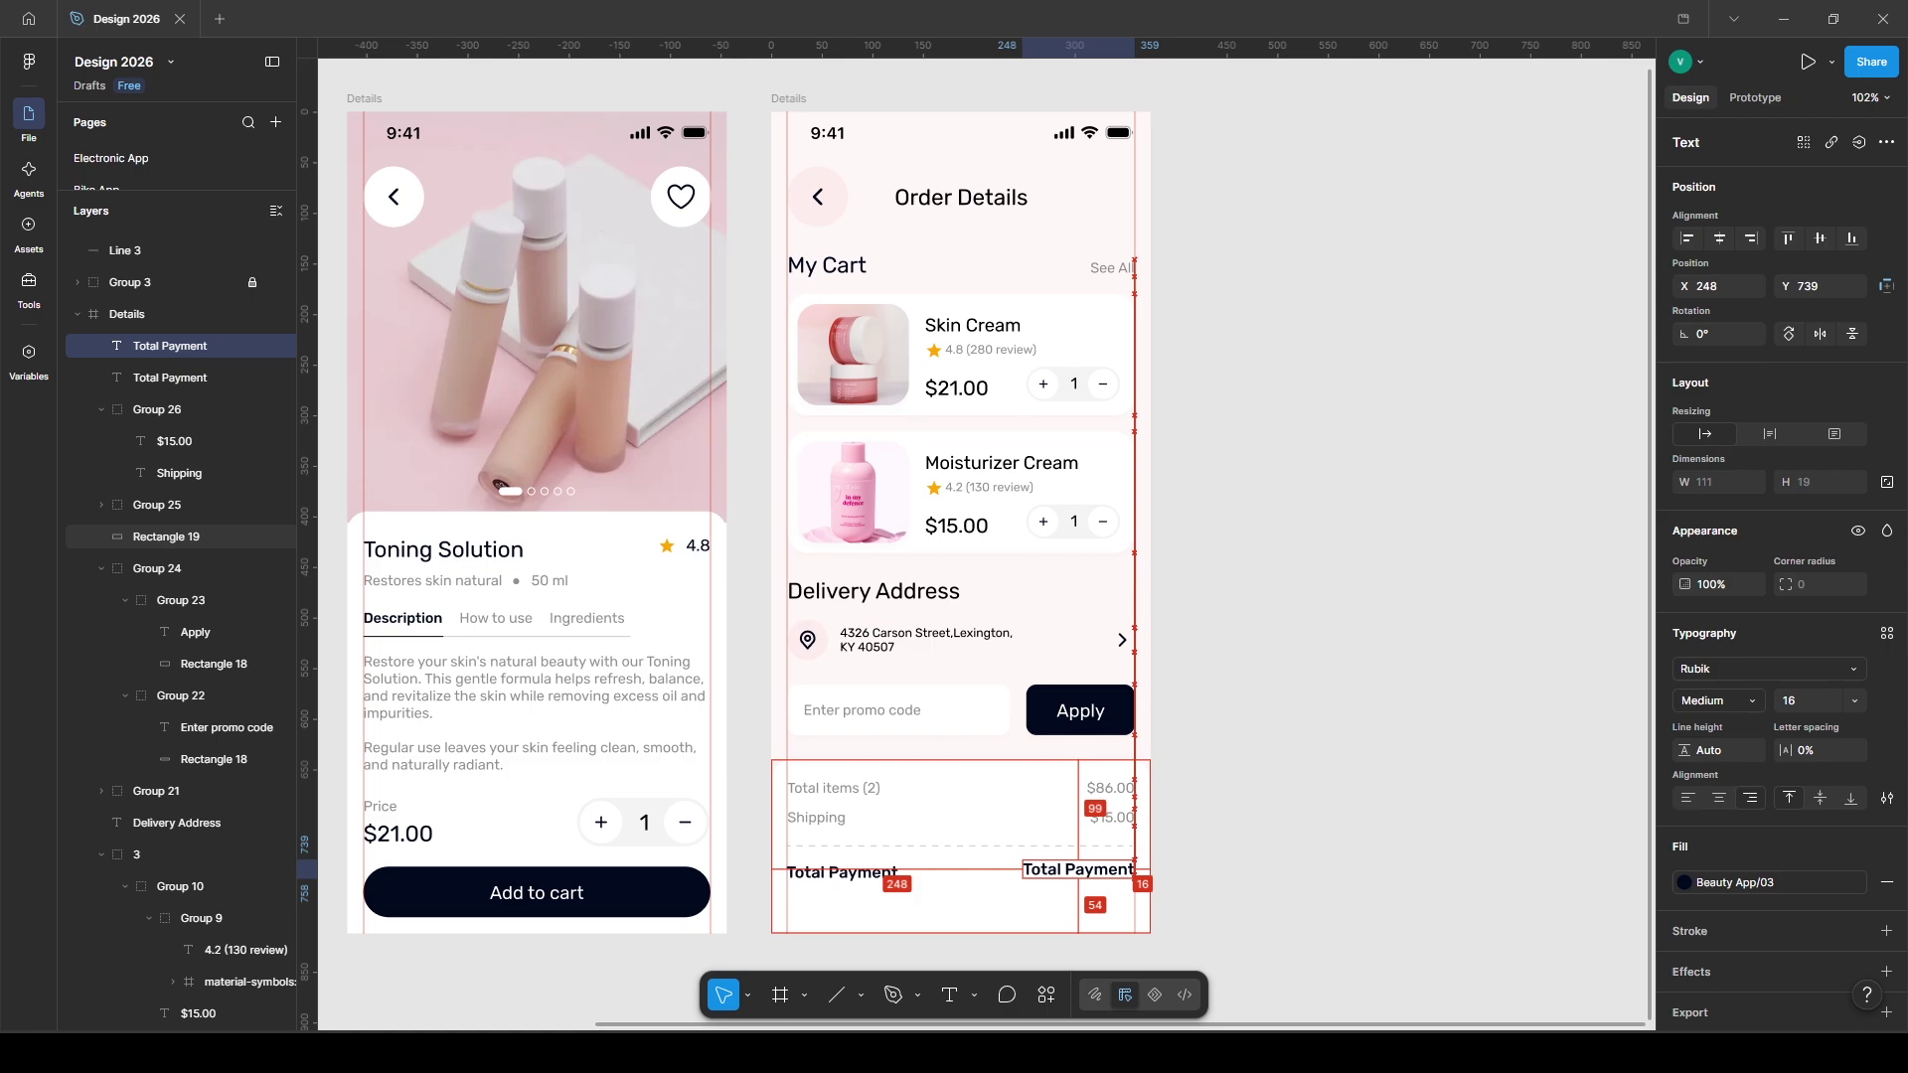
- Retype the right-hand copy as the $101.00 total amount
{"action": "double_click", "coordinate": [1079, 871]}
{"action": "type", "text": "$101.00"}
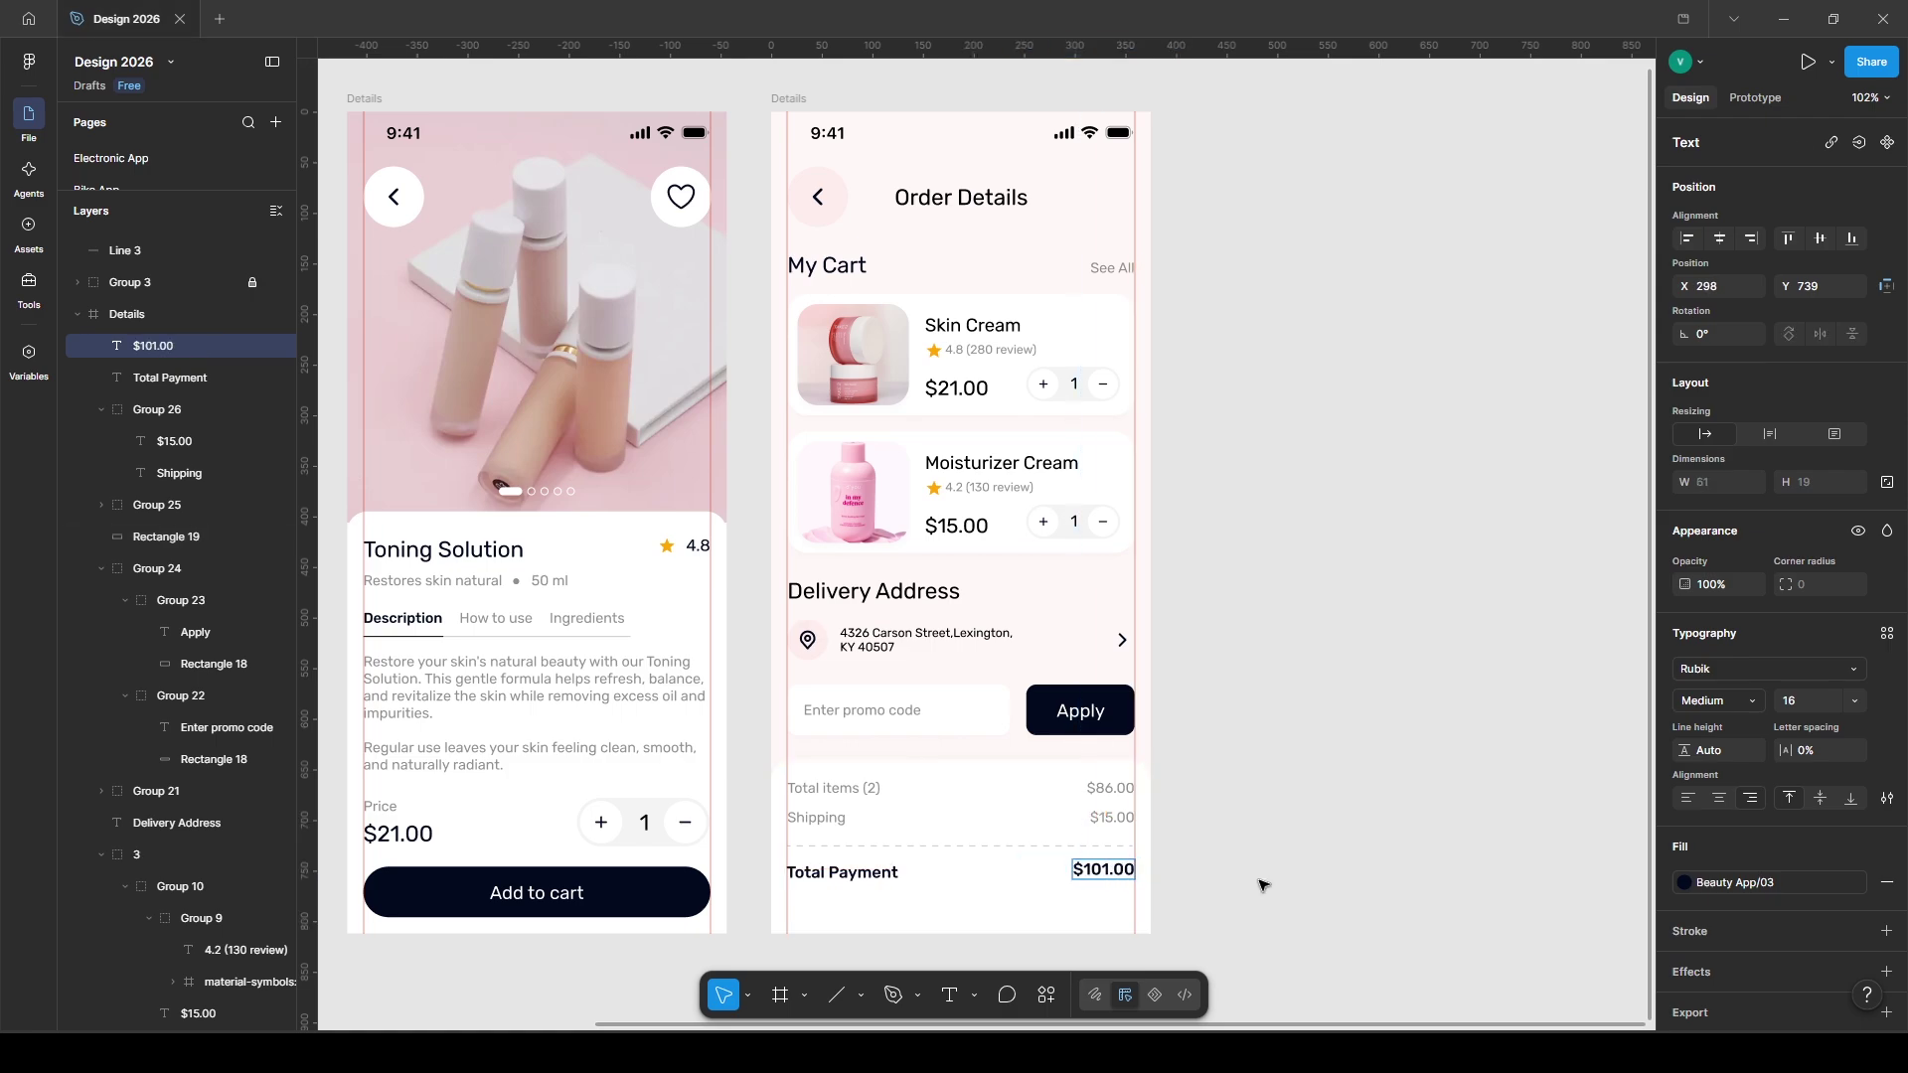
{"action": "left_click", "coordinate": [1262, 885]}
{"action": "scroll", "coordinate": [165, 638], "scroll_direction": "down", "scroll_amount": 5}
{"action": "left_click", "coordinate": [165, 638]}
- Paste a copy of the Add to cart button into Order Details and relabel it 'Place Order'
{"action": "key", "text": "ctrl+c"}
{"action": "left_click", "coordinate": [766, 98]}
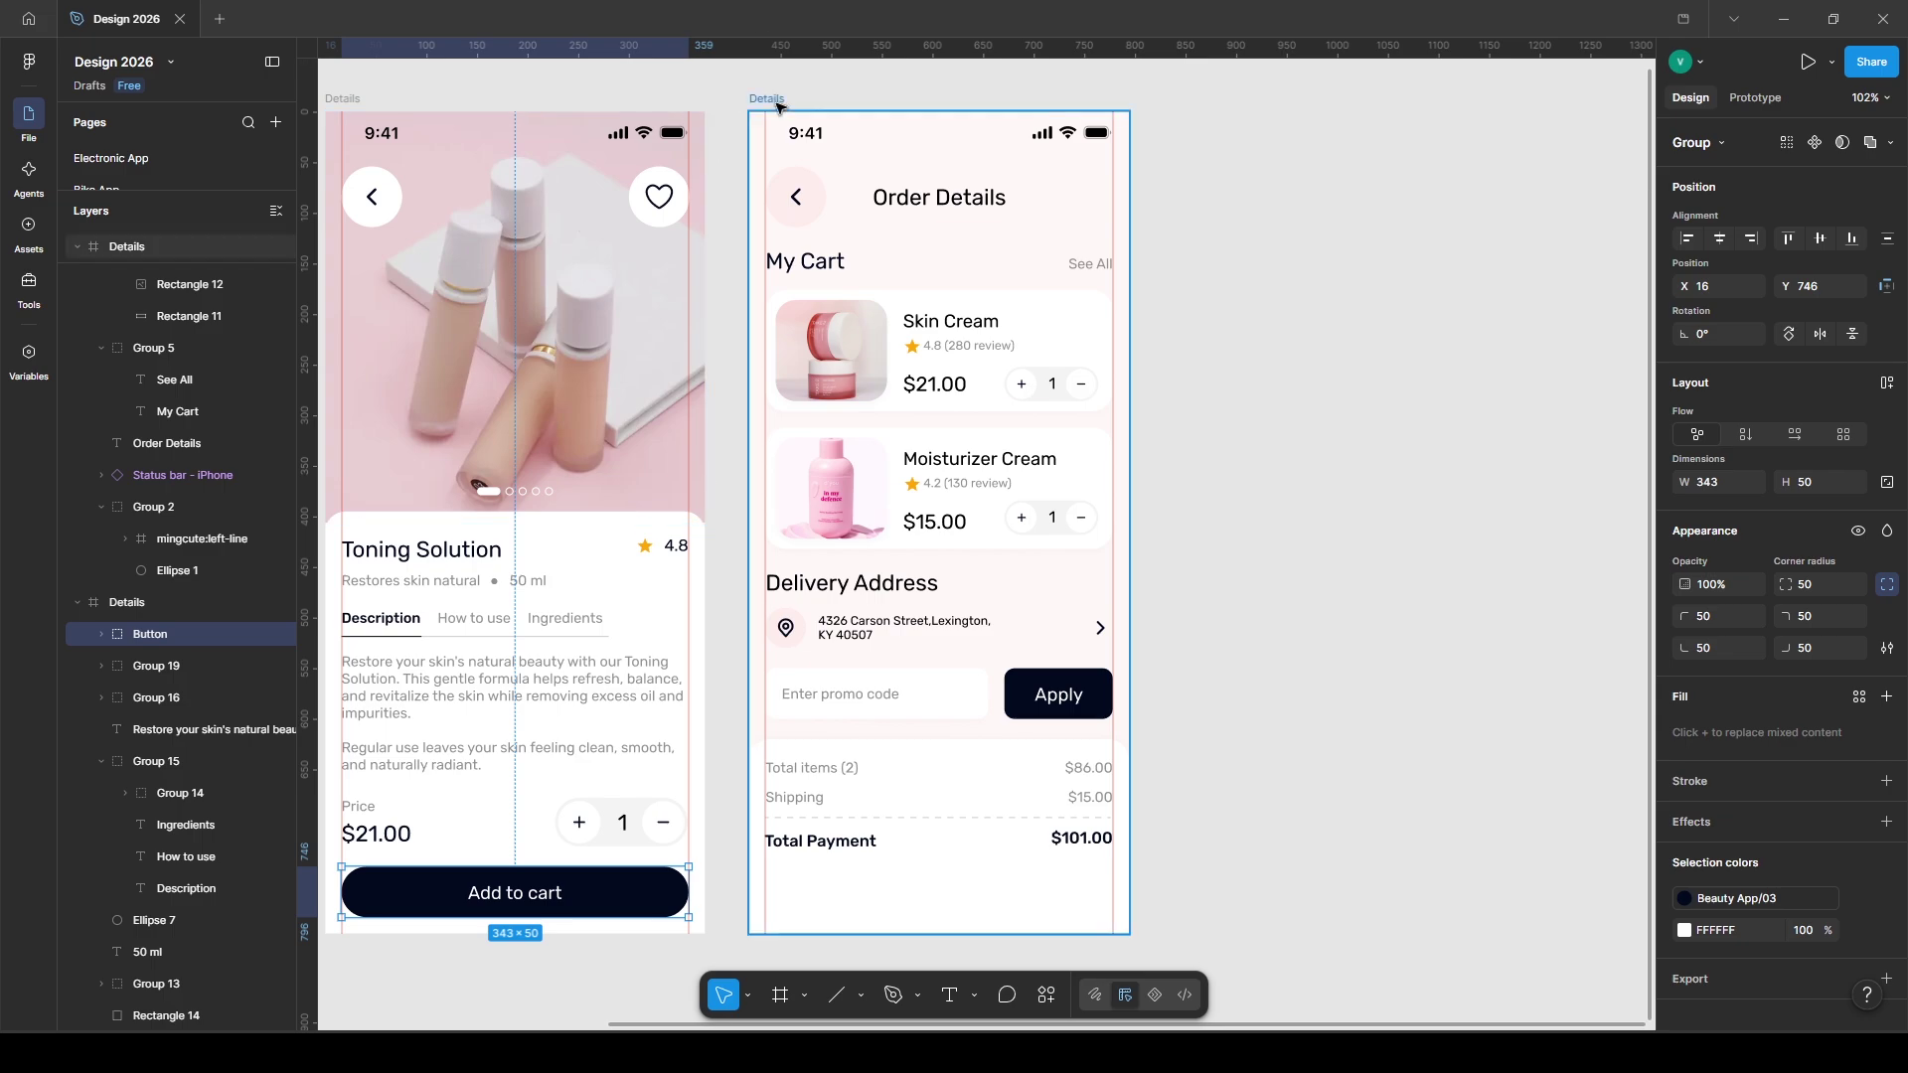
{"action": "key", "text": "ctrl+v"}
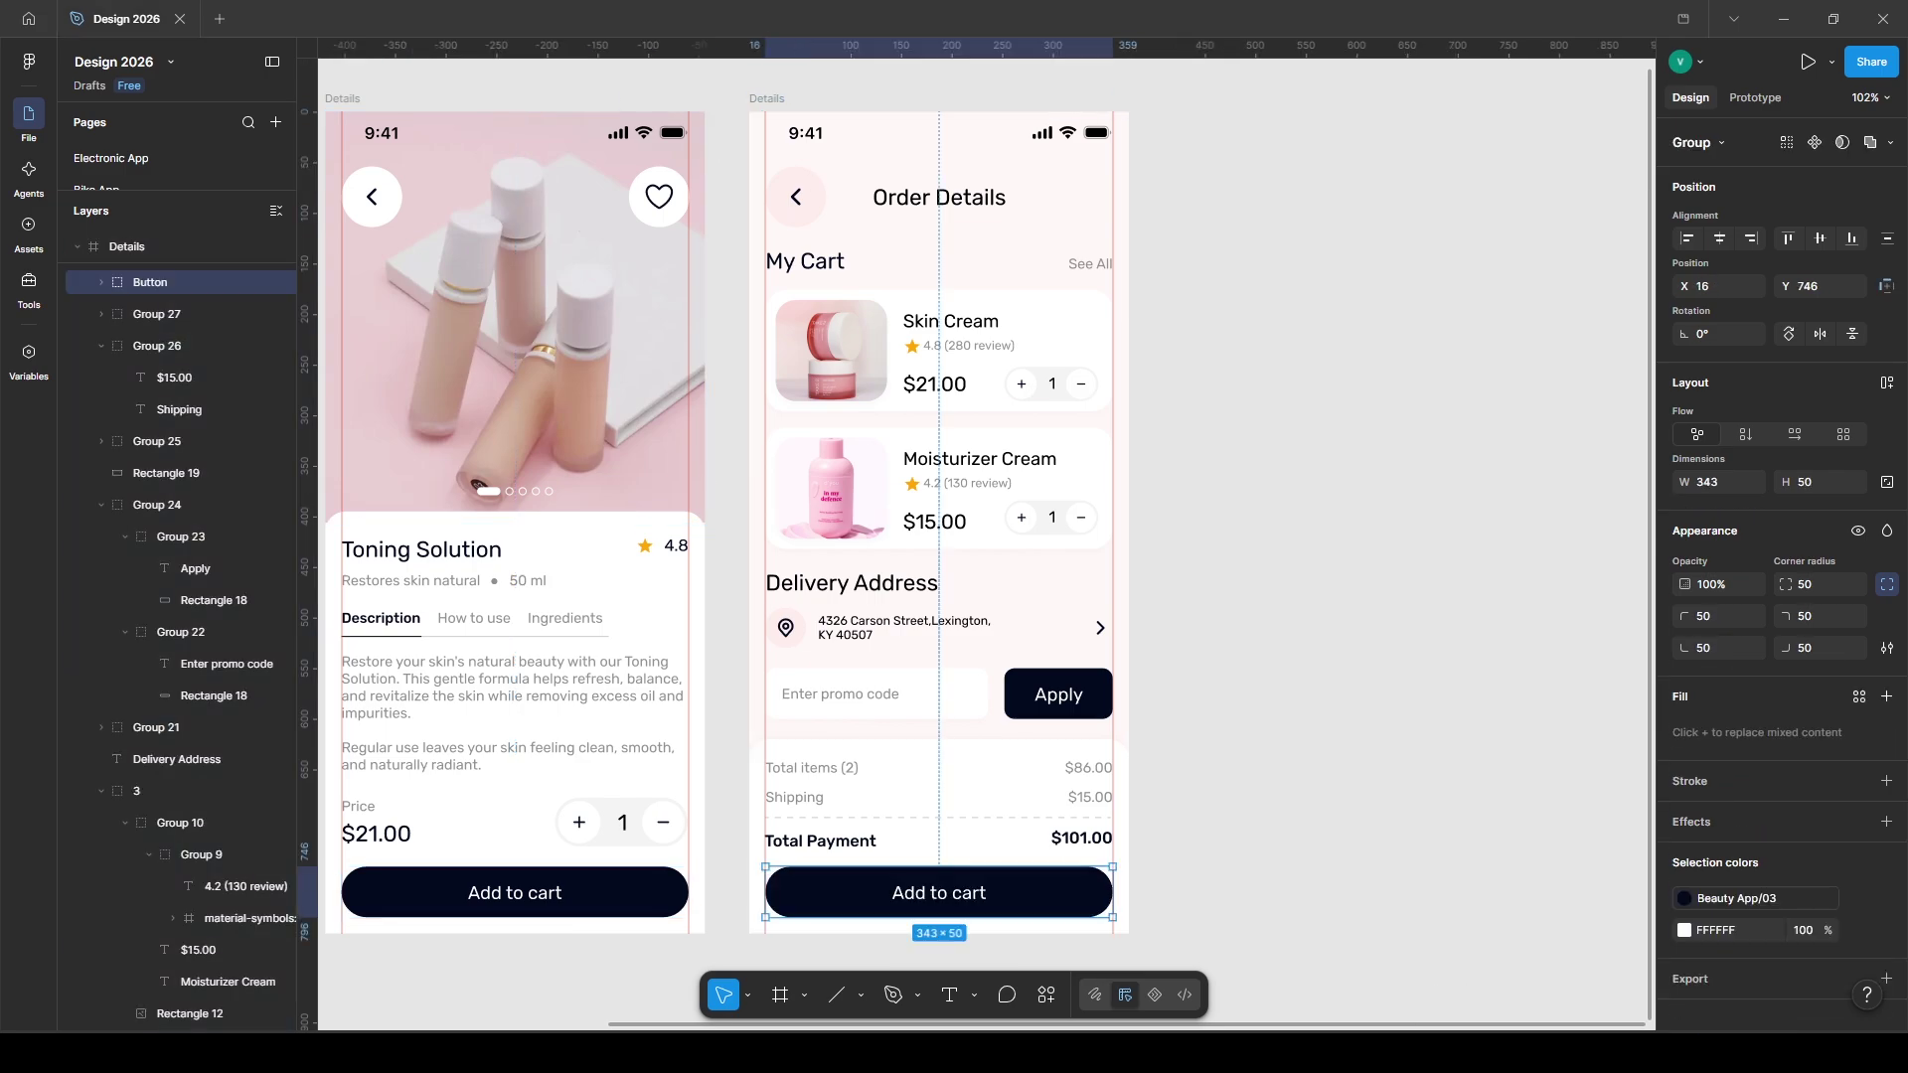
{"action": "double_click", "coordinate": [952, 895]}
{"action": "double_click", "coordinate": [952, 895]}
{"action": "type", "text": "Place O"}
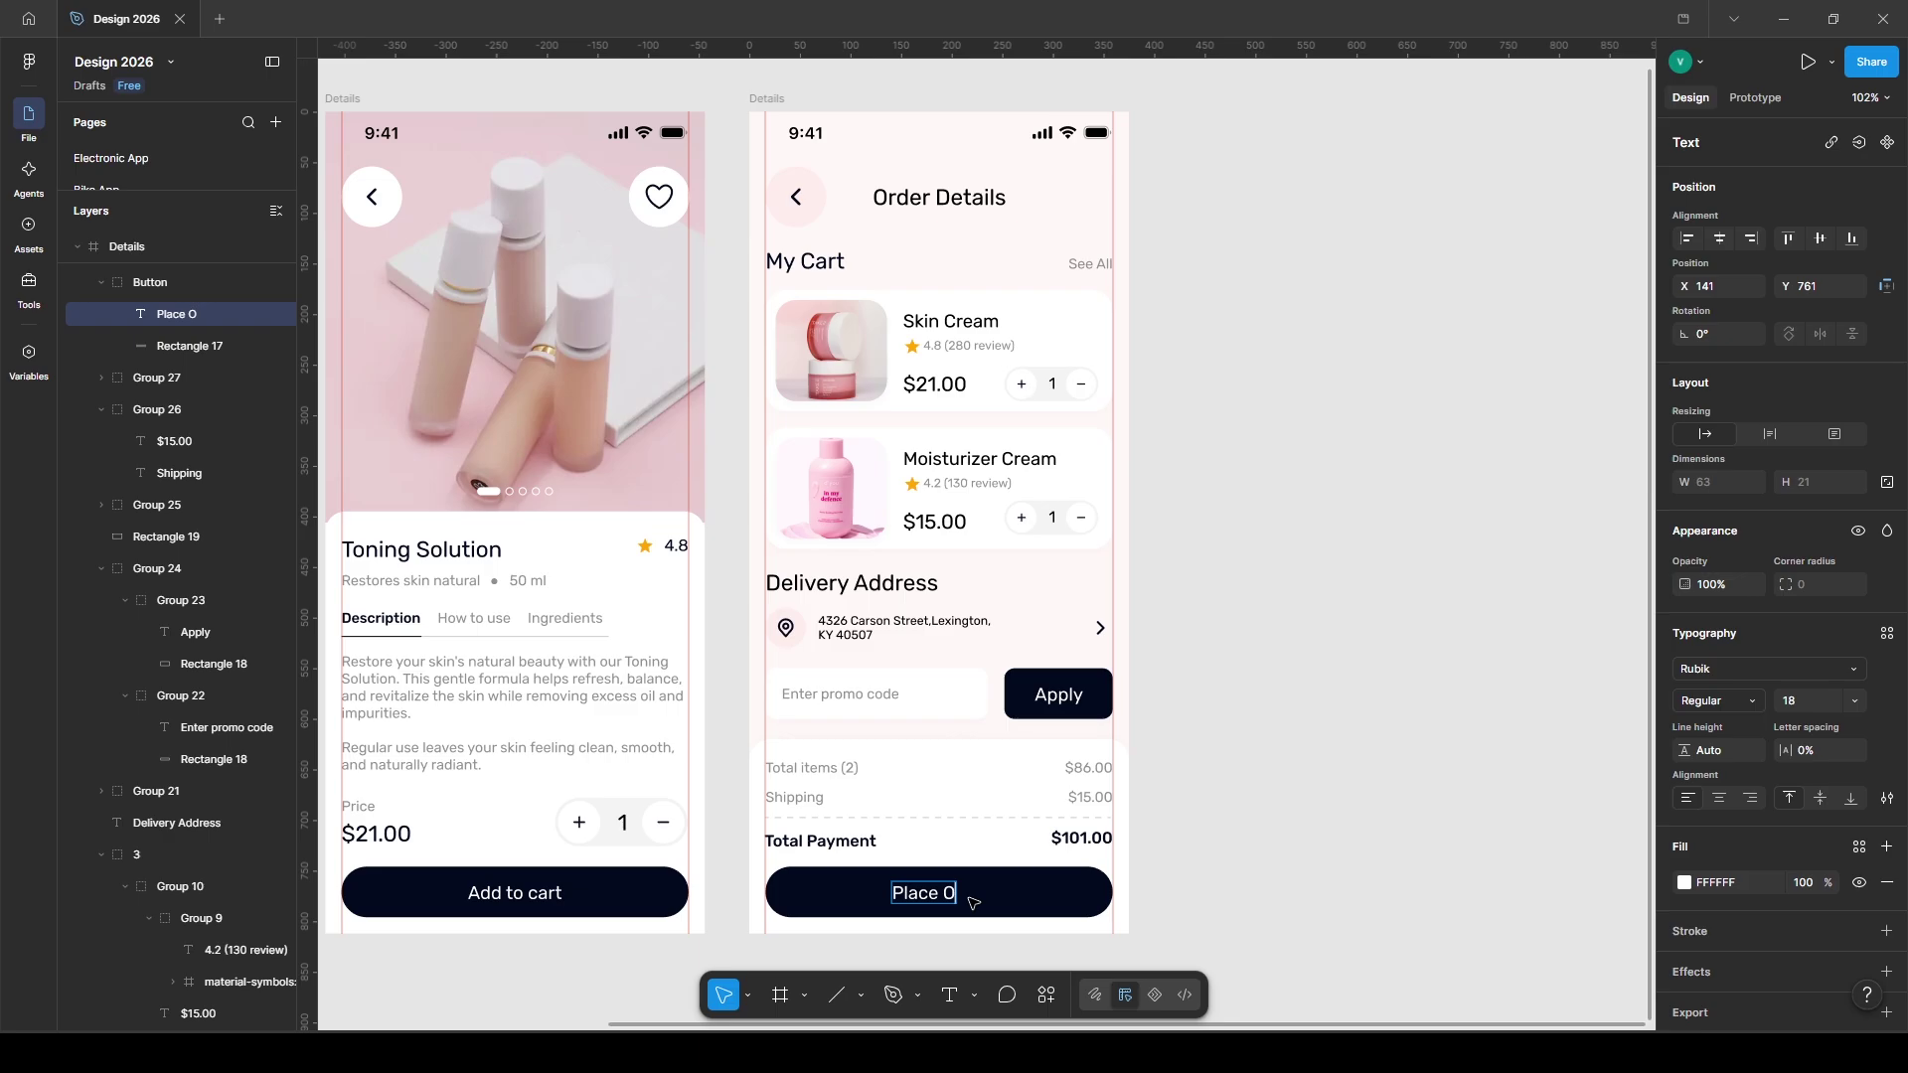
{"action": "left_click", "coordinate": [1156, 889]}
{"action": "scroll", "coordinate": [1292, 974], "scroll_direction": "left", "scroll_amount": 5}
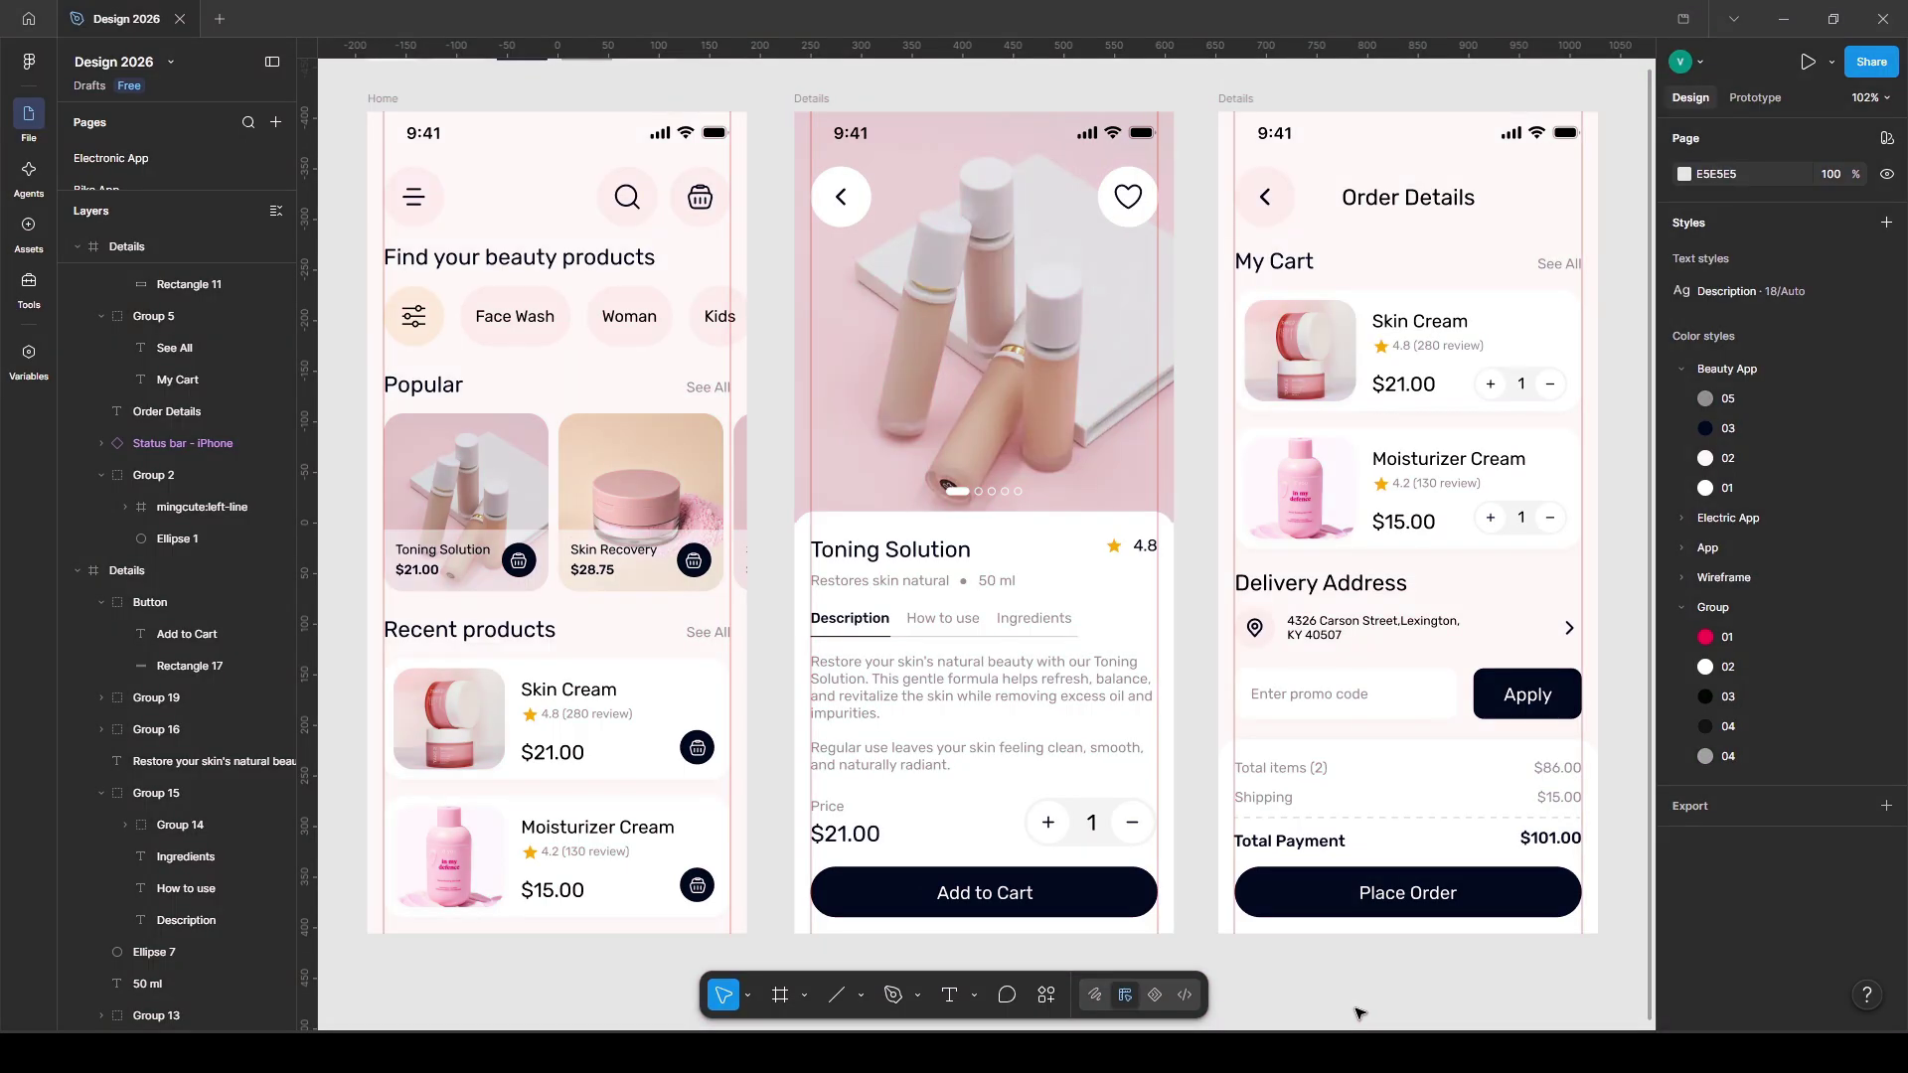
- Present the prototype from Home, stepping through Details and Order Details, back and forward
{"action": "left_click", "coordinate": [1755, 98]}
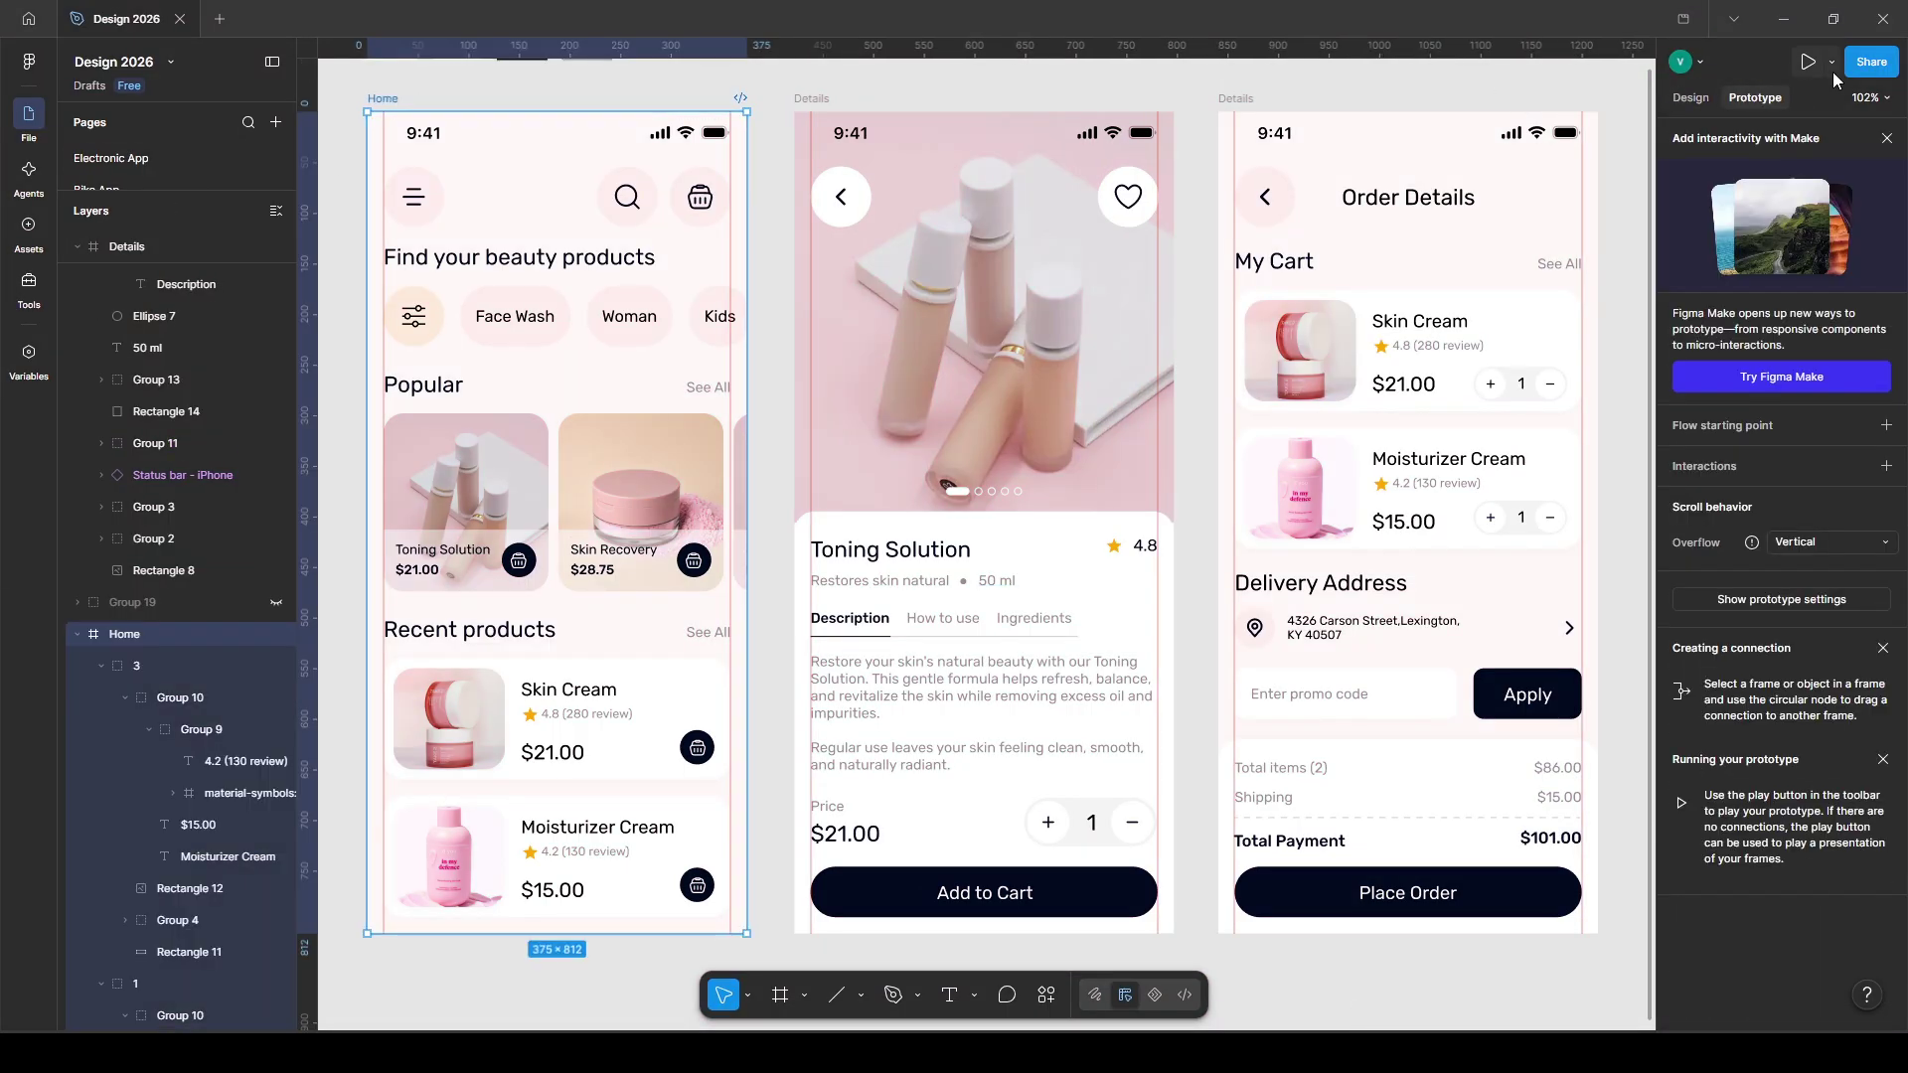
{"action": "left_click", "coordinate": [1807, 61]}
{"action": "left_click", "coordinate": [948, 1004]}
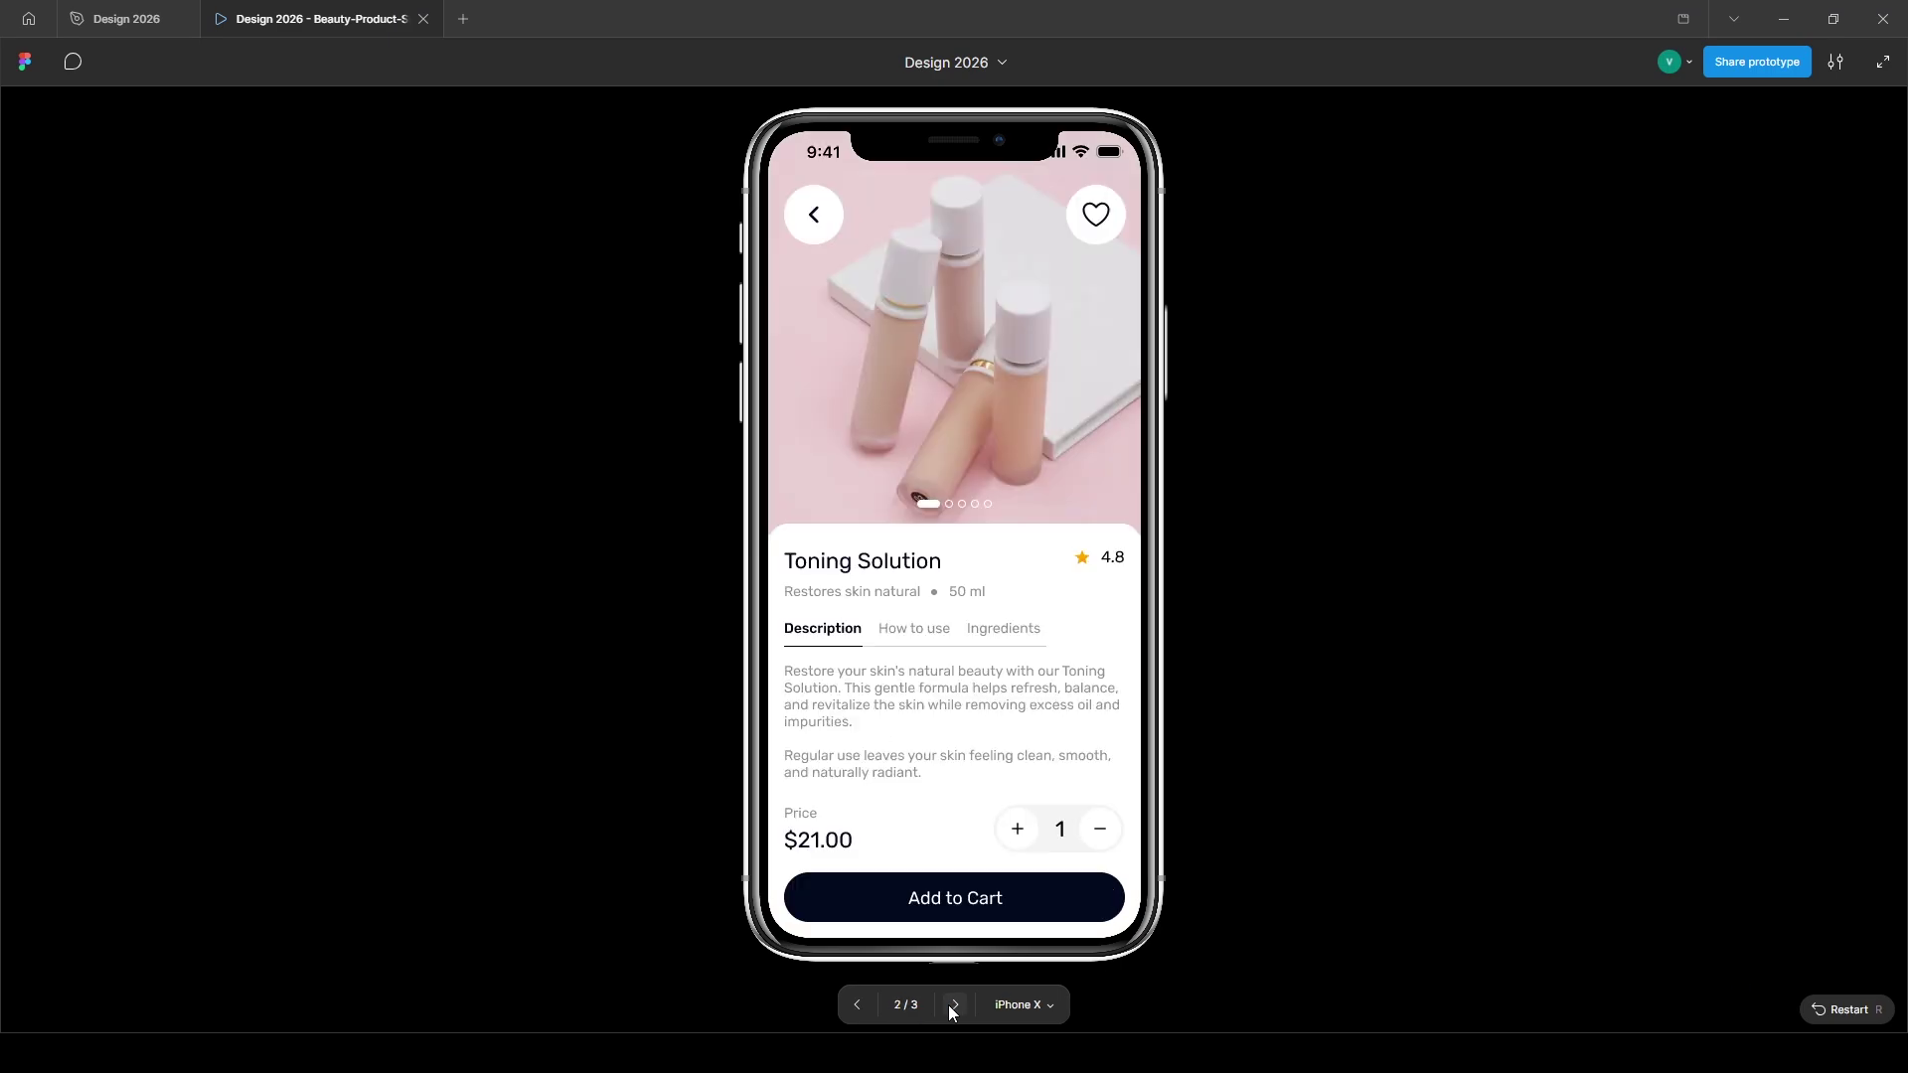
{"action": "left_click", "coordinate": [948, 1005]}
{"action": "left_click", "coordinate": [859, 1005]}
{"action": "left_click", "coordinate": [944, 1005]}
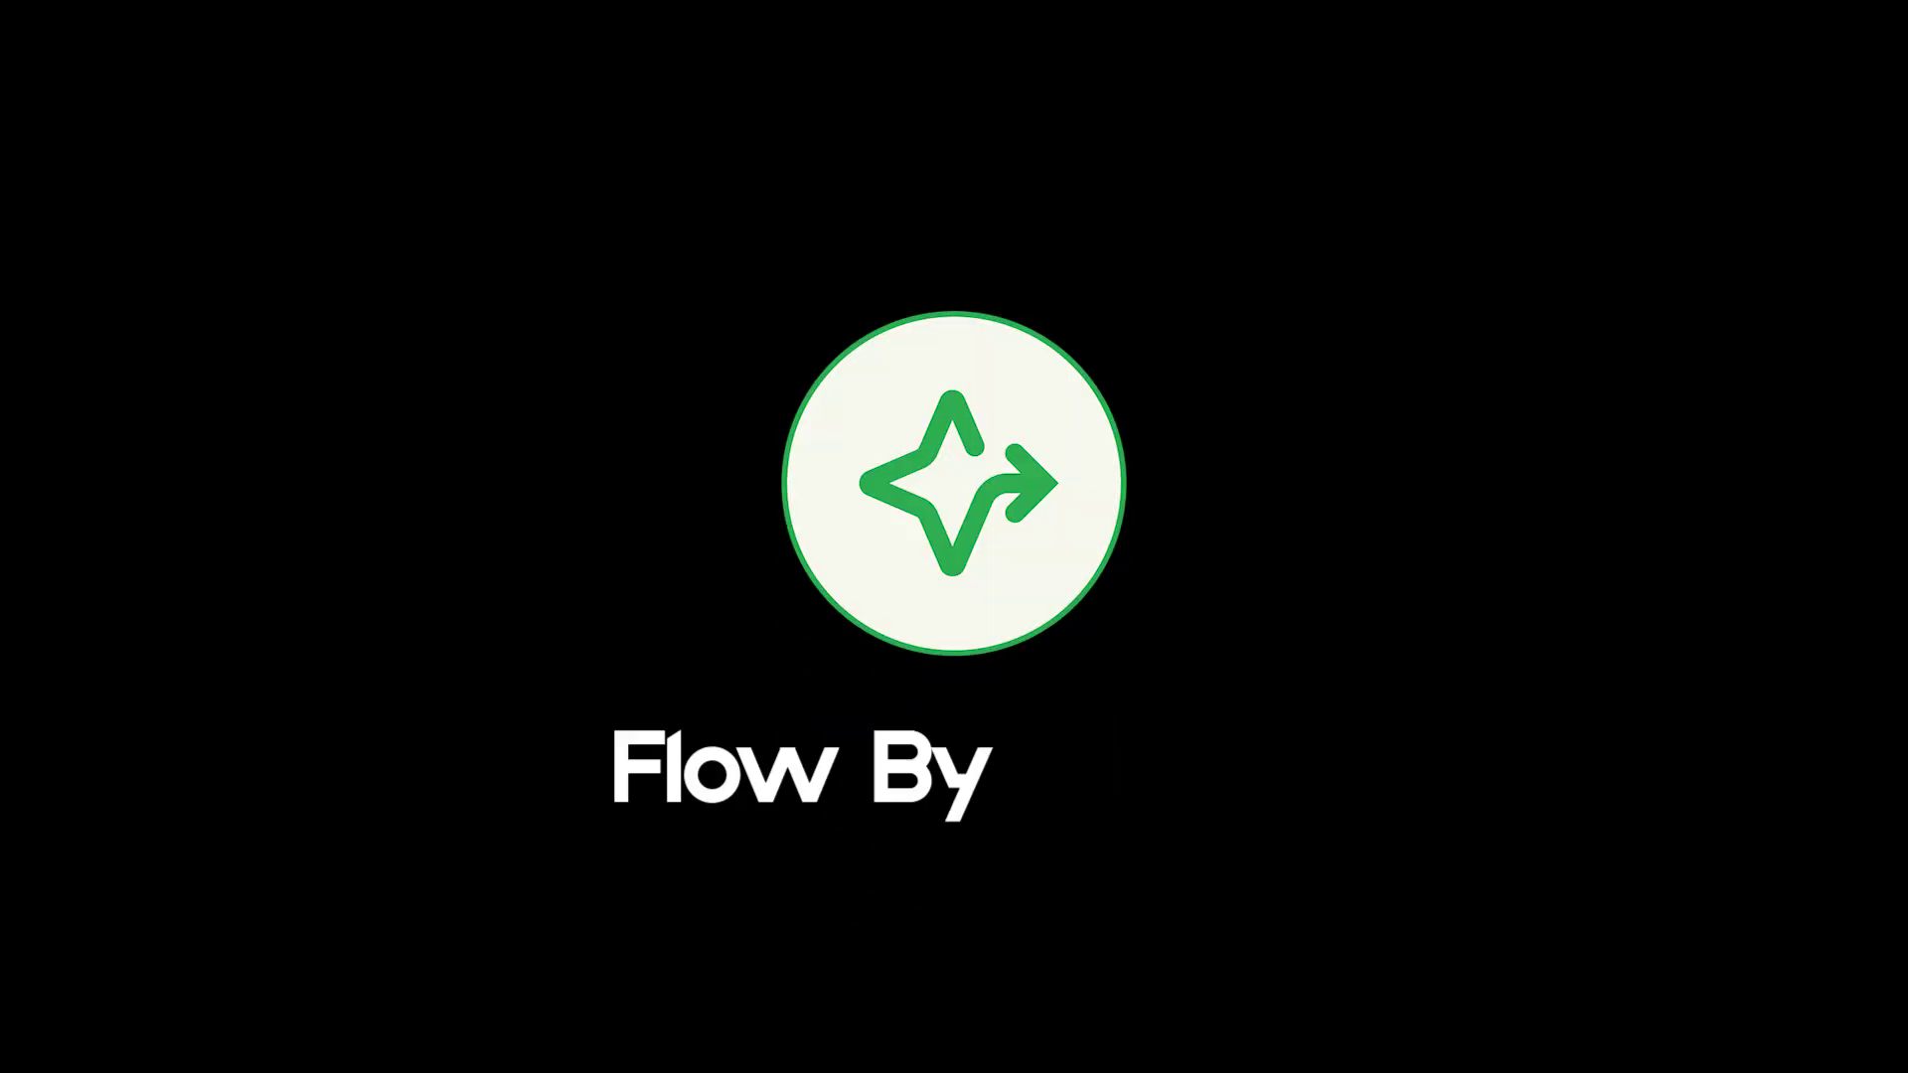